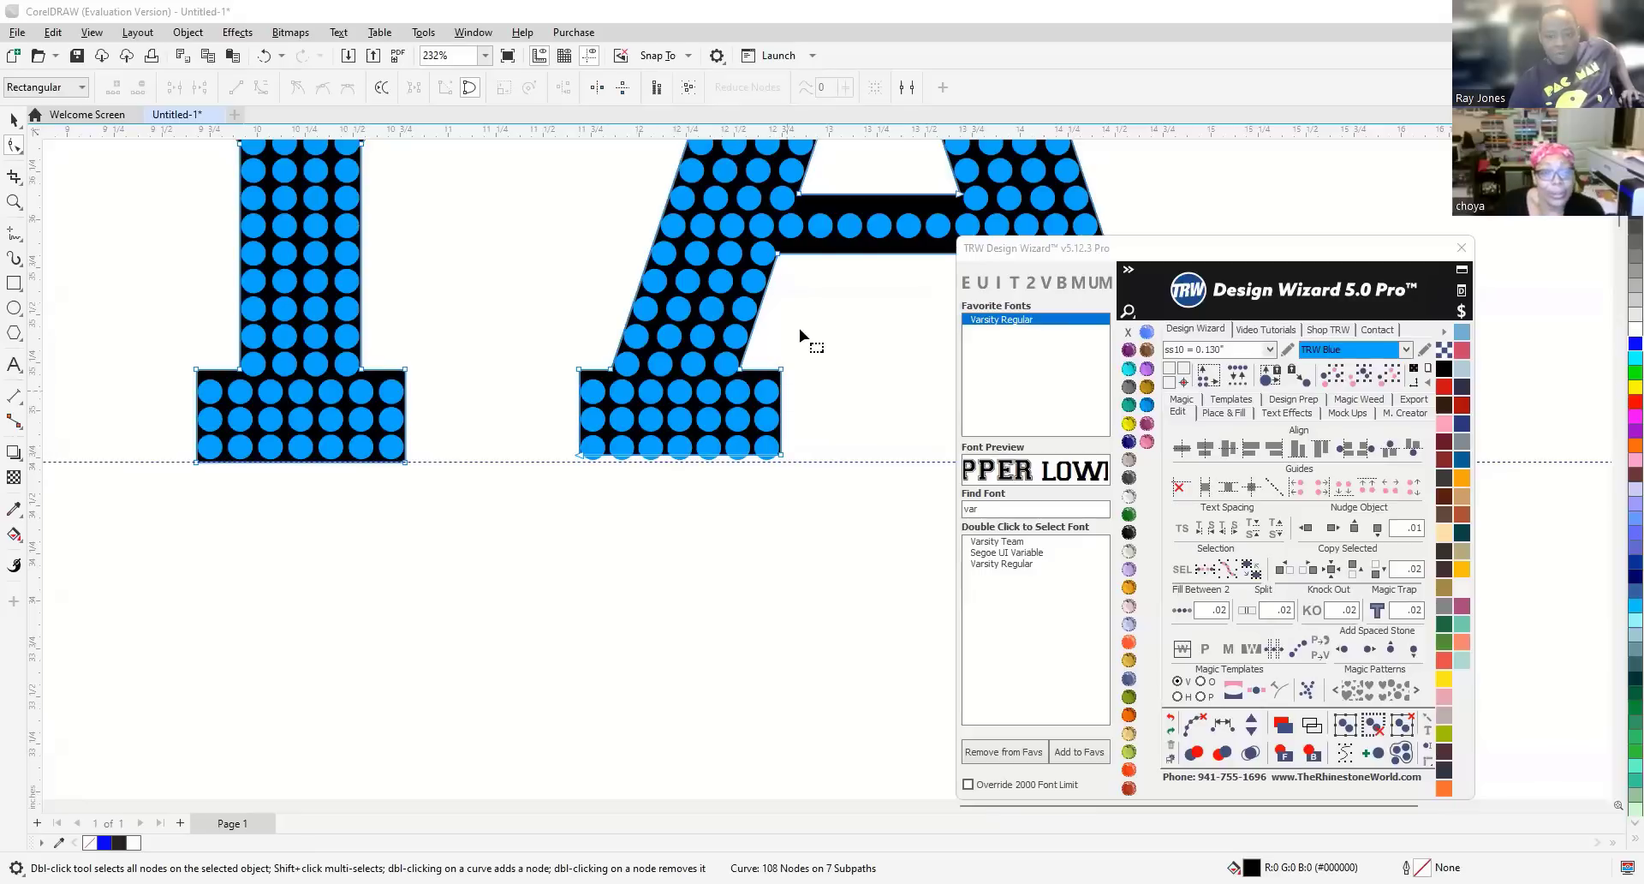
With the Shape tool, bring the Y and A into view and marquee-select the A legs' bottom nodes.
left_click(852, 216)
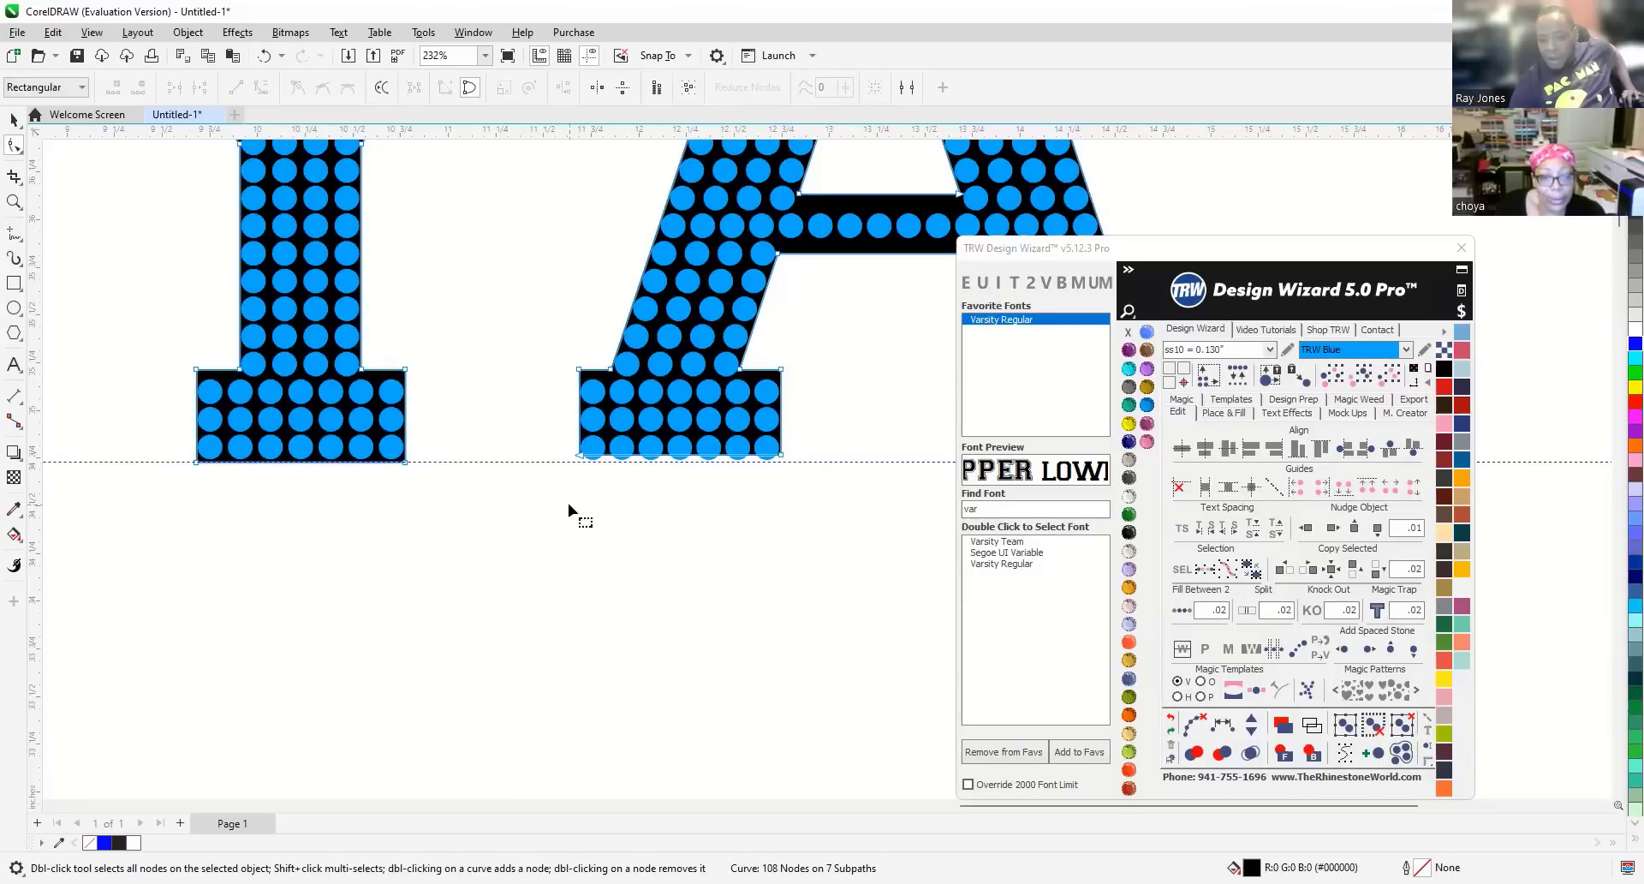
scroll(389, 514, "down", 2)
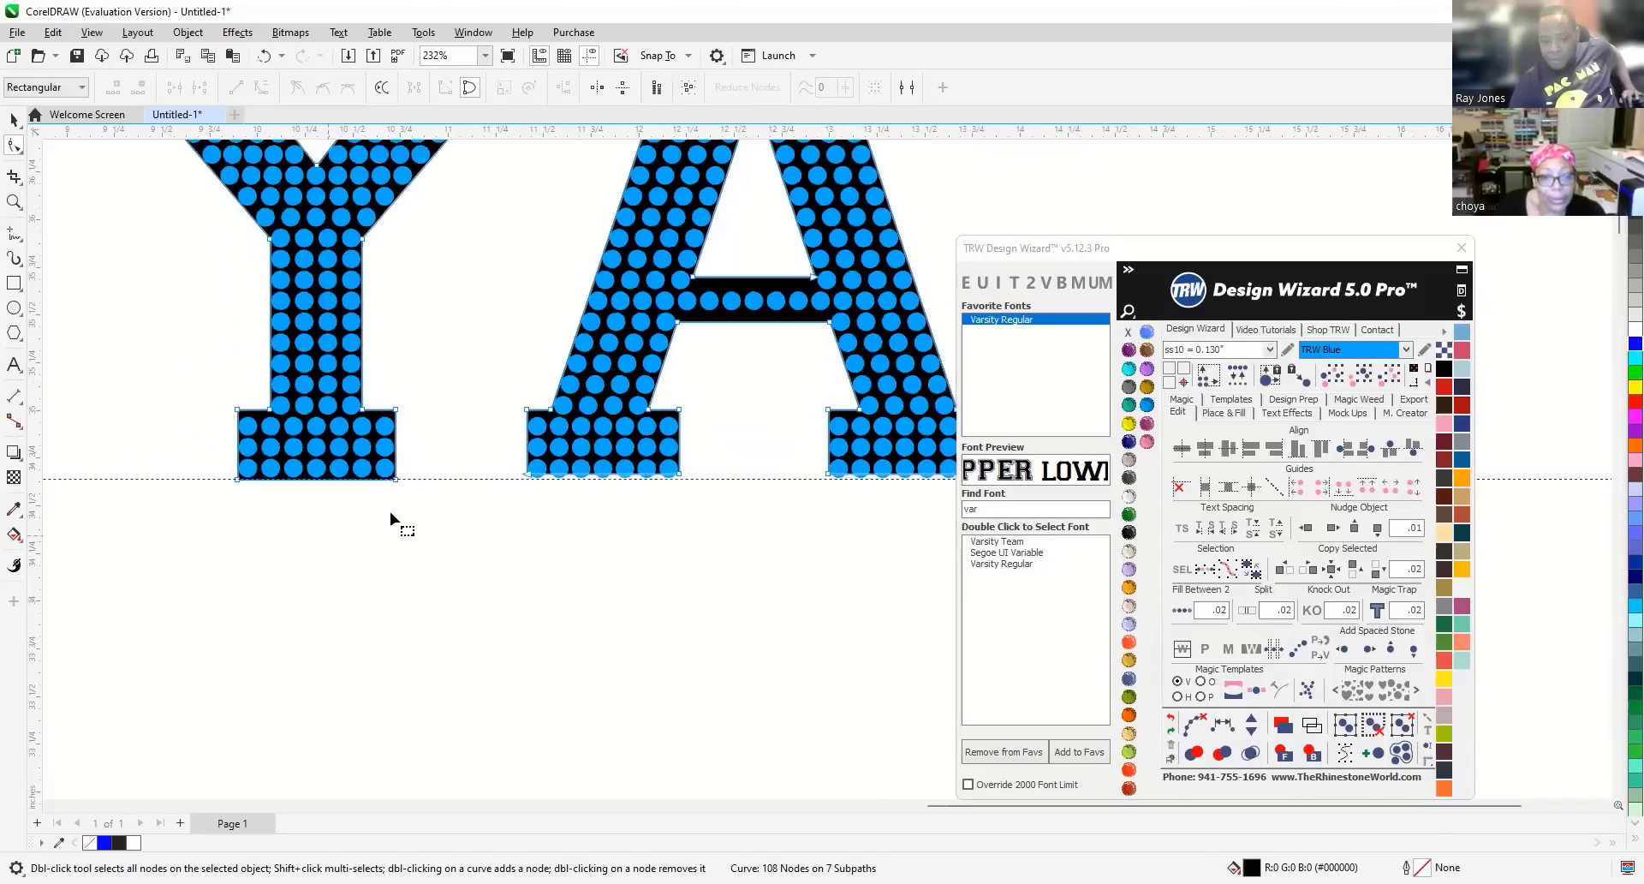
scroll(604, 512, "up", 2)
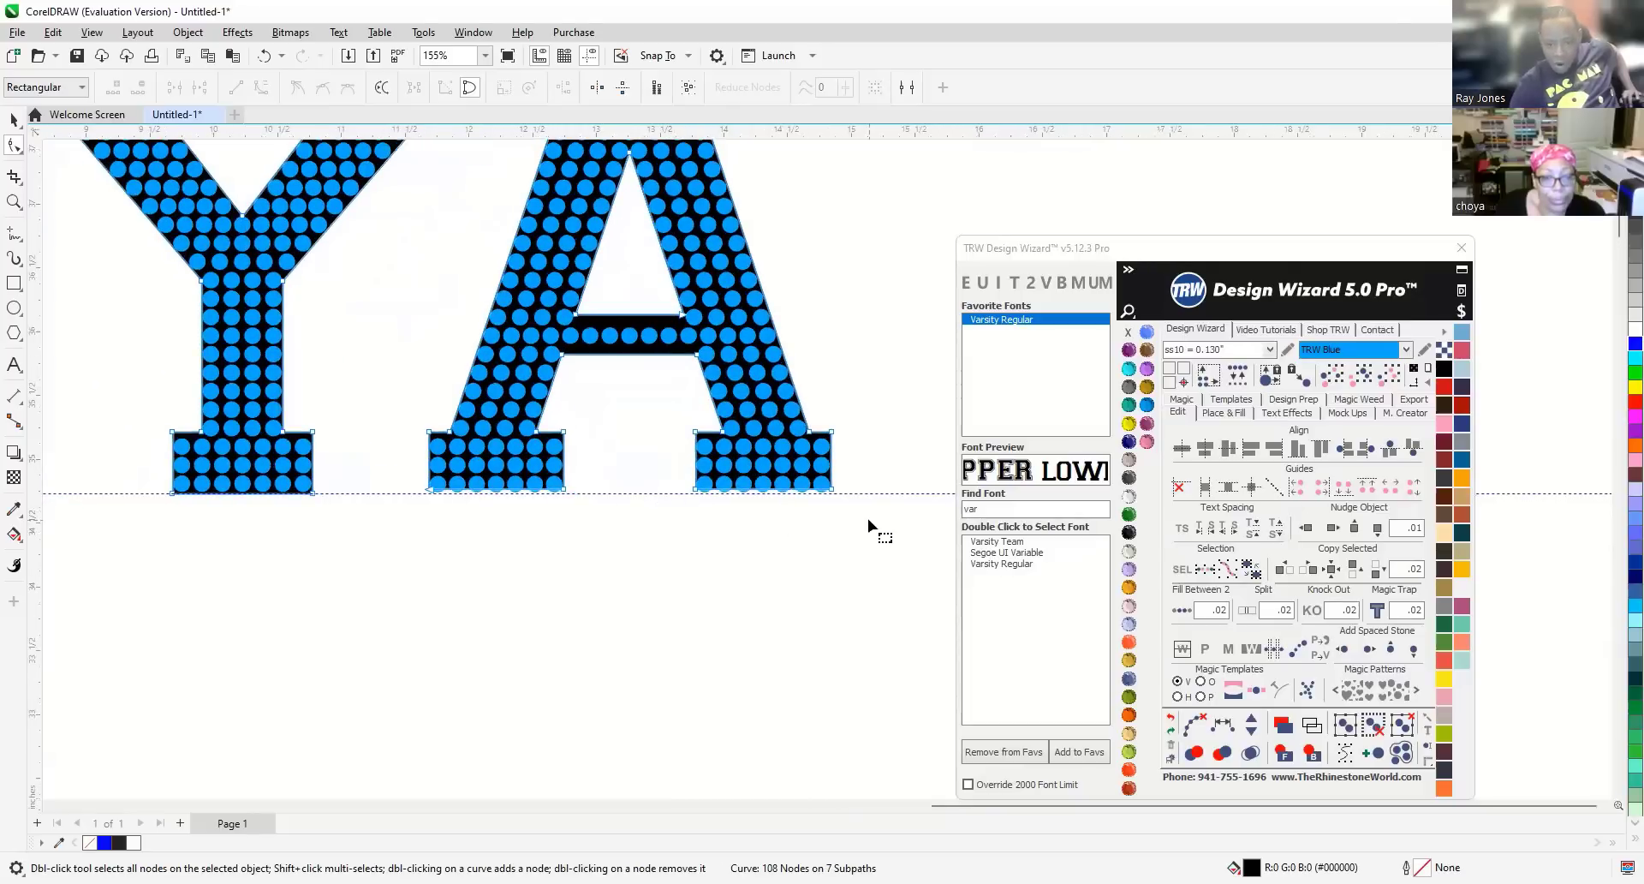
left_click_drag(637, 486, 305, 471)
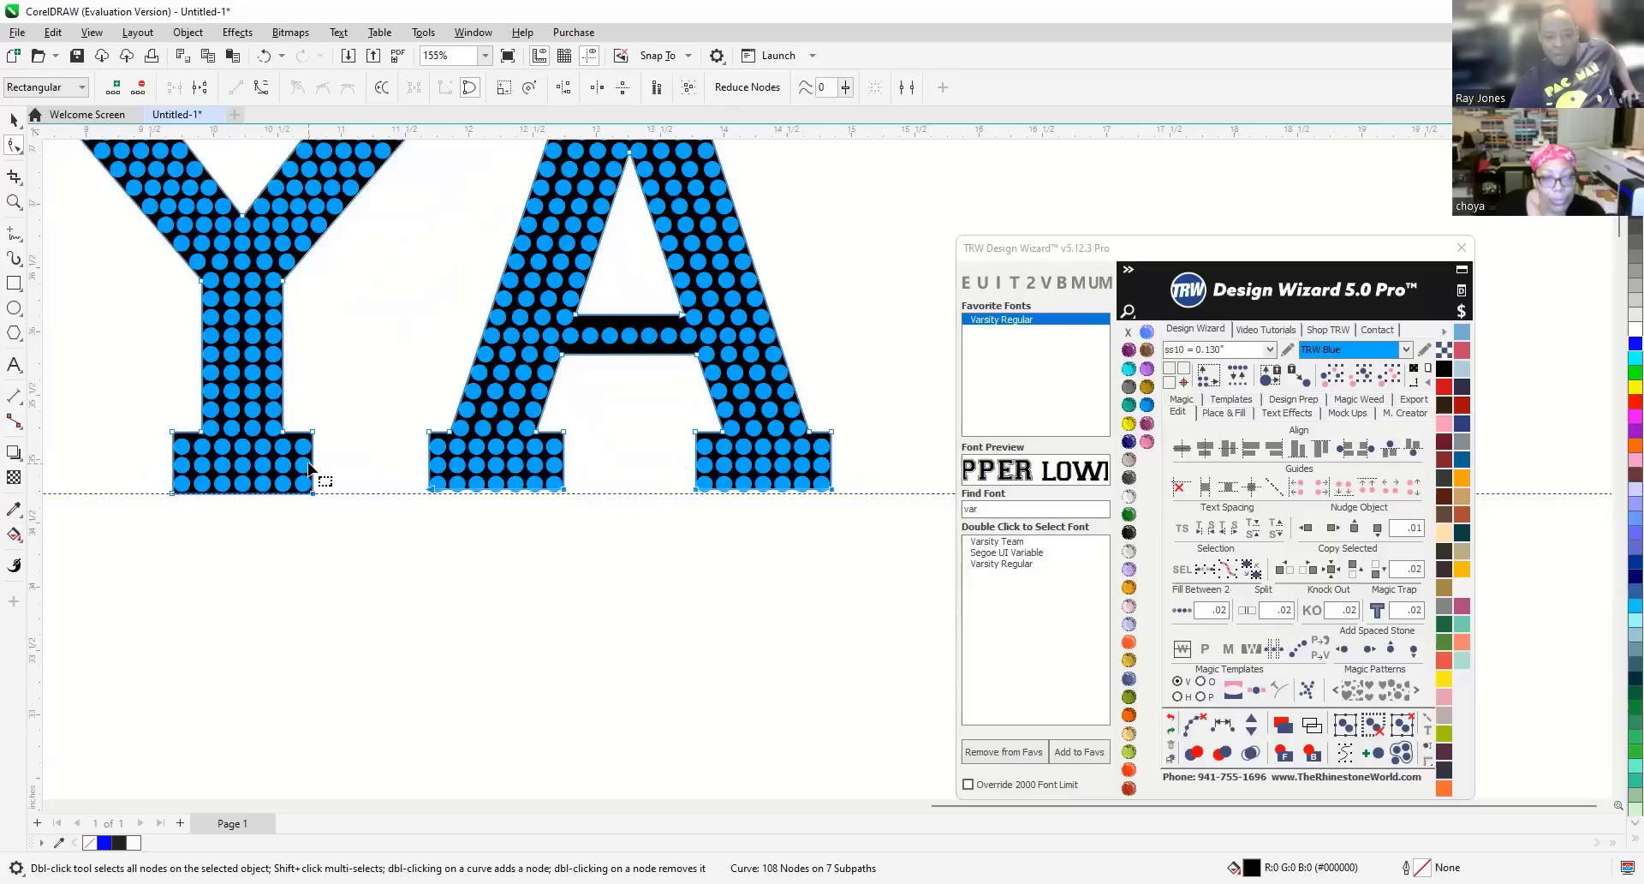
Drag the A legs' bottom nodes down onto the dashed guideline.
scroll(694, 490, "up", 2)
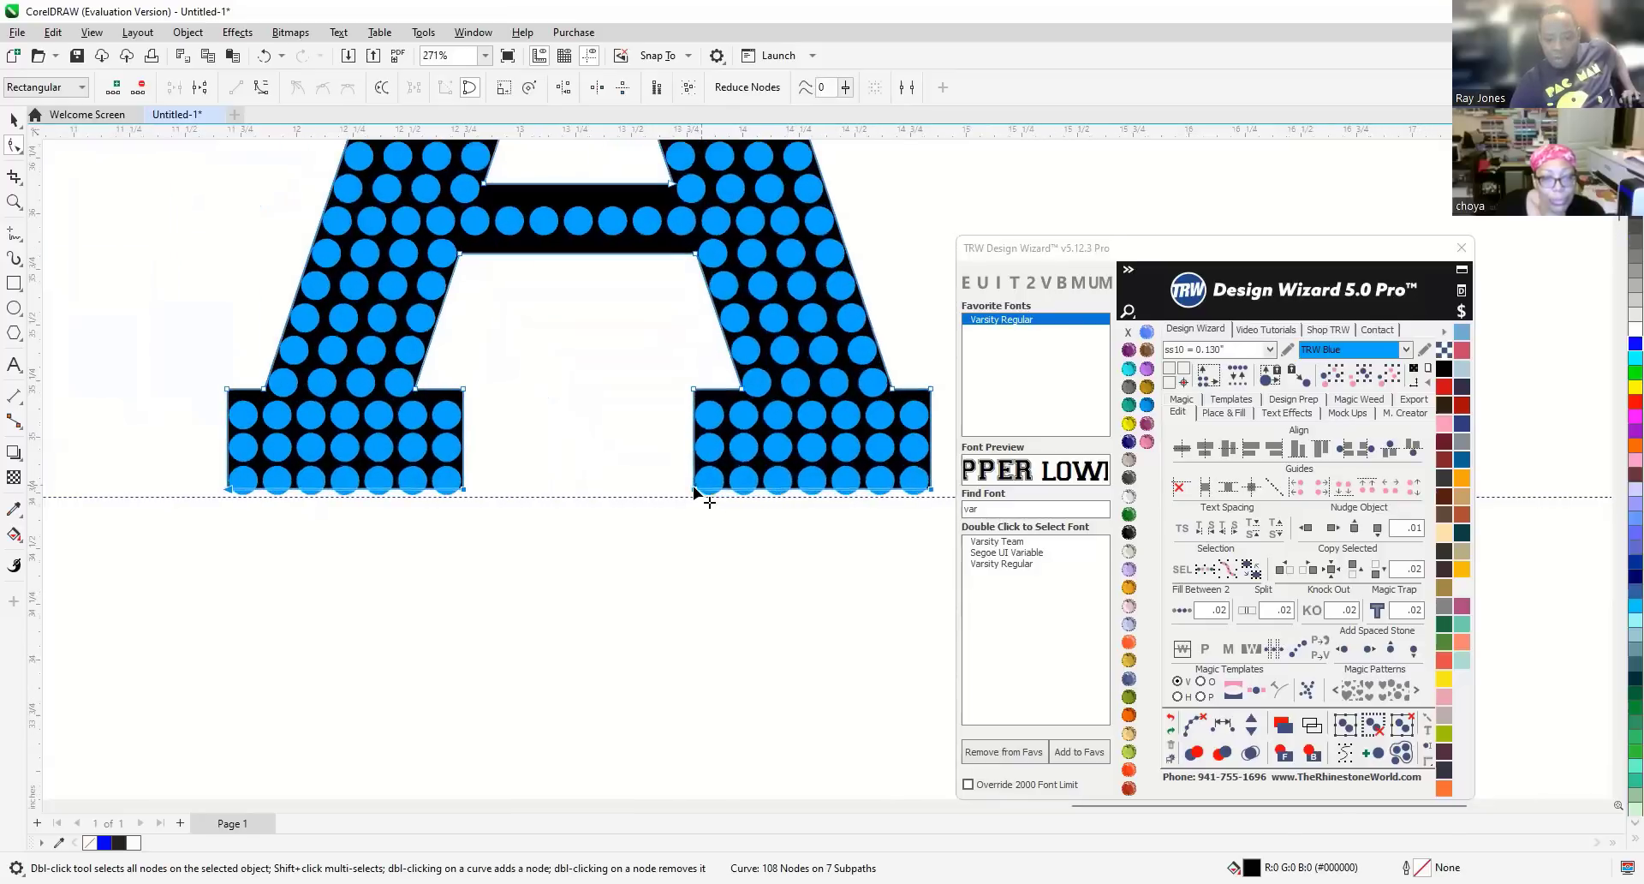
scroll(694, 490, "up", 3)
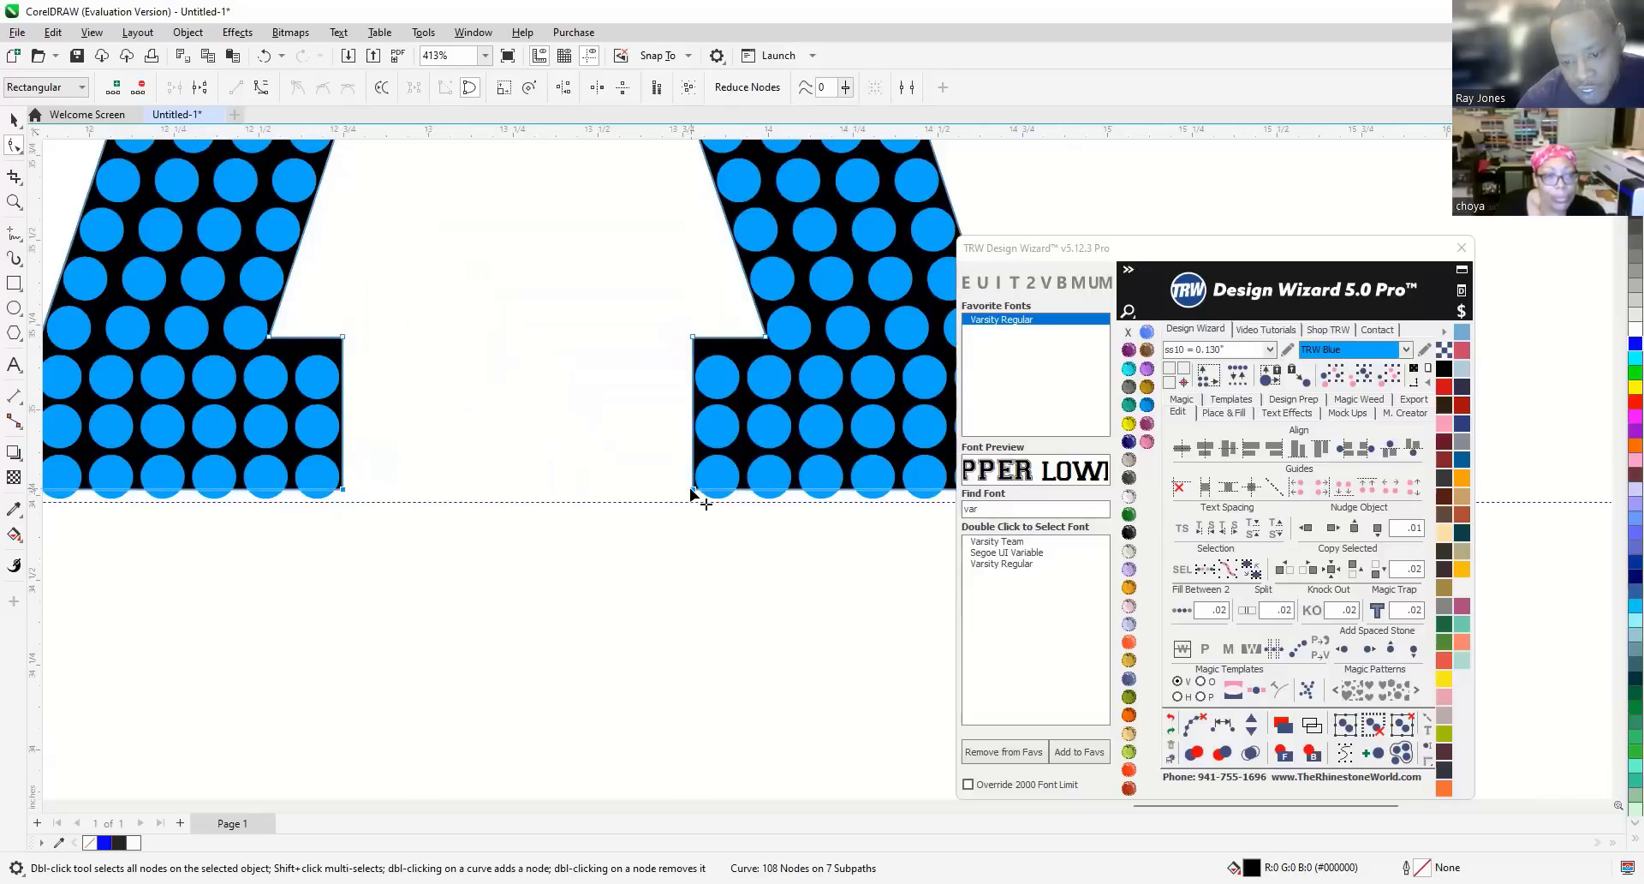
left_click_drag(691, 495, 690, 504)
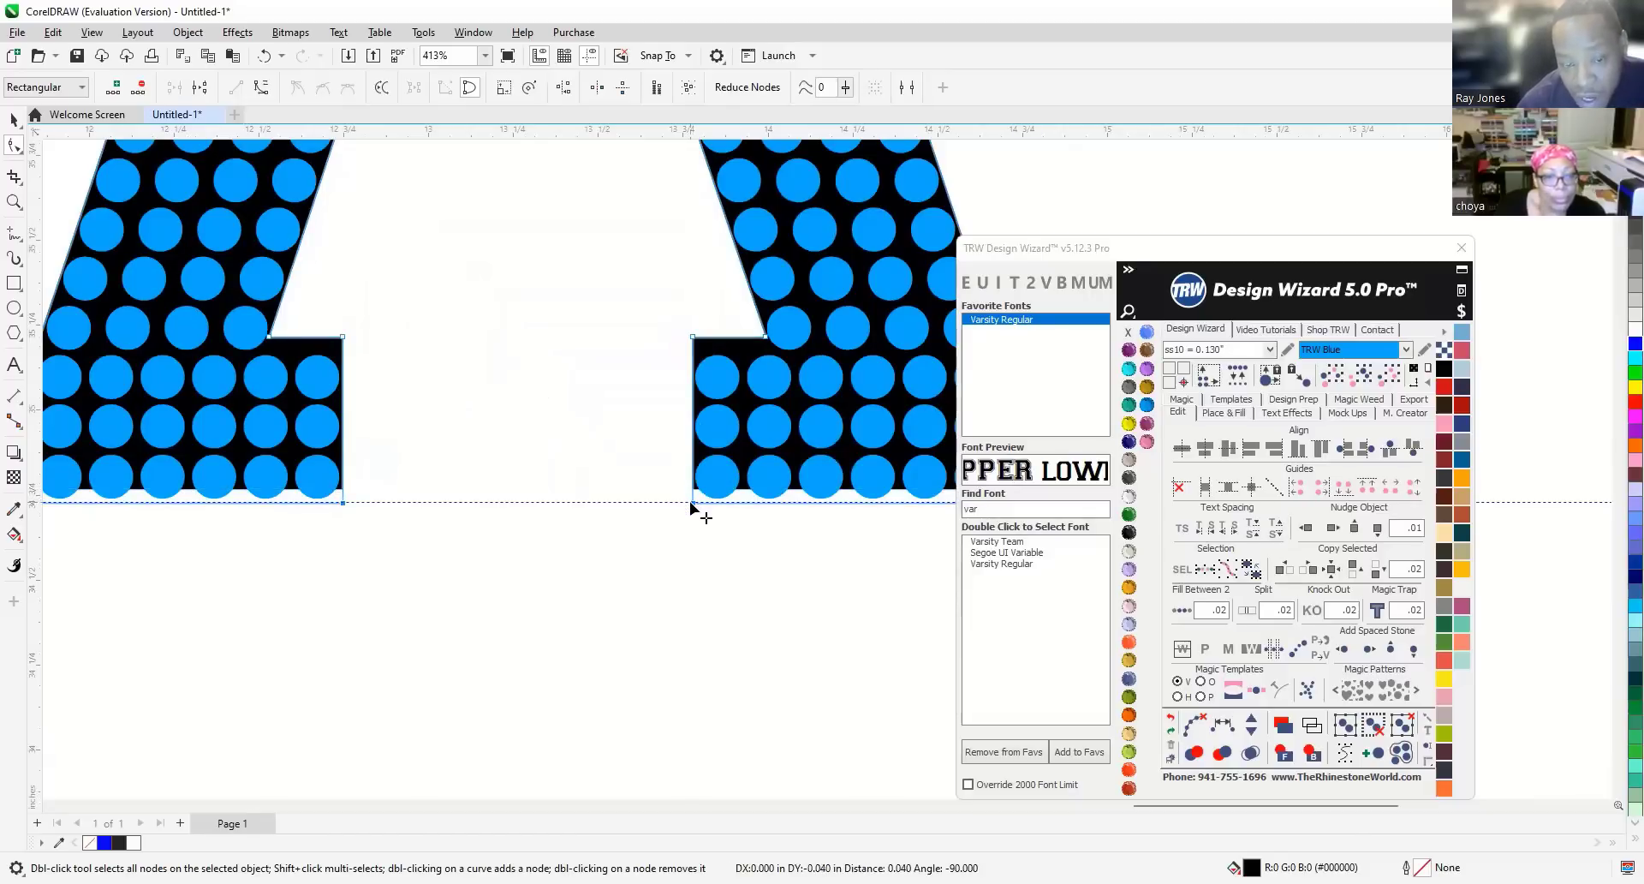
left_click_drag(690, 503, 690, 503)
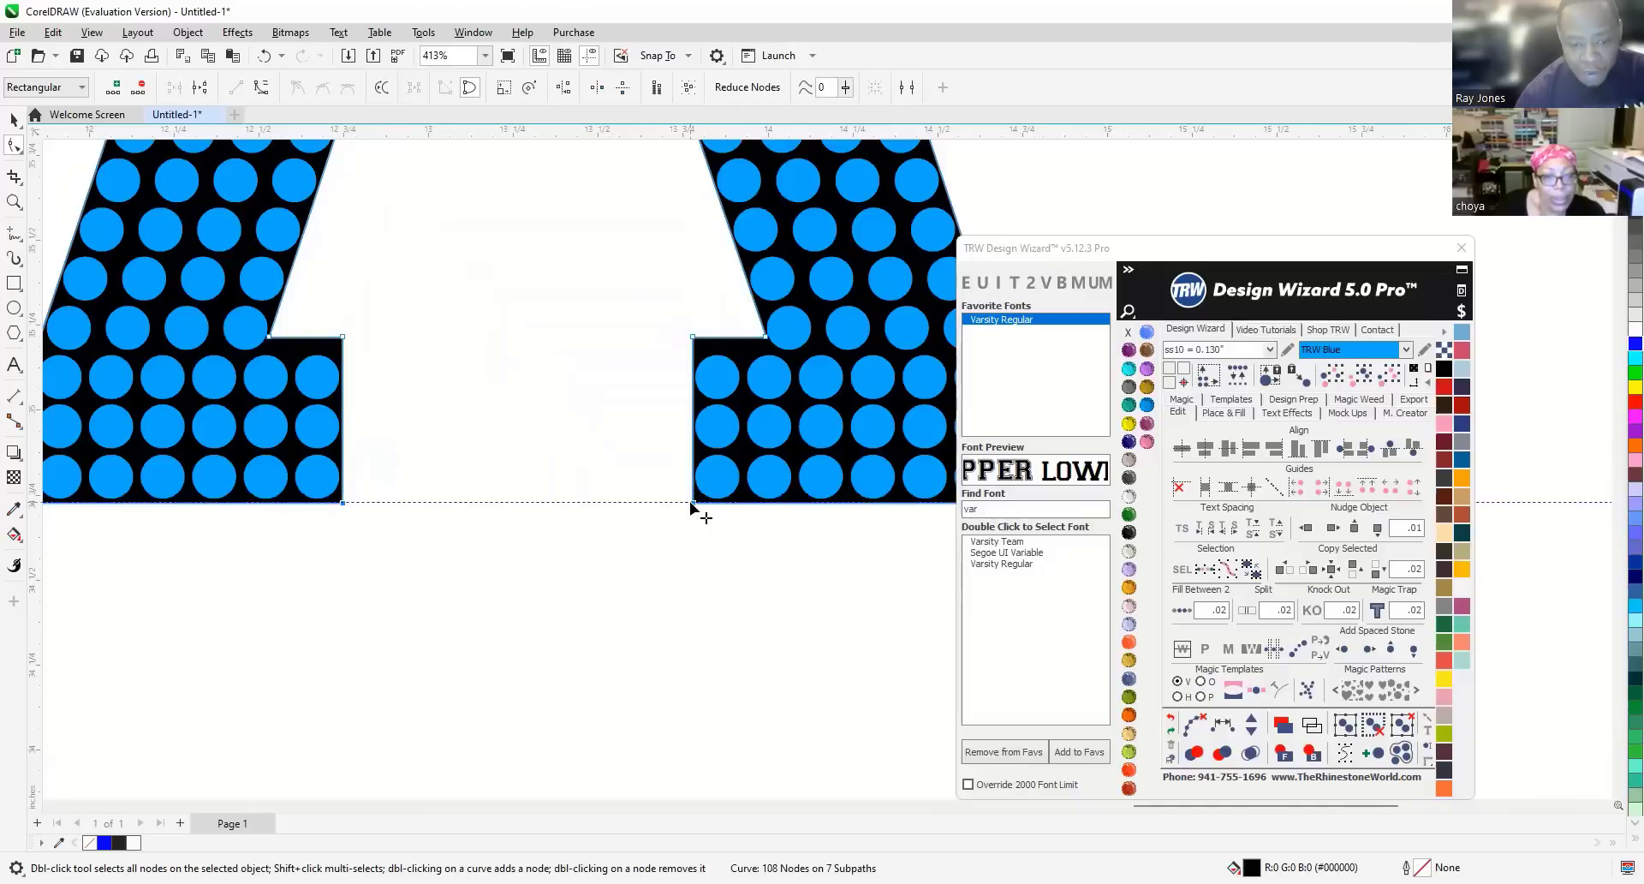
Select the Y's bottom-right corner node and raise it onto the guideline.
scroll(603, 506, "down", 3)
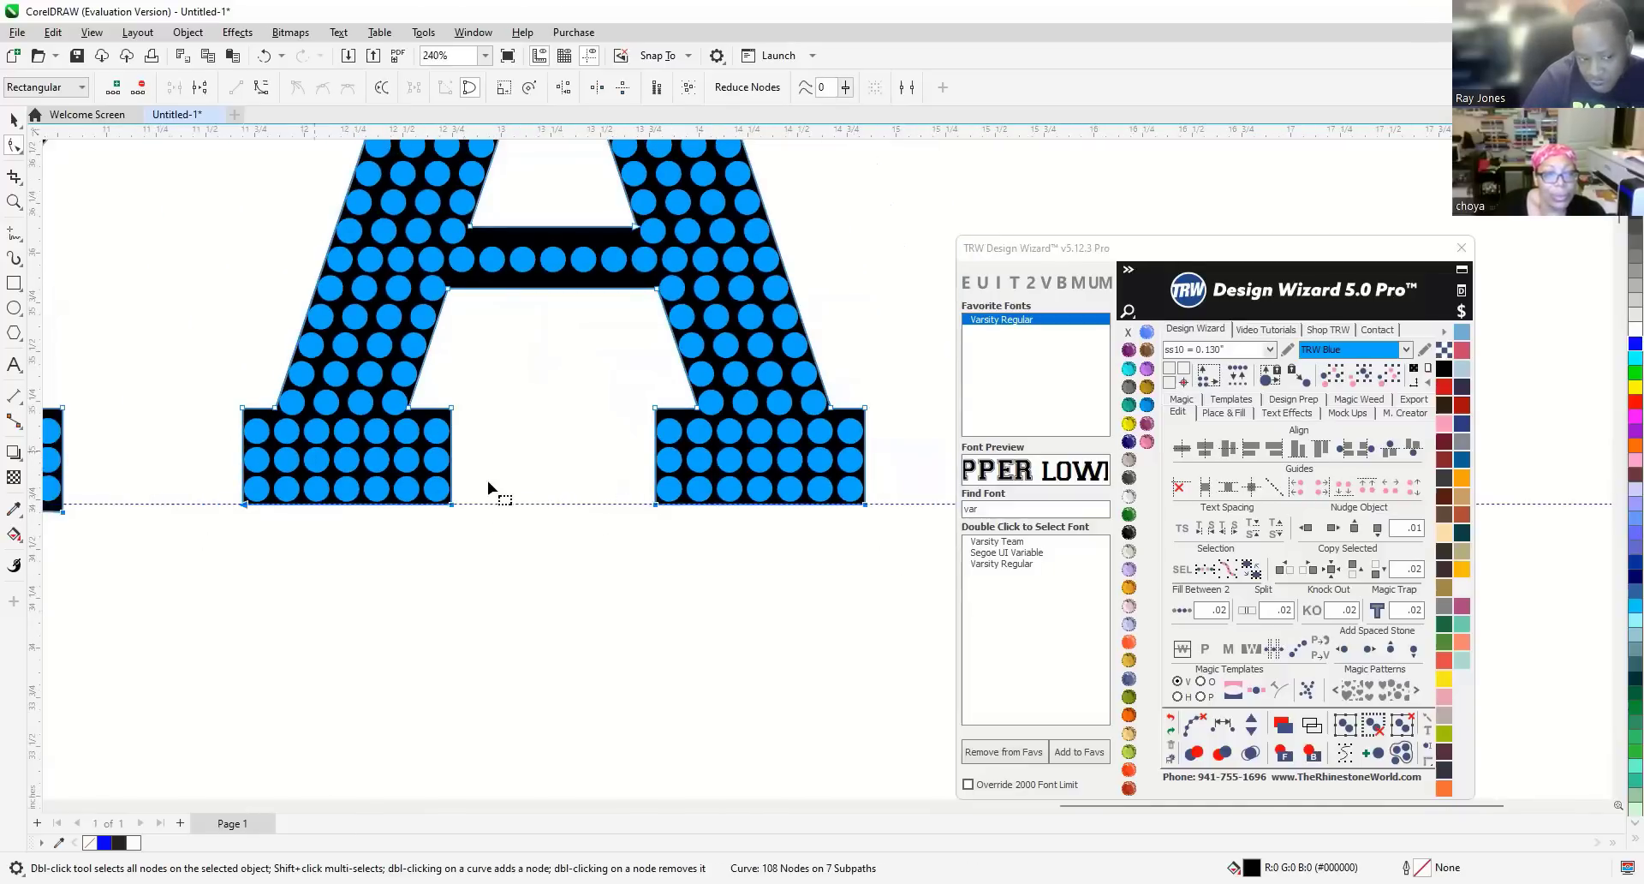
scroll(574, 582, "down", 1)
scroll(651, 552, "down", 2)
scroll(404, 562, "up", 2)
scroll(522, 548, "up", 3)
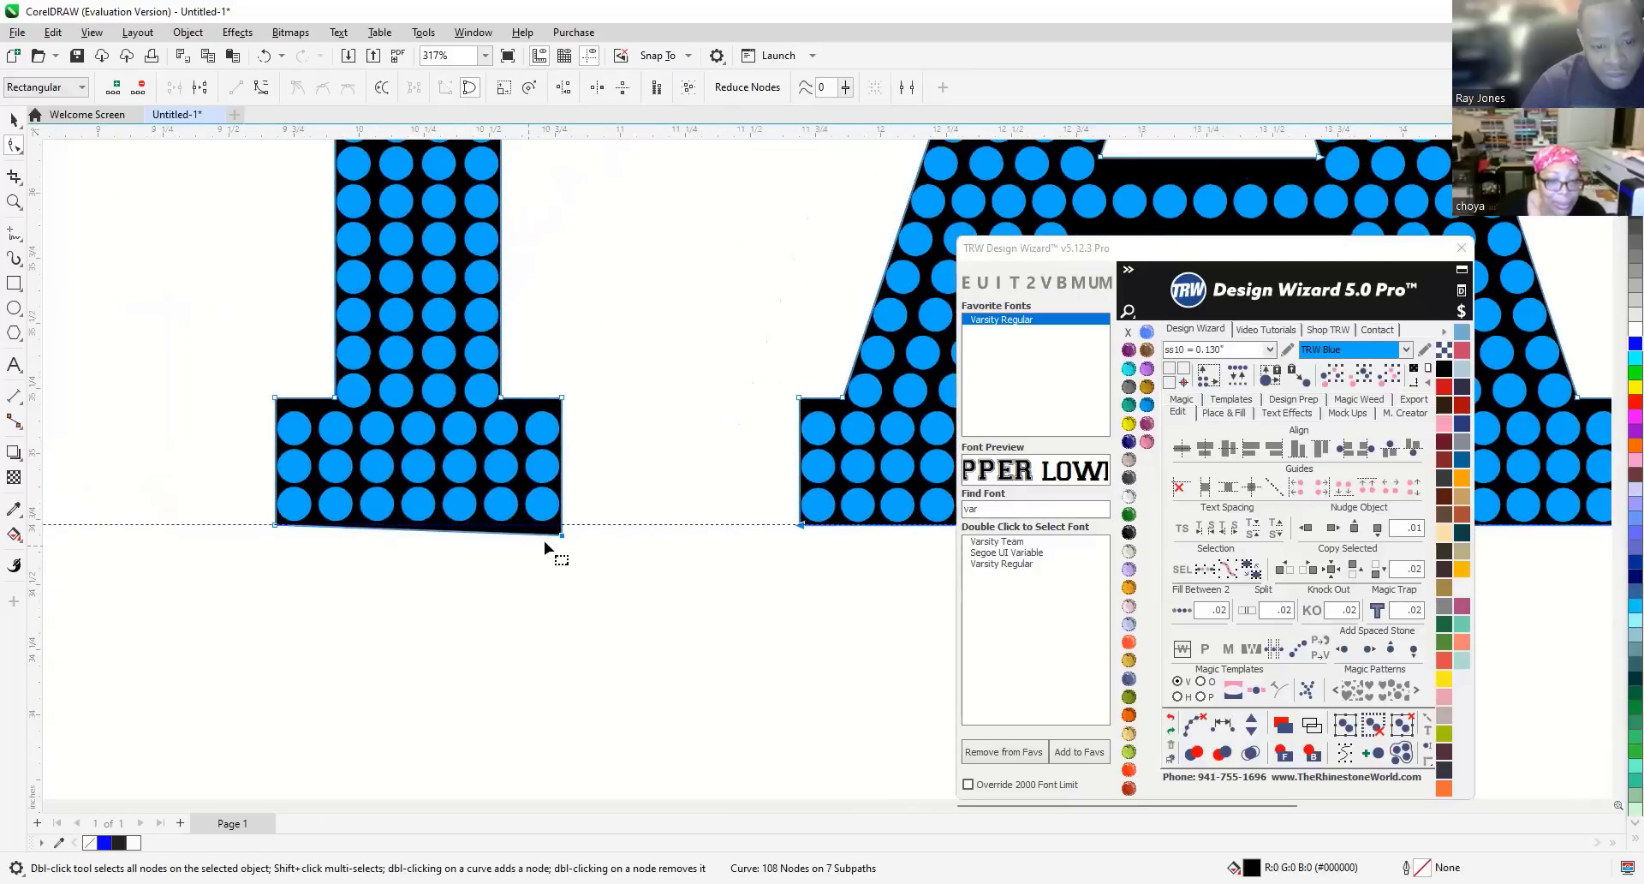
left_click_drag(579, 547, 484, 512)
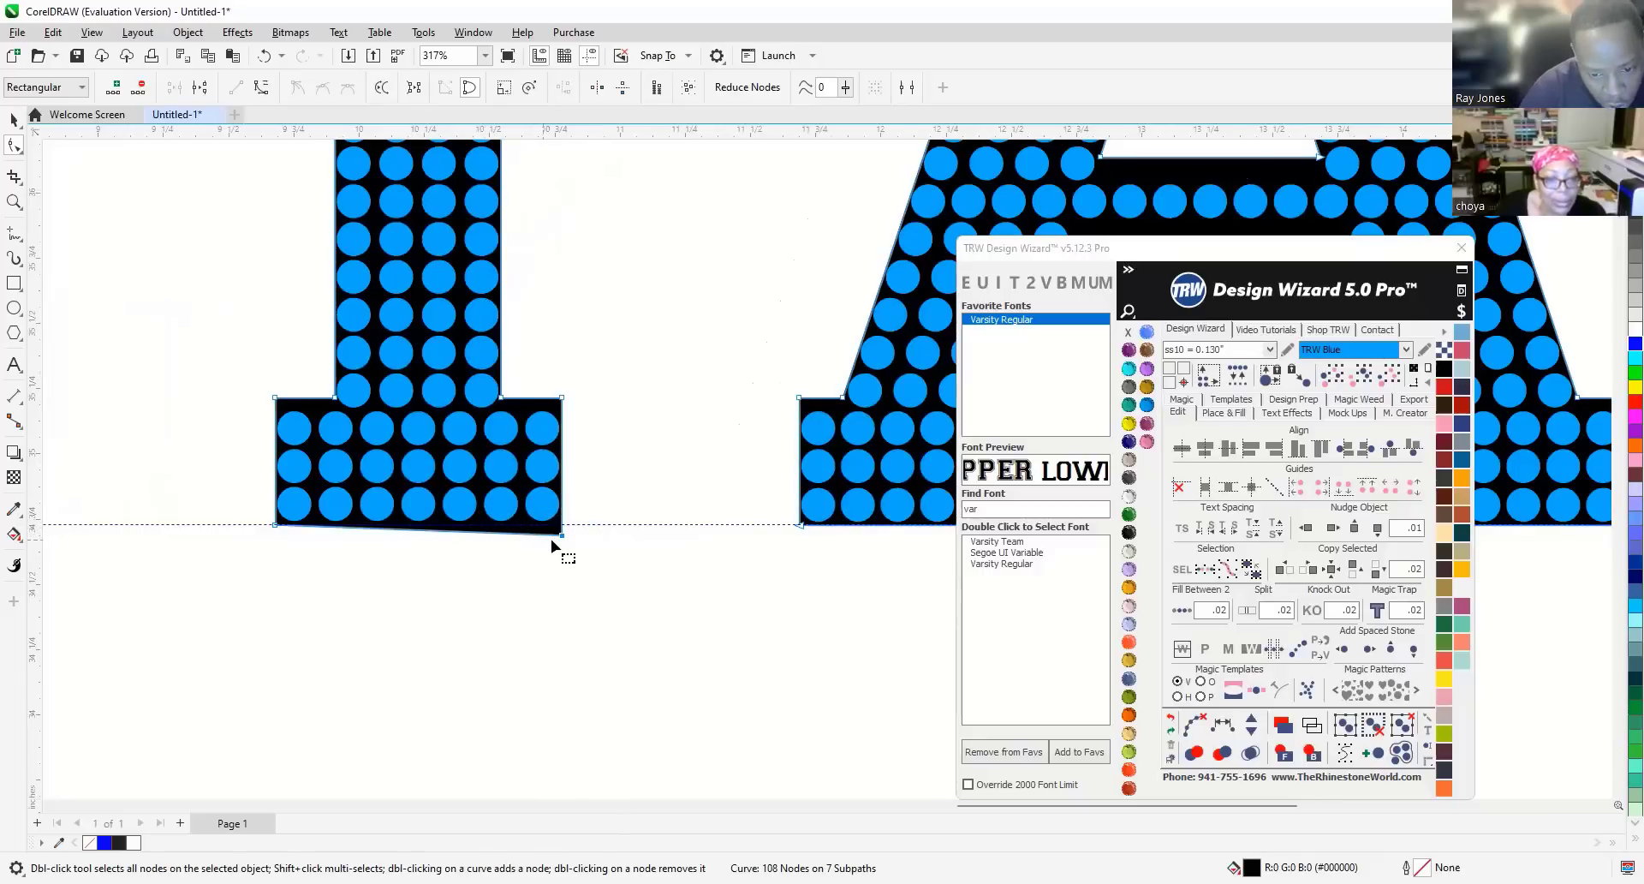
left_click_drag(562, 533, 561, 525)
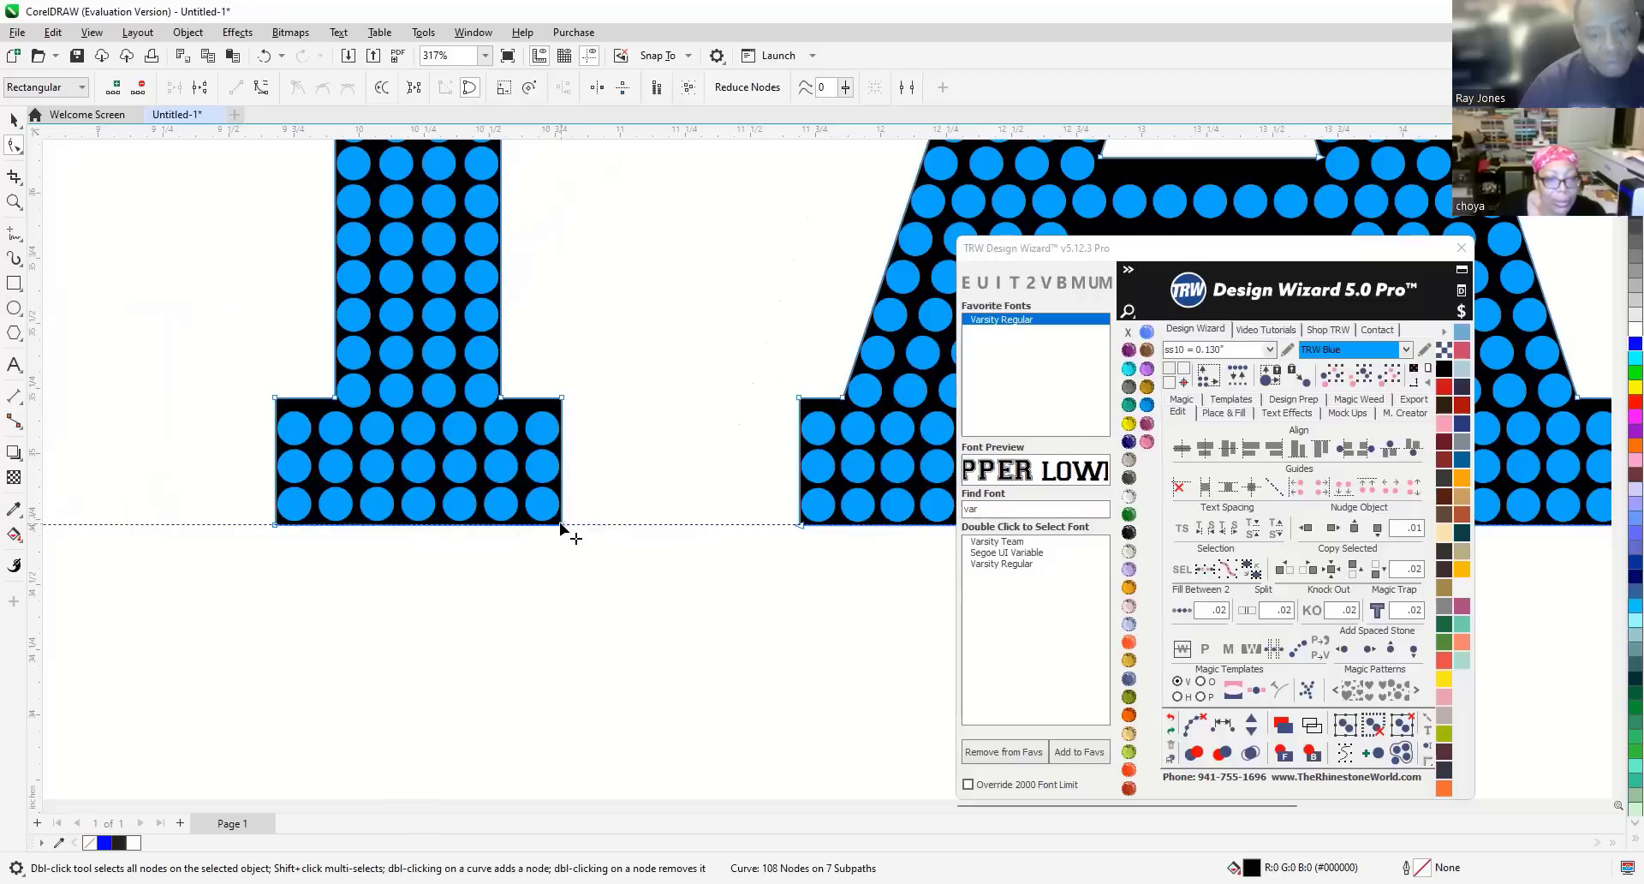
scroll(625, 548, "down", 6)
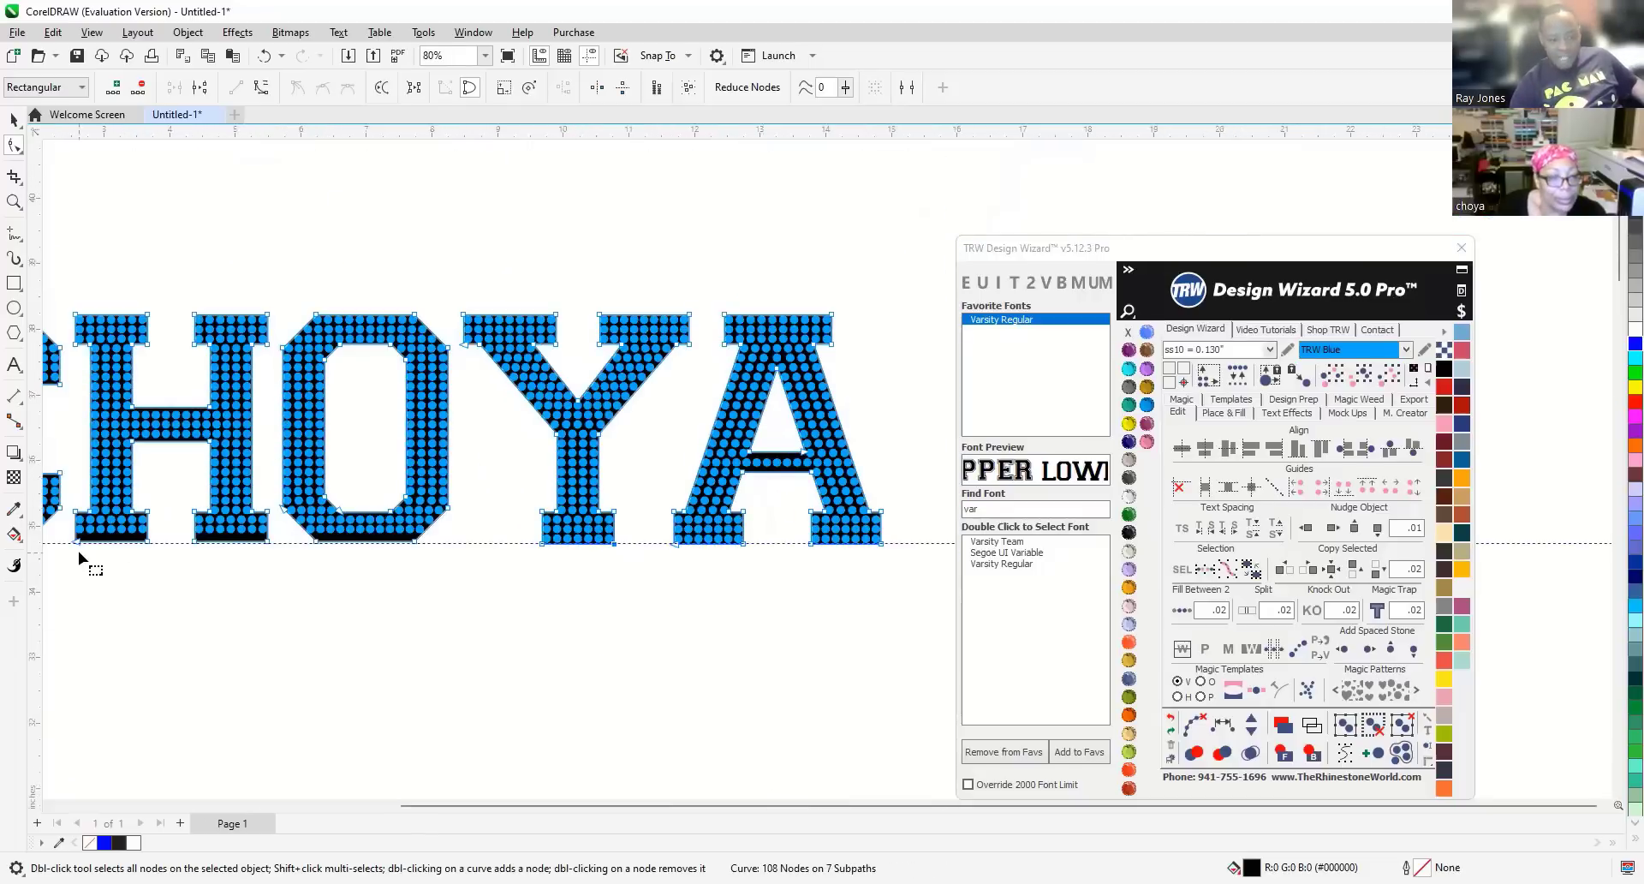
Lower the bottom nodes of C, H and O to the guideline and nudge a bottom-left corner onto it.
scroll(437, 568, "down", 1)
scroll(152, 552, "up", 4)
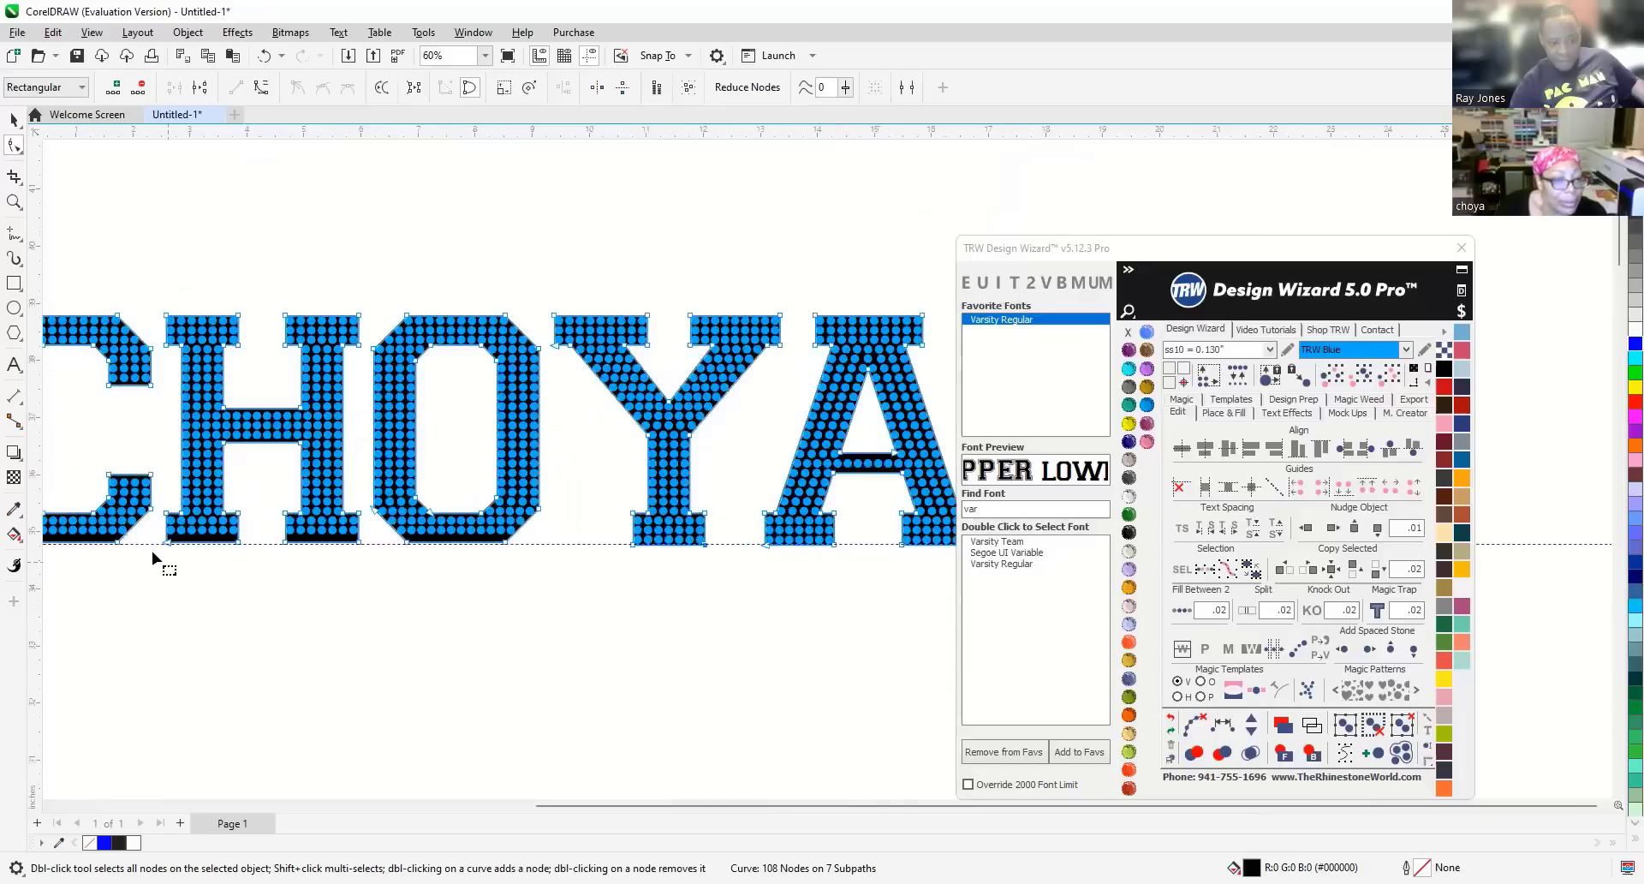
scroll(156, 547, "up", 1)
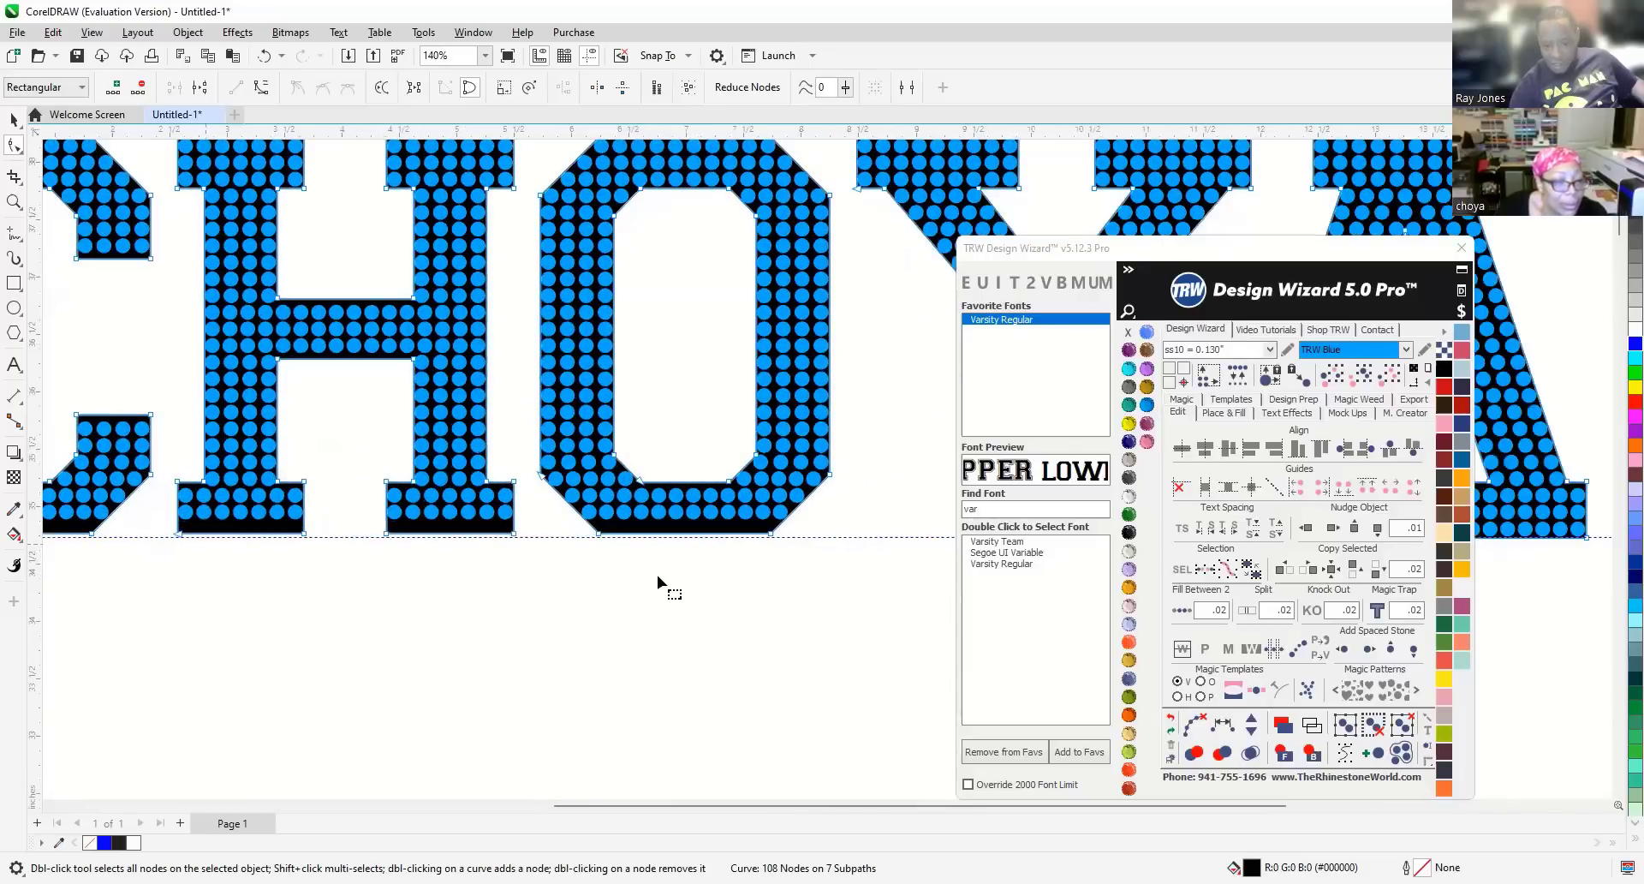
left_click_drag(843, 561, 131, 518)
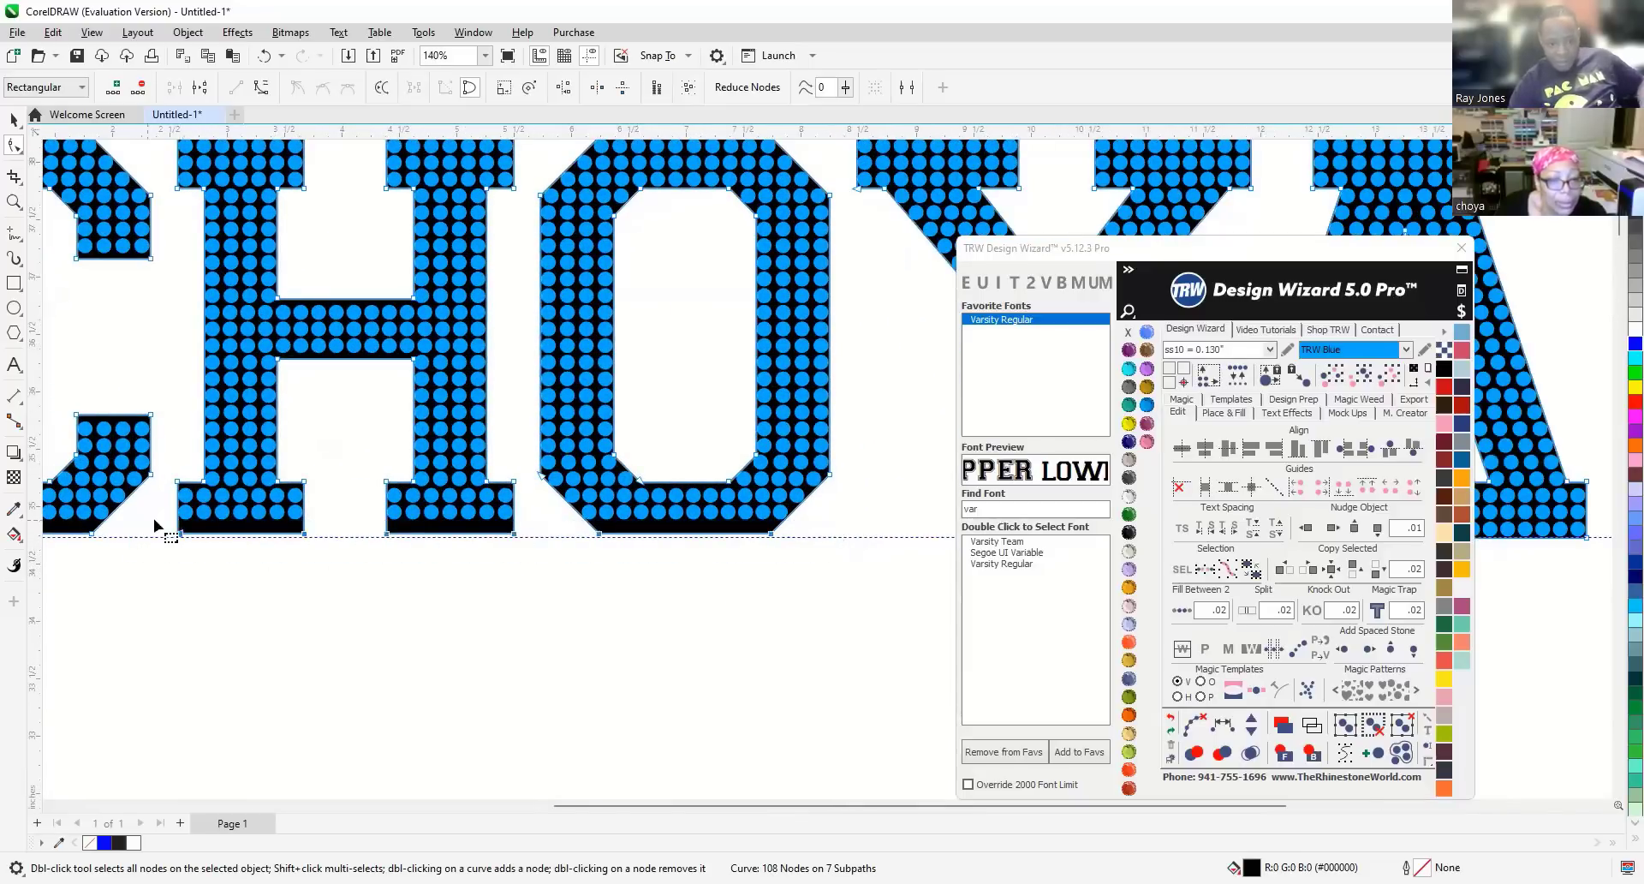
scroll(361, 501, "up", 4)
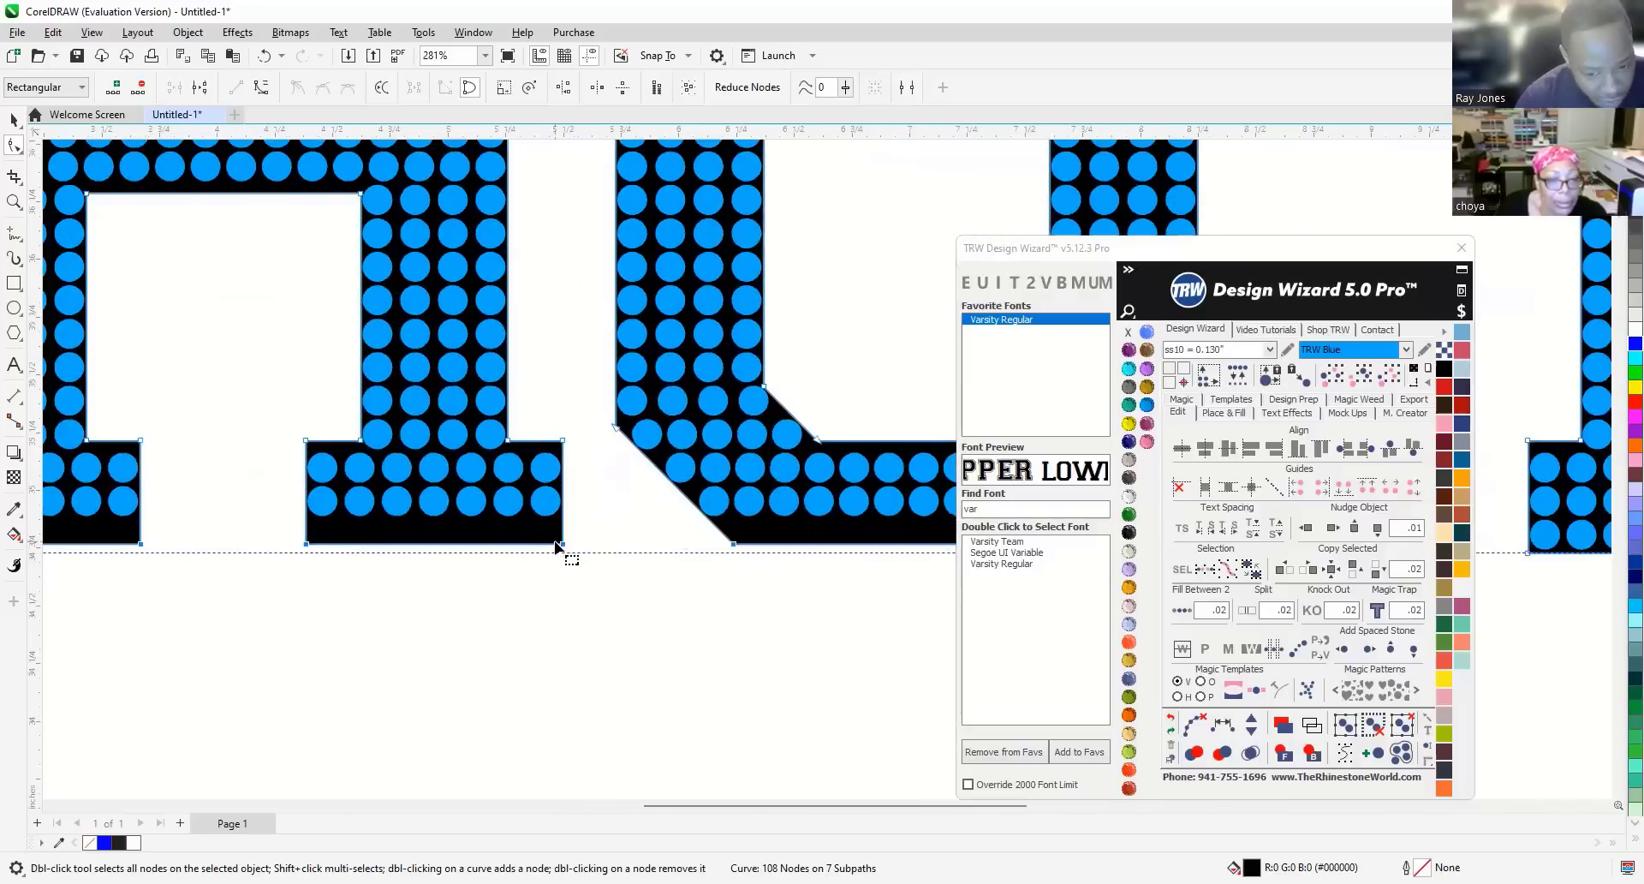
left_click_drag(562, 544, 562, 554)
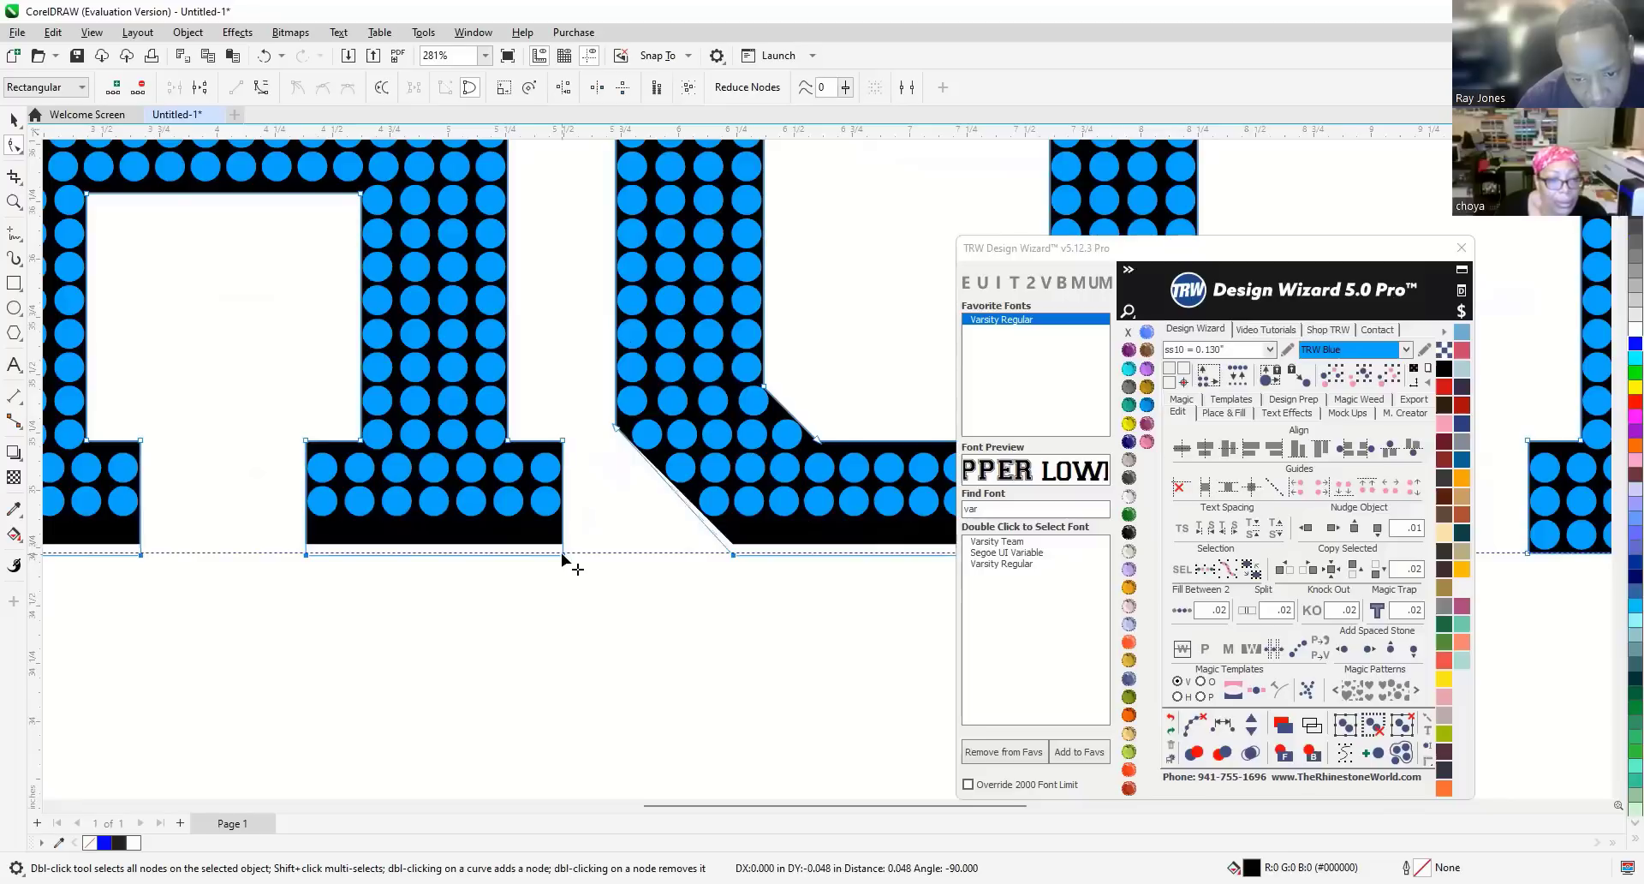
left_click_drag(563, 555, 563, 555)
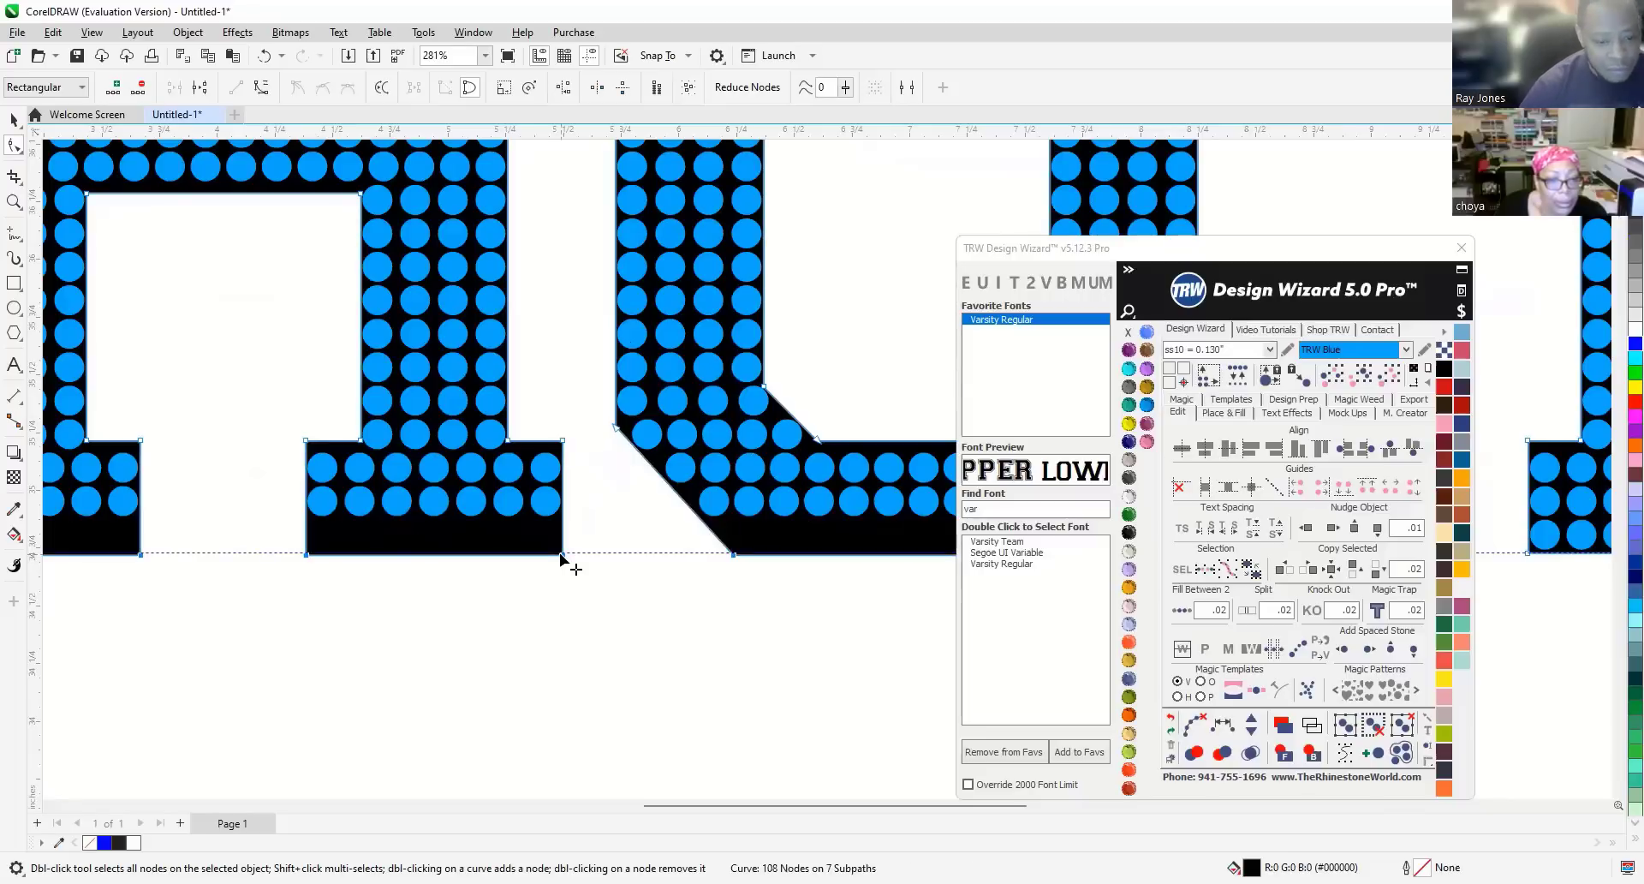
scroll(322, 574, "up", 5)
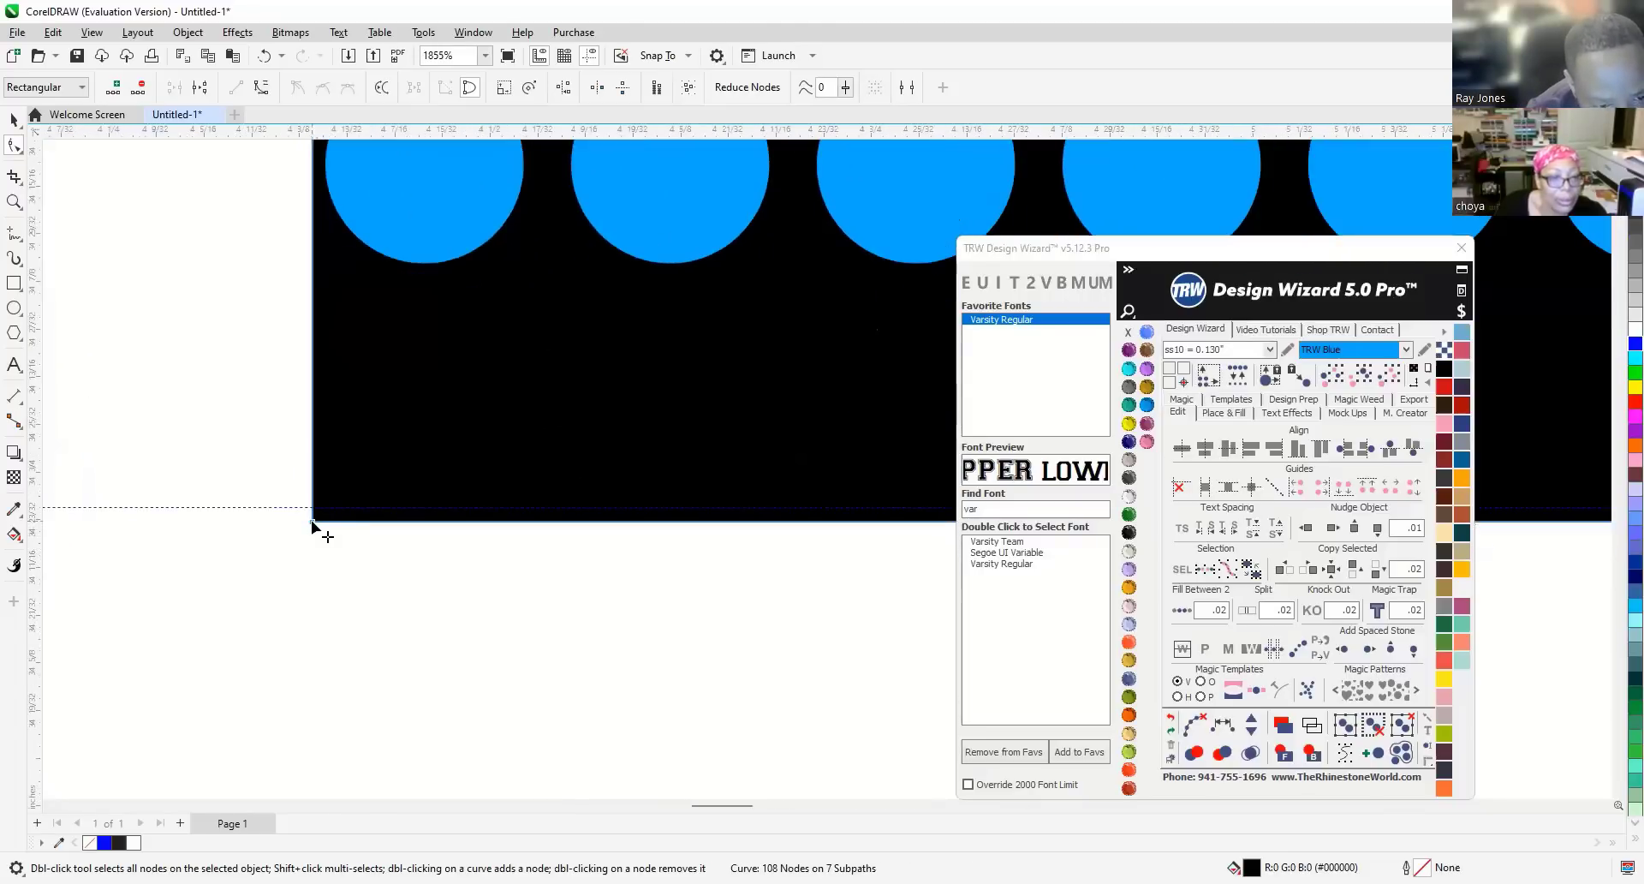
left_click_drag(313, 521, 318, 514)
Select the C's bottom nodes and drop its lower diagonal corner onto the guideline.
scroll(325, 518, "down", 3)
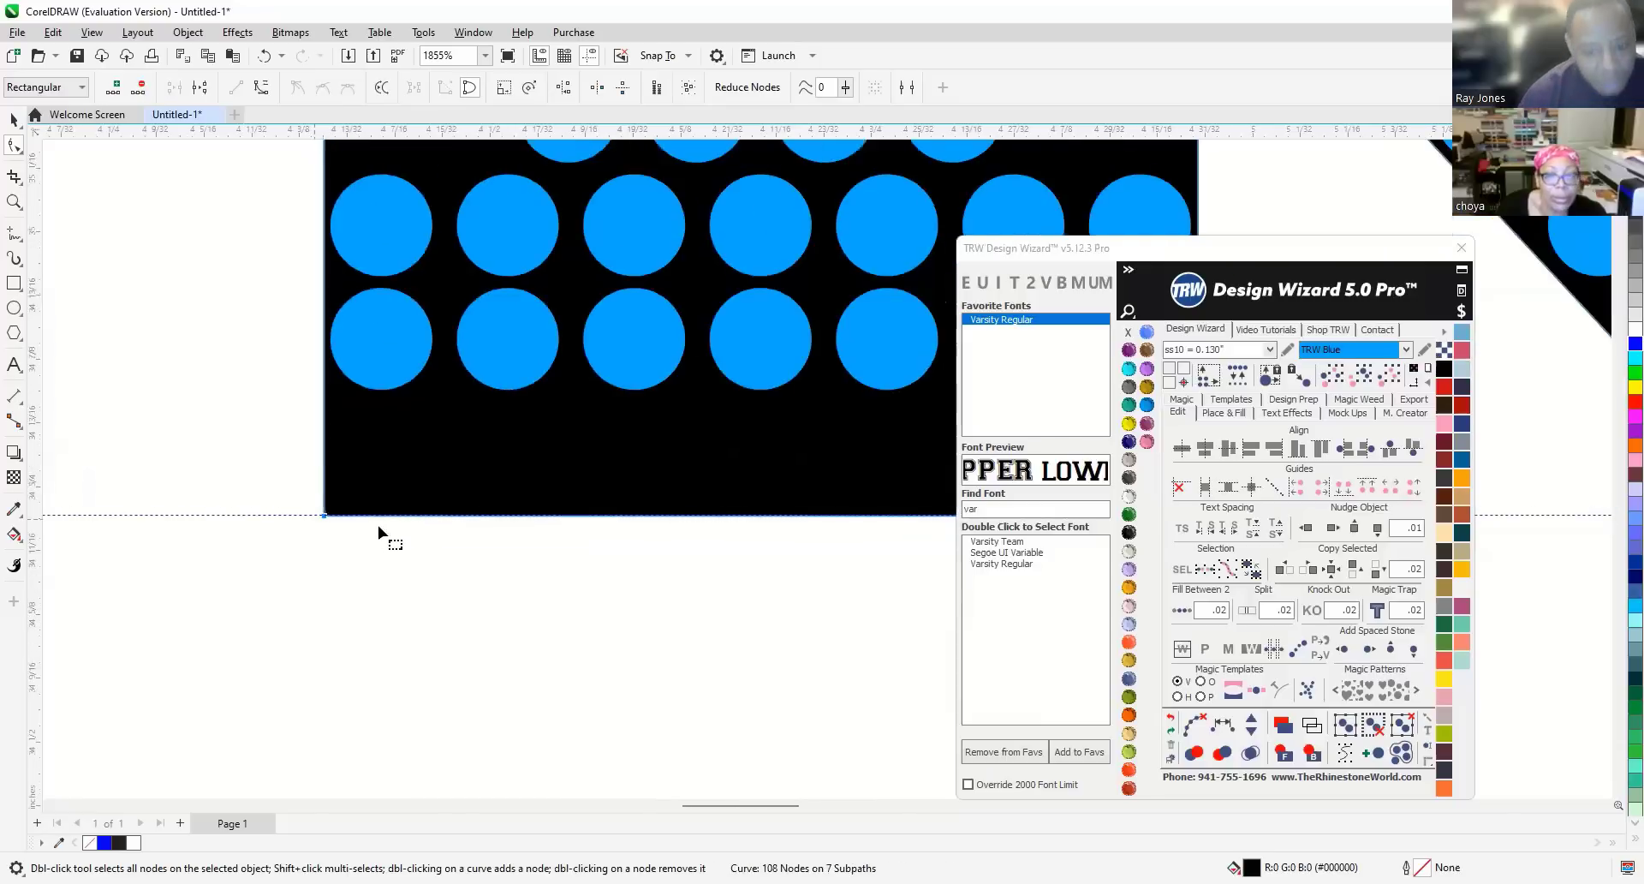
scroll(474, 510, "down", 5)
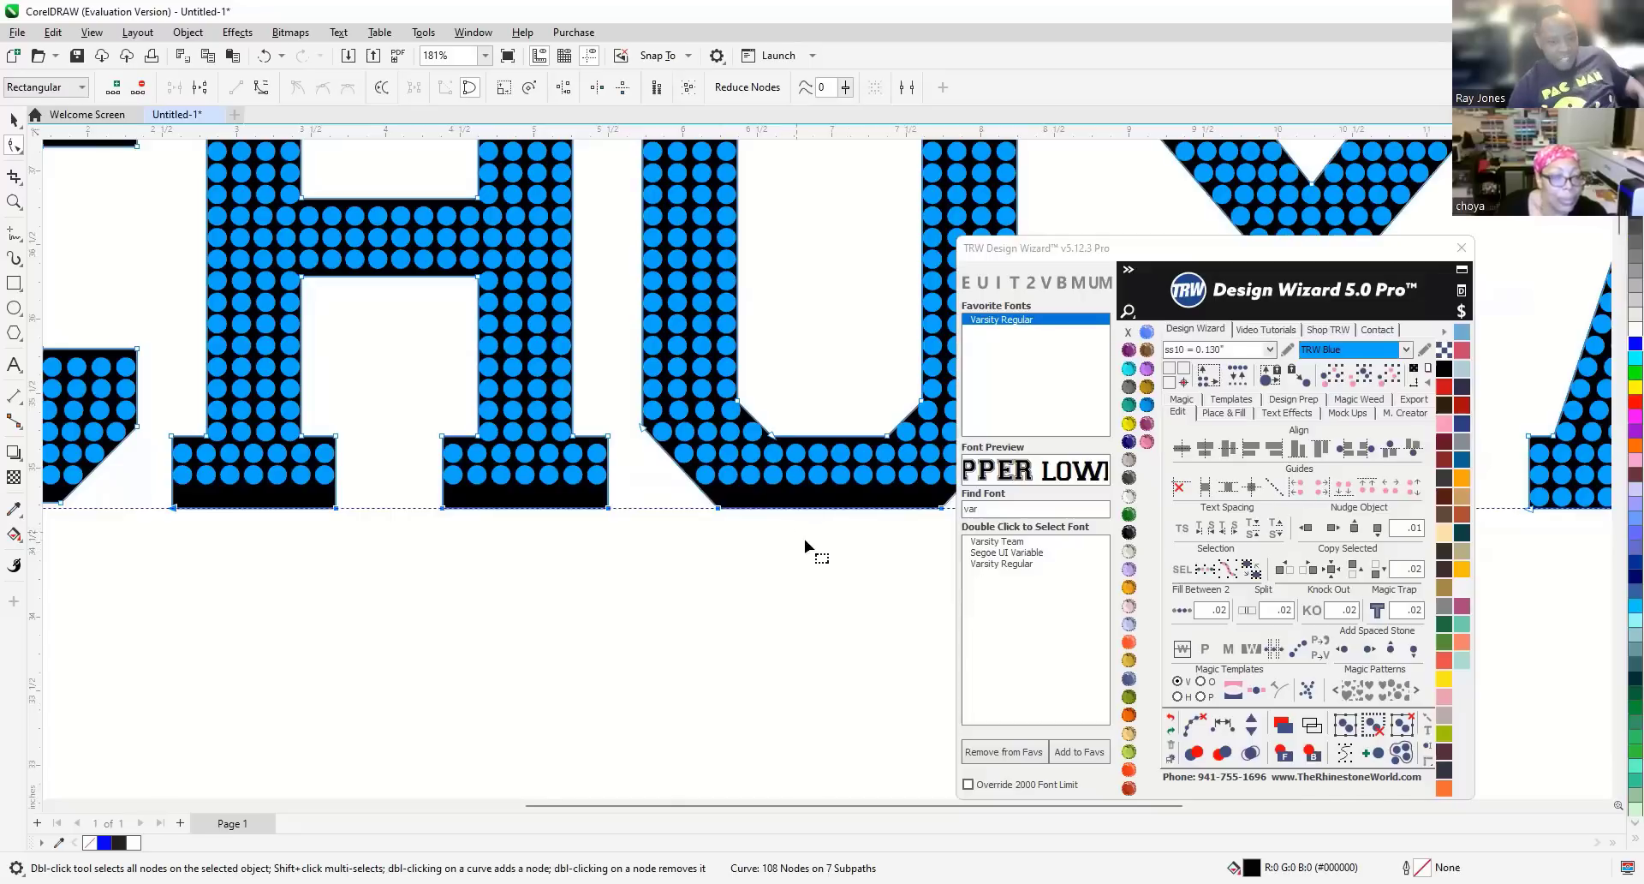
scroll(805, 539, "down", 1)
scroll(718, 521, "down", 1)
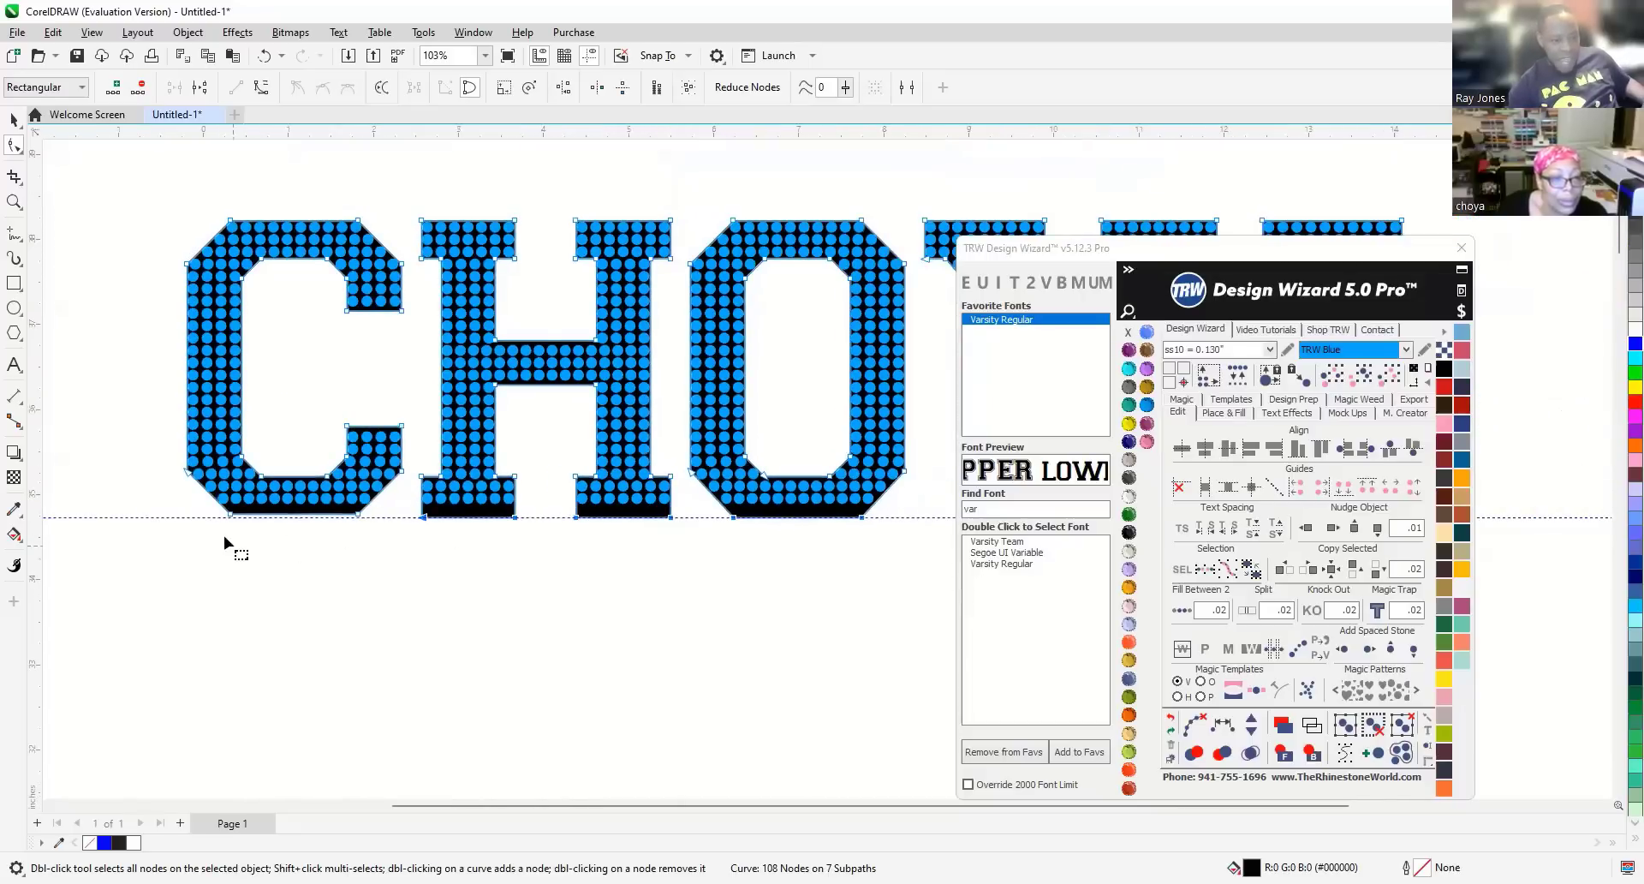
scroll(229, 532, "up", 1)
scroll(289, 522, "up", 1)
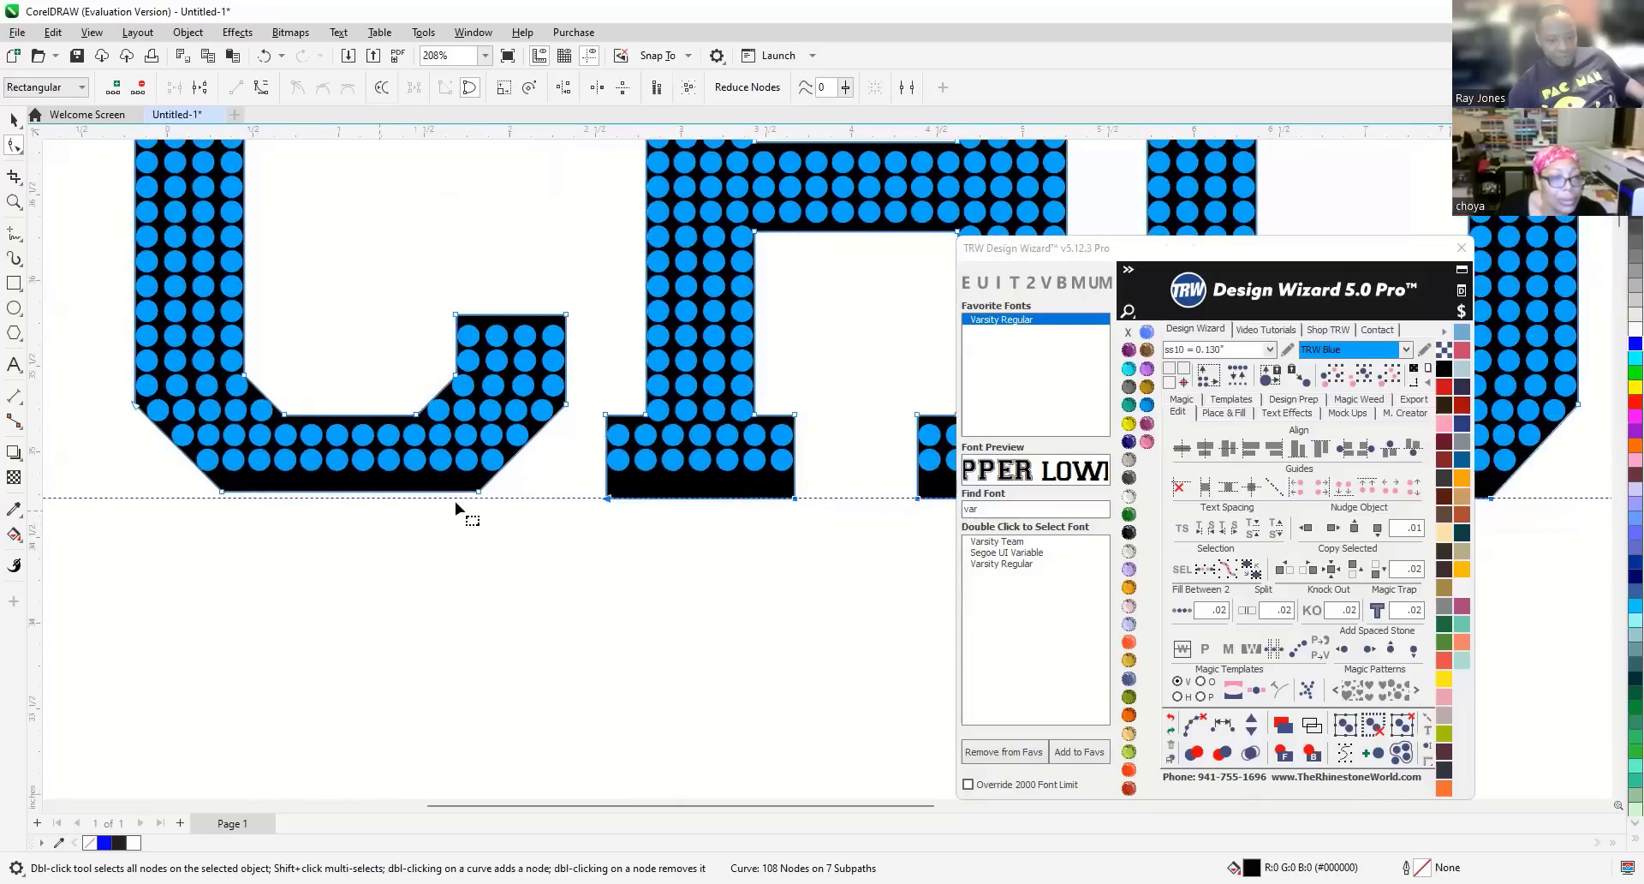
left_click_drag(530, 524, 147, 479)
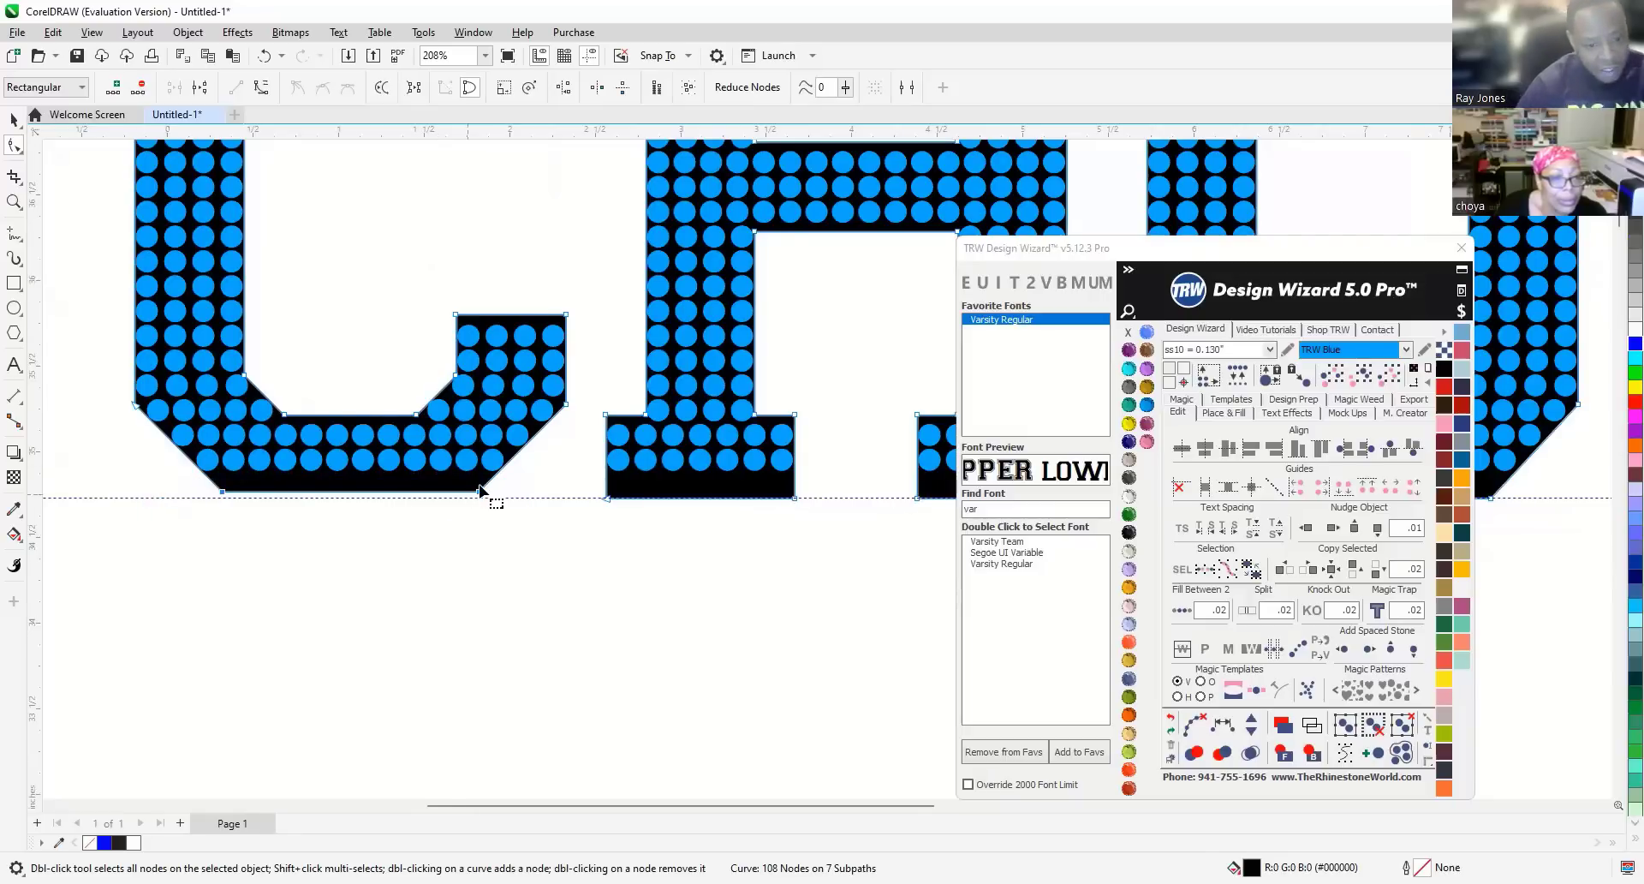
scroll(476, 492, "up", 1)
scroll(480, 490, "up", 1)
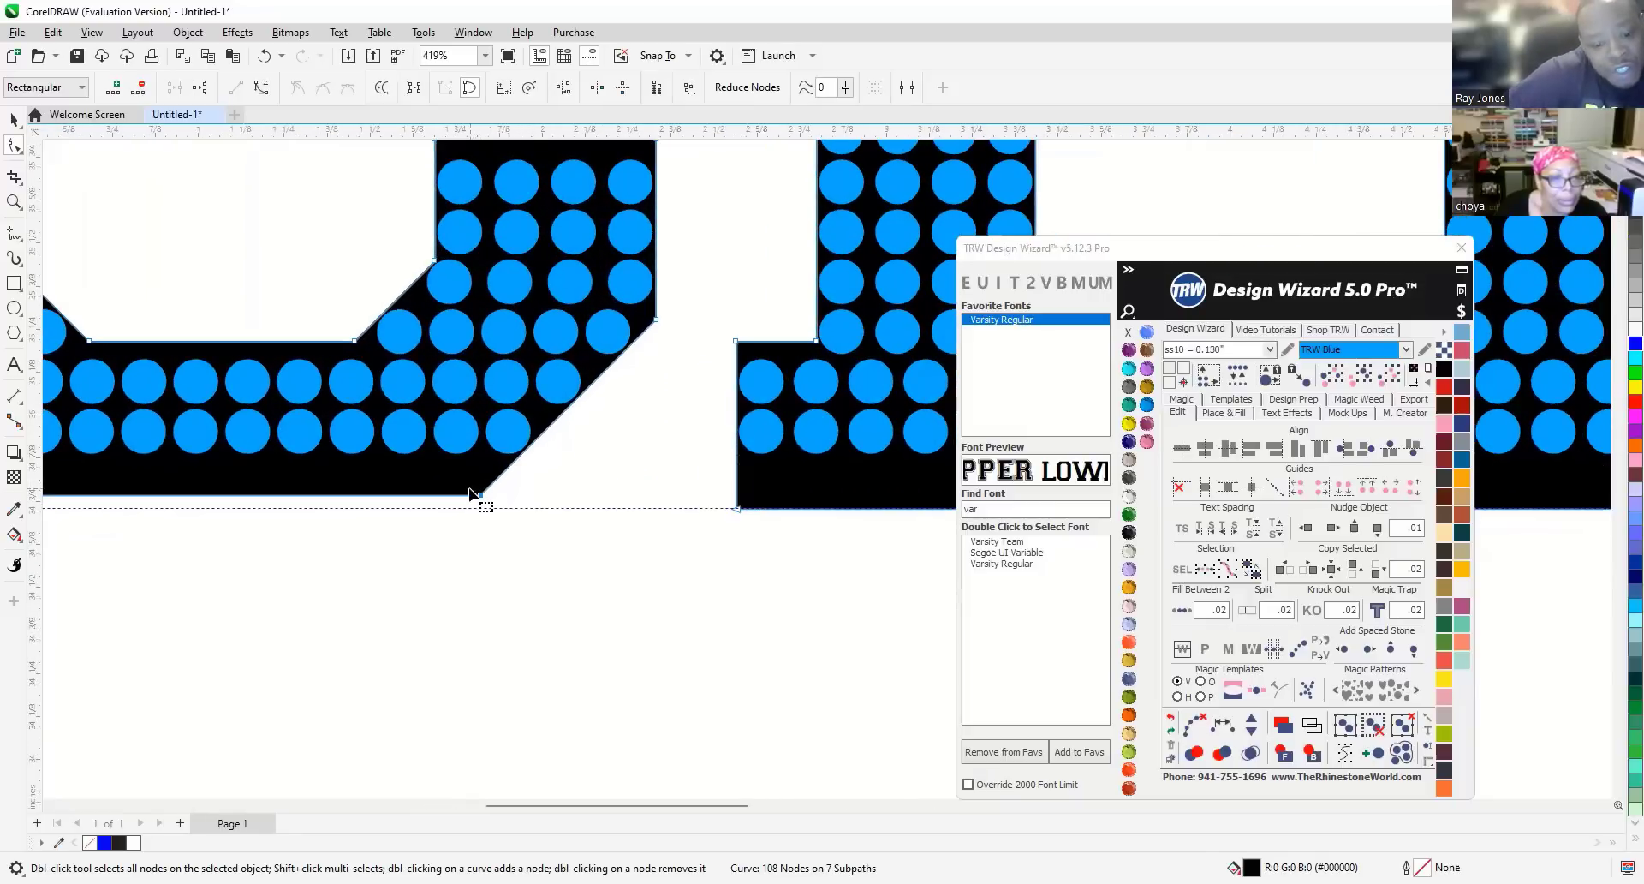
scroll(480, 491, "up", 1)
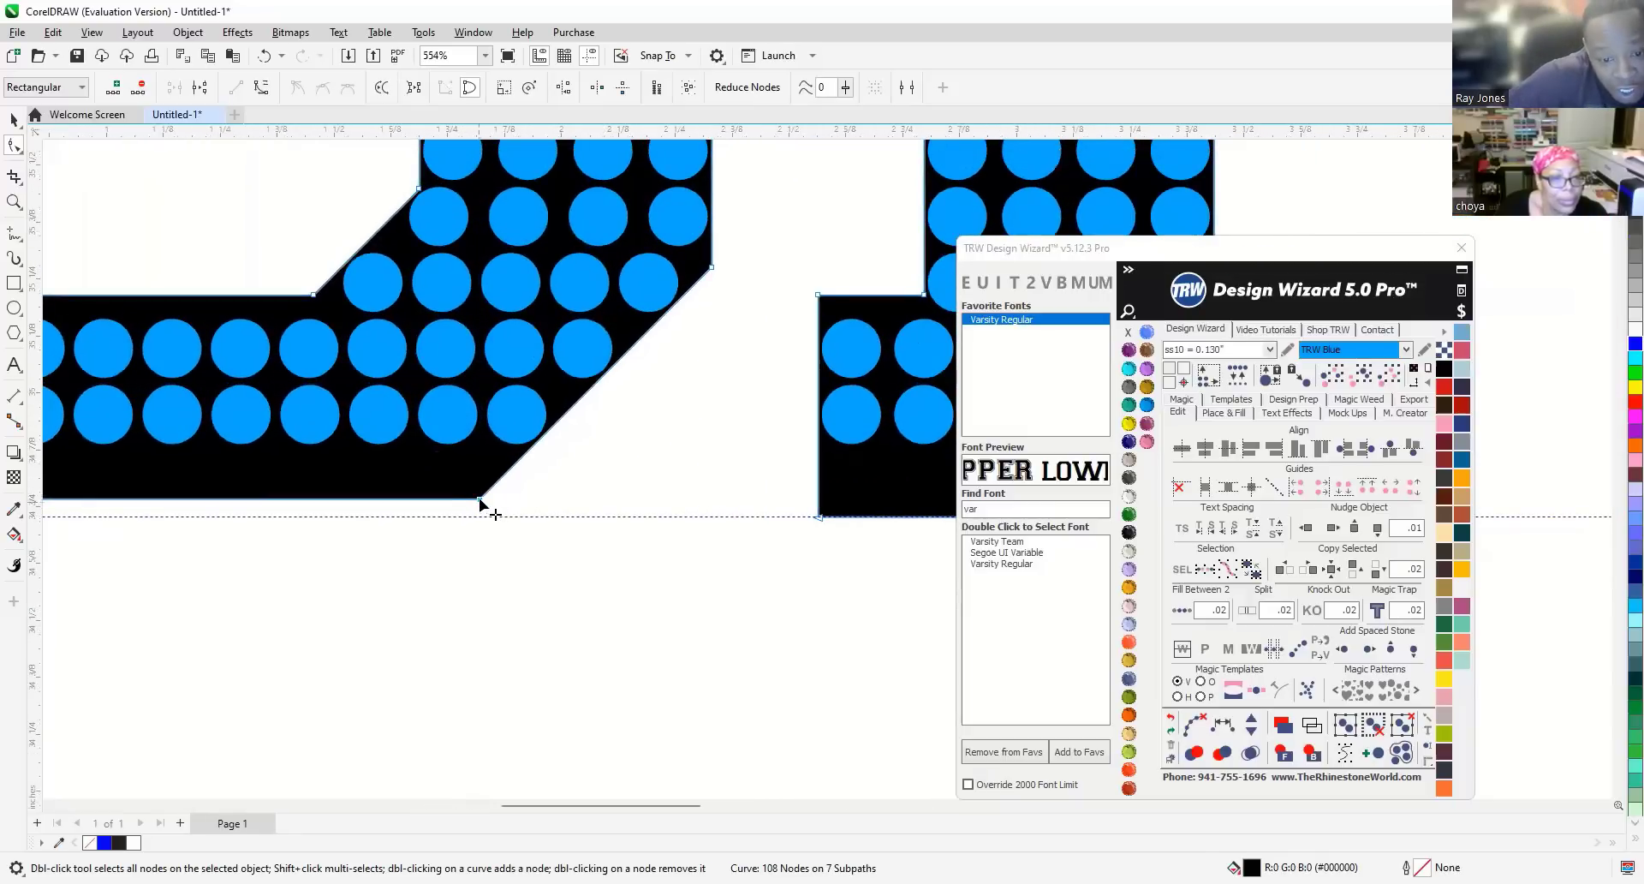
left_click_drag(479, 499, 476, 516)
scroll(476, 516, "down", 3)
scroll(336, 520, "down", 10)
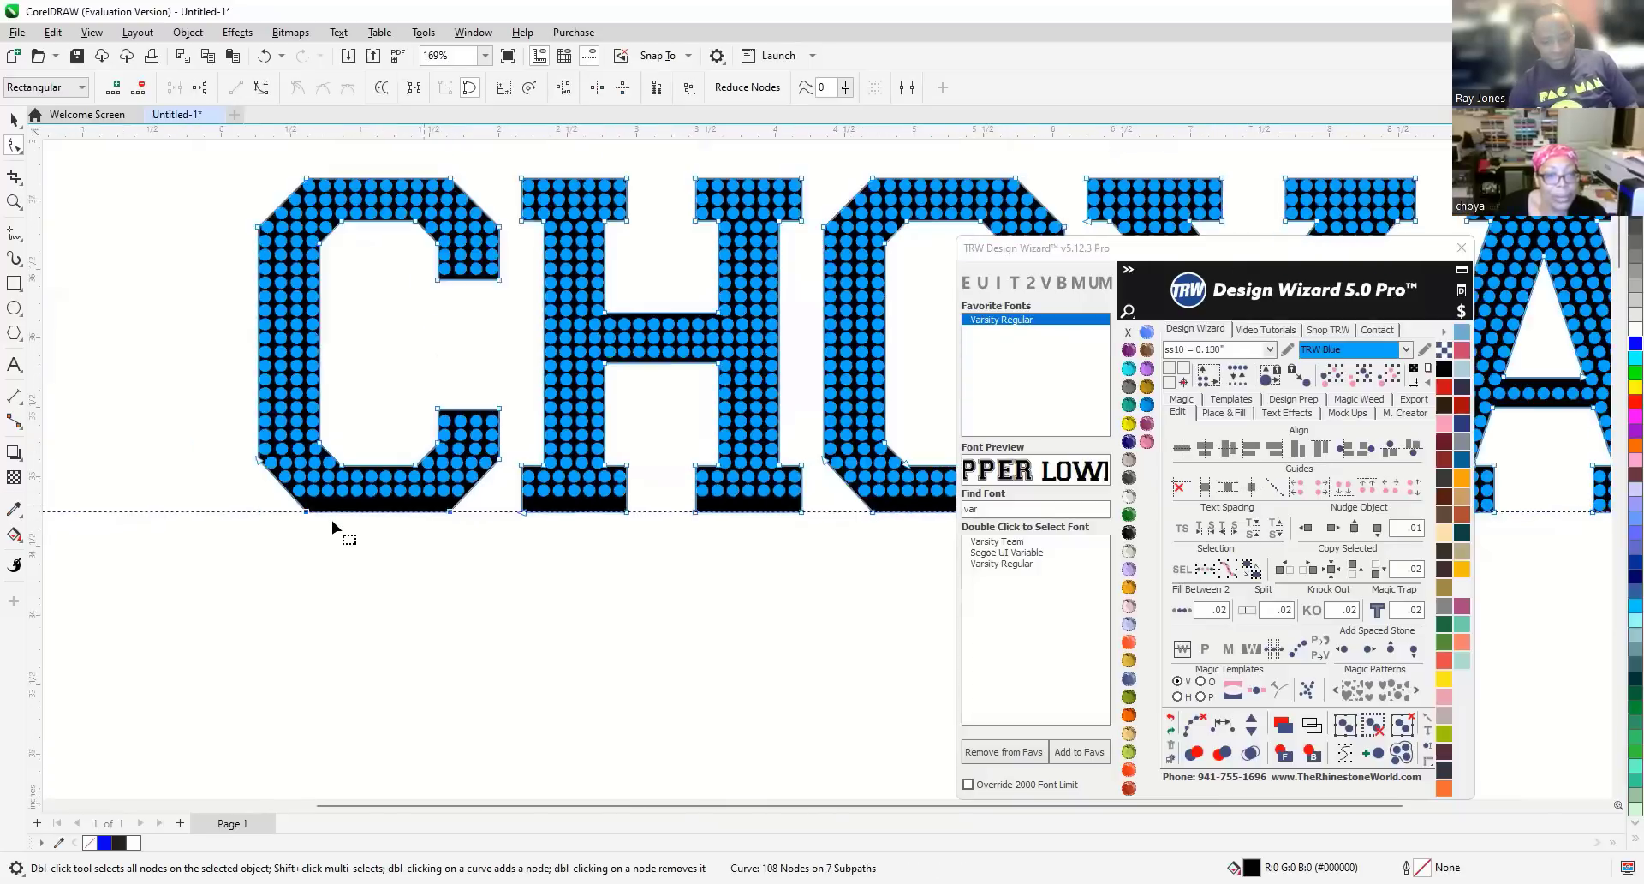
With the Pick tool, select the bottom row of stones under the H.
left_click(14, 119)
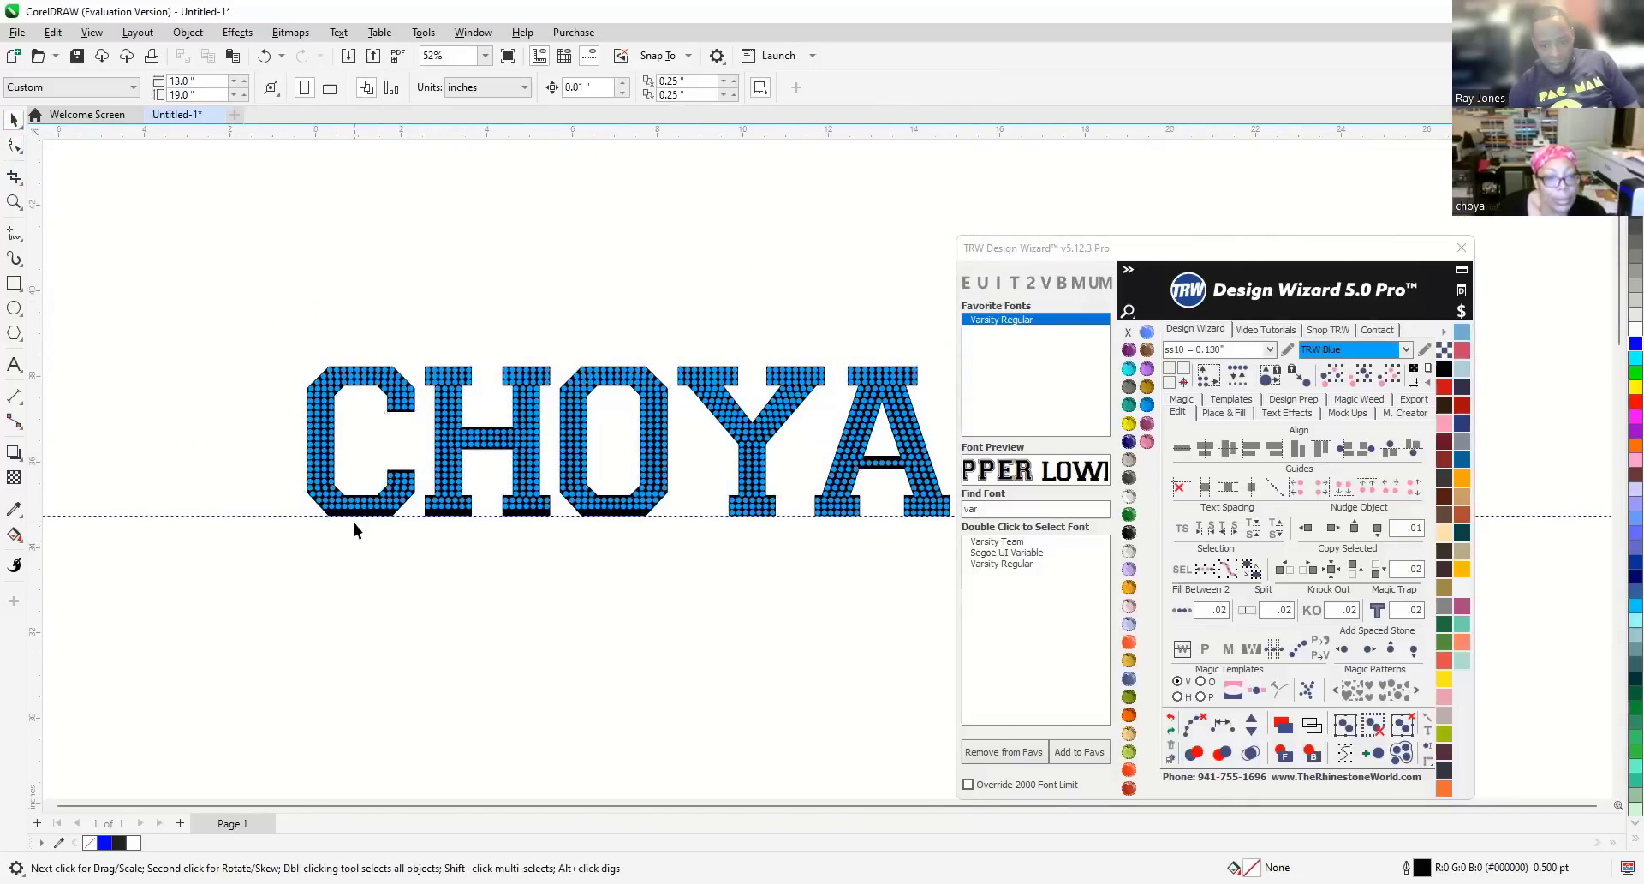
scroll(454, 523, "up", 1)
scroll(492, 523, "up", 1)
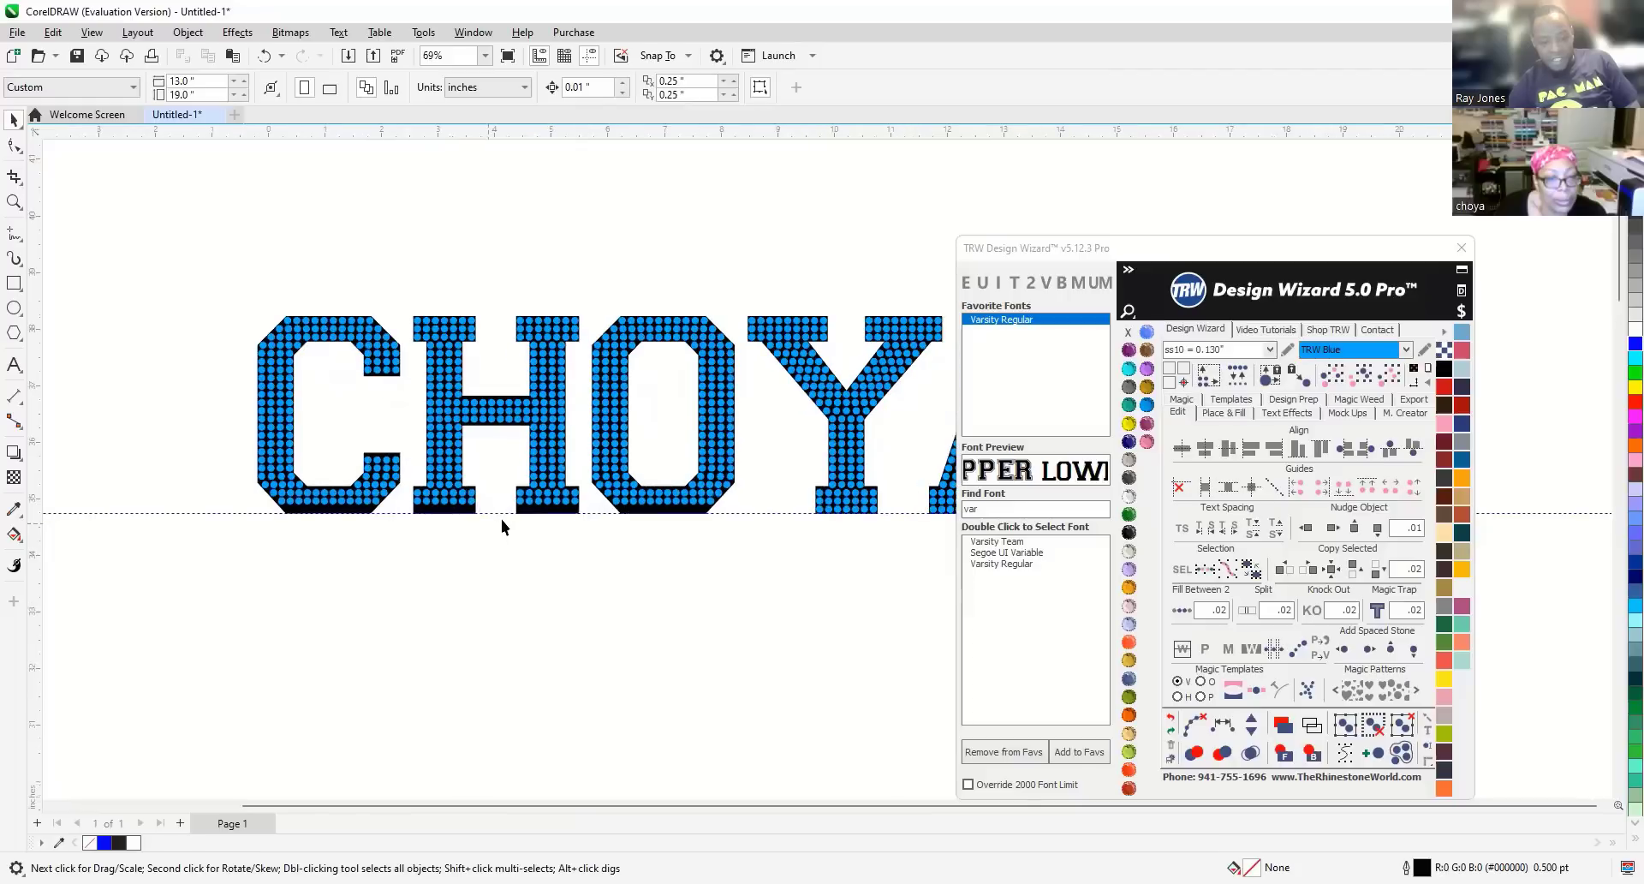
left_click_drag(597, 534, 410, 500)
Move the selected stones down so they sit along the H's bottom edge.
scroll(571, 520, "up", 1)
scroll(571, 521, "up", 8)
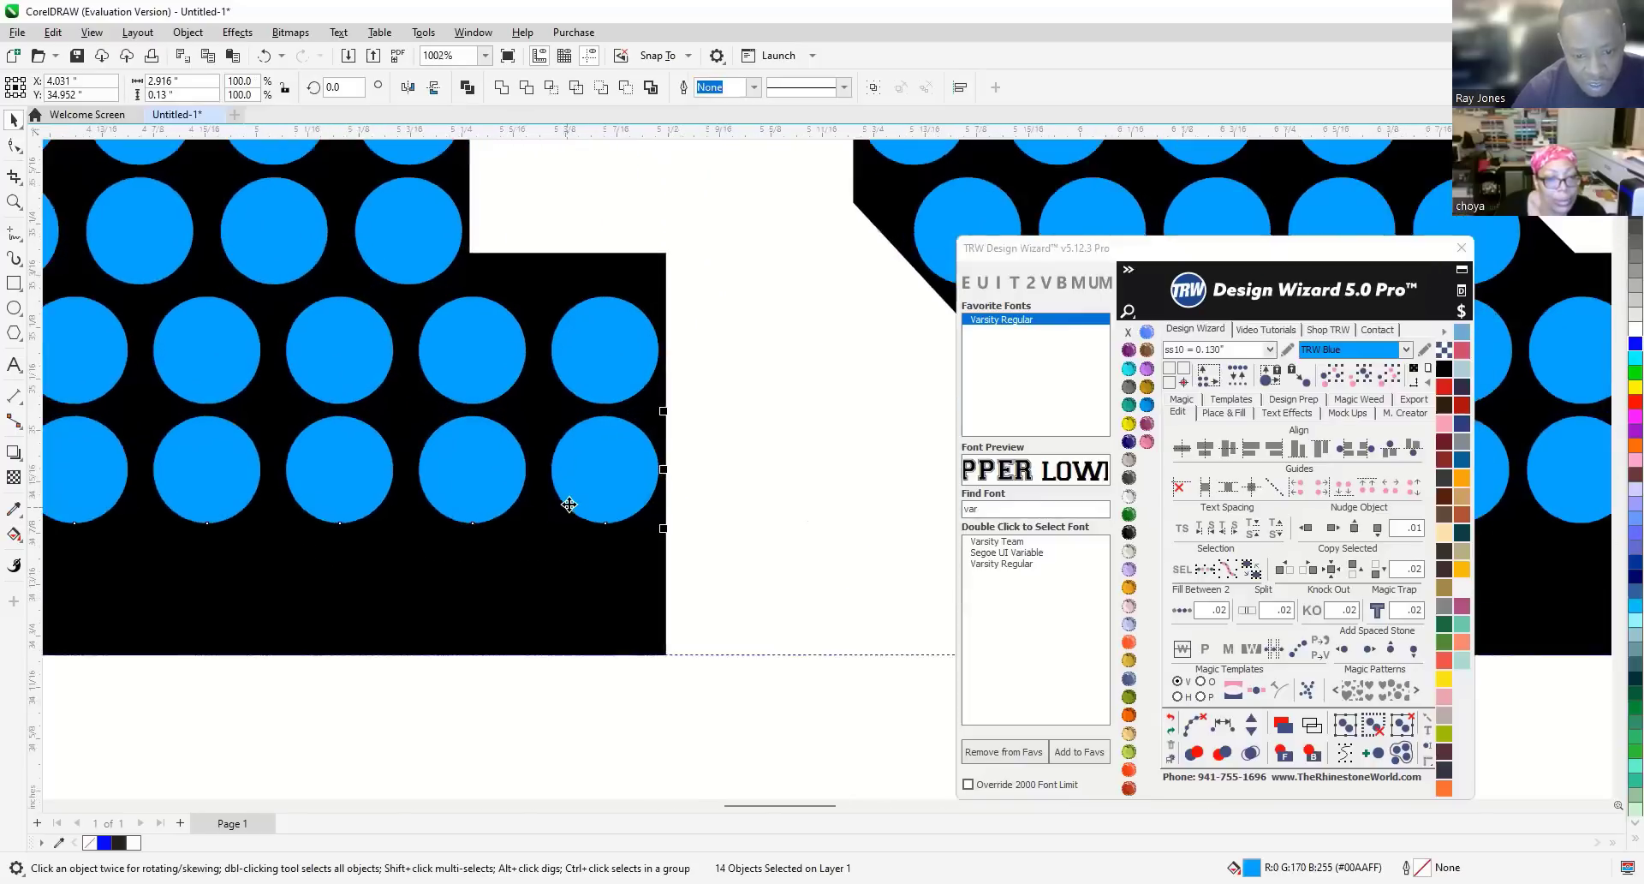
scroll(569, 505, "up", 3)
left_click_drag(609, 525, 628, 680)
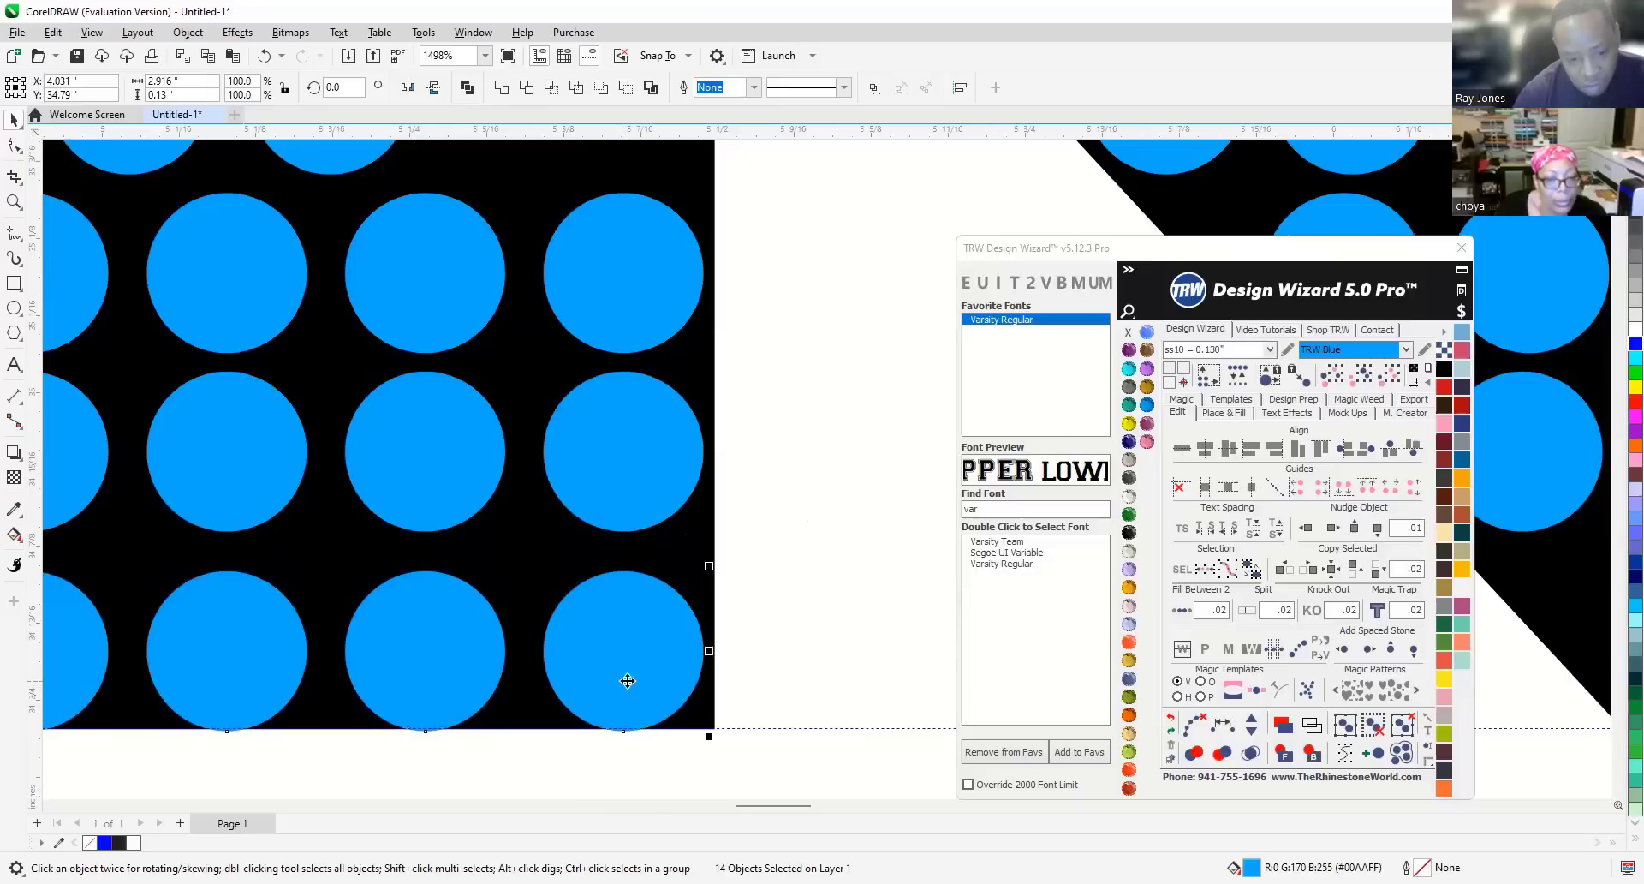
scroll(617, 738, "up", 4)
scroll(622, 735, "up", 1)
left_click_drag(650, 647, 650, 634)
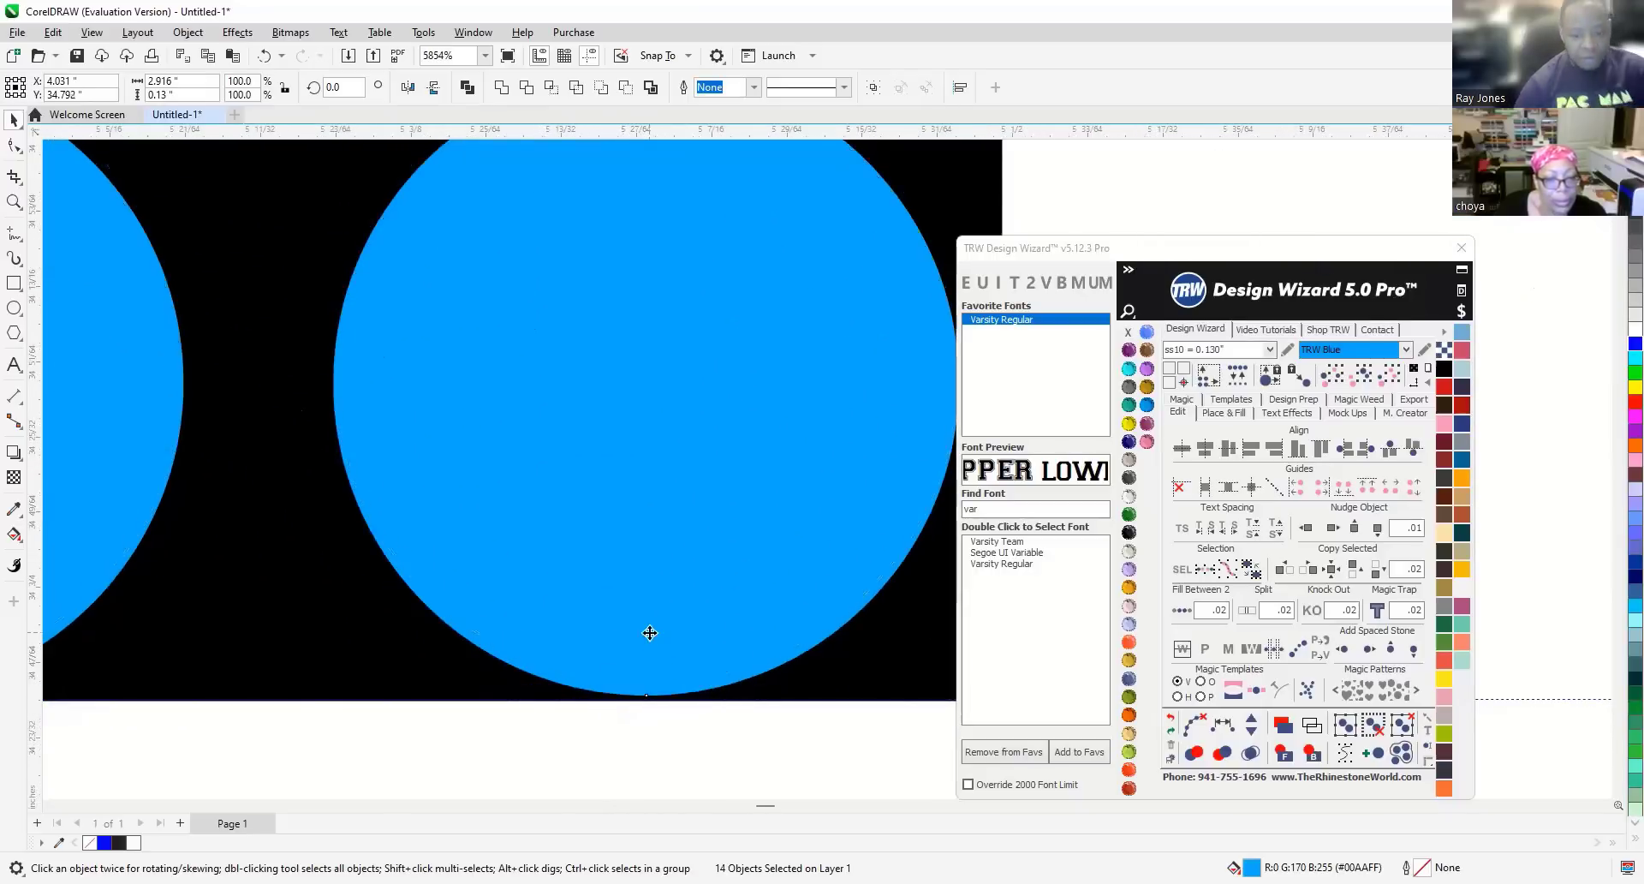
scroll(636, 604, "down", 15)
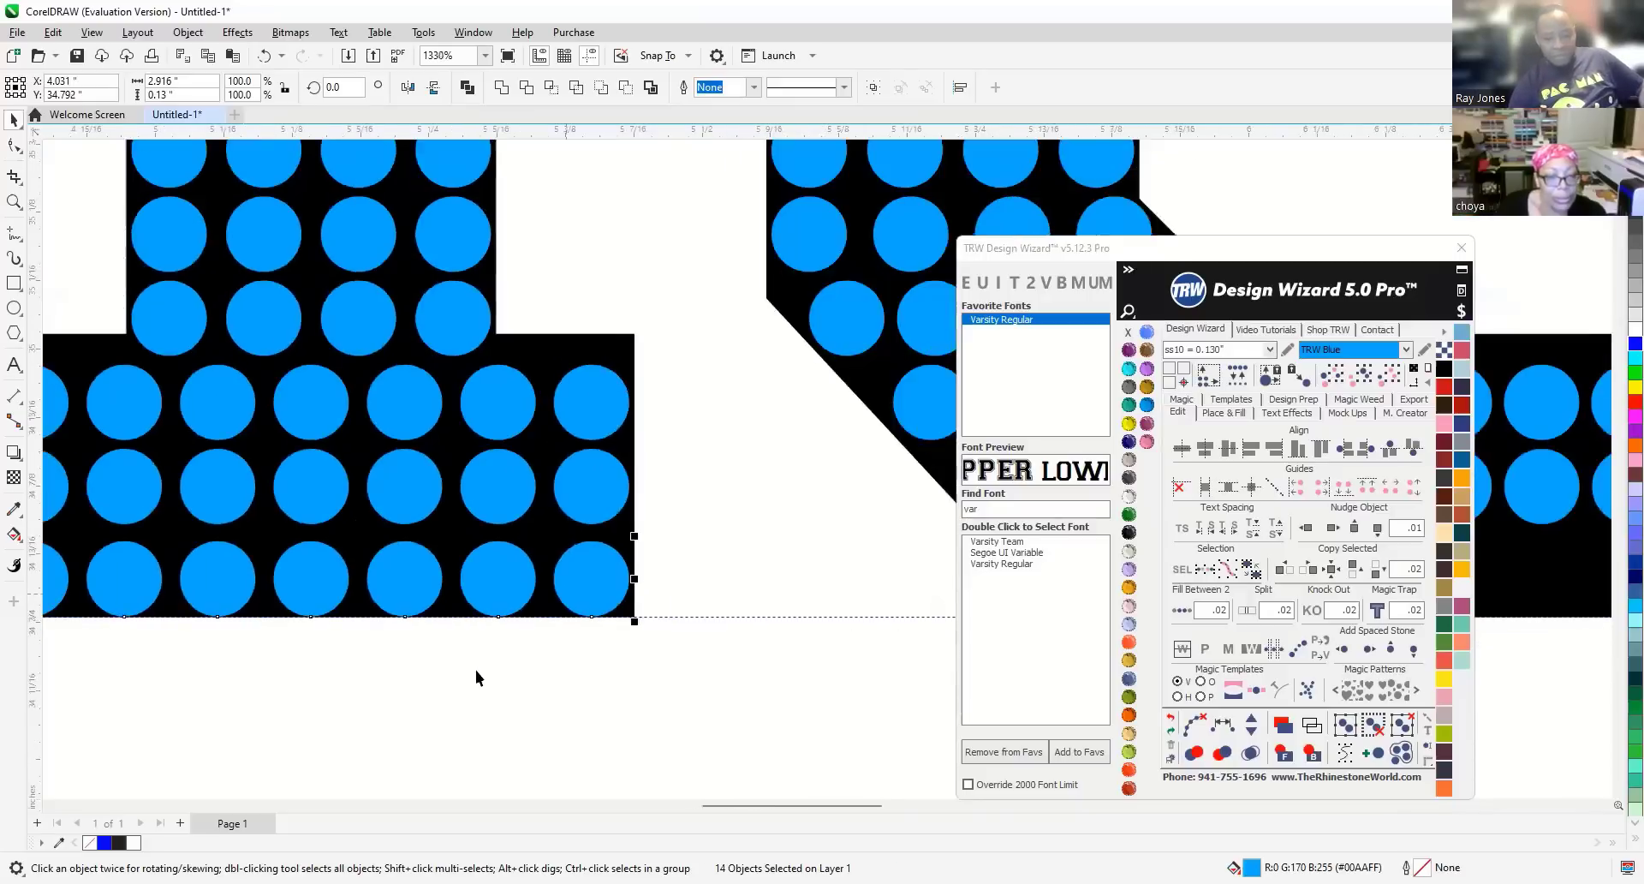
scroll(426, 650, "down", 12)
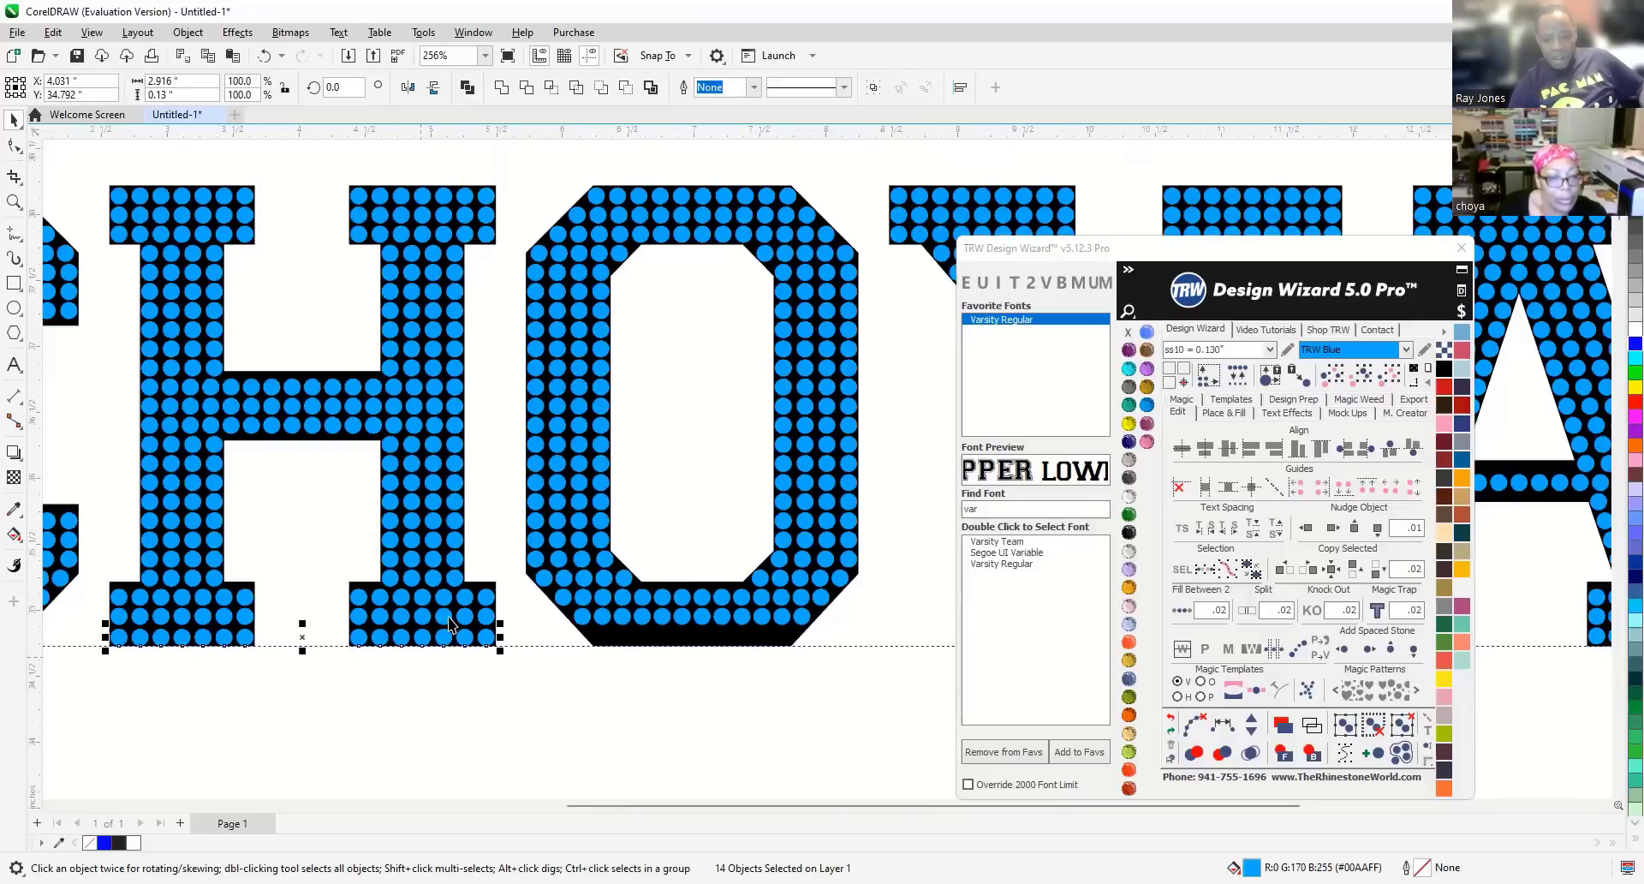
scroll(506, 651, "down", 6)
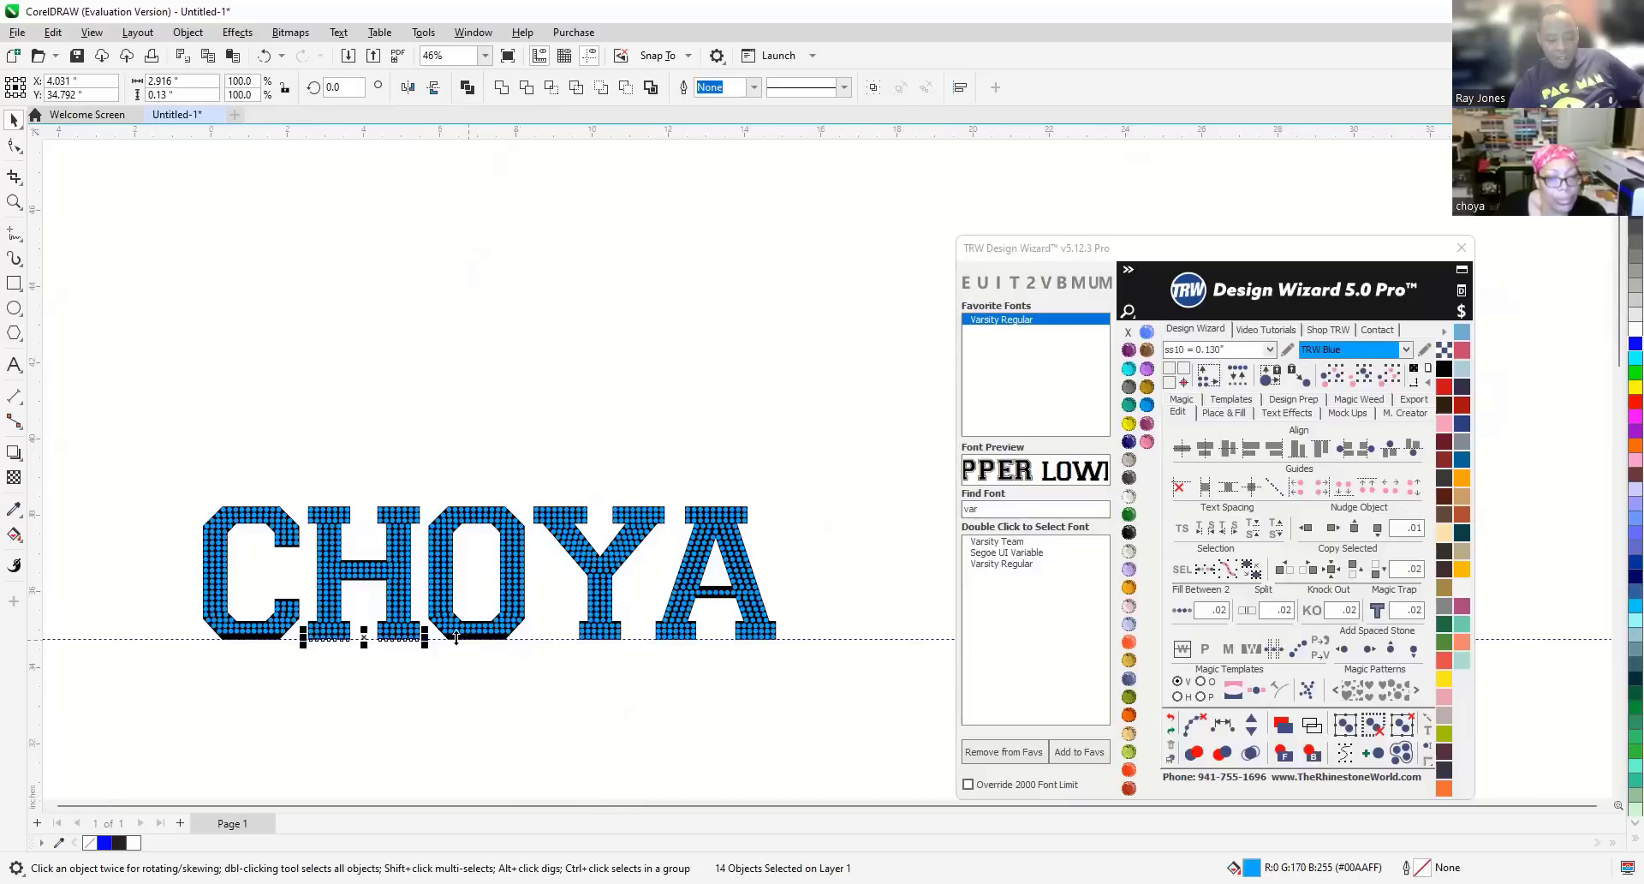
scroll(455, 637, "up", 1)
scroll(449, 637, "up", 7)
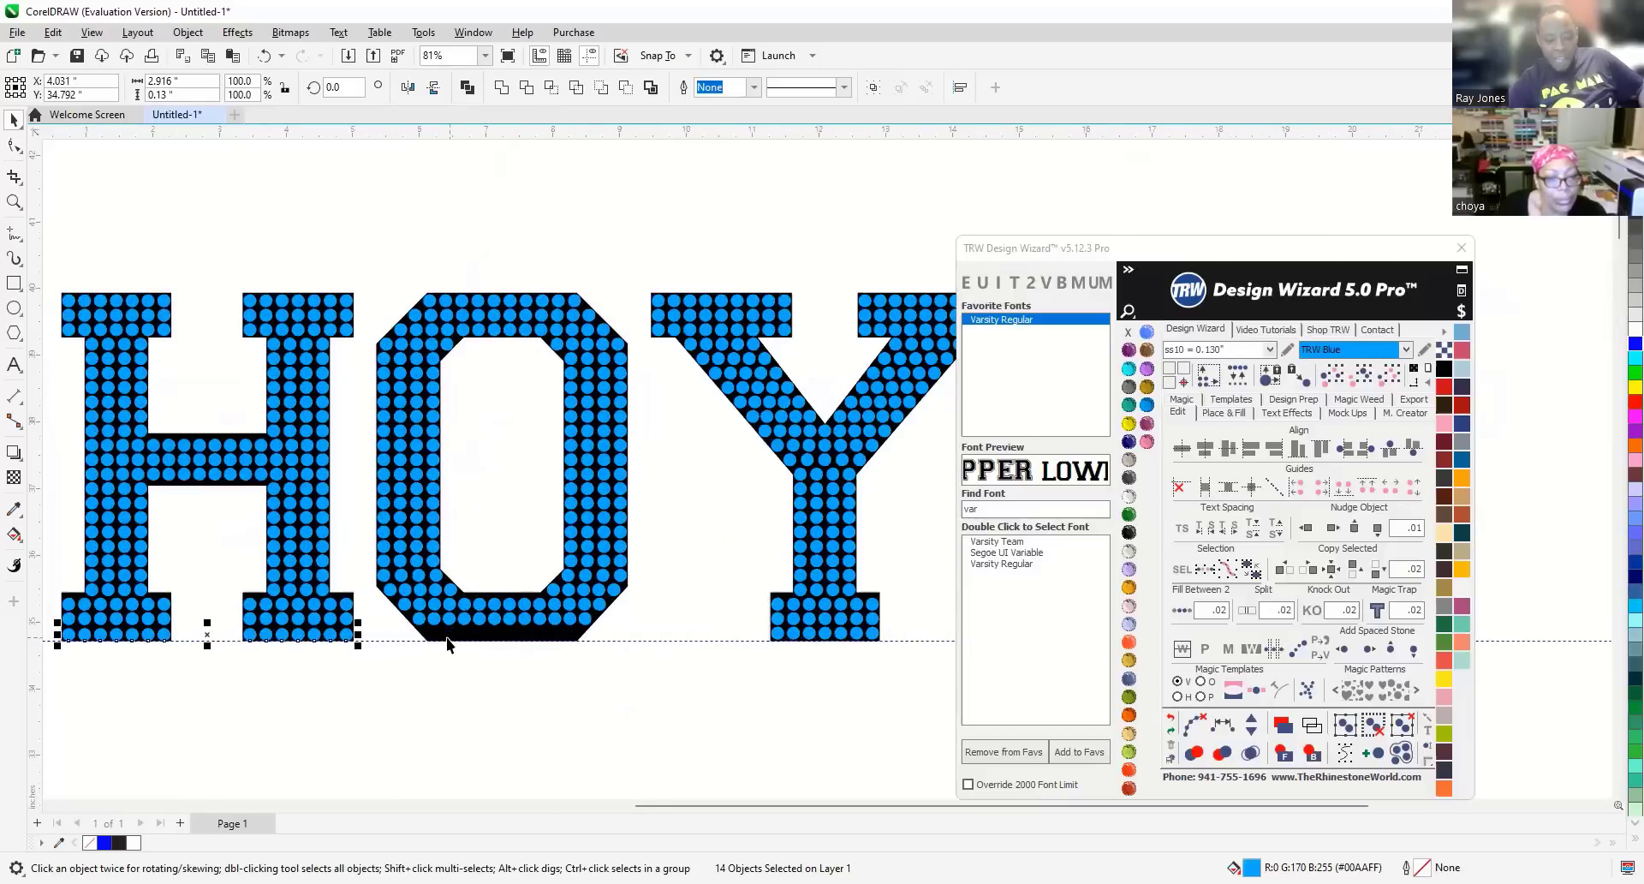
scroll(430, 638, "up", 6)
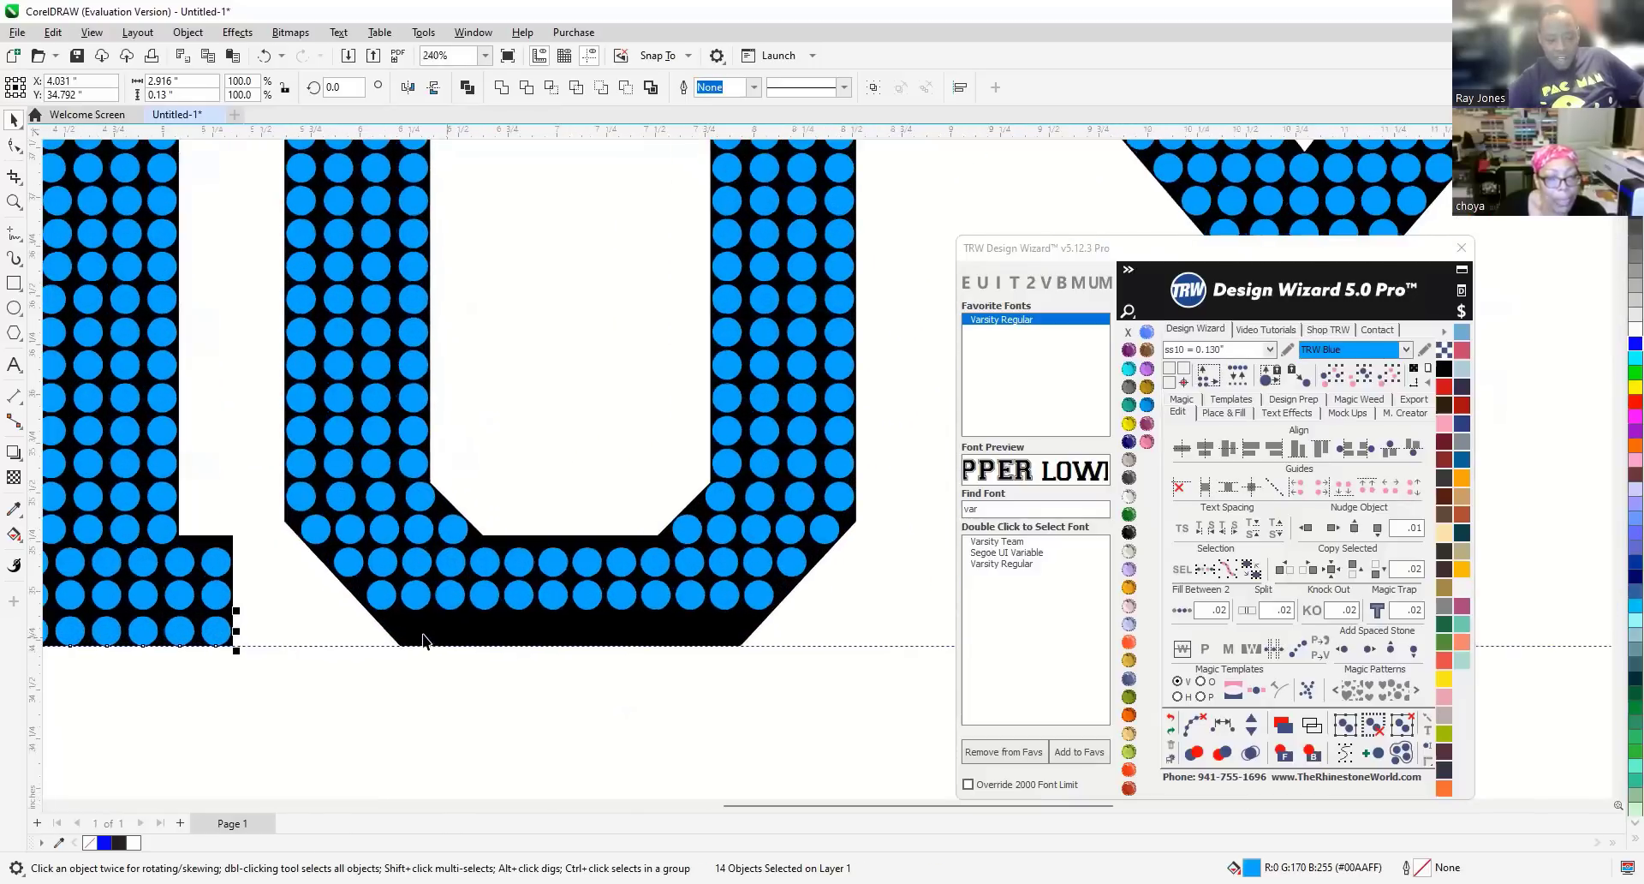
scroll(393, 616, "up", 2)
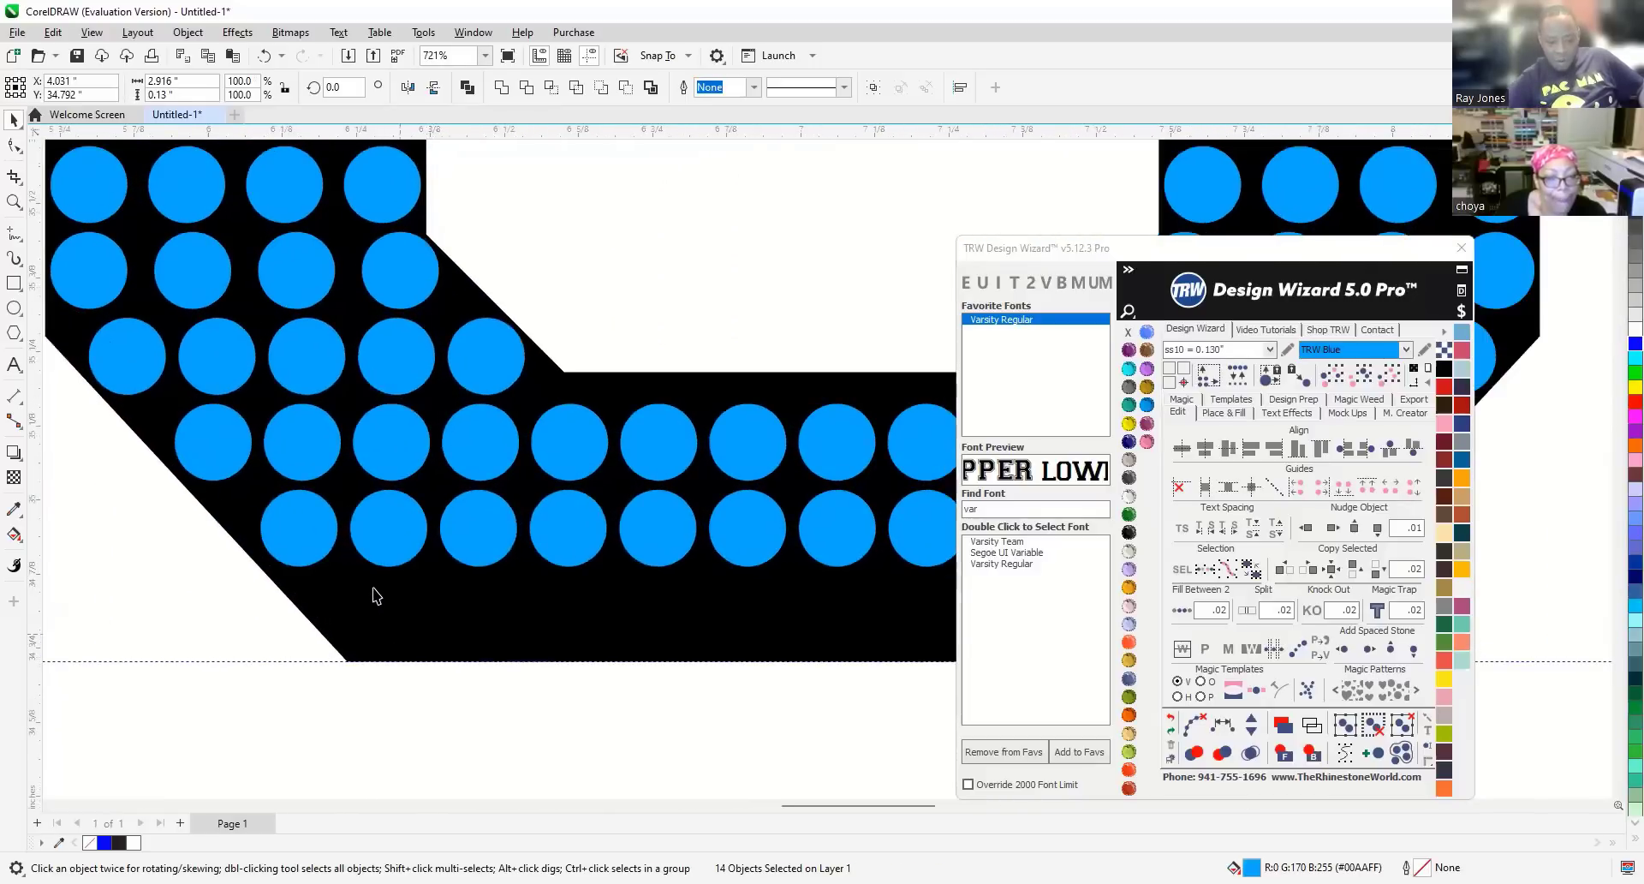
Copy one stone to the O's lower-left corner and fine-tune its position.
left_click(312, 539)
left_click_drag(322, 579, 372, 628)
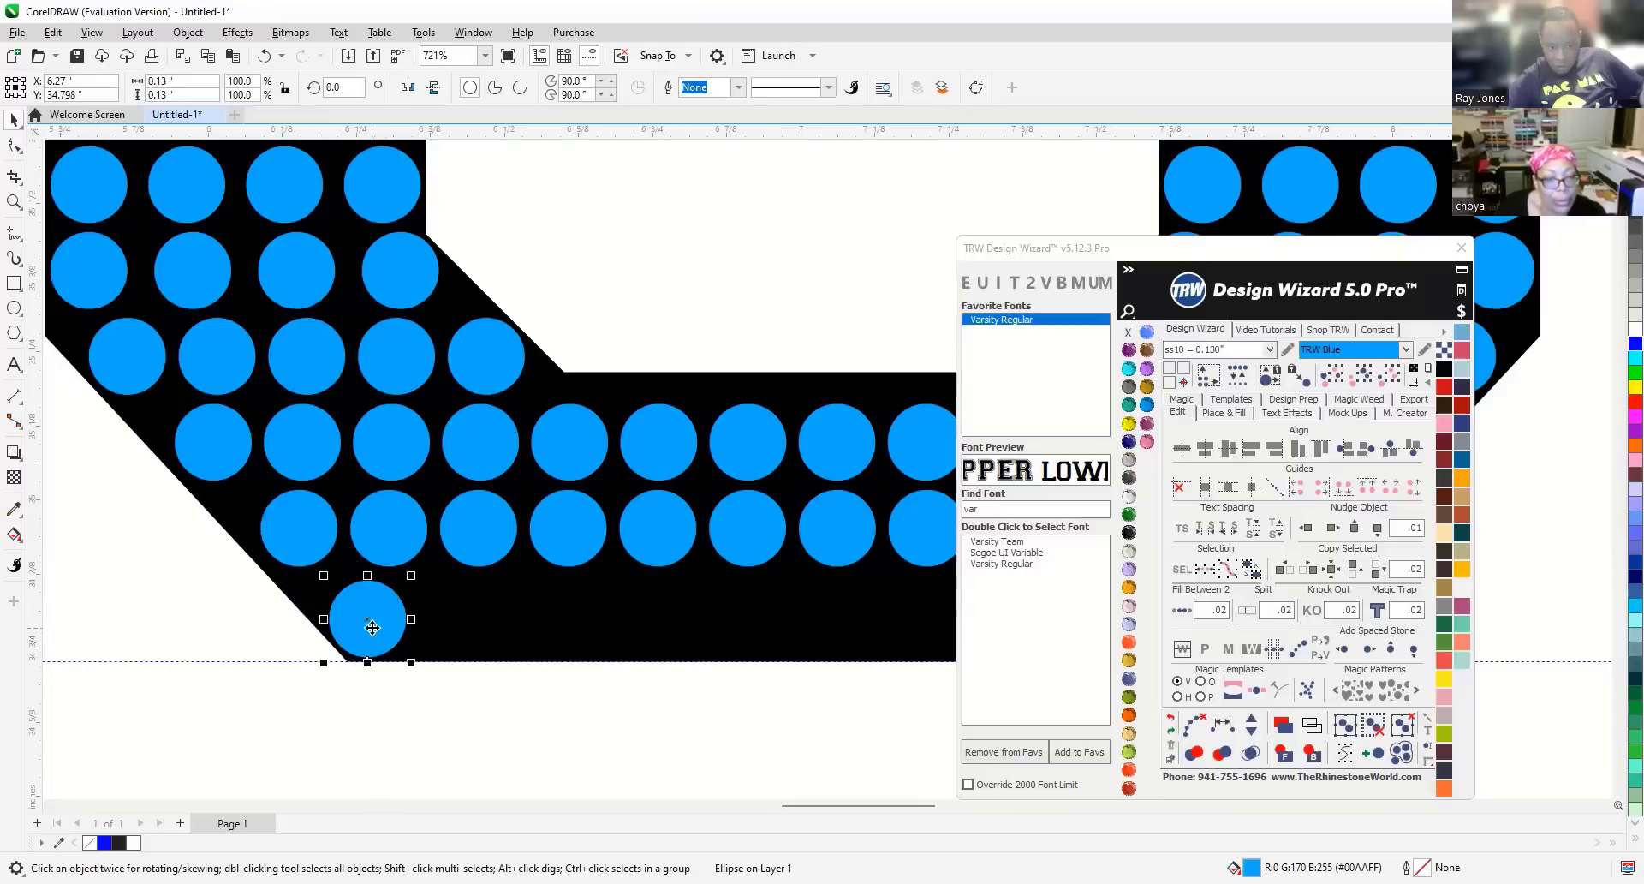
scroll(370, 638, "up", 2)
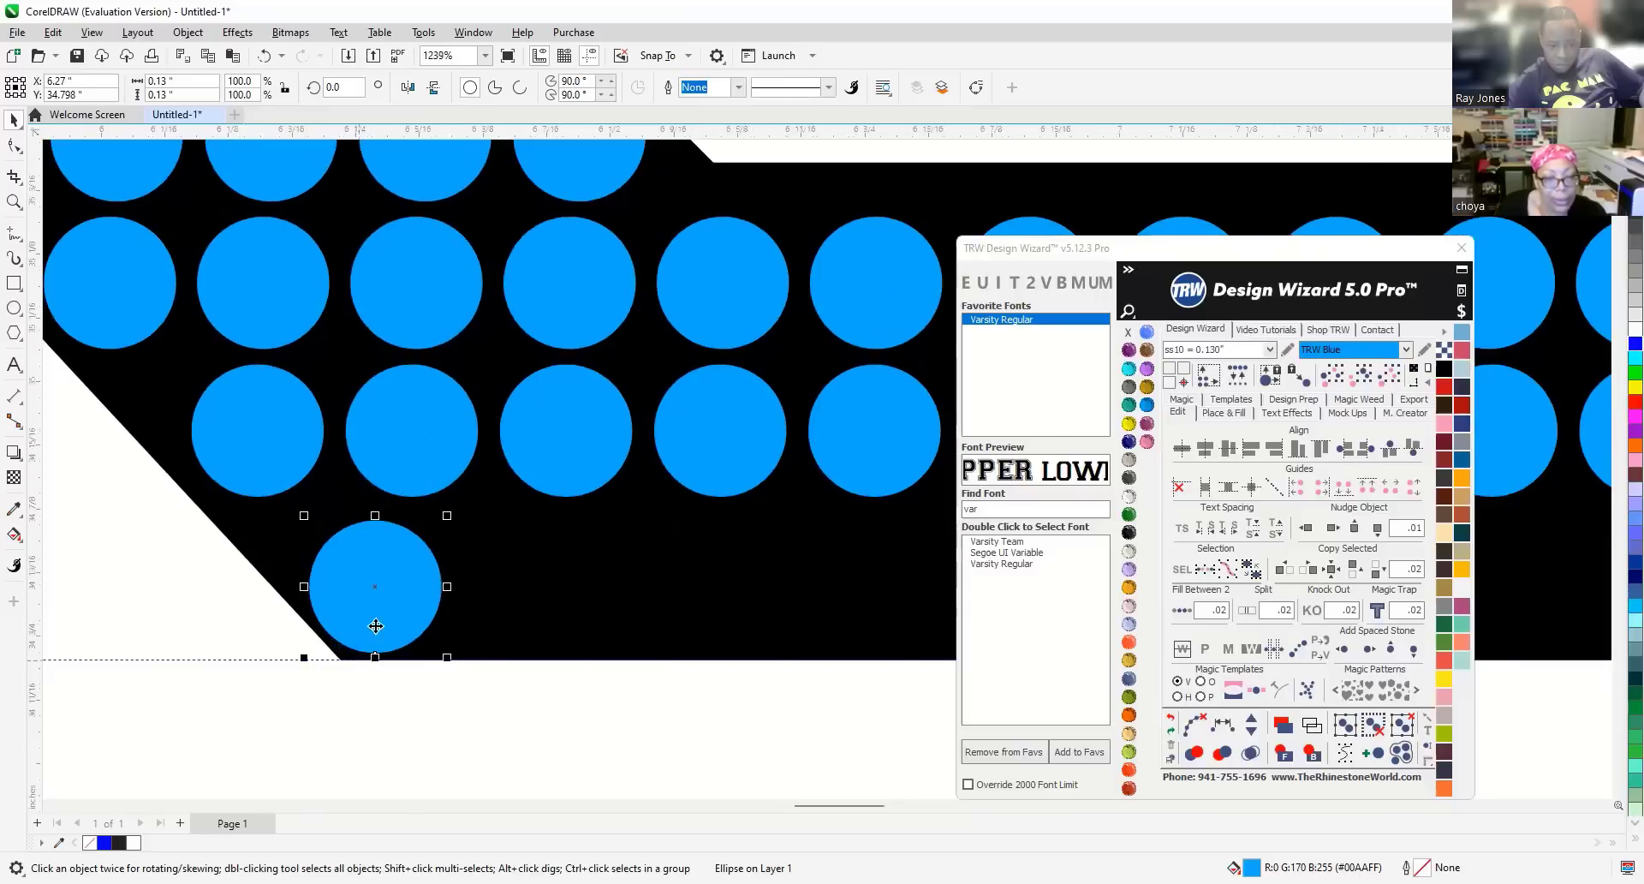
left_click_drag(384, 612, 212, 647)
Place another stone at the O's lower-right corner and select both corner stones.
scroll(218, 646, "down", 3)
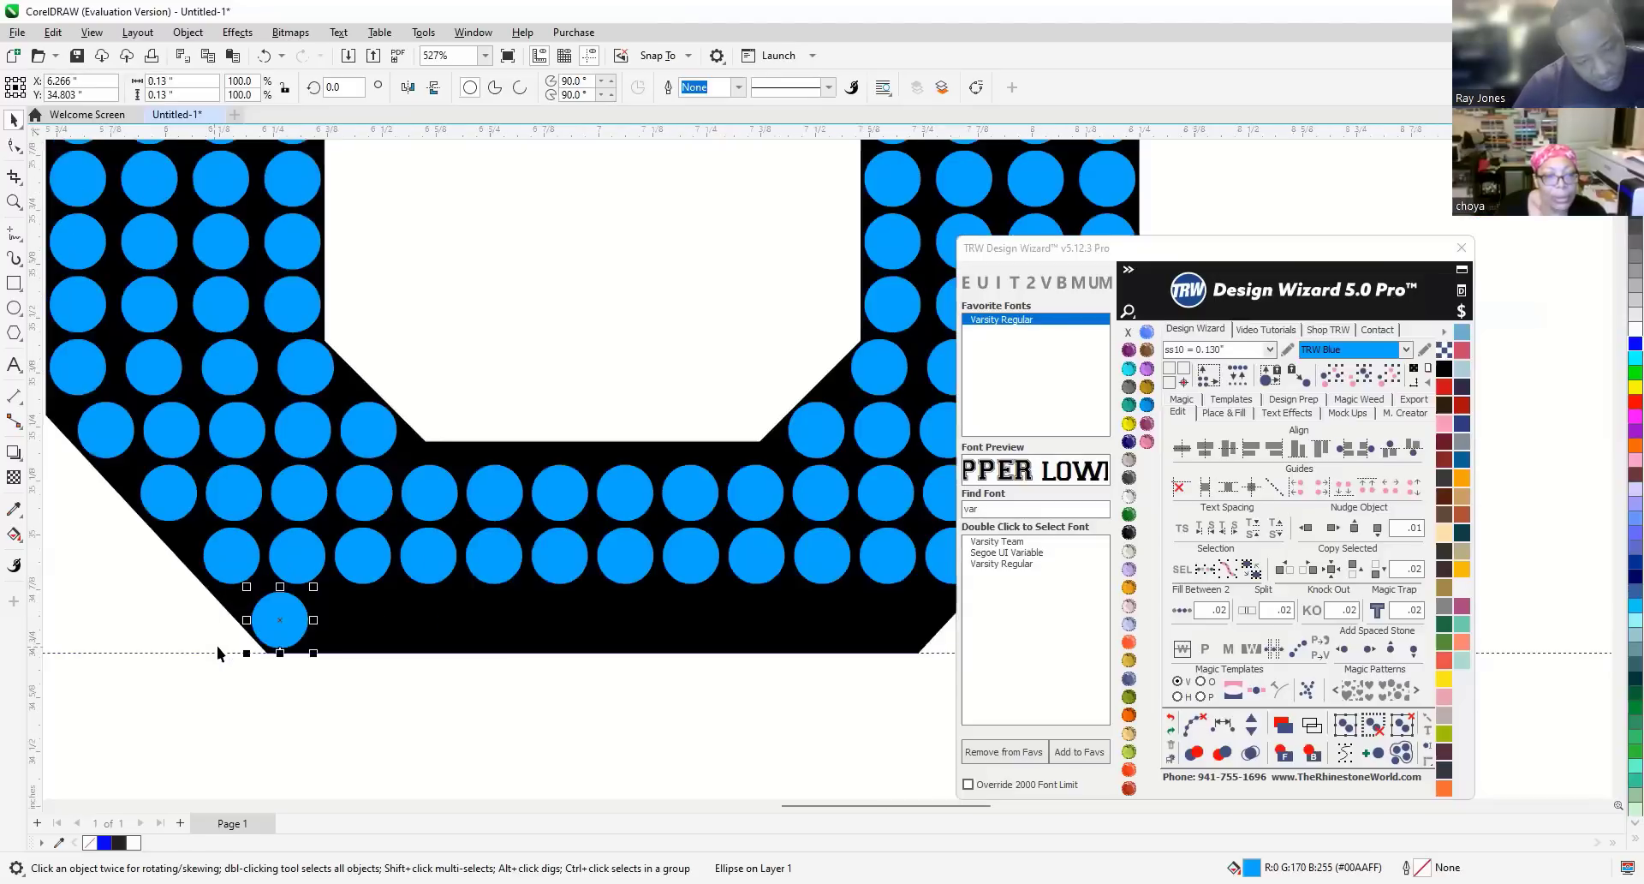
left_click_drag(281, 622, 914, 624)
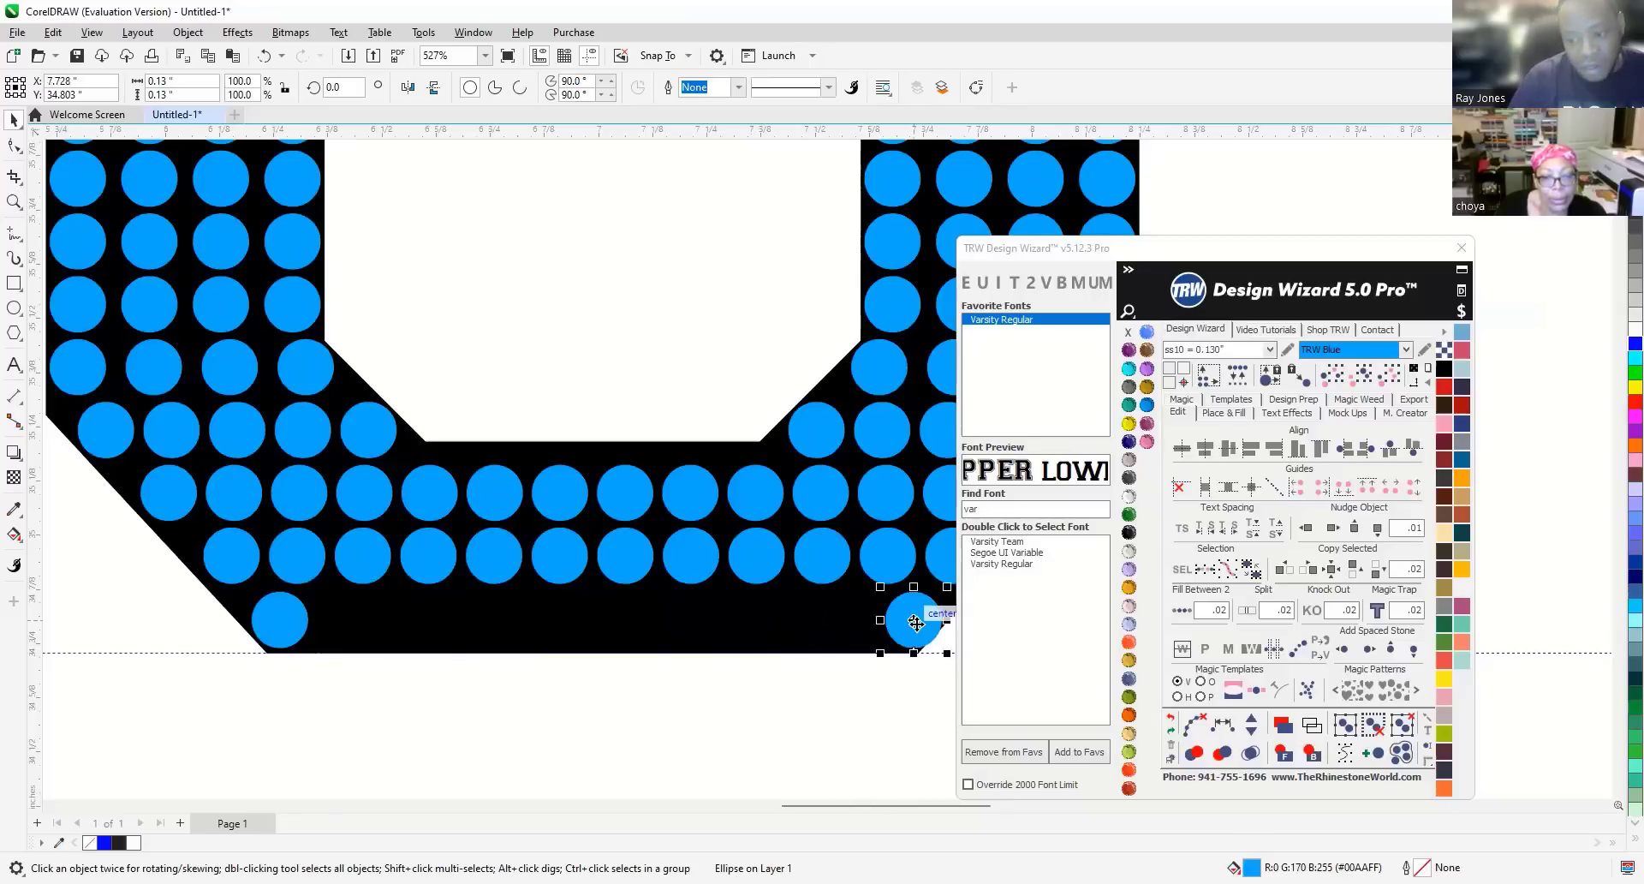
scroll(916, 623, "up", 2)
left_click(917, 622, "shift")
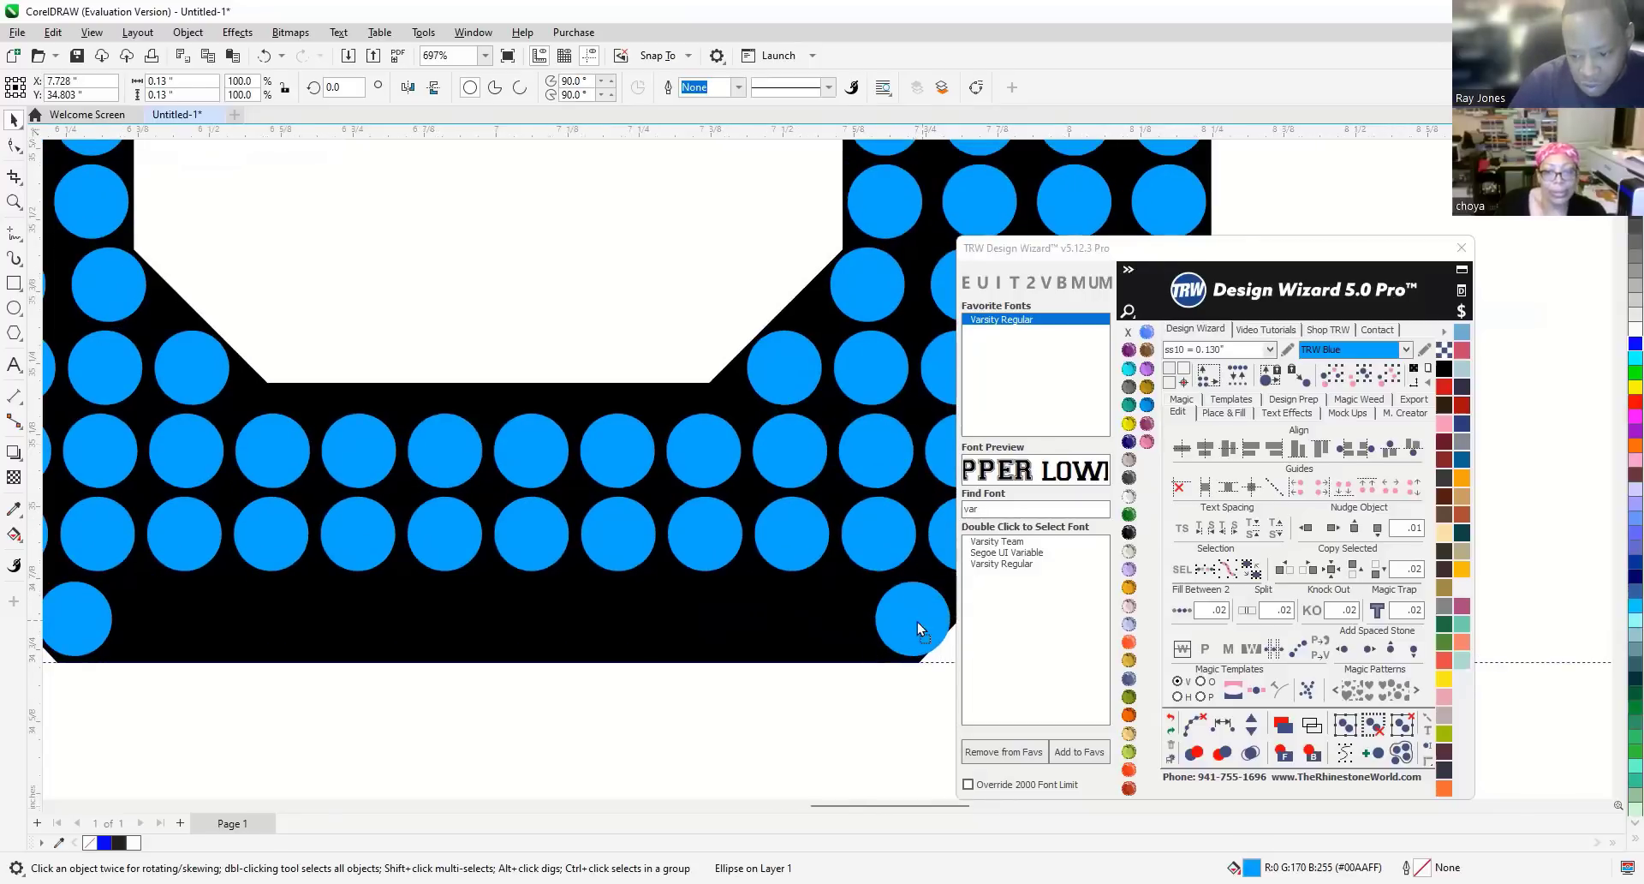
left_click_drag(912, 622, 906, 620)
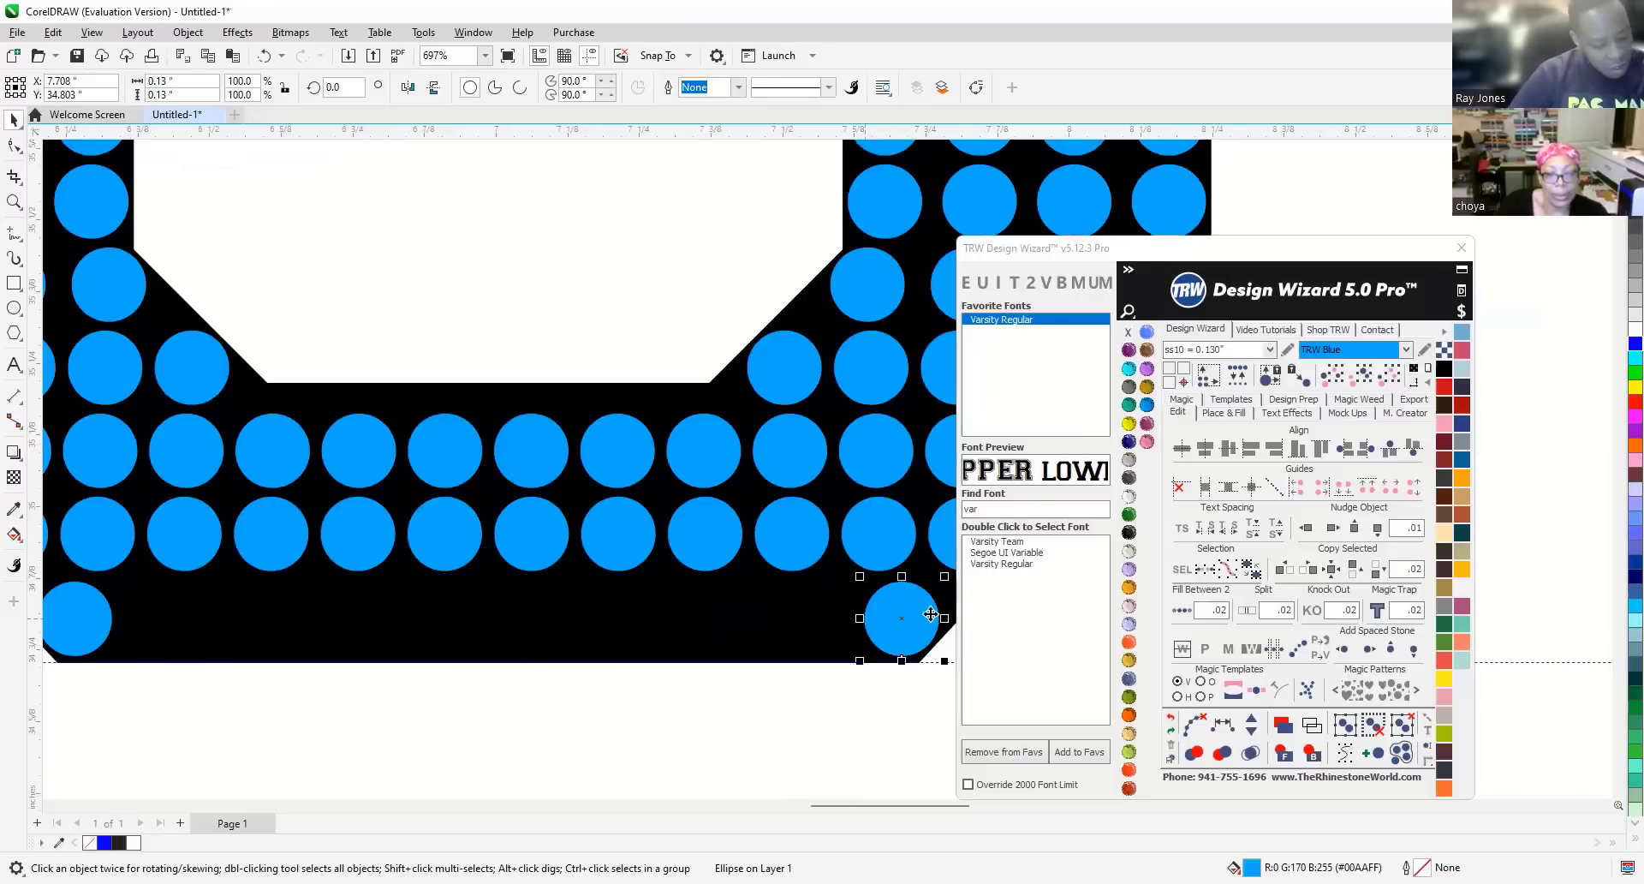
left_click(84, 616, "shift")
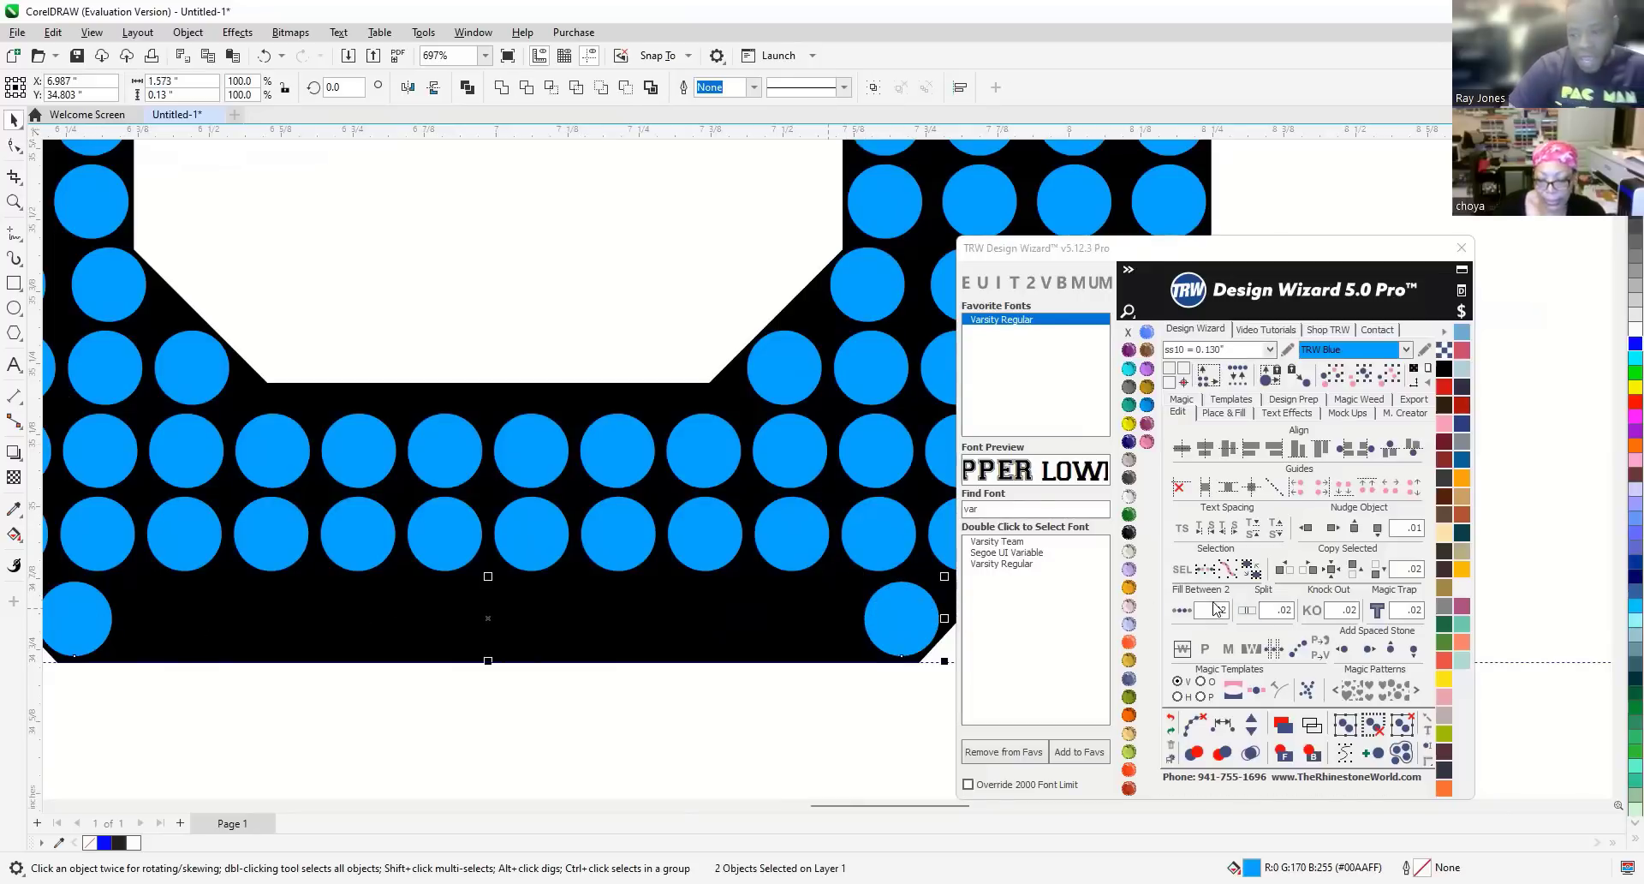
Fill between the corner stones with TRW Fill Between 2, reduce from 9 to 8 stones, and zoom out.
left_click(1182, 614)
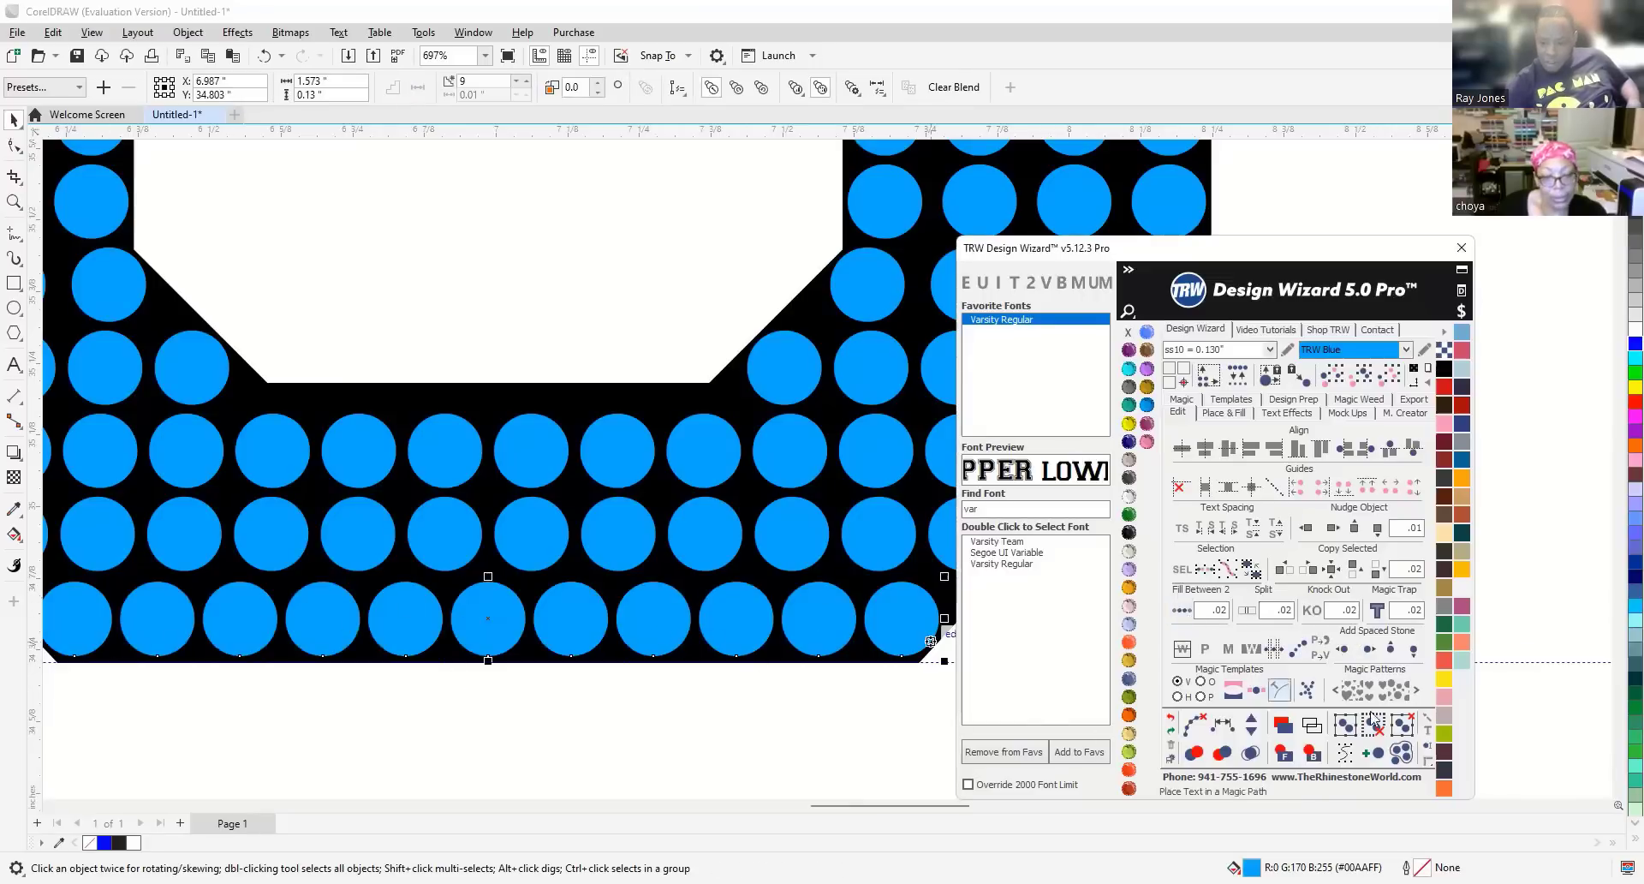
left_click(1251, 730)
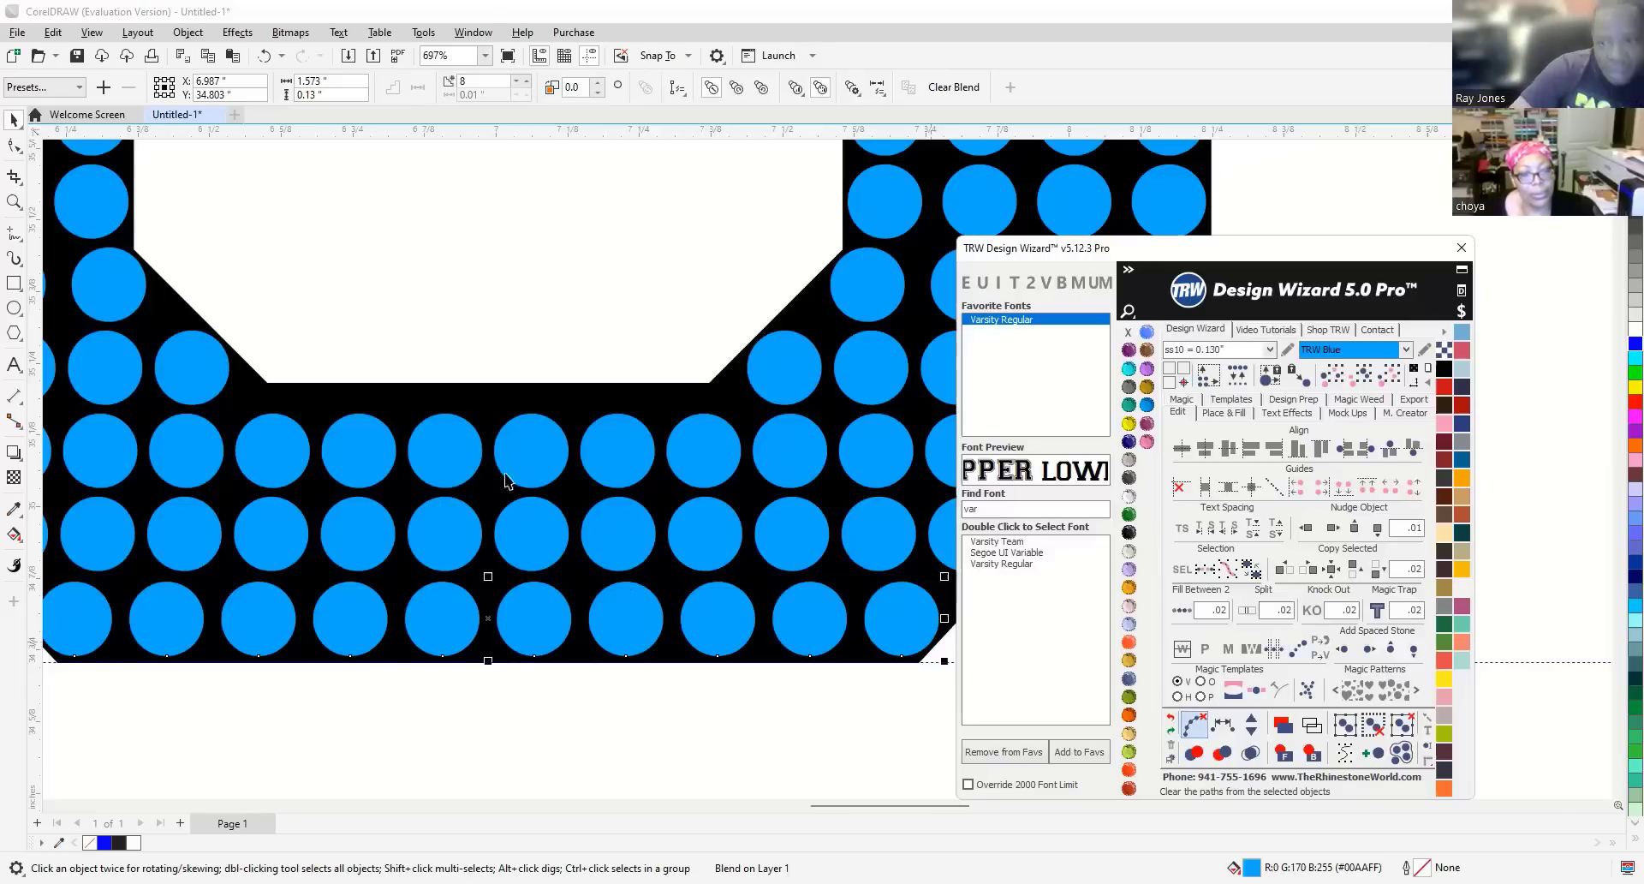
key("Escape")
key("F4")
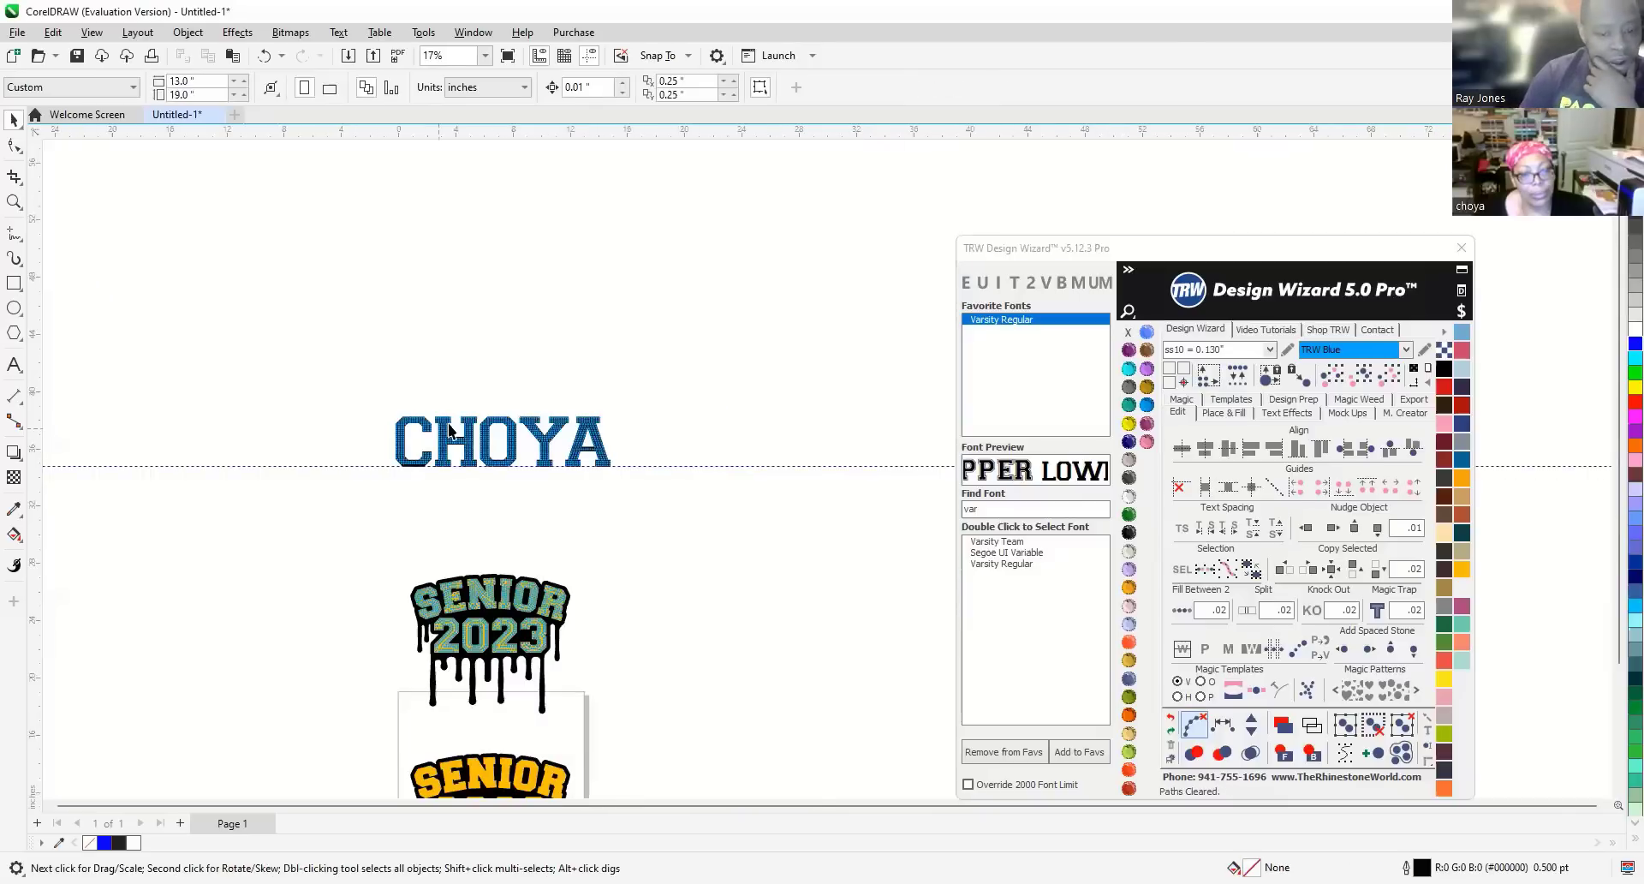
scroll(497, 450, "up", 3)
scroll(604, 465, "up", 2)
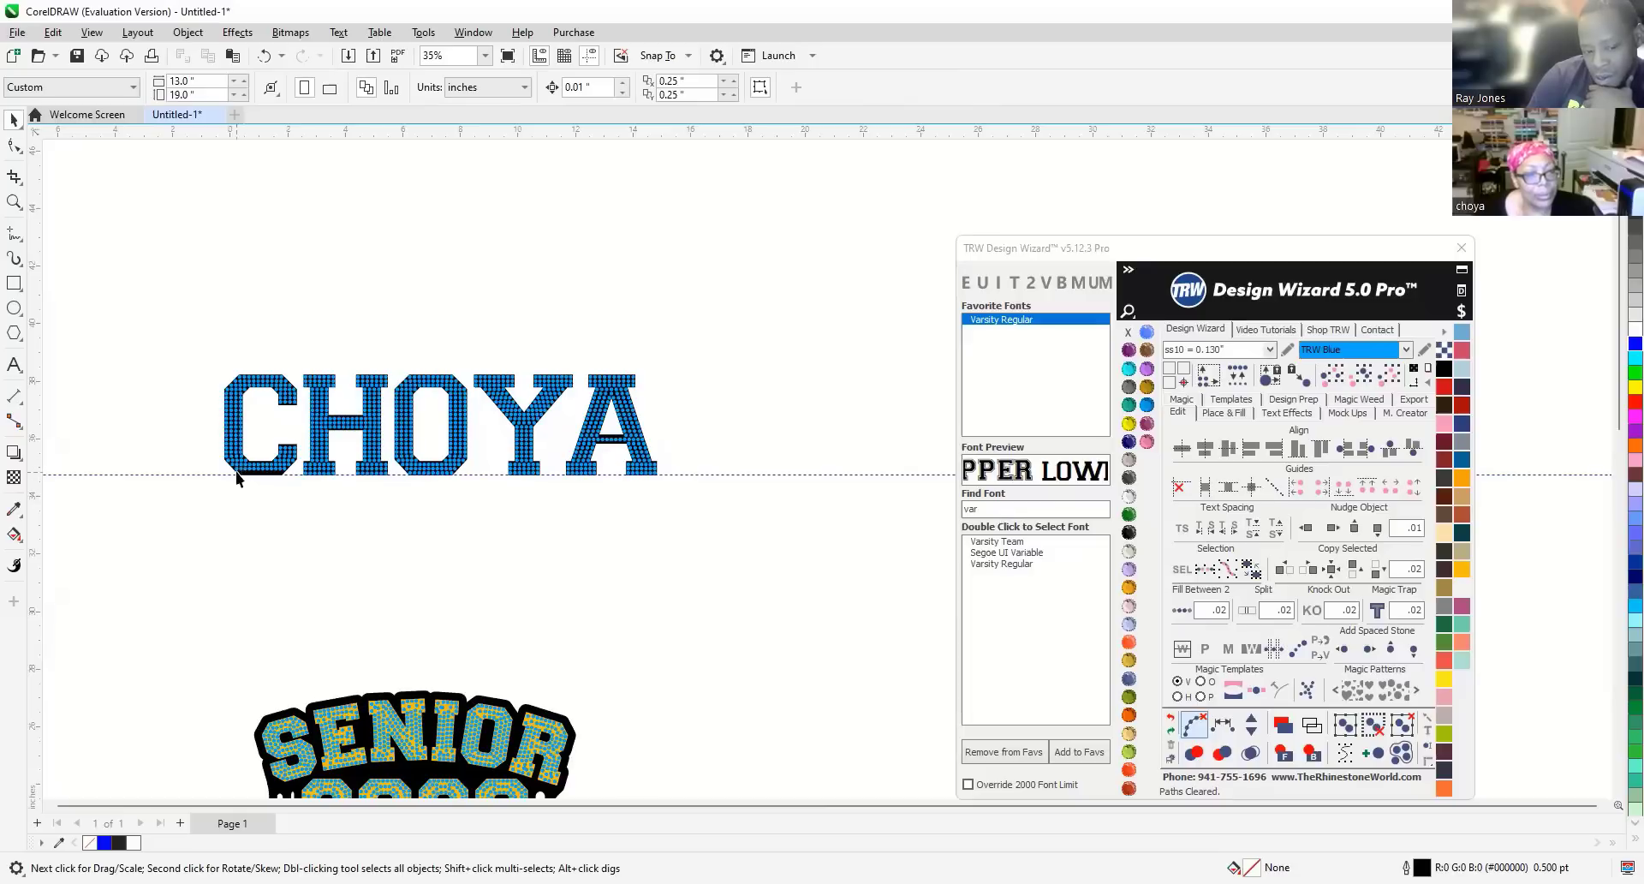
scroll(234, 473, "up", 2)
scroll(235, 473, "up", 4)
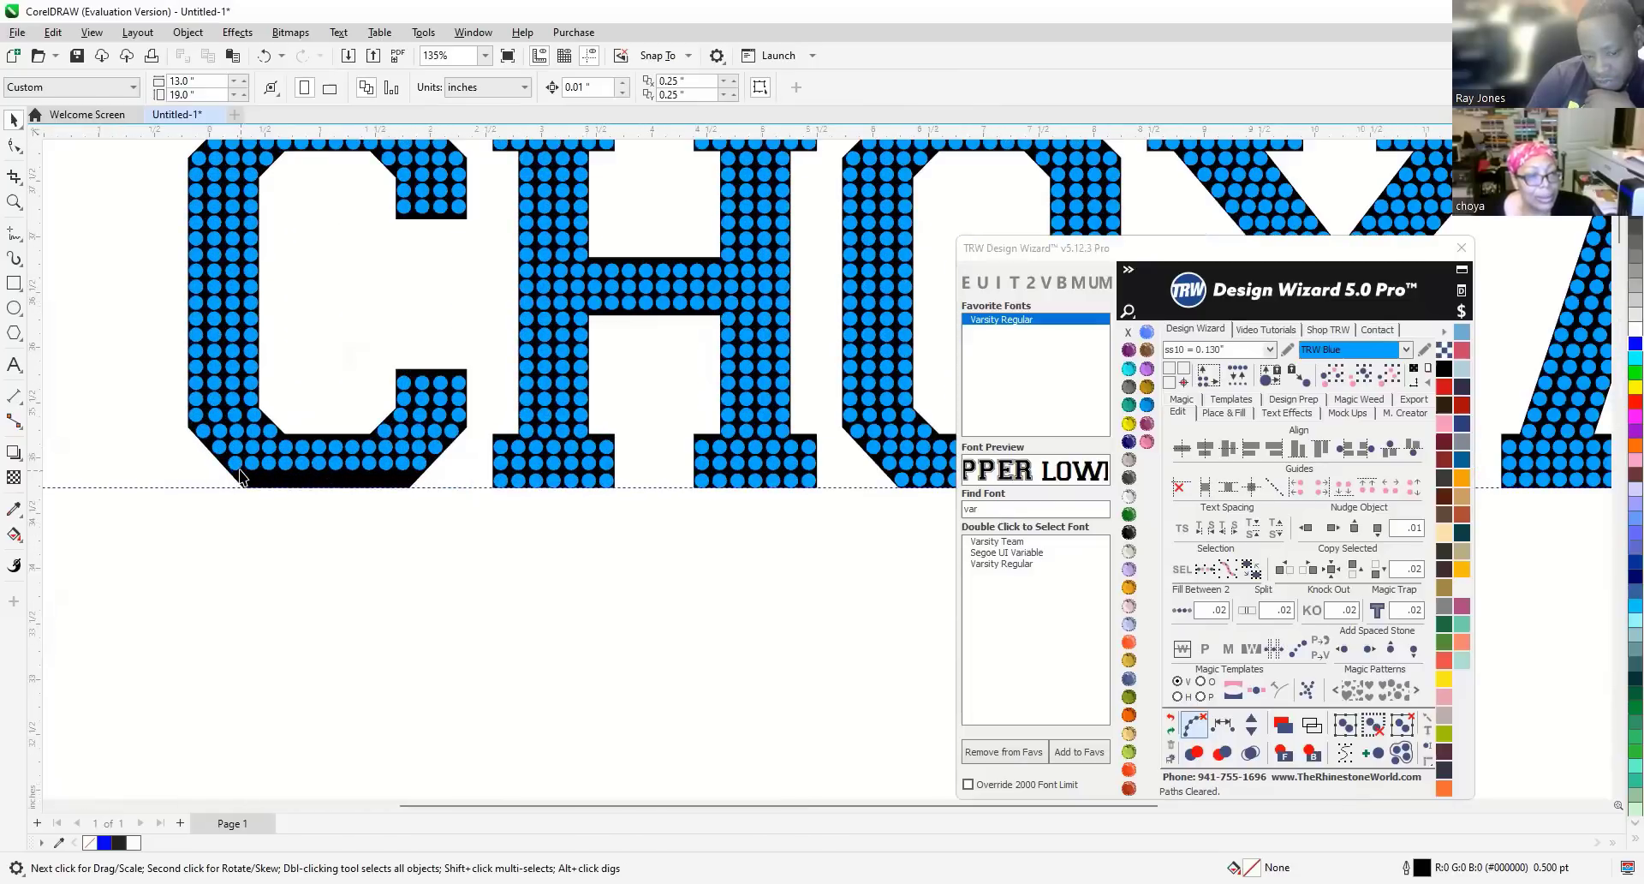
scroll(241, 477, "up", 4)
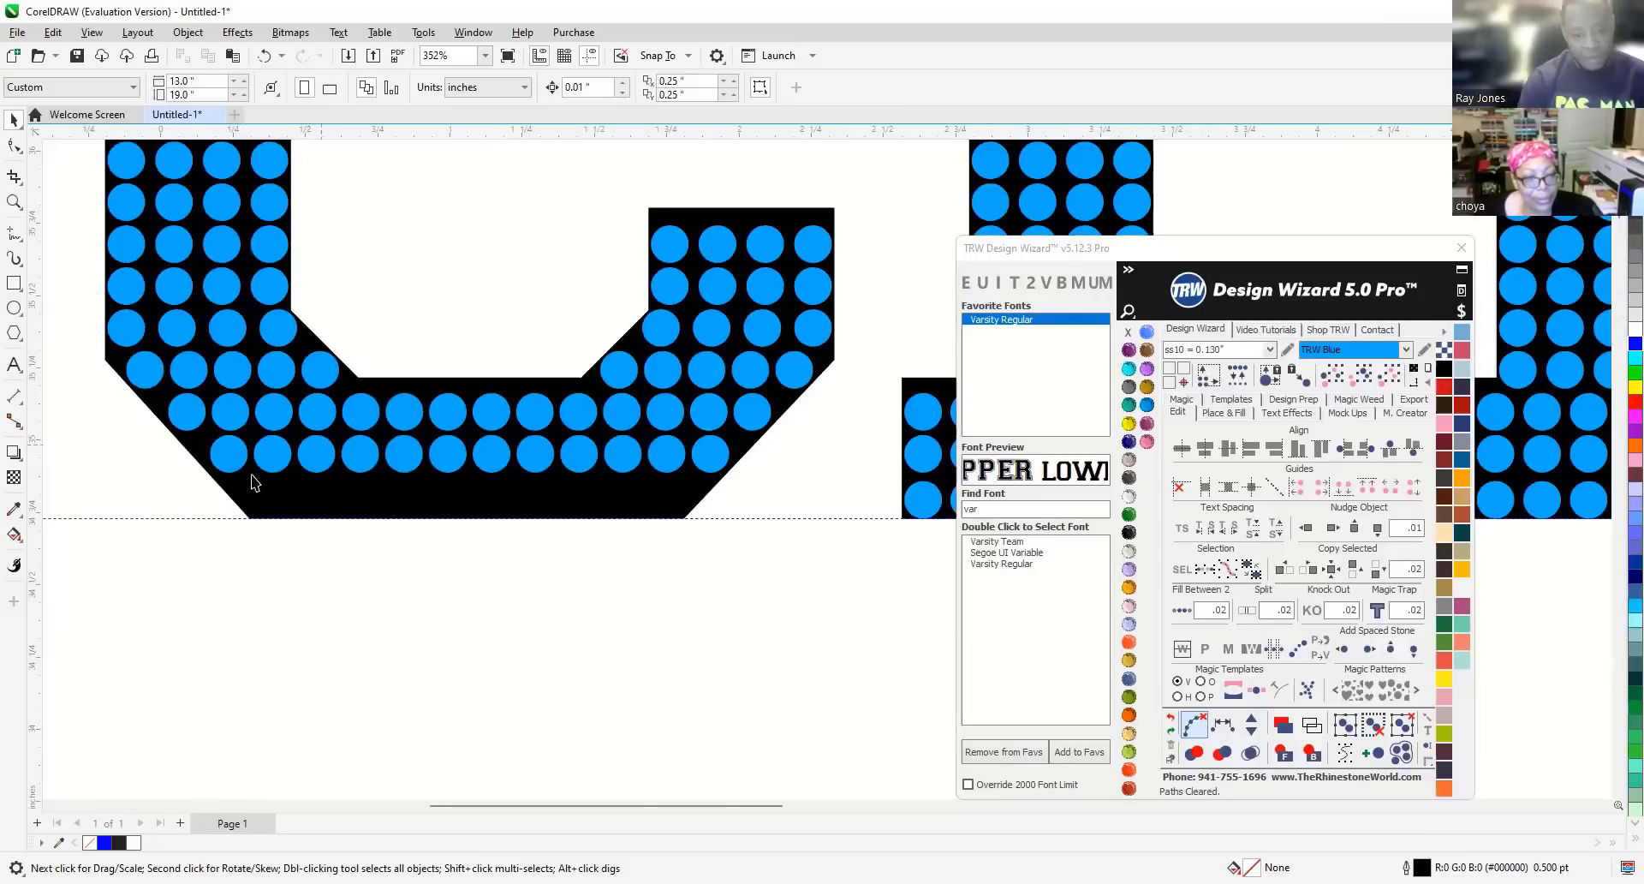
scroll(287, 472, "down", 2)
scroll(291, 428, "down", 4)
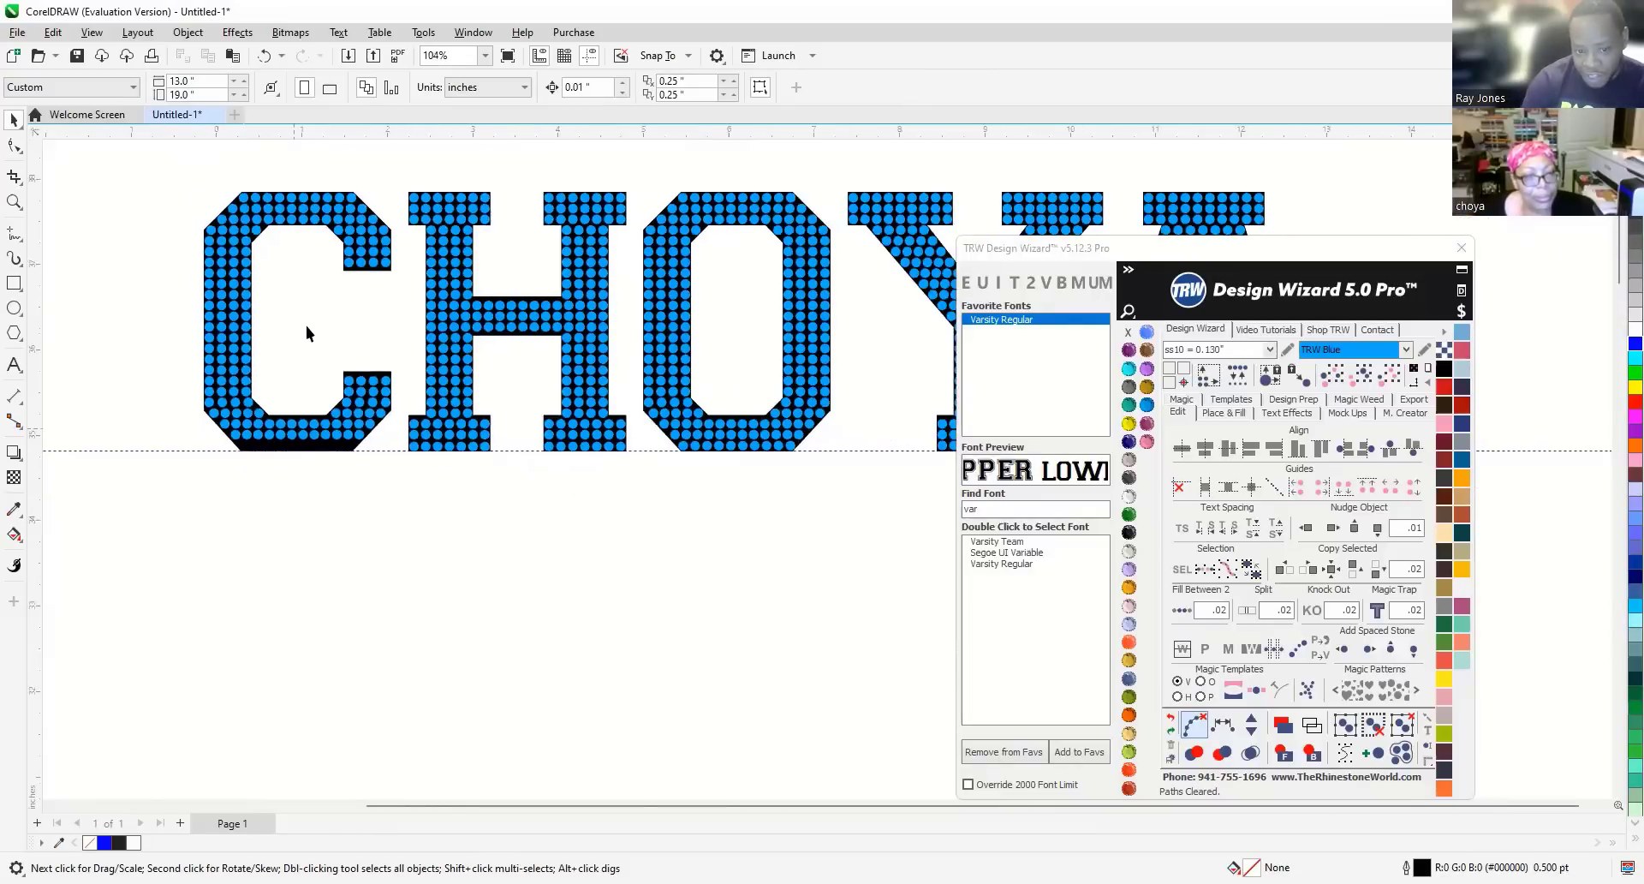
scroll(343, 381, "down", 6)
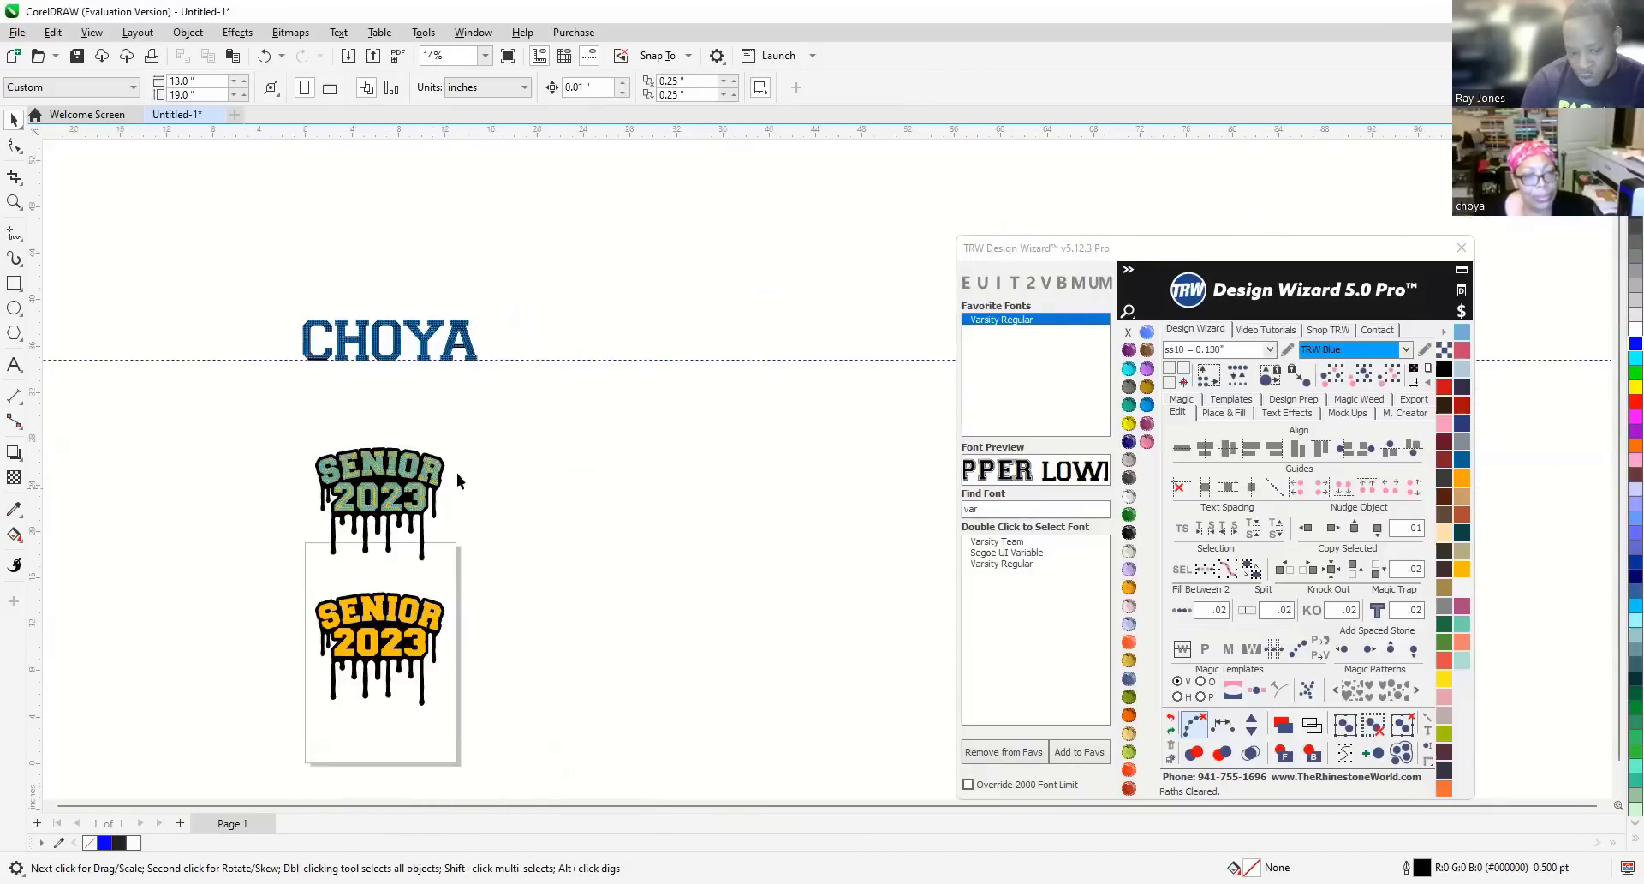
Marquee-select and delete the stones in I, O, R and the right-hand 2 and 3.
scroll(408, 605, "up", 1)
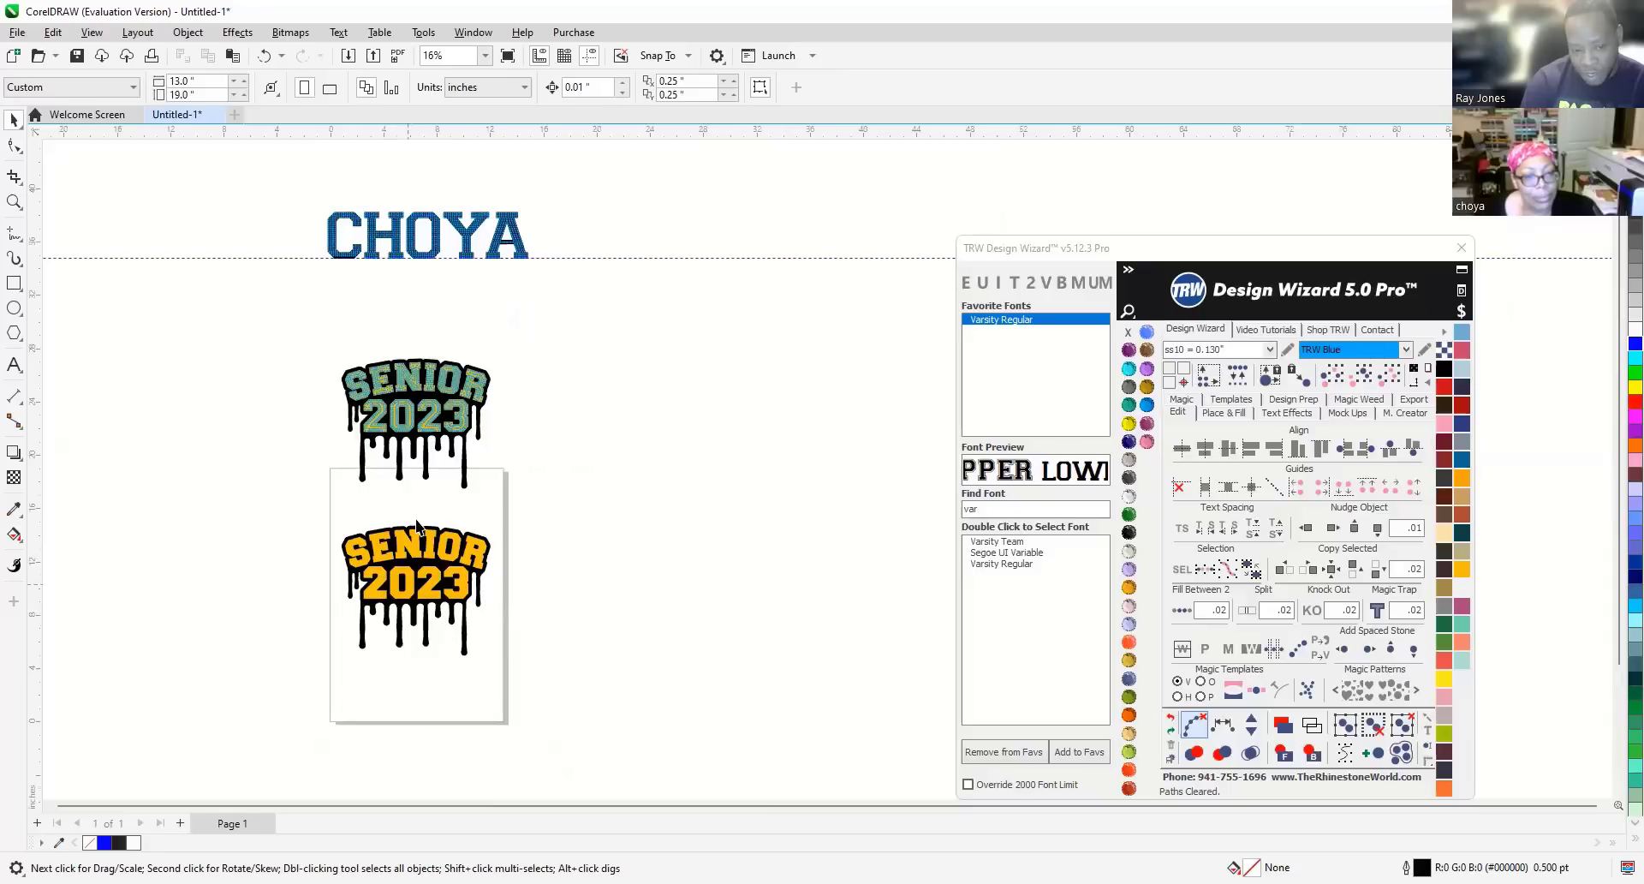
scroll(418, 522, "up", 1)
scroll(415, 519, "up", 1)
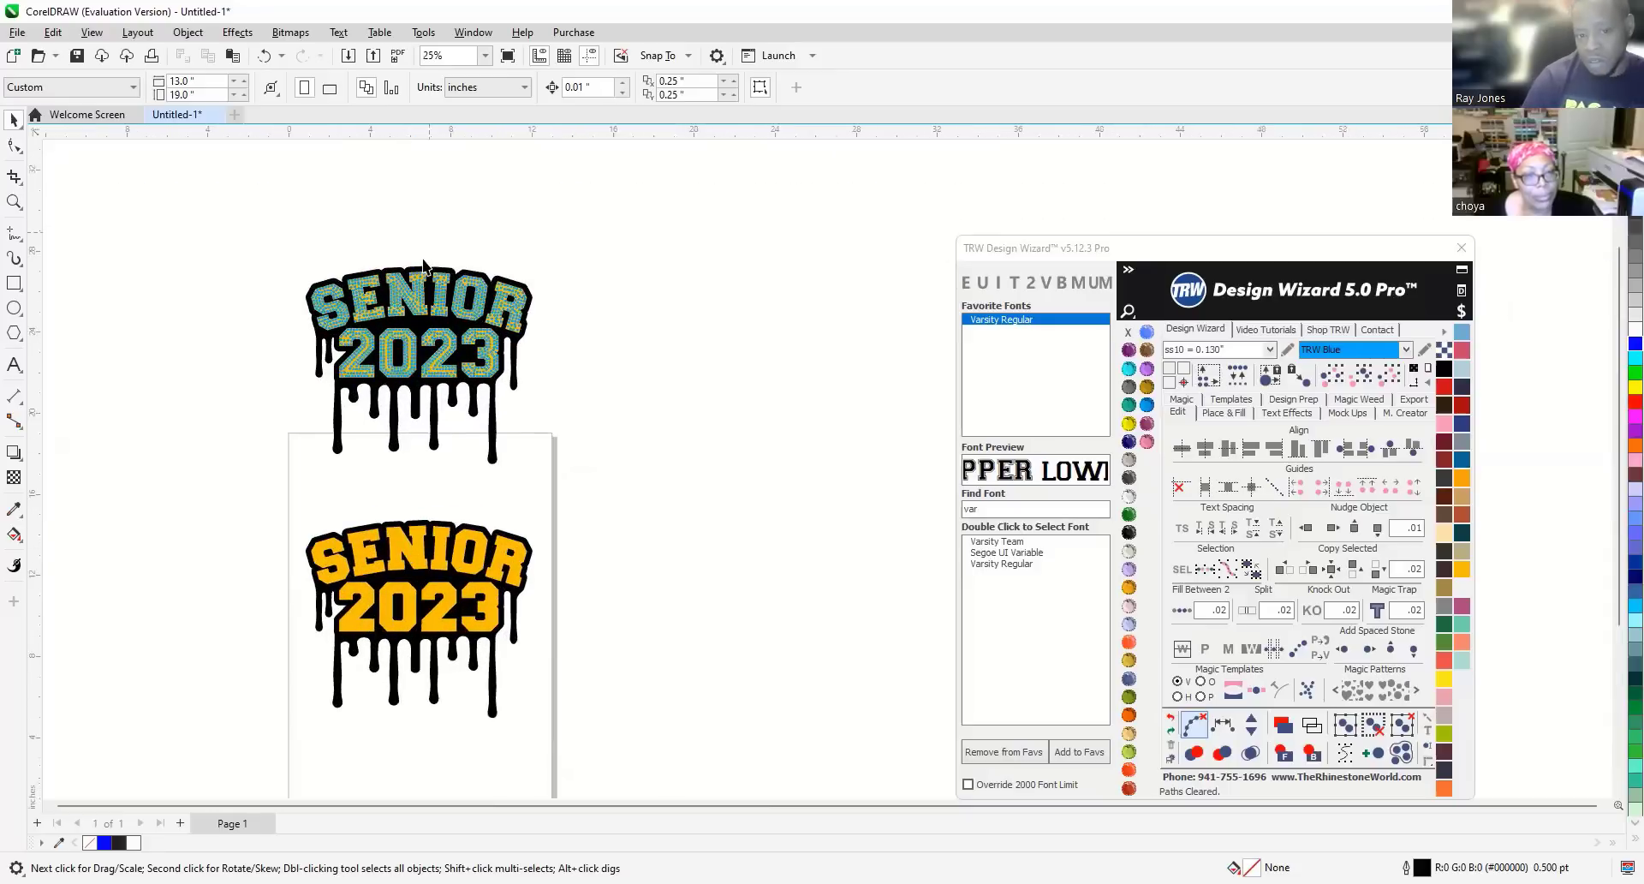
scroll(423, 265, "up", 4)
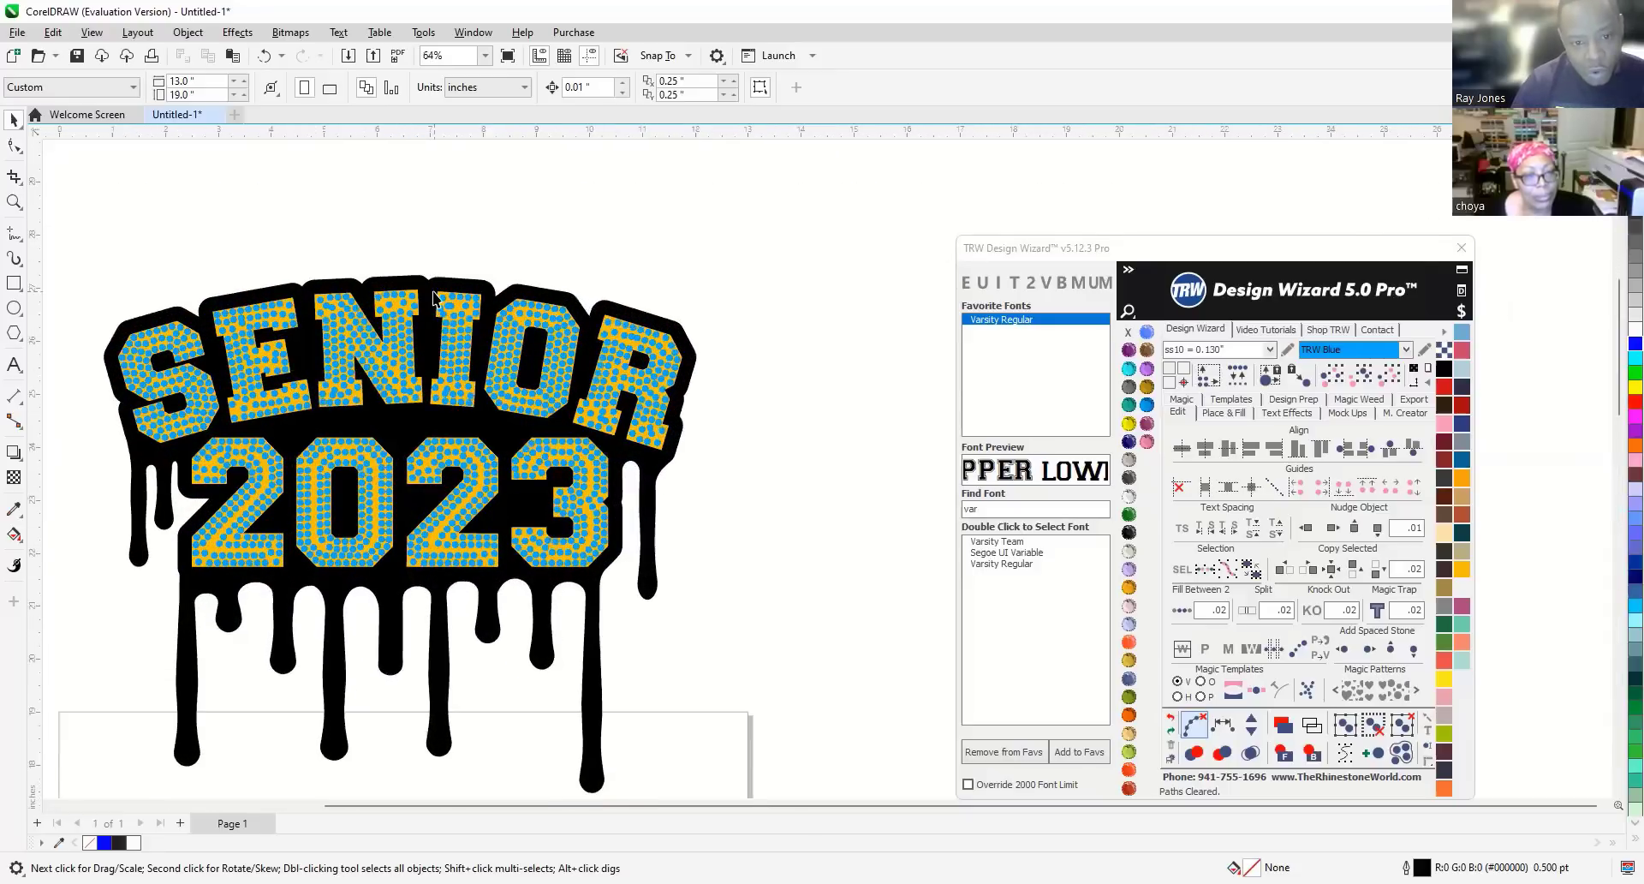
scroll(434, 297, "up", 2)
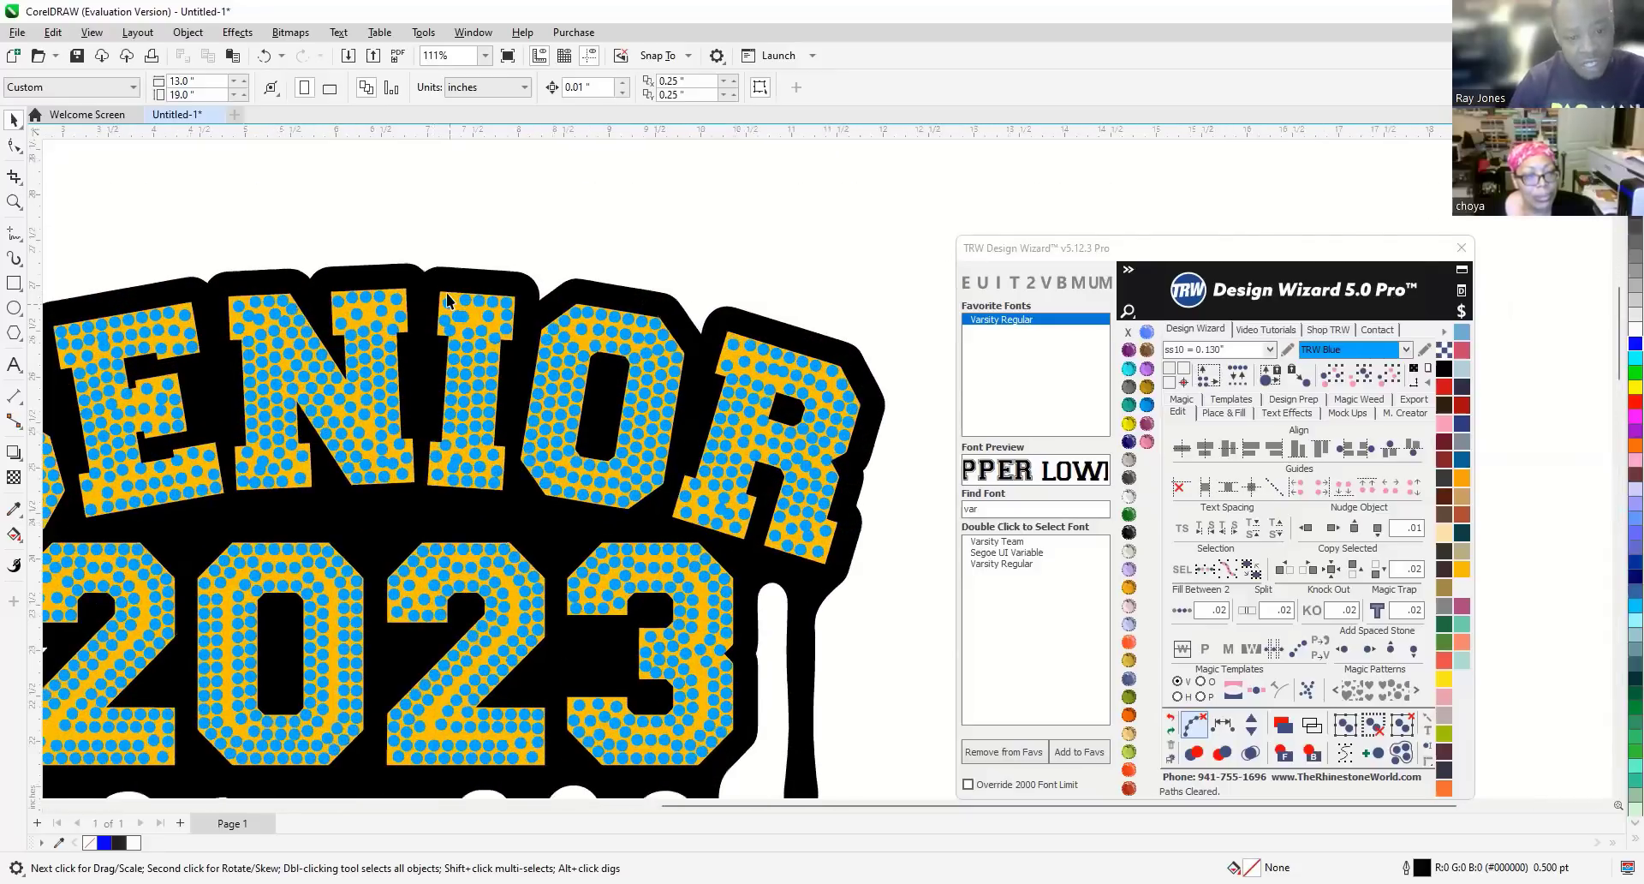
scroll(449, 299, "up", 1)
scroll(447, 300, "up", 4)
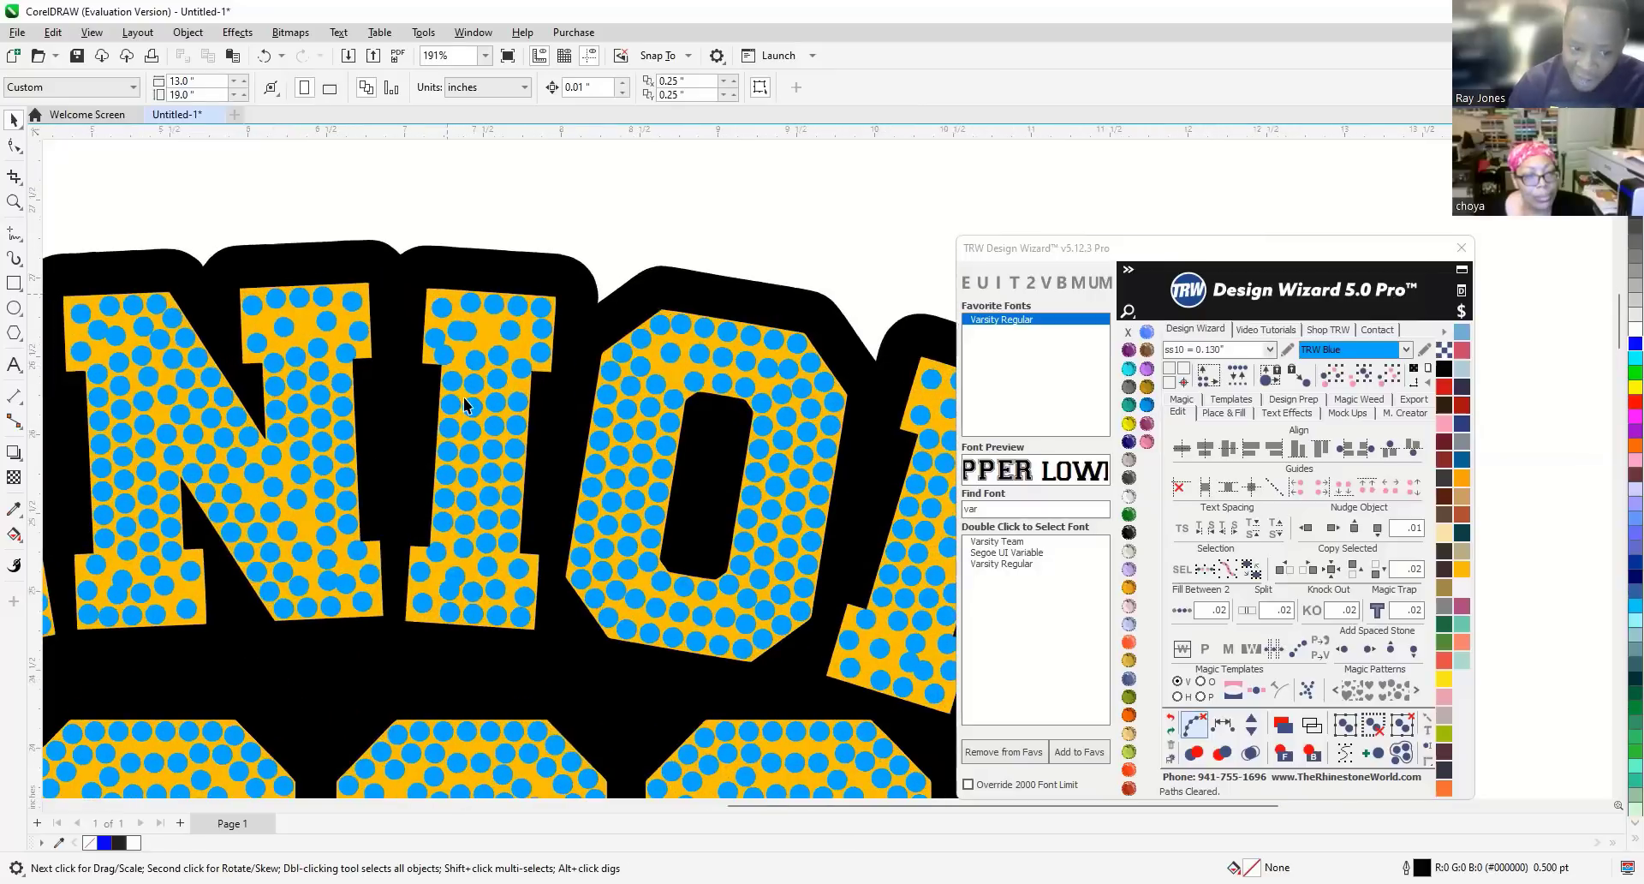
scroll(455, 416, "up", 2)
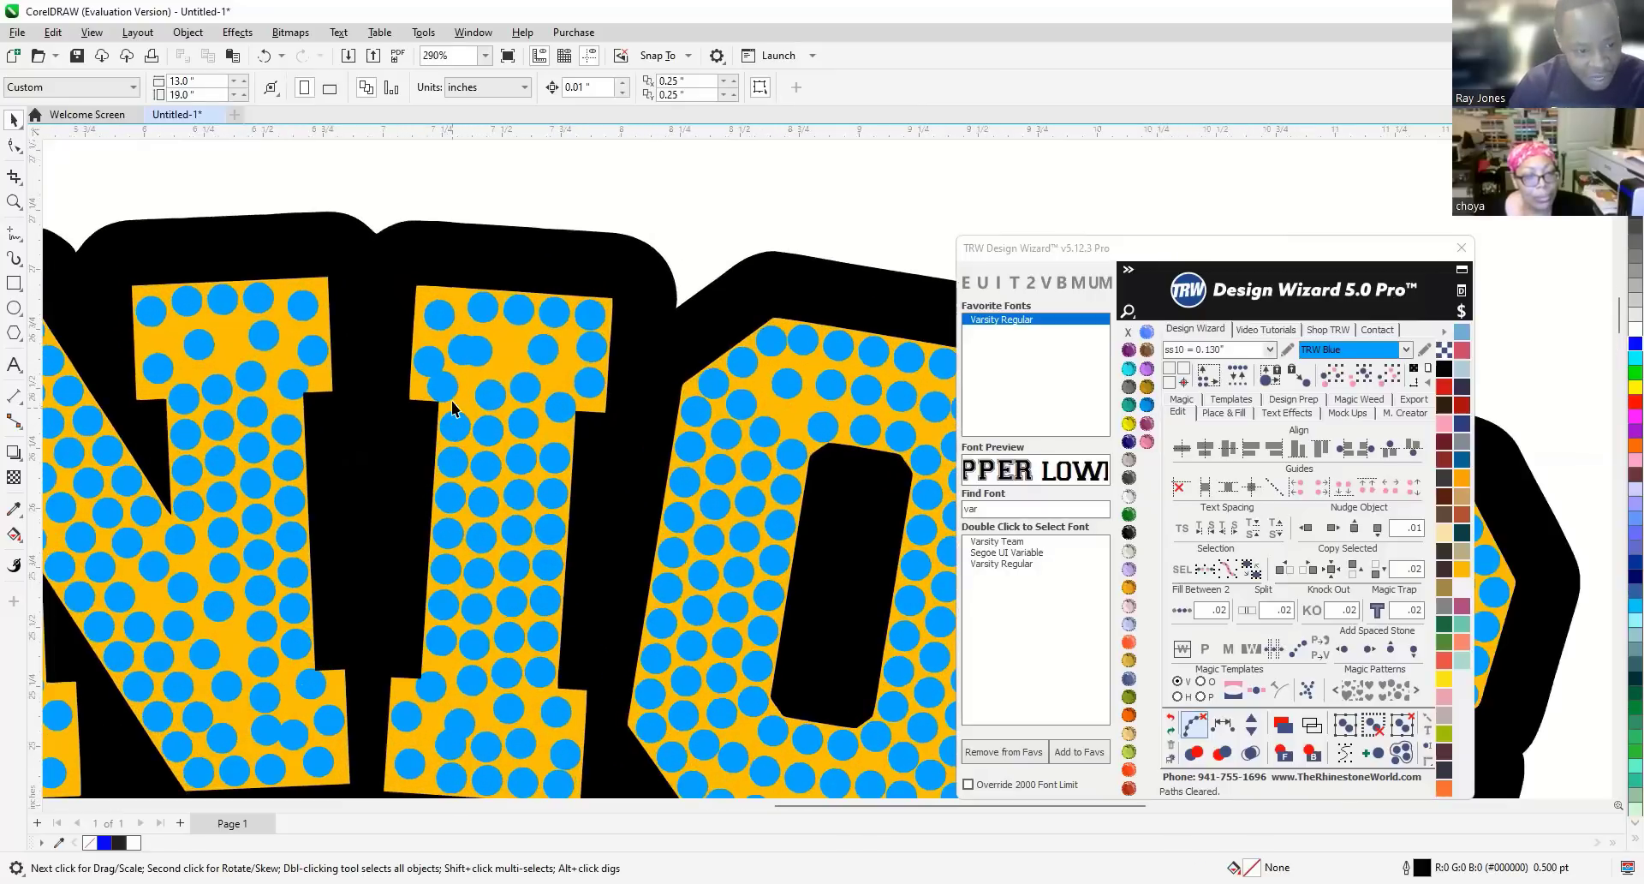
scroll(453, 408, "down", 2)
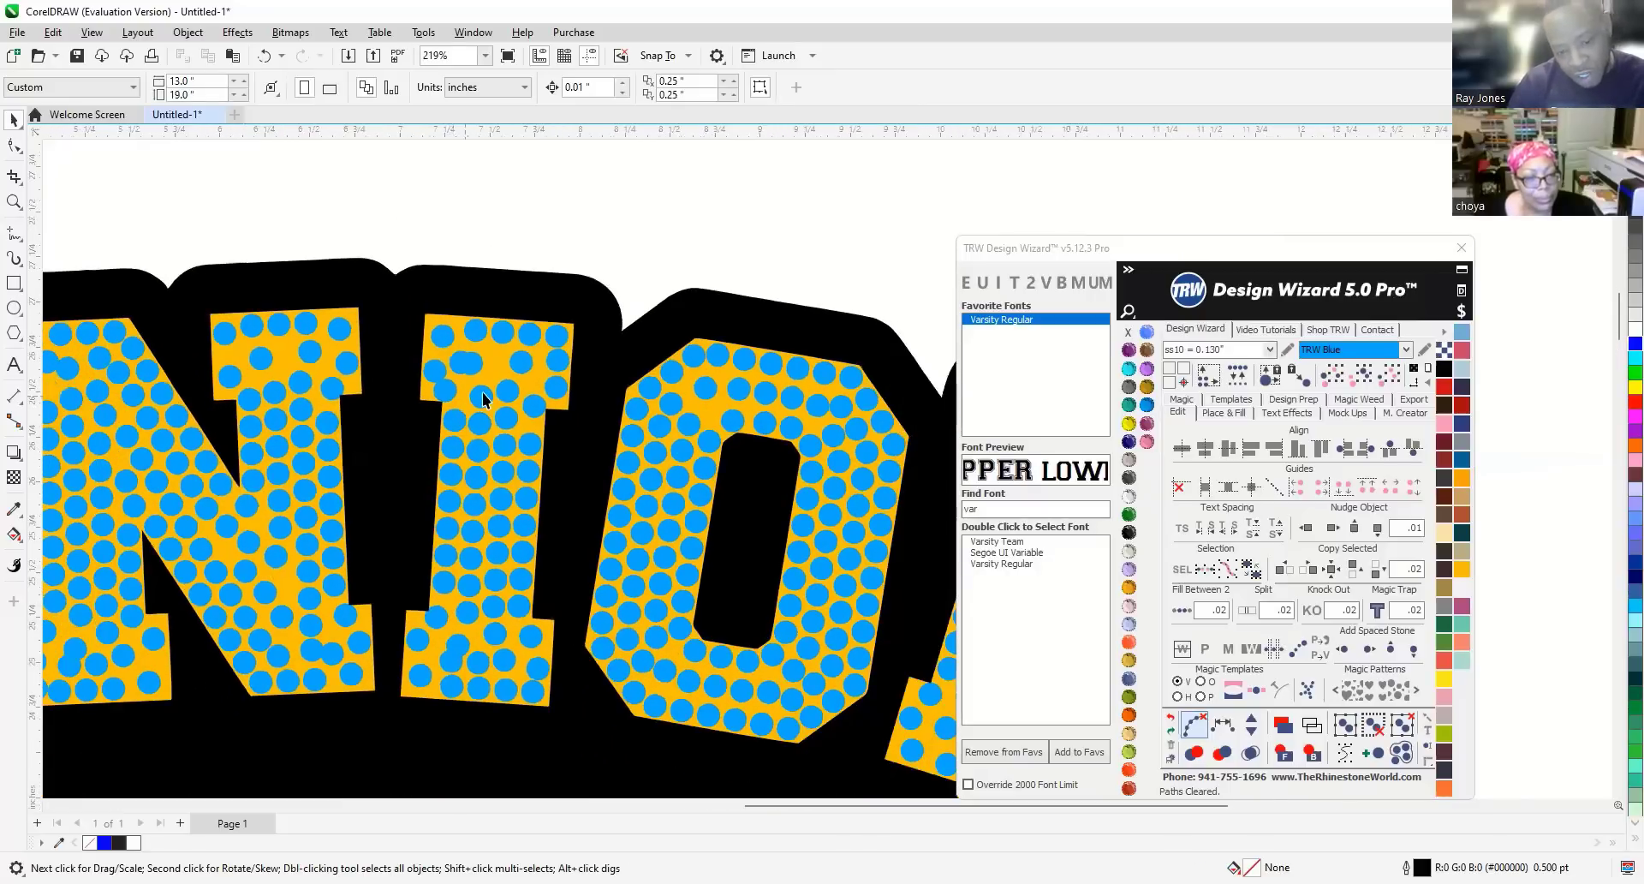
scroll(332, 248, "down", 3)
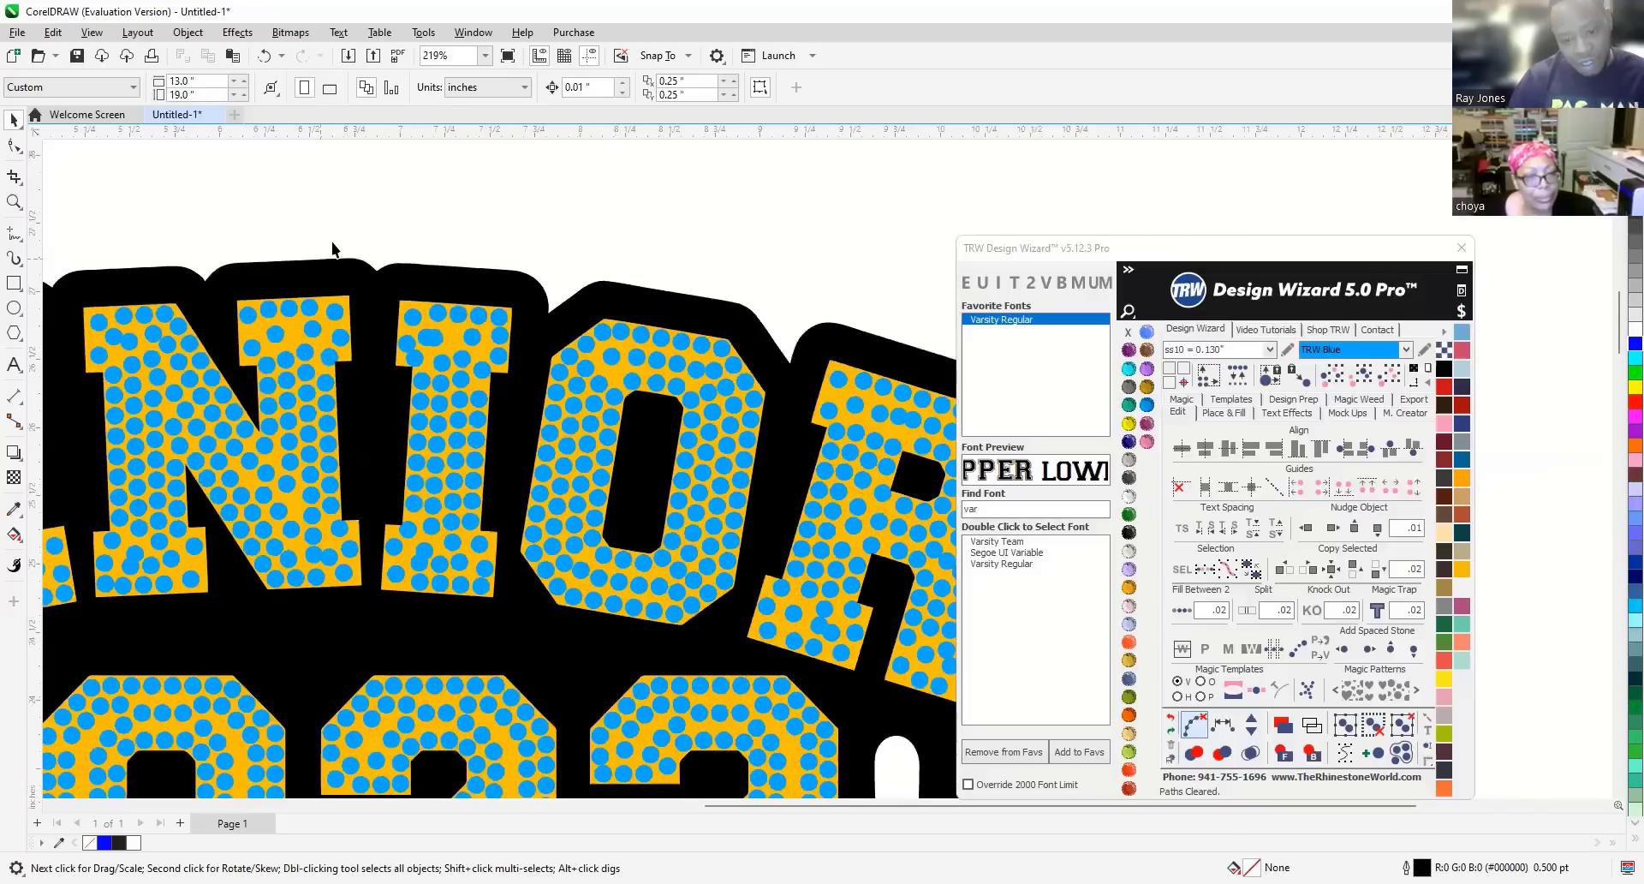
scroll(332, 233, "down", 2)
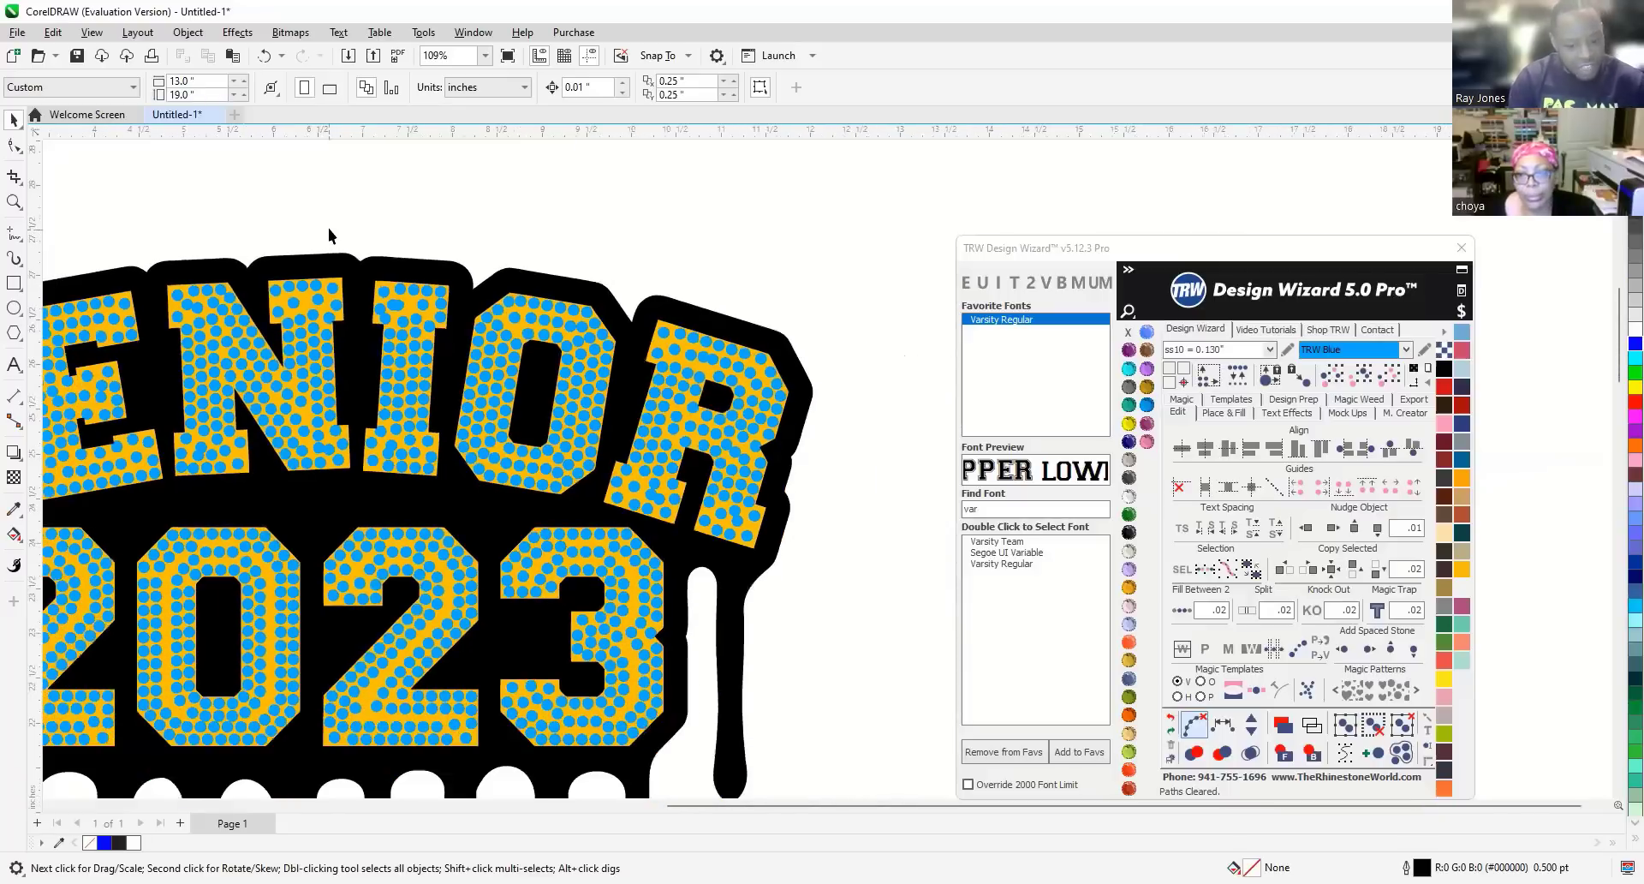
left_click_drag(321, 219, 860, 707)
key("Delete")
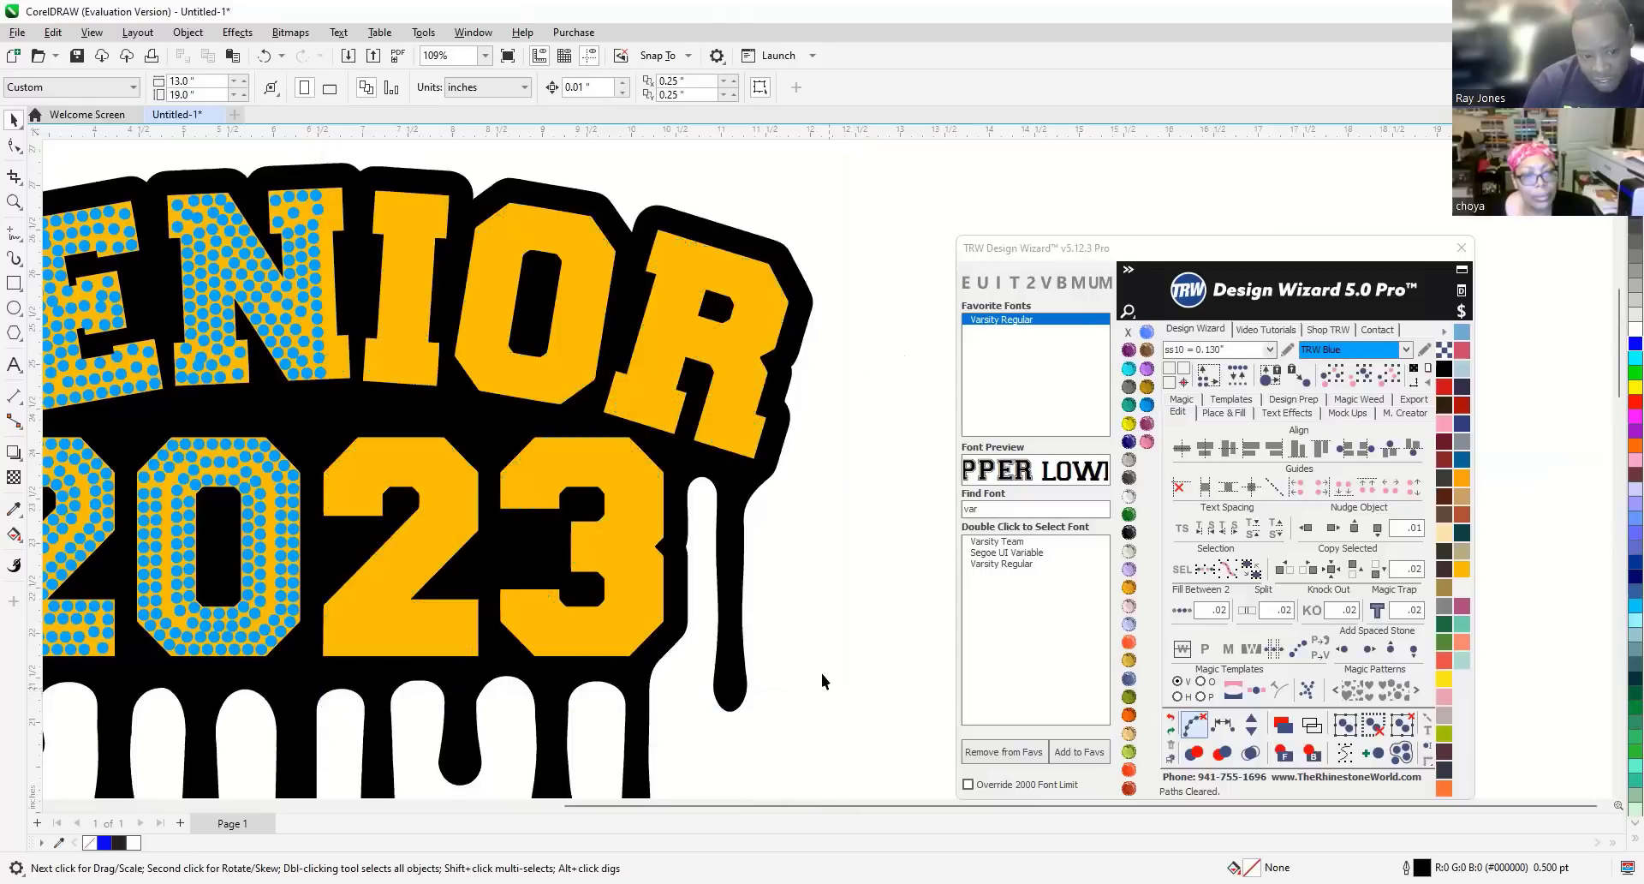
Delete the remaining stones in S, E, N, 2 and 0.
scroll(826, 685, "down", 1)
left_click_drag(68, 292, 508, 674)
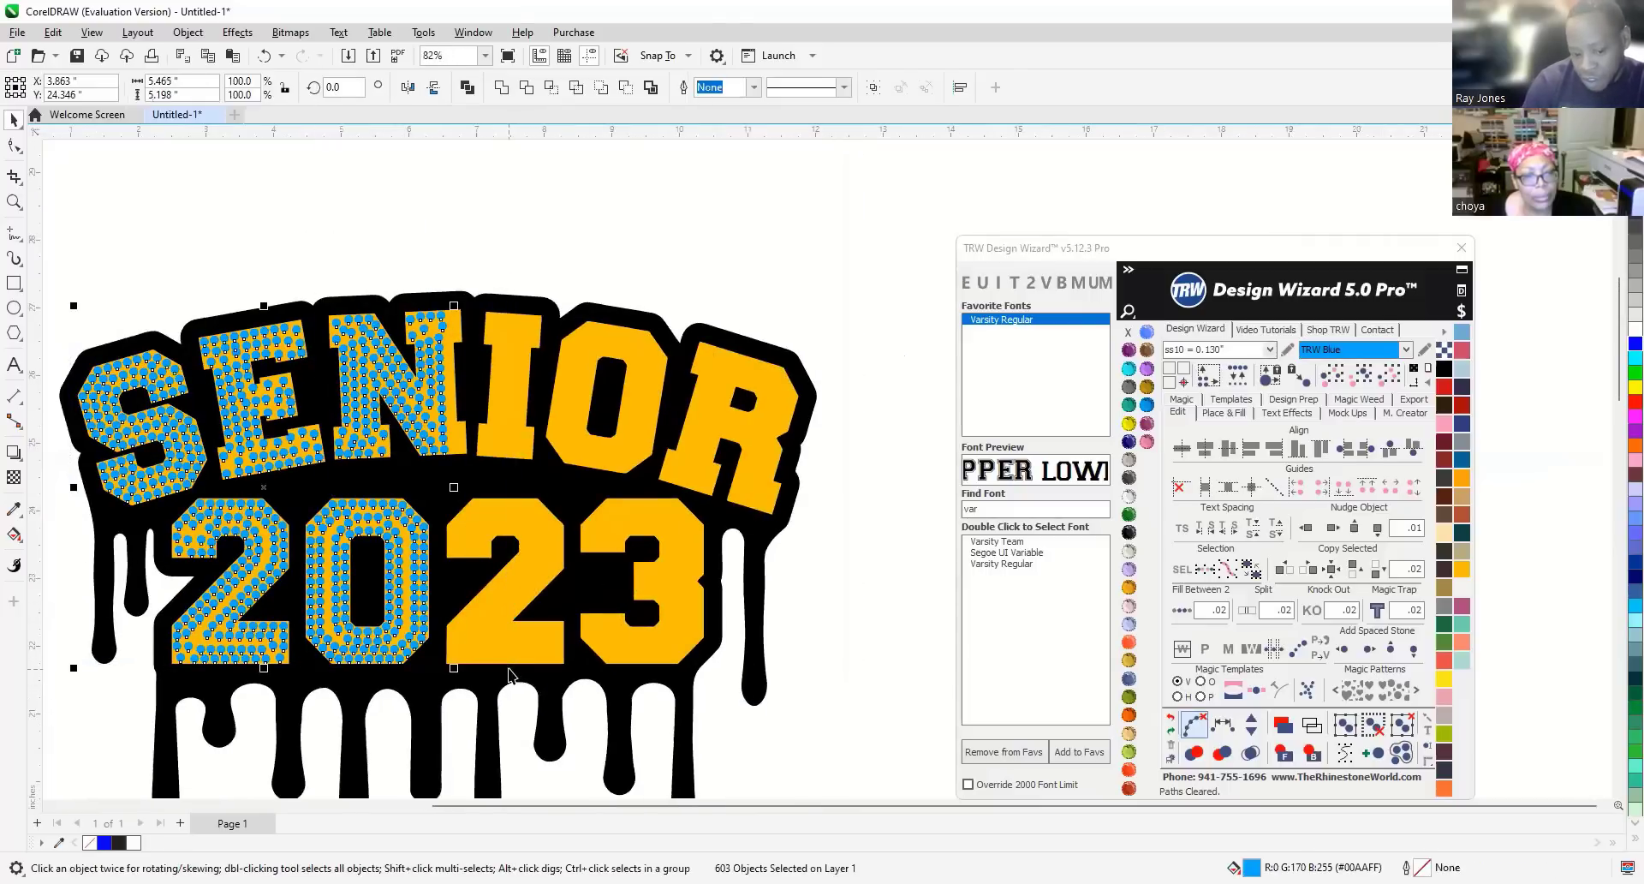
key("Delete")
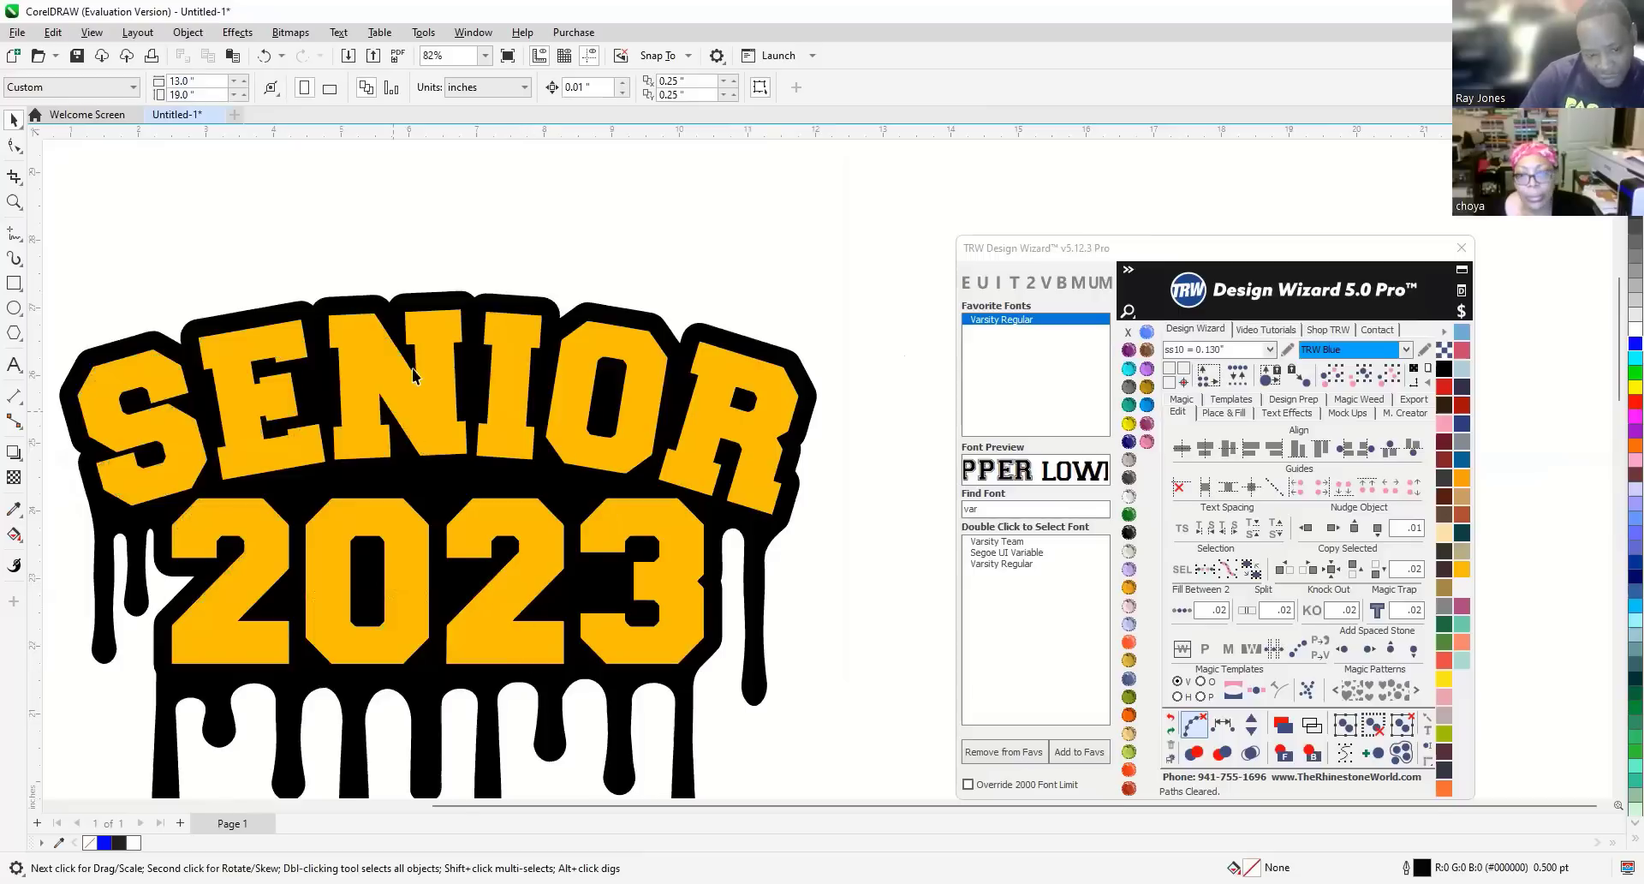
Zoom out and select the gold SENIOR 2023 lettering.
scroll(386, 377, "down", 1)
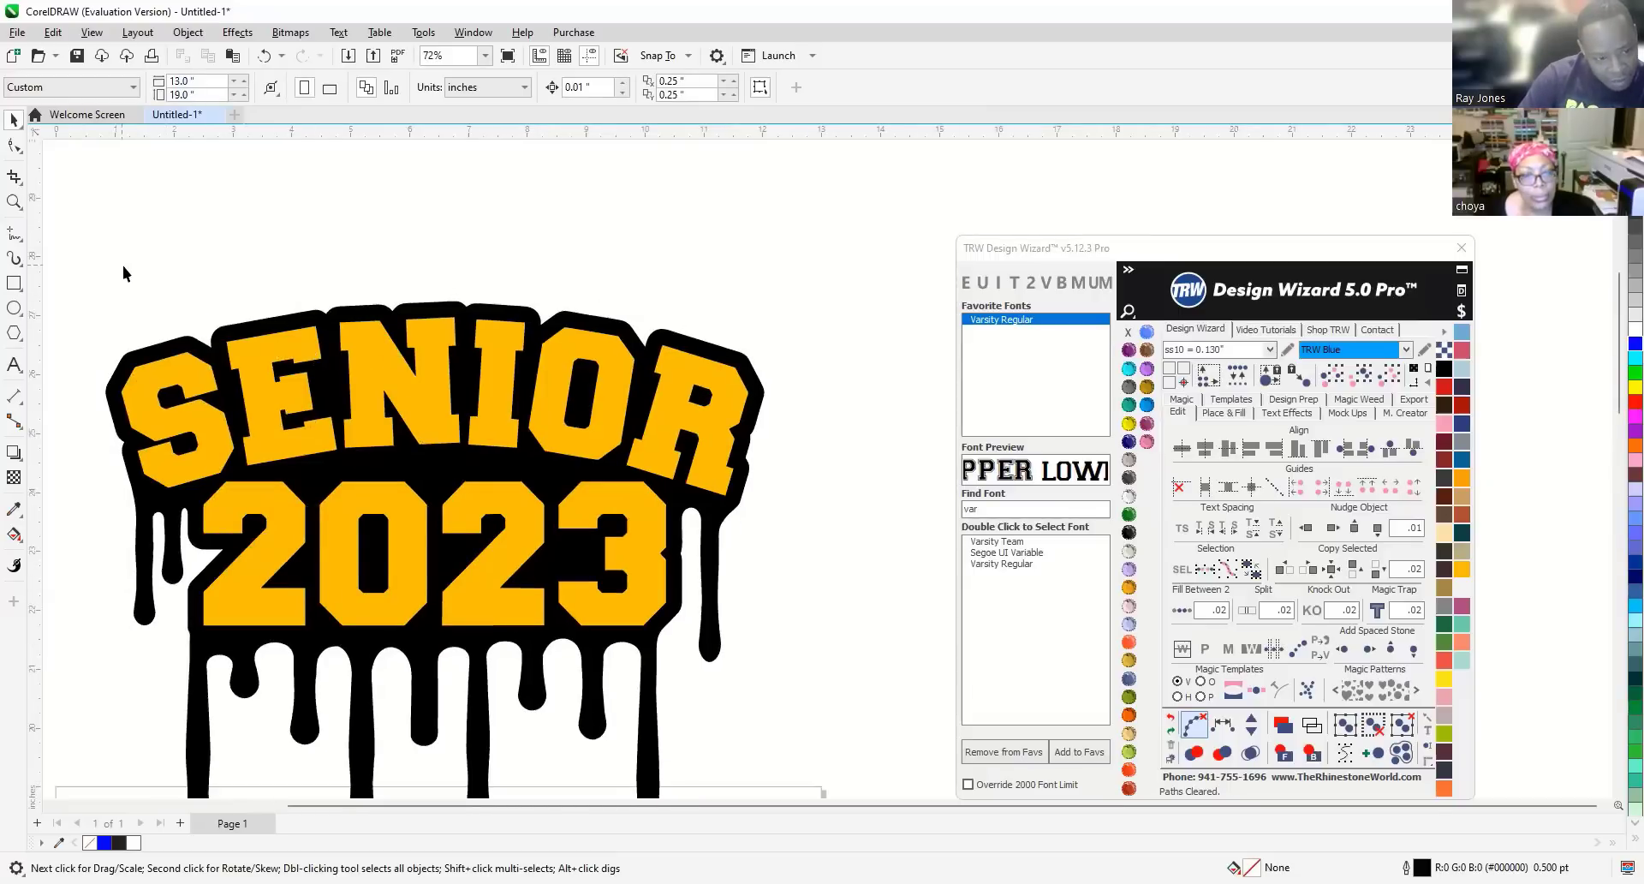
scroll(121, 266, "down", 1)
left_click_drag(88, 256, 709, 611)
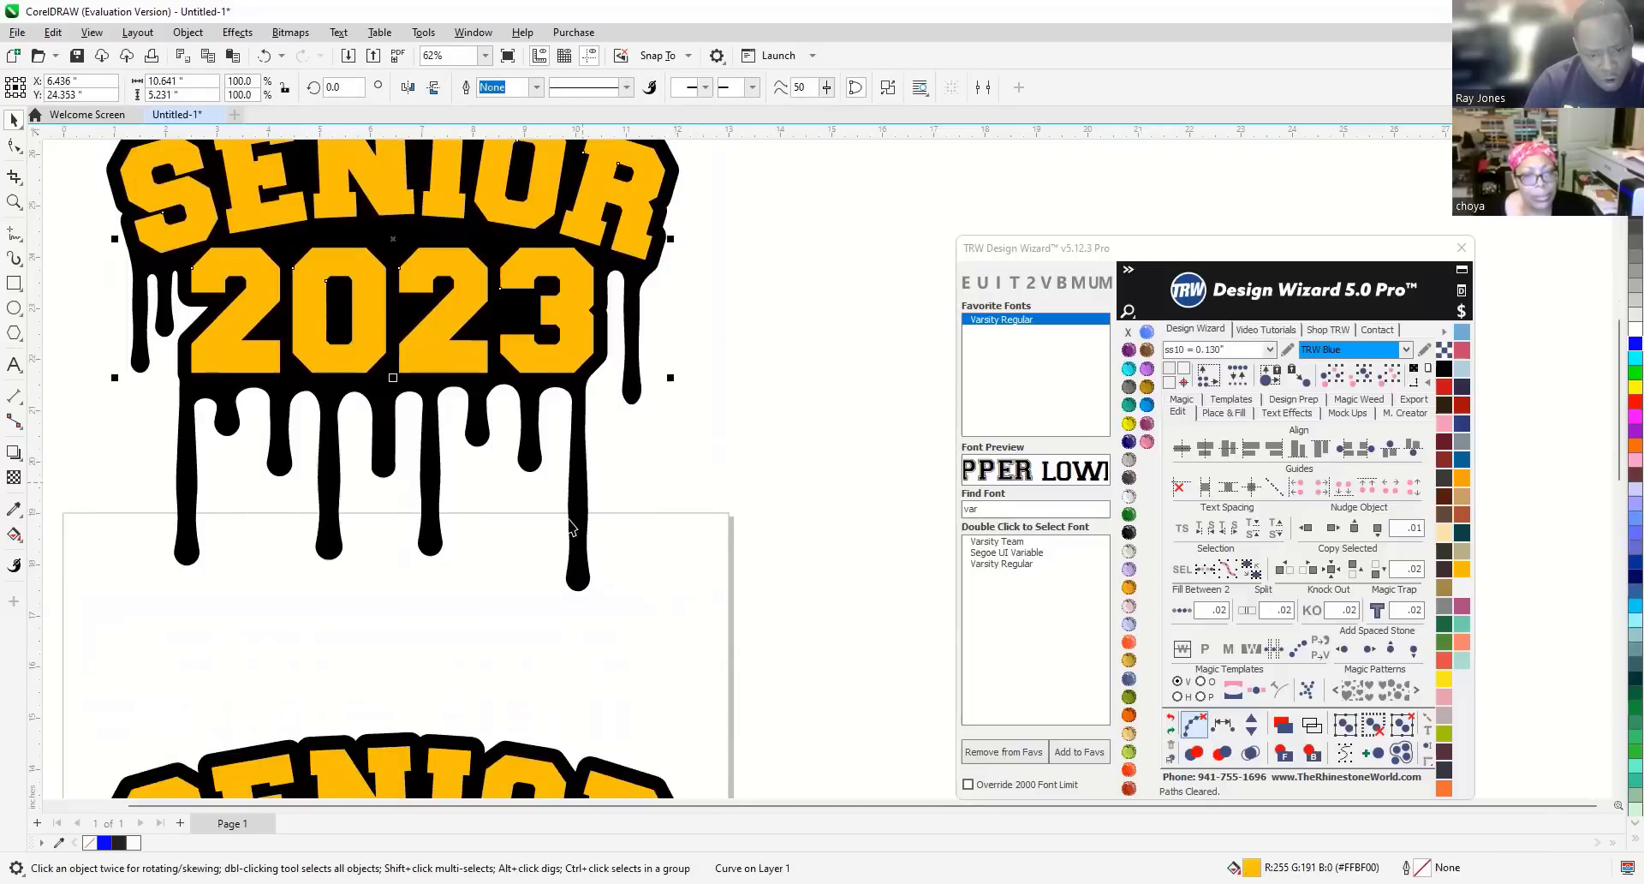
Enlarge the lettering and drip backing to about 101.7%, then reselect the lettering and run a Design Wizard command.
left_click(579, 533, "shift")
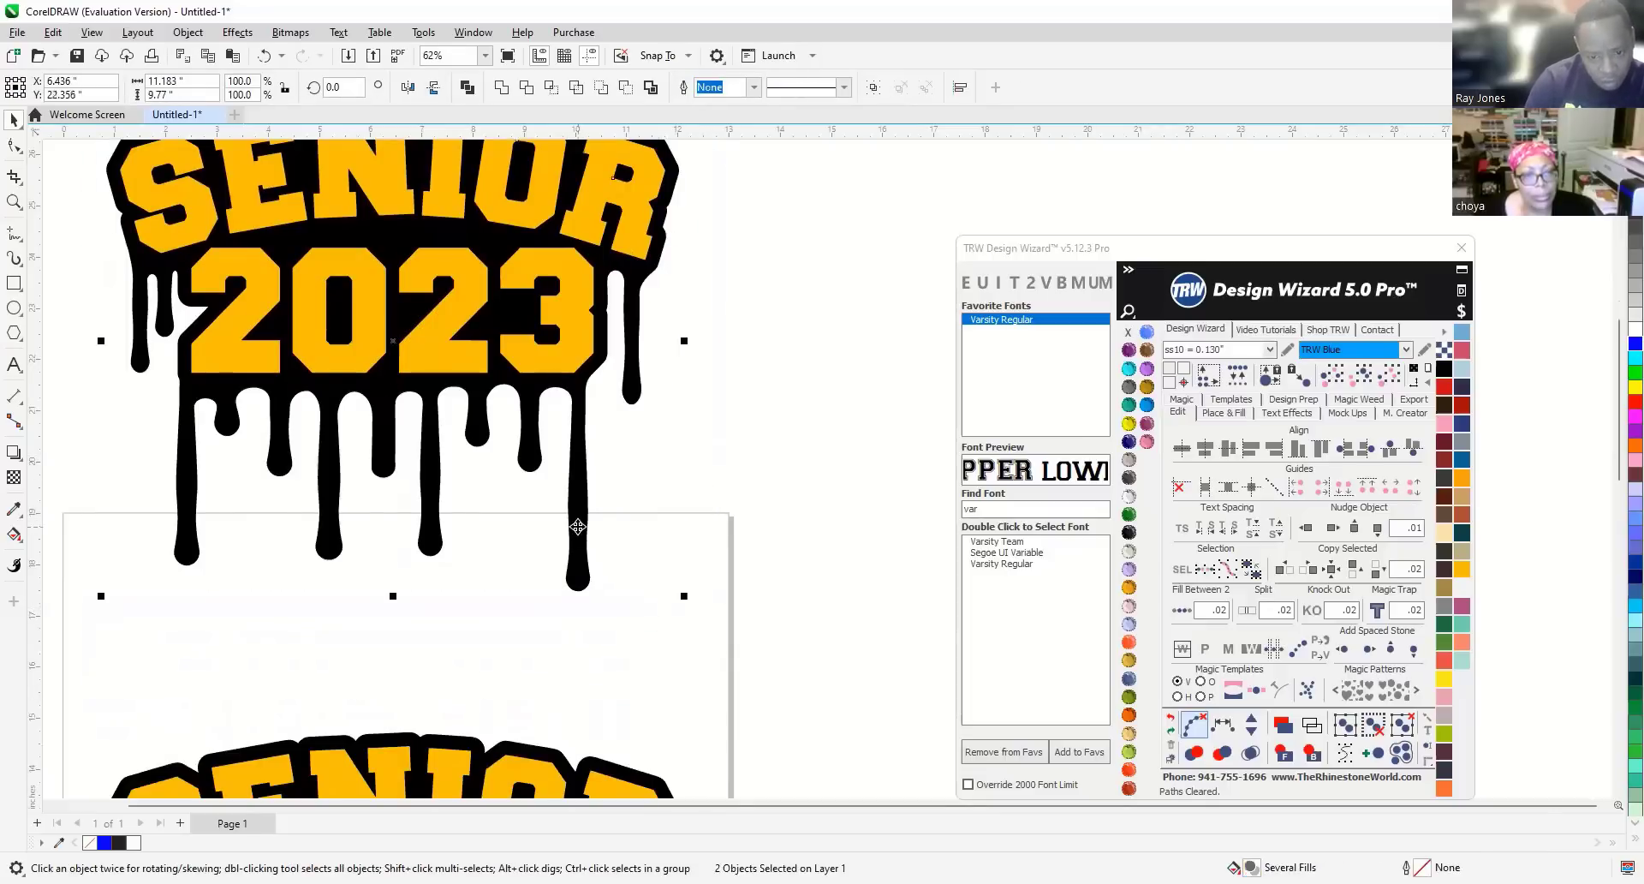
left_click_drag(683, 595, 695, 604)
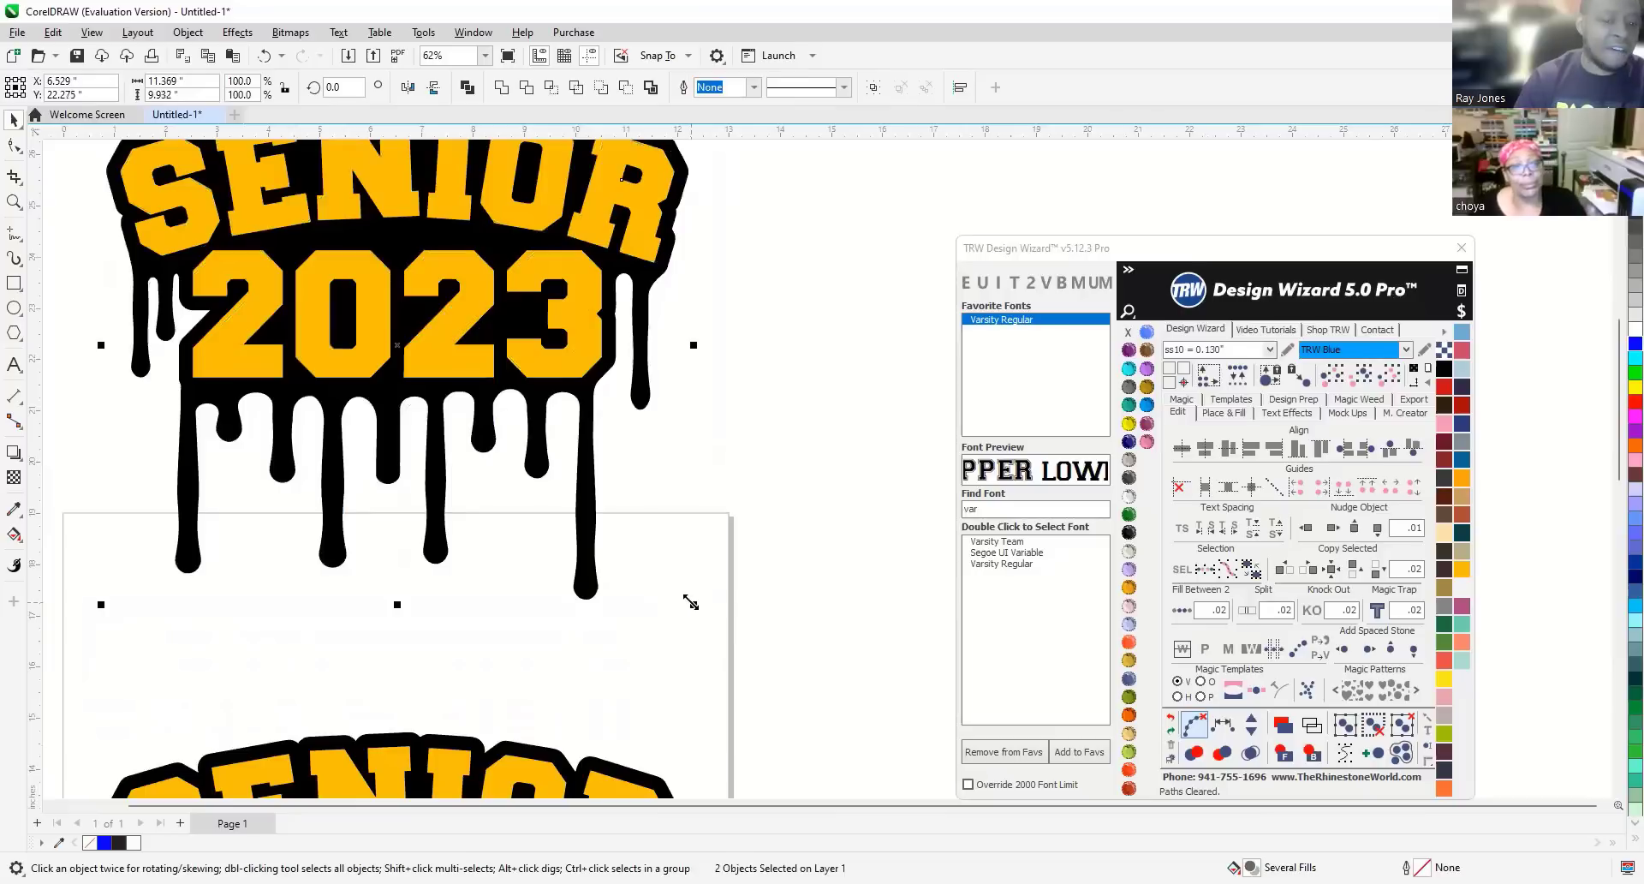
left_click(770, 423)
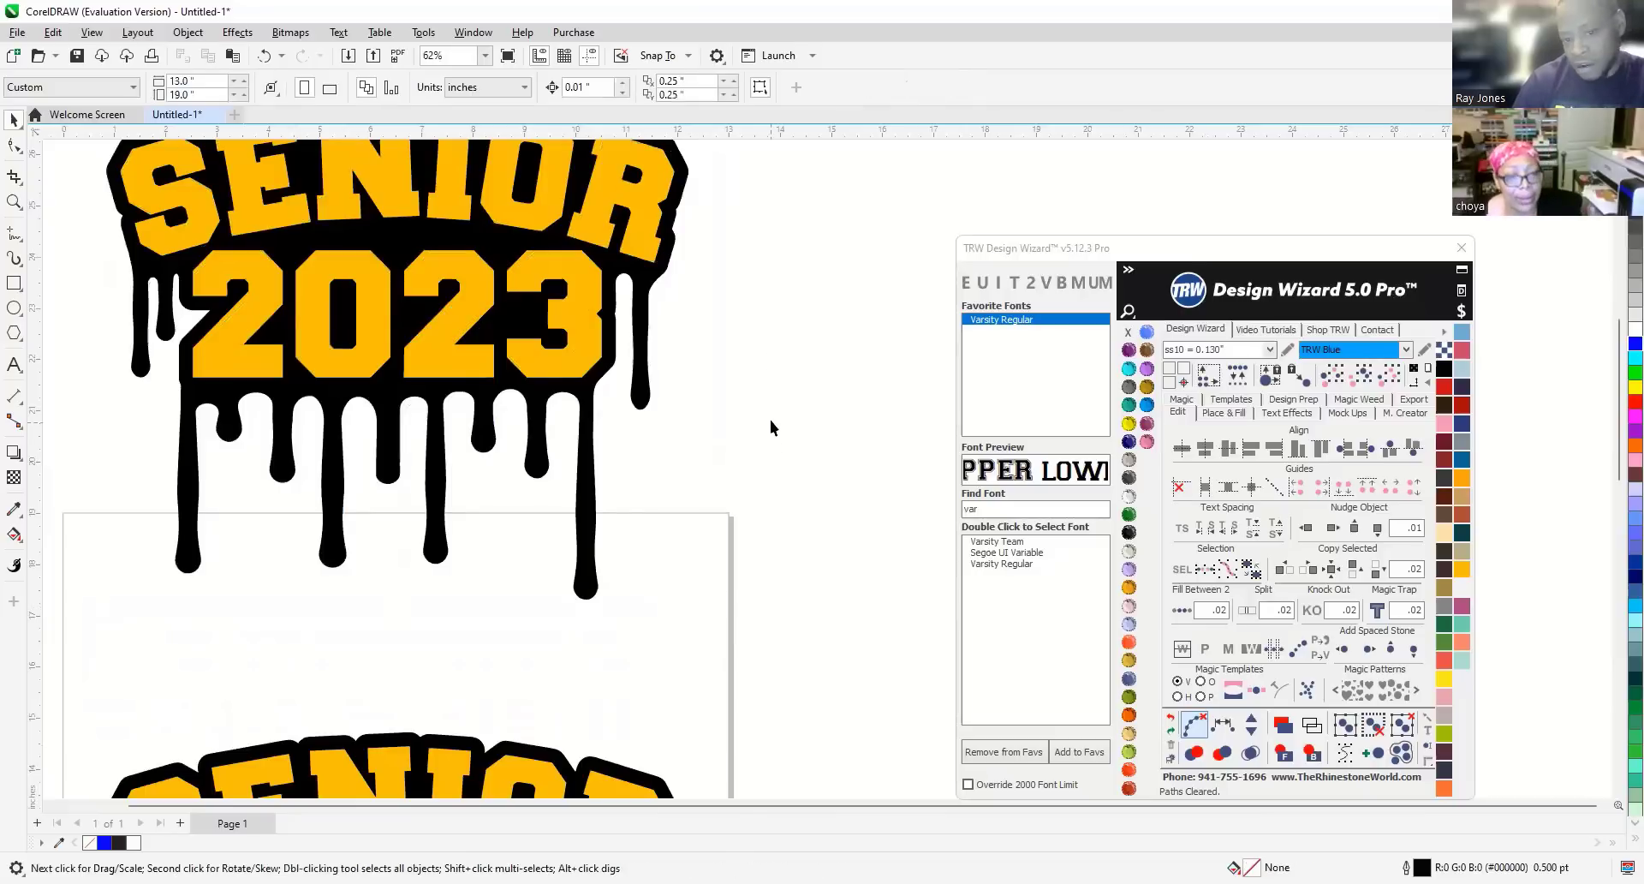
left_click(642, 229)
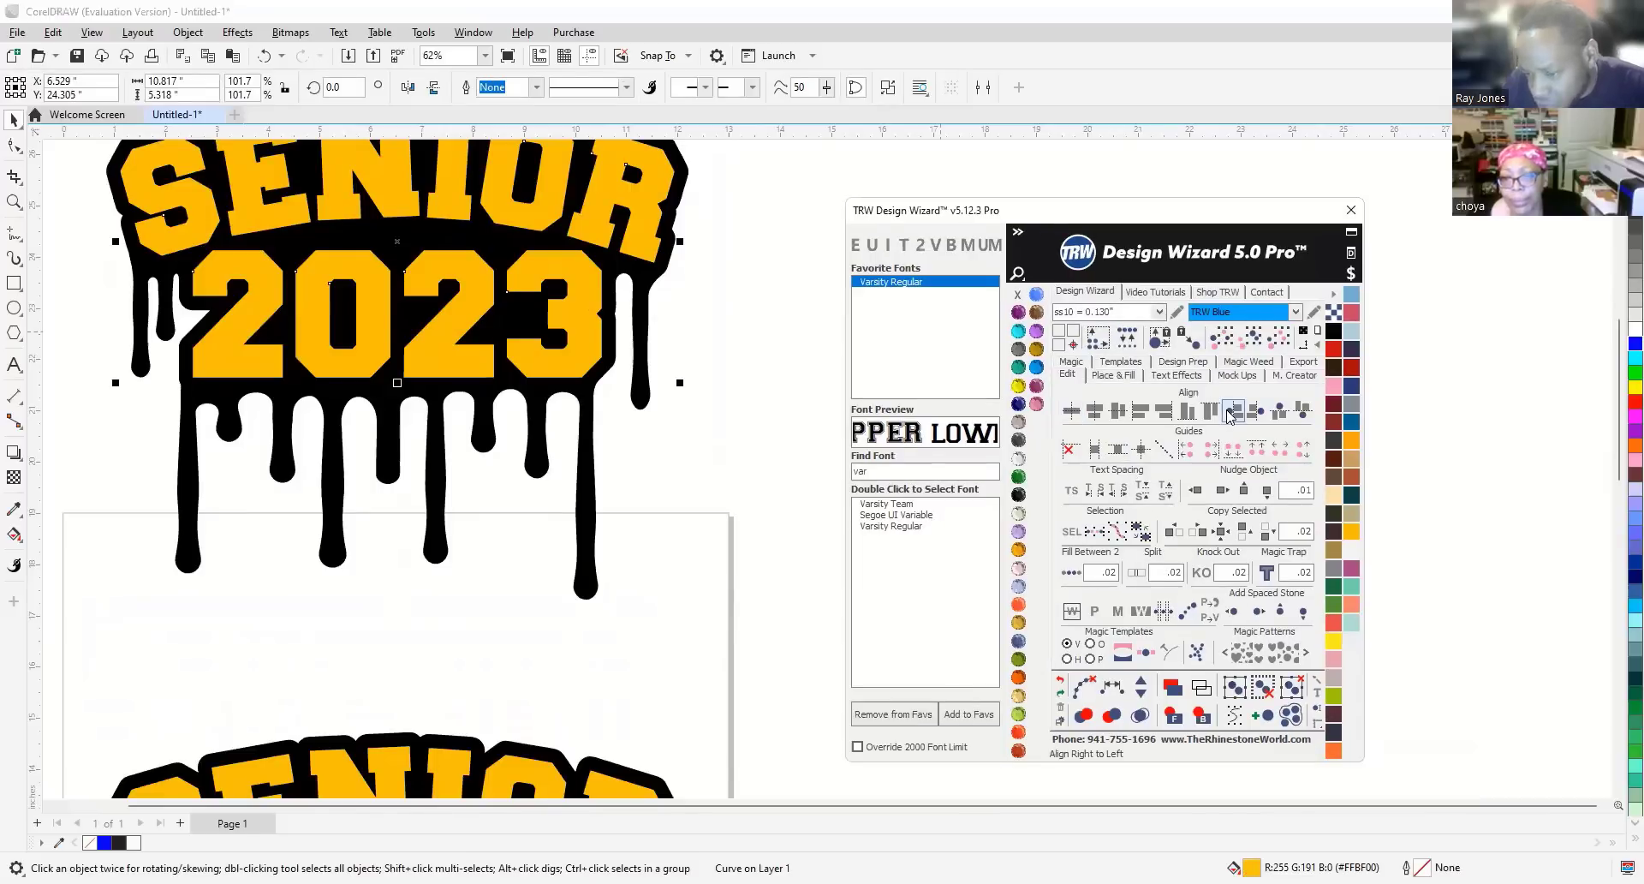
left_click(1229, 416)
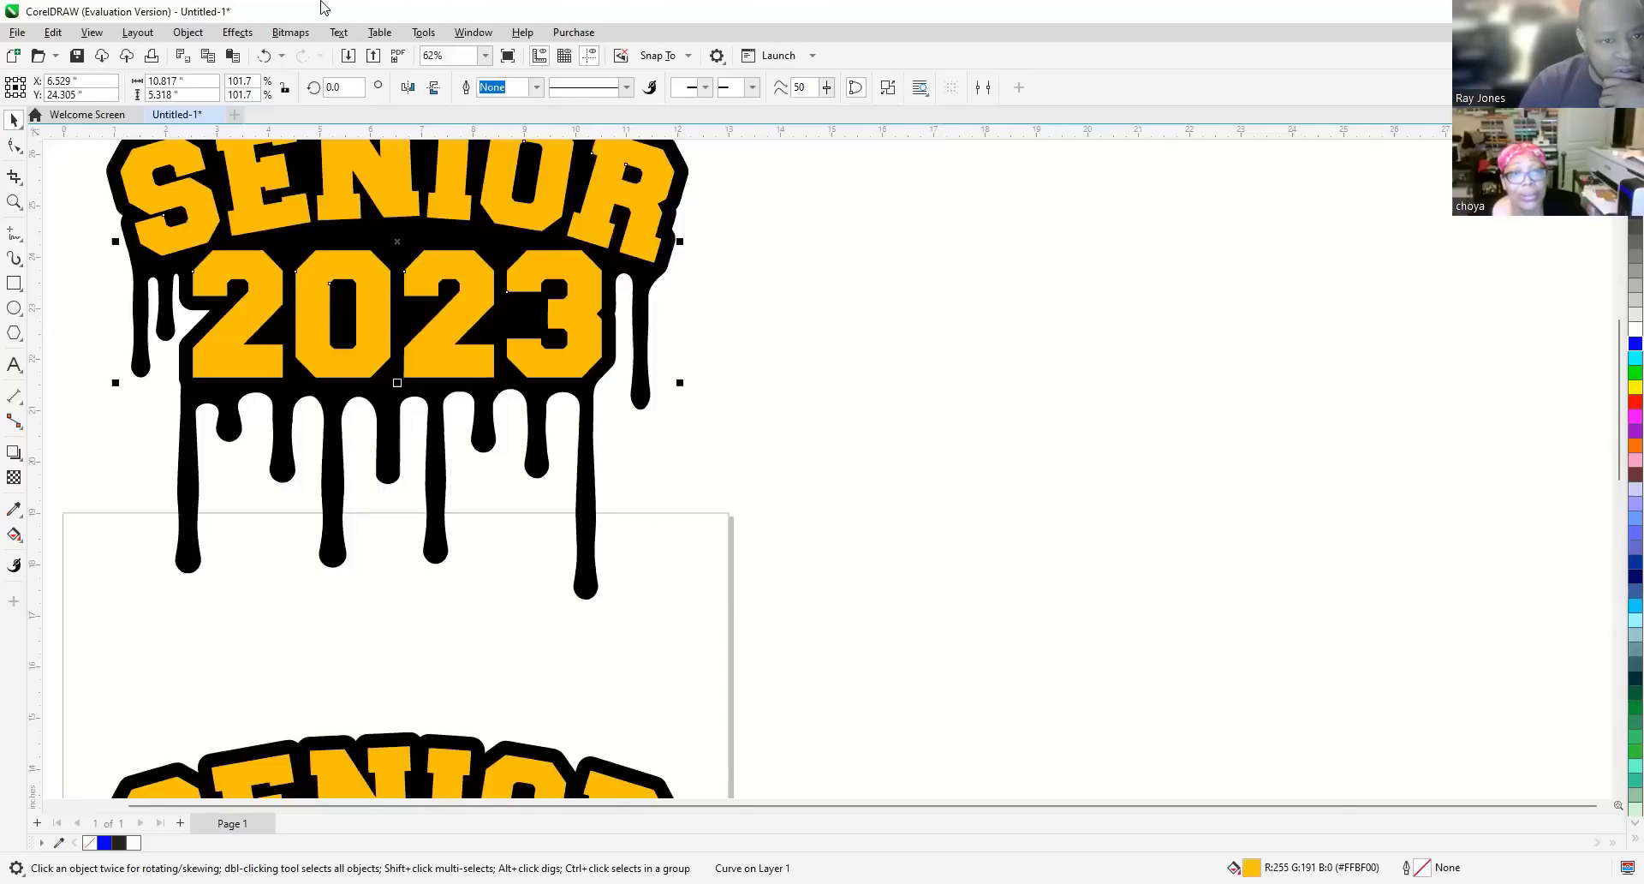
Open the VBA Script Editor from Tools > Scripts to reach the TRW_DesignWizard_v5Pro project.
left_click(478, 34)
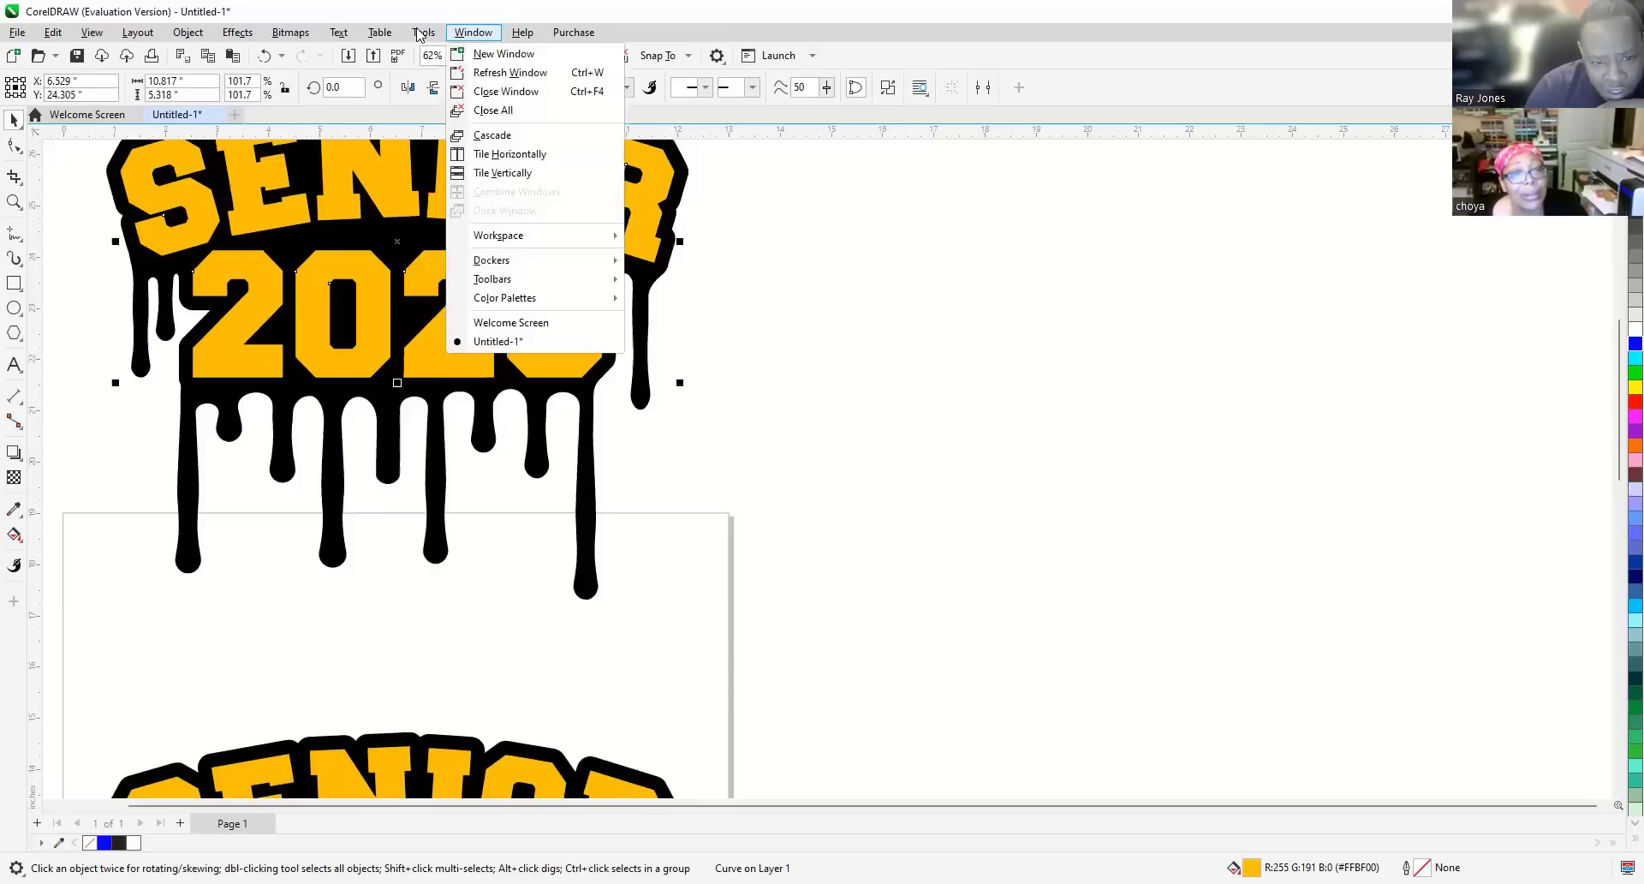
key("Escape")
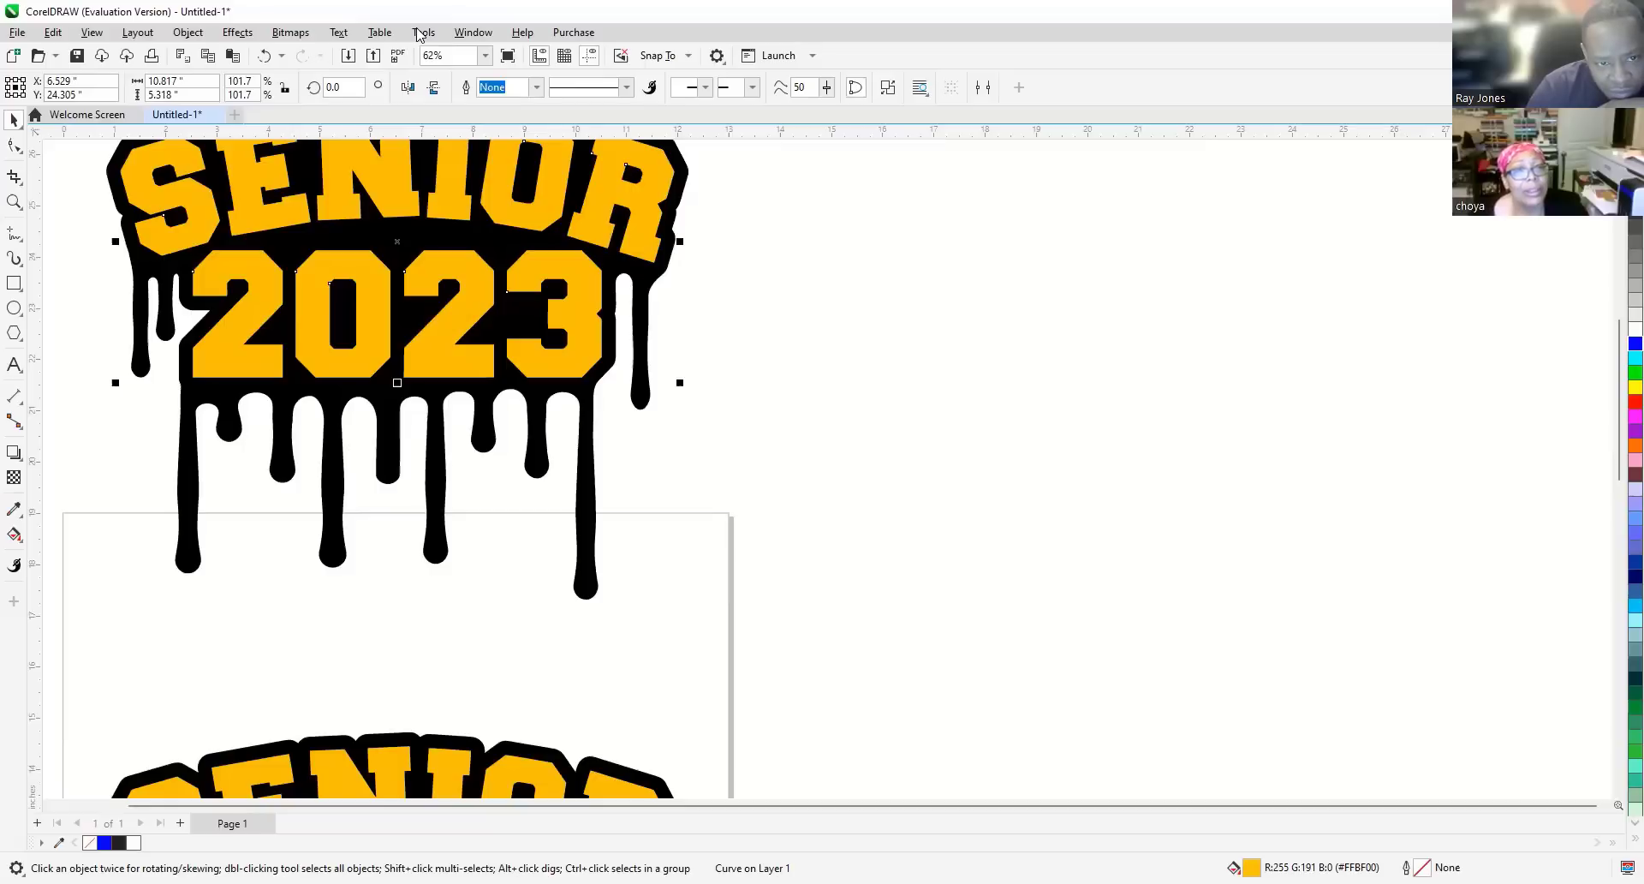
left_click(419, 34)
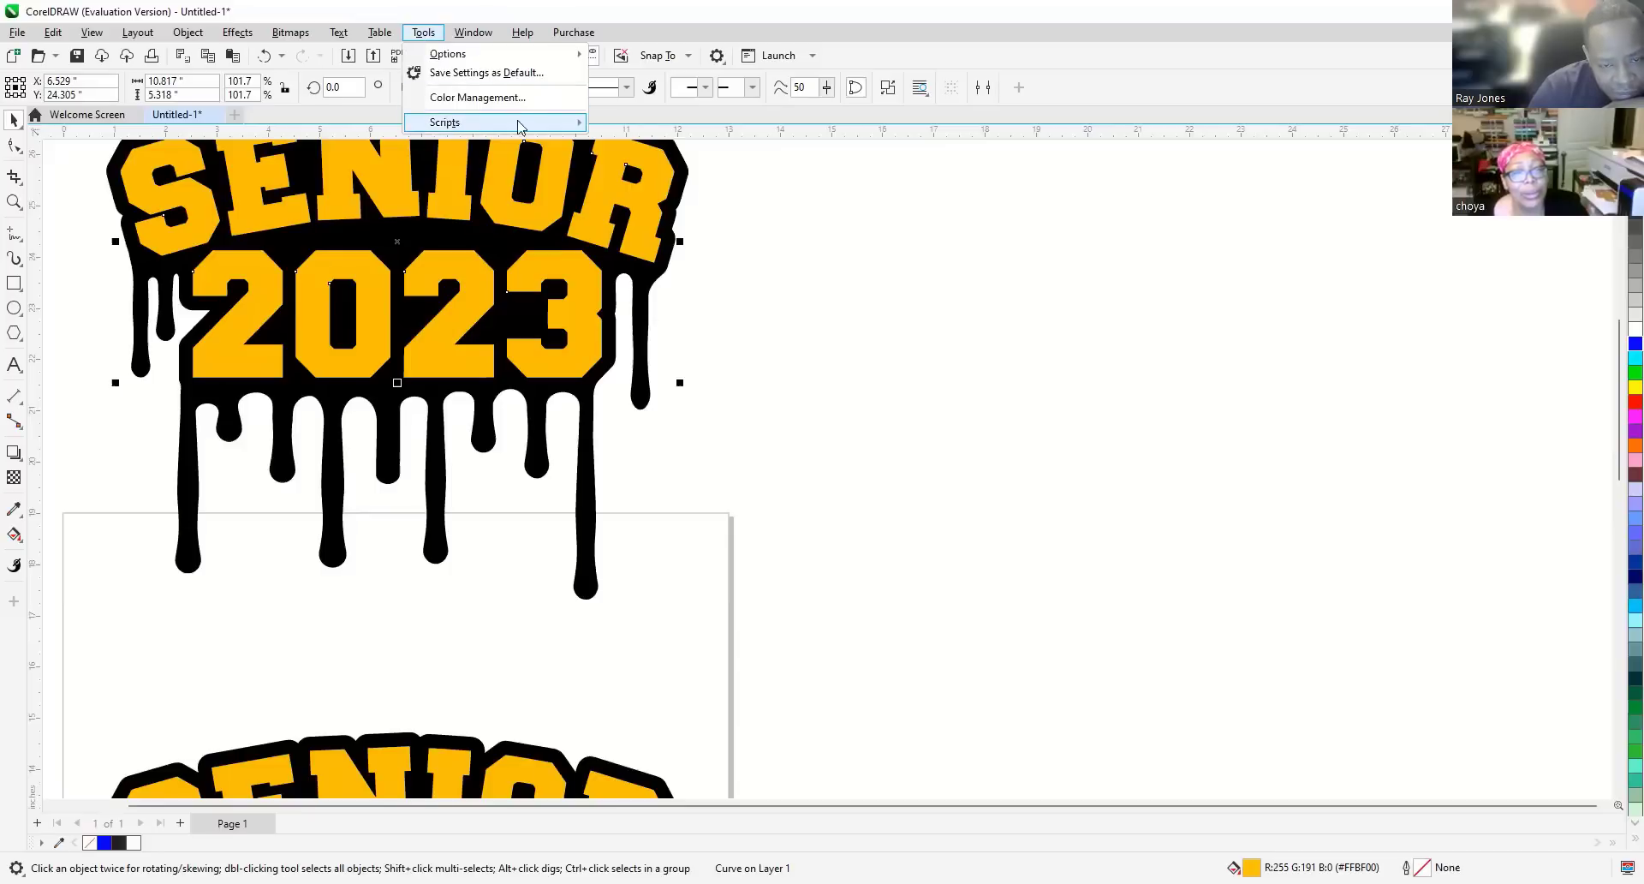
mouse_move(538, 126)
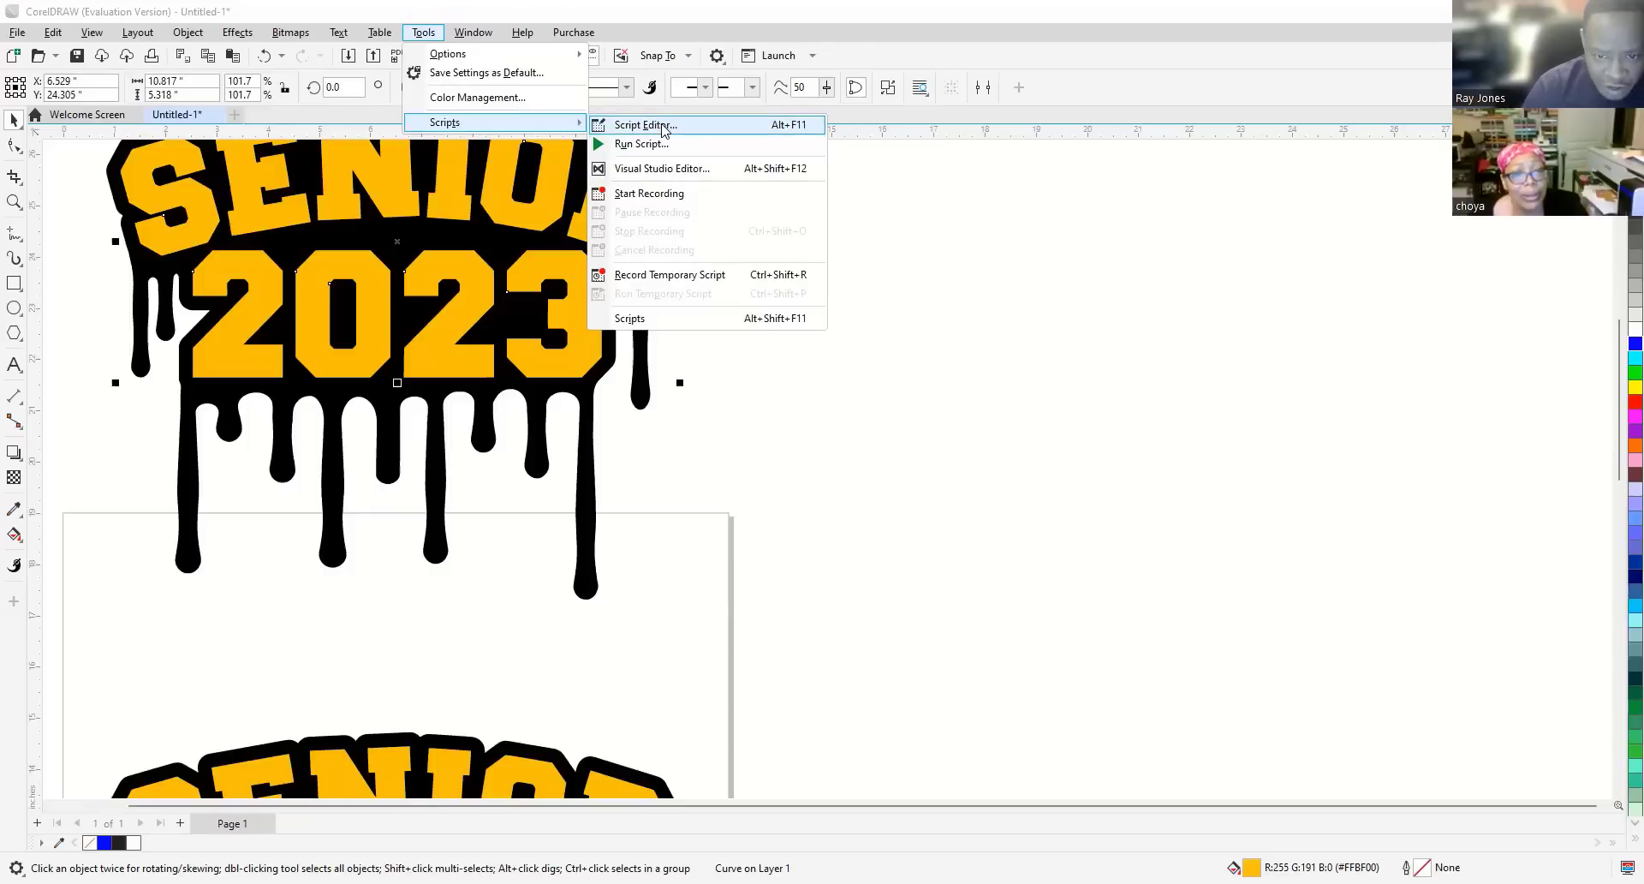
left_click(662, 127)
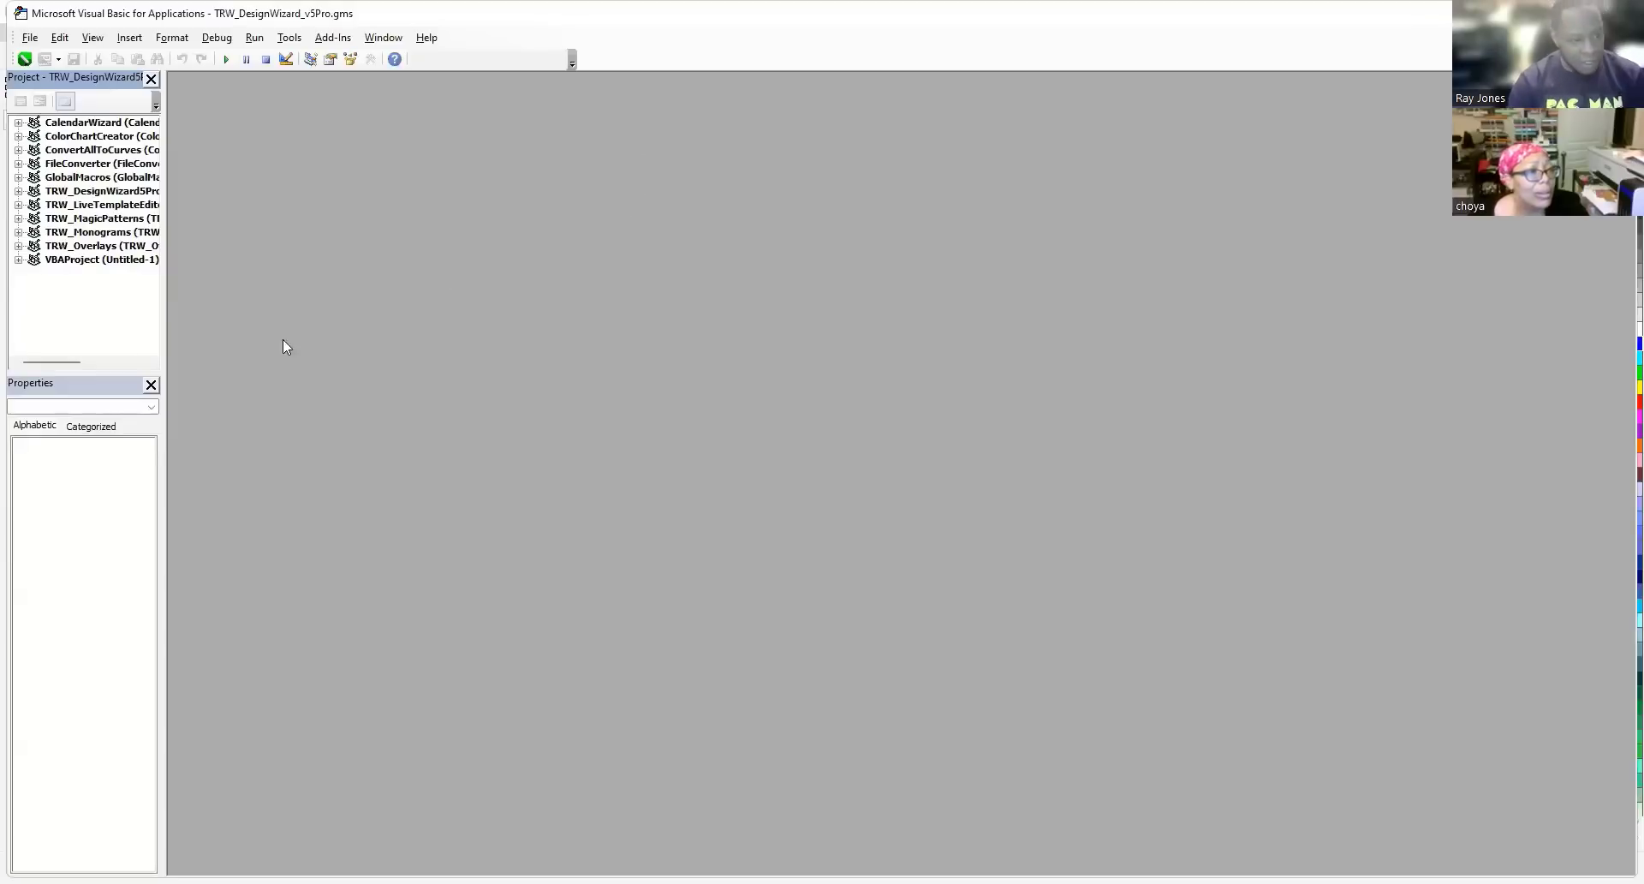
Select the TRW_DesignWizard5Pro project in the VBA editor and run its DesignWizard macro.
left_click(18, 191)
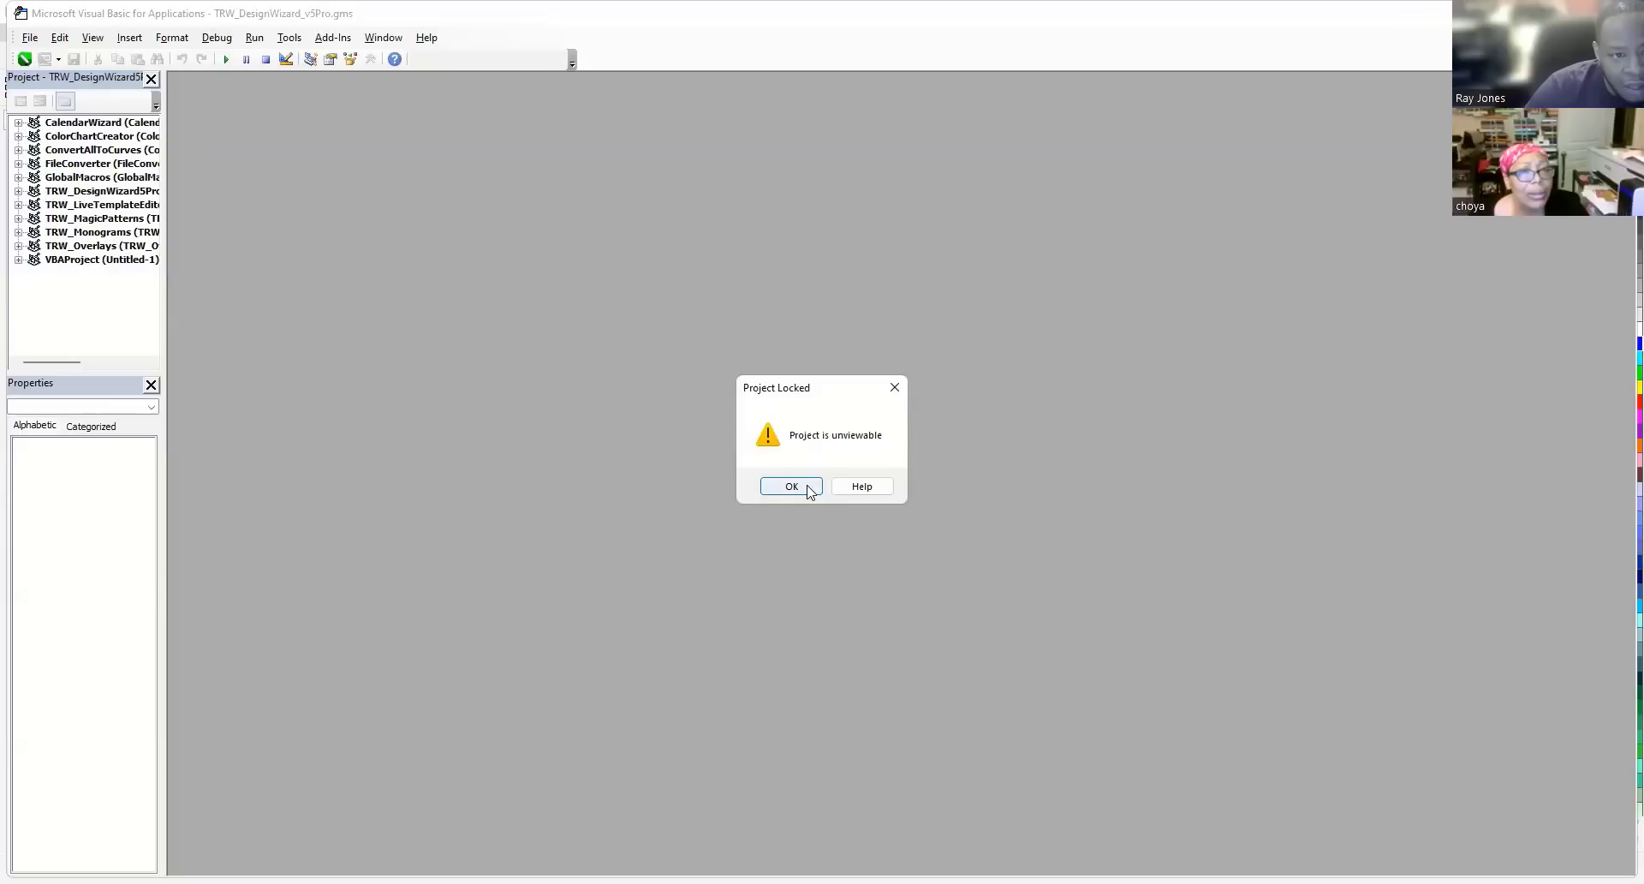
key("Return")
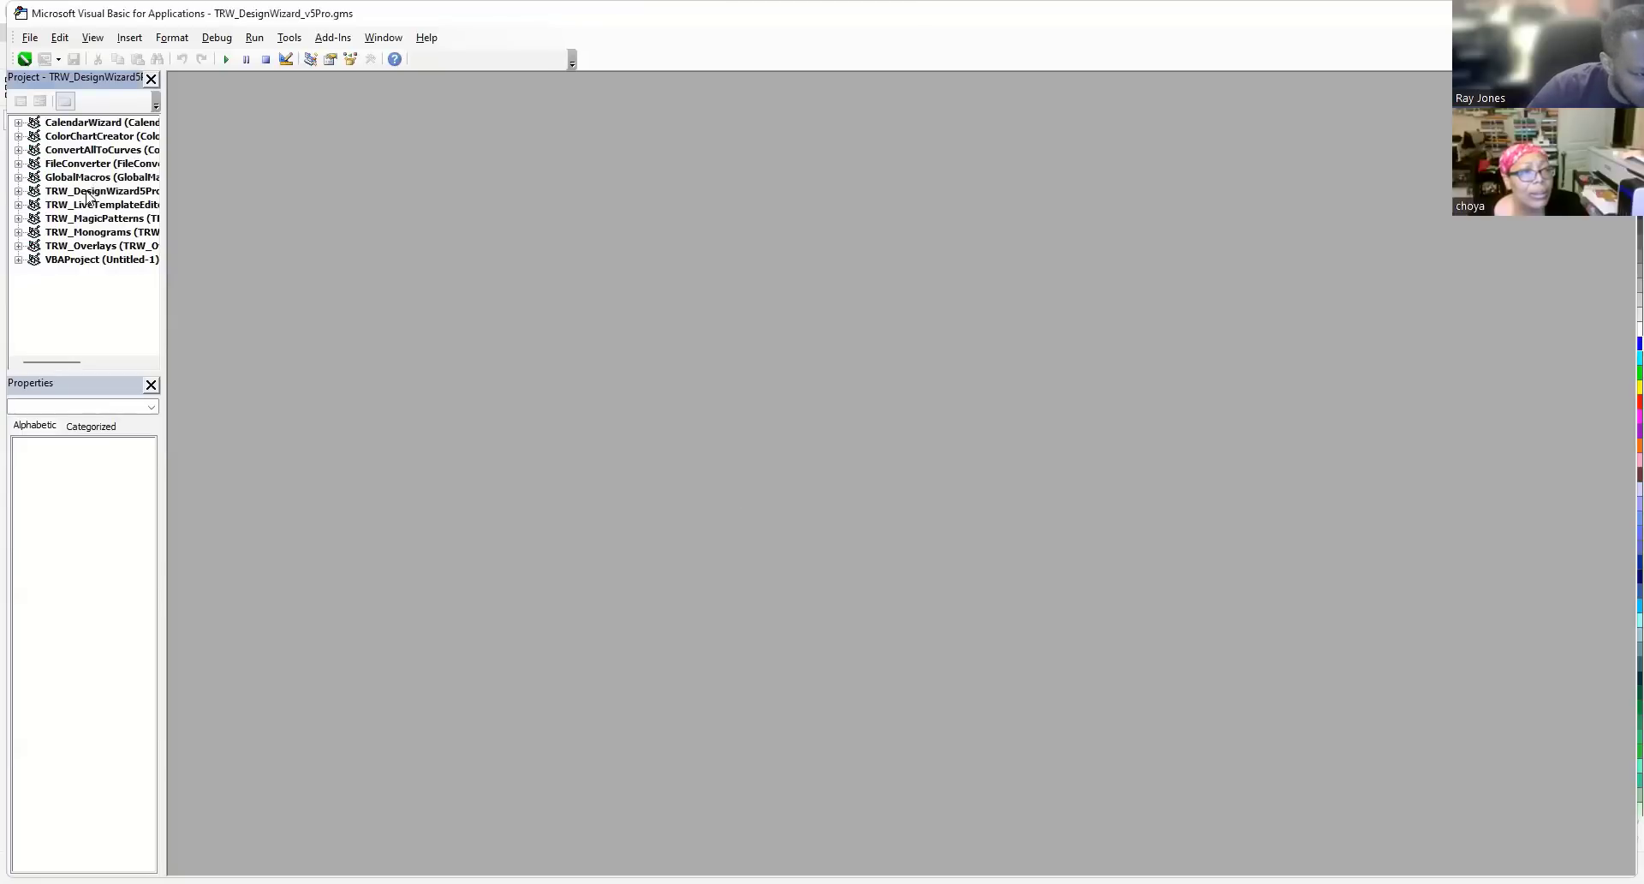
left_click(93, 192)
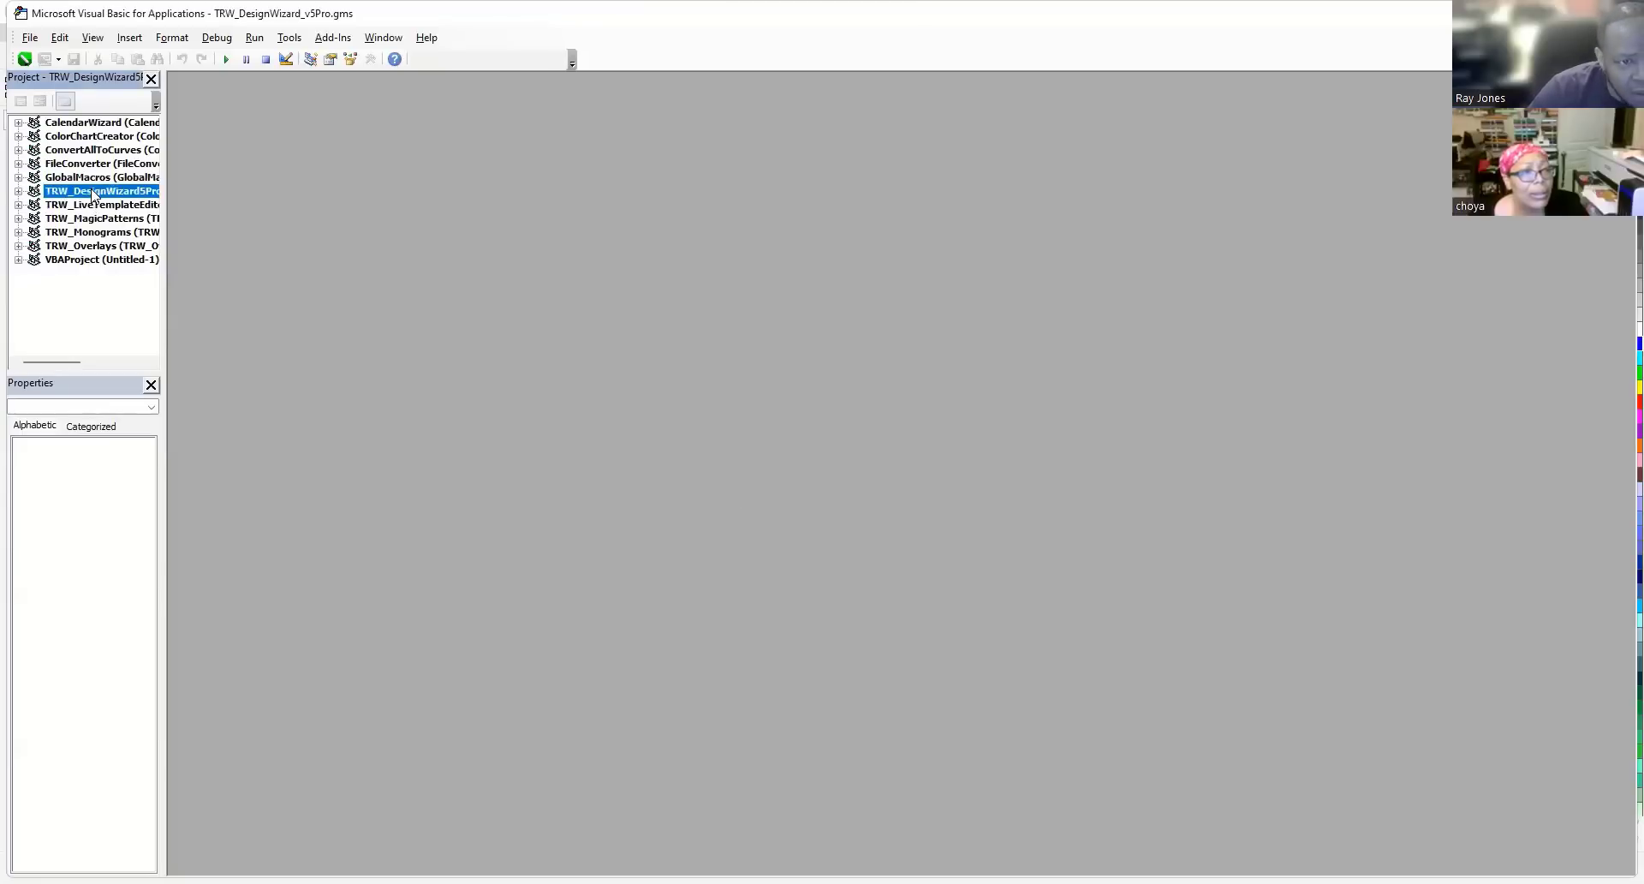
left_click(254, 38)
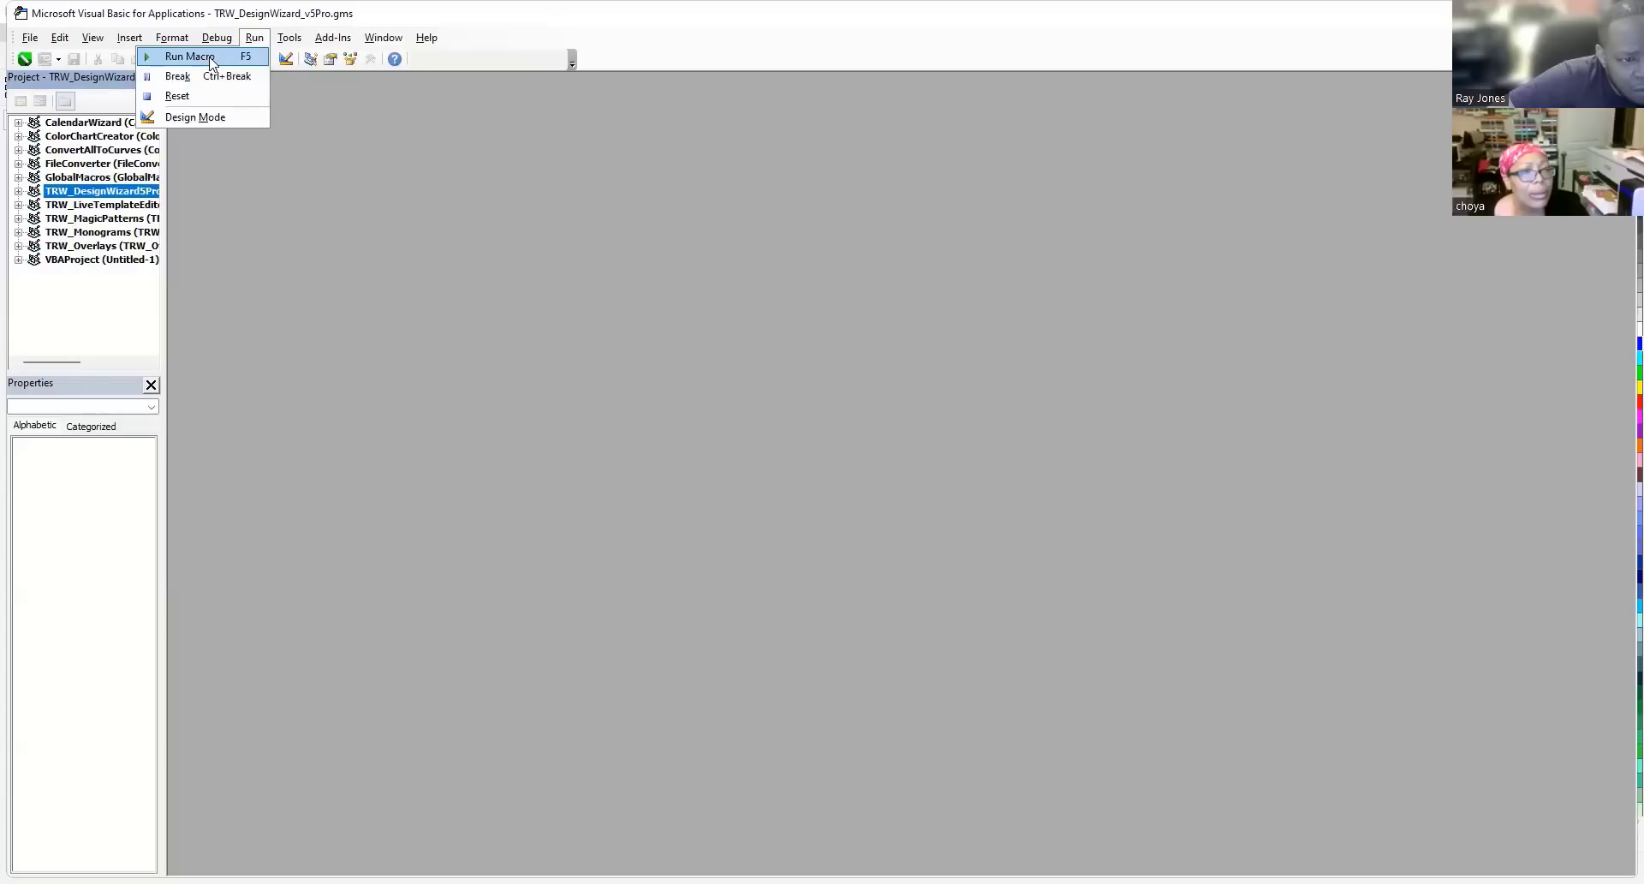
key("Return")
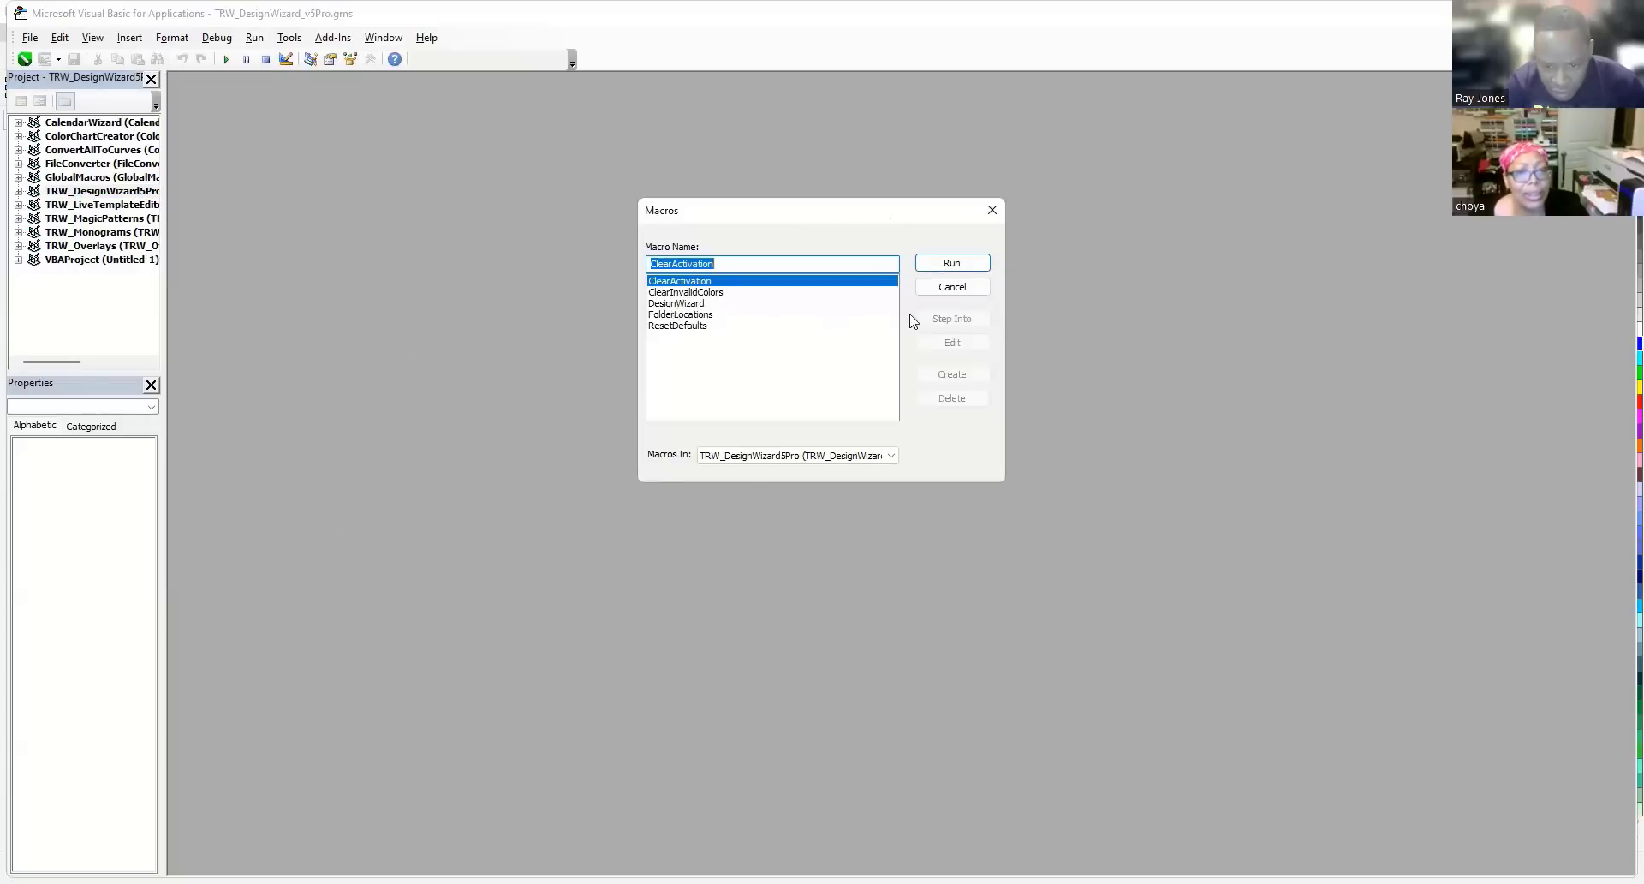
left_click(679, 304)
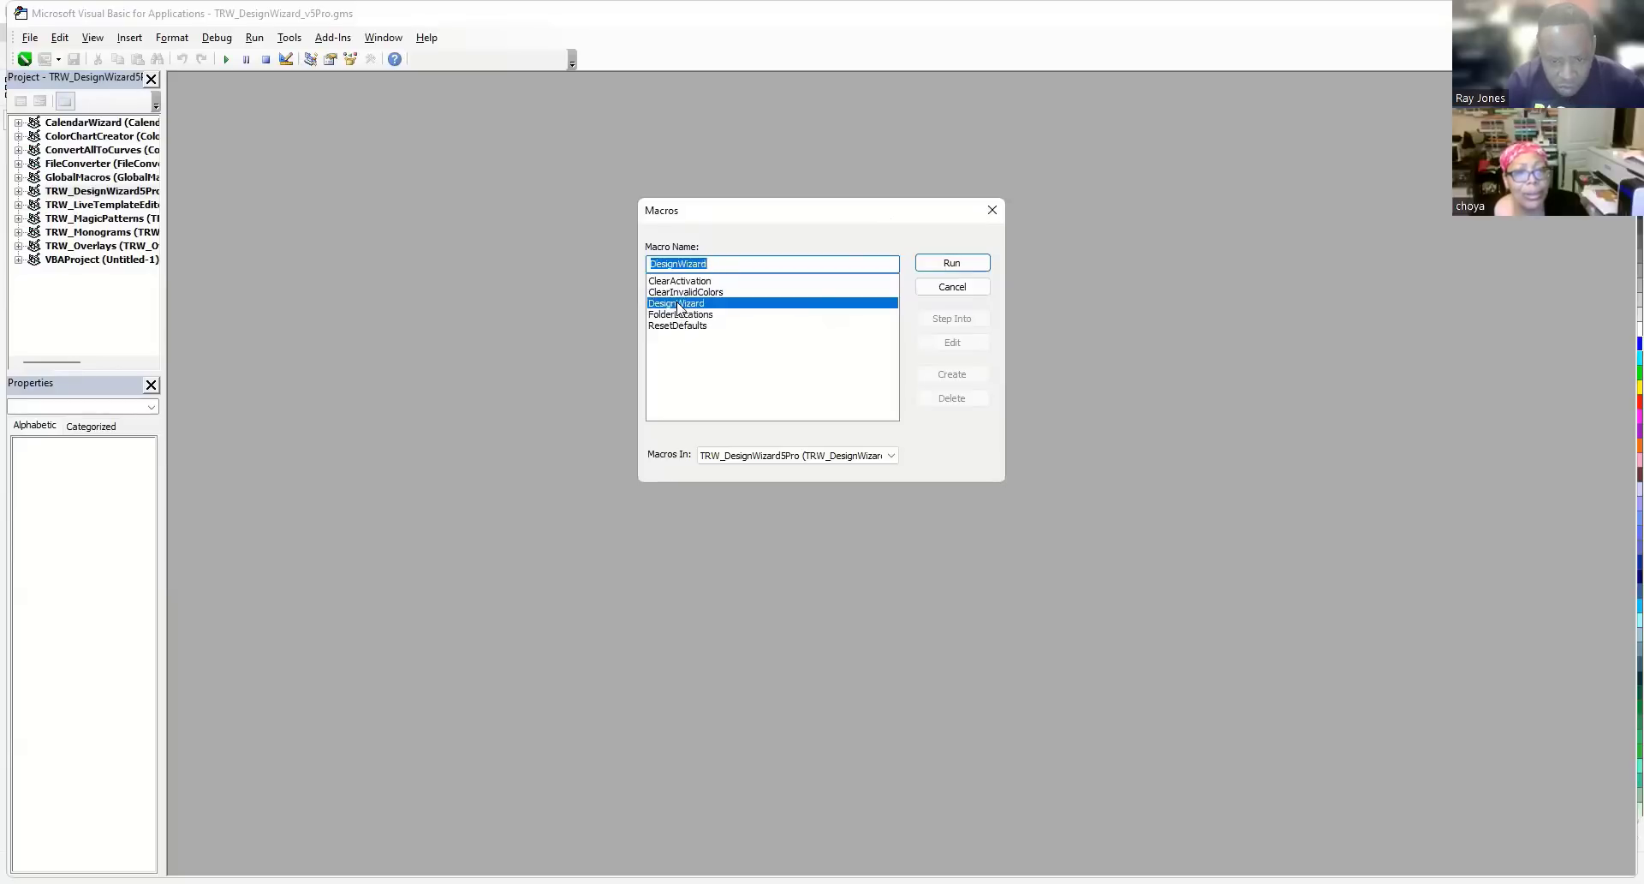
double_click(679, 305)
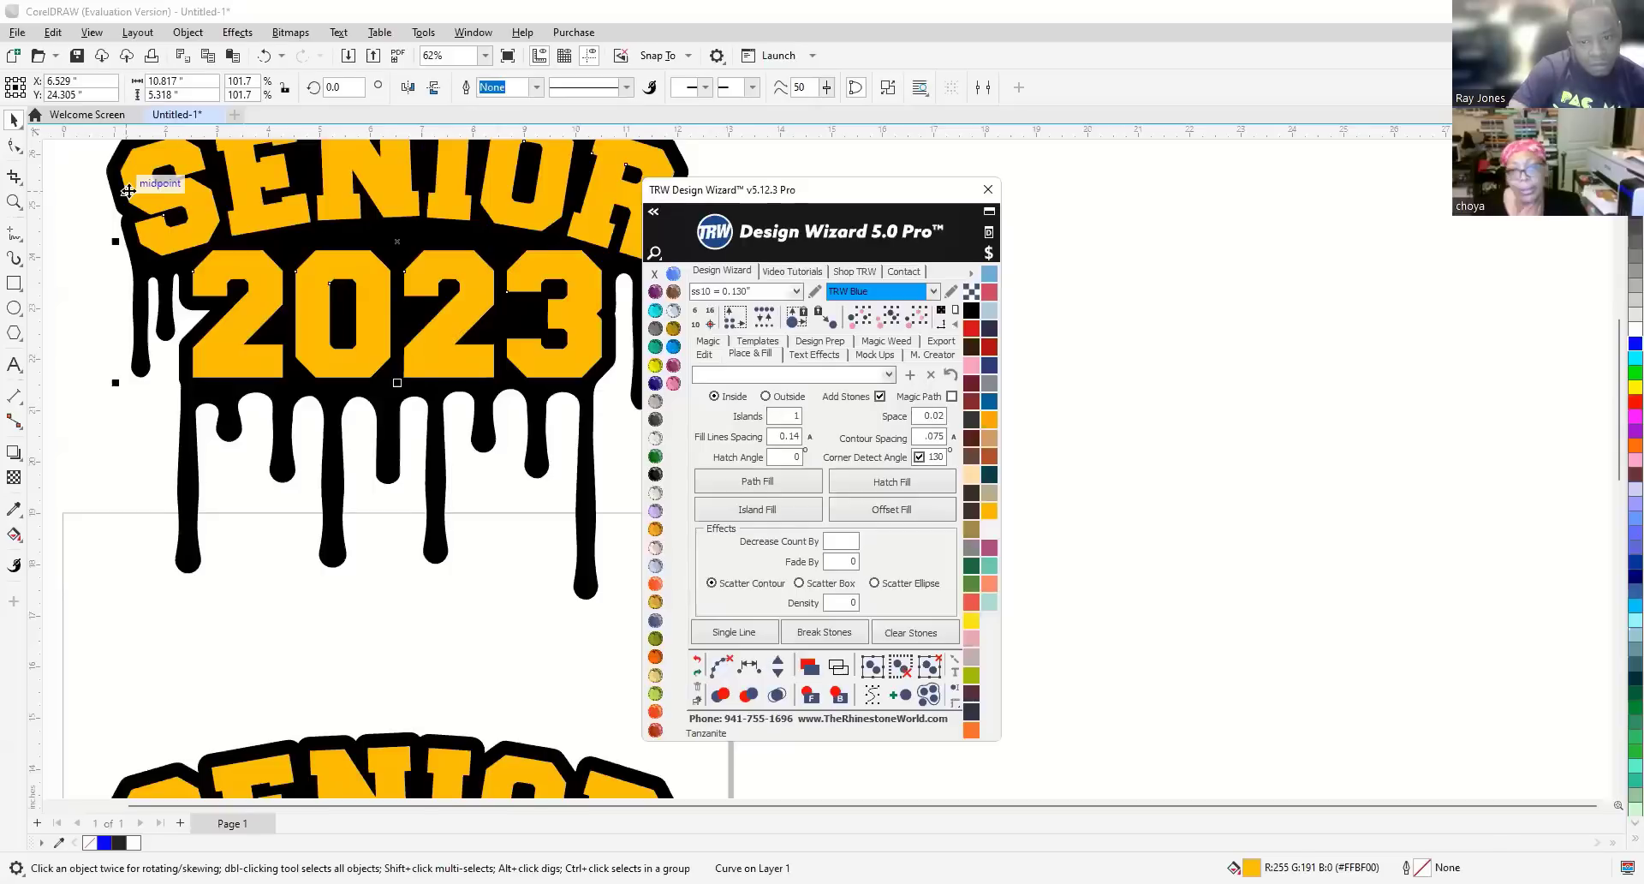
Move the Design Wizard panel off the design and apply Island Fill to the gold lettering.
left_click_drag(852, 203, 1053, 258)
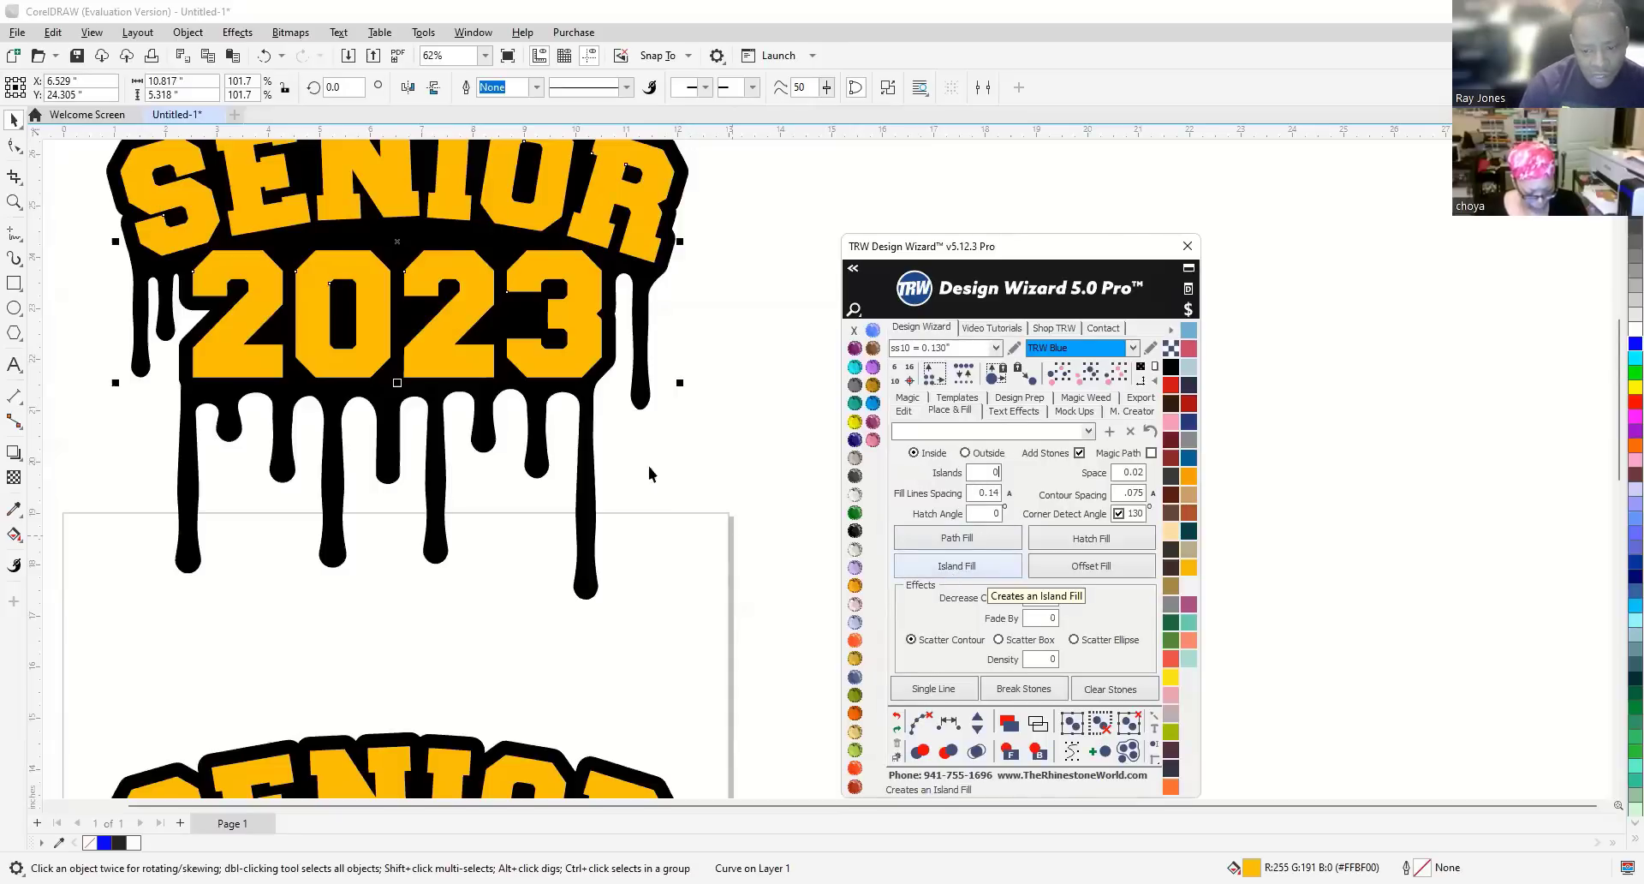
left_click(968, 568)
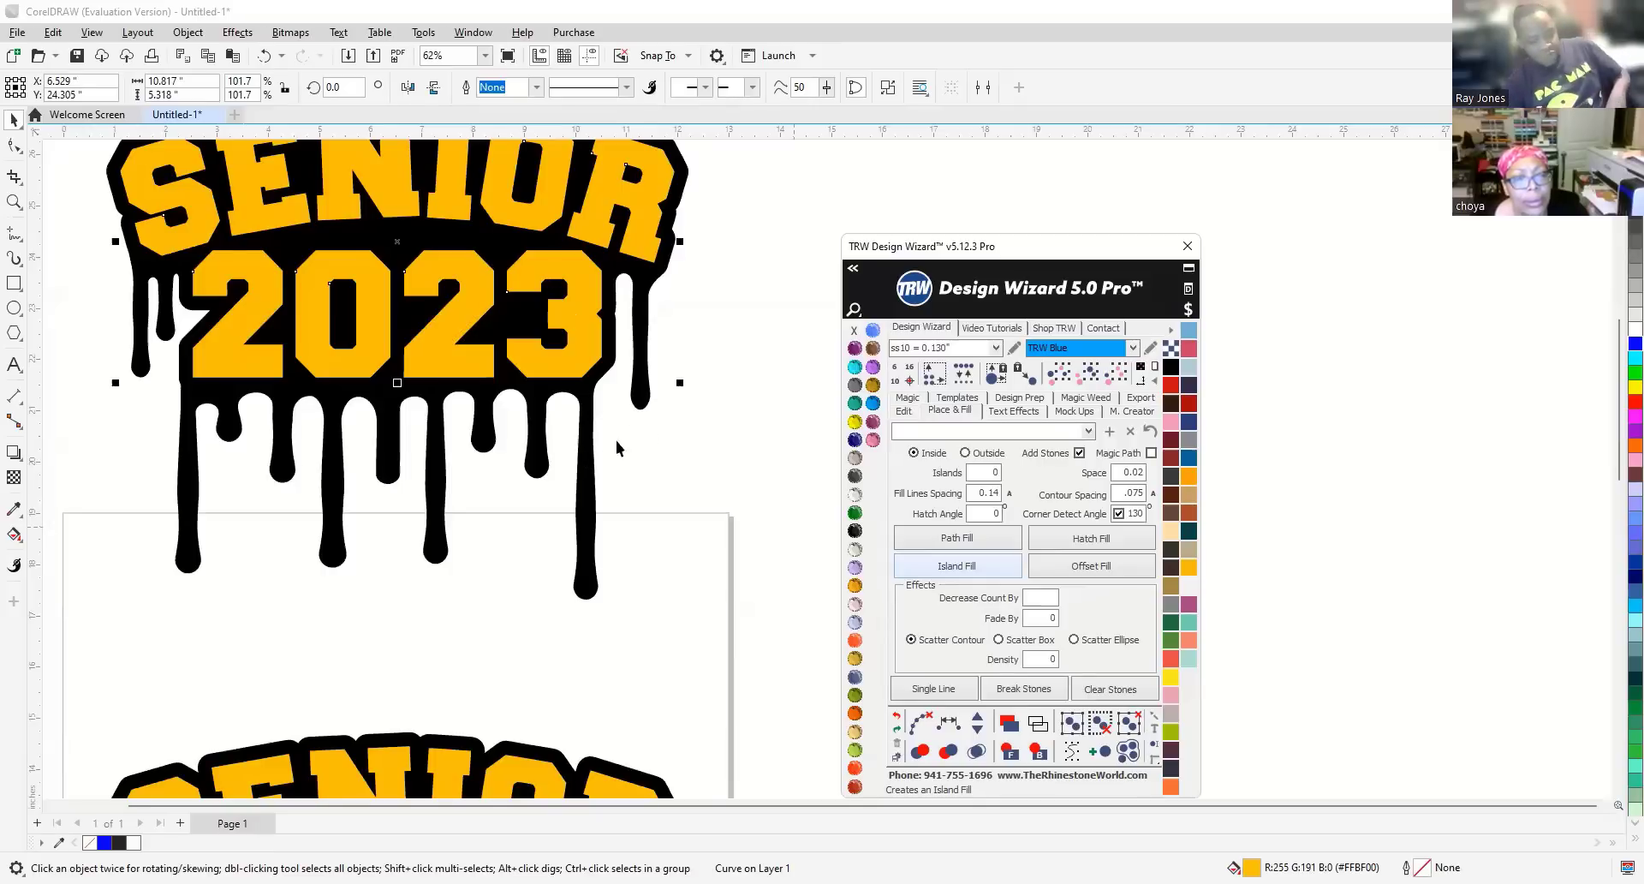
Turn on single-line stone placement and clear the guide paths from the rhinestone fill.
left_click(934, 688)
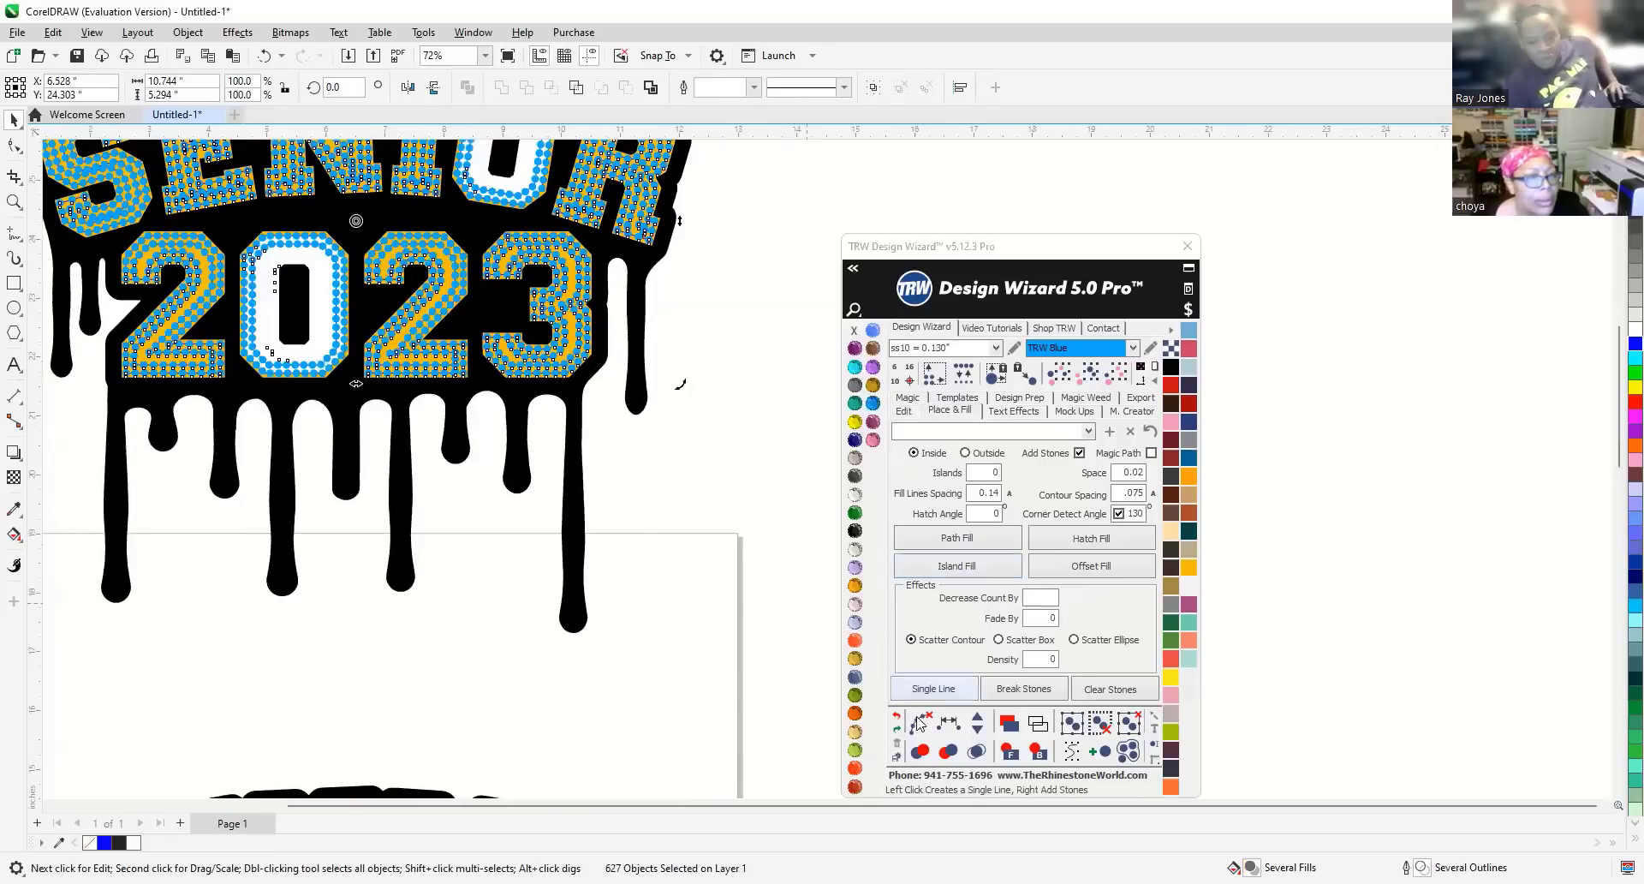
left_click(917, 723)
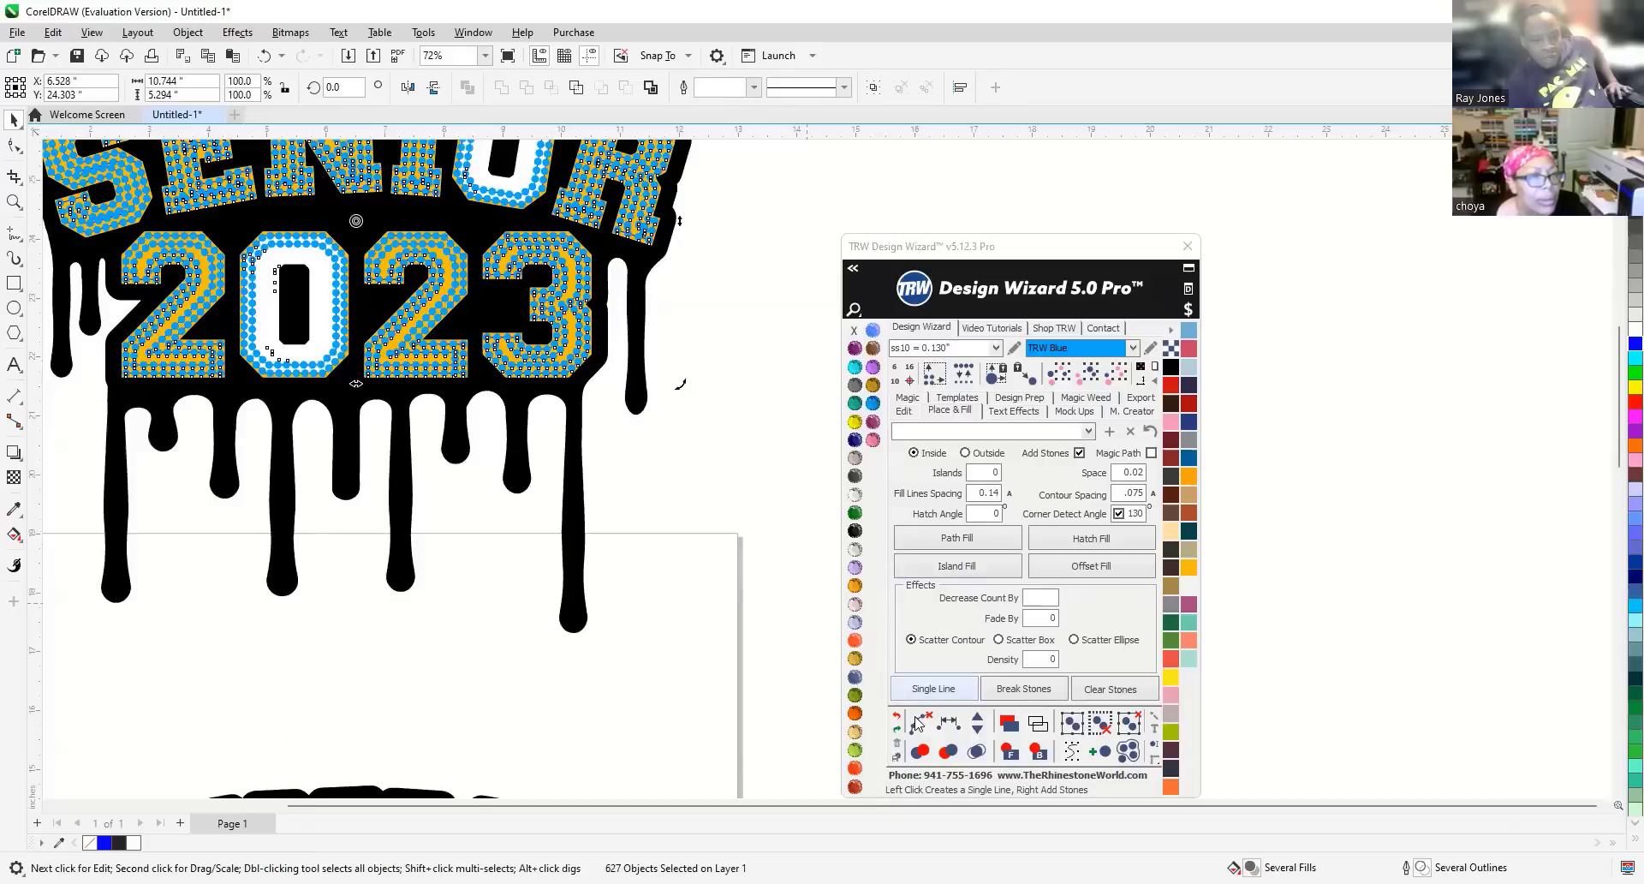
left_click(976, 752)
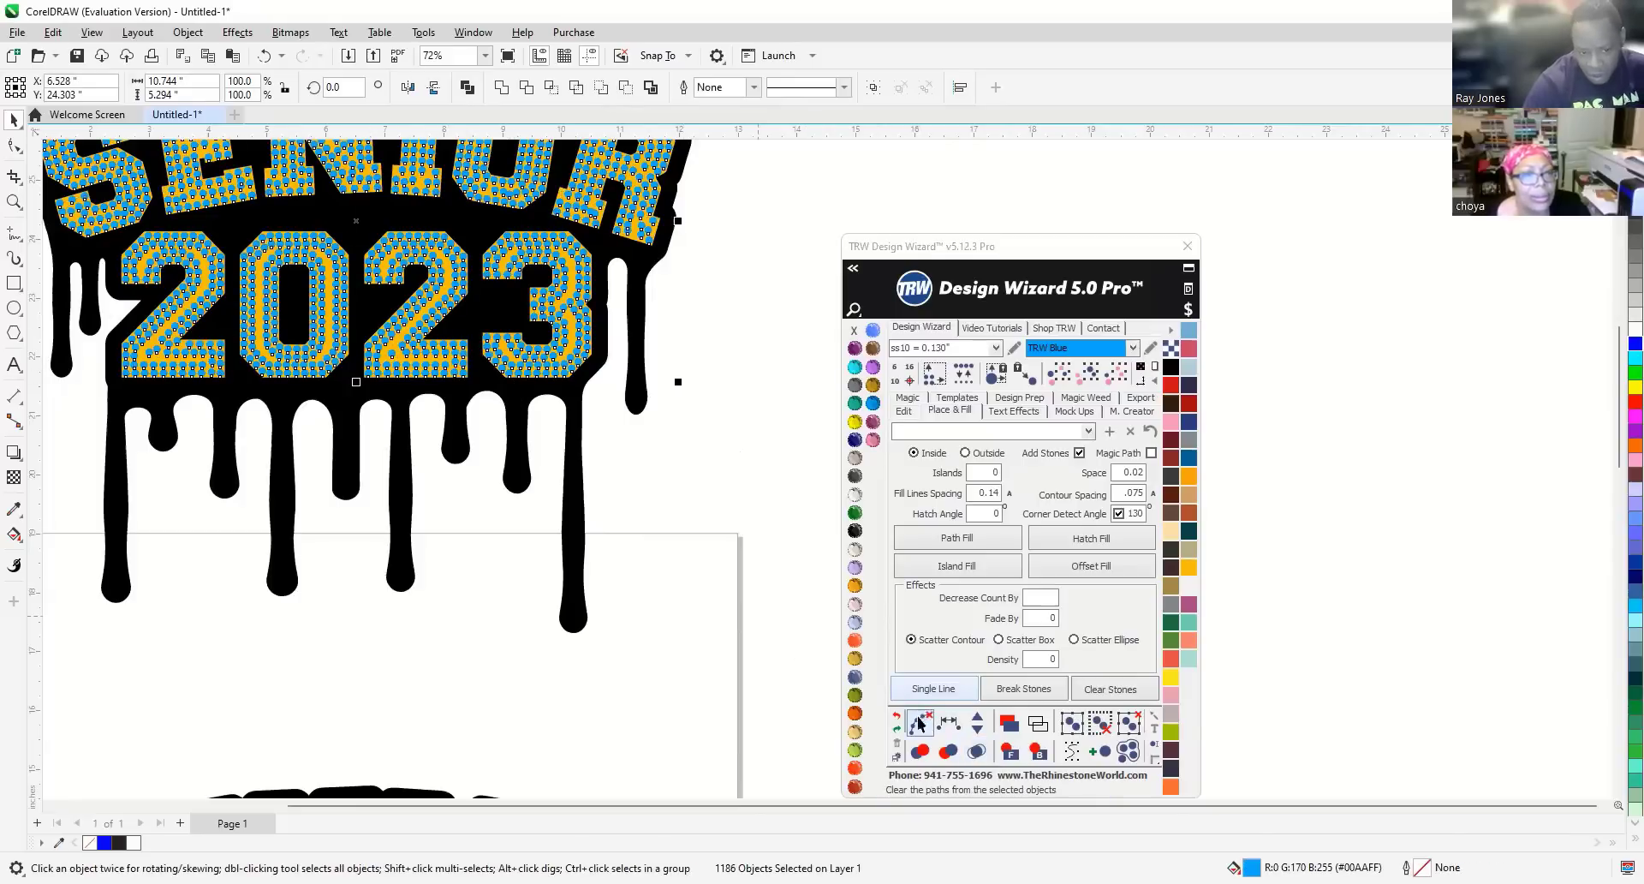
left_click(968, 744)
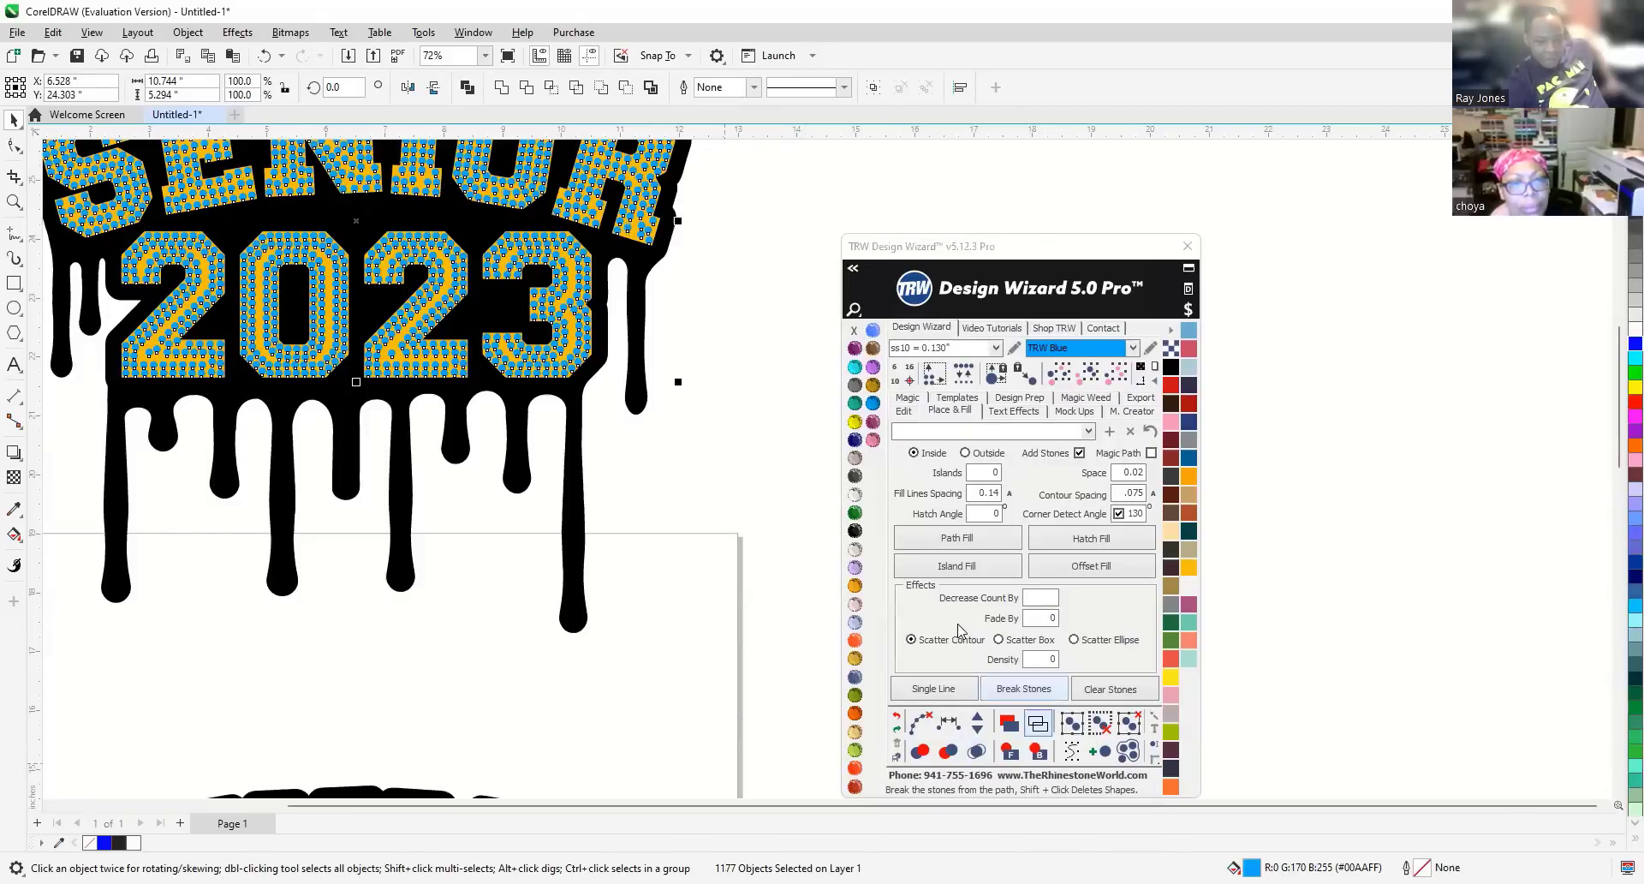
scroll(639, 536, "down", 2)
Deselect all stones, zoom into the S and grab a blue stone in its lower curve.
left_click(614, 623)
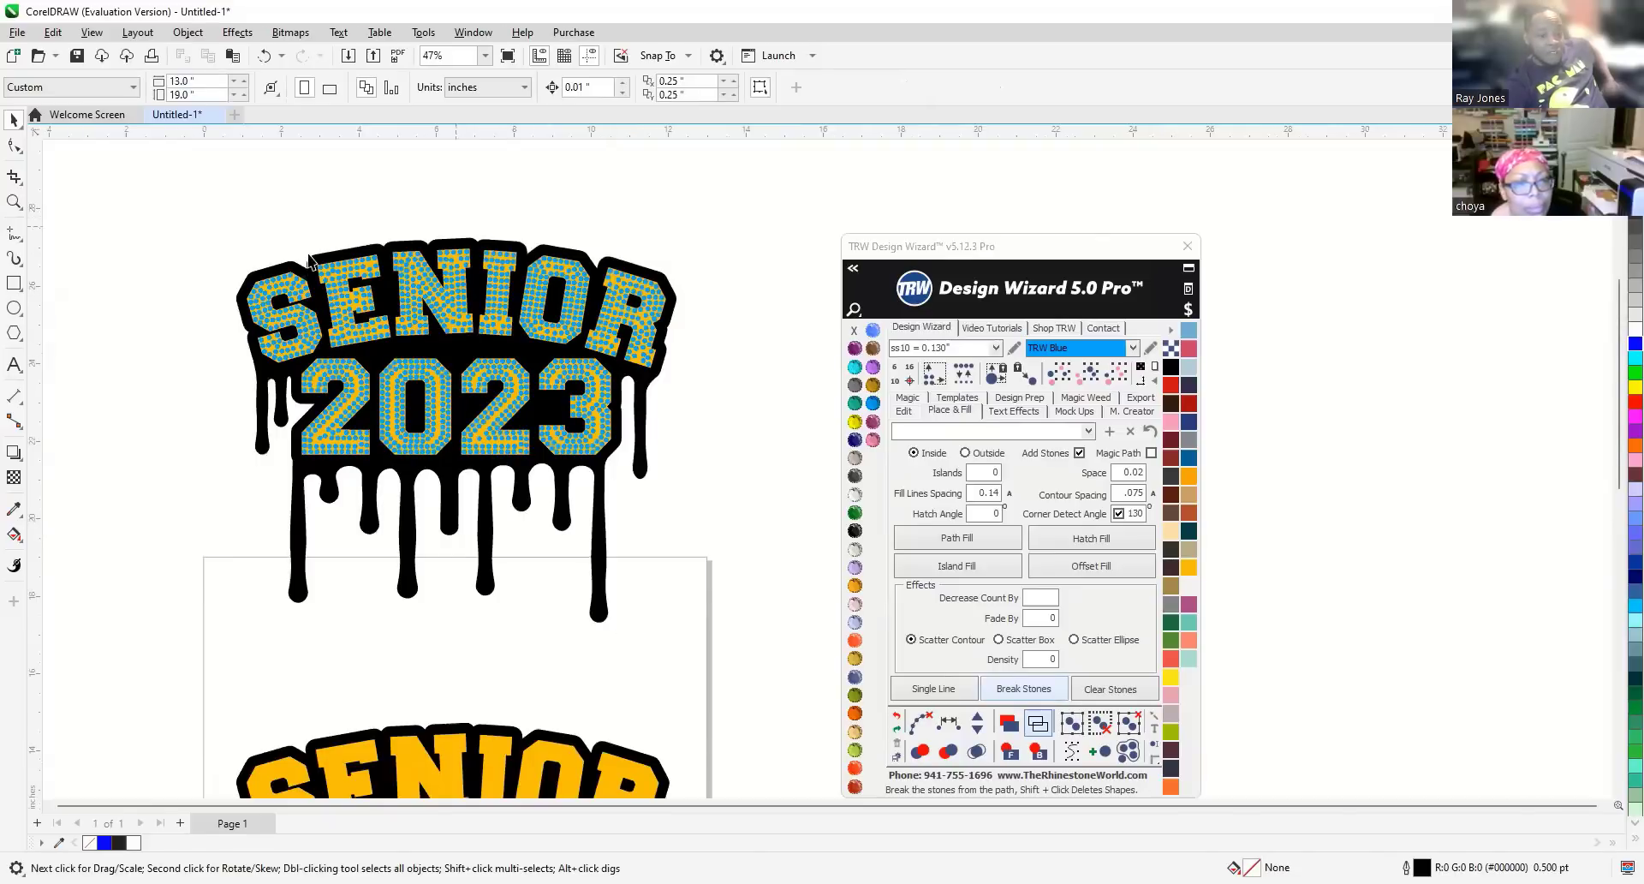
scroll(268, 296, "up", 1)
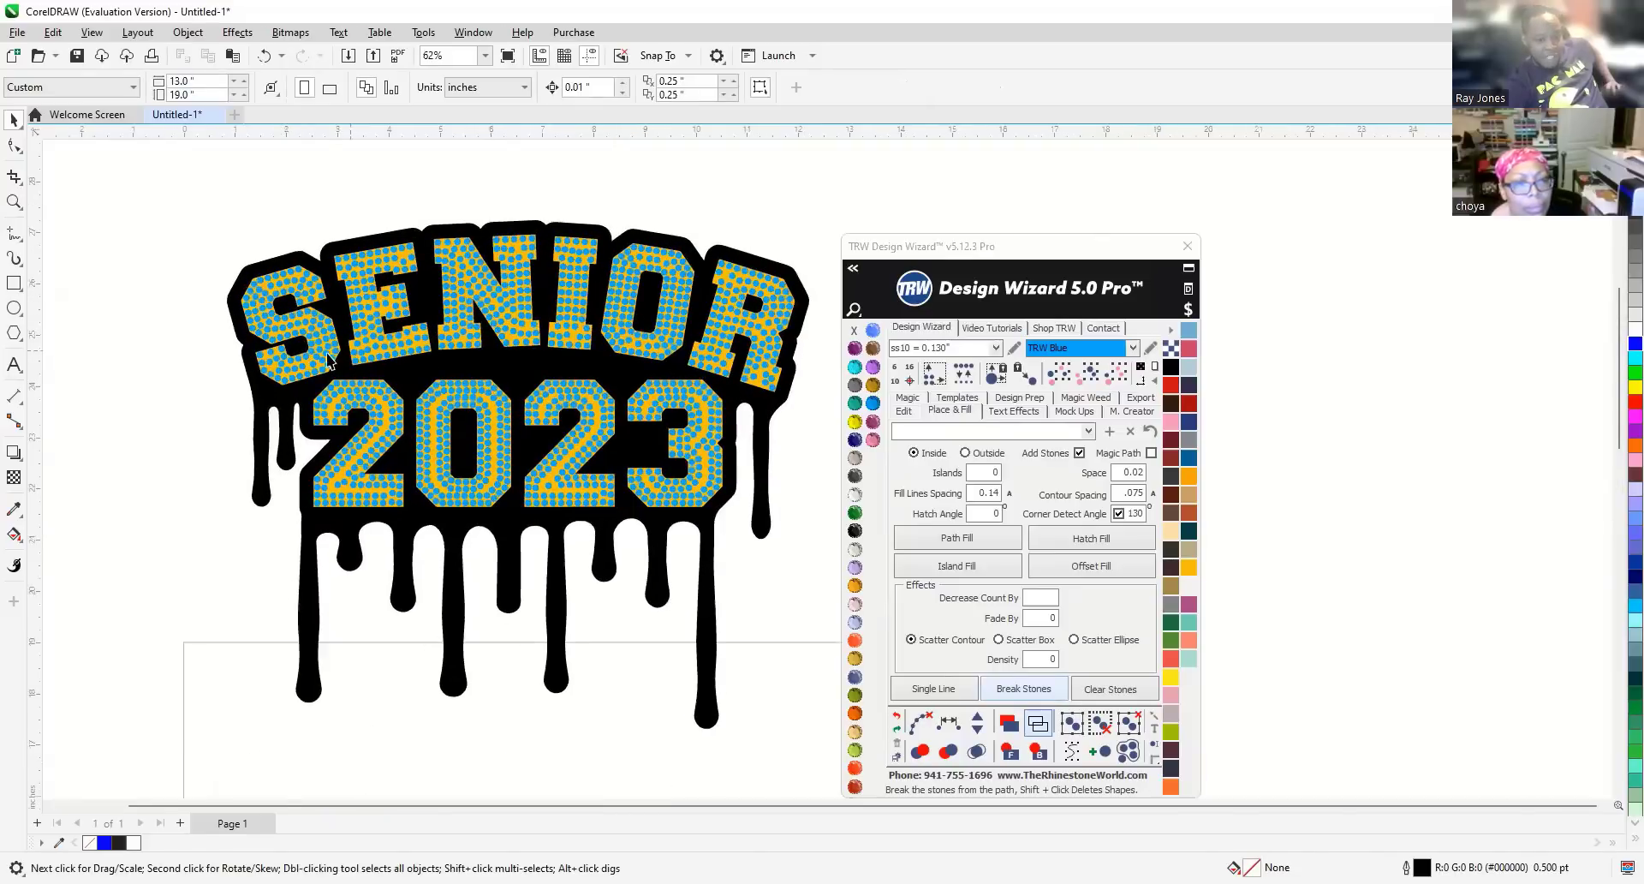
scroll(330, 360, "up", 3)
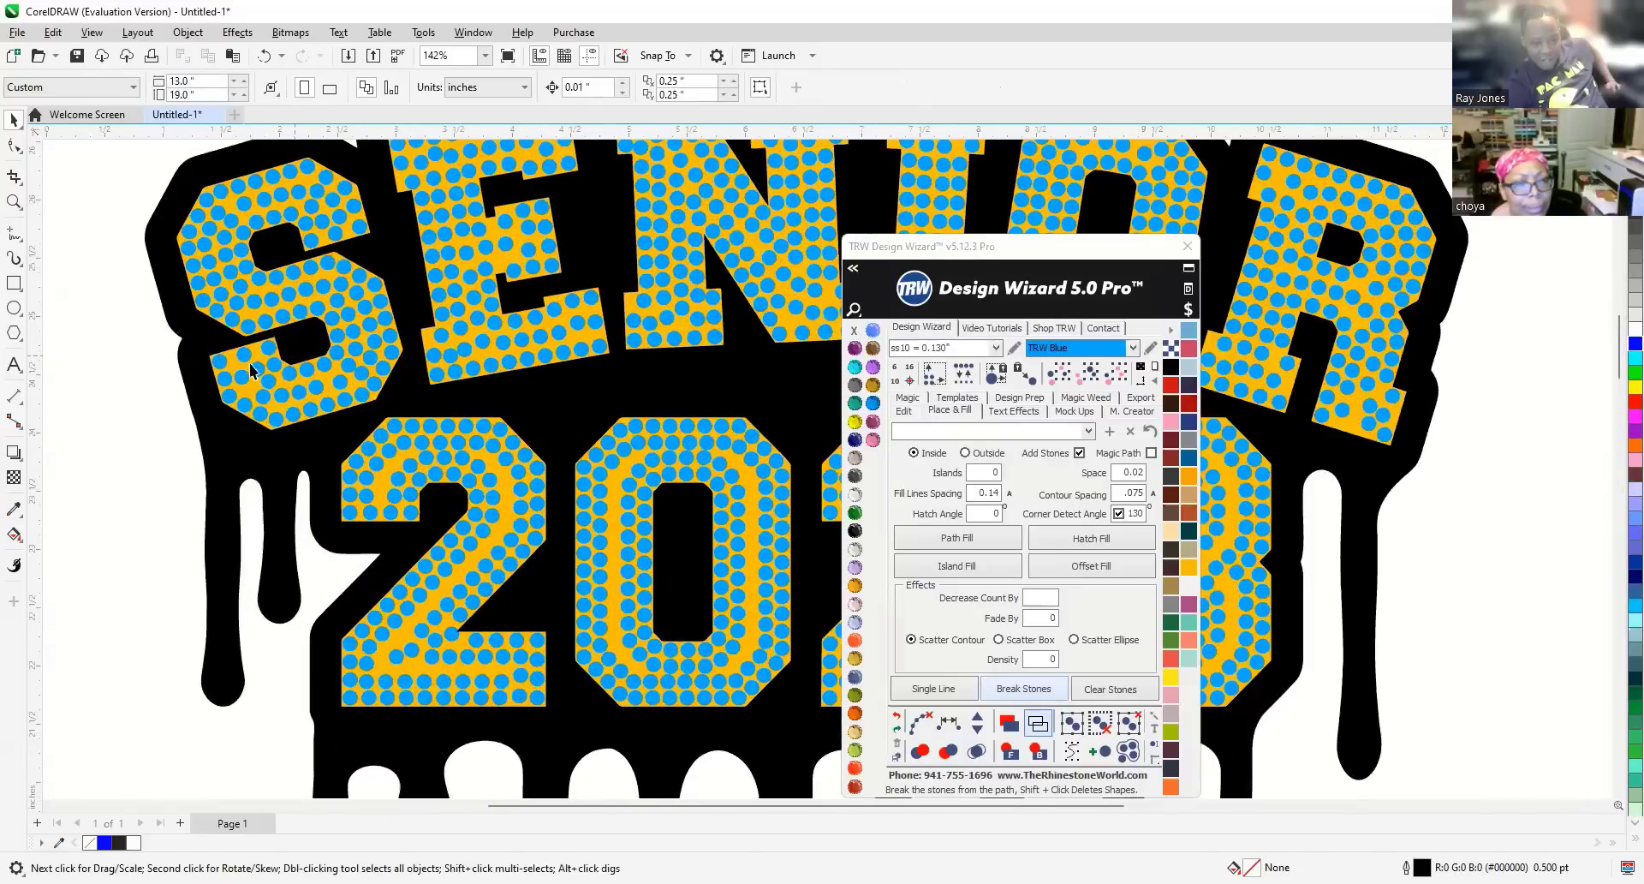
scroll(221, 368, "up", 2)
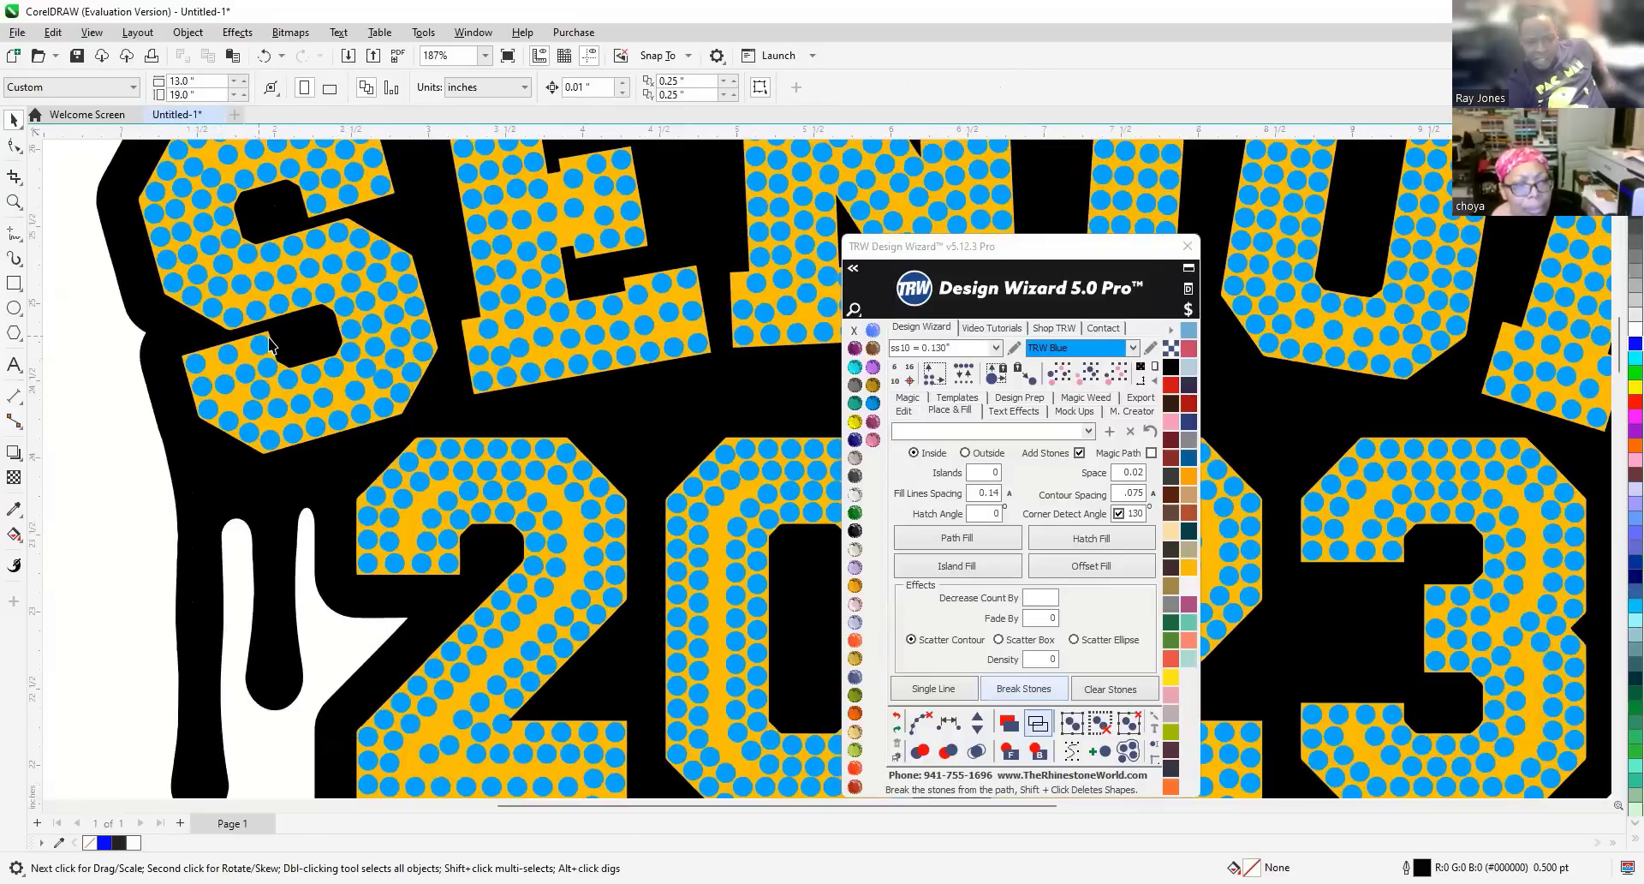
scroll(227, 381, "up", 3)
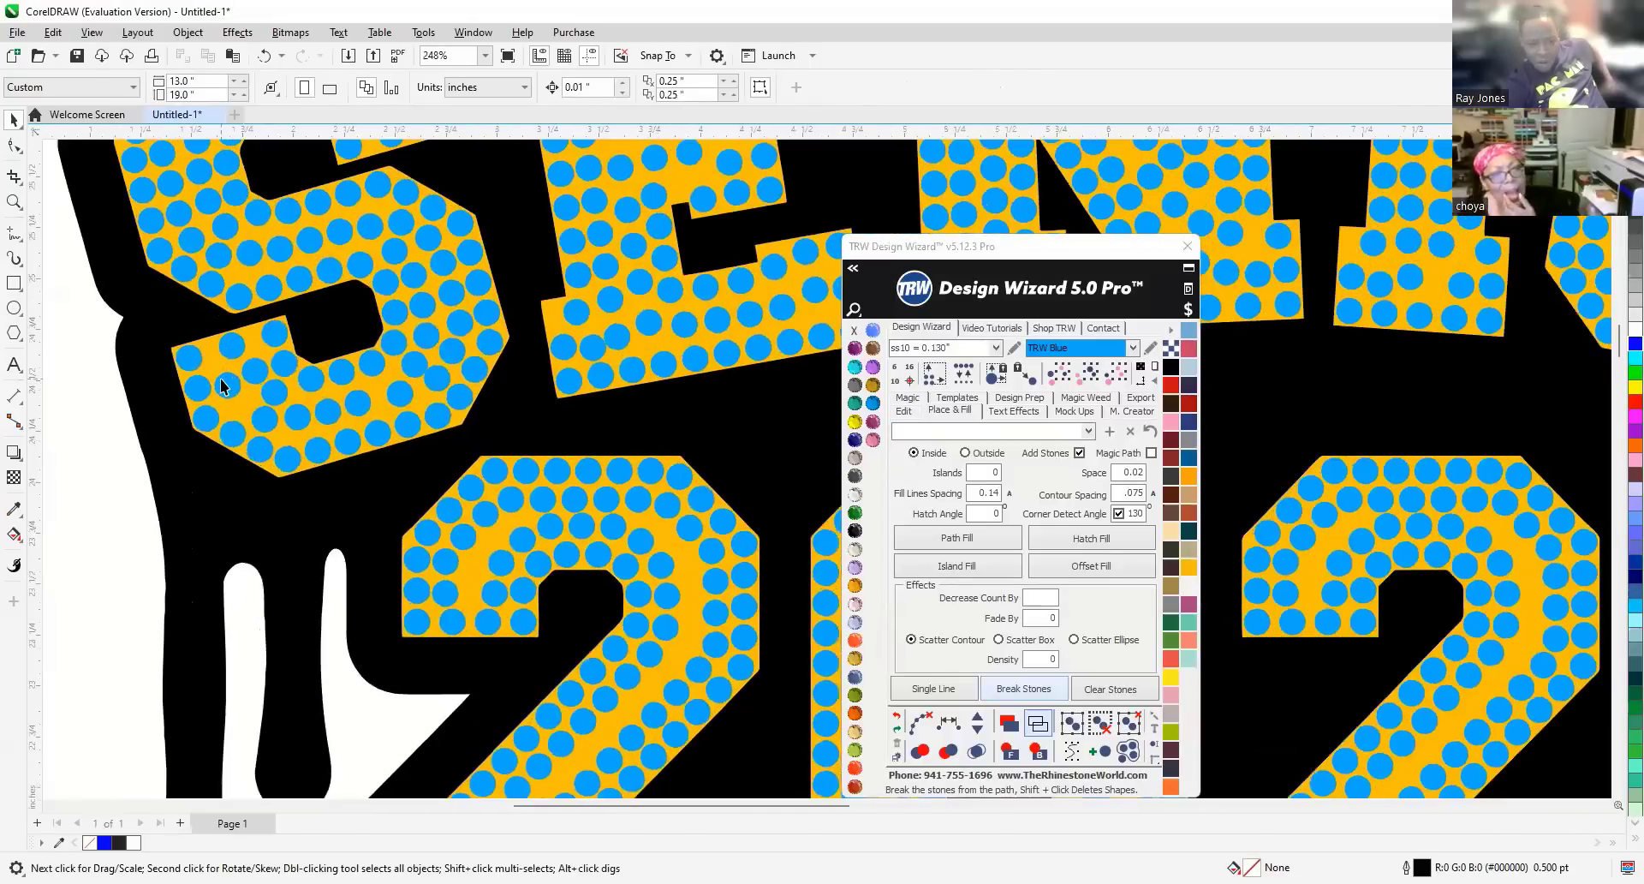
scroll(221, 387, "up", 6)
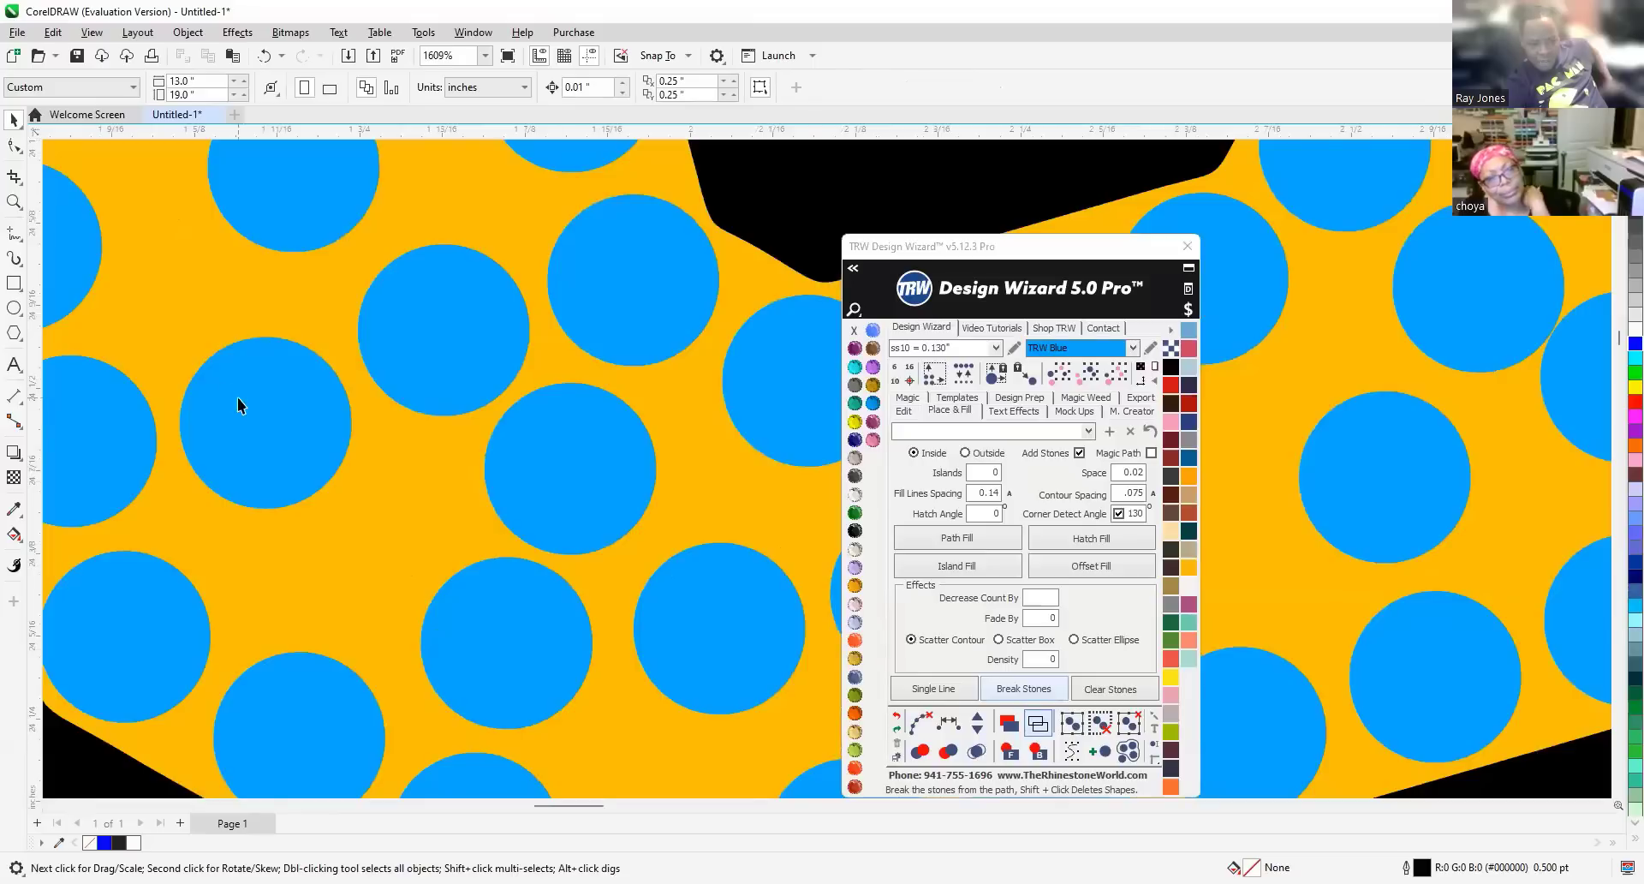
left_click(239, 377)
mouse_move(238, 371)
left_mouse_down()
mouse_move(244, 339)
mouse_move(208, 336)
mouse_move(229, 347)
left_mouse_up()
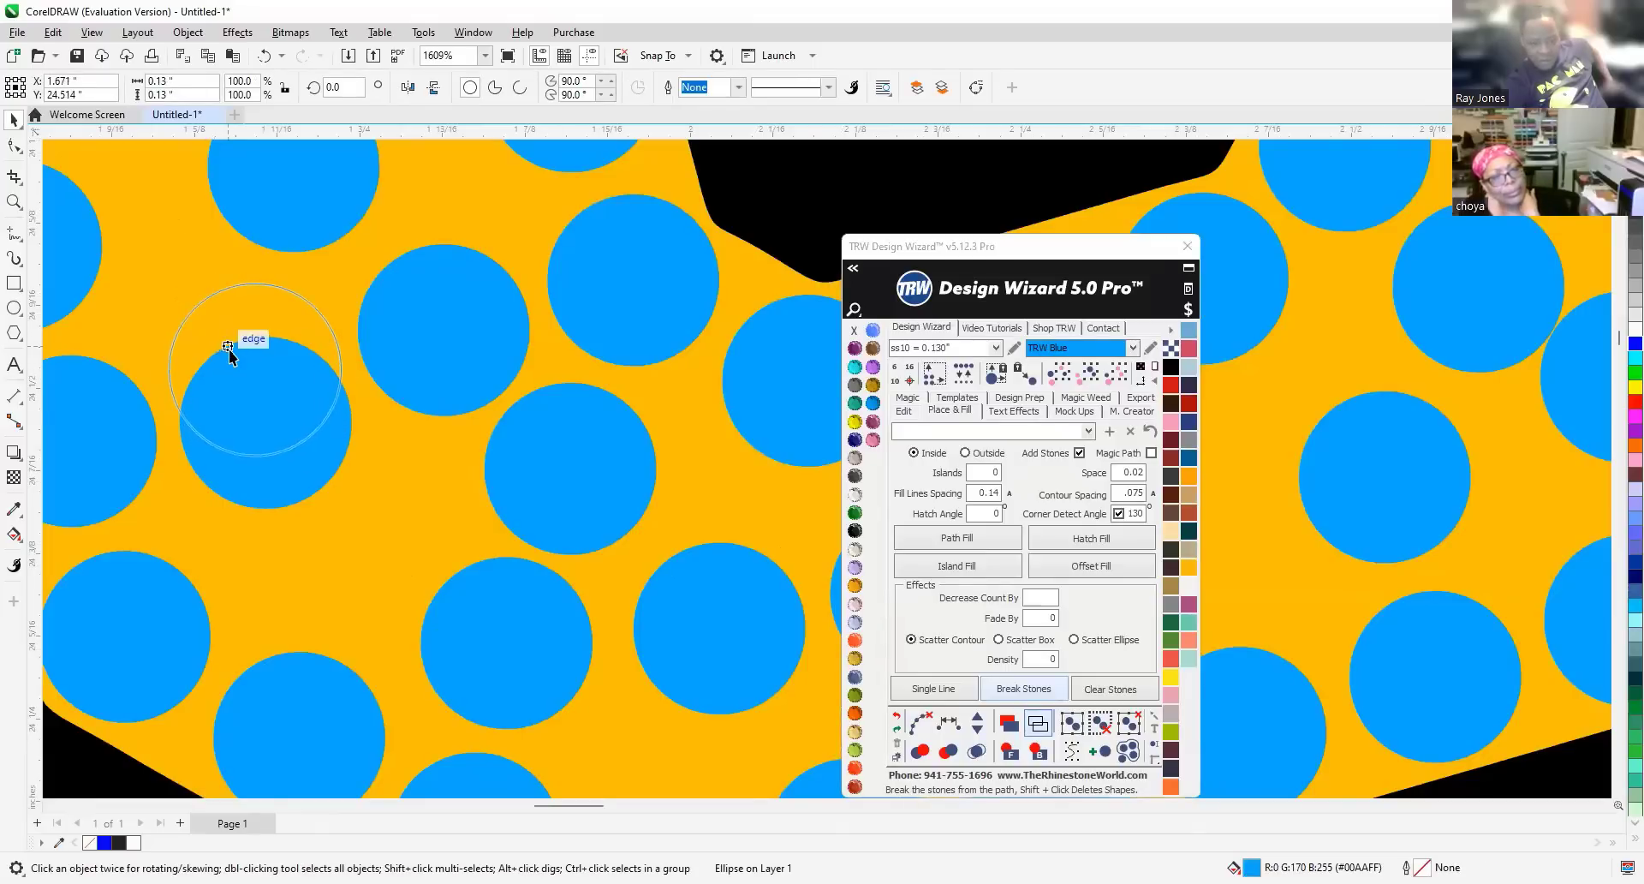
left_click_drag(229, 383, 262, 396)
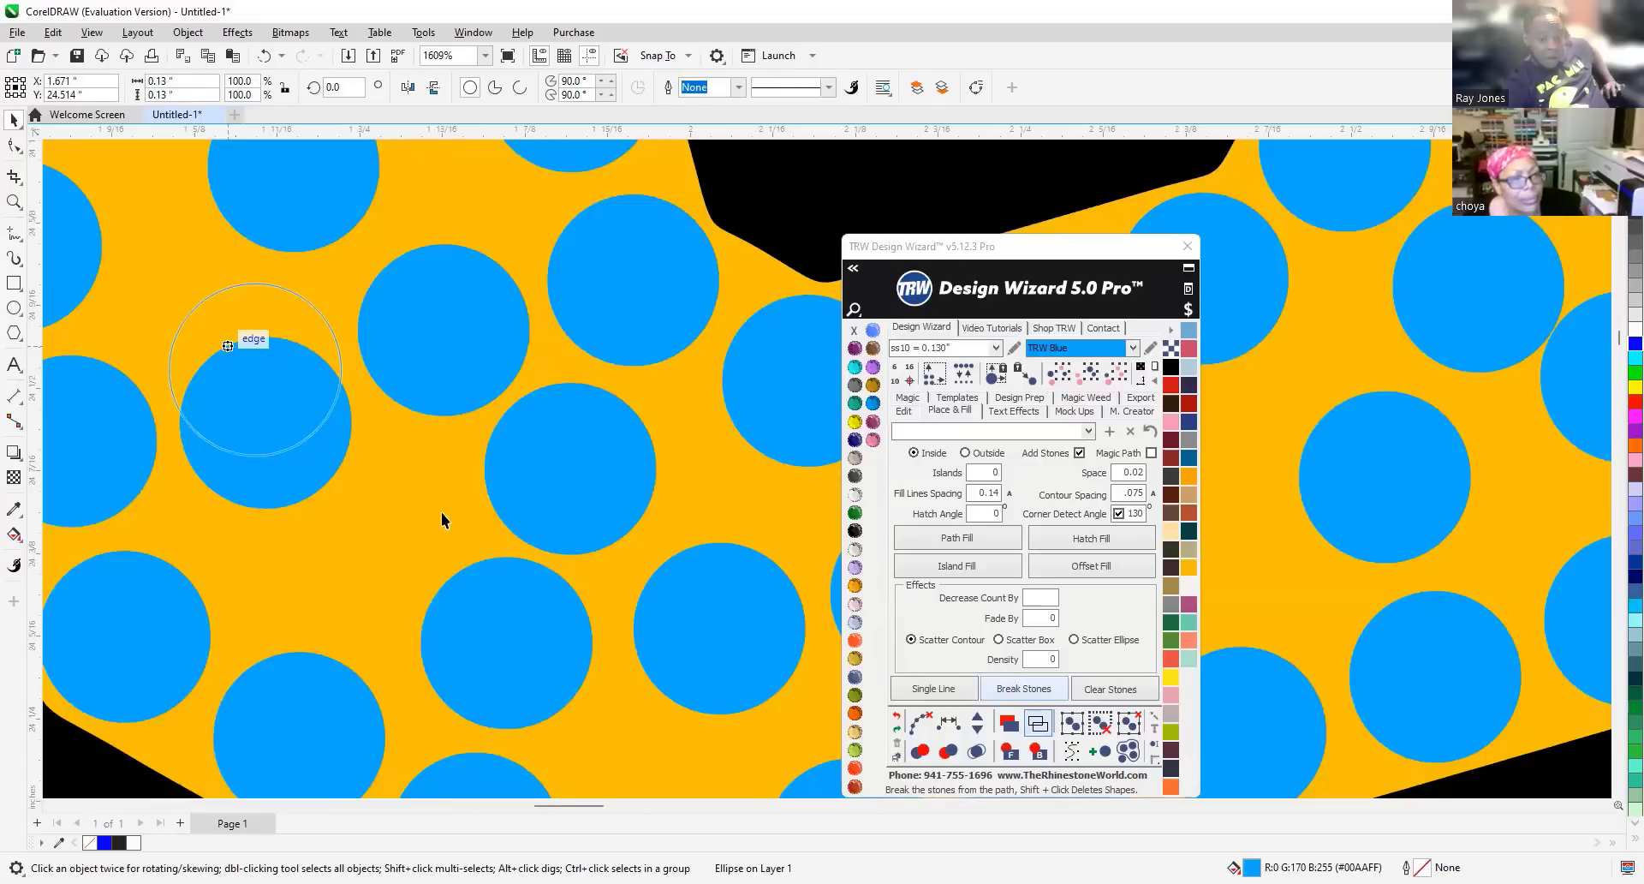
Drag that stone down and right to even its spacing, then zoom back out.
scroll(411, 525, "up", 1)
left_click(279, 488)
left_click_drag(245, 374, 330, 543)
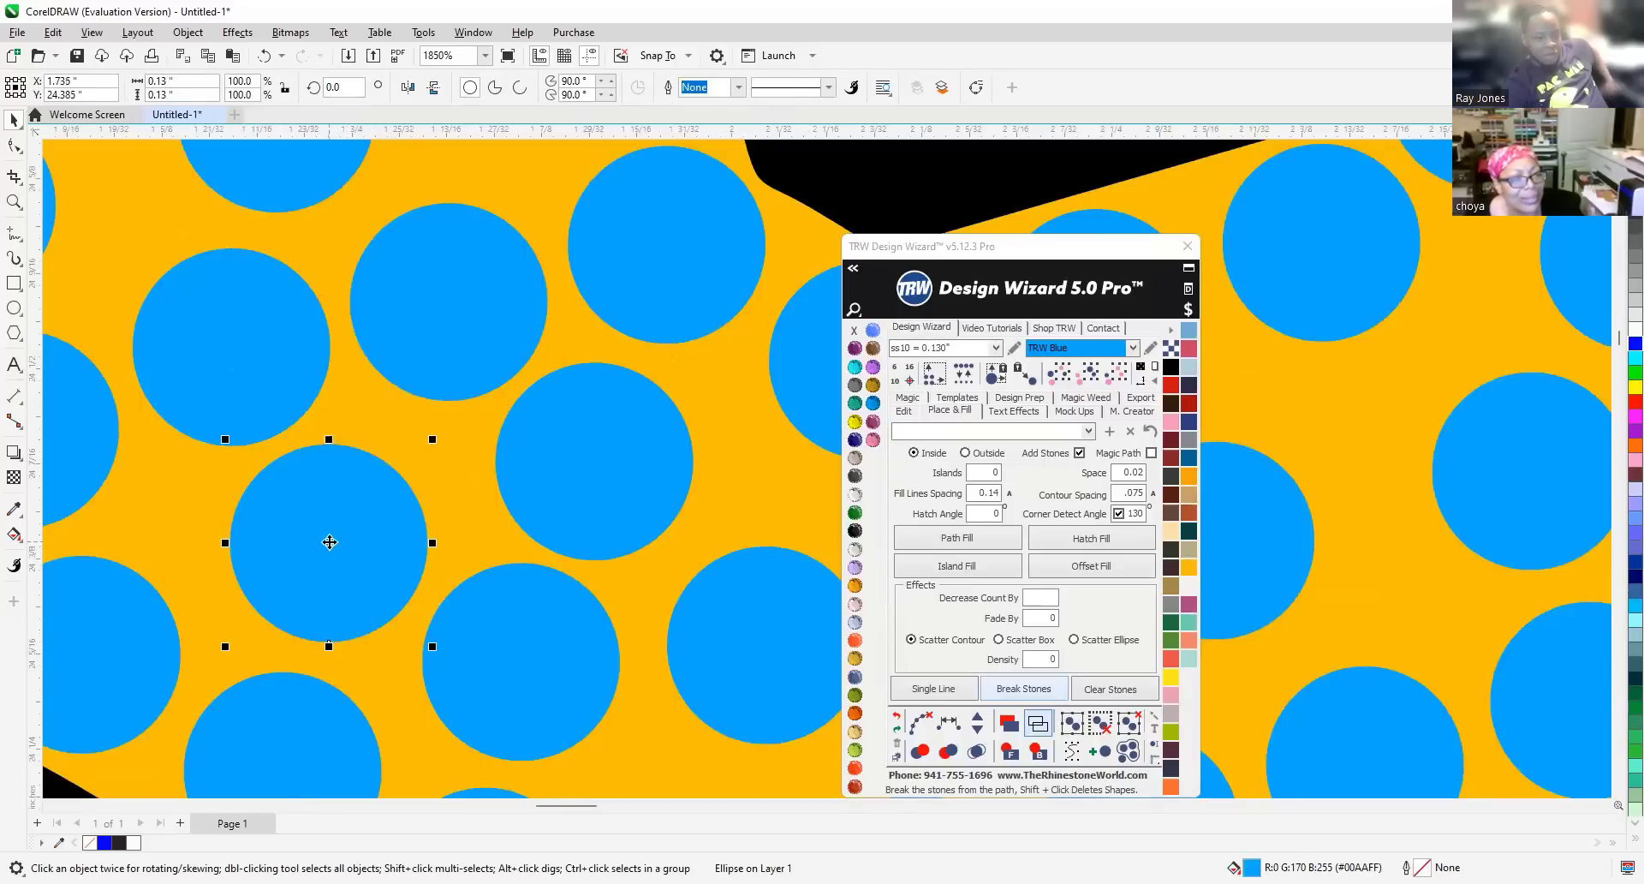
scroll(327, 538, "down", 5)
scroll(322, 506, "down", 5)
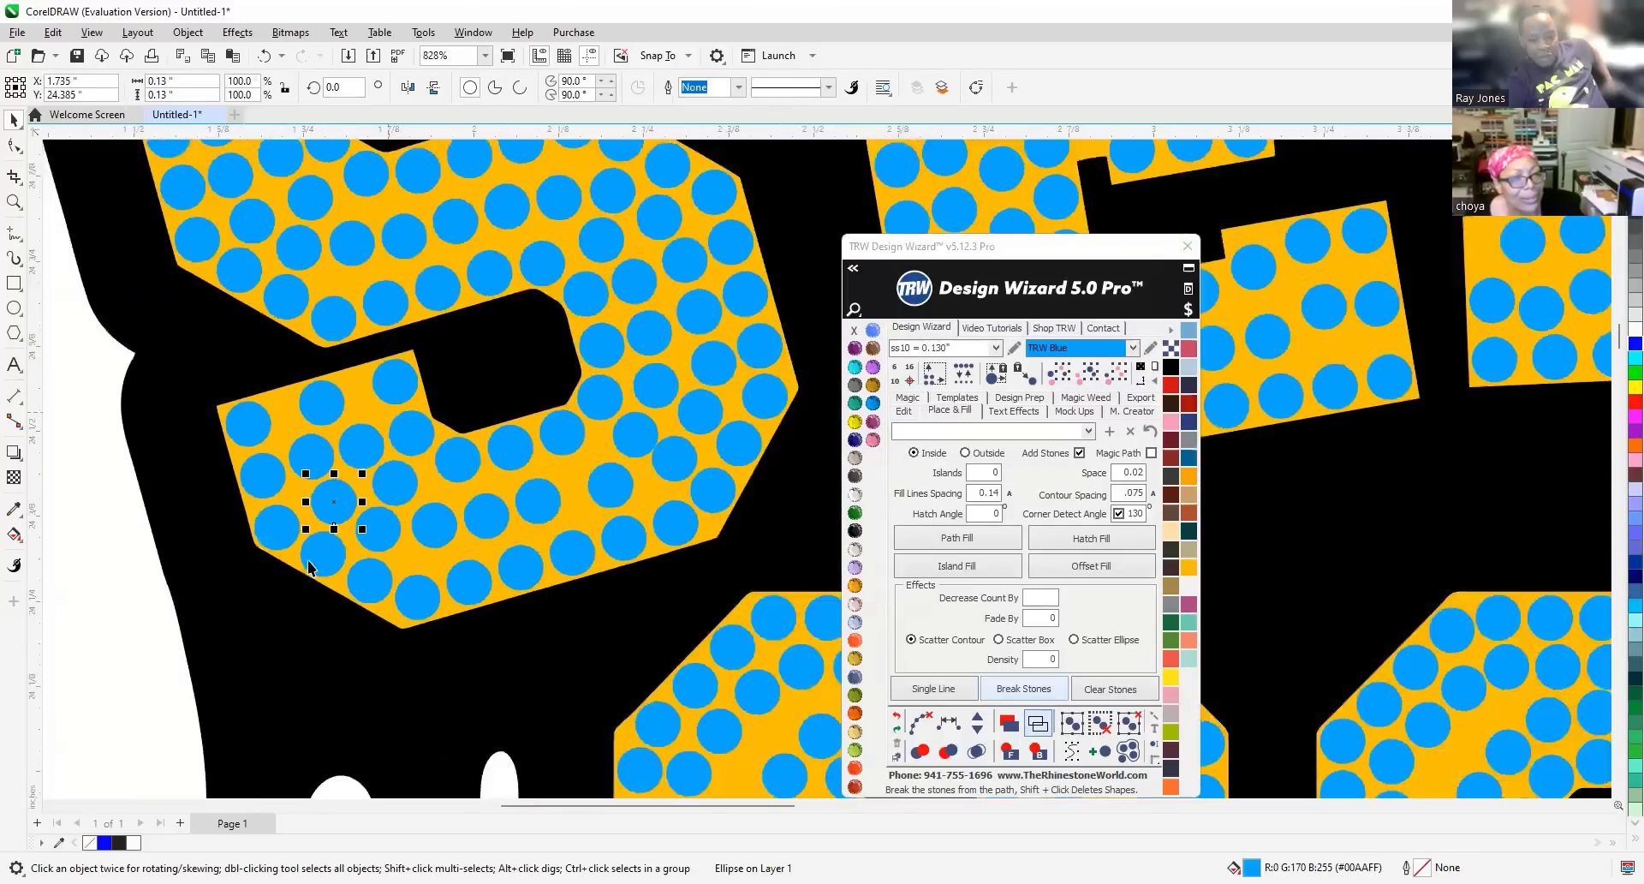
scroll(419, 561, "down", 4)
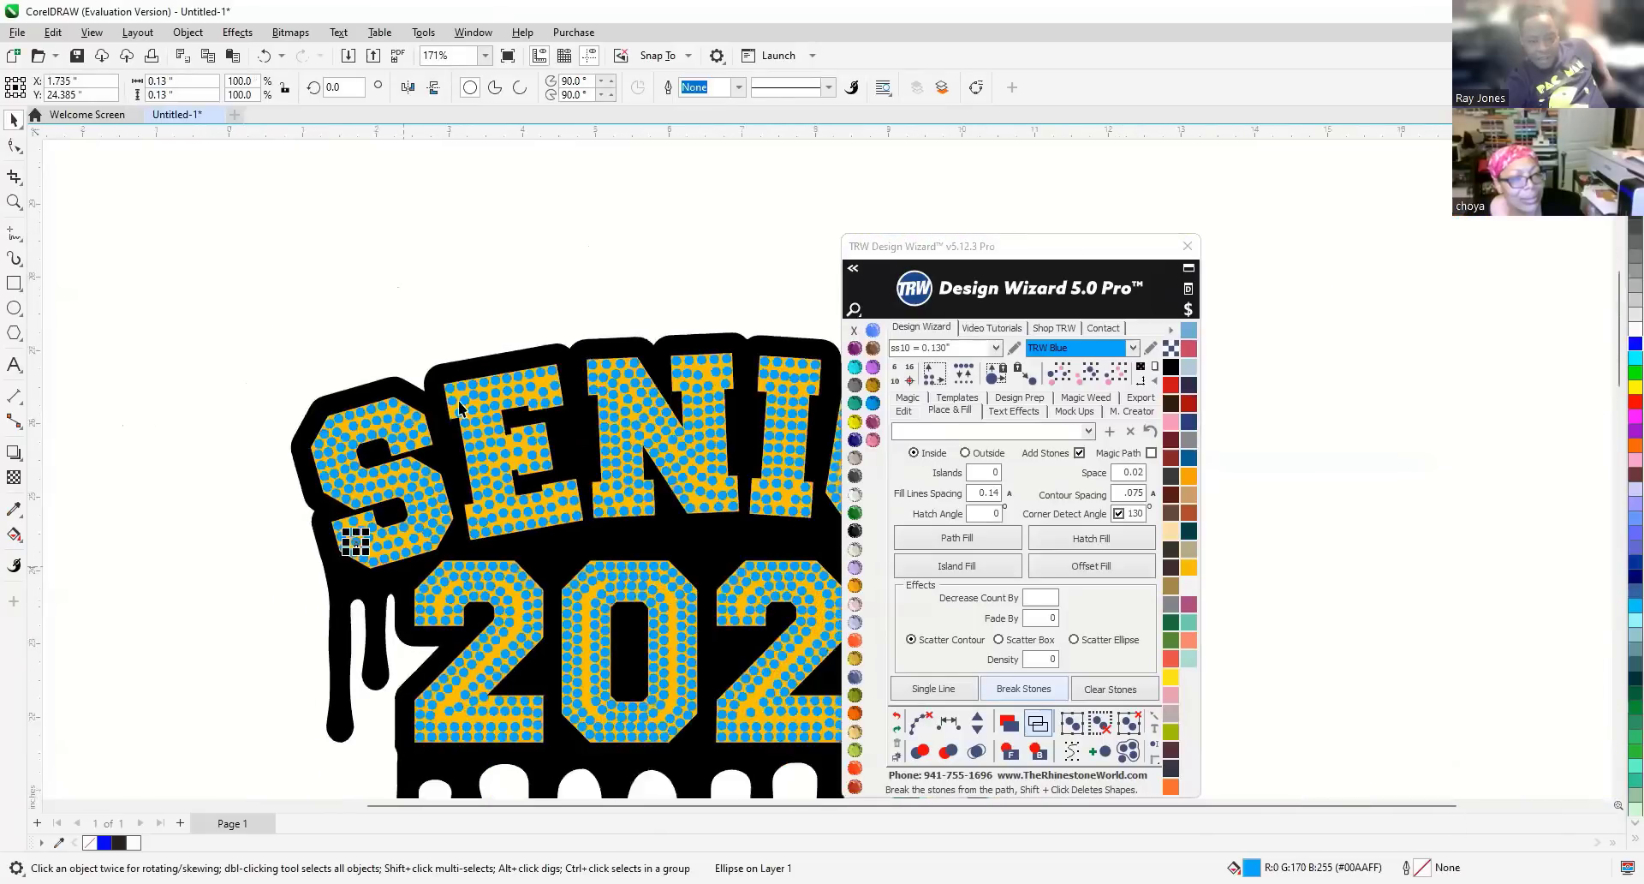
scroll(429, 477, "up", 3)
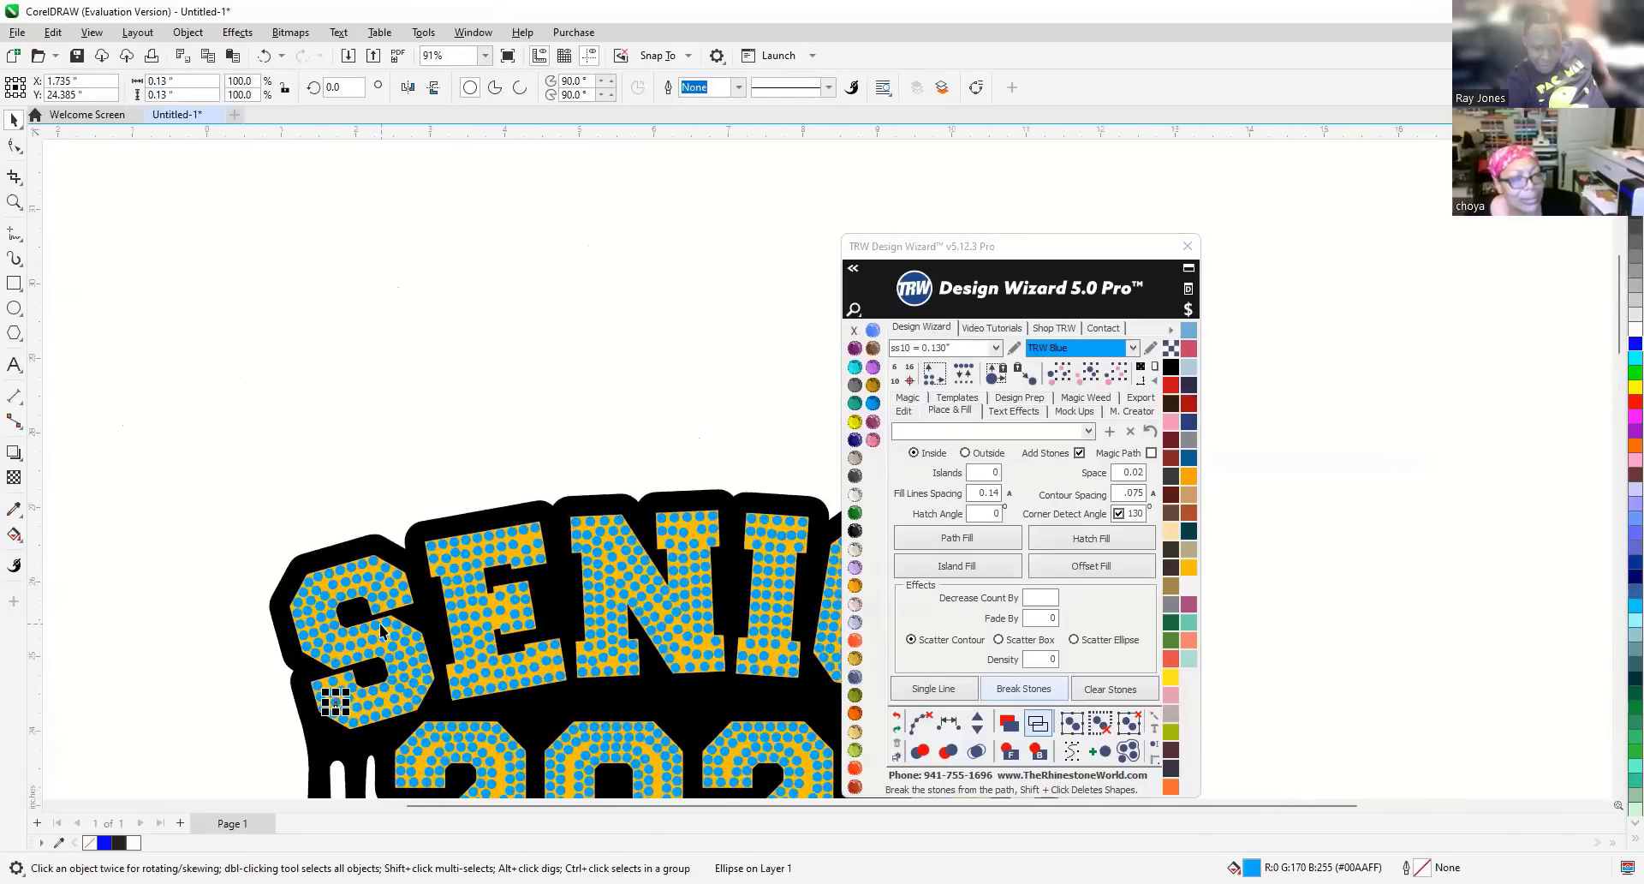
scroll(379, 623, "up", 2)
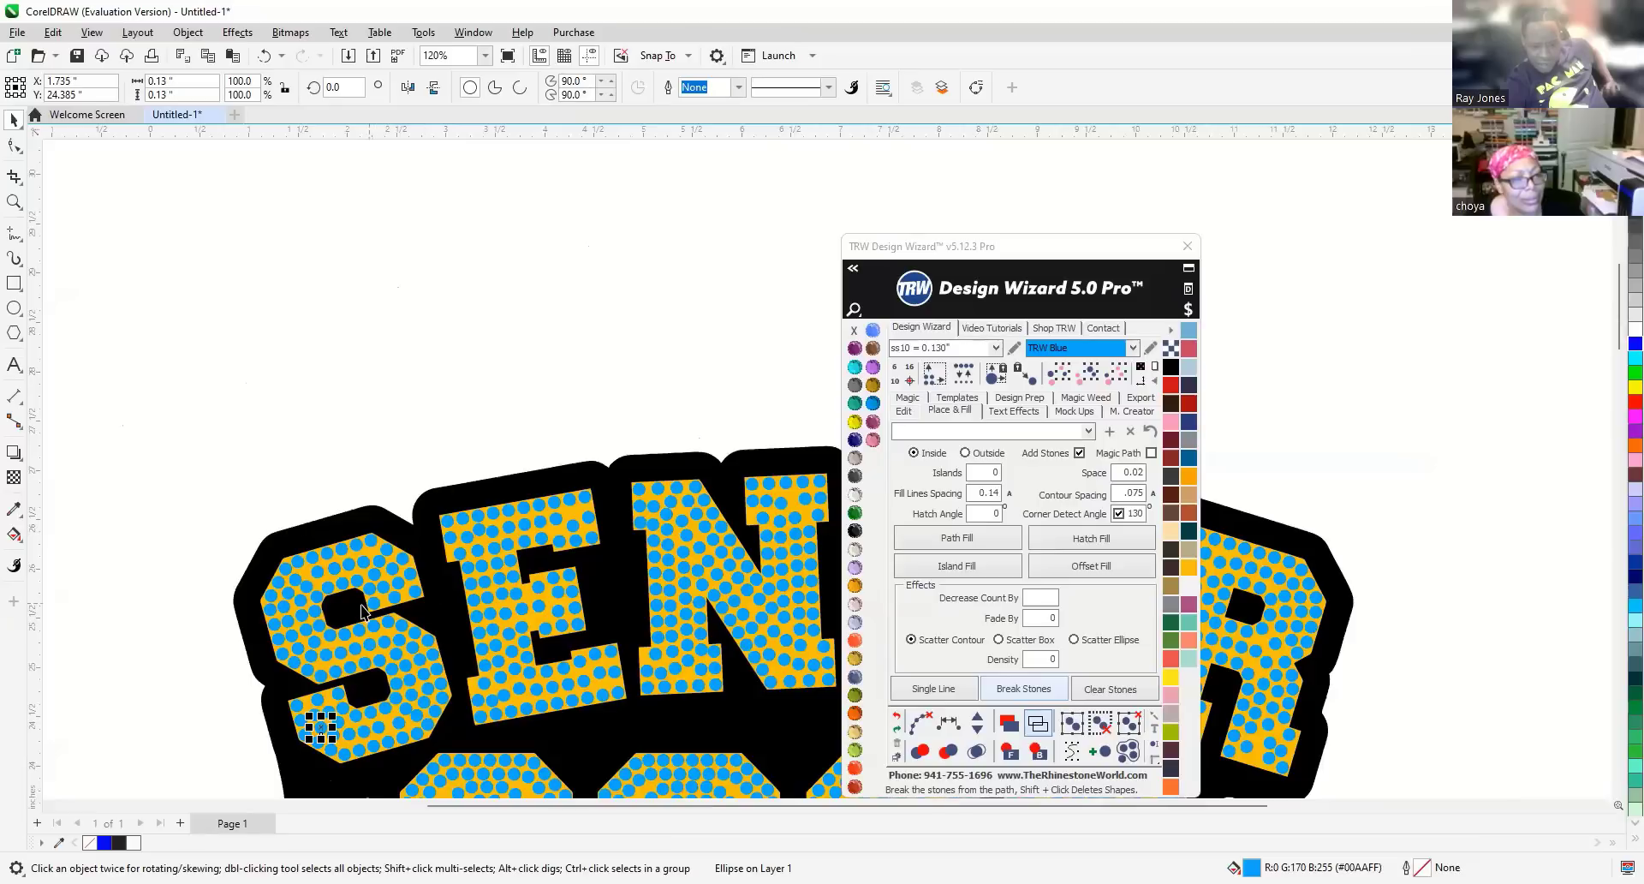
scroll(408, 609, "up", 1)
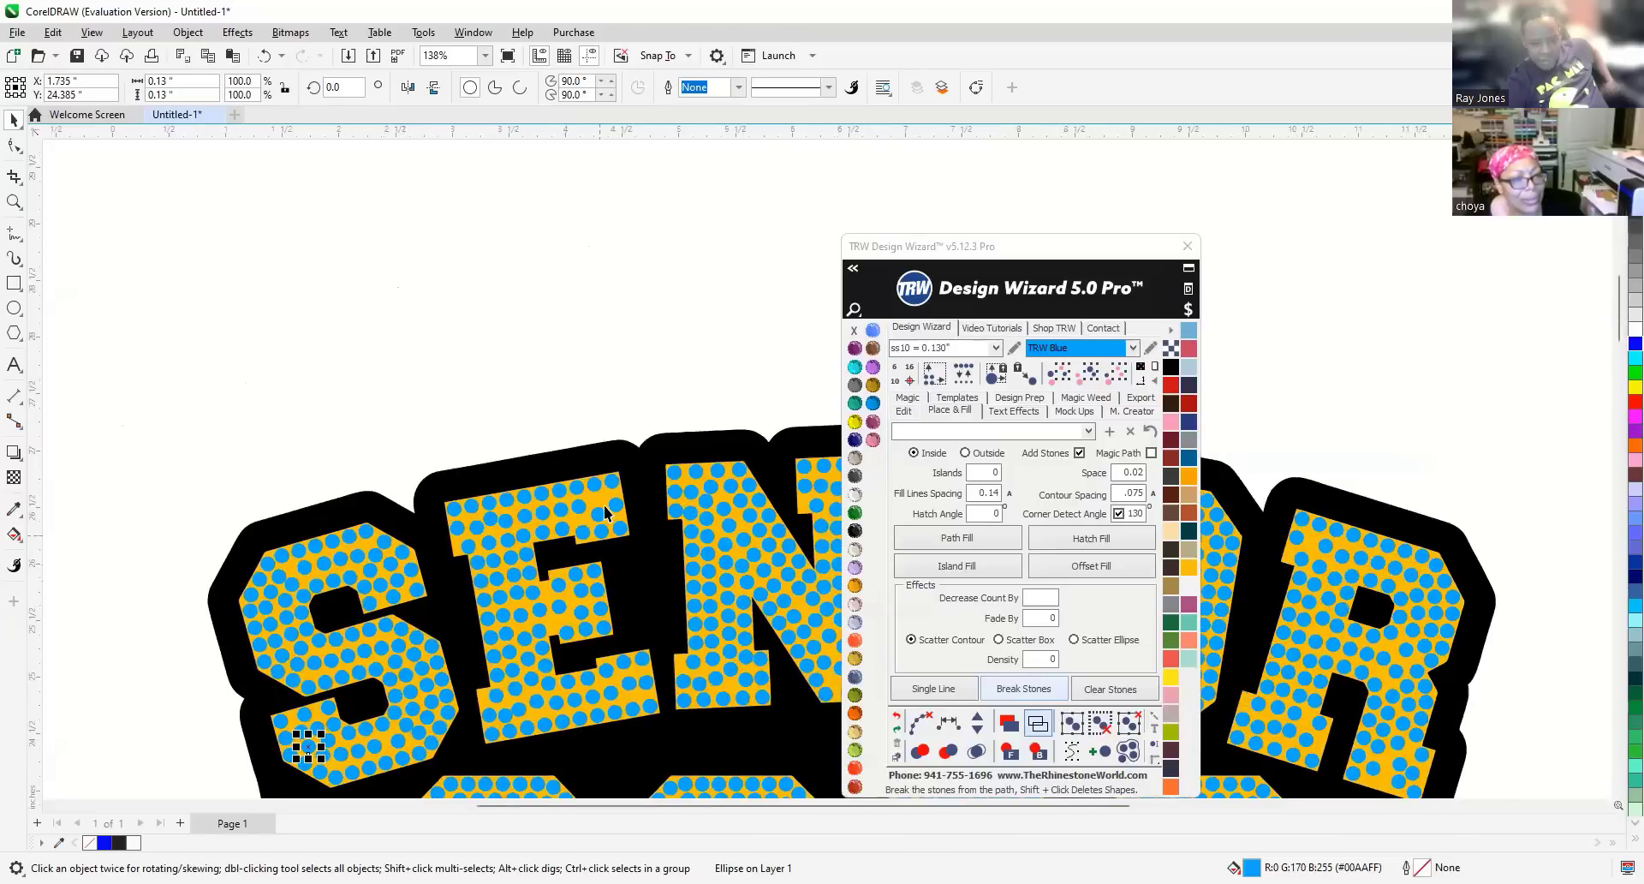
scroll(605, 512, "up", 3)
Respace a trio of stones in the E evenly and clear their guide path.
left_click(587, 468)
left_click(594, 514, "shift")
left_click(602, 541, "shift")
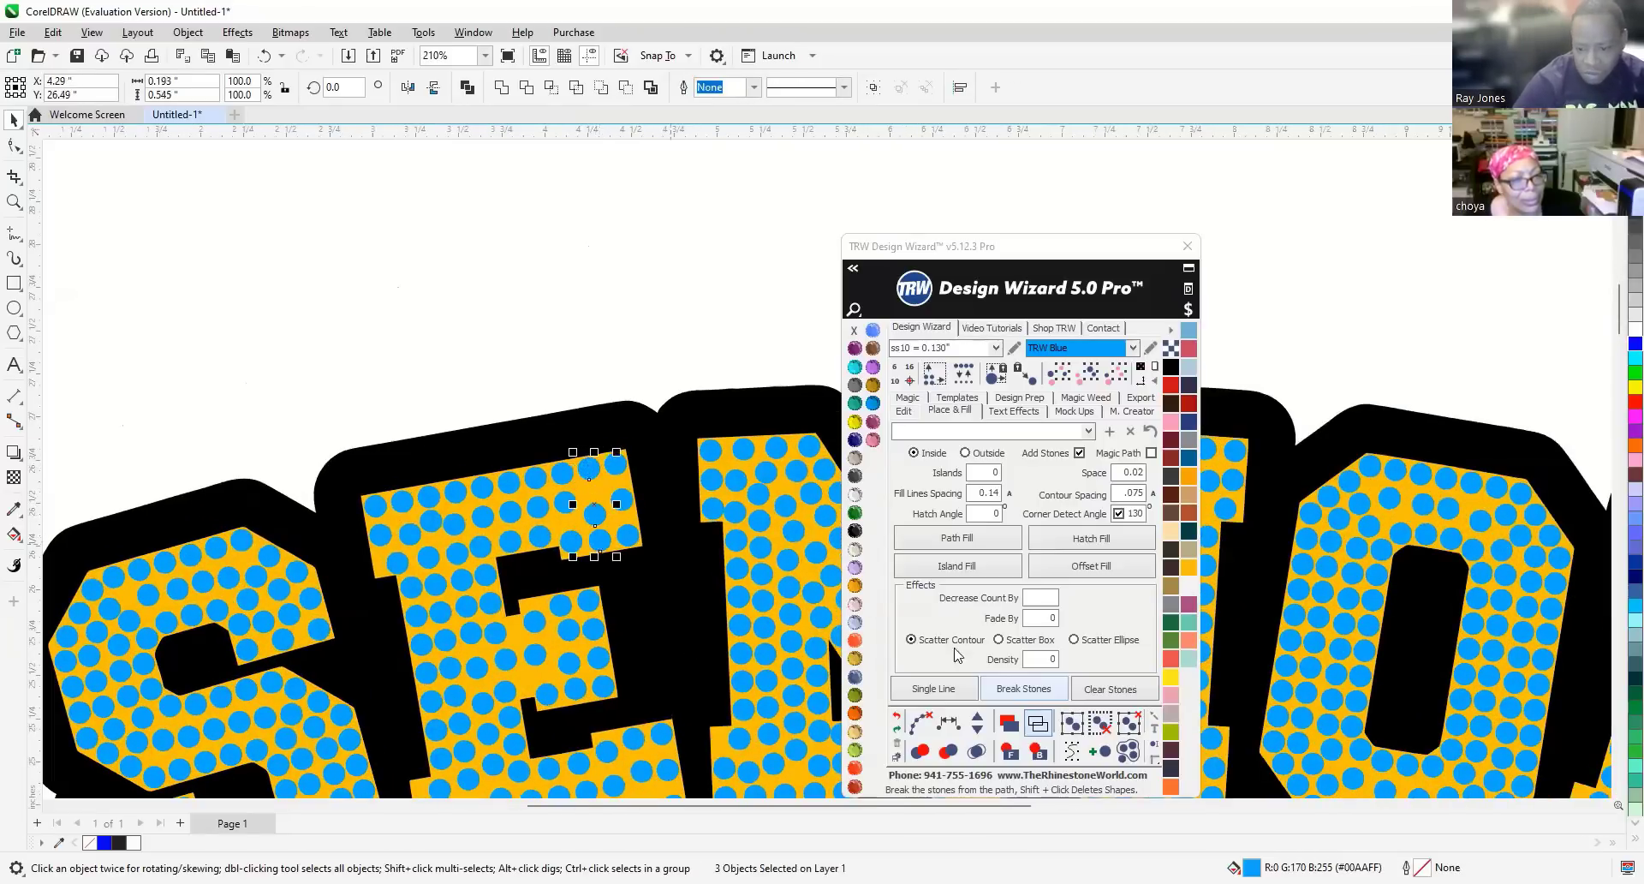
left_click(937, 729)
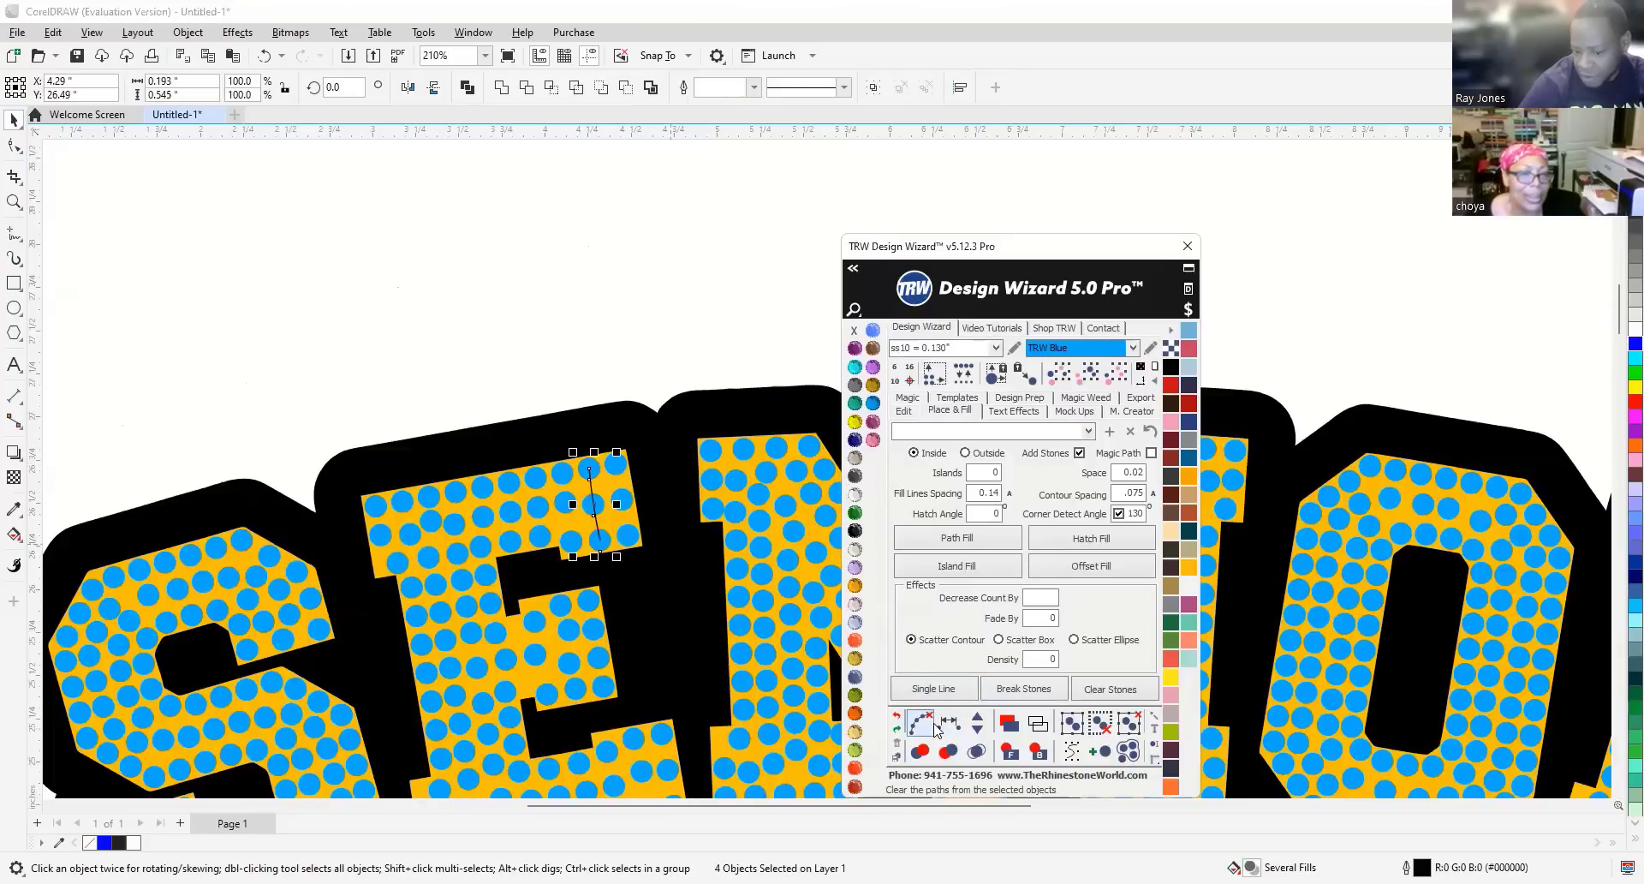
left_click(937, 728)
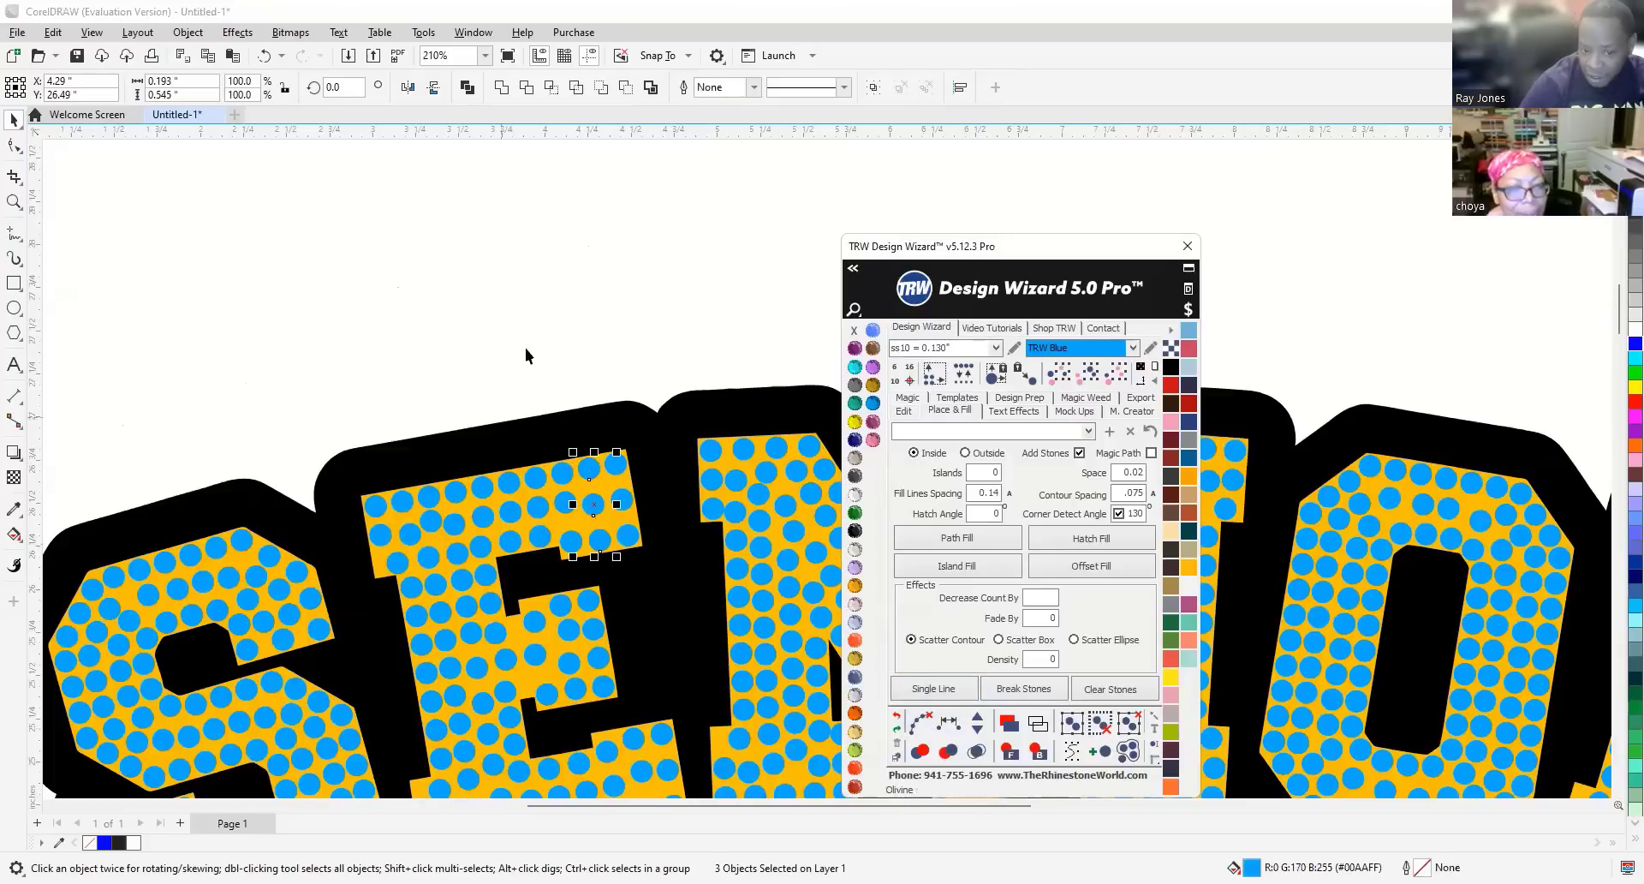
key("Escape")
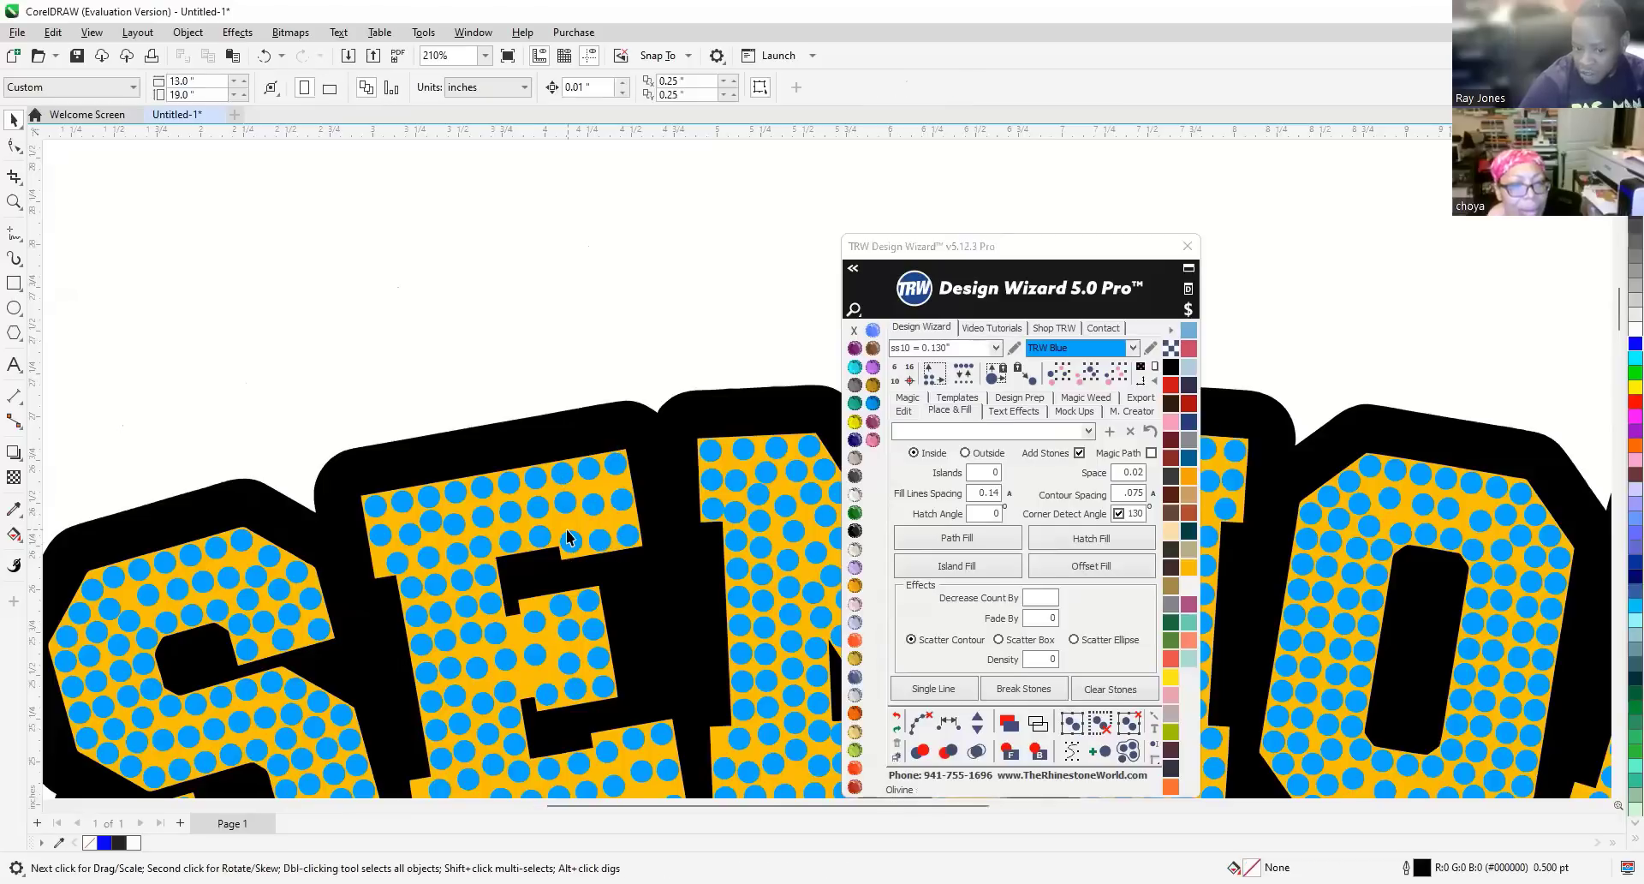
Select and inspect another blue stone on the E, then deselect it.
scroll(567, 537, "up", 1)
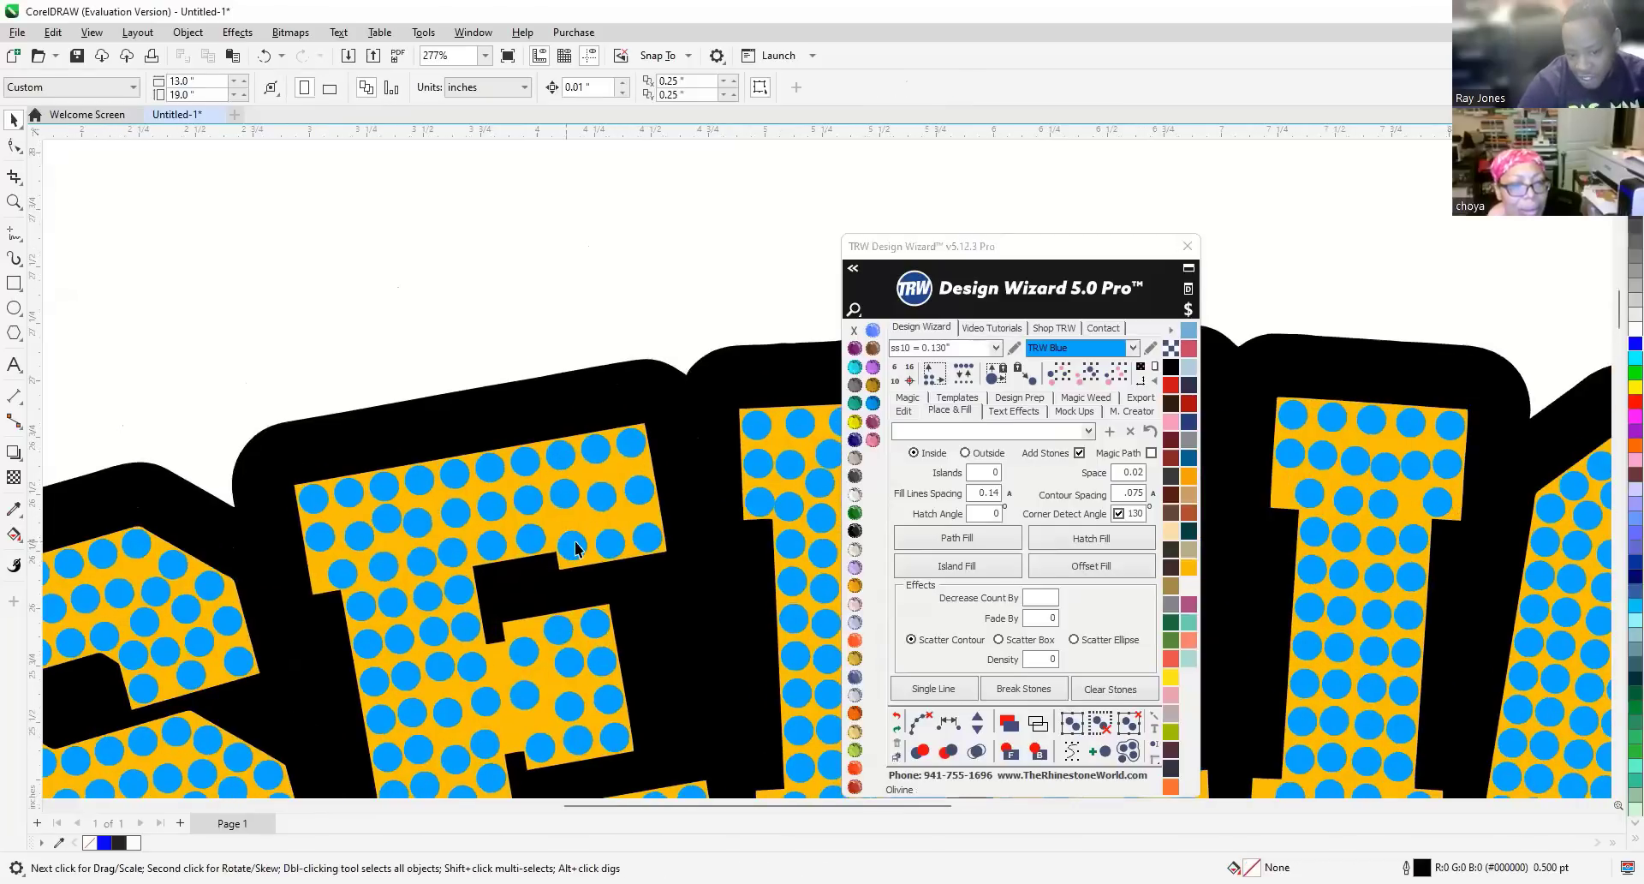
left_click(574, 546)
scroll(581, 565, "up", 2)
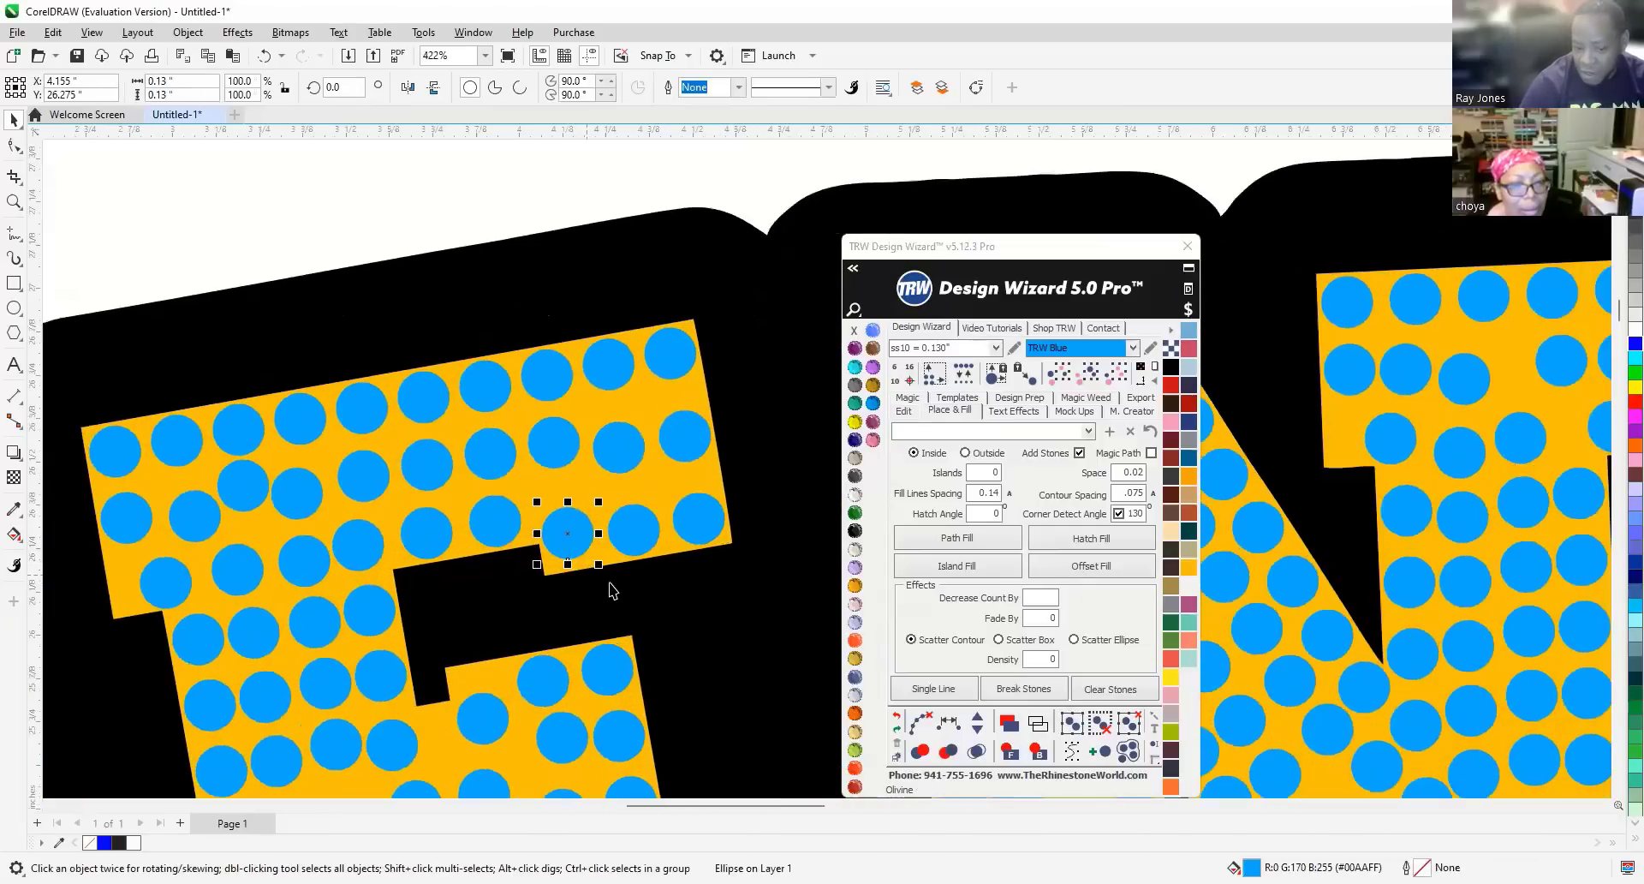
scroll(567, 477, "up", 2)
scroll(566, 479, "down", 2)
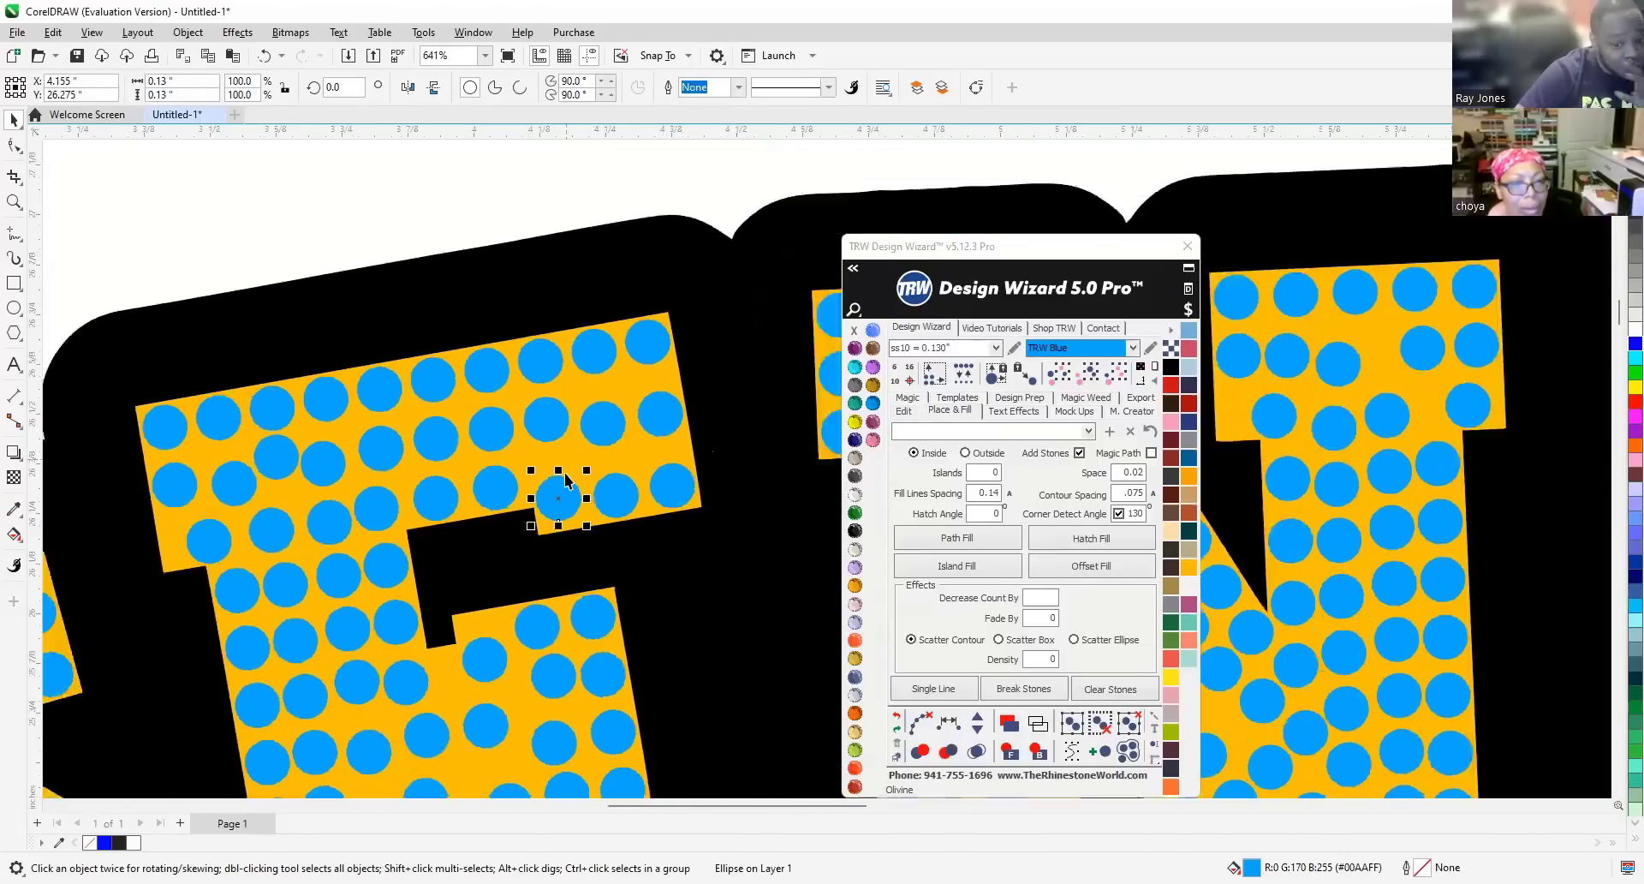
left_click(533, 254)
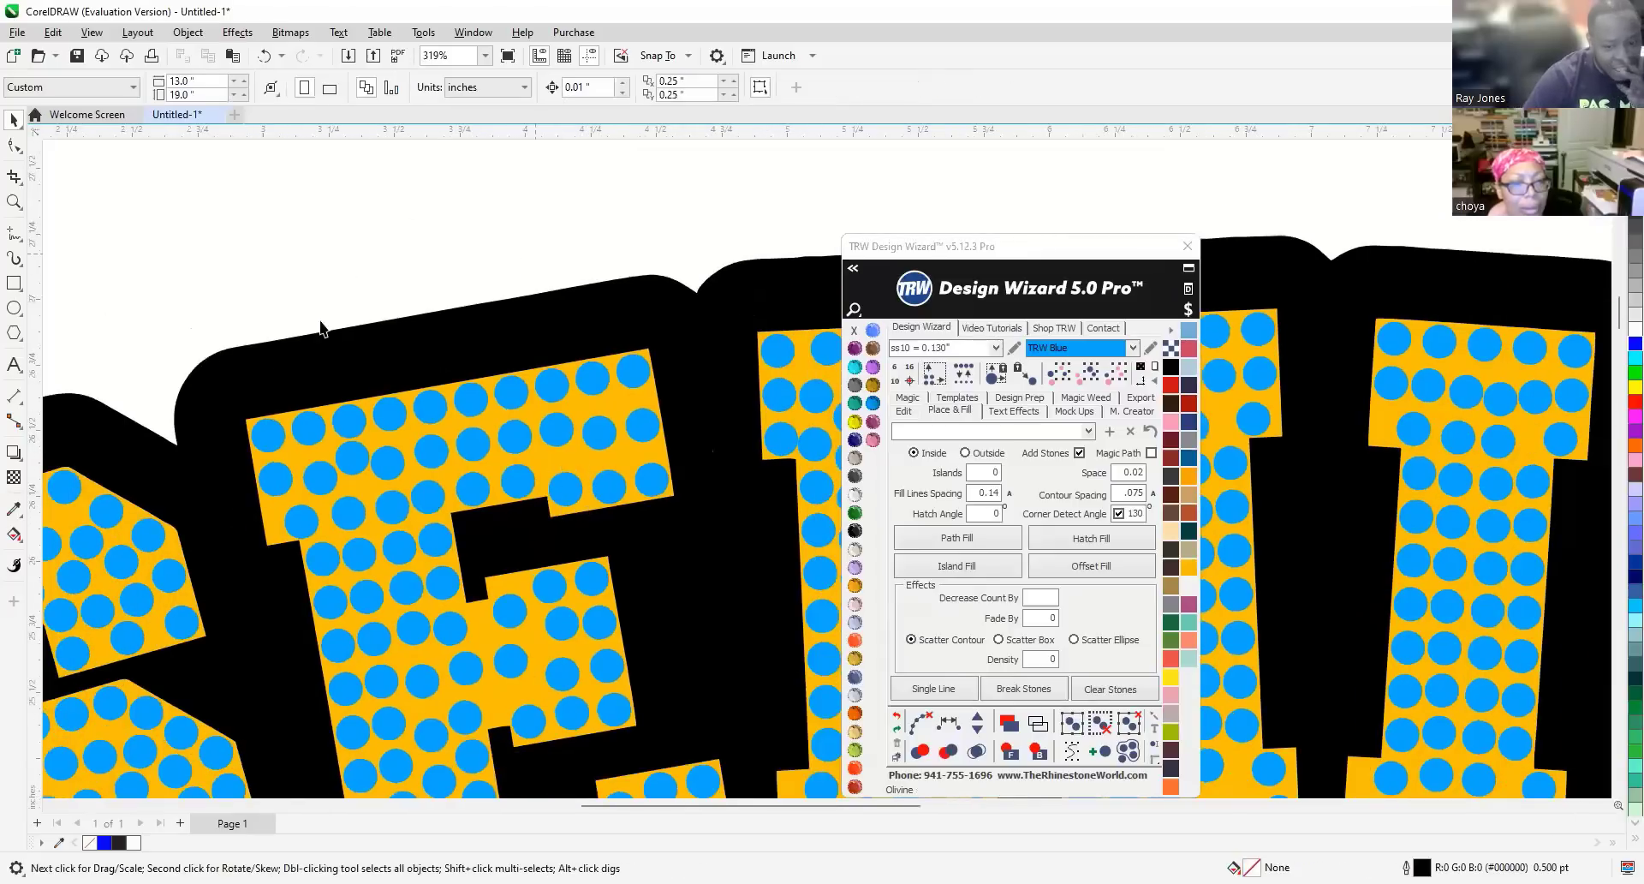
scroll(262, 364, "down", 1)
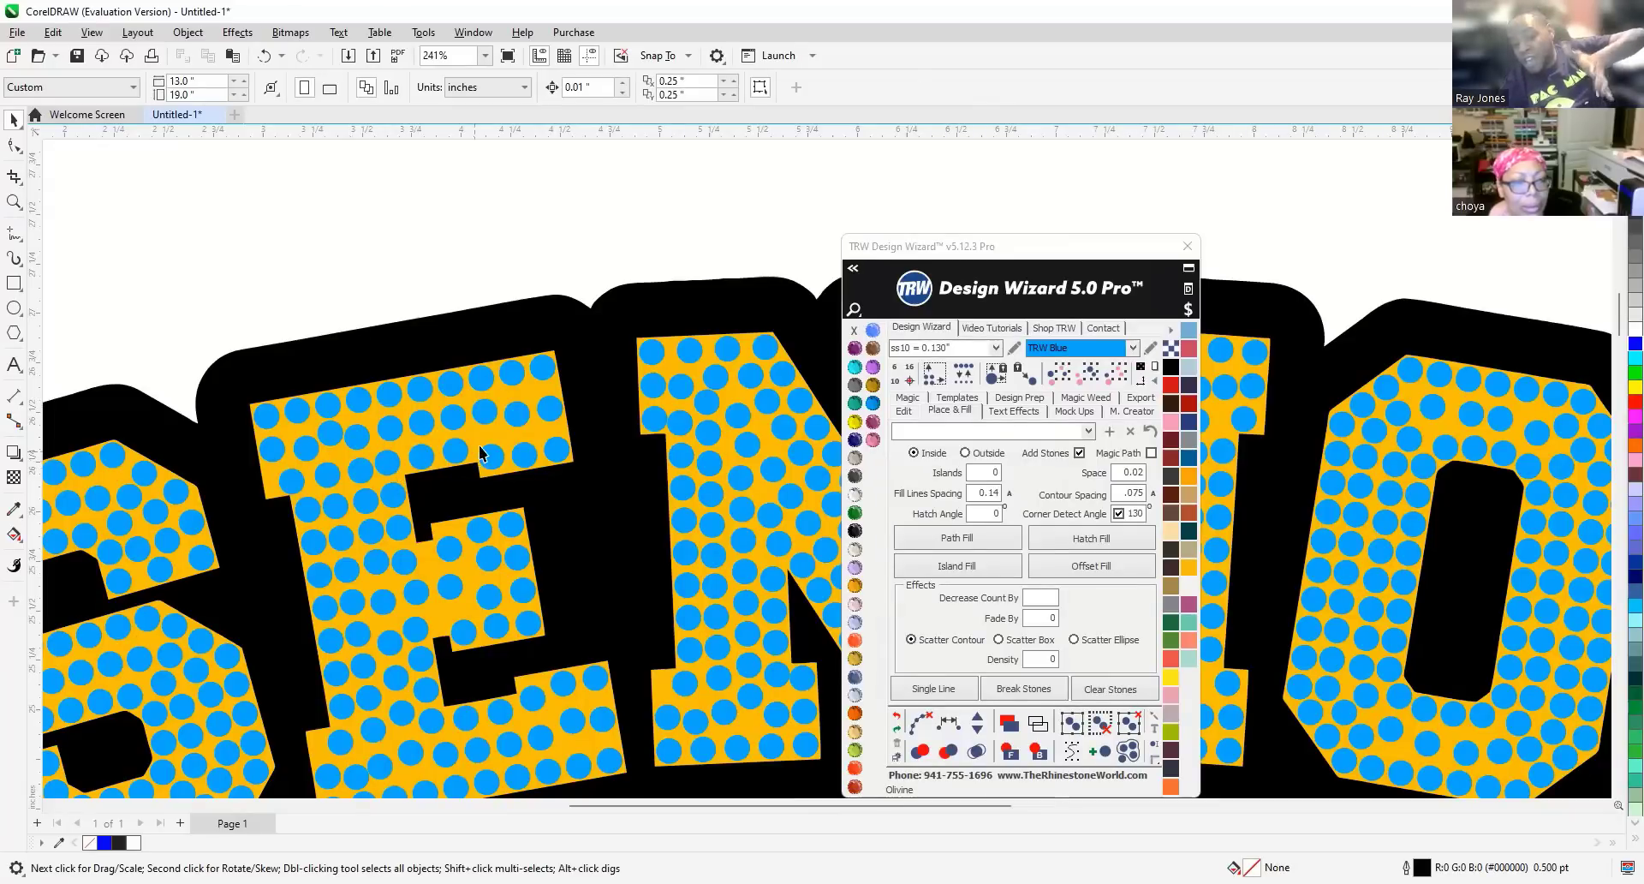
scroll(488, 452, "up", 1)
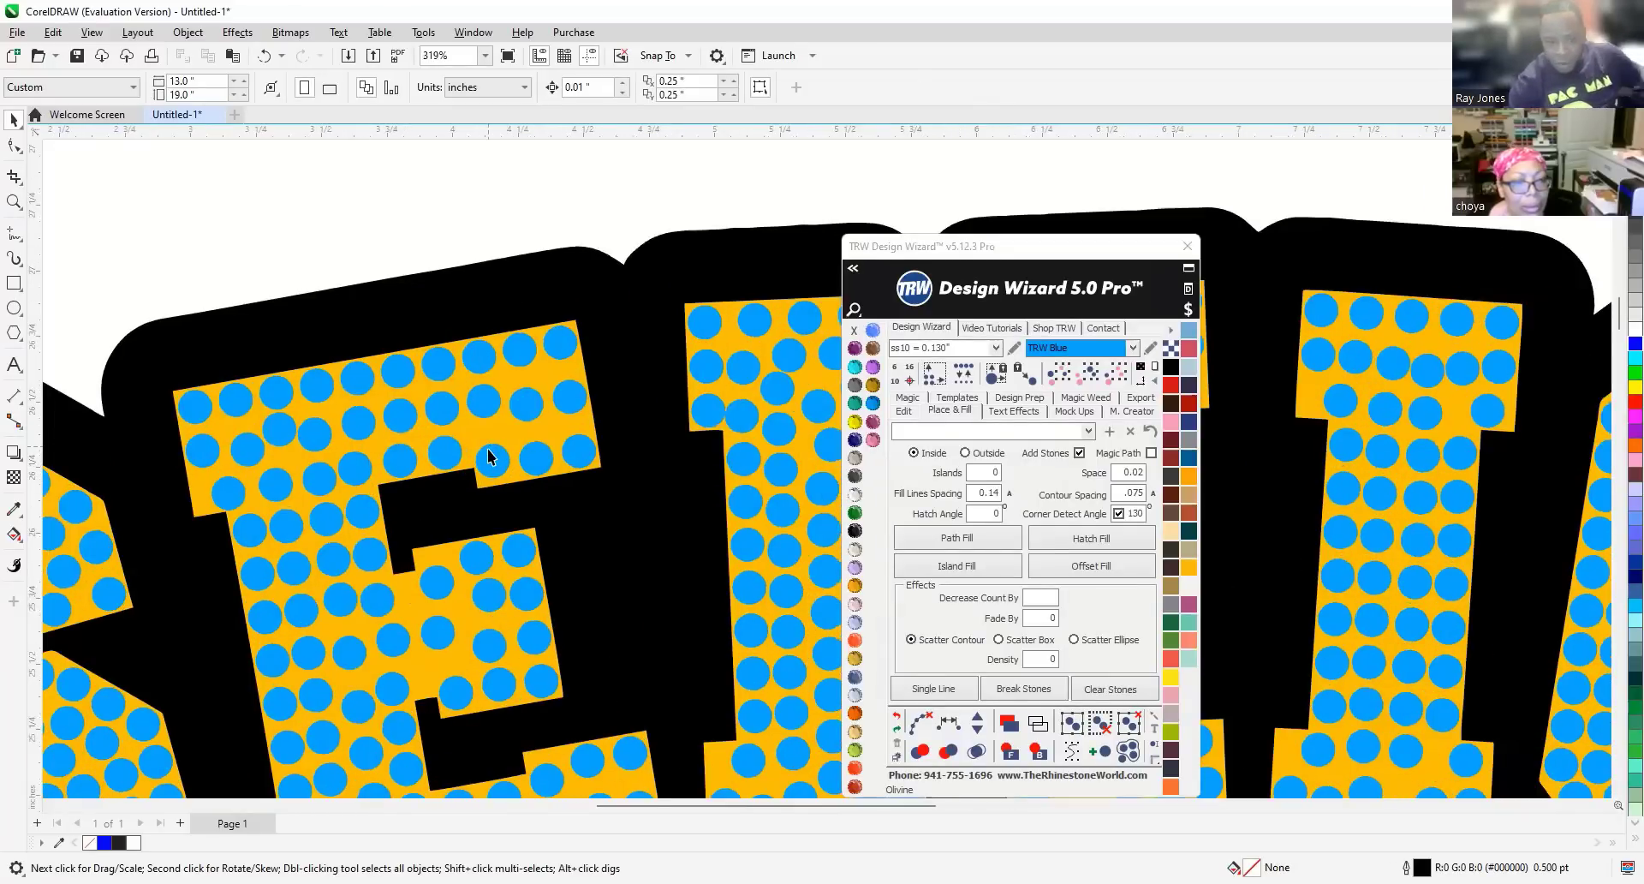
Run a single line through three stacked stones in the E's top arm and respace them evenly.
left_click(488, 456)
scroll(488, 456, "up", 1)
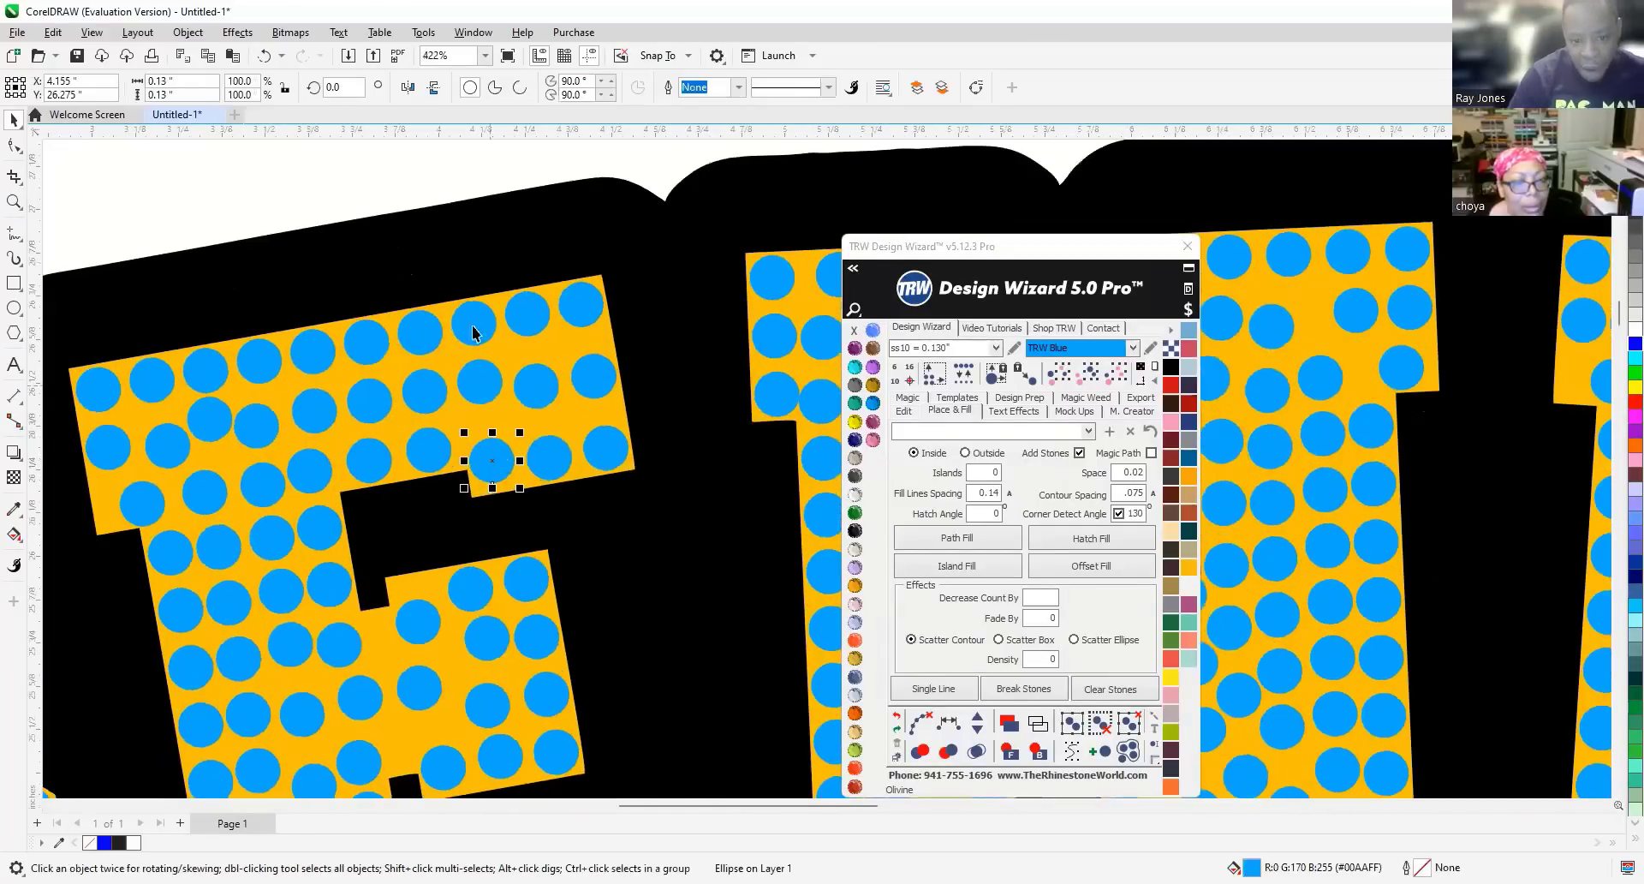
left_click(479, 383, "shift")
left_click(471, 324, "shift")
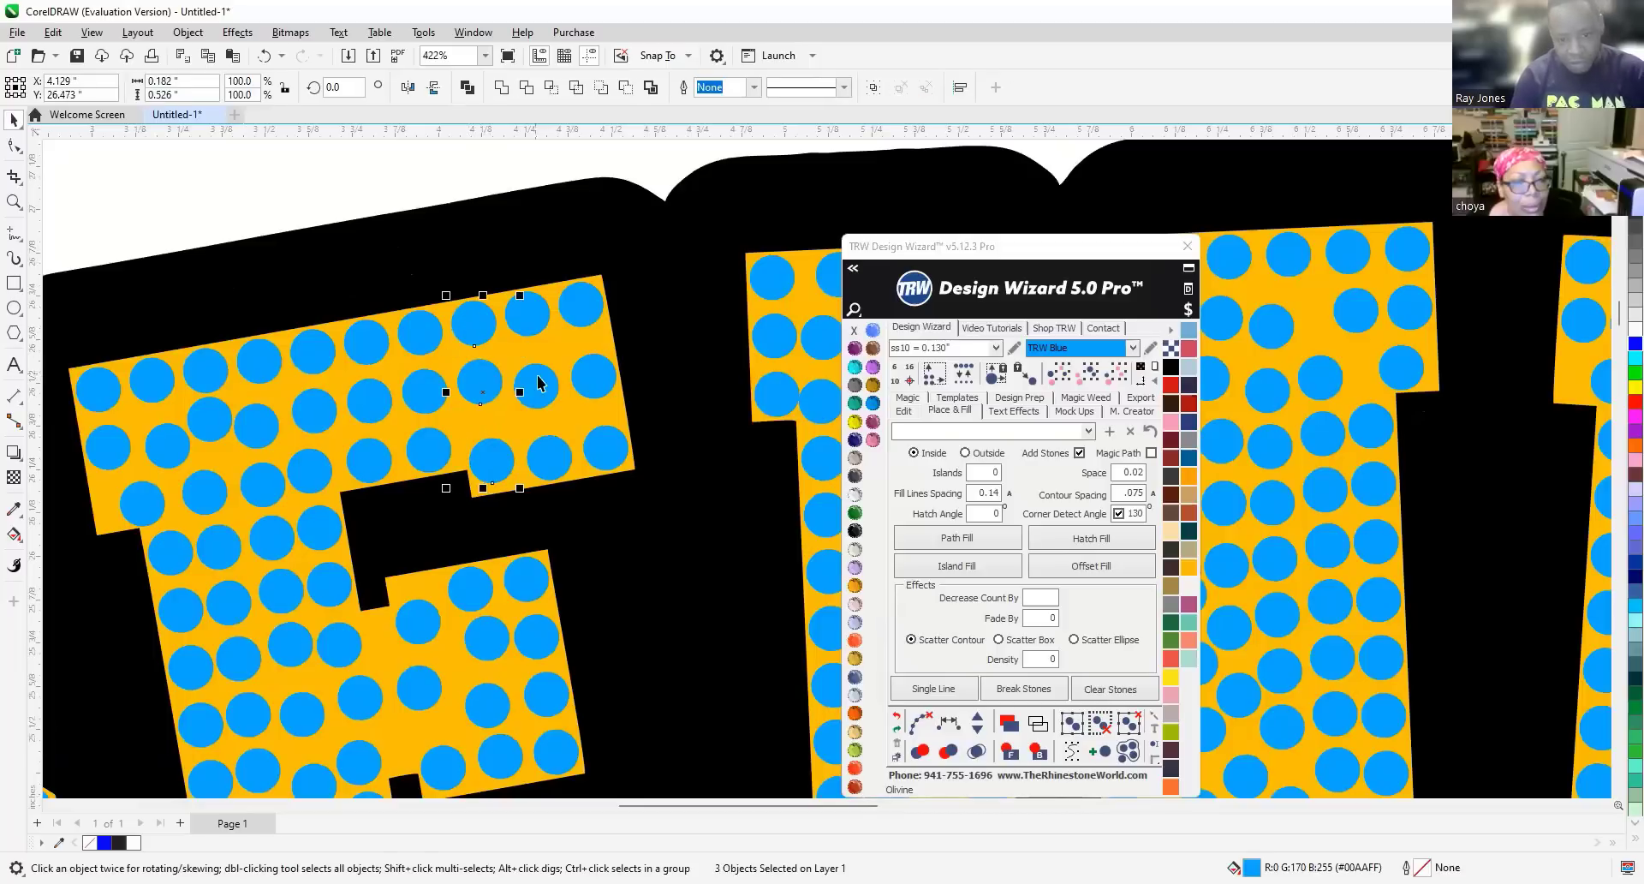
left_click(965, 695)
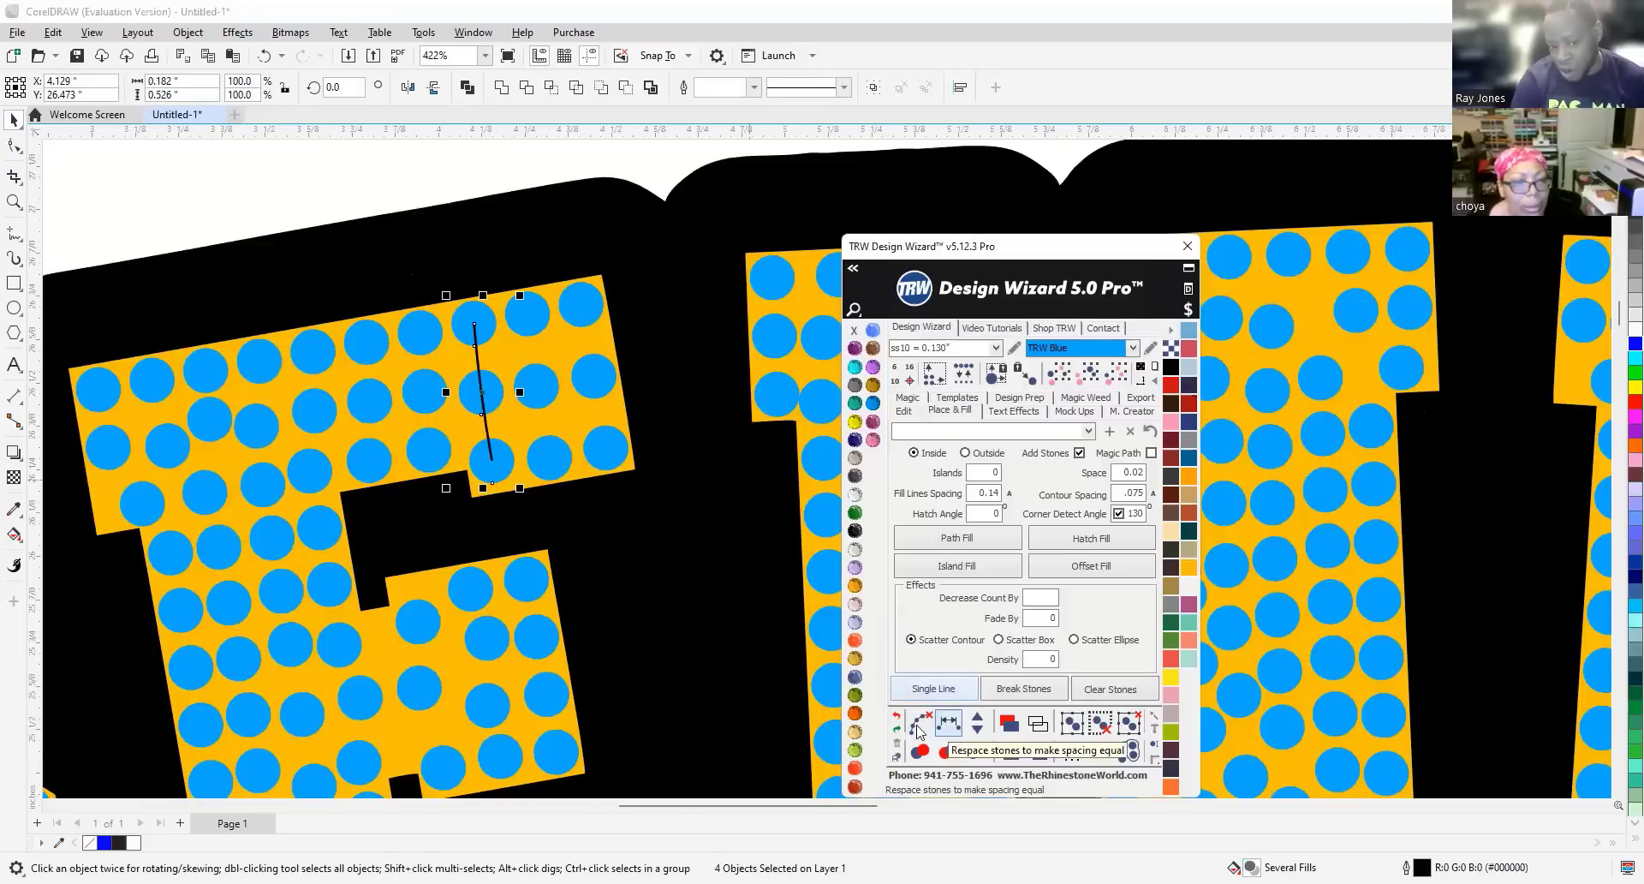
left_click(947, 724)
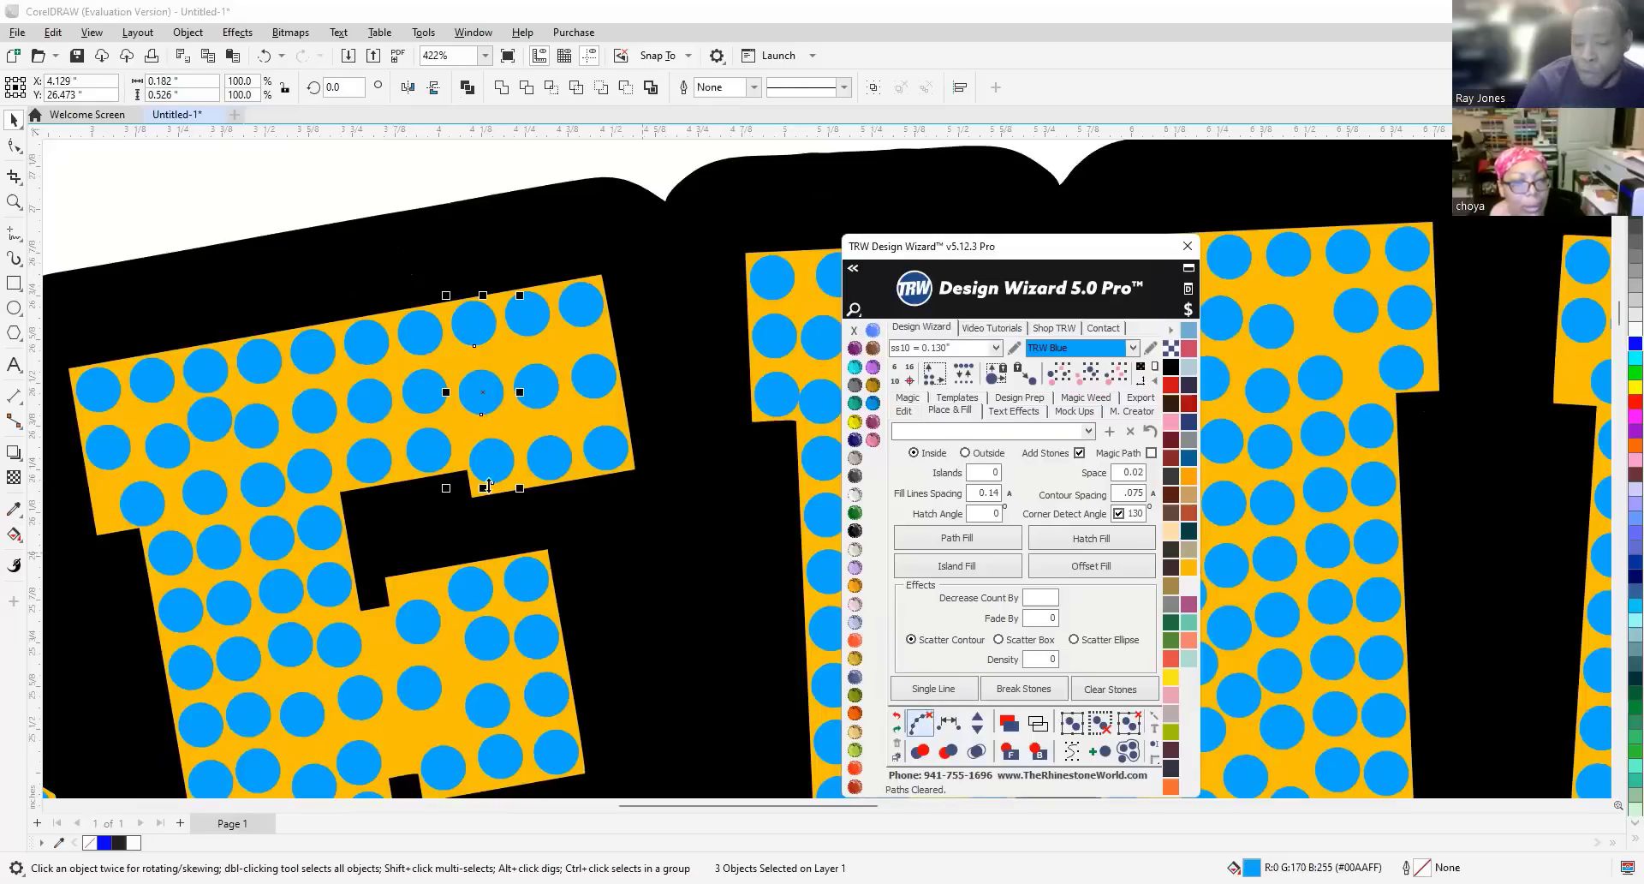
scroll(485, 488, "up", 2)
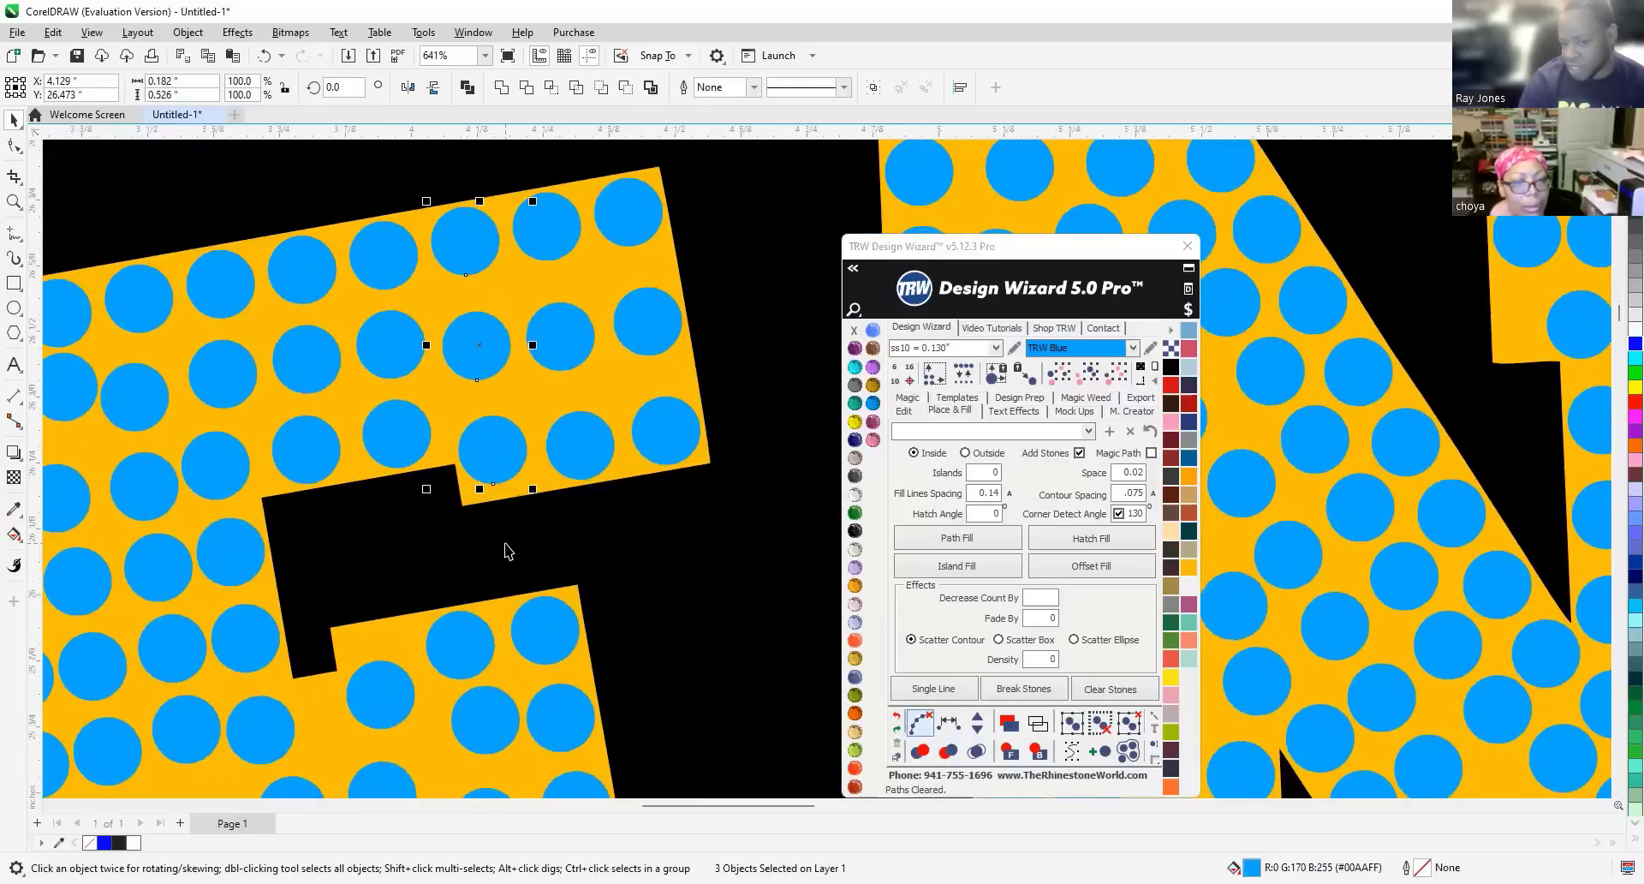
left_click(508, 551)
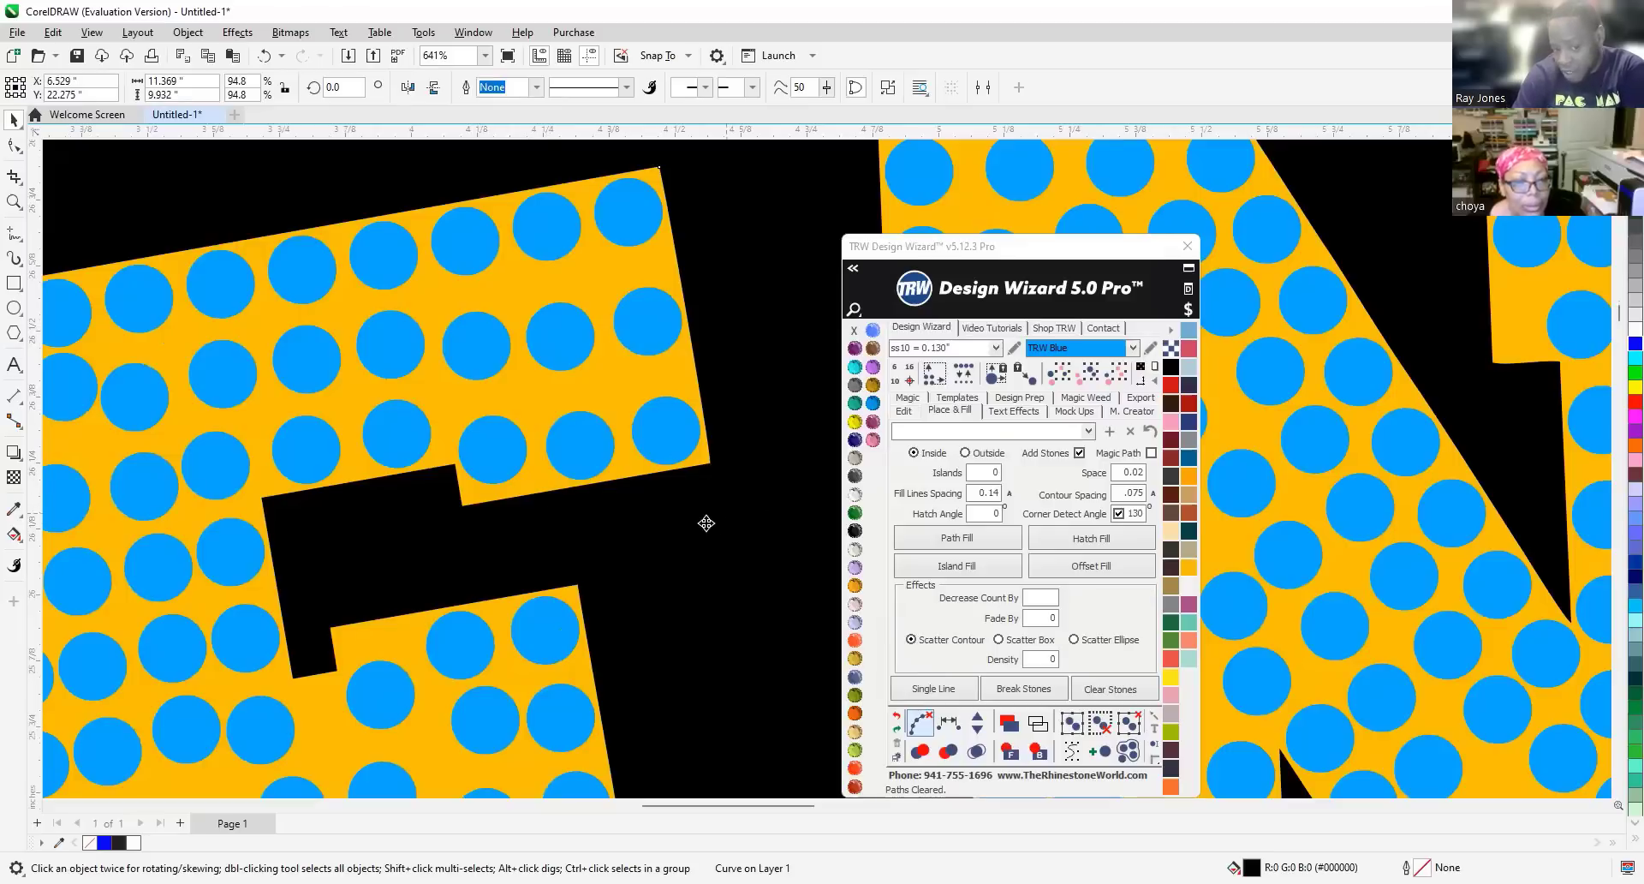
Nudge one stone lower inside the E and shift another left to the E's edge.
scroll(501, 478, "up", 3)
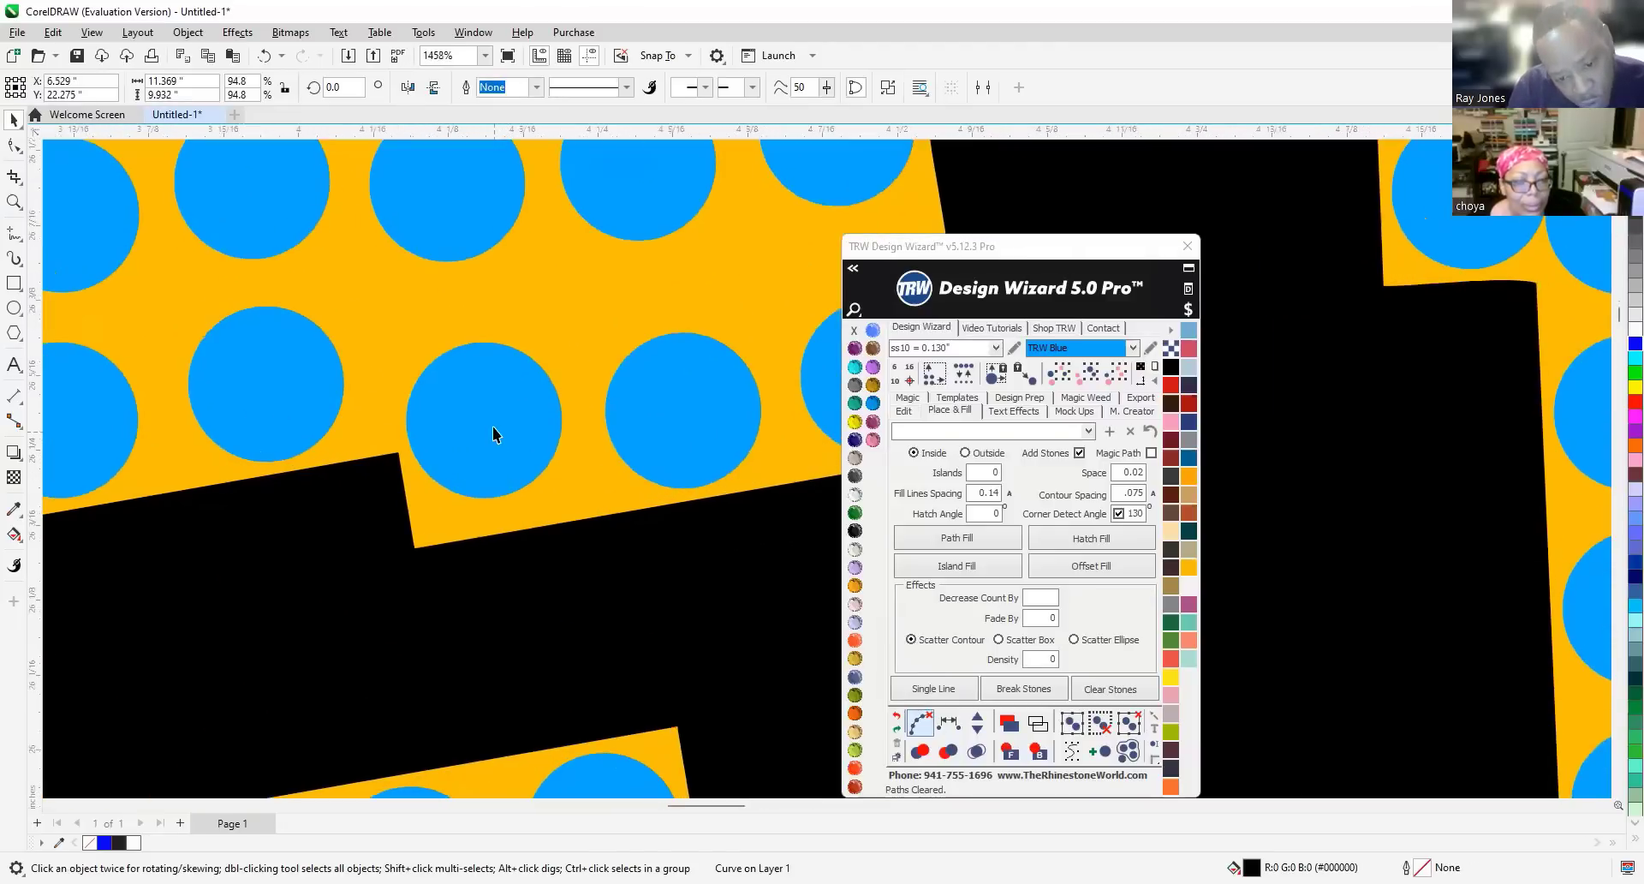
left_click_drag(492, 432, 495, 457)
scroll(495, 458, "down", 3)
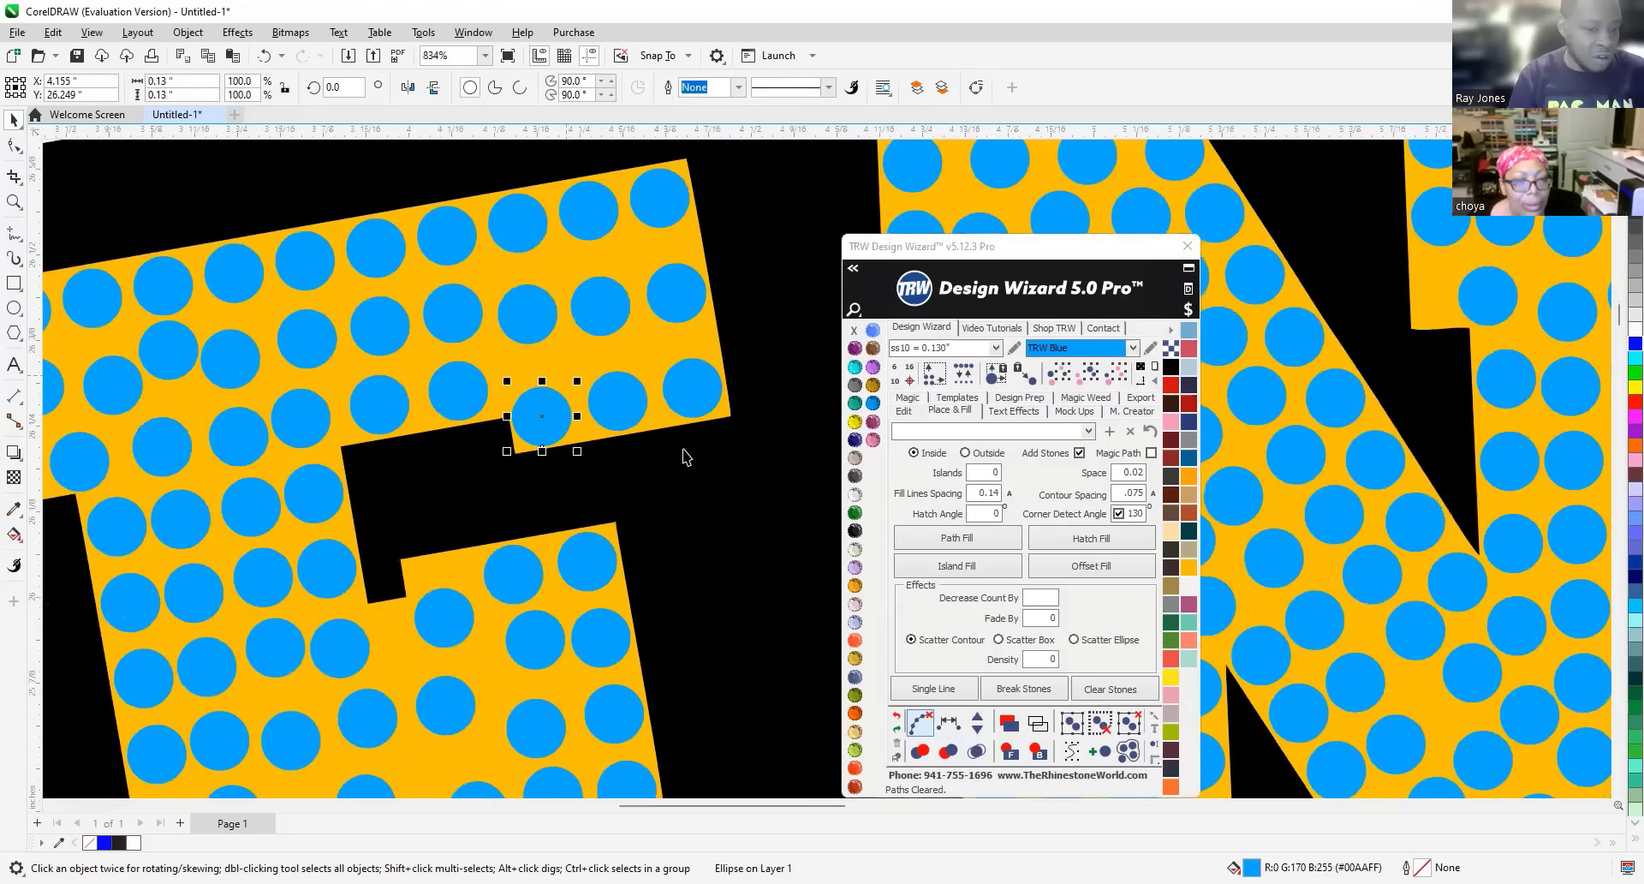
scroll(681, 447, "down", 9)
scroll(437, 442, "up", 8)
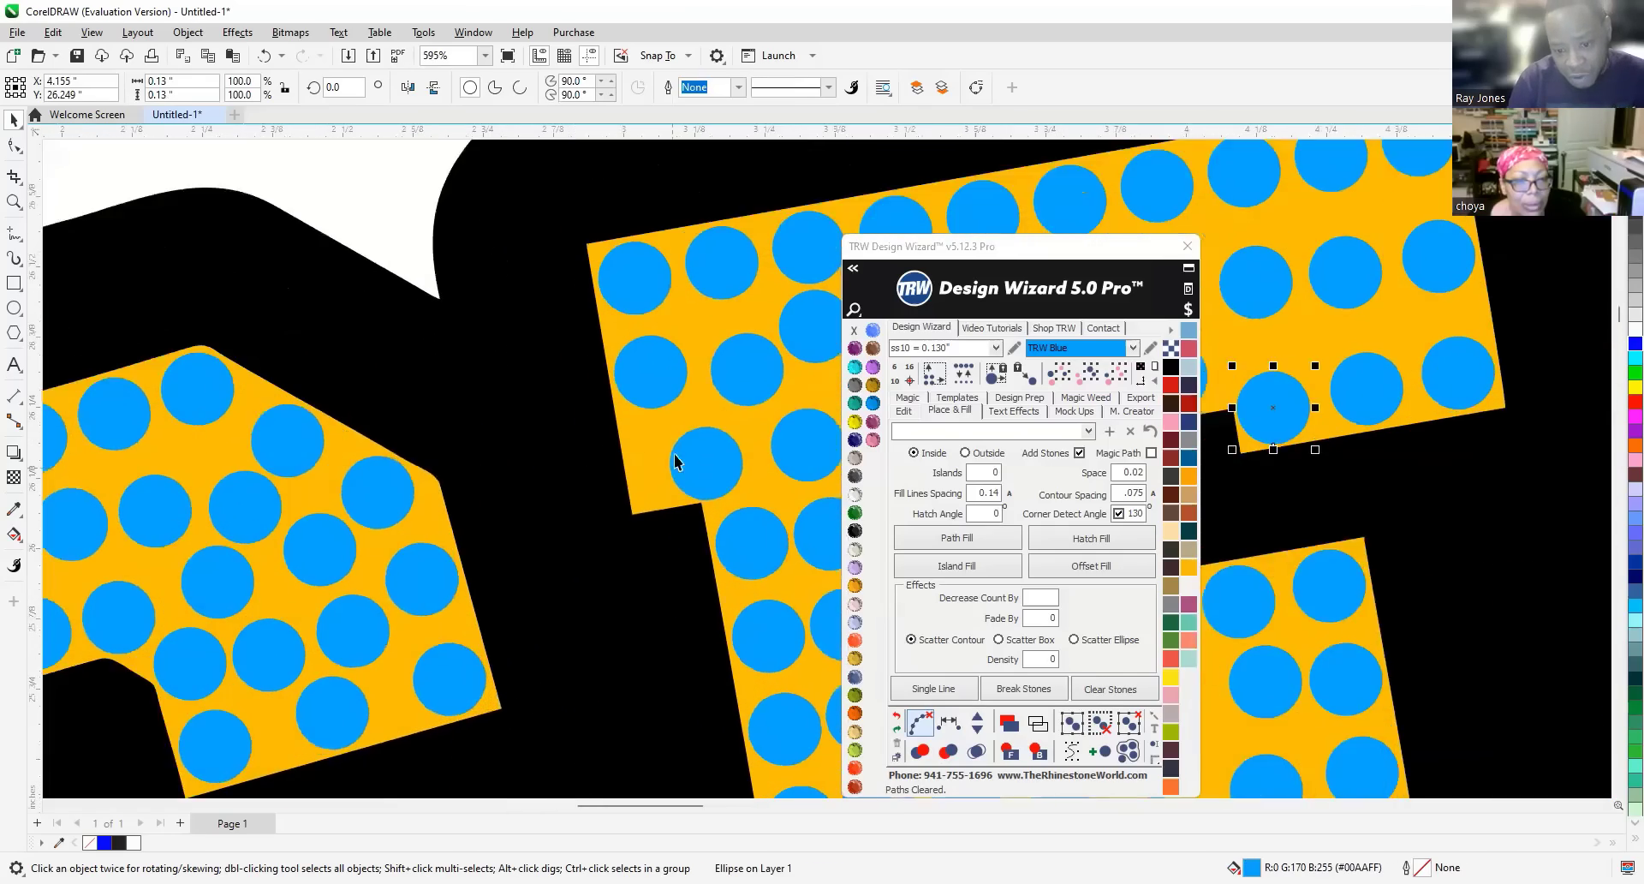
scroll(663, 462, "up", 2)
left_click_drag(702, 470, 656, 467)
left_click_drag(651, 467, 651, 467)
Delete four overcrowded stones running down the E toward its lower bar.
scroll(343, 452, "down", 5)
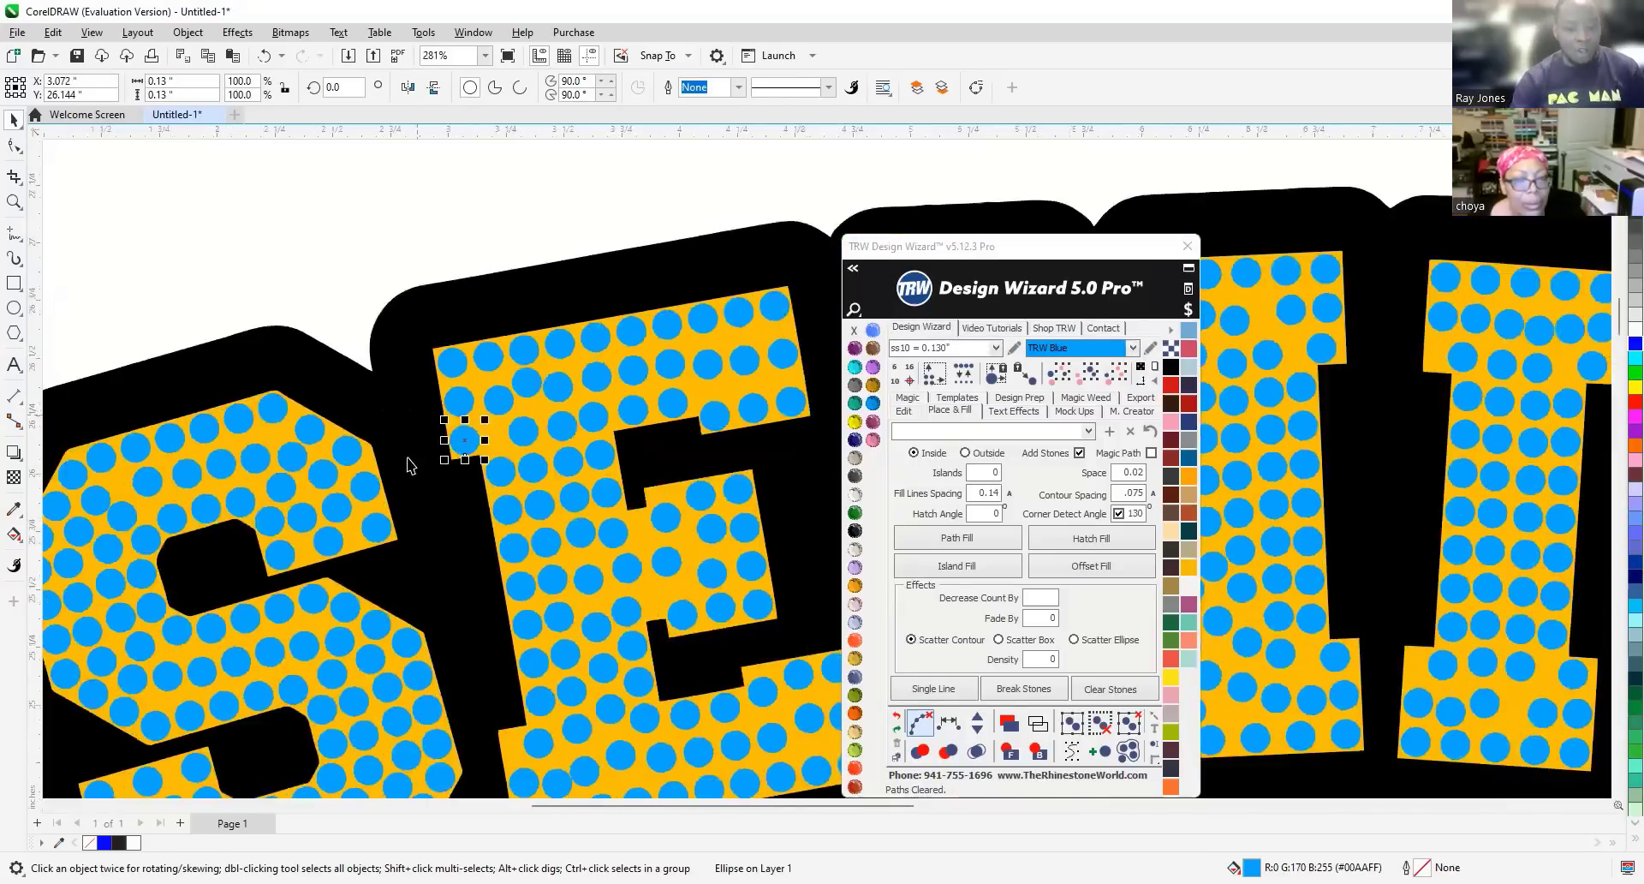
scroll(408, 465, "down", 4)
scroll(496, 536, "up", 4)
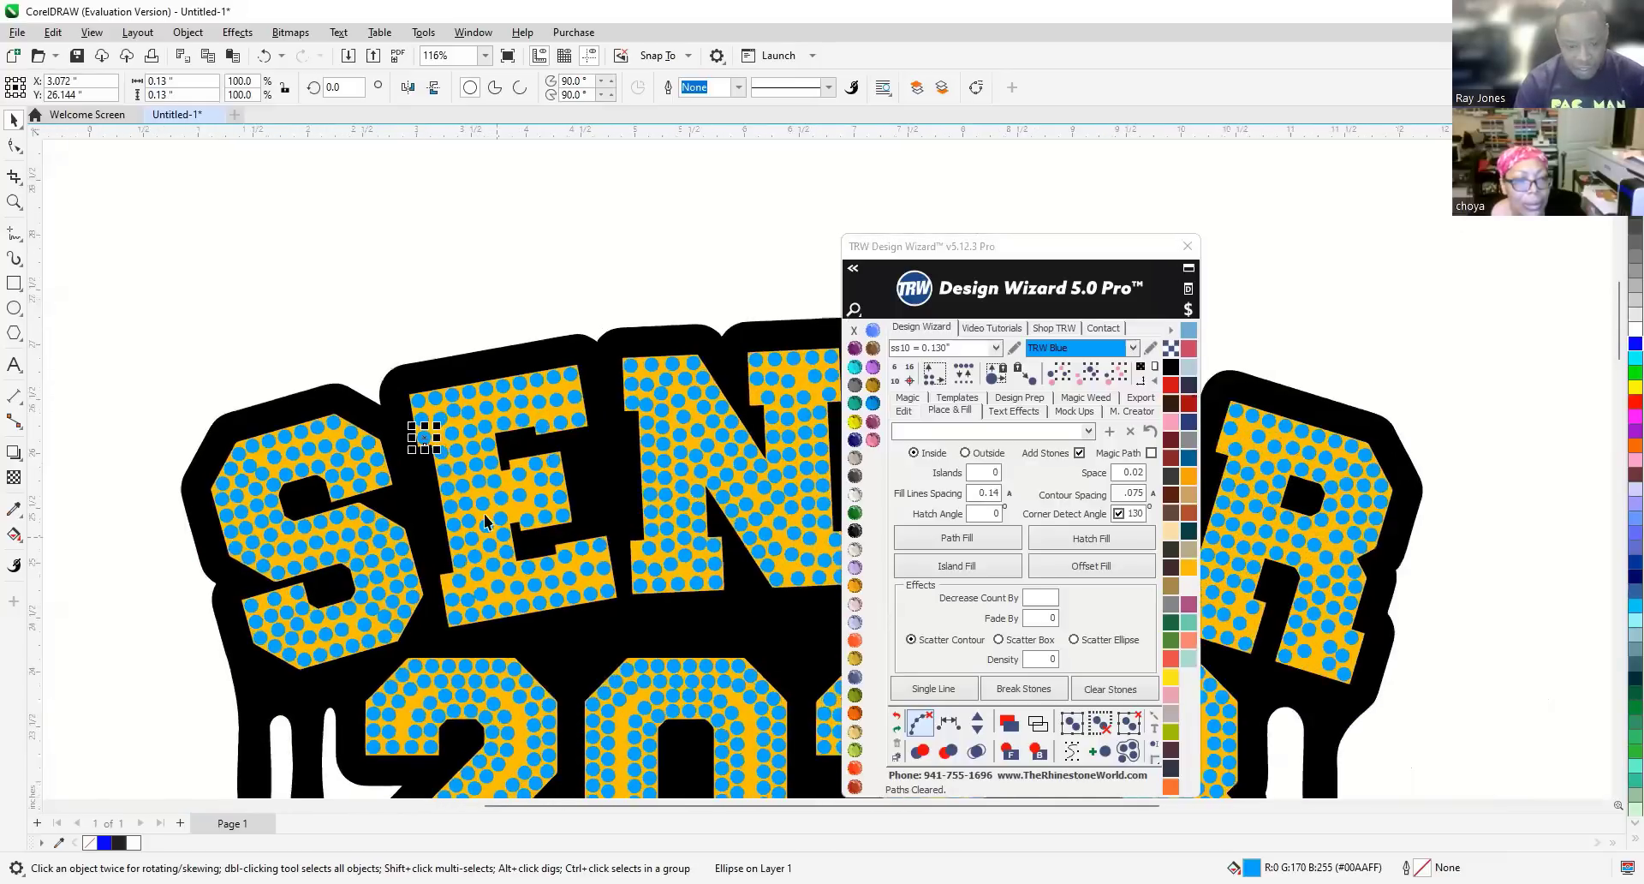
scroll(485, 518, "up", 2)
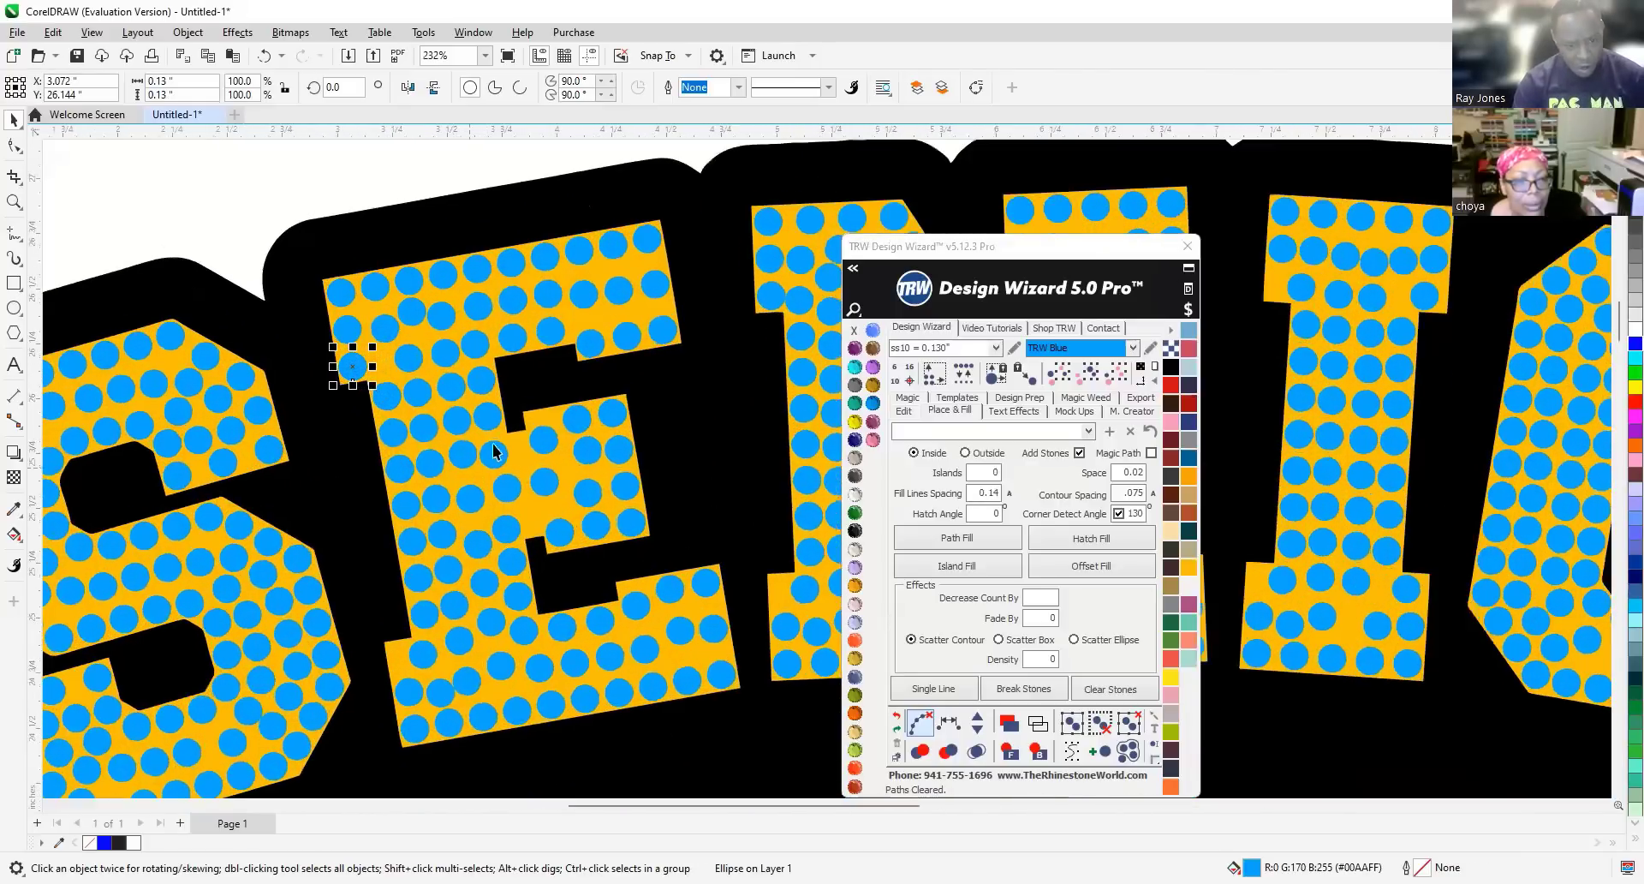
left_click(493, 447)
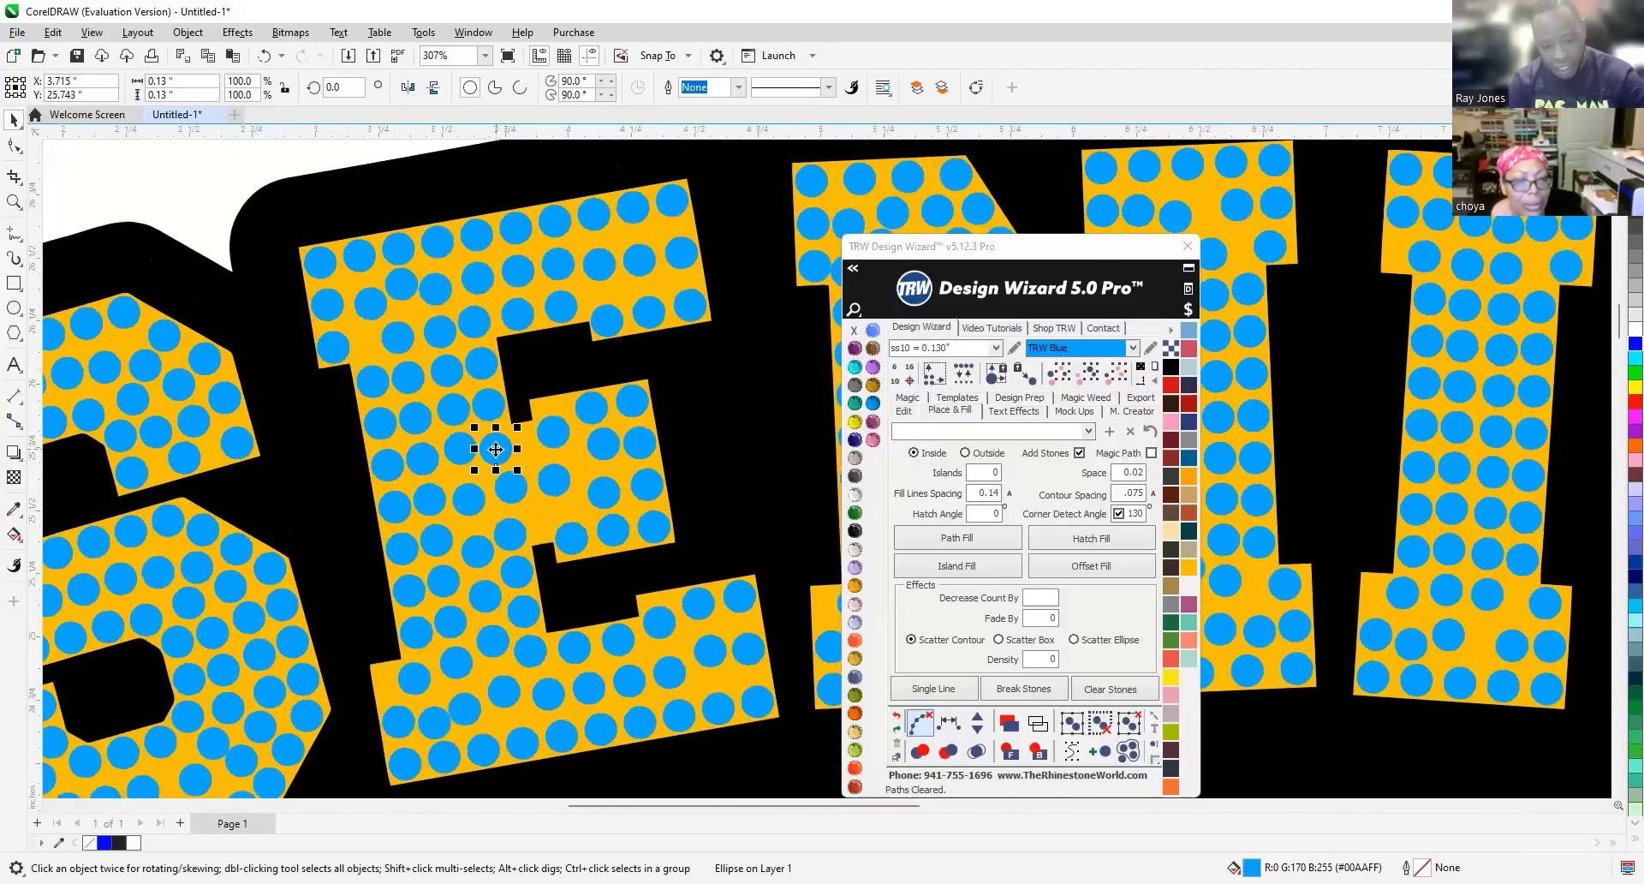
key("Delete")
left_click(511, 493)
key("Delete")
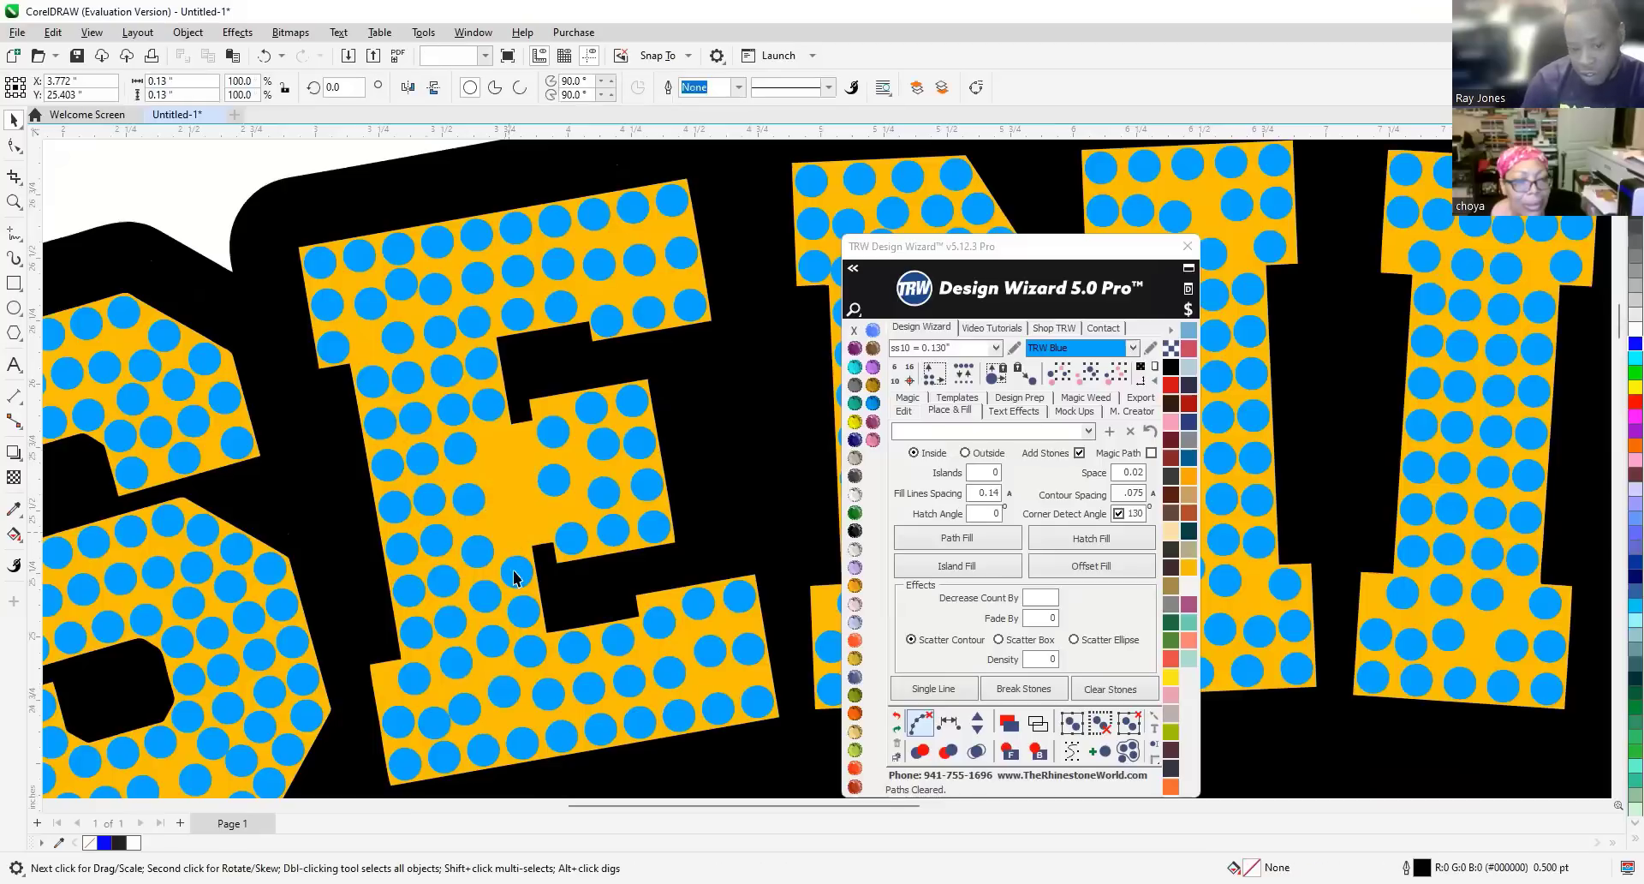
left_click(521, 582)
key("Delete")
left_click(524, 608)
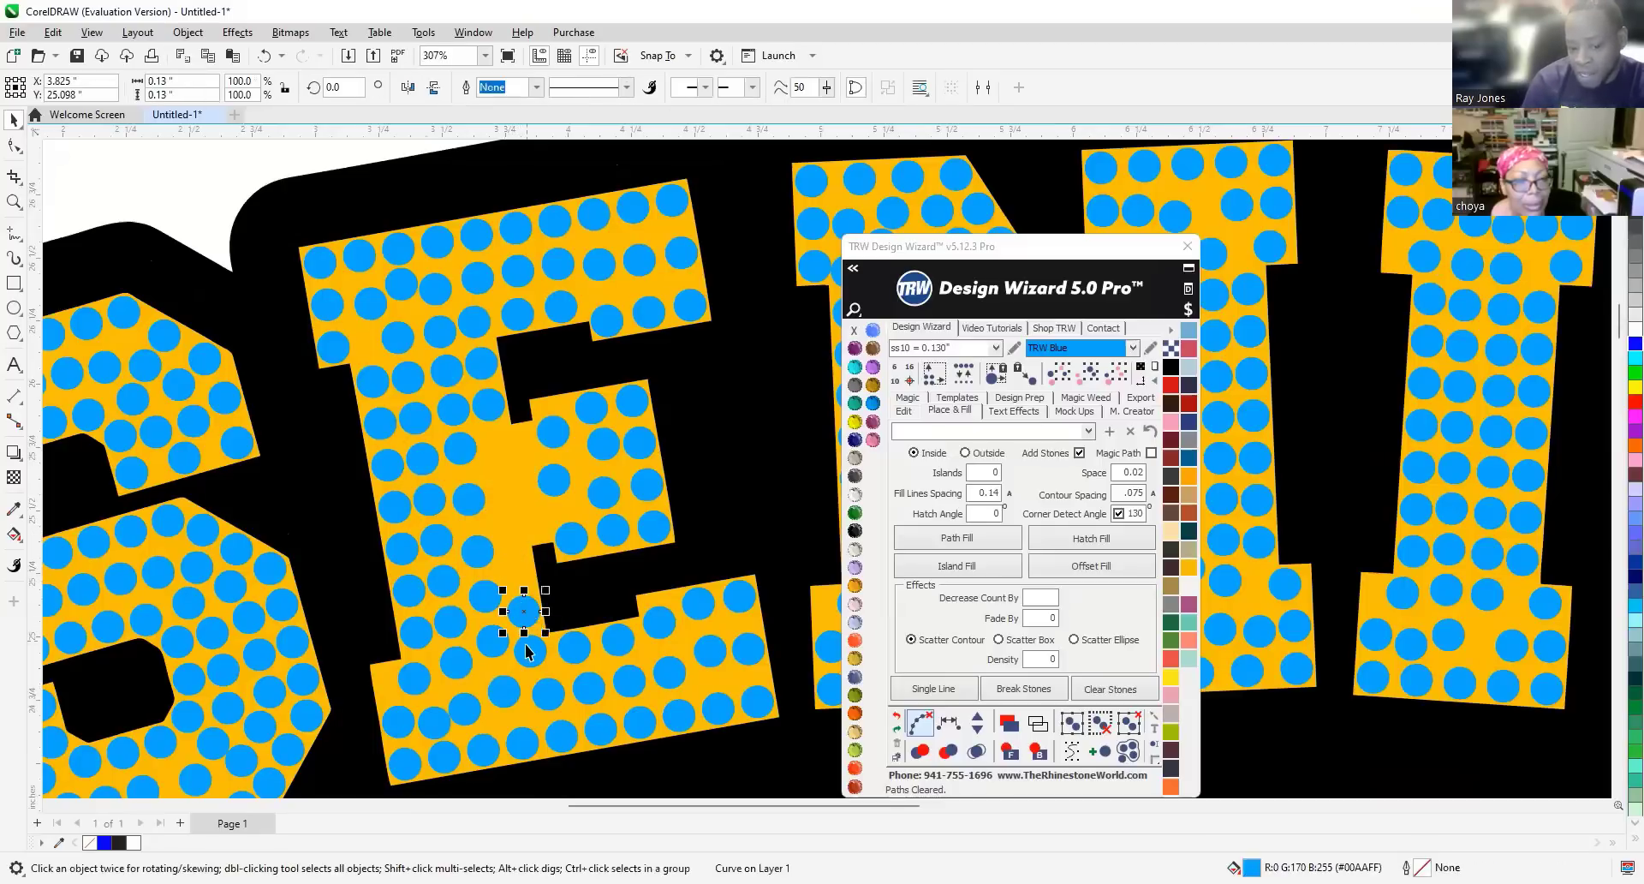
key("Delete")
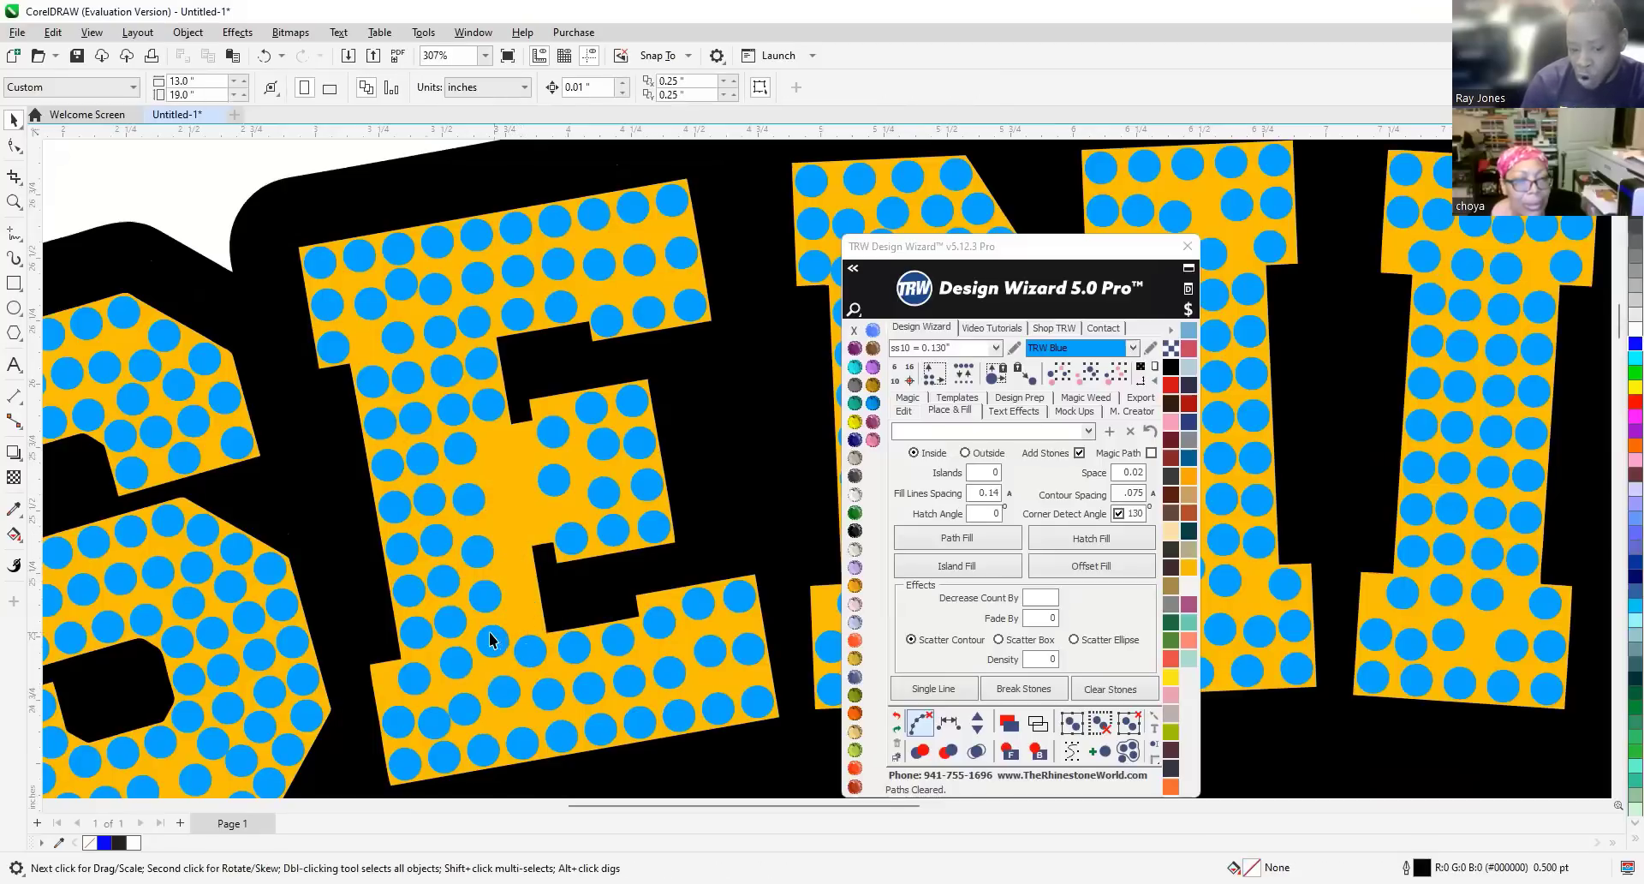
Slightly reposition the stone at the E's lower left, then deselect it.
left_click(412, 679)
scroll(377, 698, "up", 1)
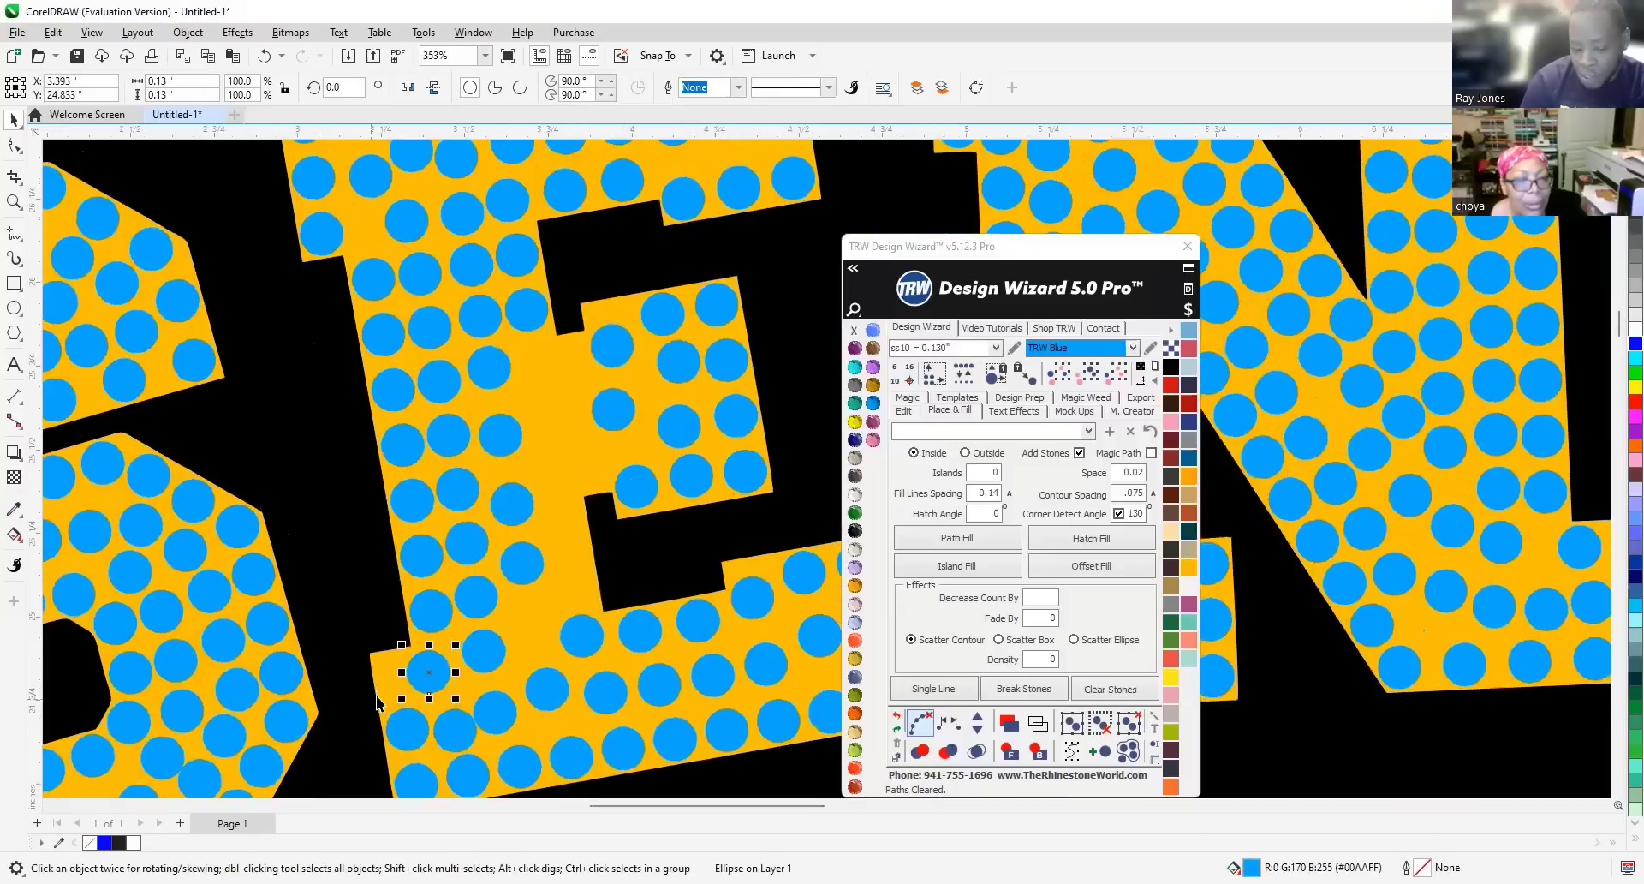
scroll(377, 698, "up", 6)
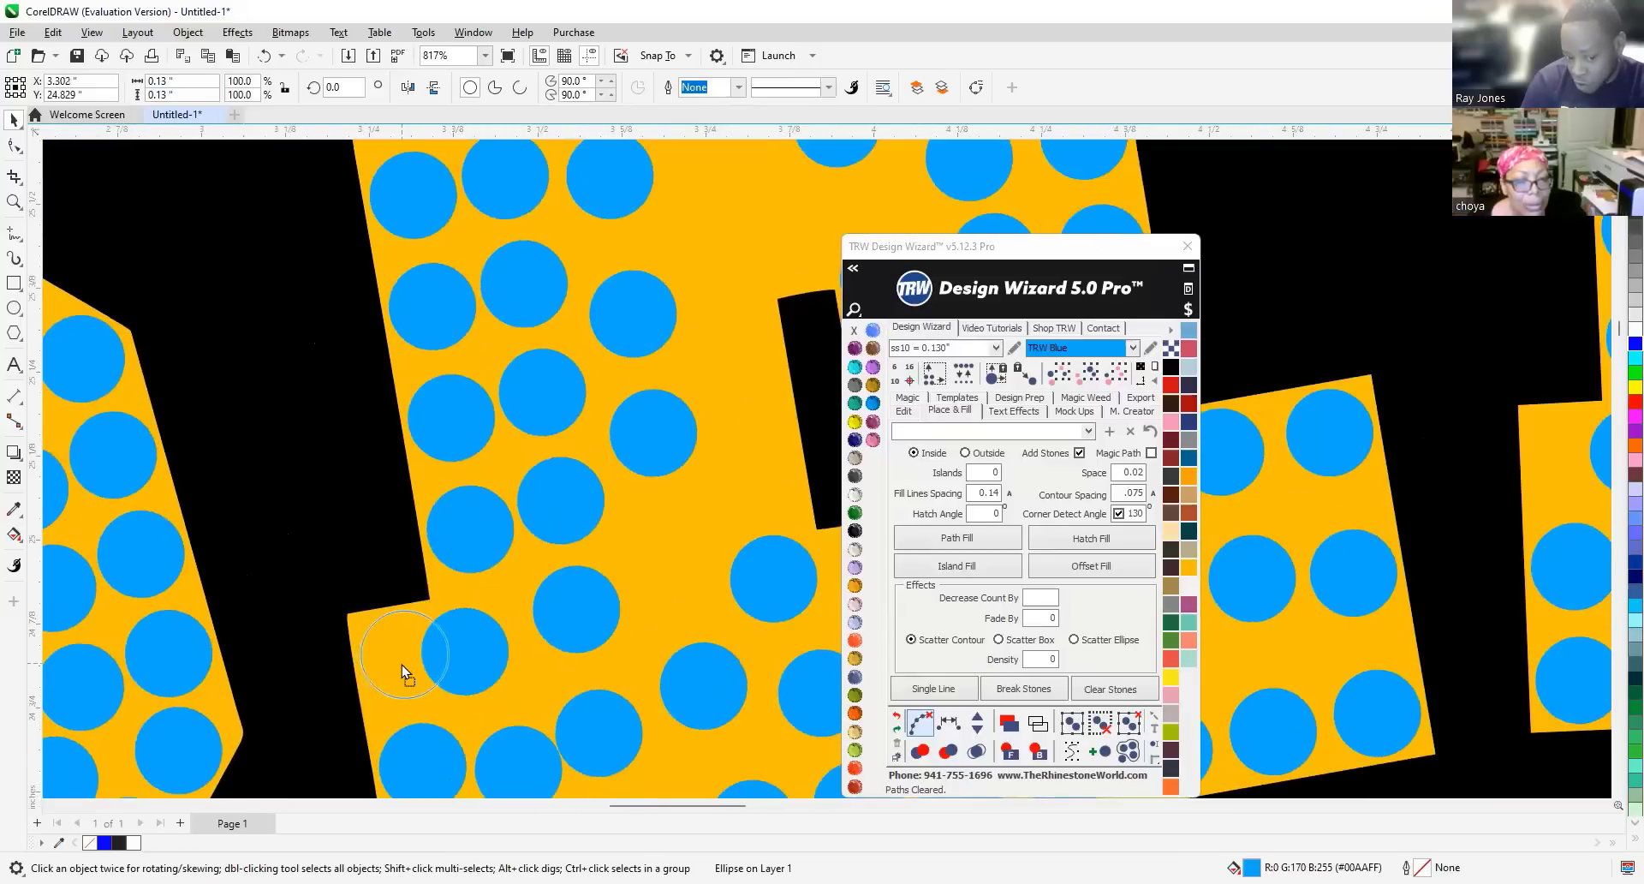
left_click_drag(399, 664, 398, 664)
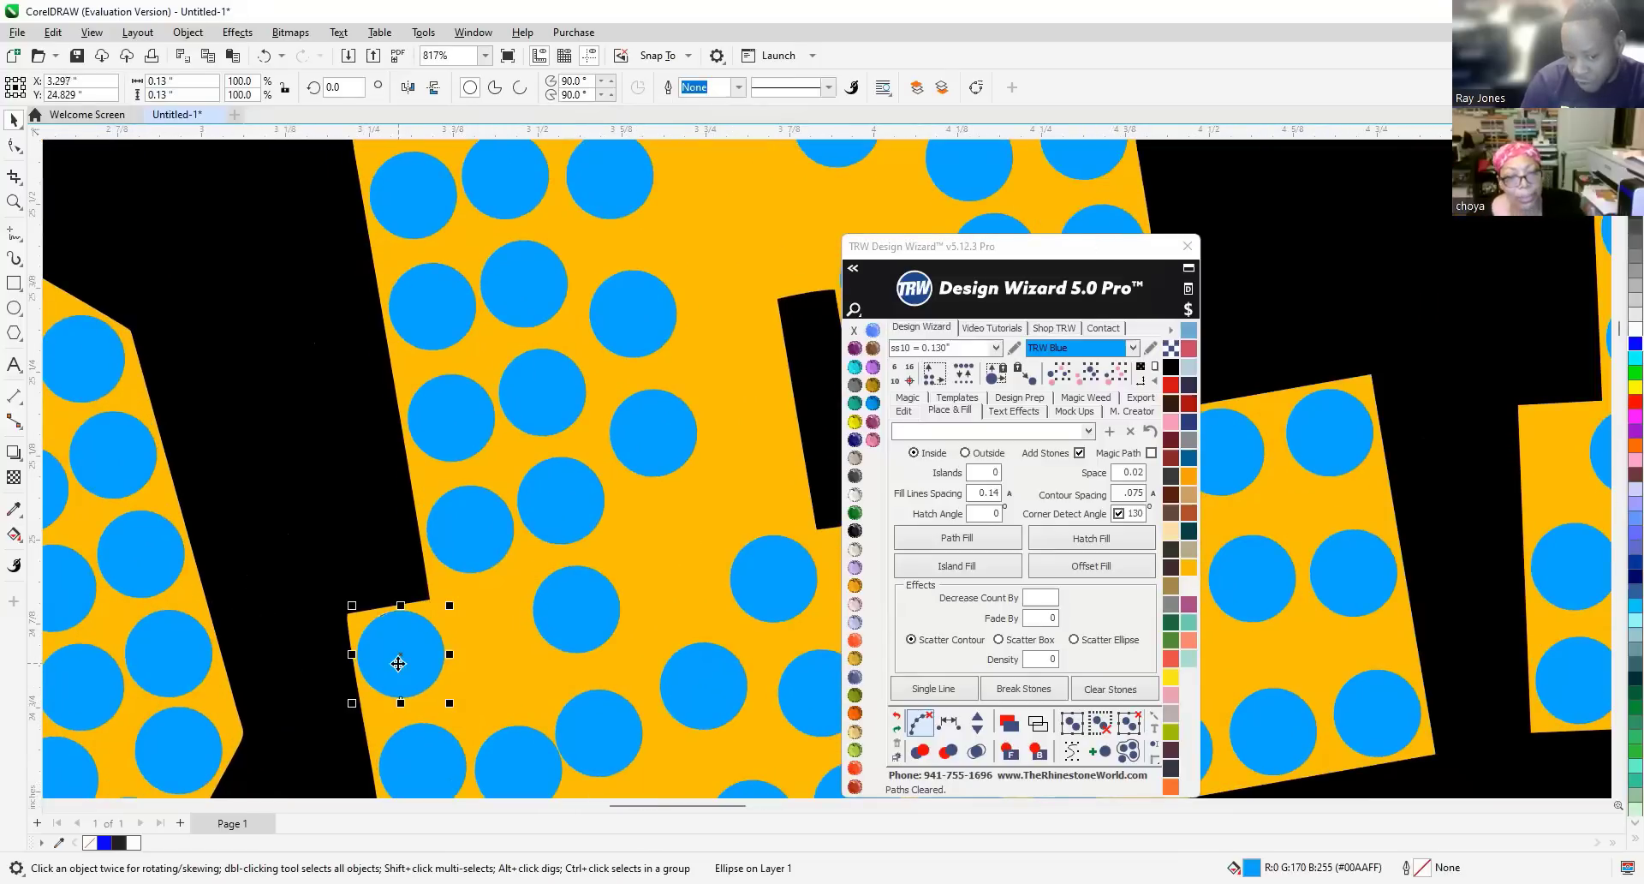
scroll(369, 647, "down", 13)
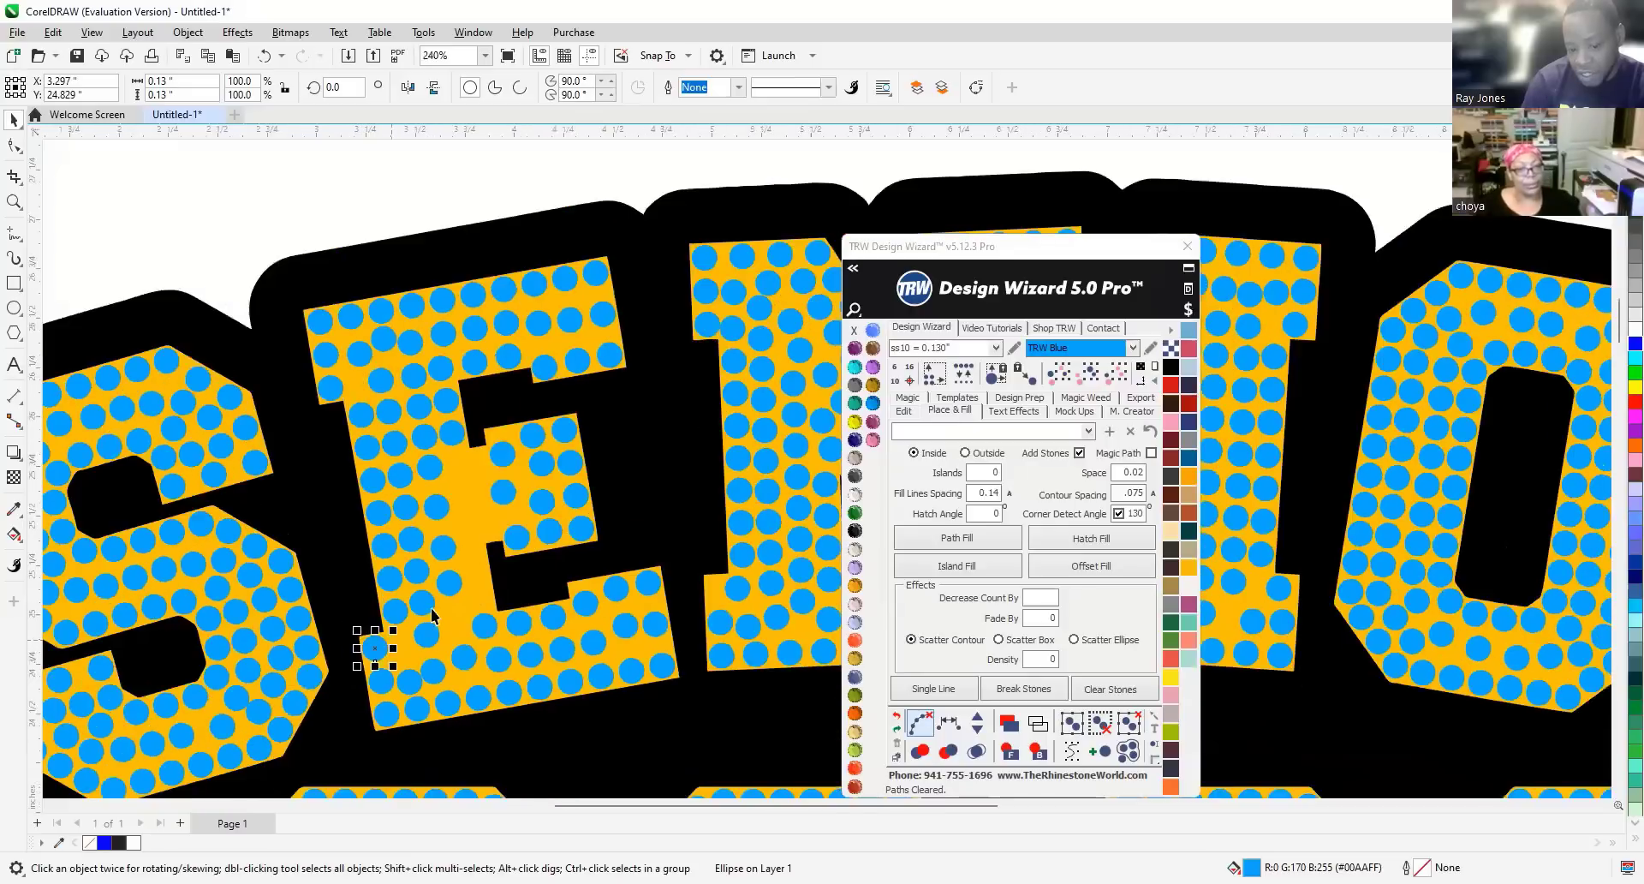
scroll(506, 629, "up", 1)
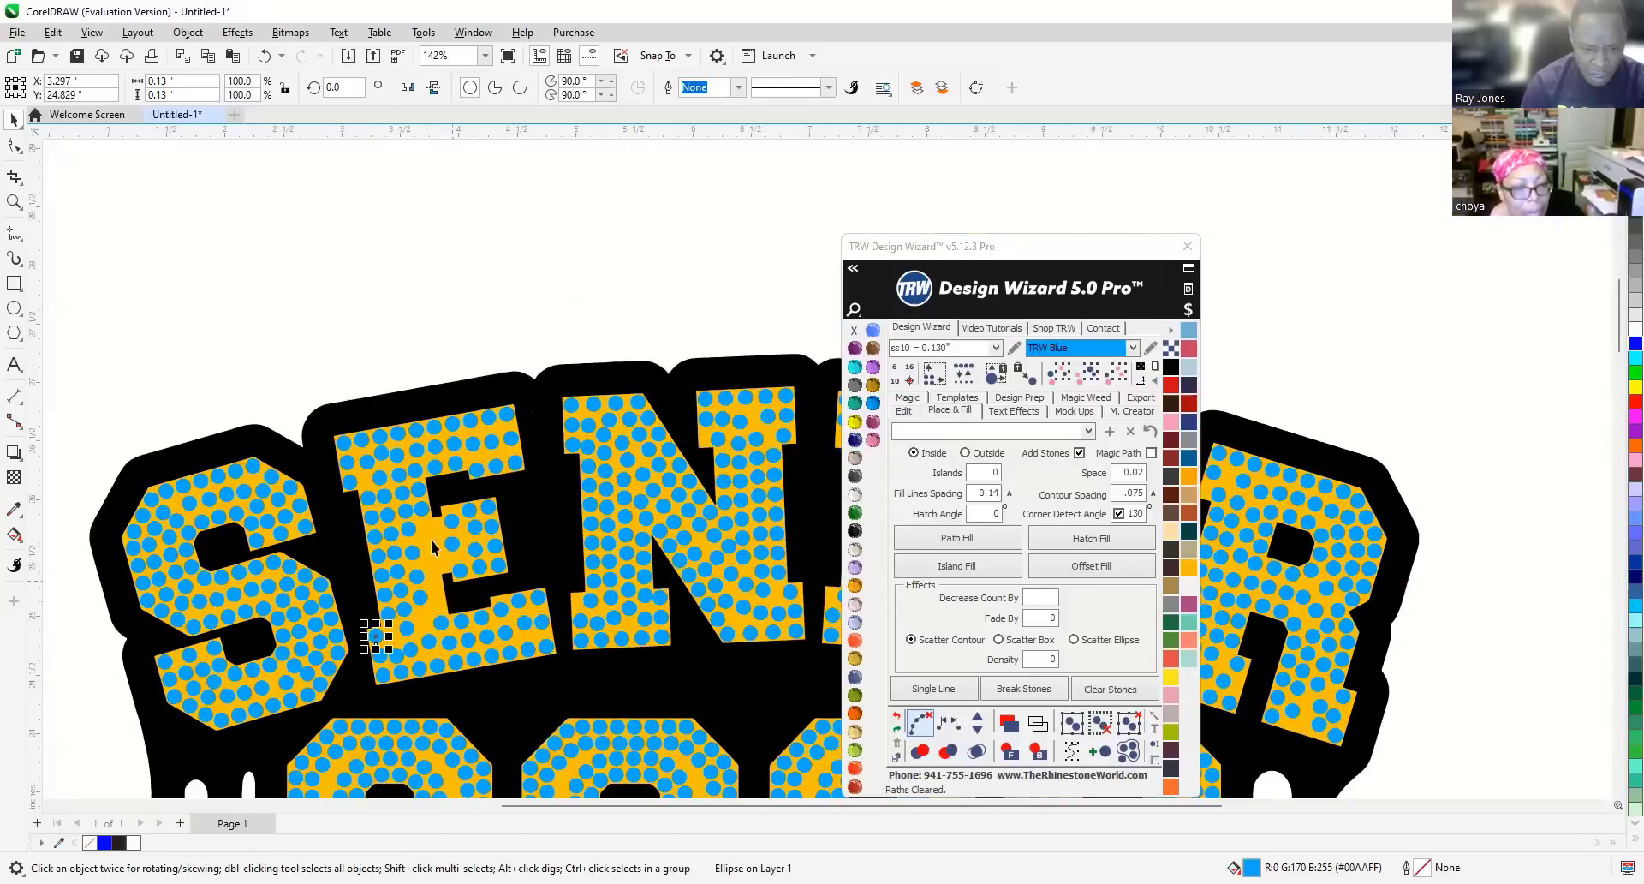
scroll(376, 438, "up", 2)
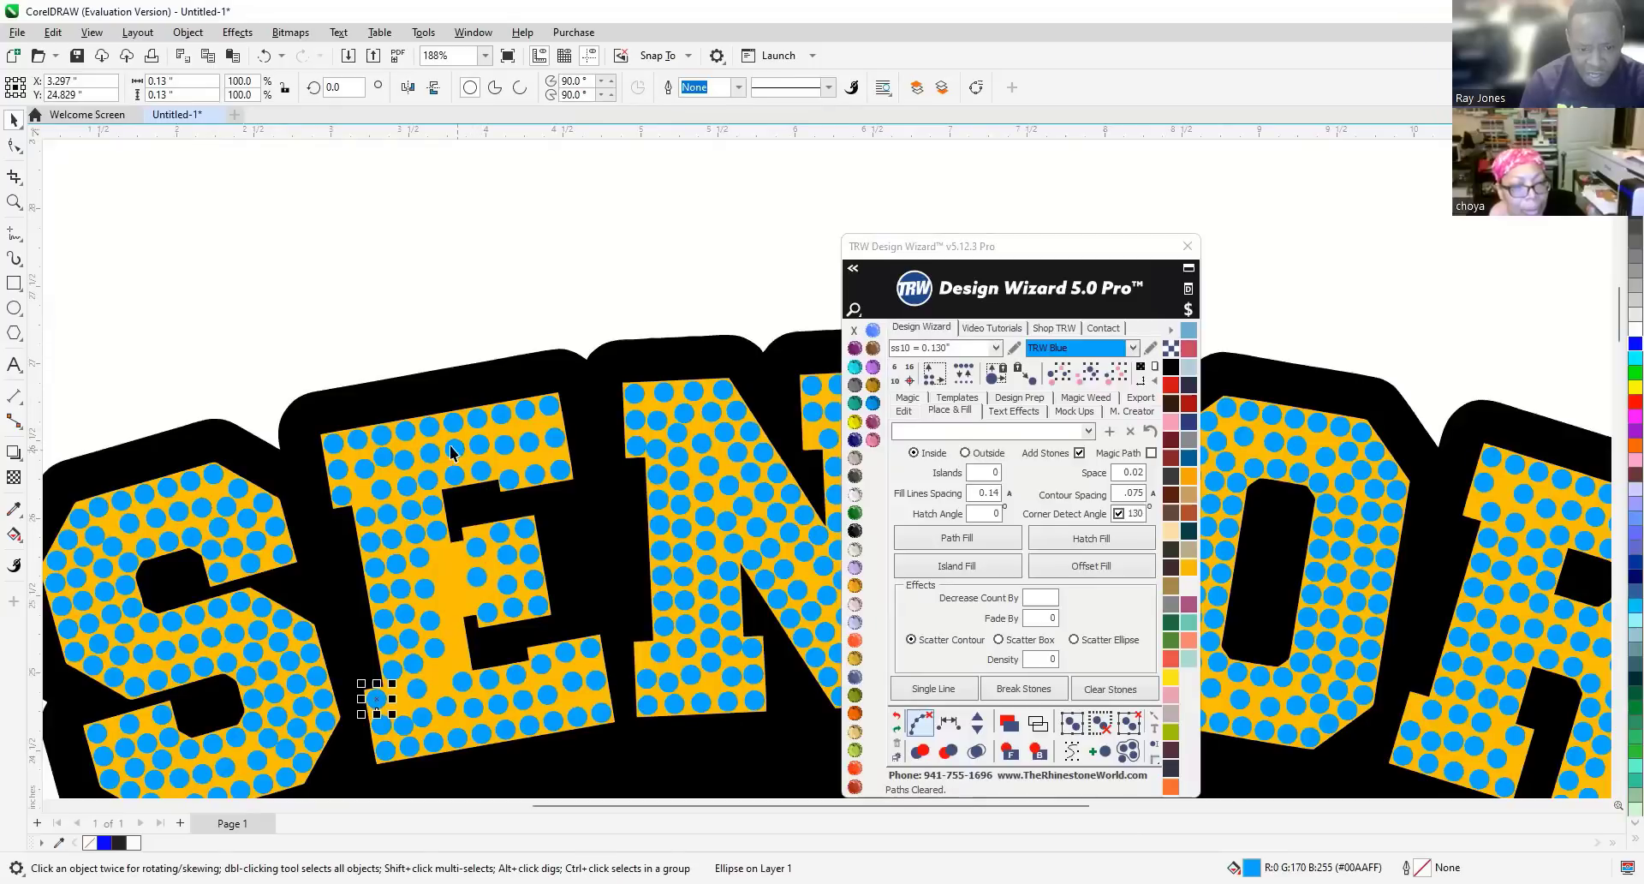
key("Escape")
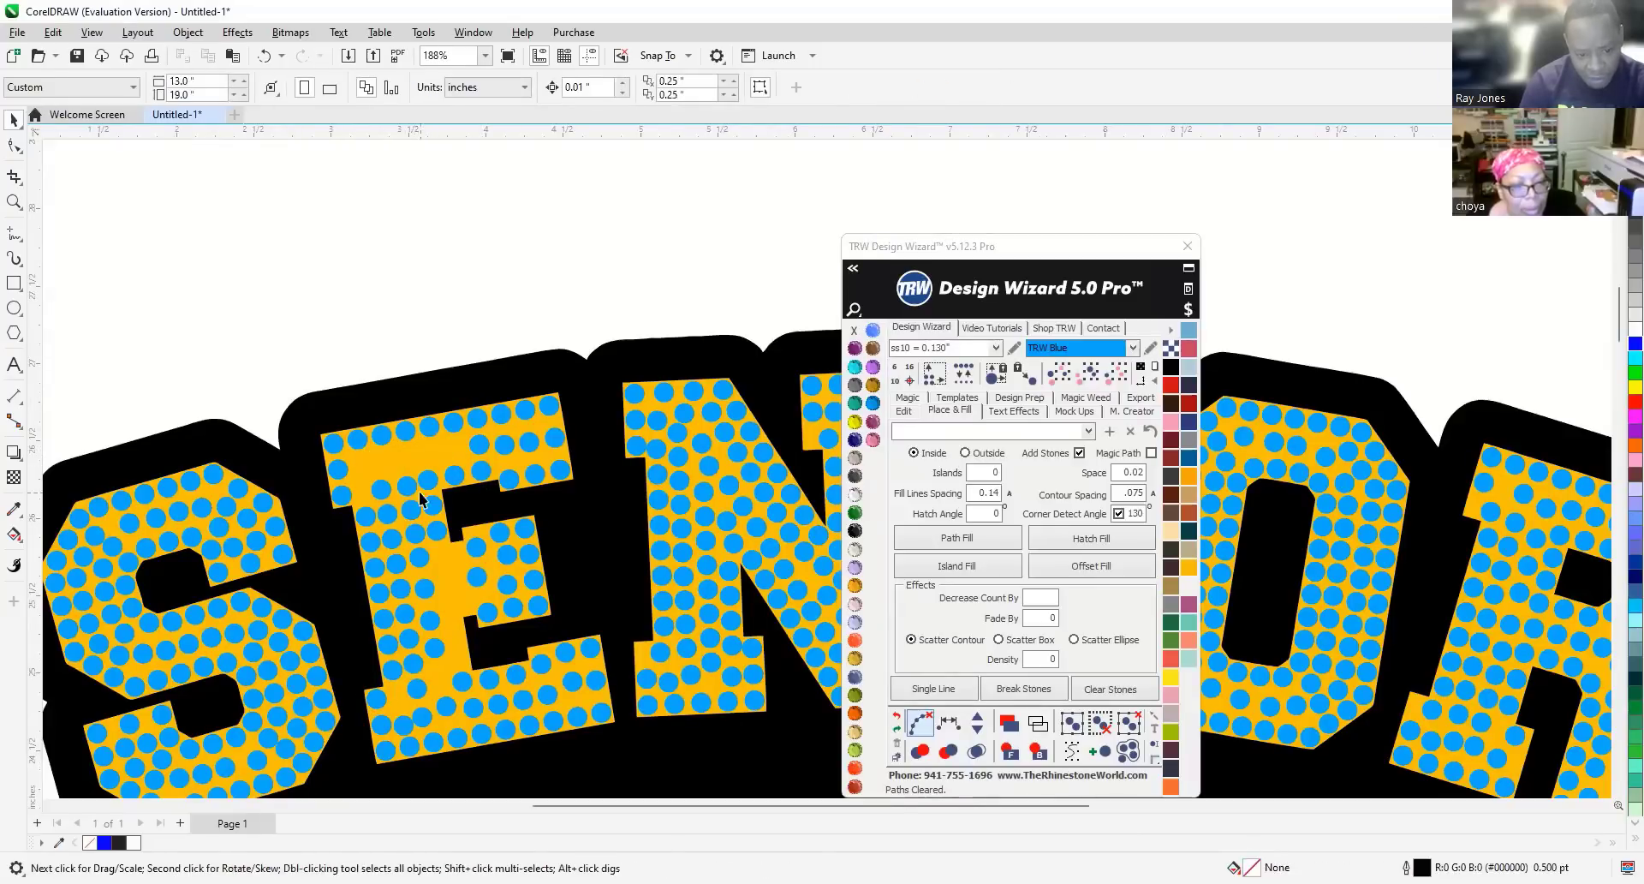
Delete a stone in the E's upper area and move another rightward along the upper arm.
scroll(405, 495, "up", 3)
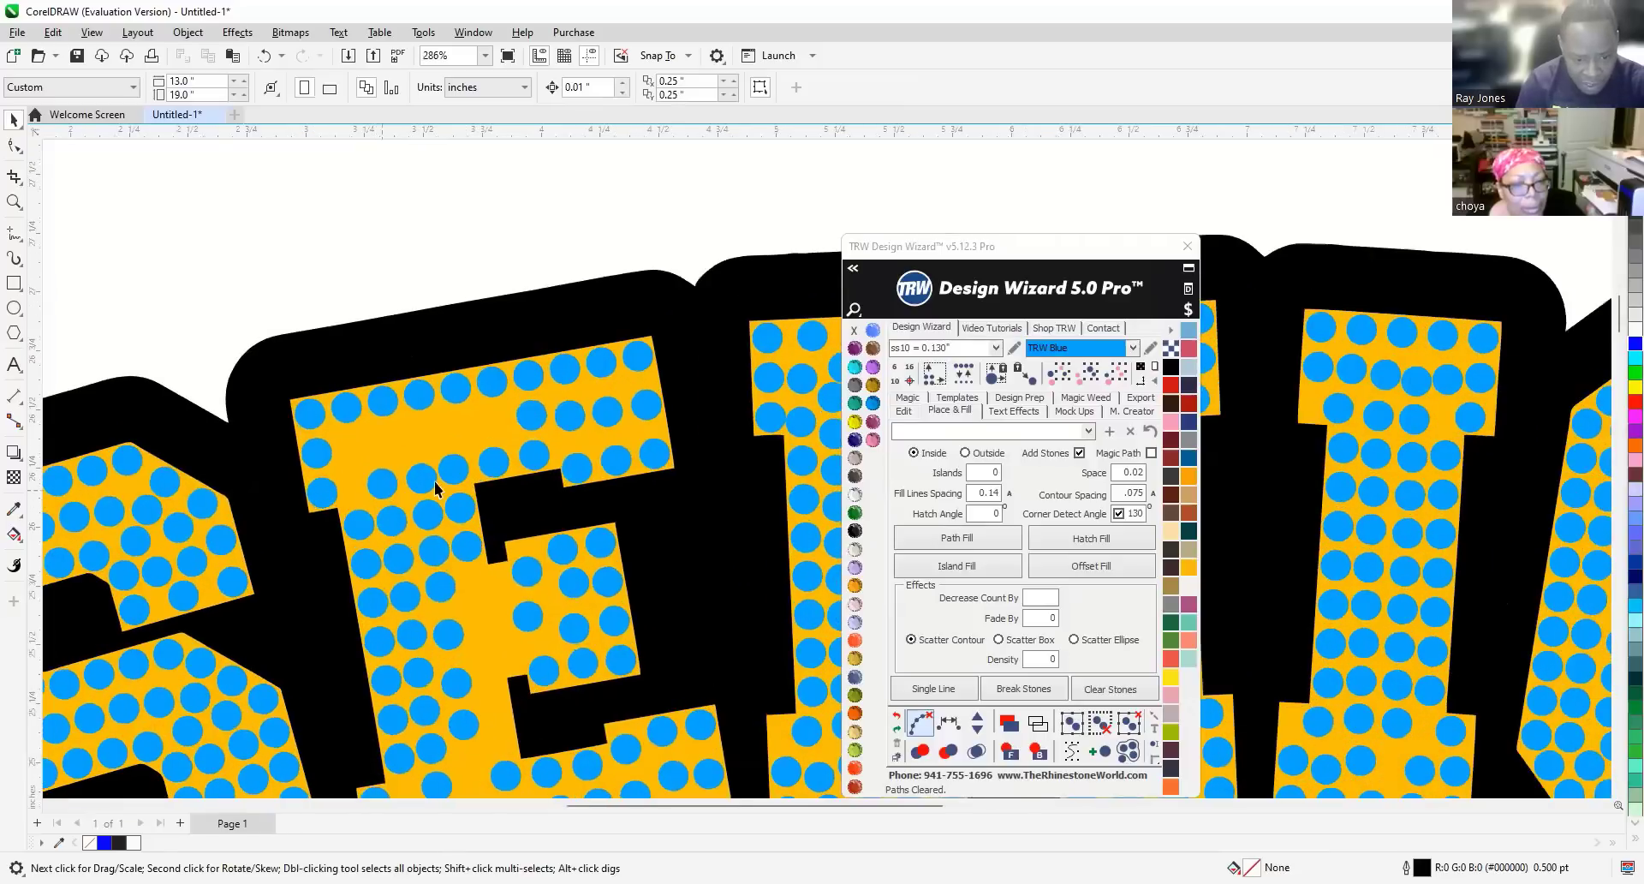
left_click(455, 469)
key("Delete")
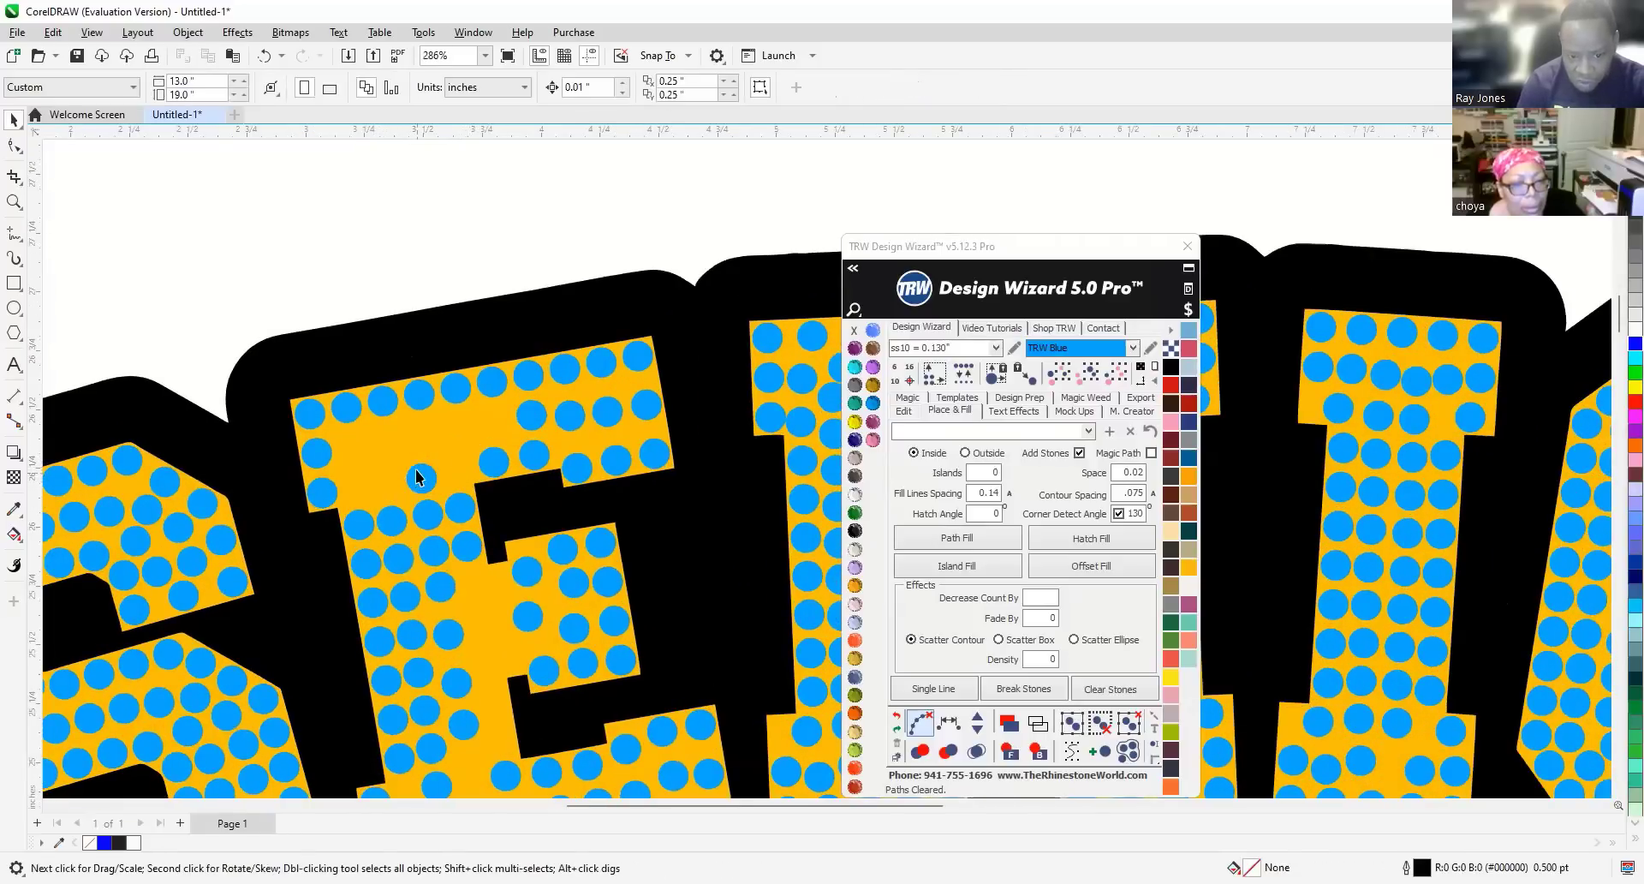
left_click_drag(497, 464, 536, 459)
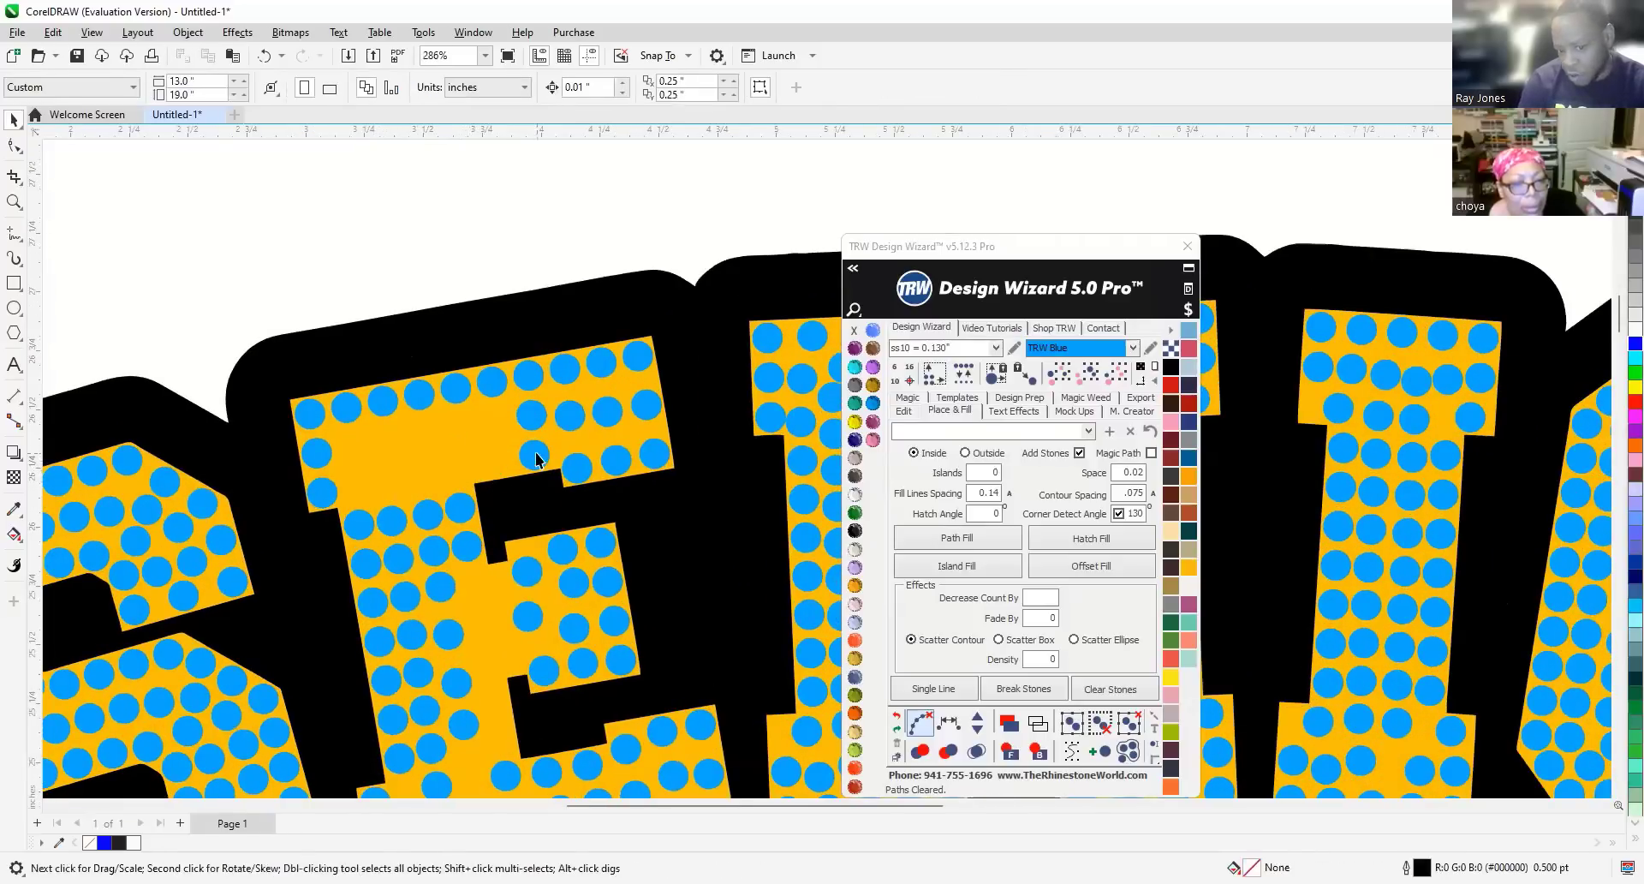
left_click(534, 456)
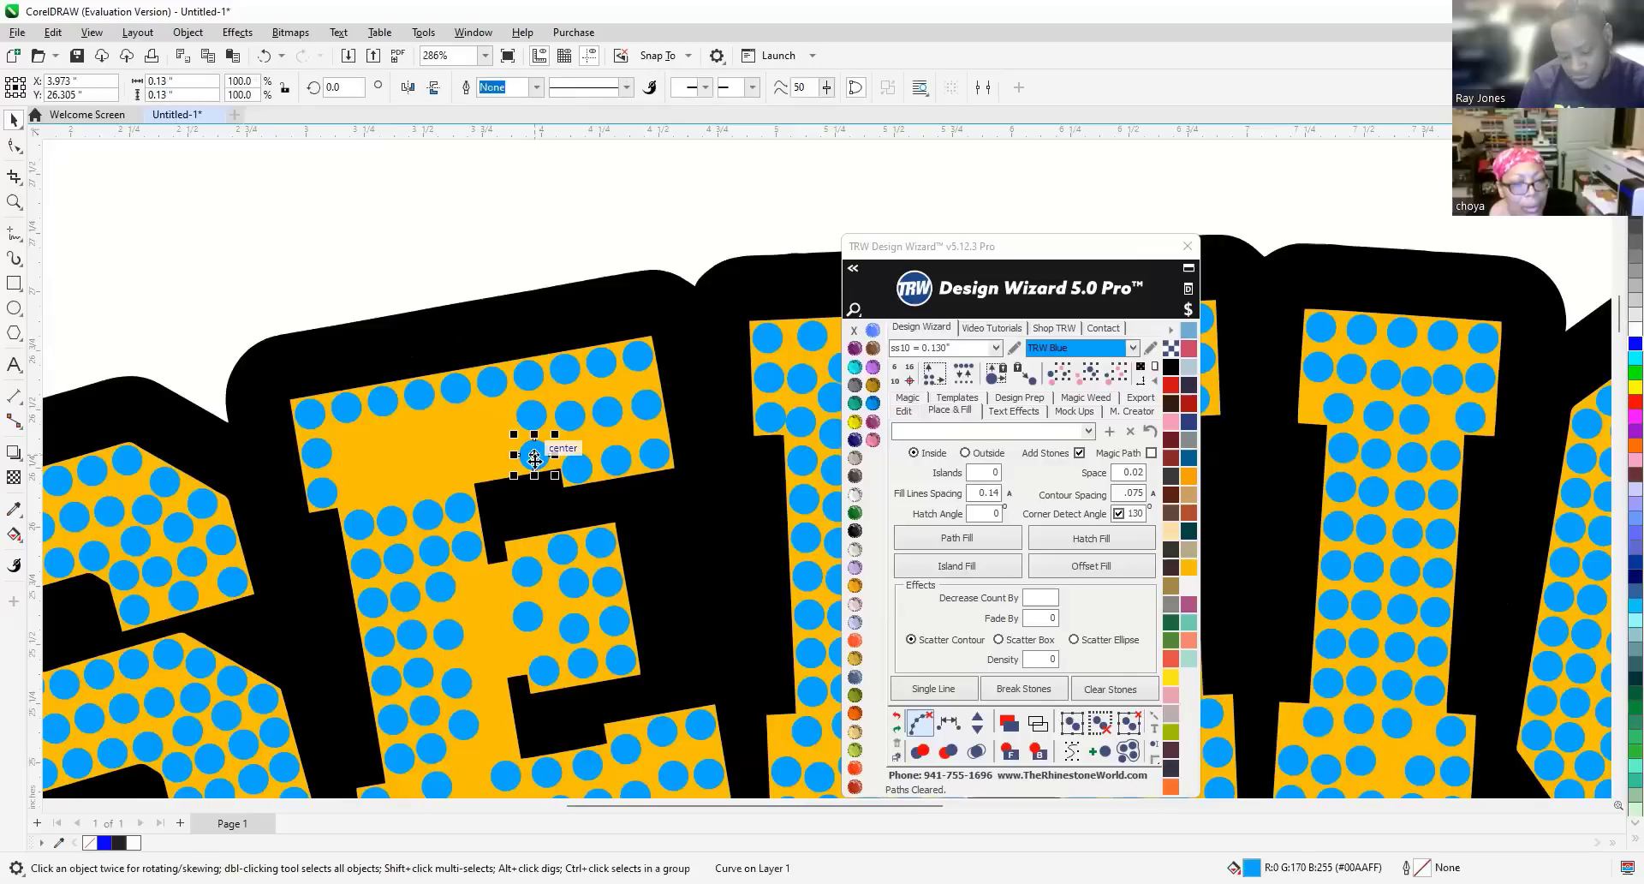
Fill evenly spaced stones between the two selected end stones and break the row into separate stones.
left_click(328, 485, "shift")
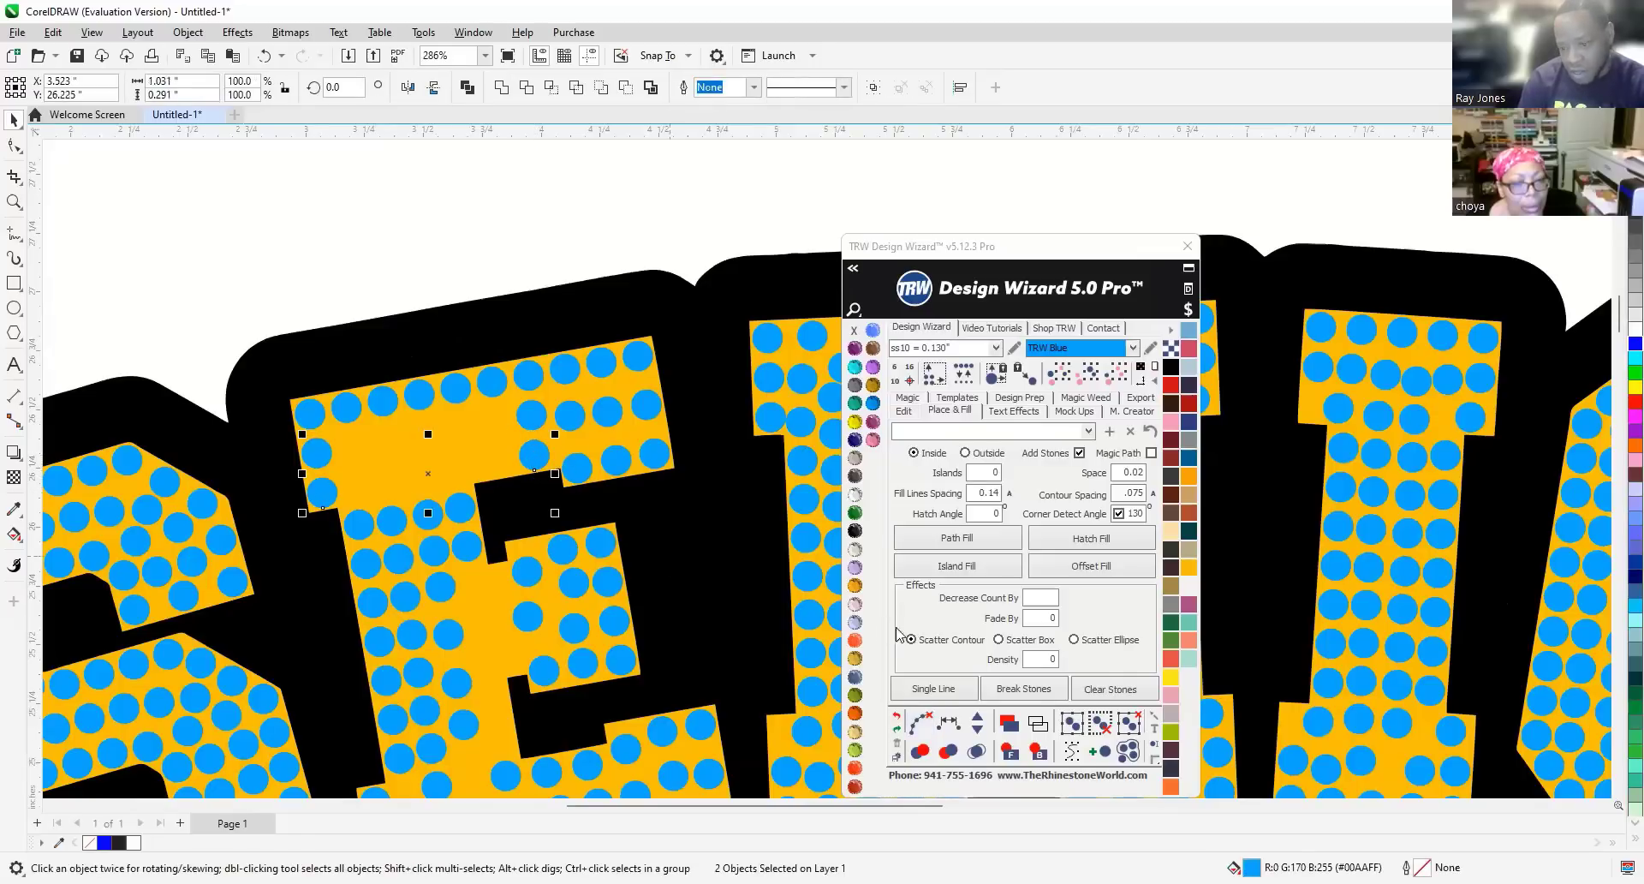
left_click(903, 410)
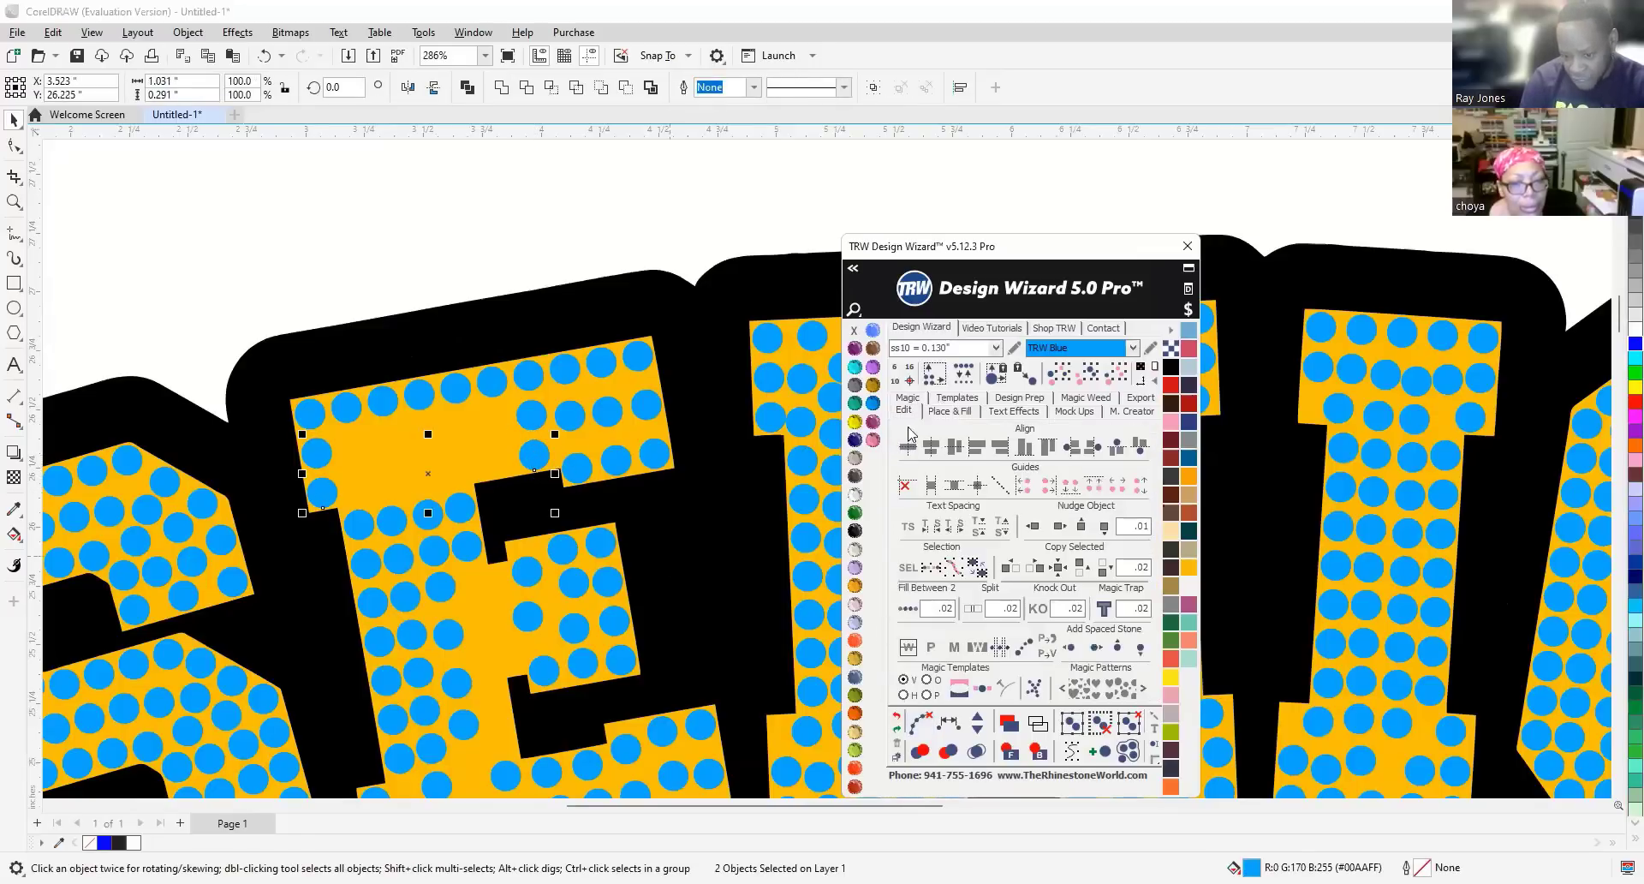
left_click(907, 610)
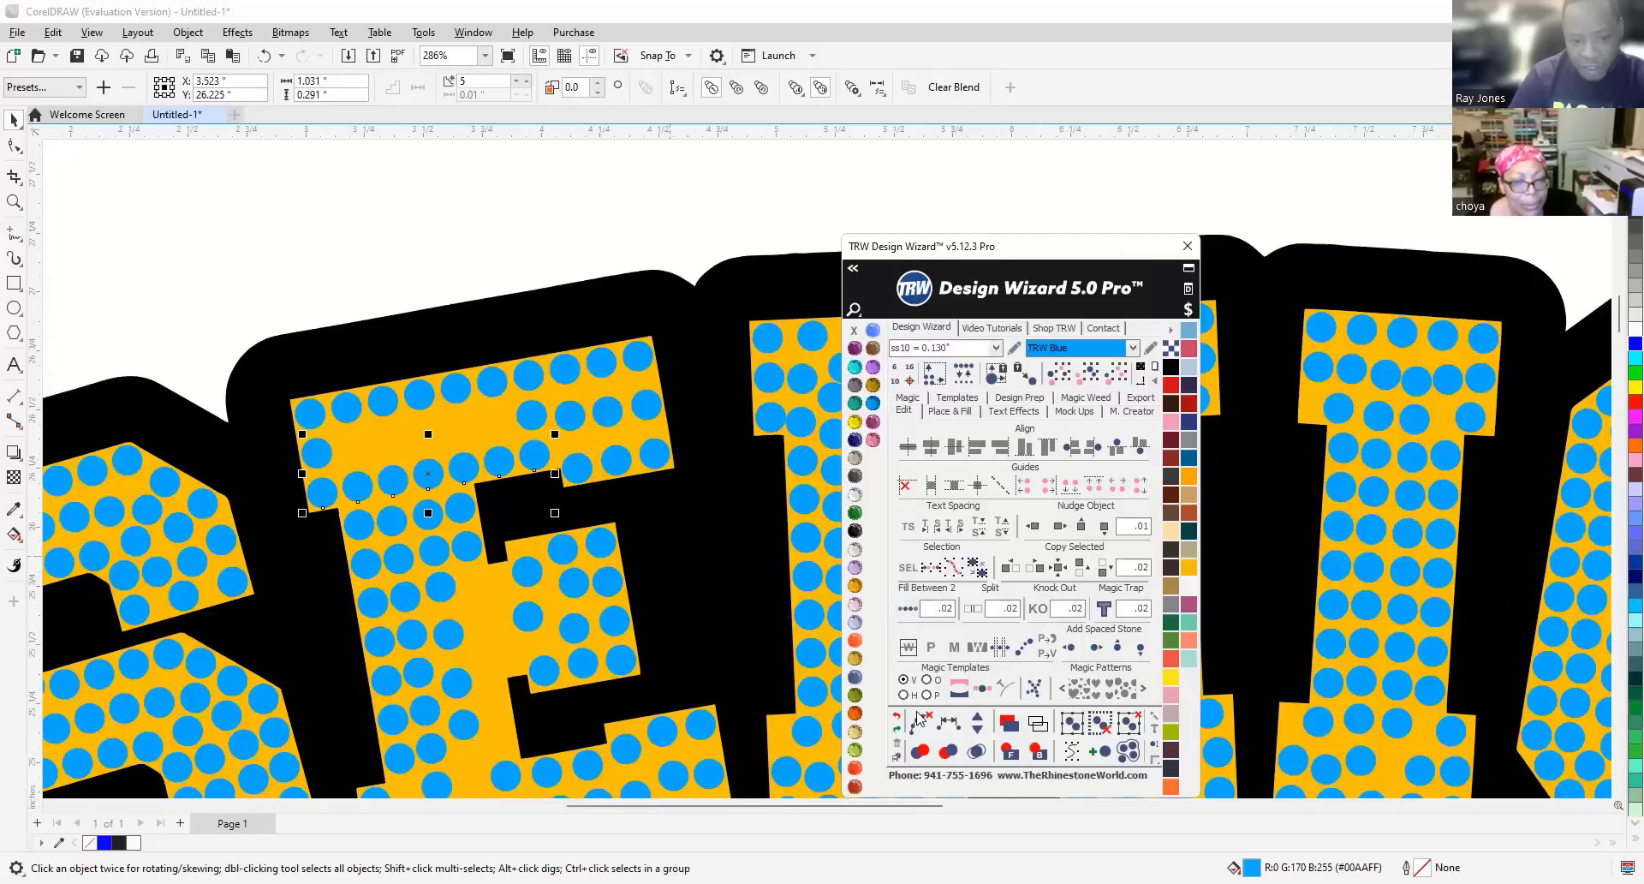
left_click(532, 415)
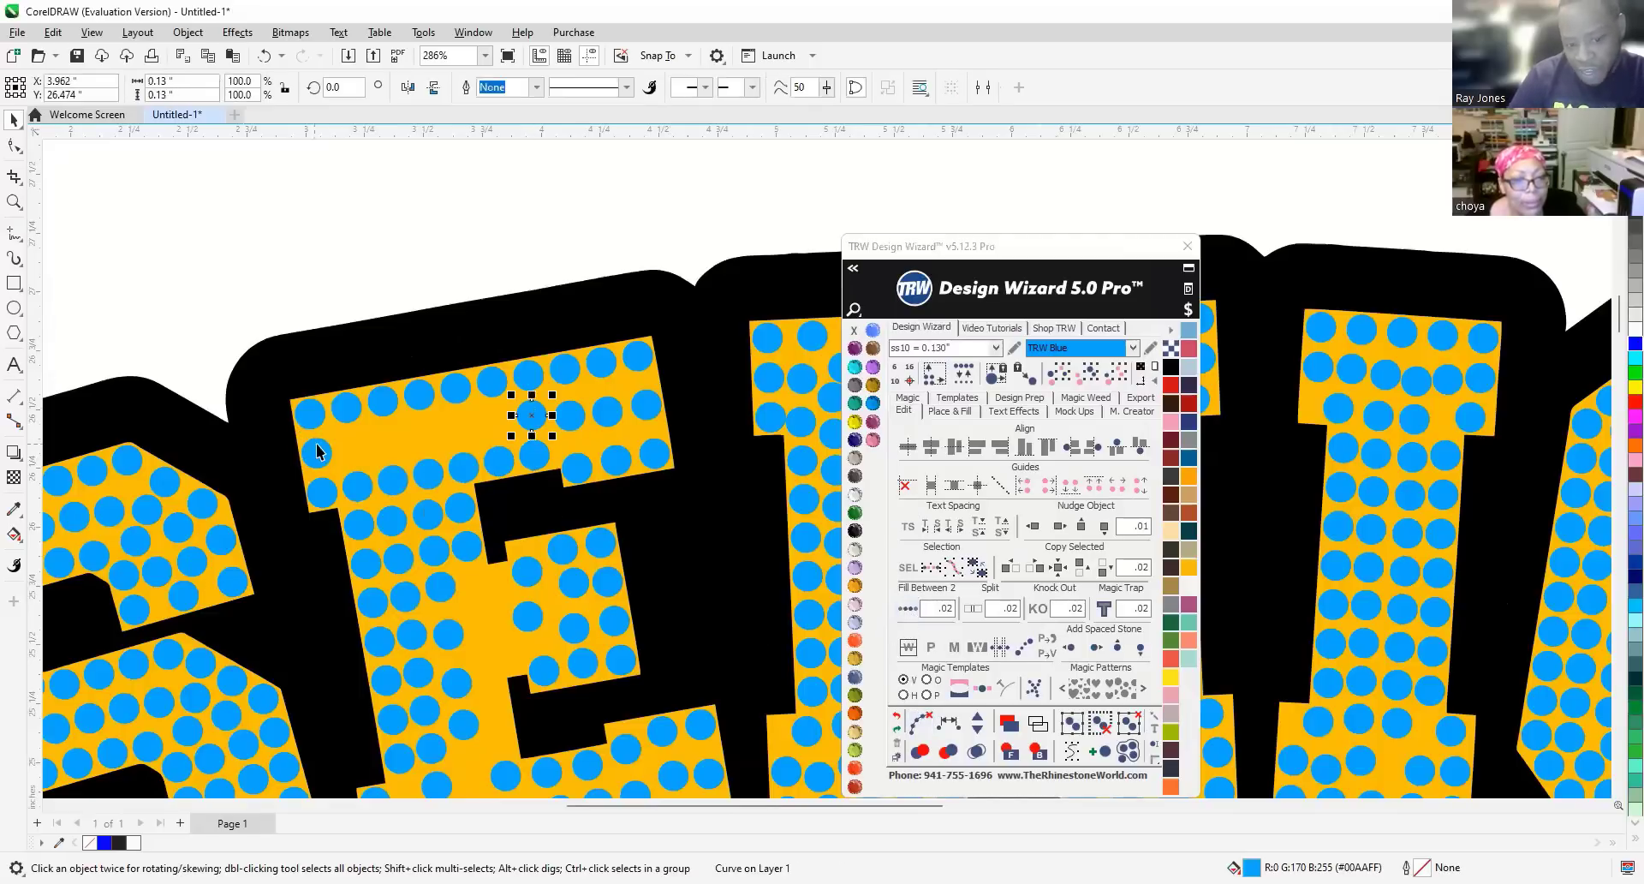
left_click(321, 455)
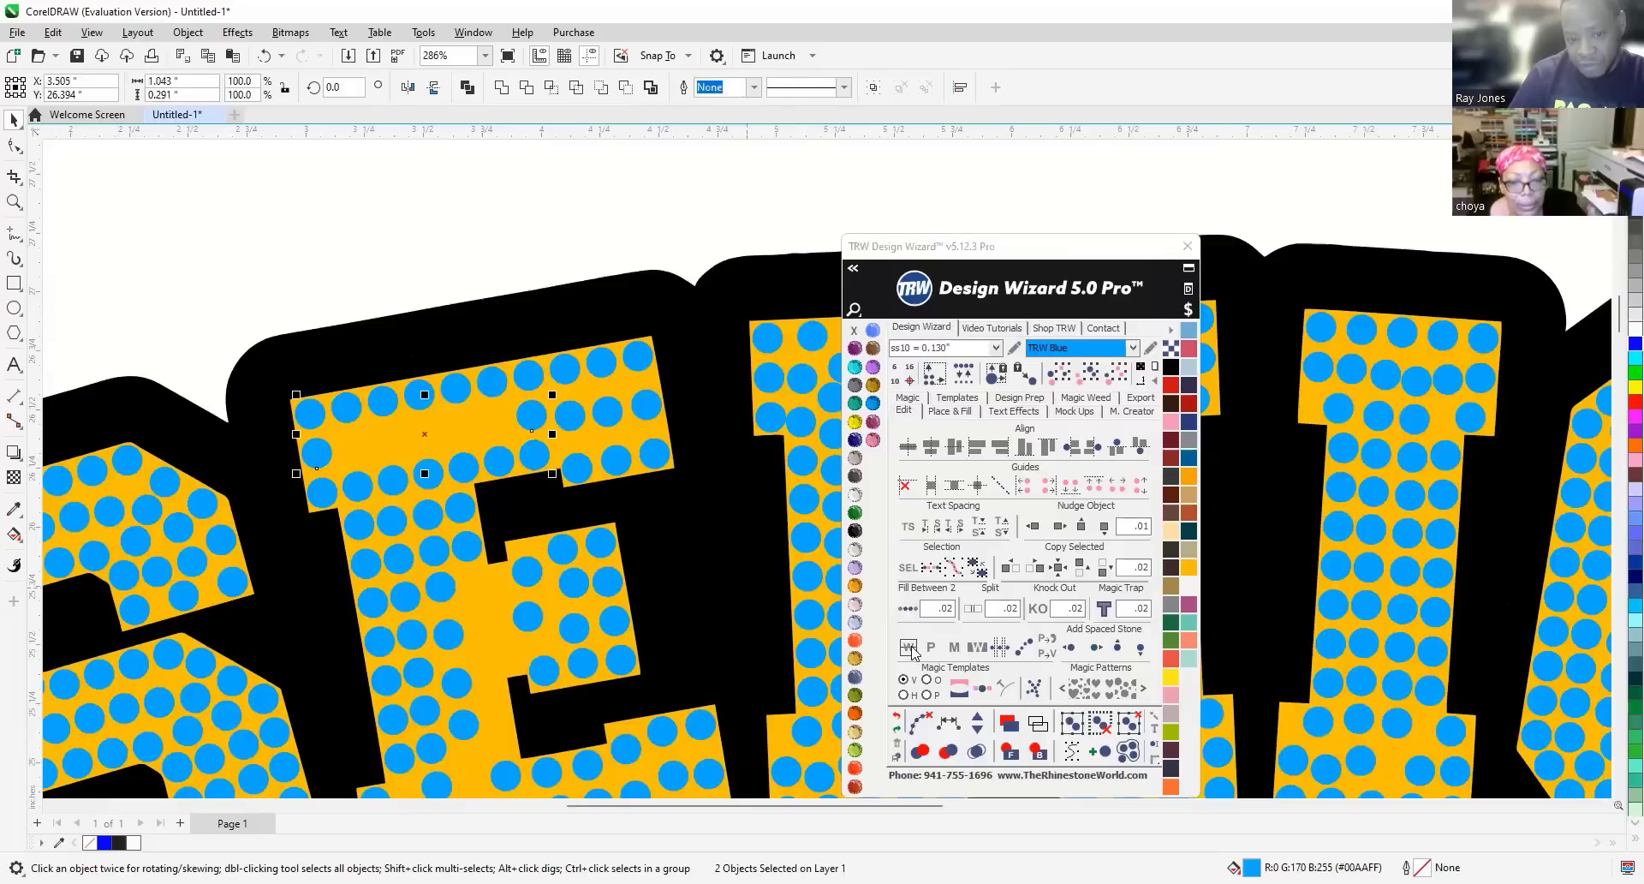
left_click(920, 723)
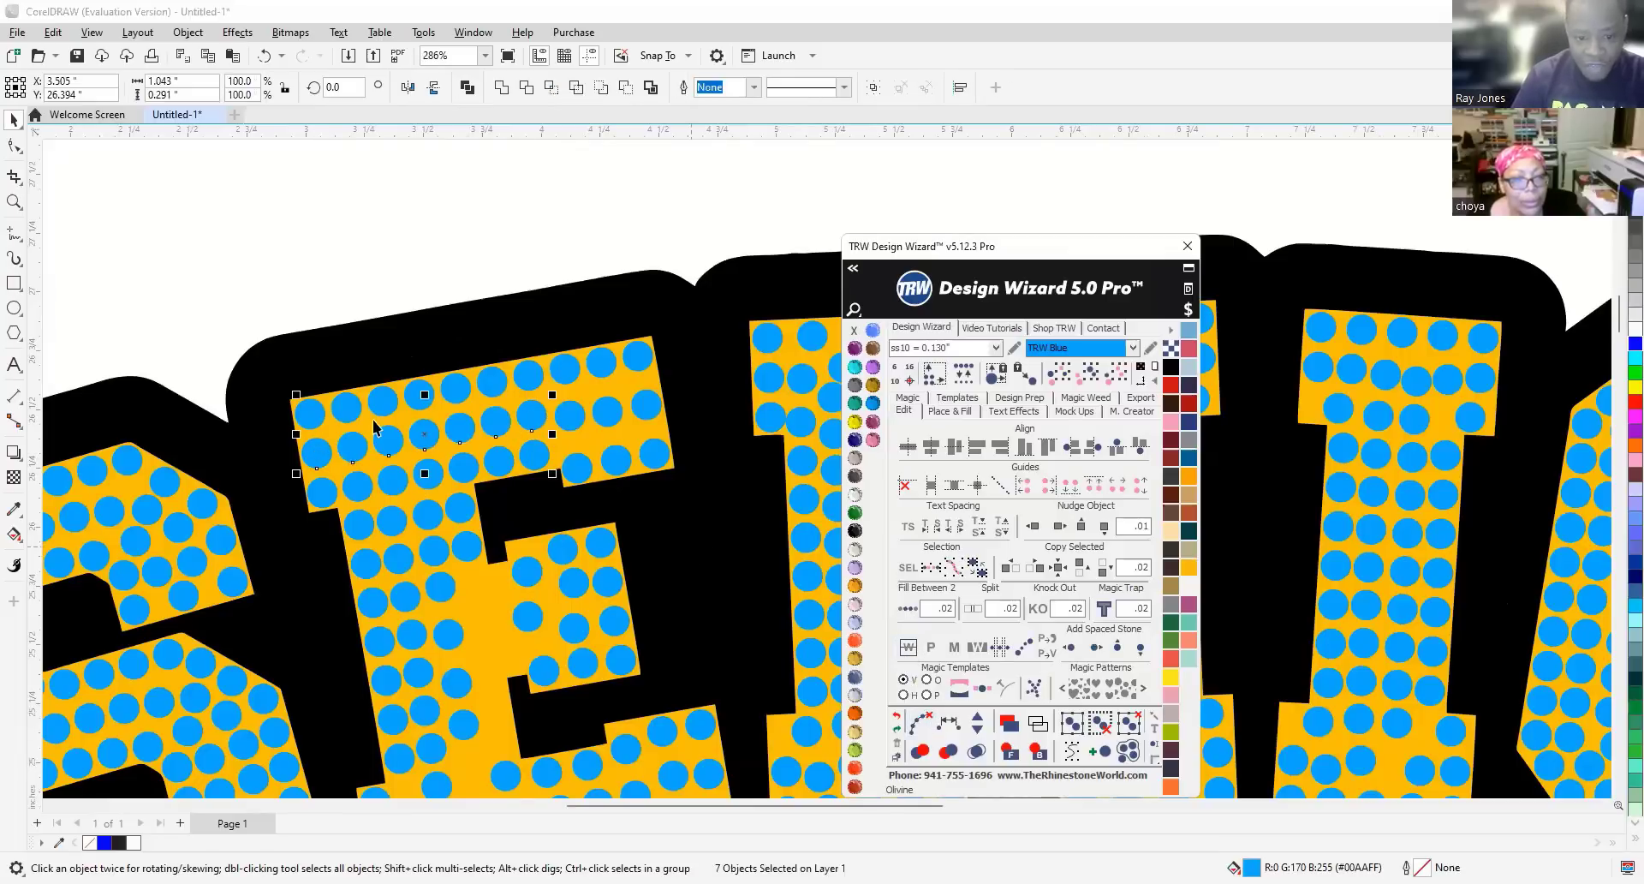
scroll(325, 479, "down", 1)
left_click(317, 499)
Delete two crowded stones and fill the gap between their neighbours with evenly spaced stones.
scroll(385, 535, "up", 8)
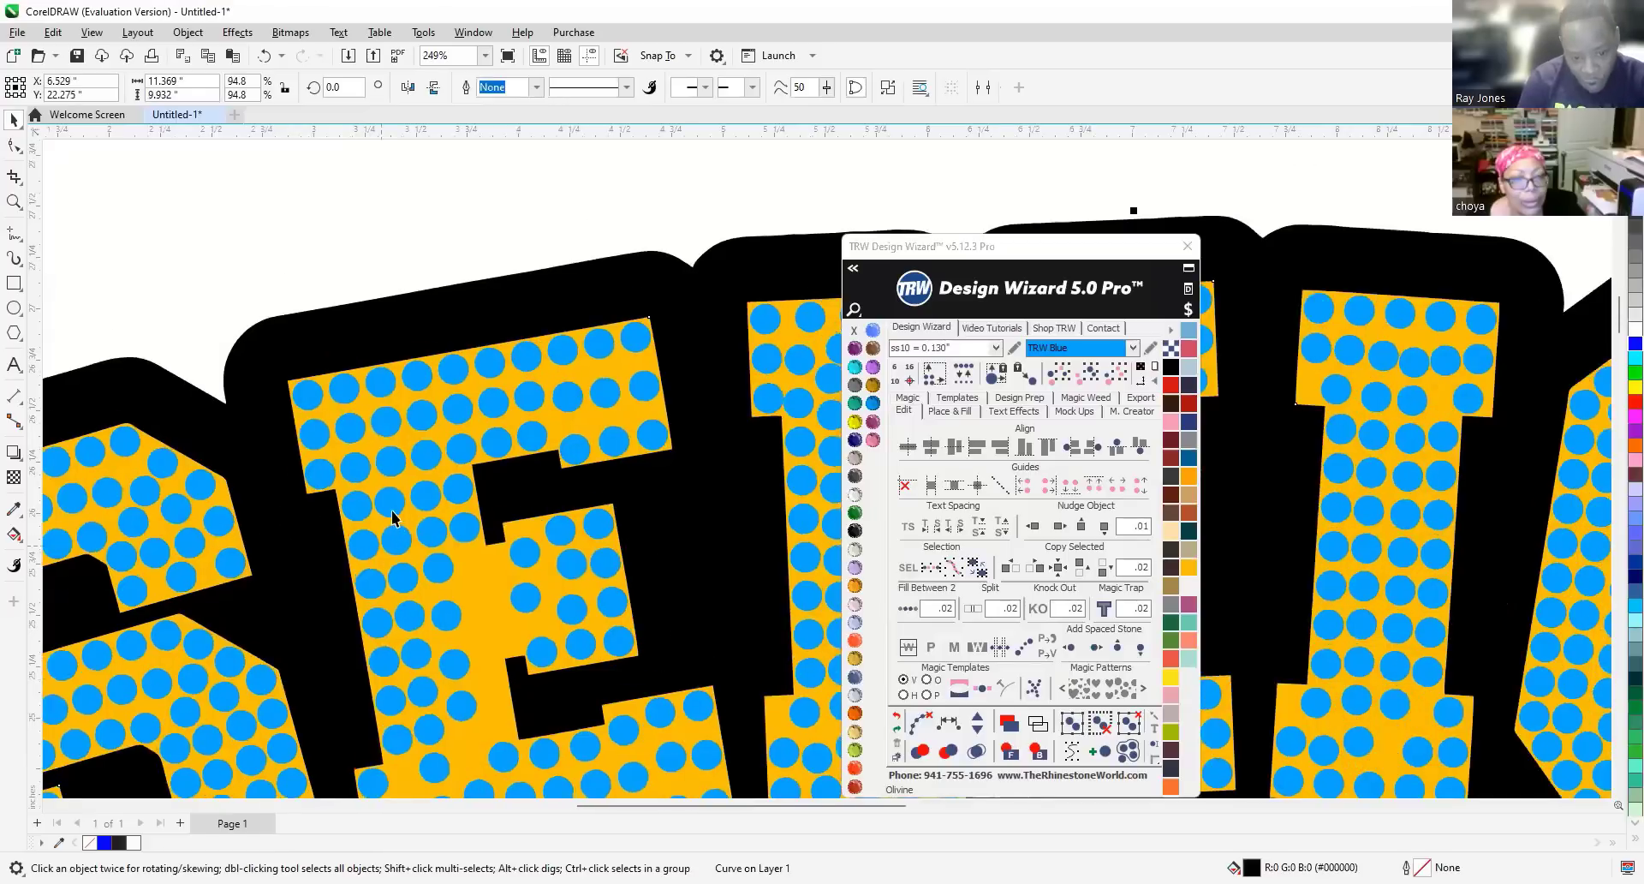
scroll(393, 509, "up", 3)
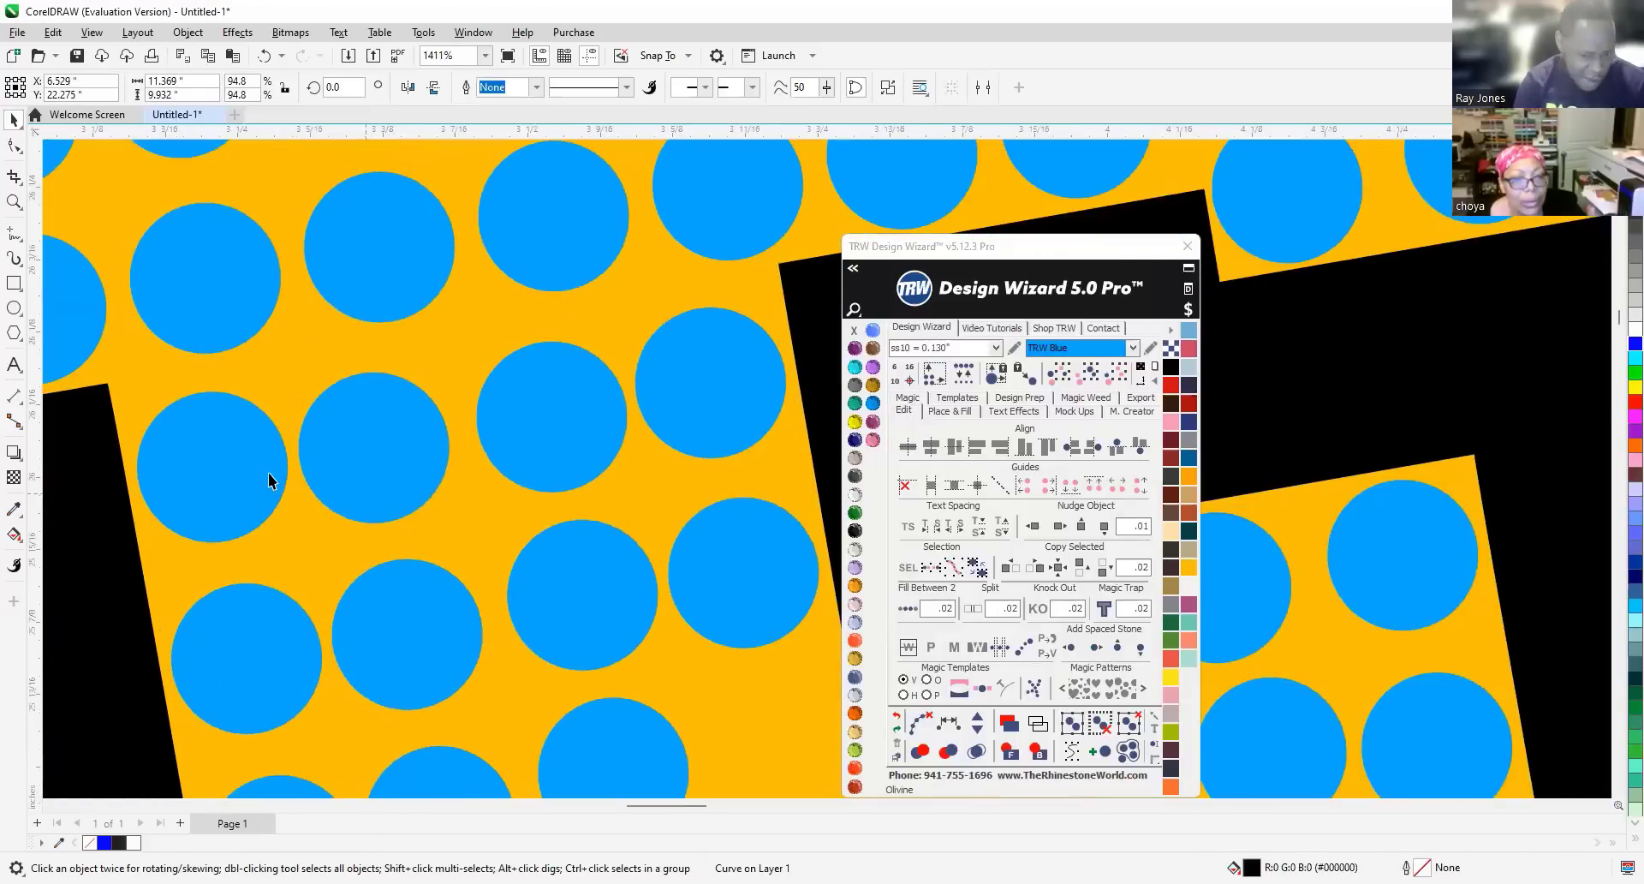
left_click(377, 452)
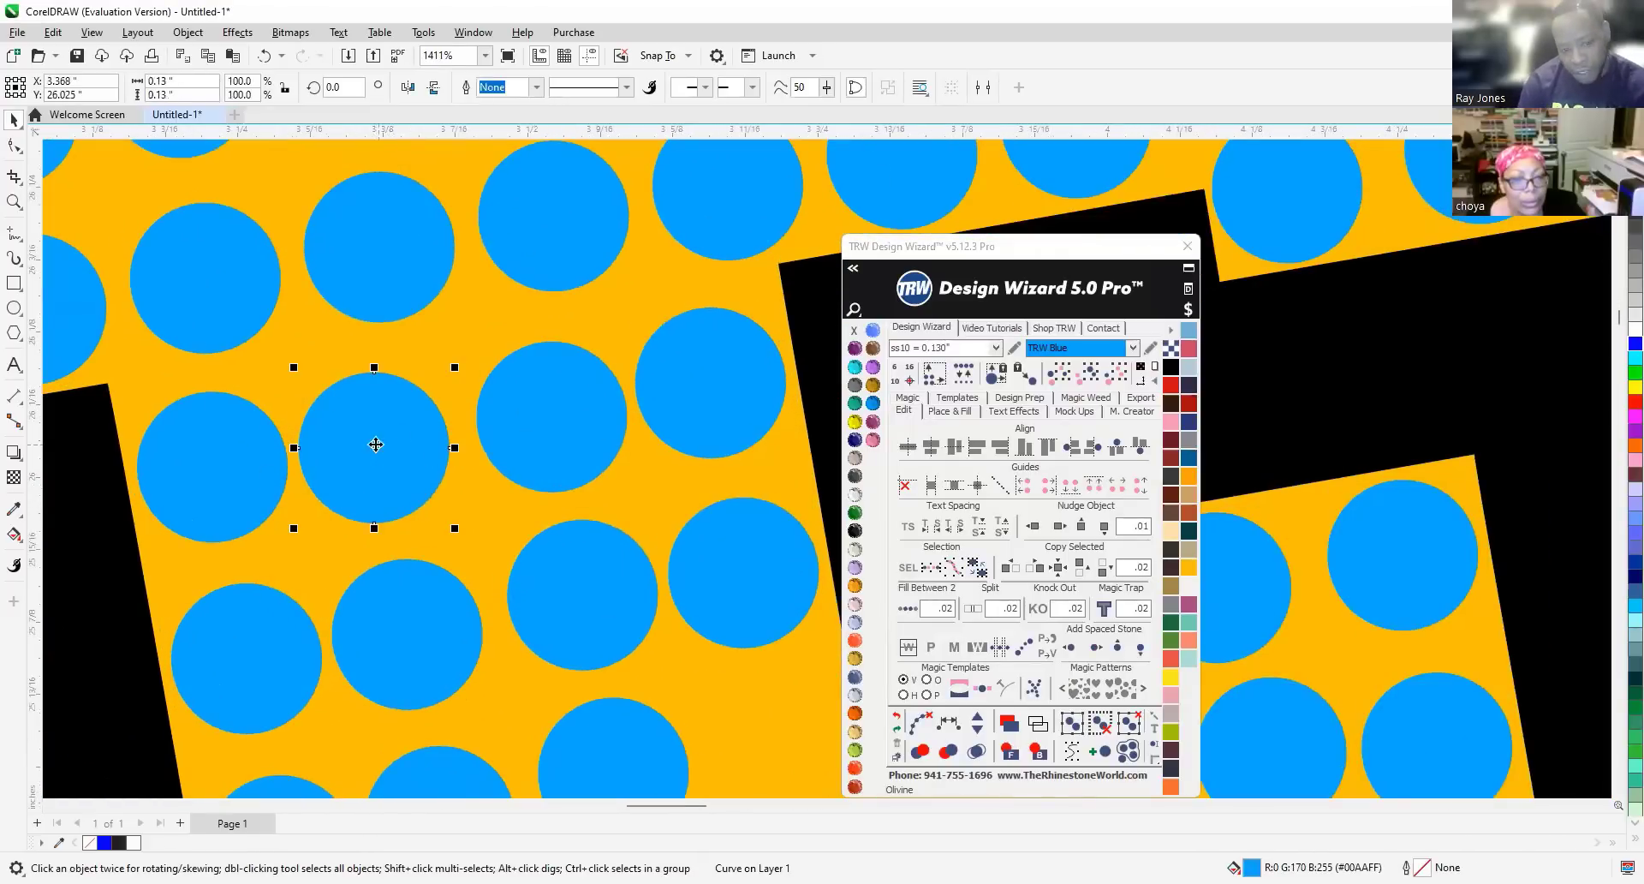
key("Delete")
left_click(562, 421)
key("Delete")
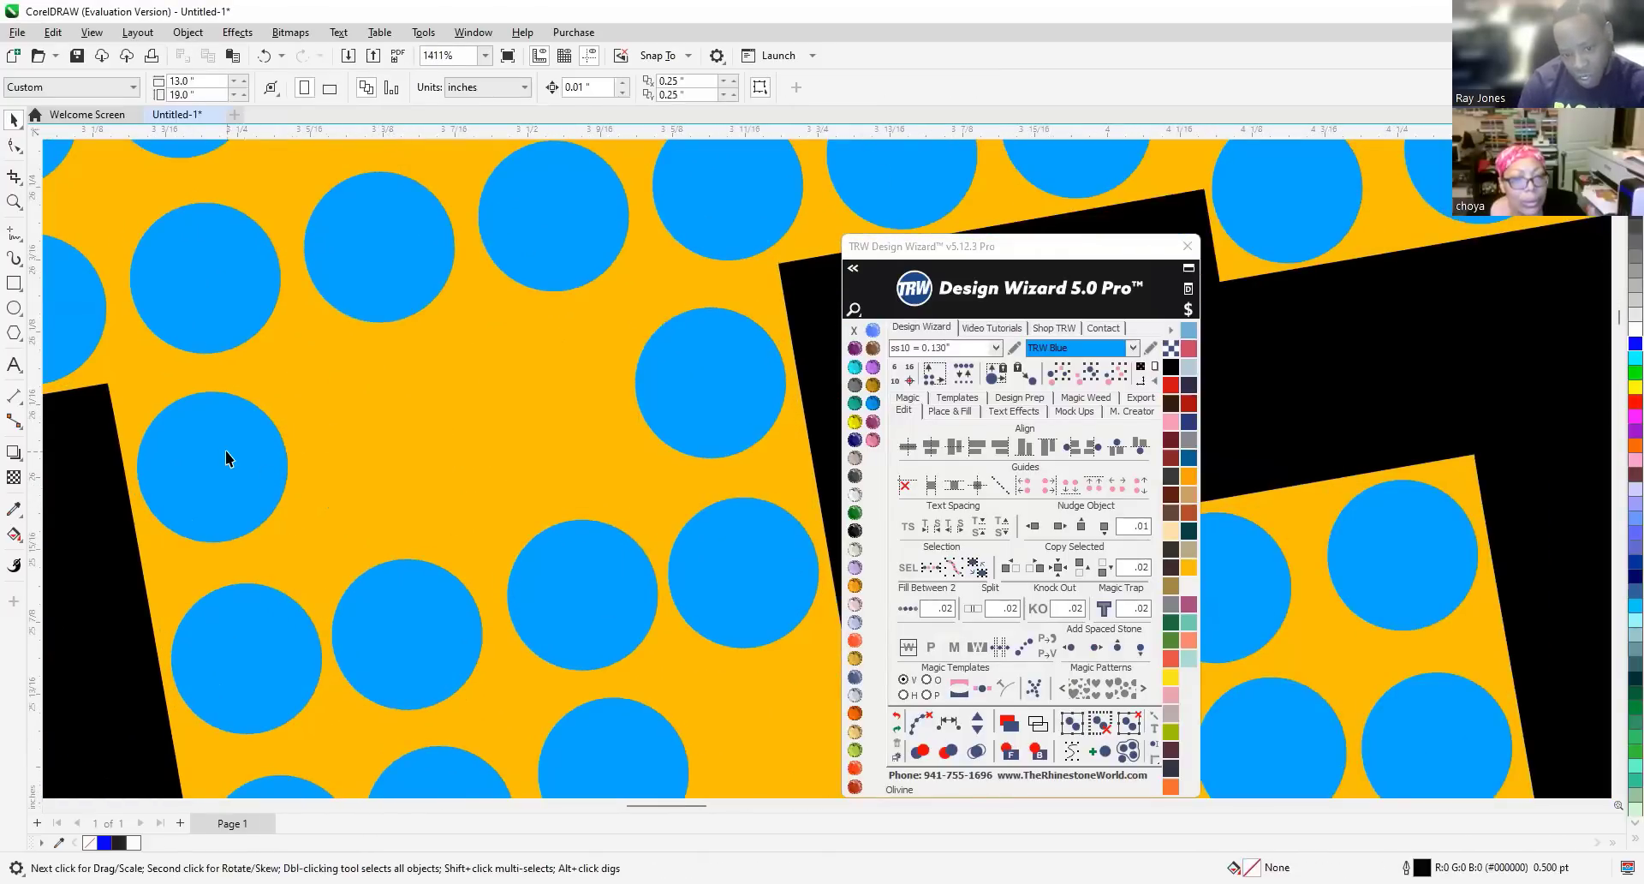
left_click(225, 451)
key("ctrl+k")
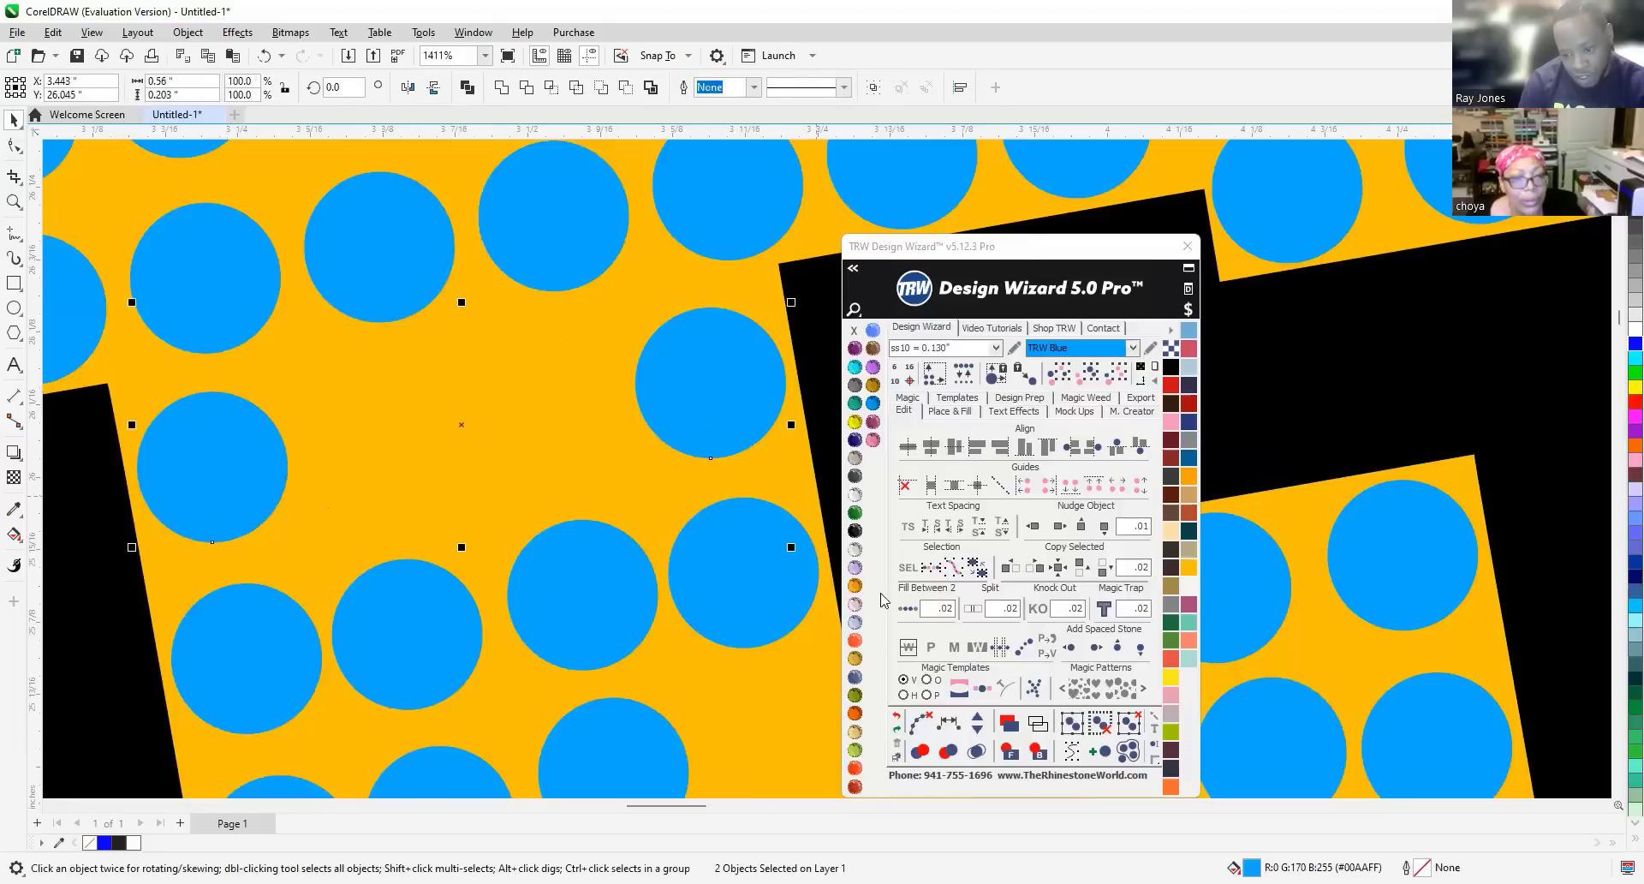
left_click(907, 608)
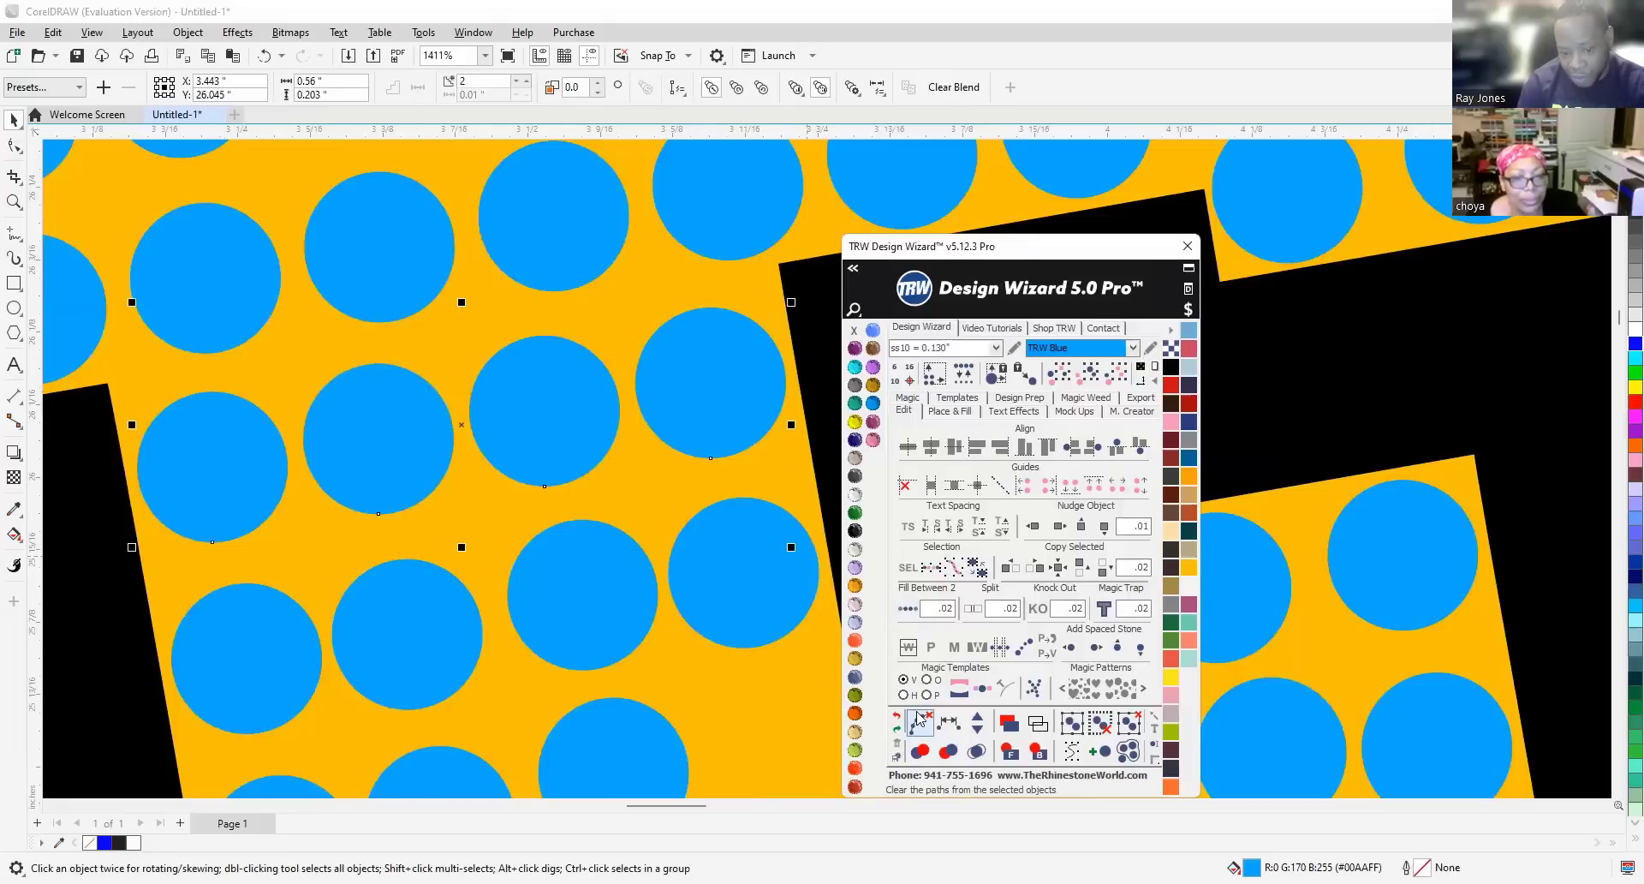
Deselect the new stones and delete a stray stone at the top of the E.
scroll(463, 423, "down", 4)
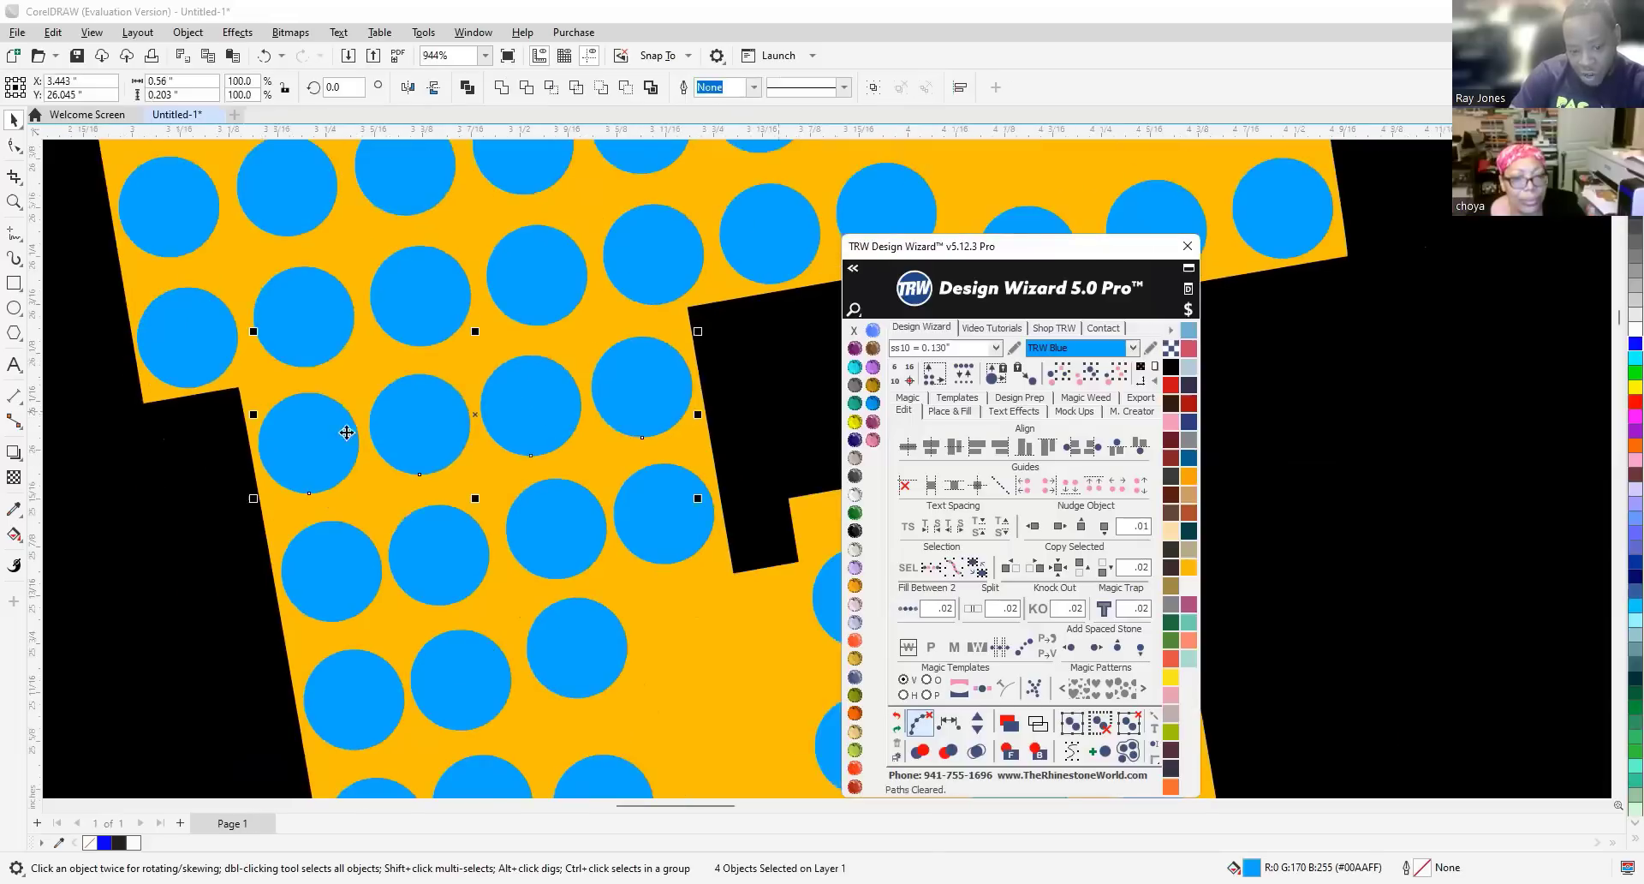
scroll(376, 411, "up", 1)
scroll(388, 402, "down", 5)
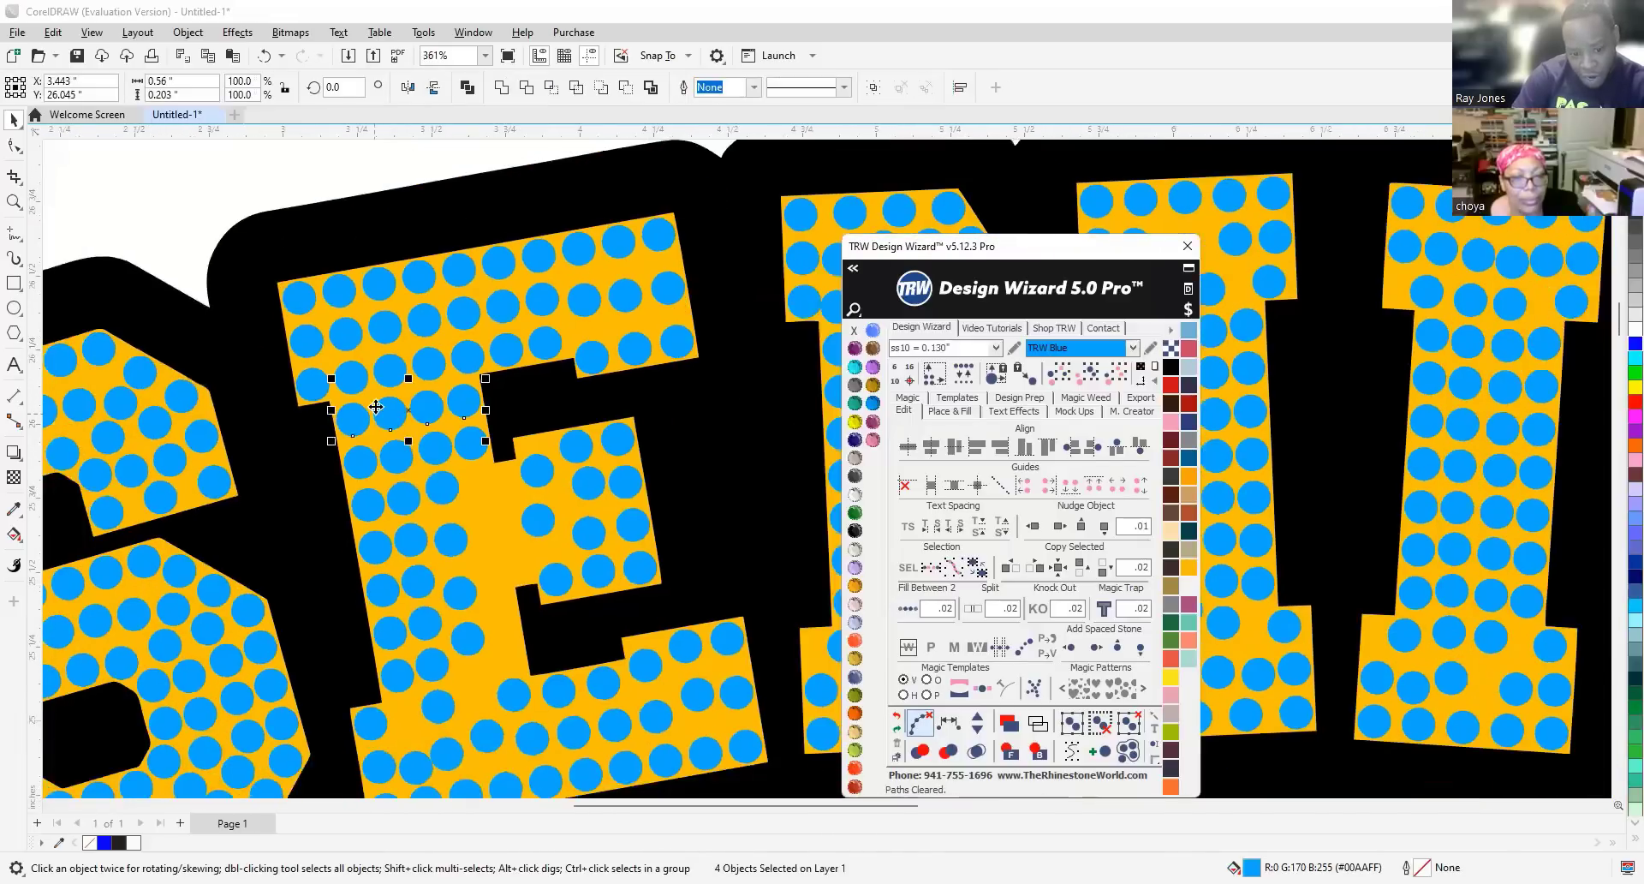
scroll(387, 481, "down", 2)
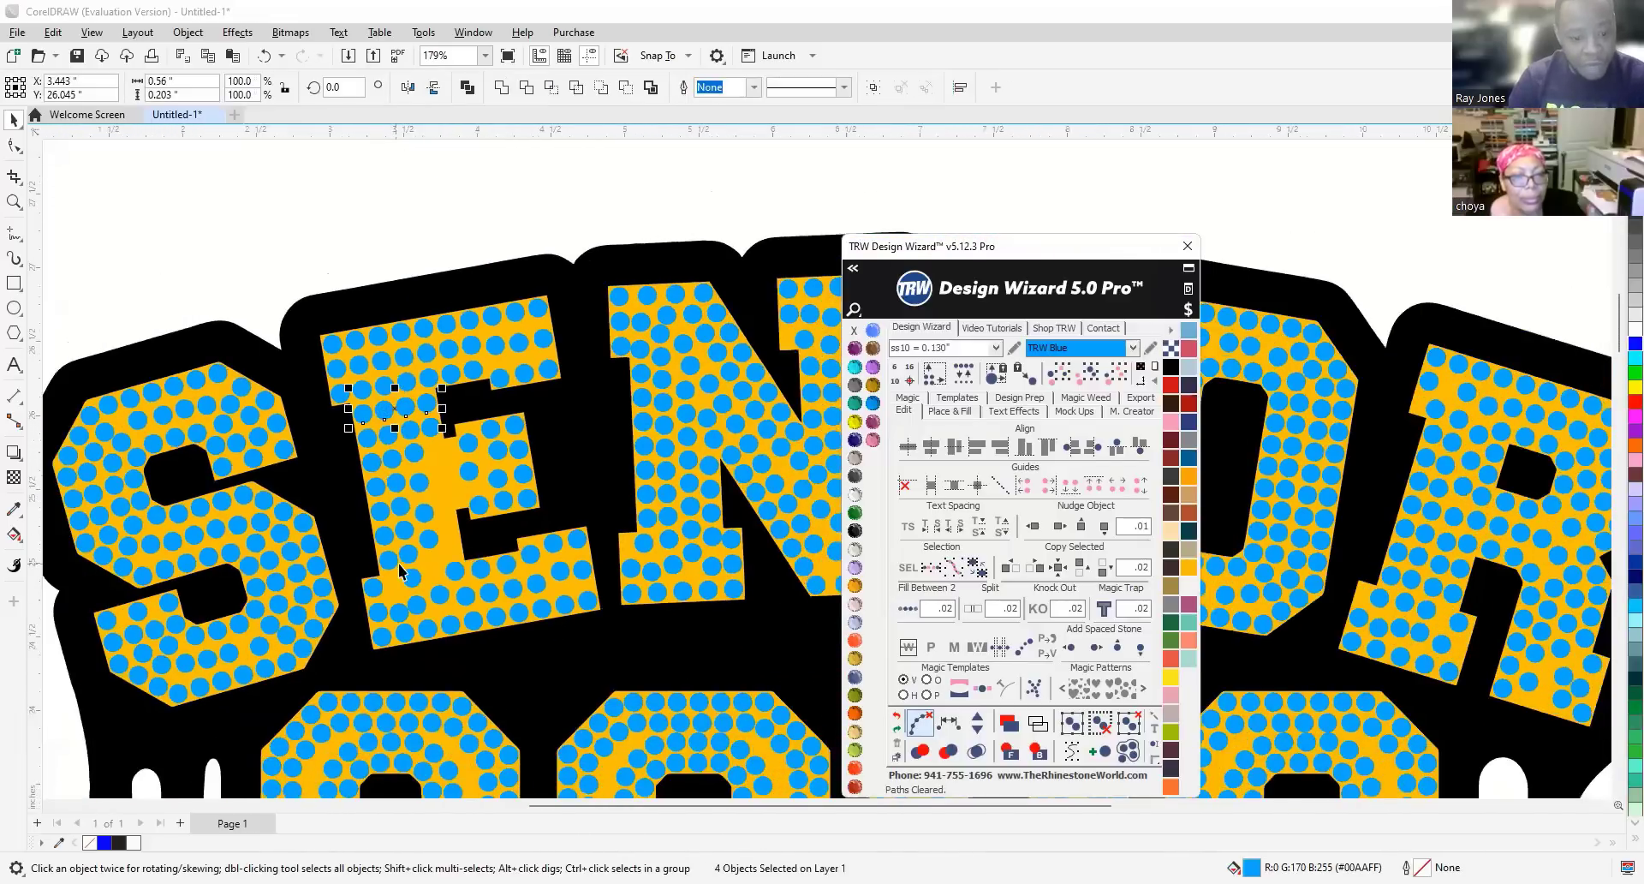
scroll(399, 562, "up", 3)
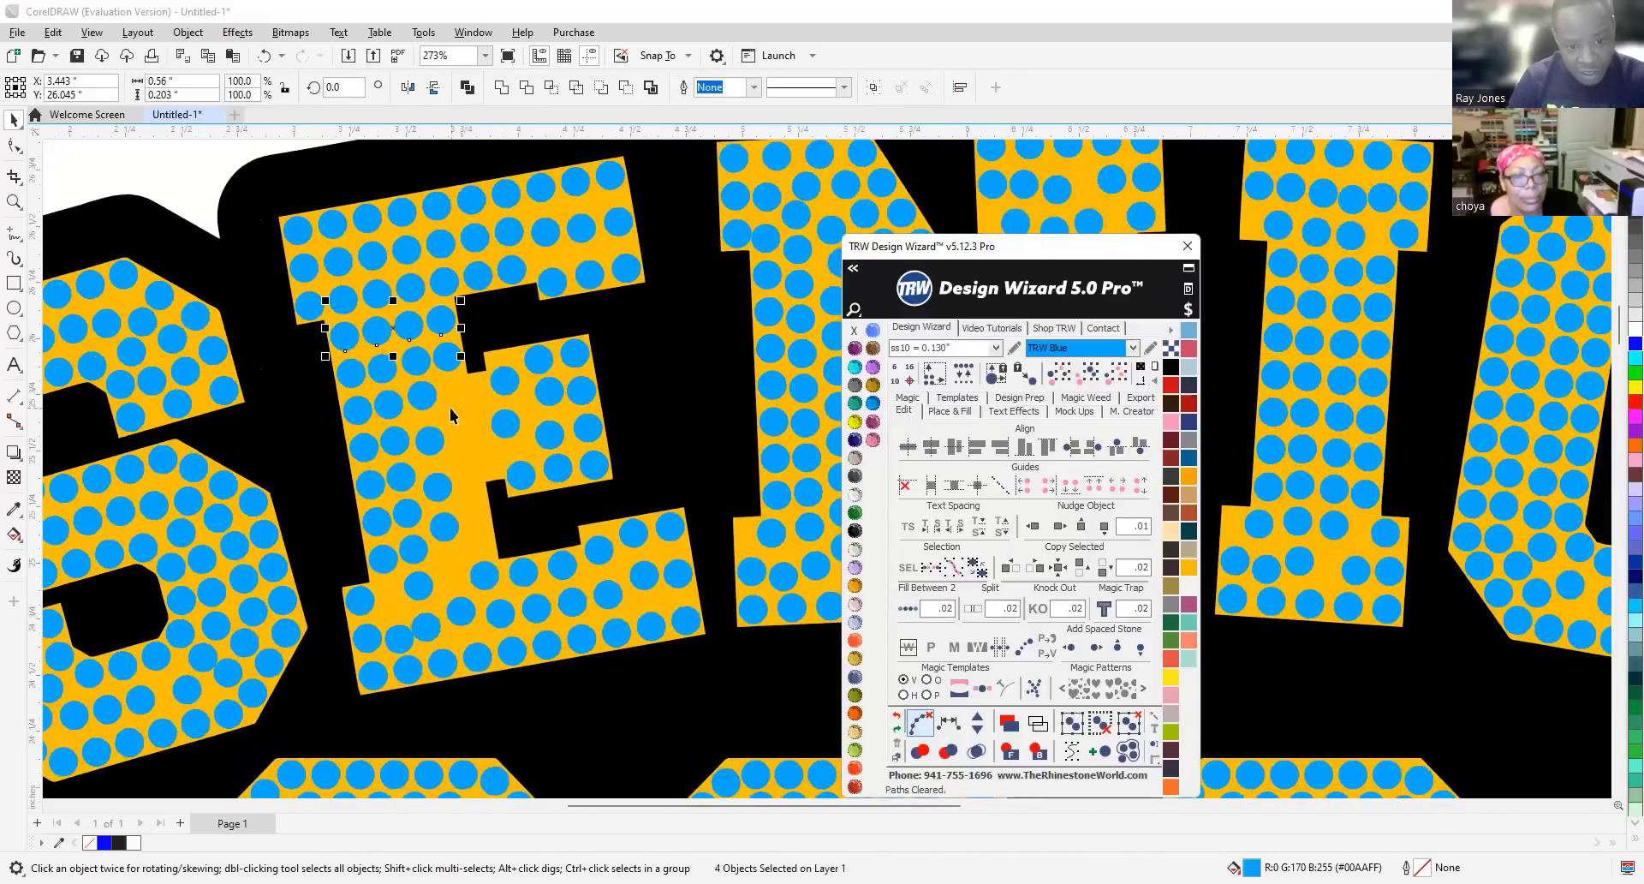
left_click(430, 370)
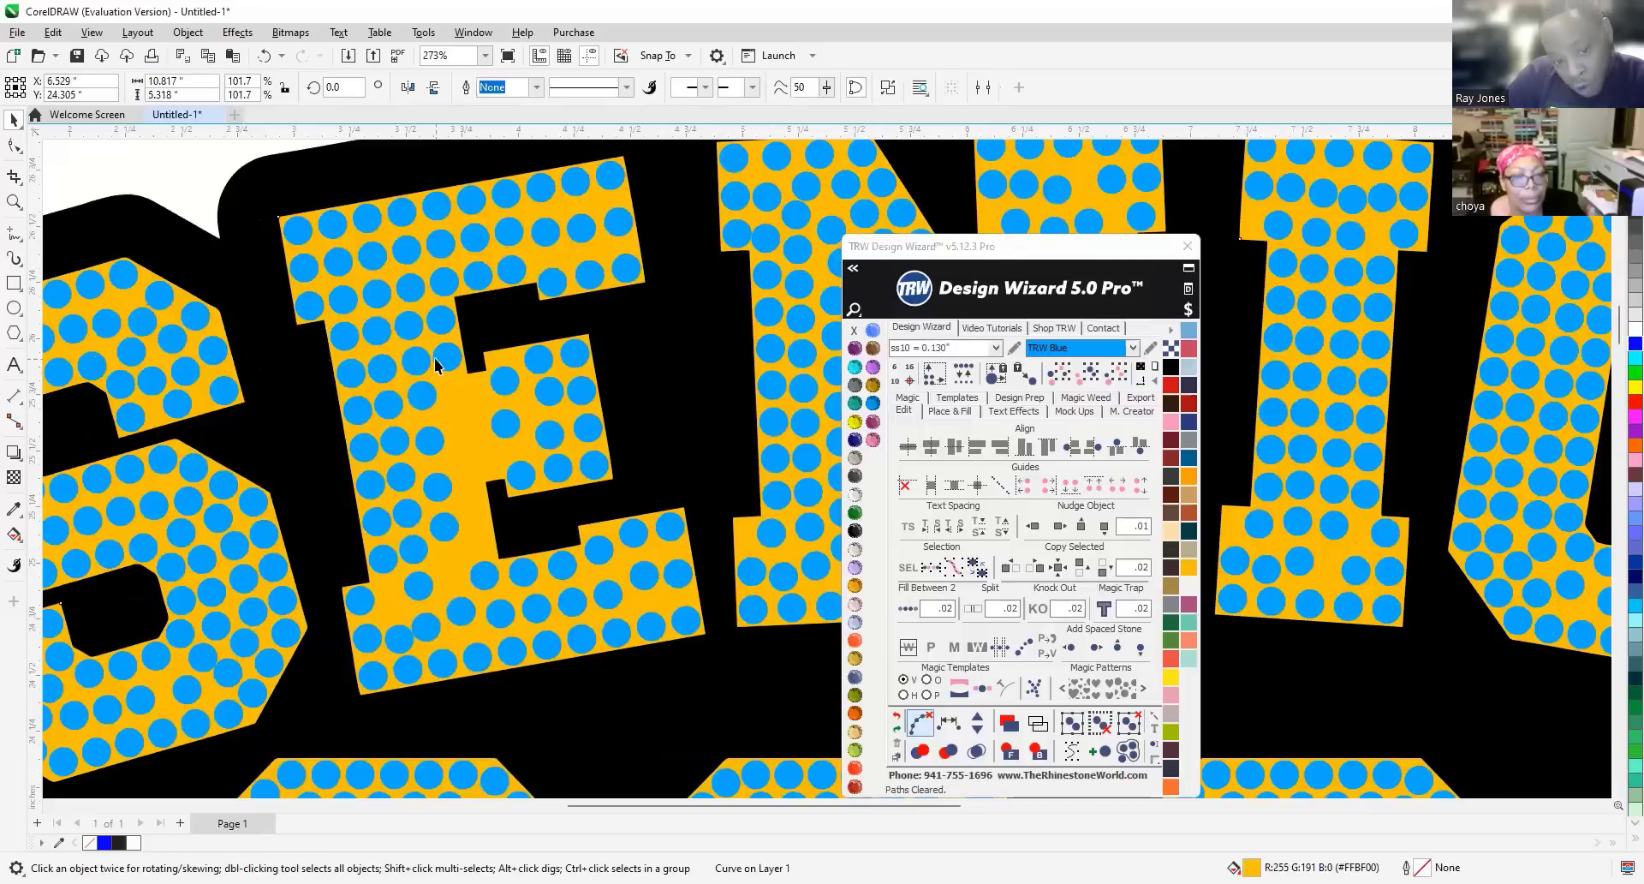
left_click(448, 356)
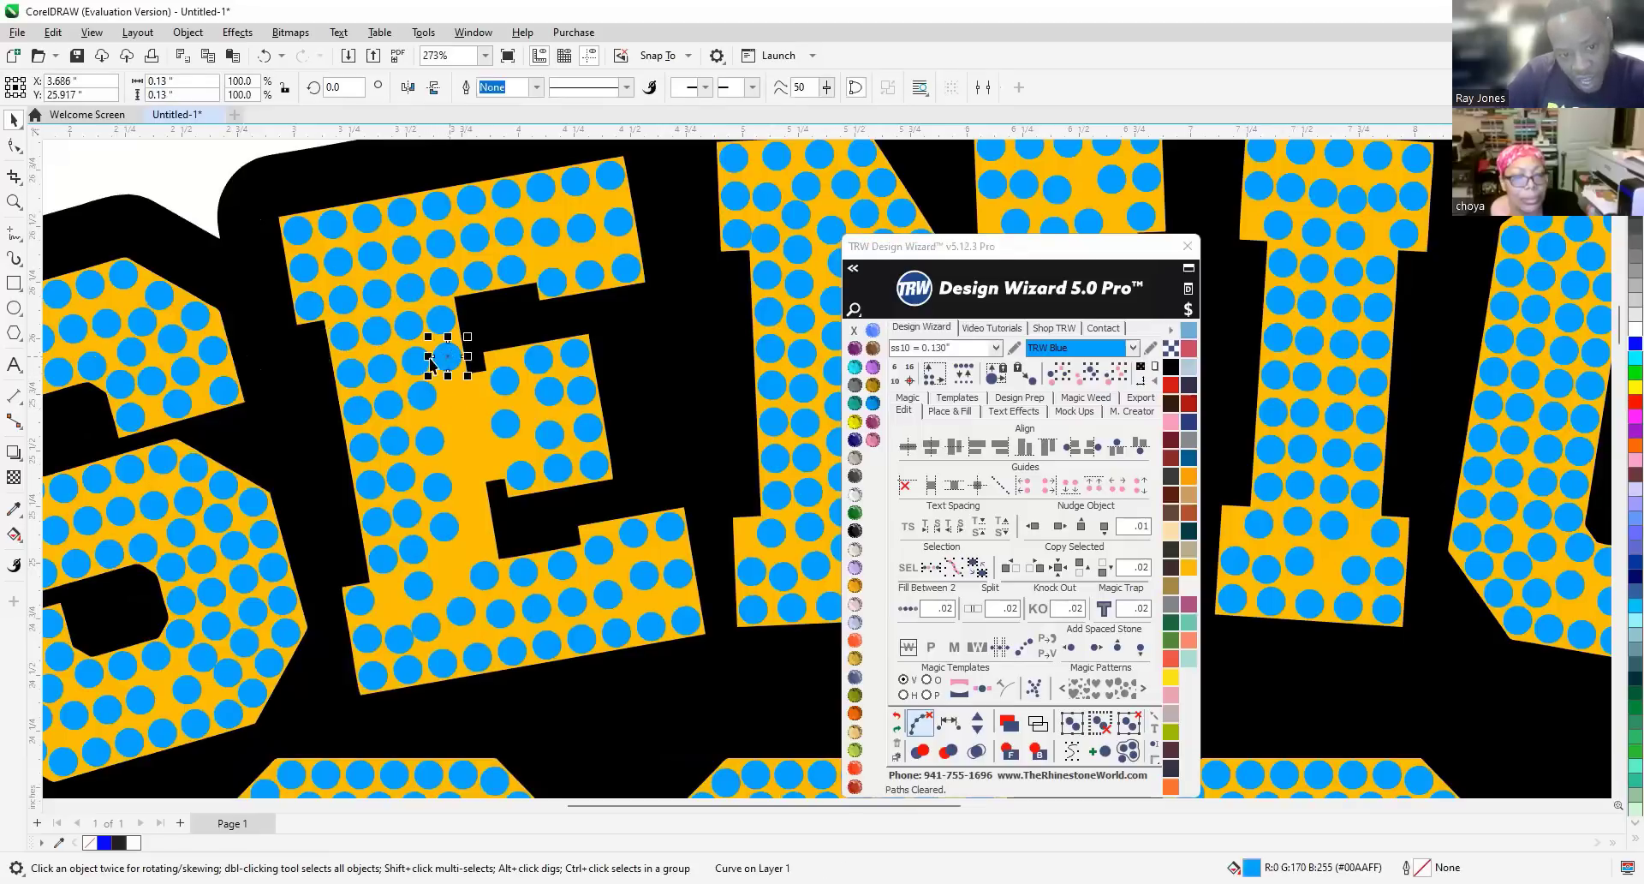
key("Delete")
left_click(383, 368)
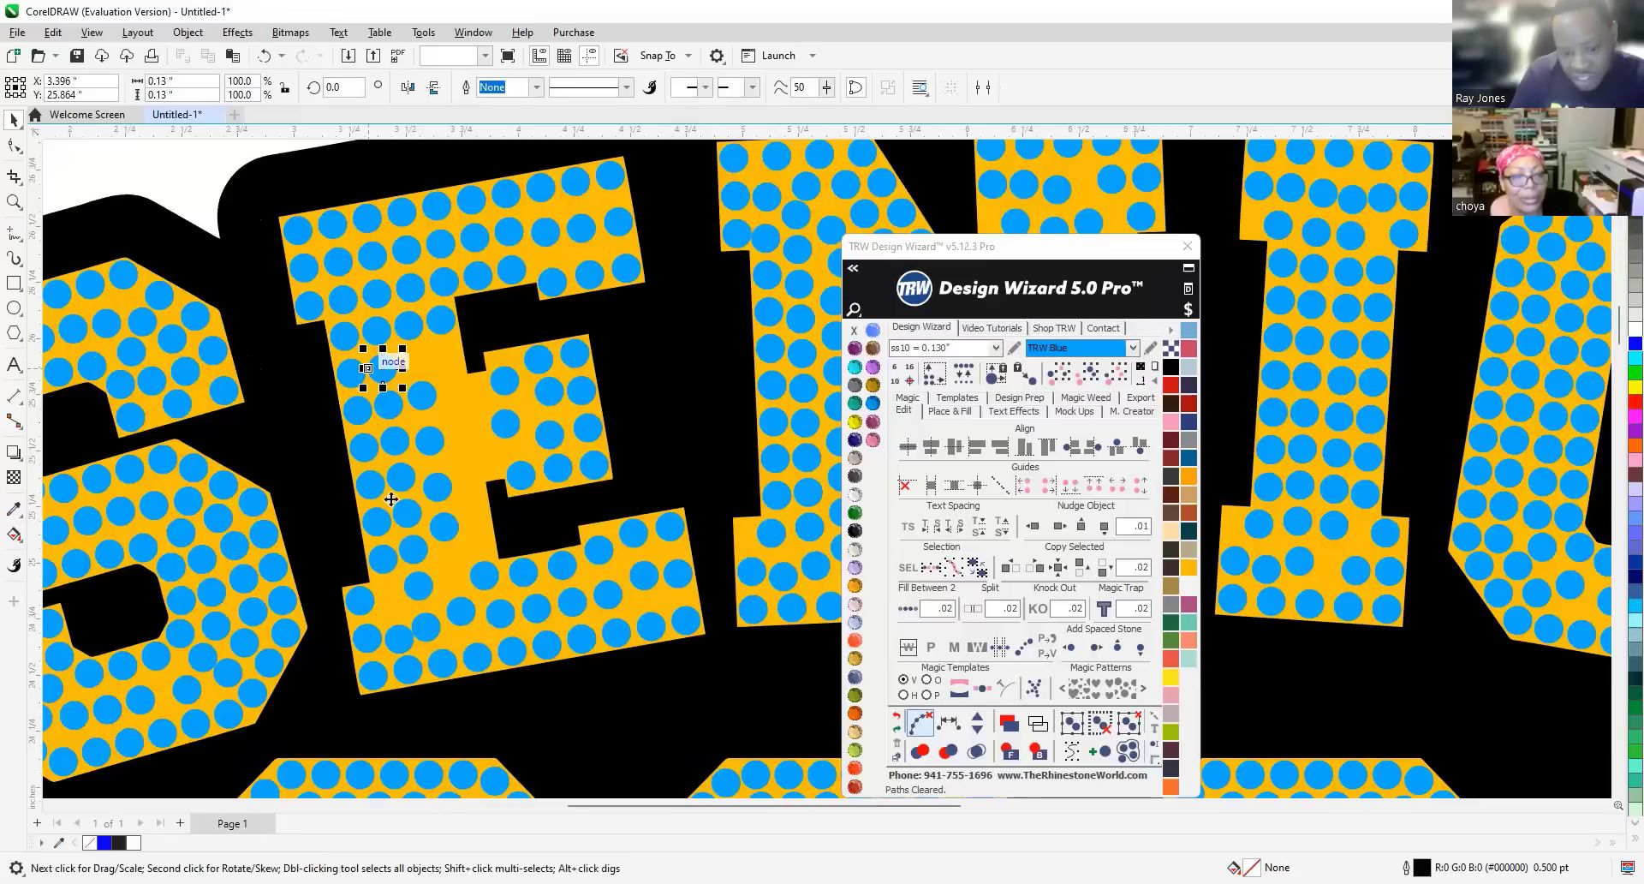
Delete the old stones from the E's upright stroke.
key("Delete")
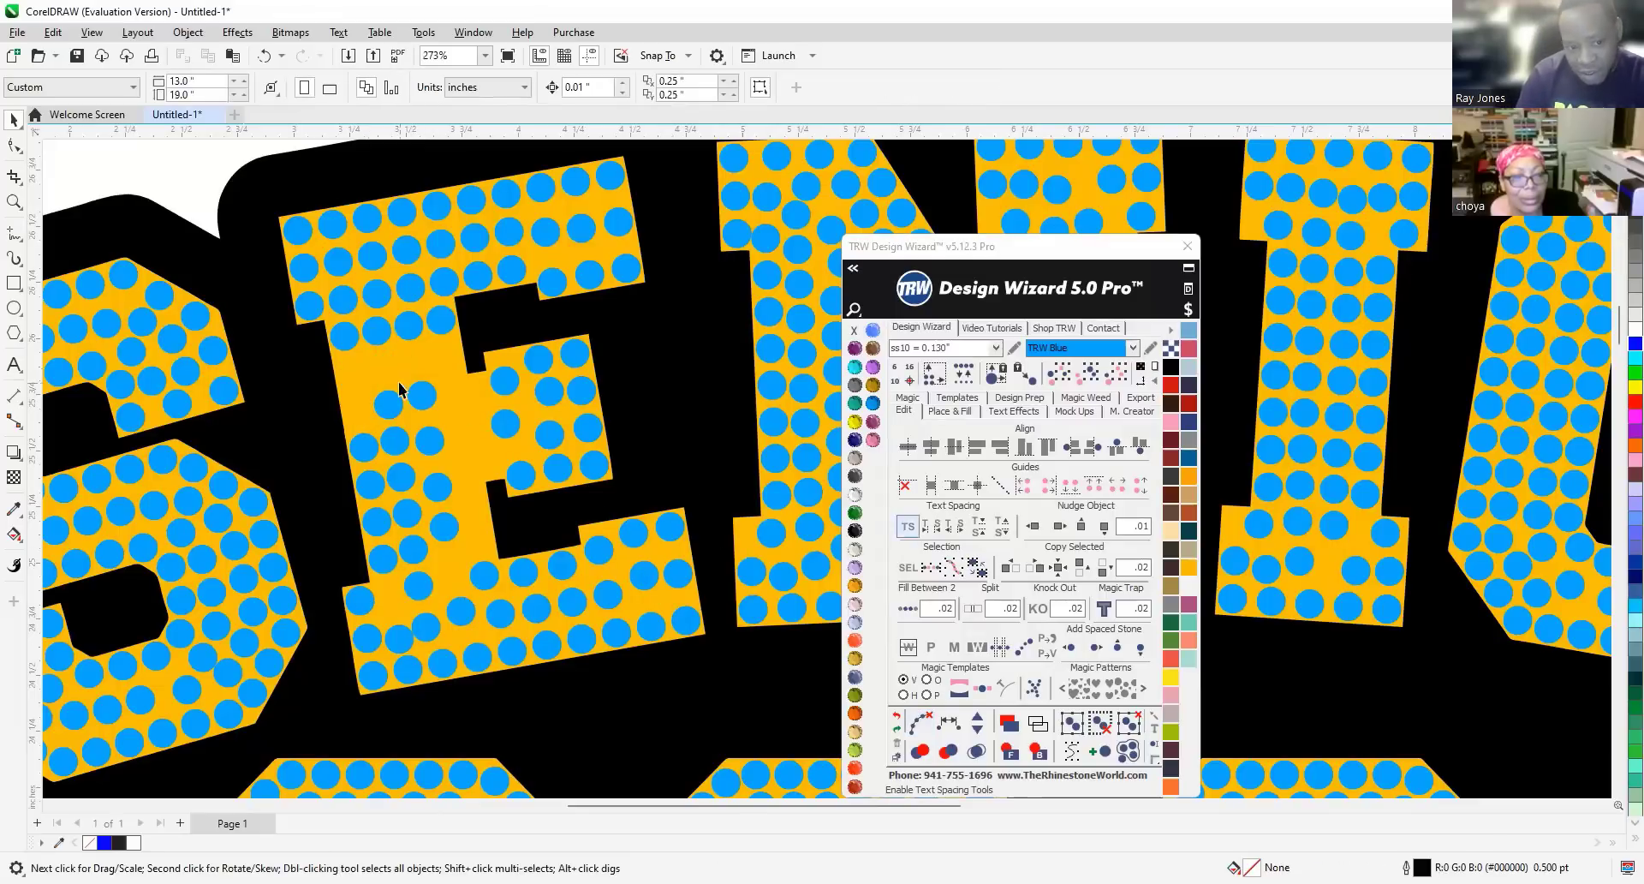
left_click_drag(386, 415, 421, 581)
key("Delete")
left_click(485, 575)
key("Delete")
left_click(458, 613)
key("Delete")
left_click(426, 628)
key("Delete")
Move four leftover stones onto the E's bottom stroke and line them up.
left_click(341, 338)
left_click(377, 333, "shift")
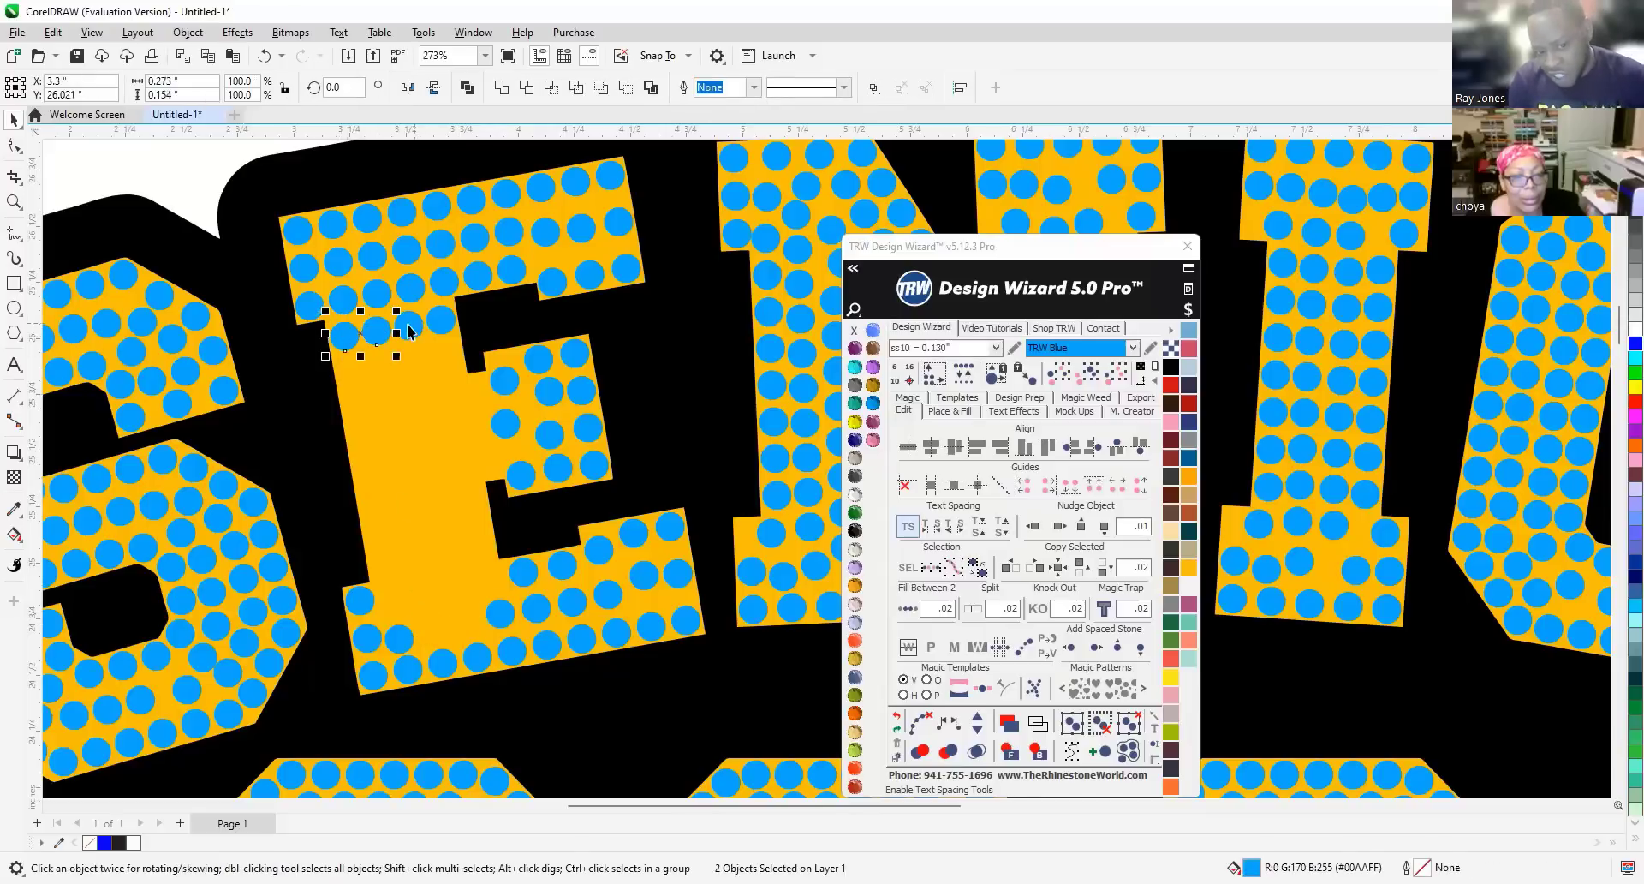
left_click(442, 314, "shift")
mouse_move(442, 315)
left_mouse_down()
mouse_move(449, 537)
mouse_move(481, 582)
left_mouse_up()
scroll(485, 581, "up", 5)
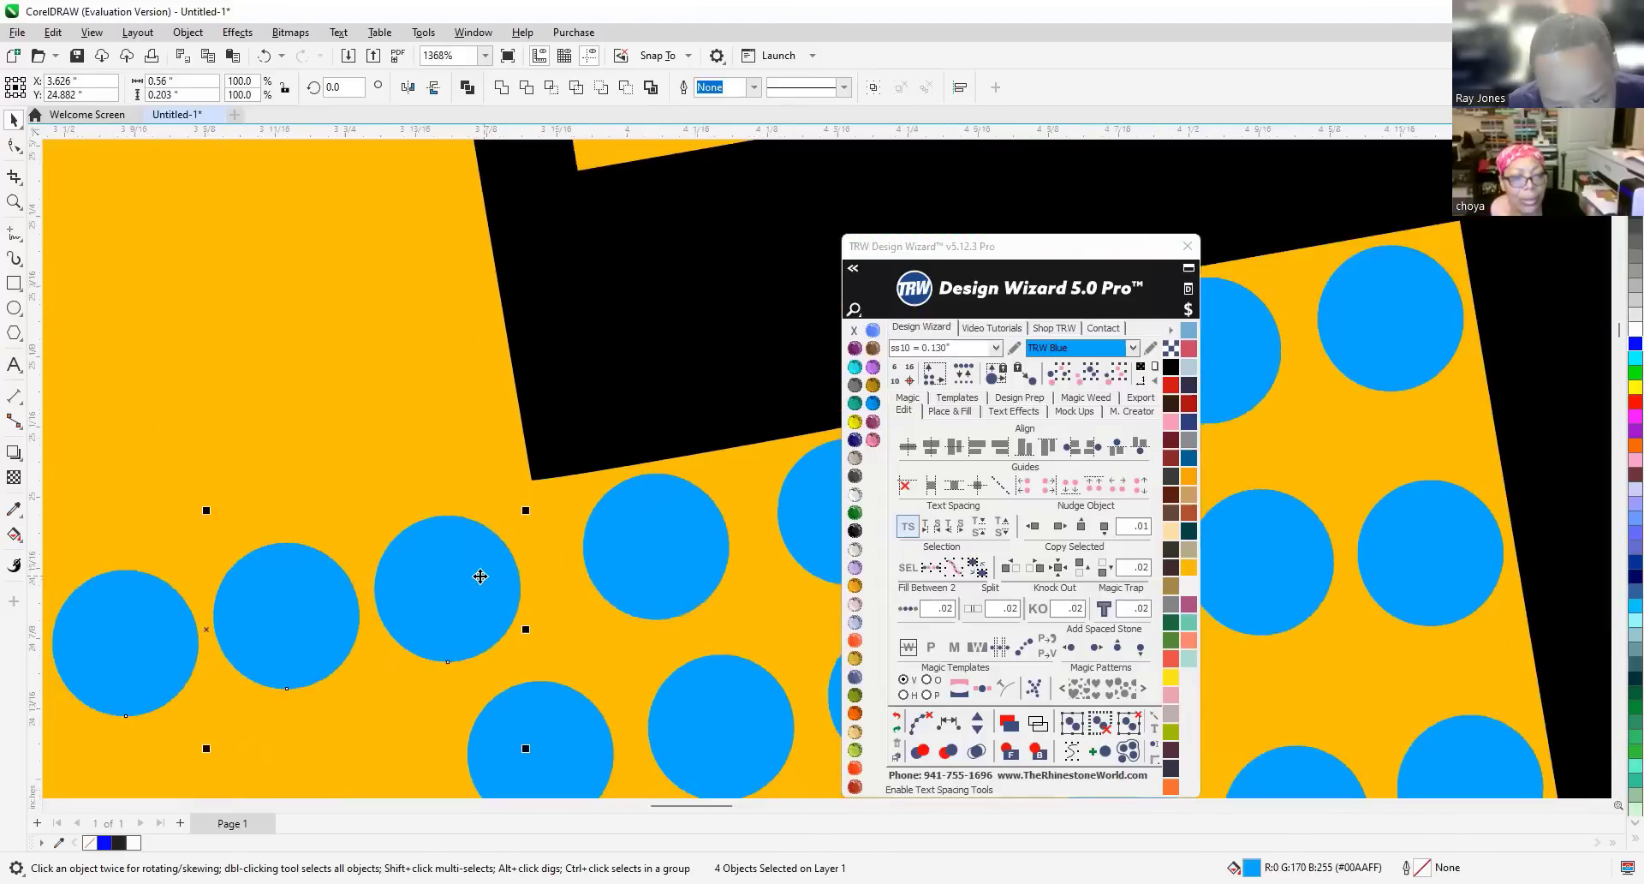
left_click_drag(480, 576, 506, 562)
scroll(506, 566, "down", 2)
scroll(445, 620, "down", 4)
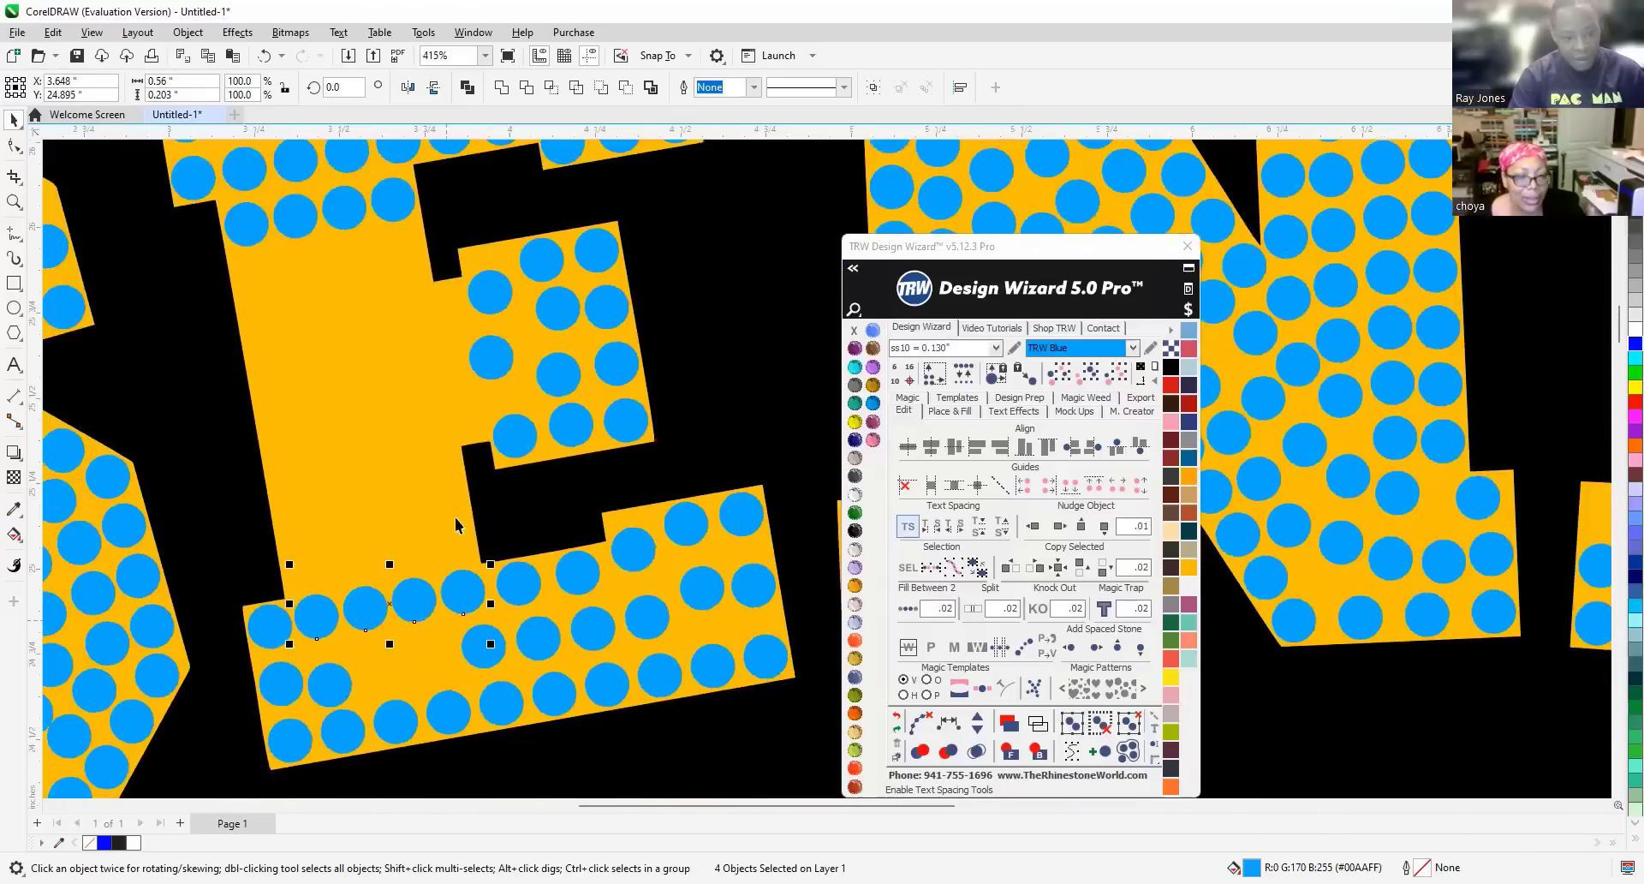
Fill the E's left stone column with Fill Between 2 and clear it into separate stones.
left_click(417, 369)
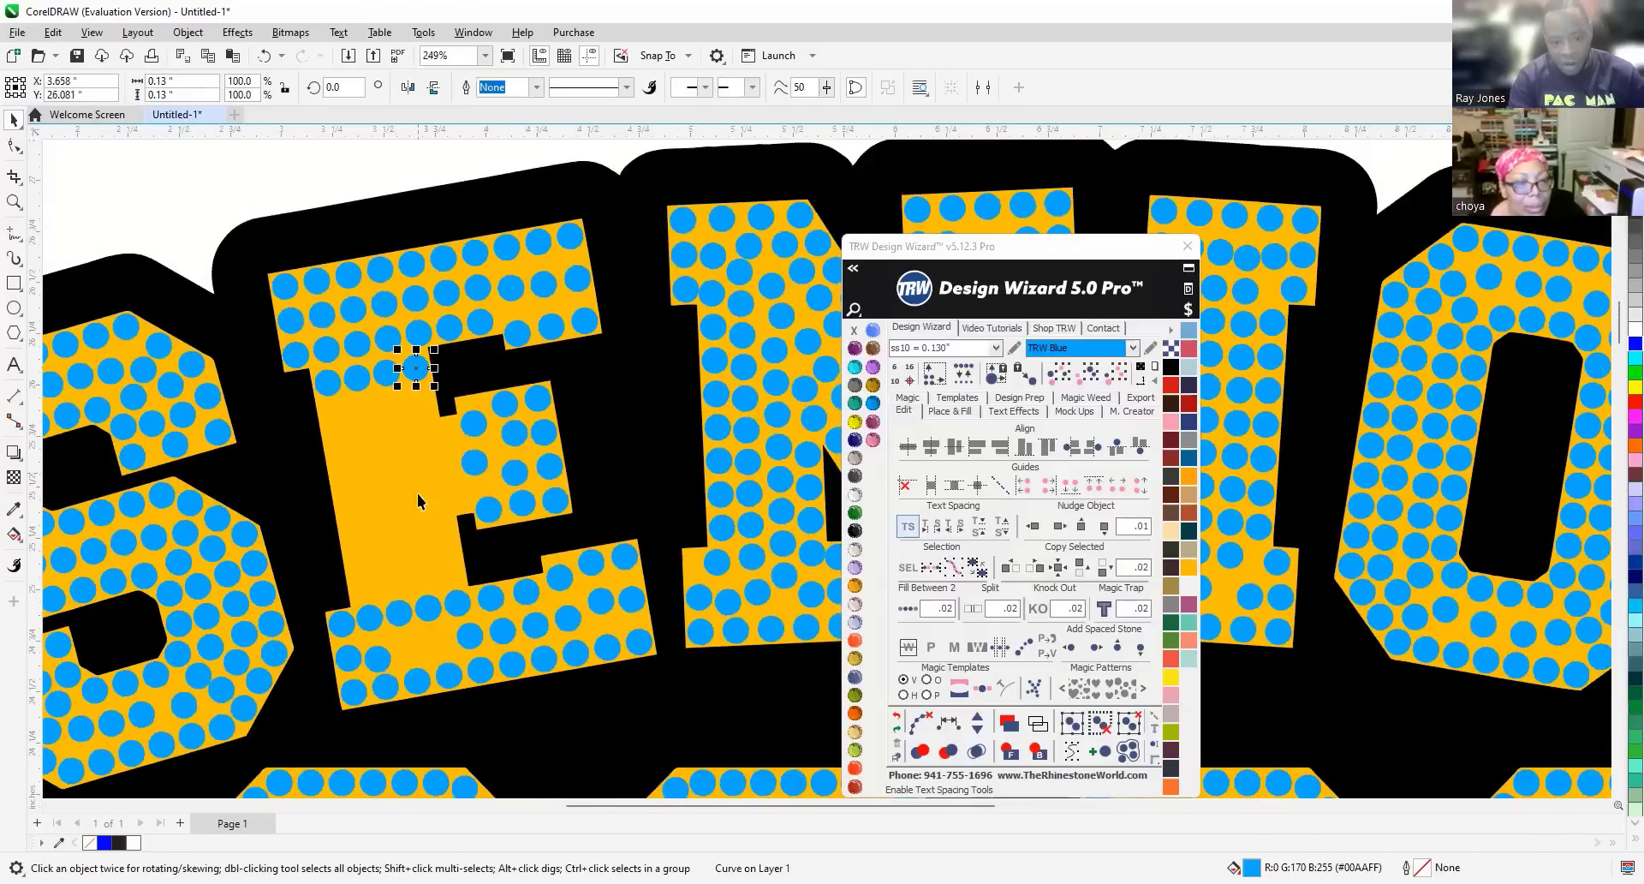
left_click(458, 603, "shift")
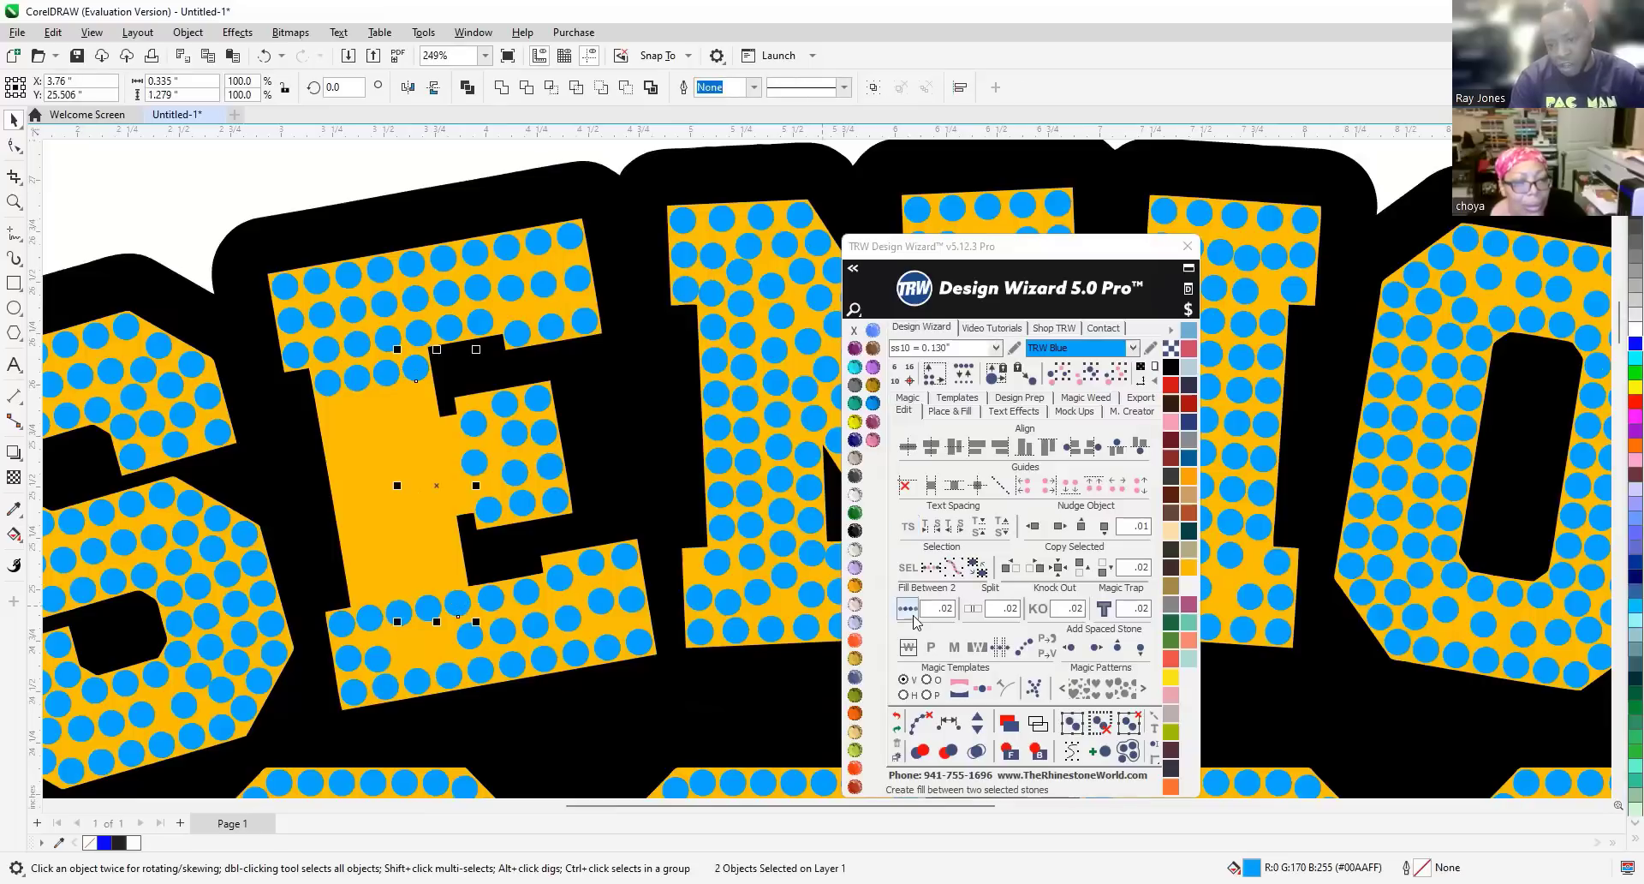
left_click(906, 609)
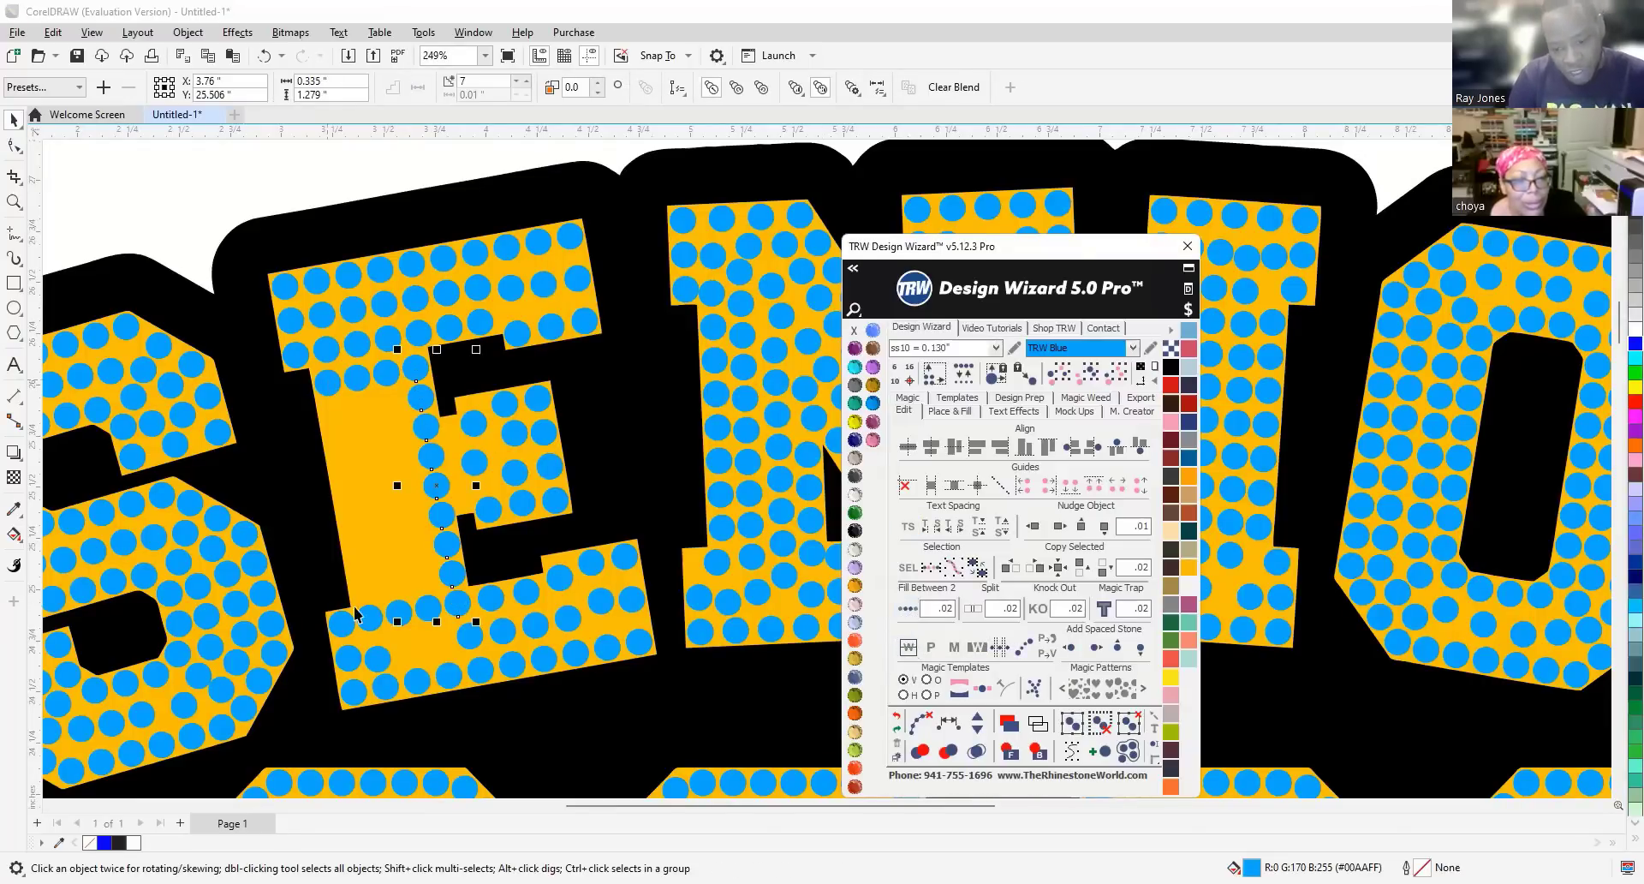
left_click(355, 614)
left_click(907, 610)
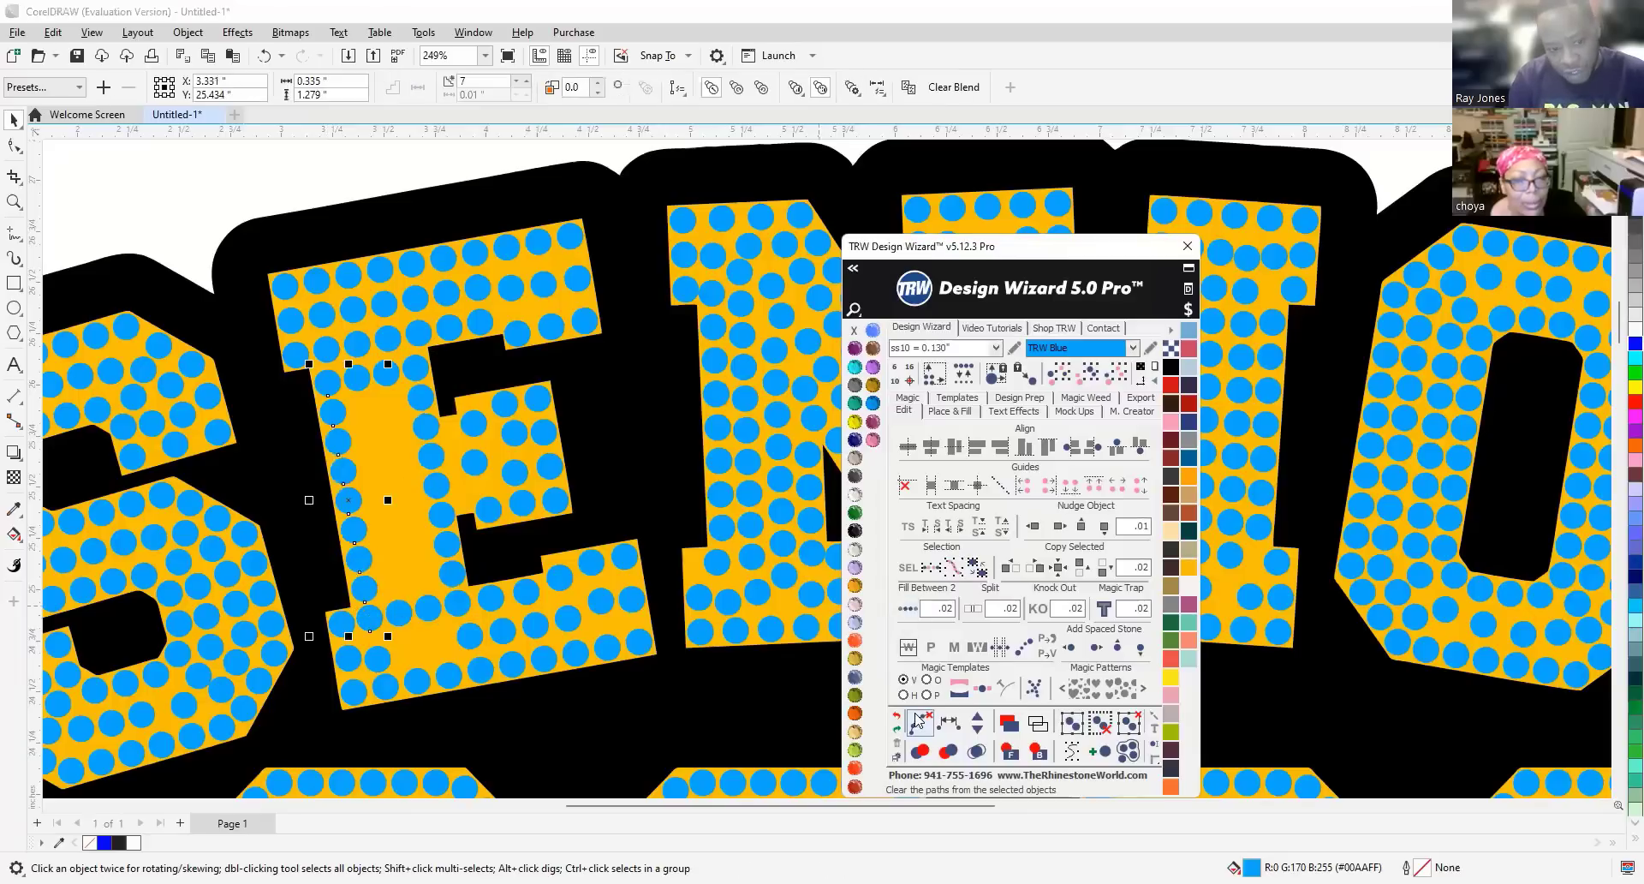
Fill two more evenly spaced stone columns in the E's stem and clear their guide paths.
left_click(393, 614)
left_click(357, 378, "shift")
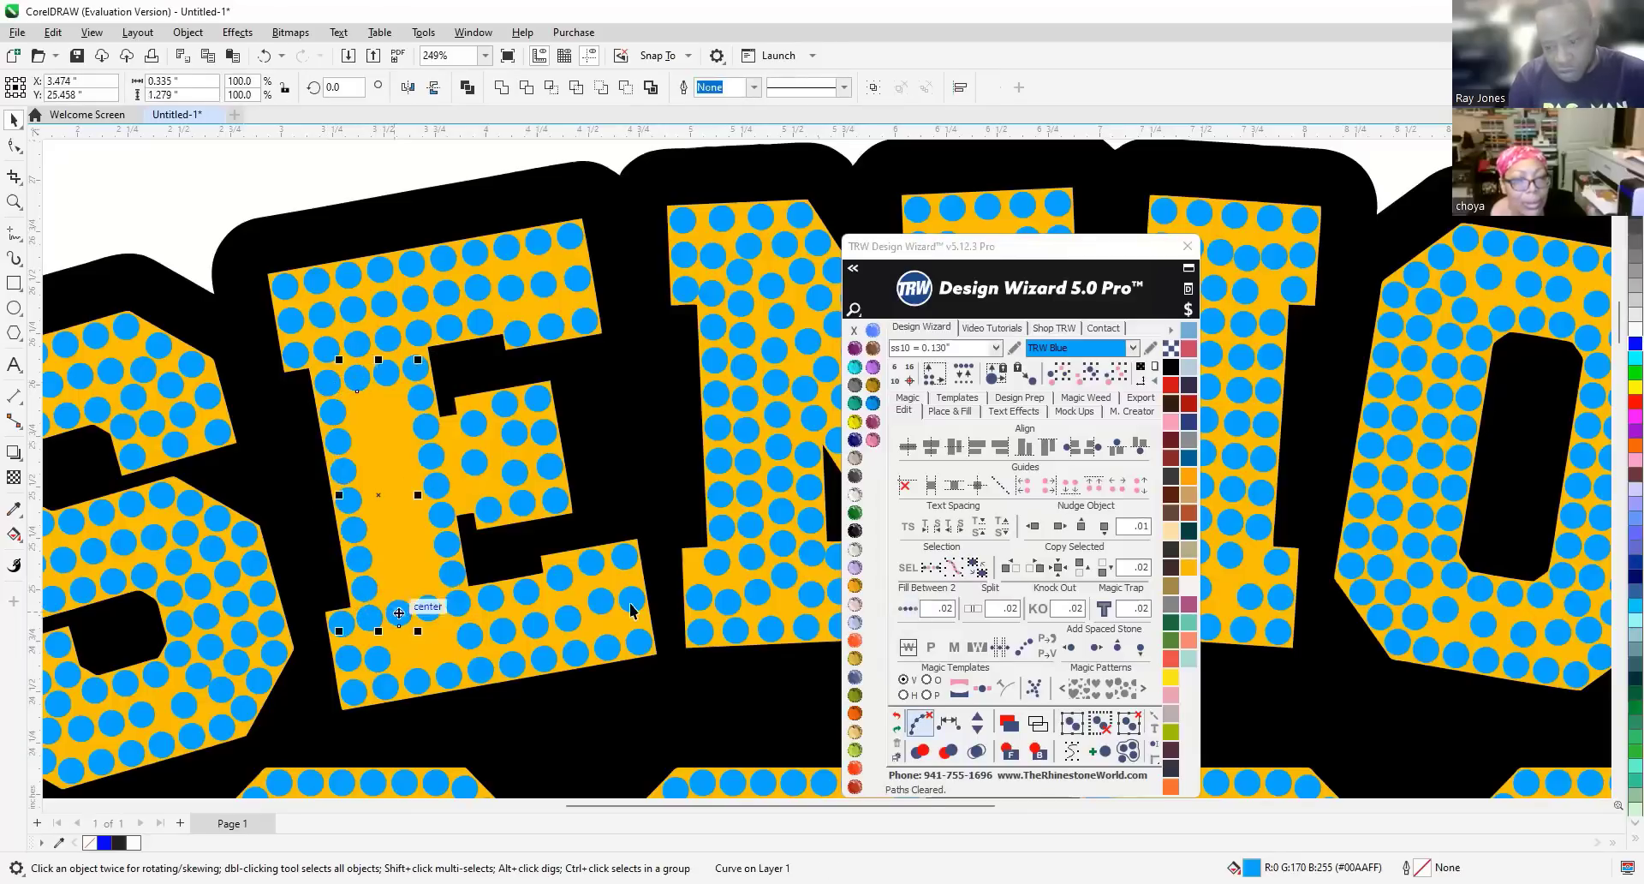
left_click(929, 724)
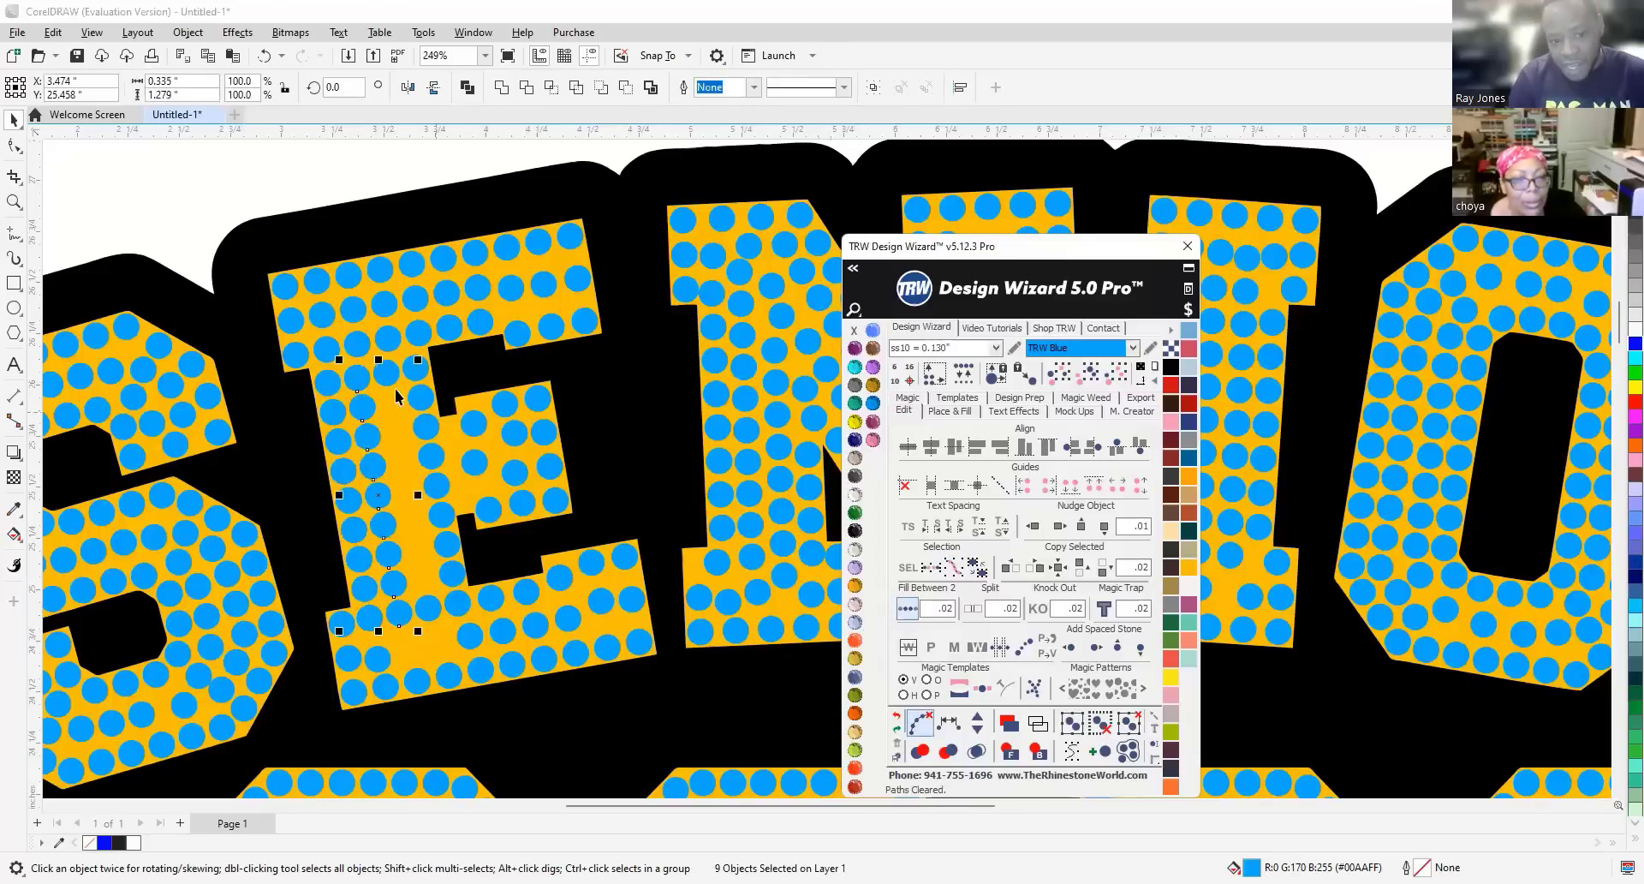
left_click(388, 376)
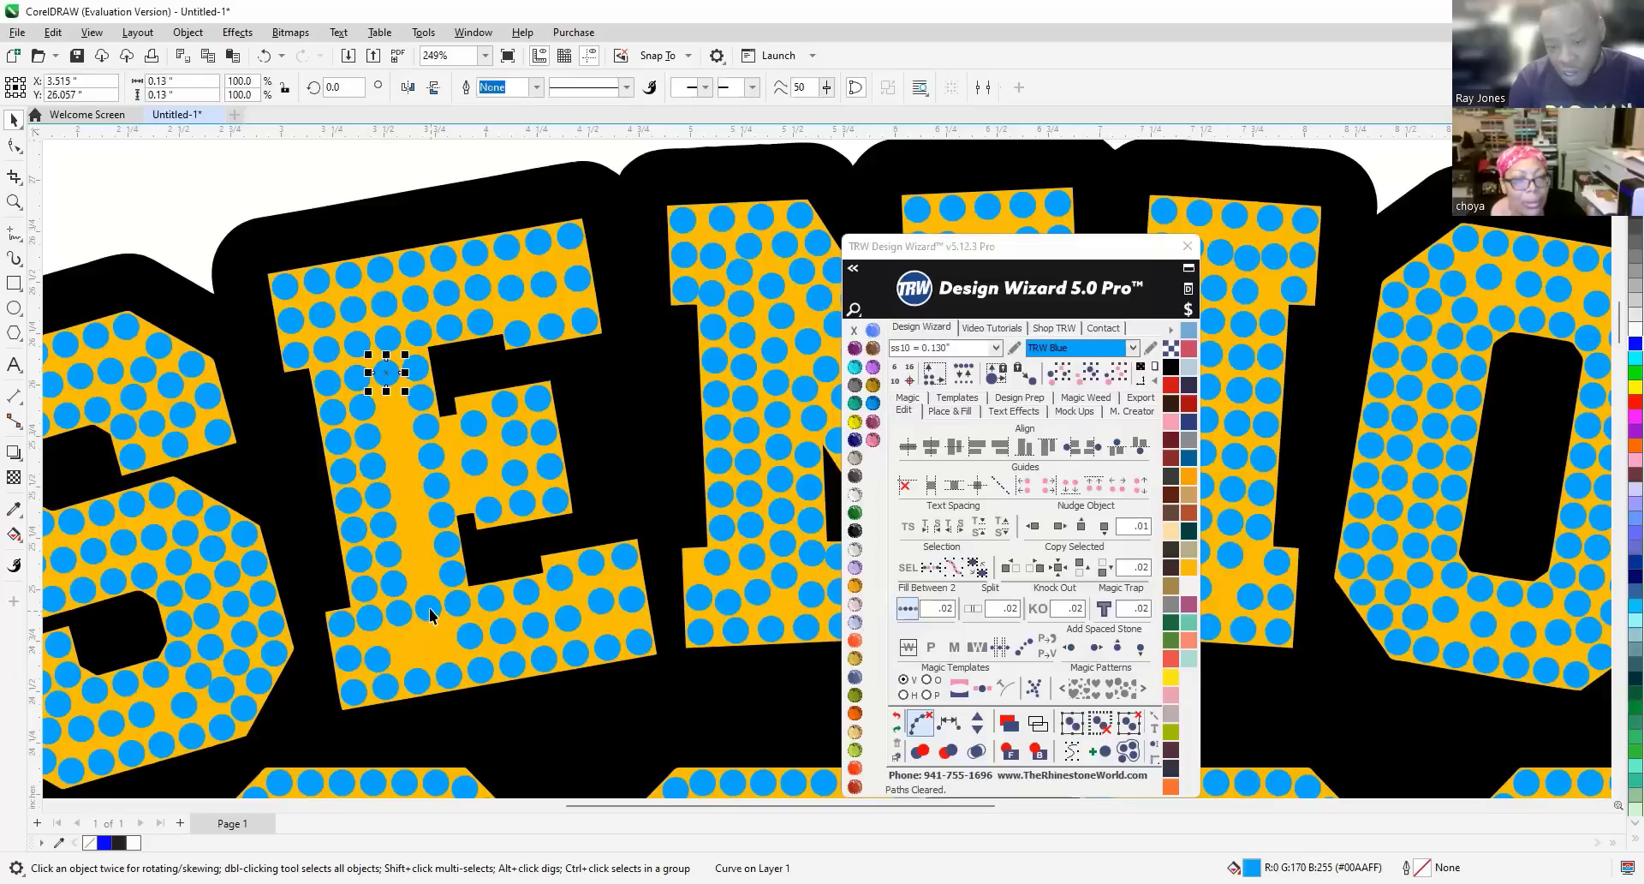
left_click(431, 615, "shift")
left_click(907, 610)
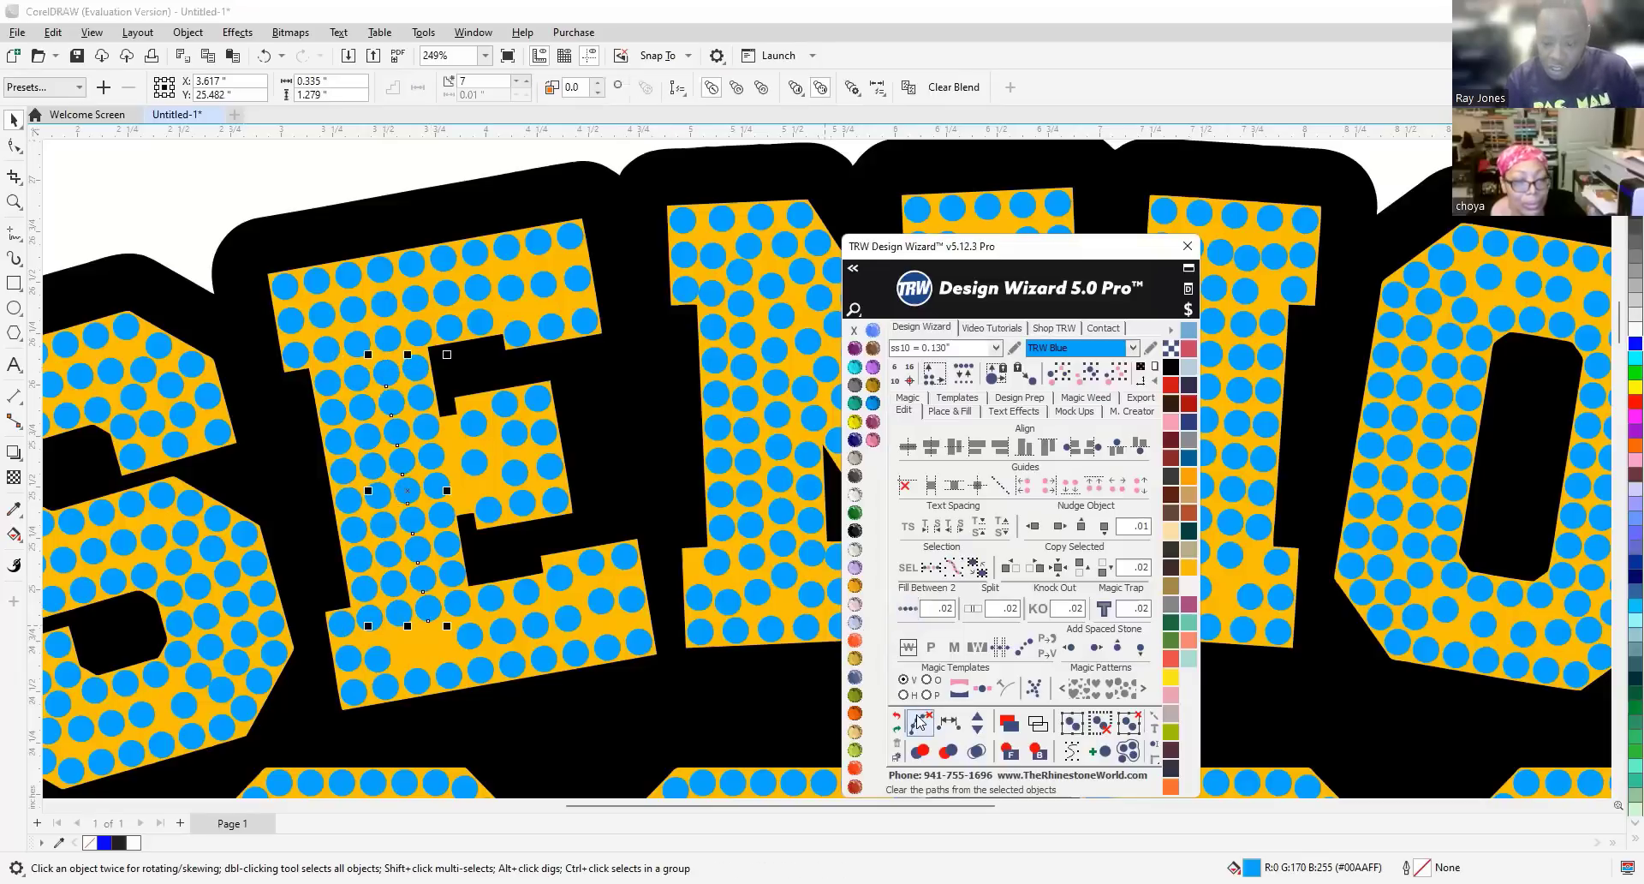
left_click(920, 724)
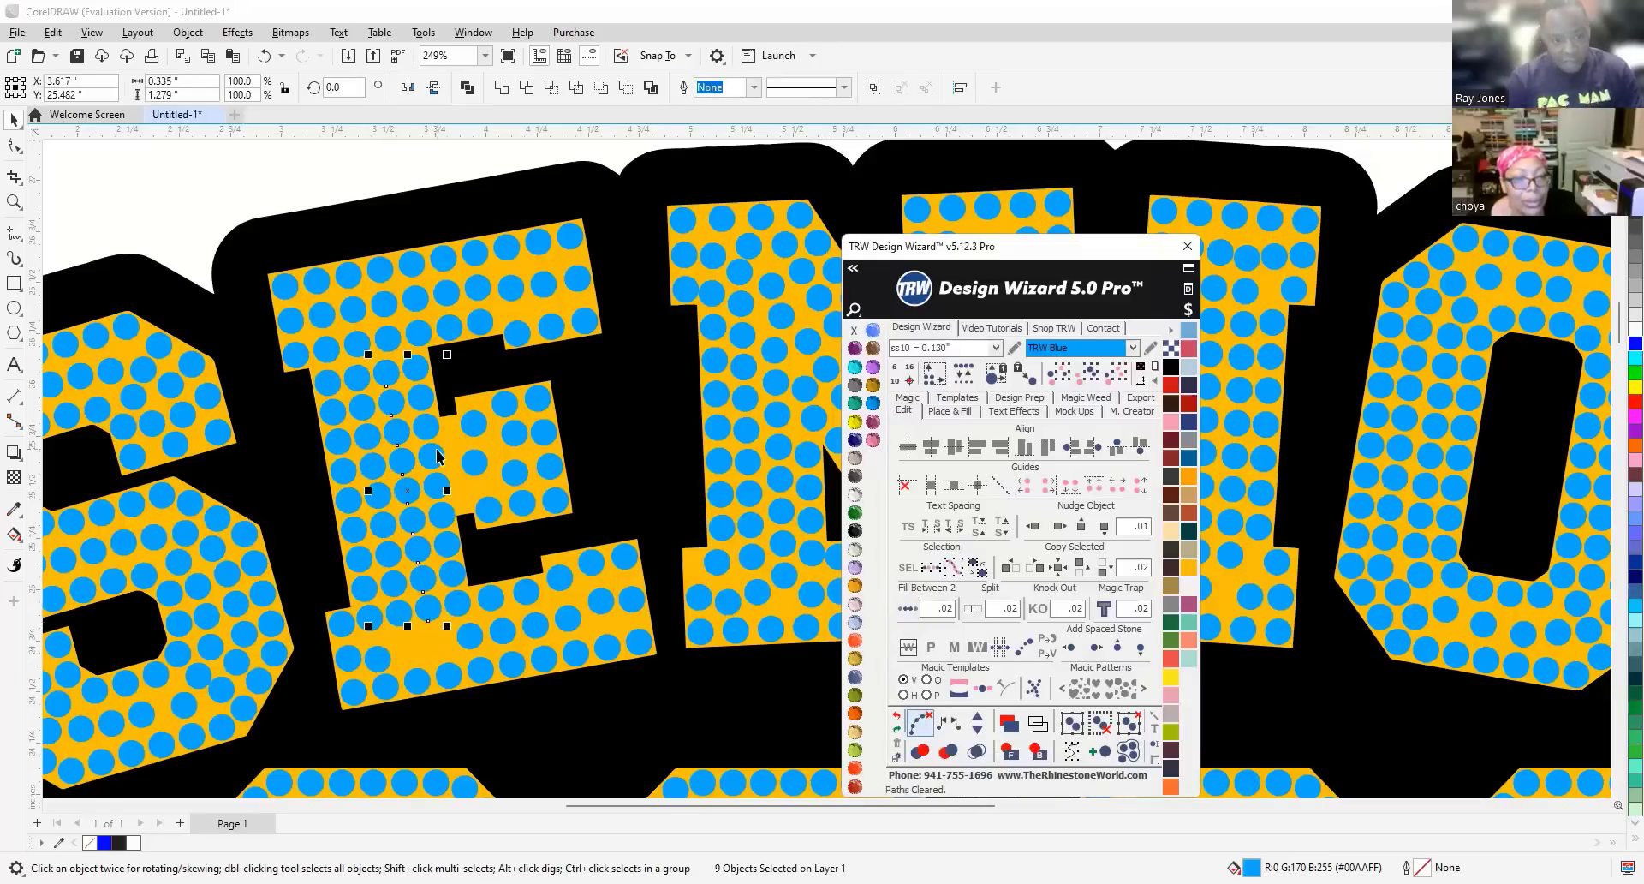
scroll(218, 202, "down", 1)
key("Escape")
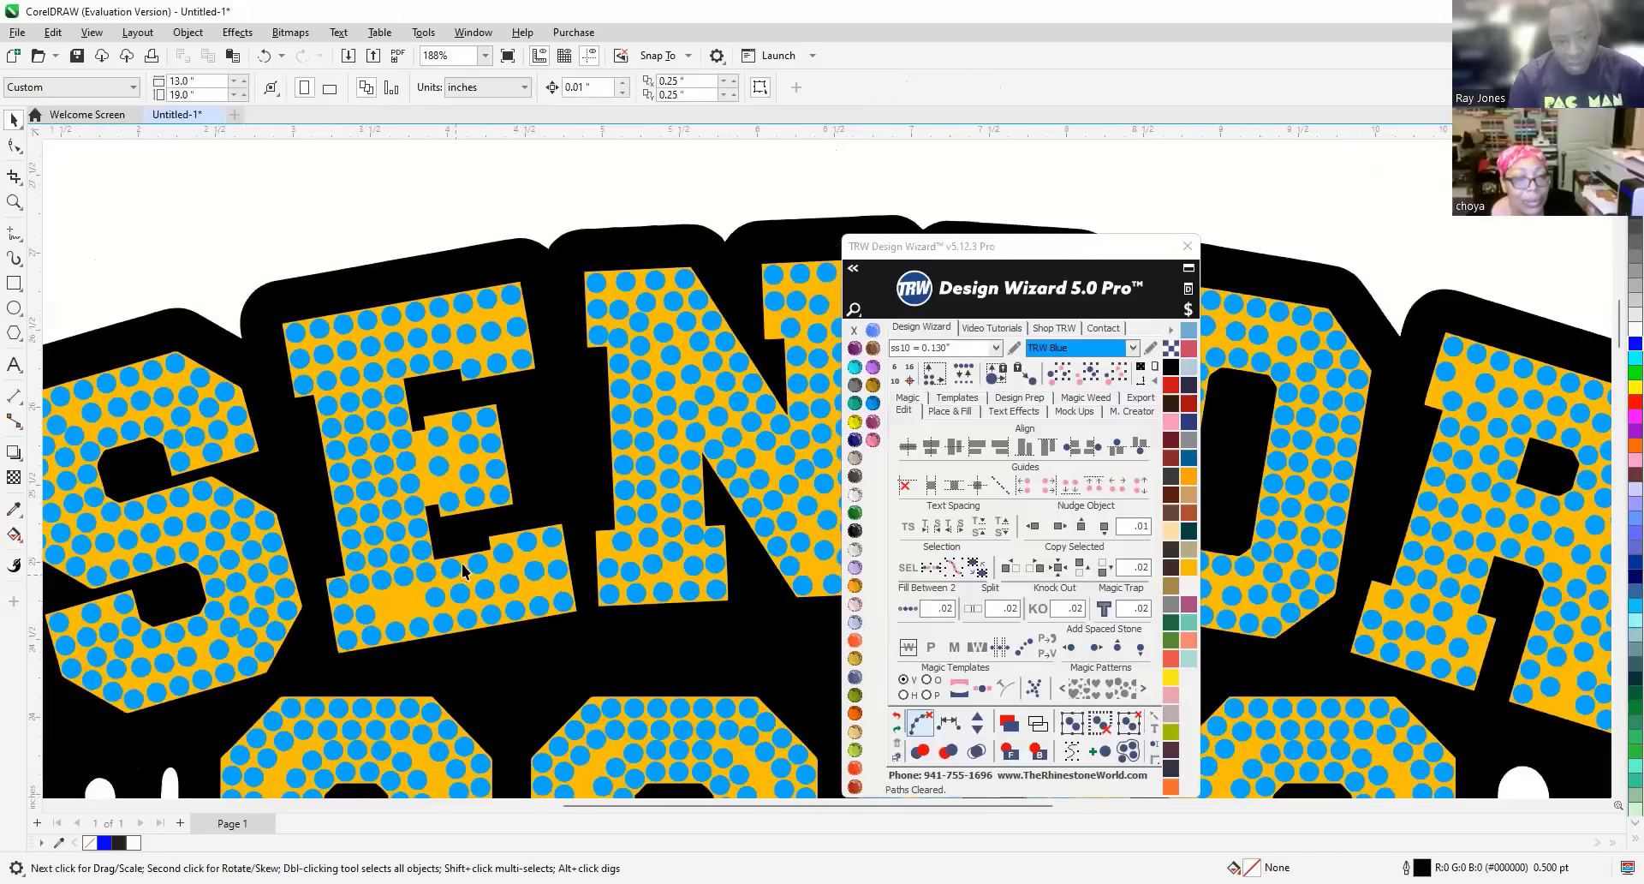
Nudge a stone on the E's bottom stroke into line with its neighbours.
scroll(461, 574, "up", 3)
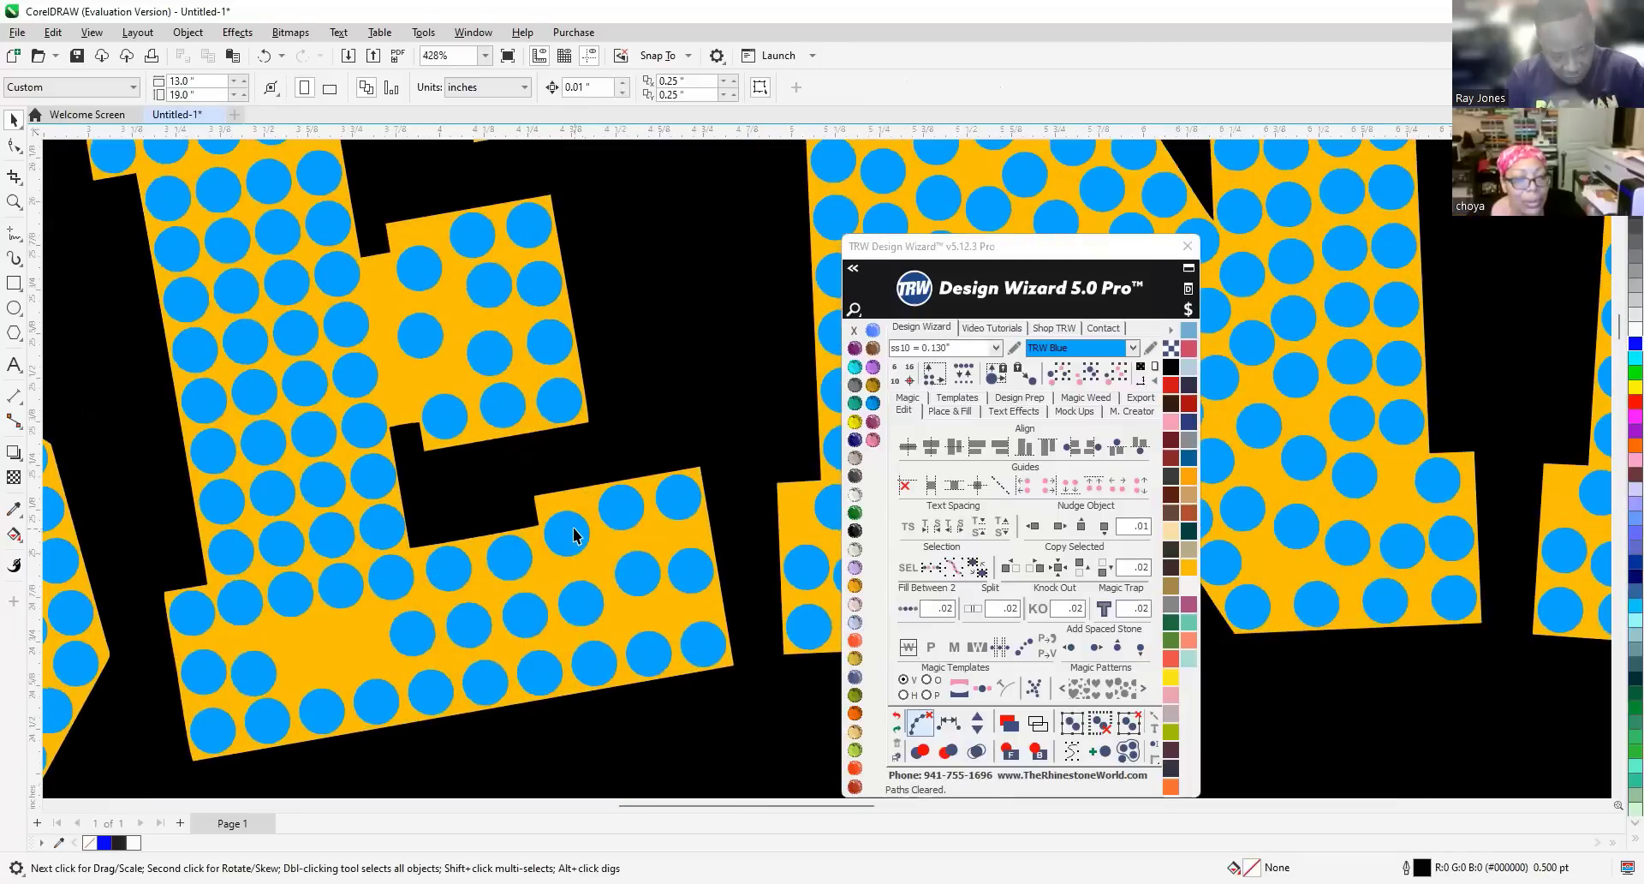
left_click(574, 535)
scroll(565, 501, "up", 2)
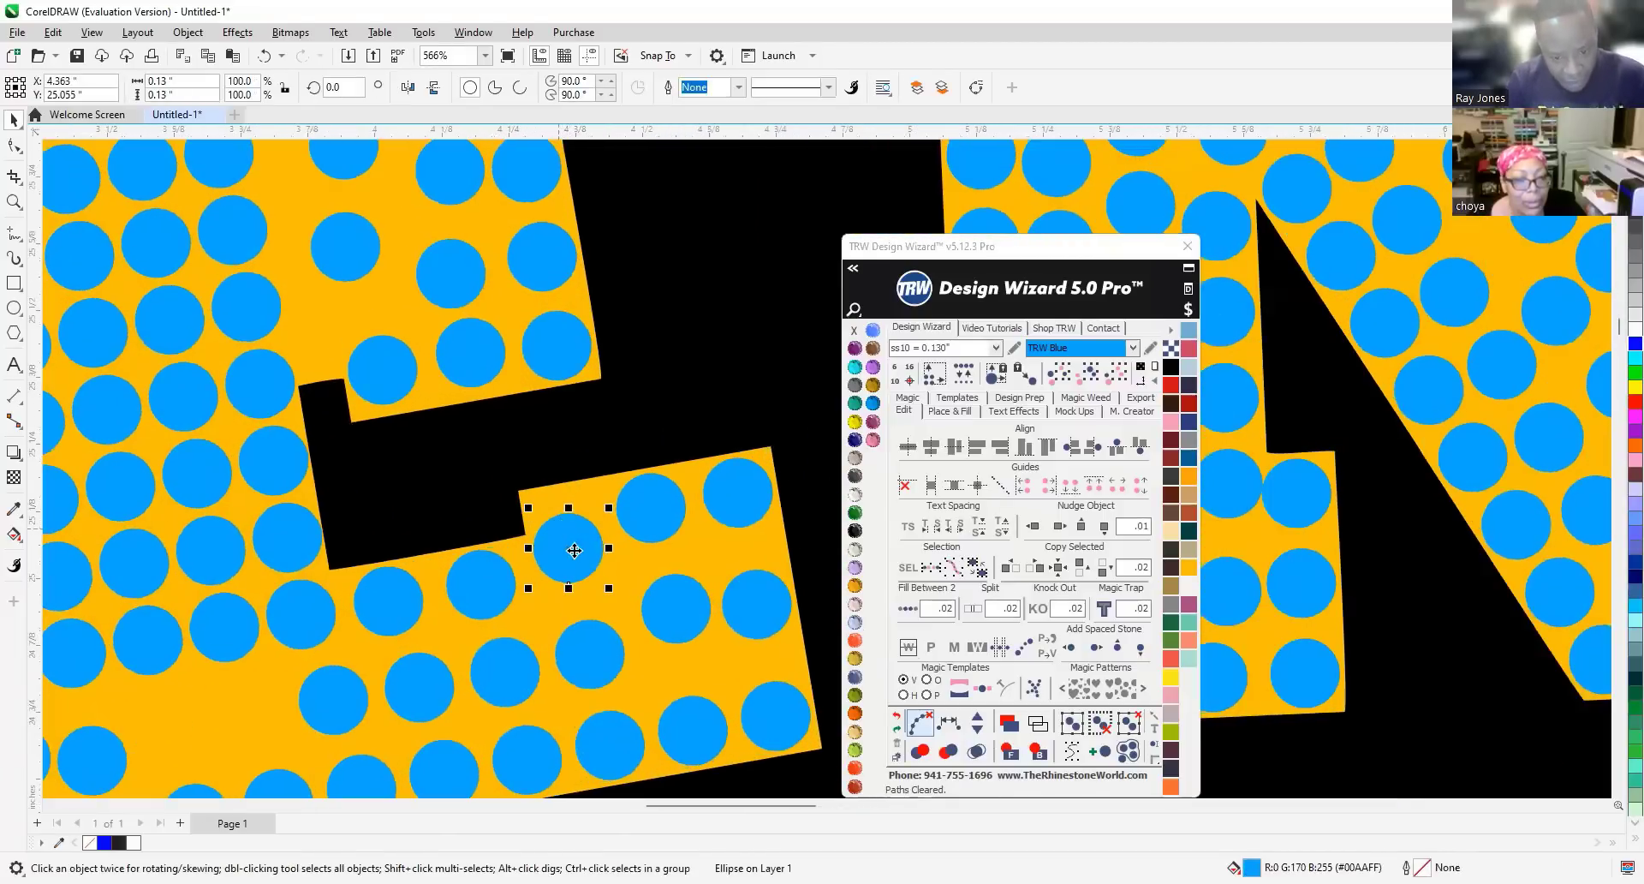
scroll(568, 540, "up", 1)
left_click_drag(570, 548, 571, 517)
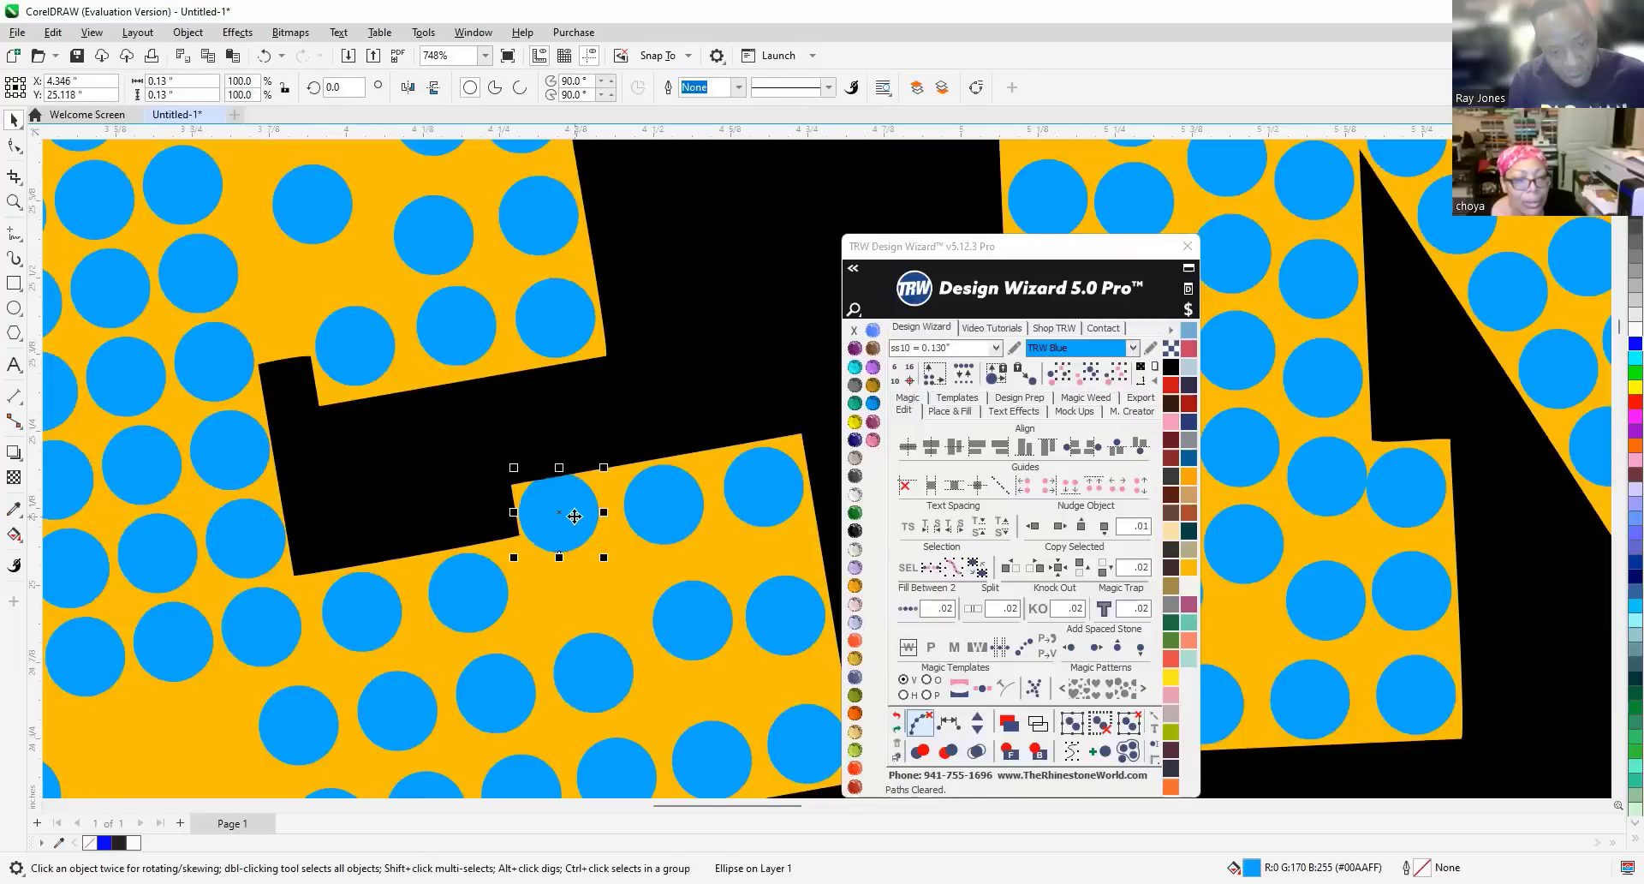
scroll(578, 480, "down", 5)
scroll(581, 474, "up", 3)
scroll(579, 484, "up", 9)
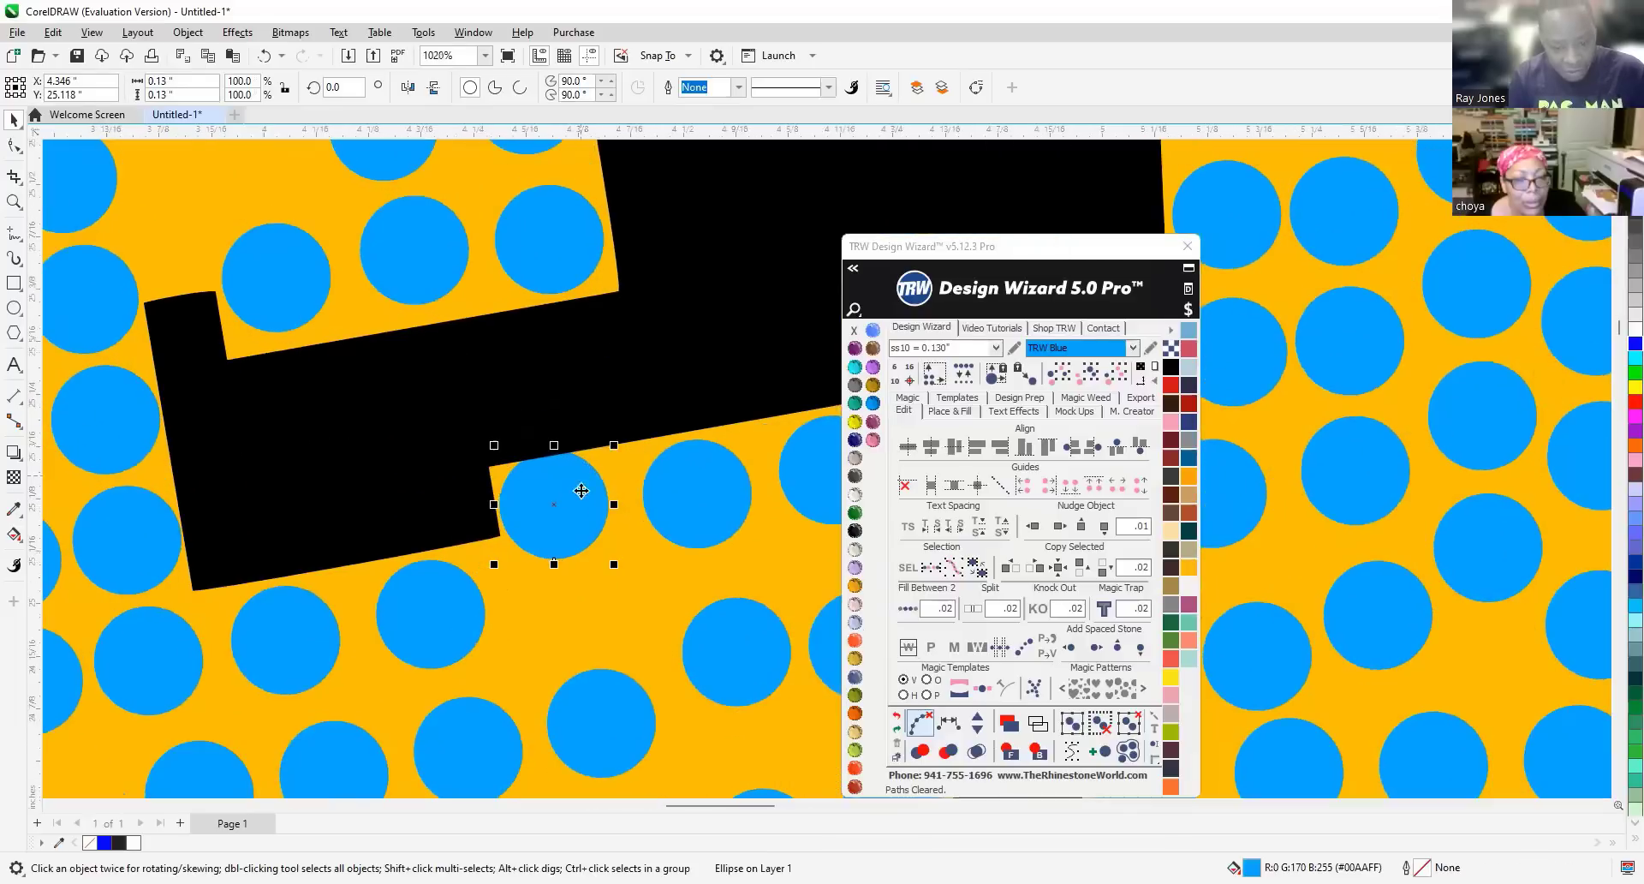
left_click_drag(579, 505, 587, 509)
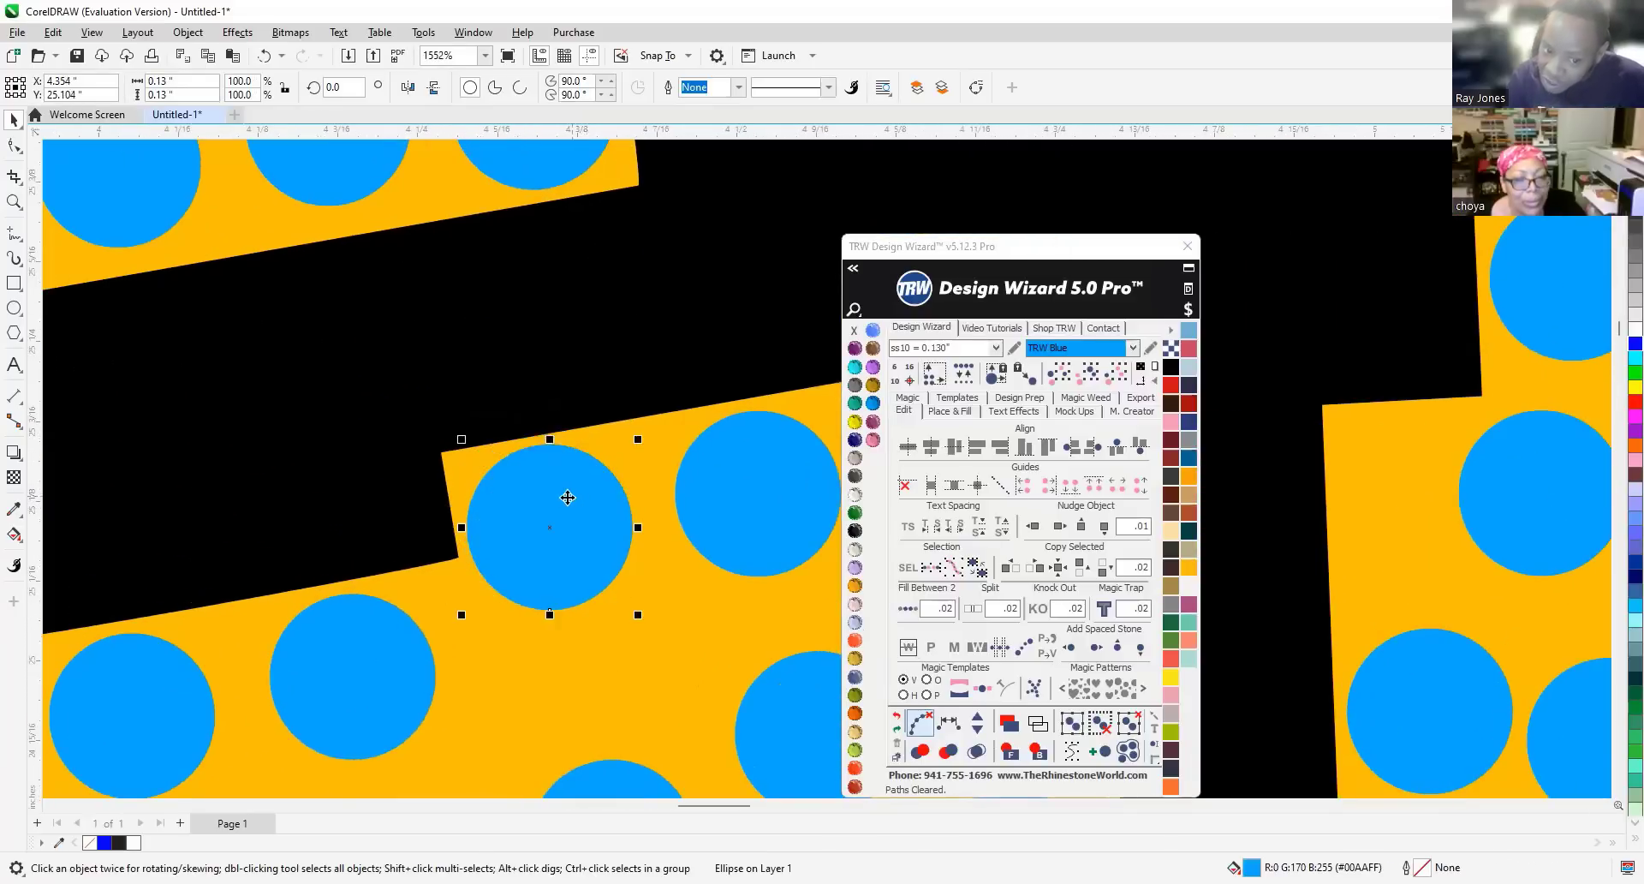
scroll(548, 488, "down", 8)
scroll(528, 435, "down", 3)
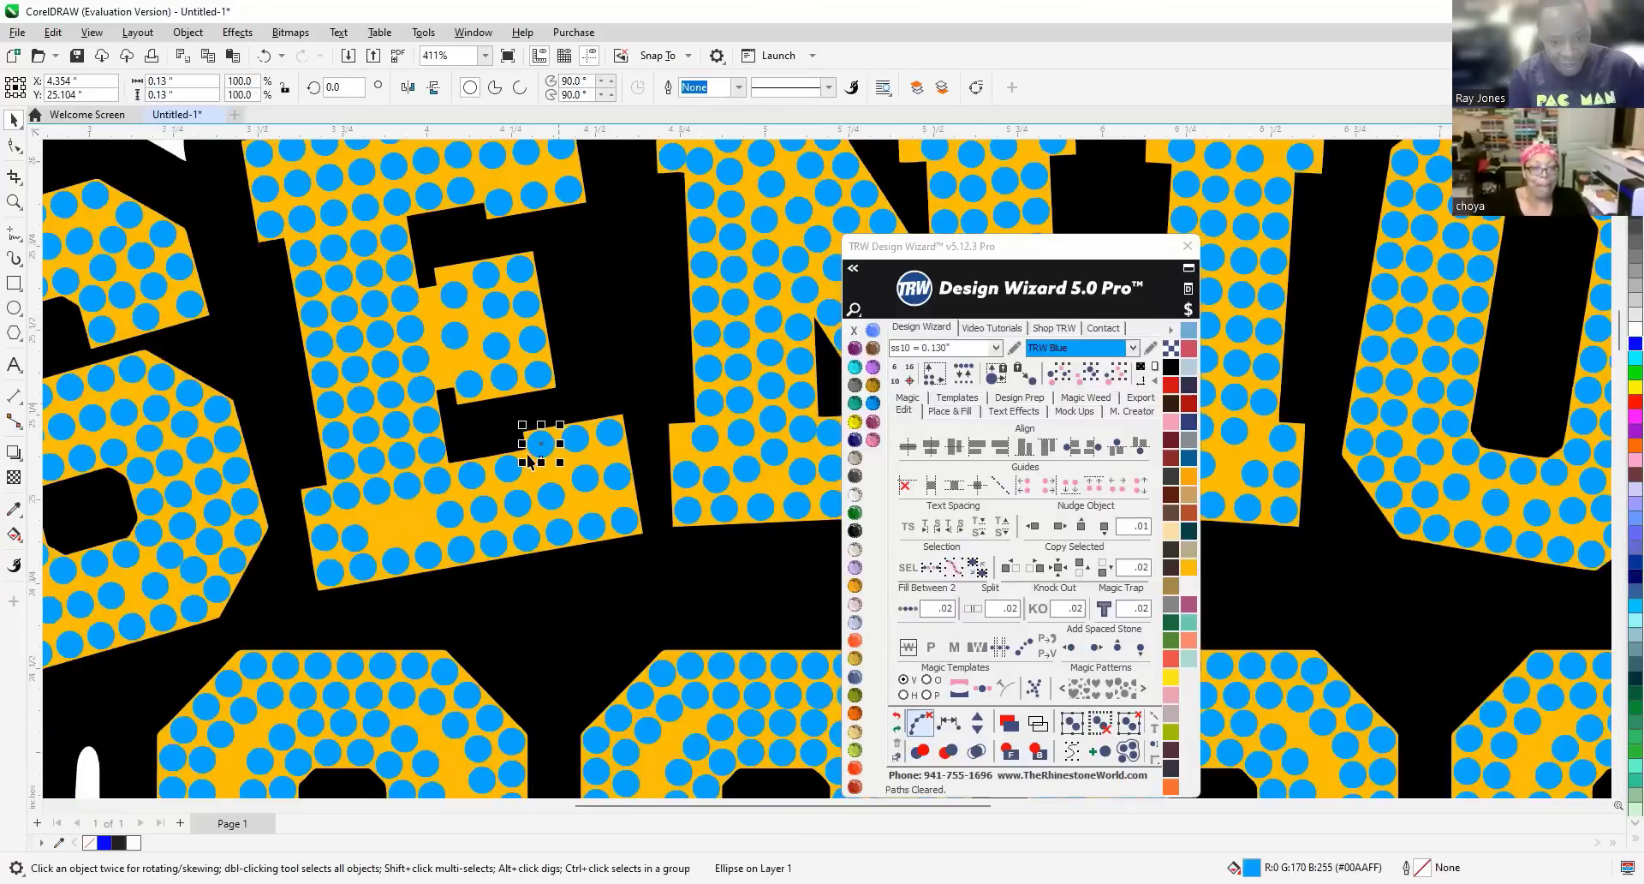
Respace the three stones at the end of the E's middle arm evenly and clear their path.
left_click(549, 497, "shift")
left_click(559, 533, "shift")
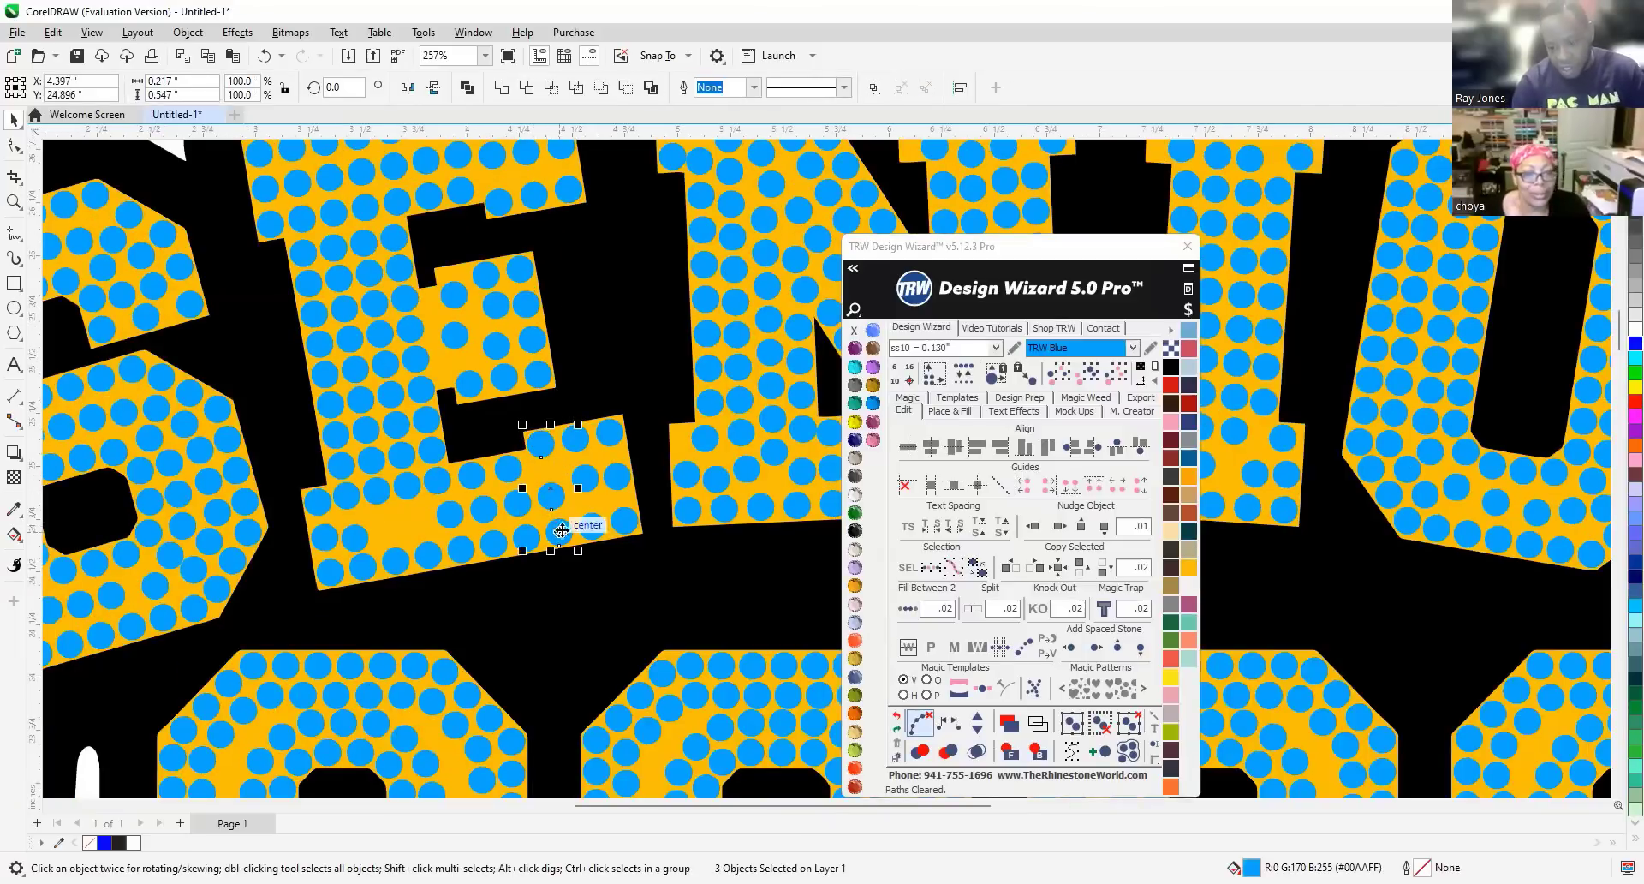
left_click(949, 726)
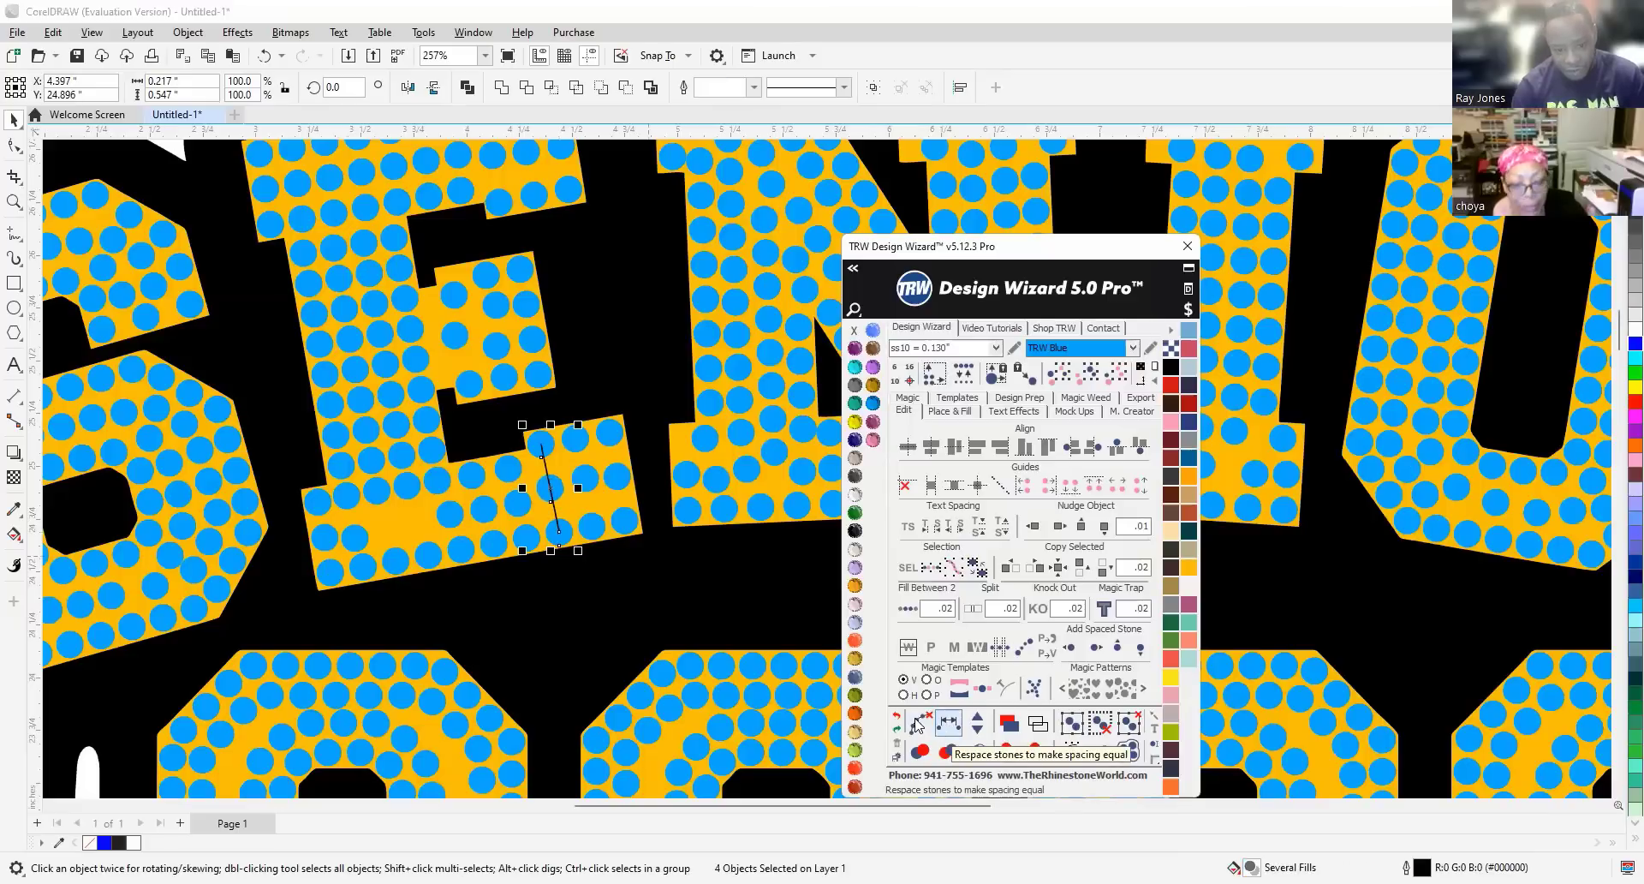
left_click(918, 724)
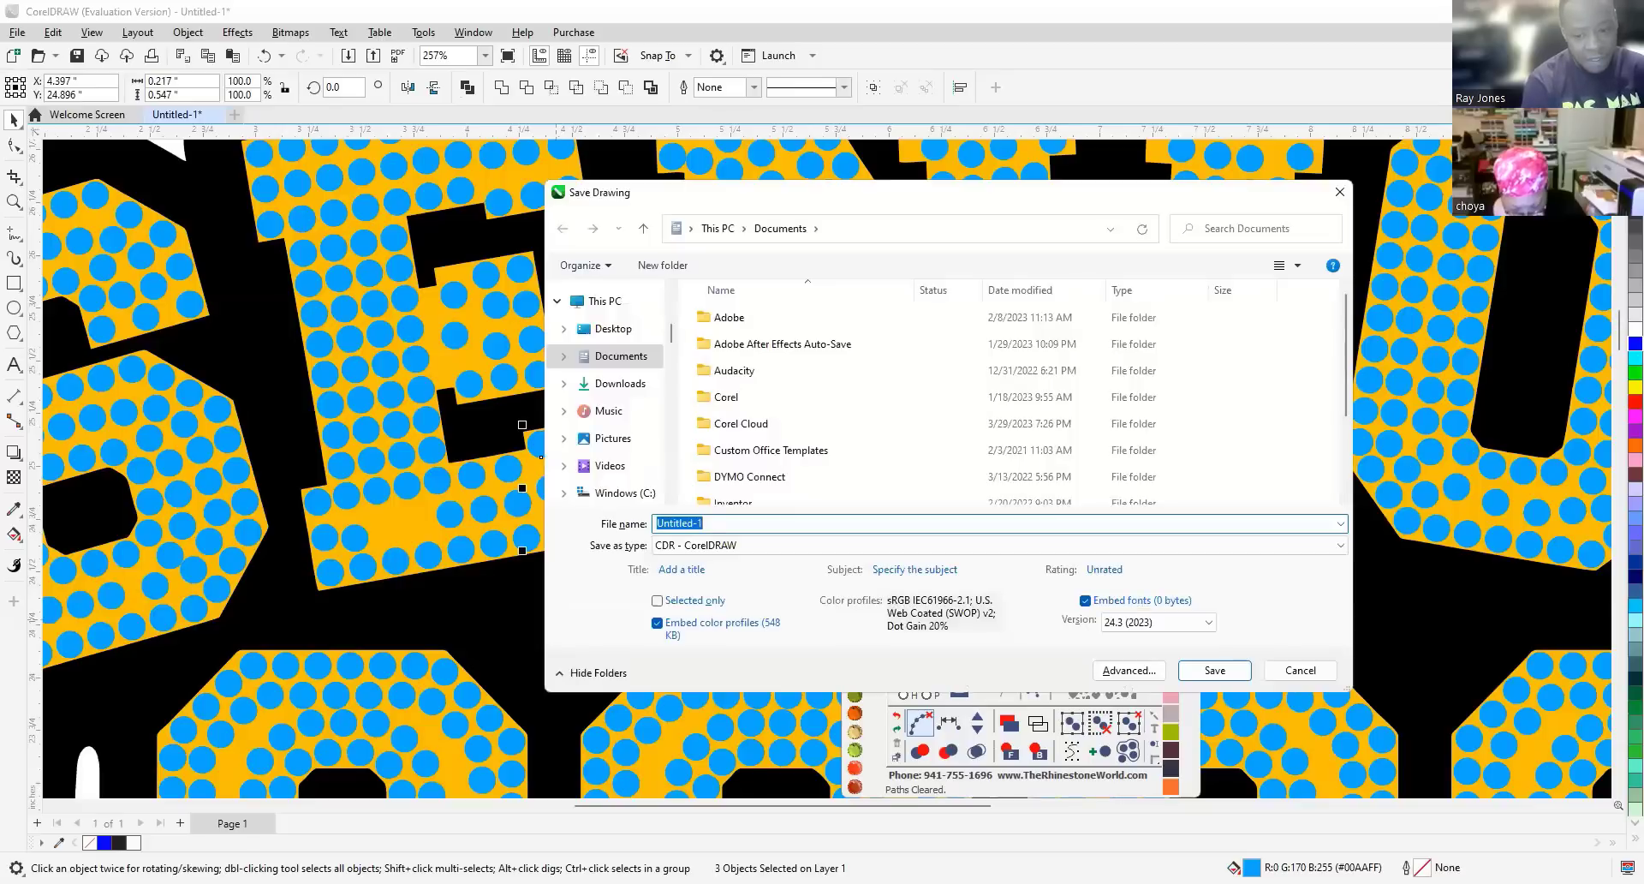
Save the drawing as 'SENIOR 2023' in the Documents folder.
type("s")
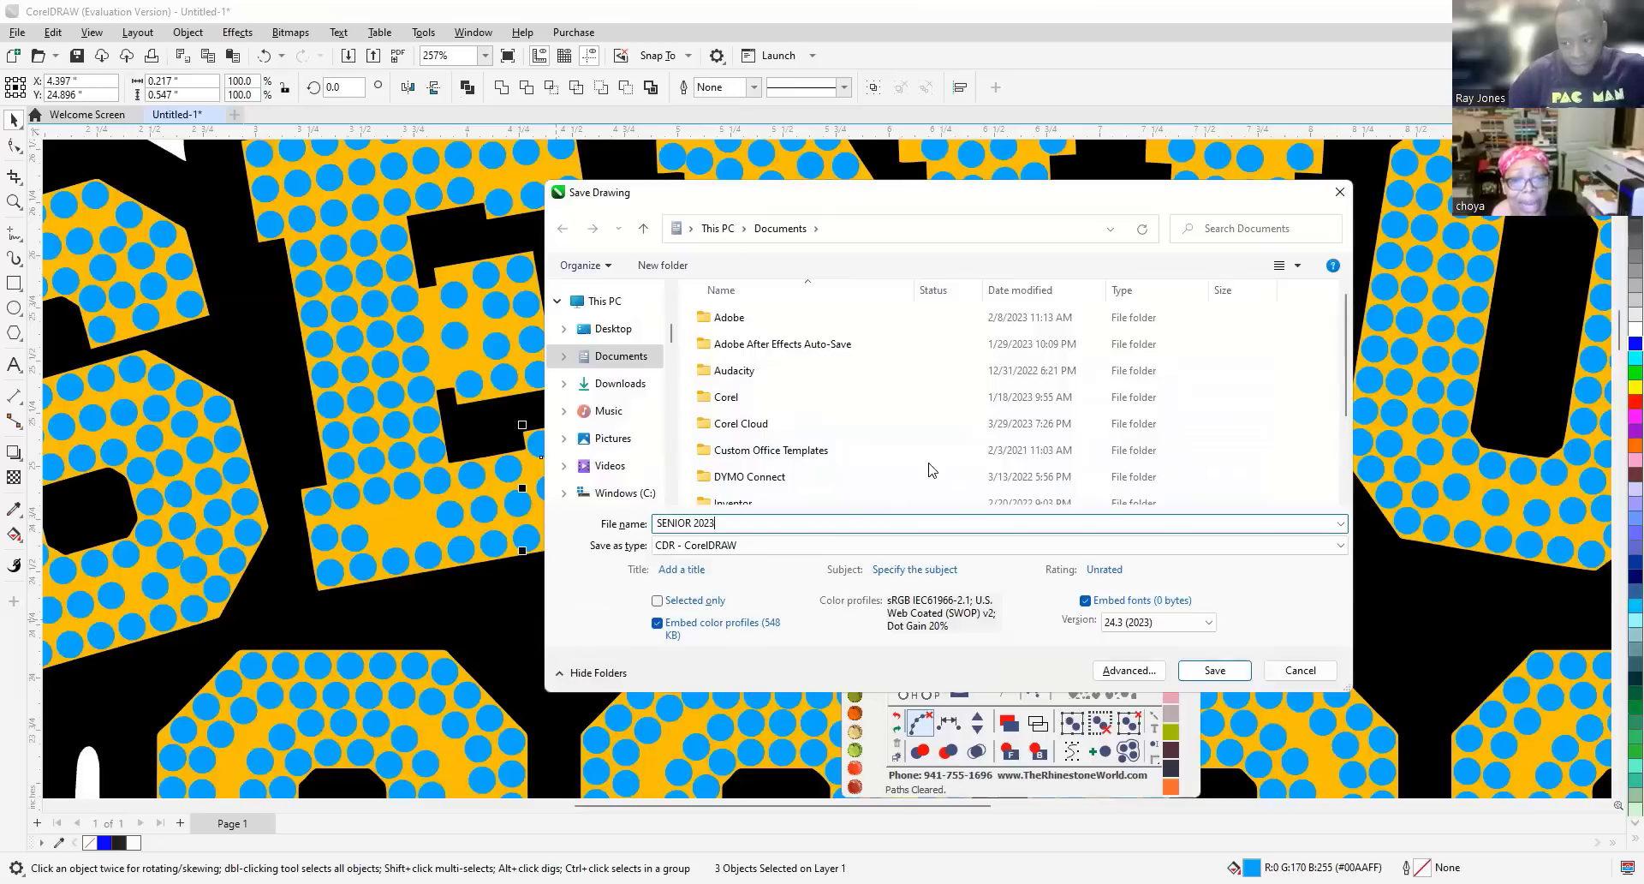
left_click(1218, 670)
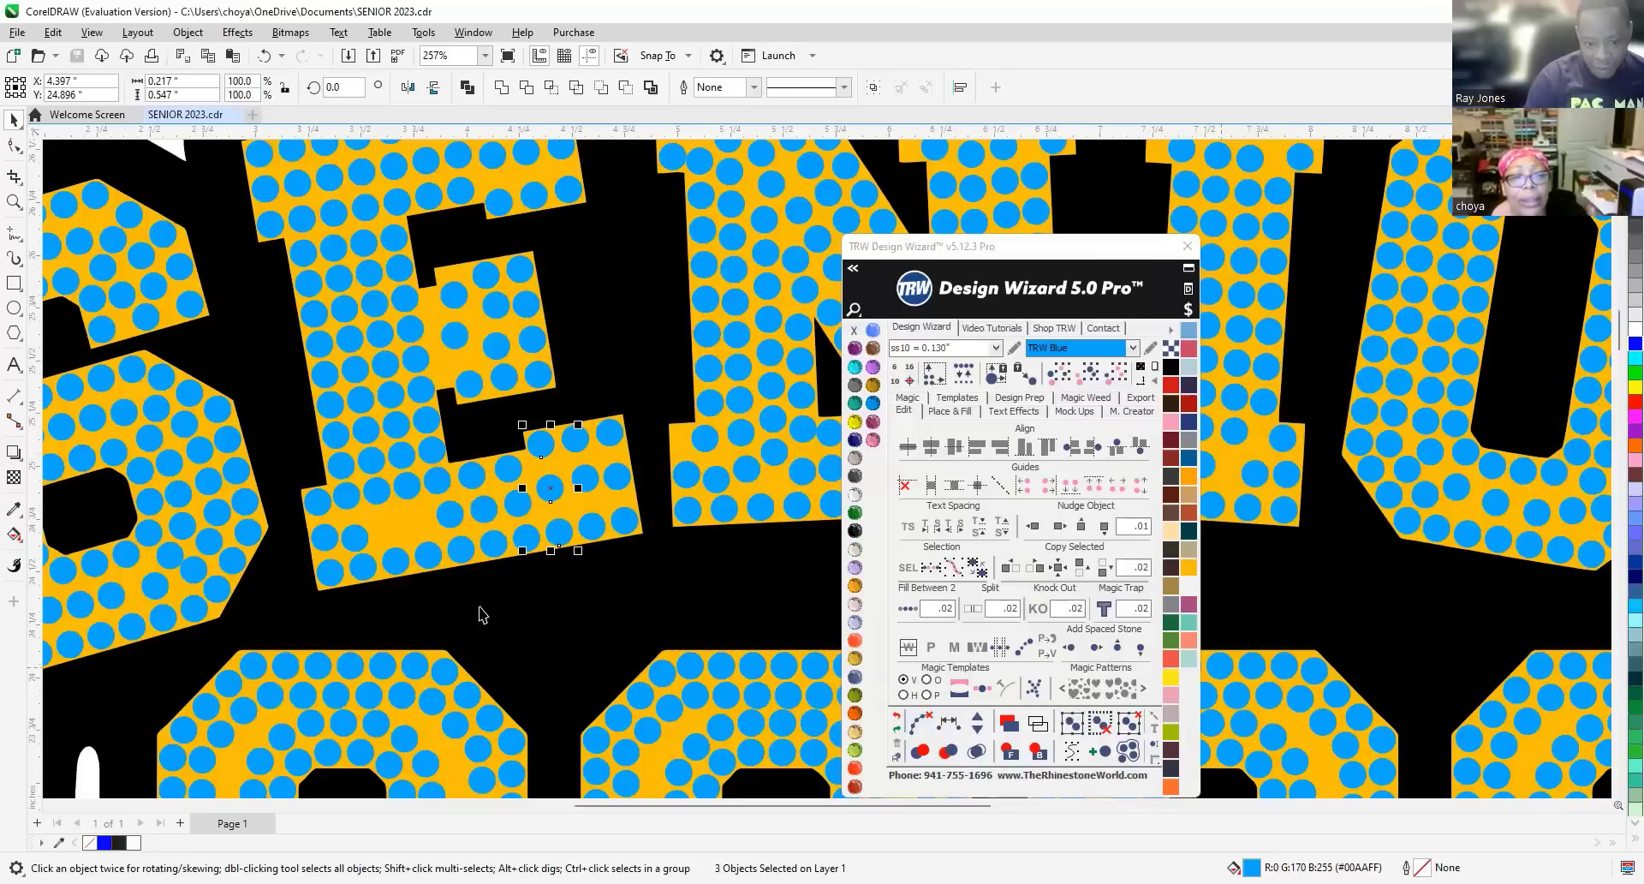
Delete two crowded stones from the E's bottom arm.
left_click(605, 613)
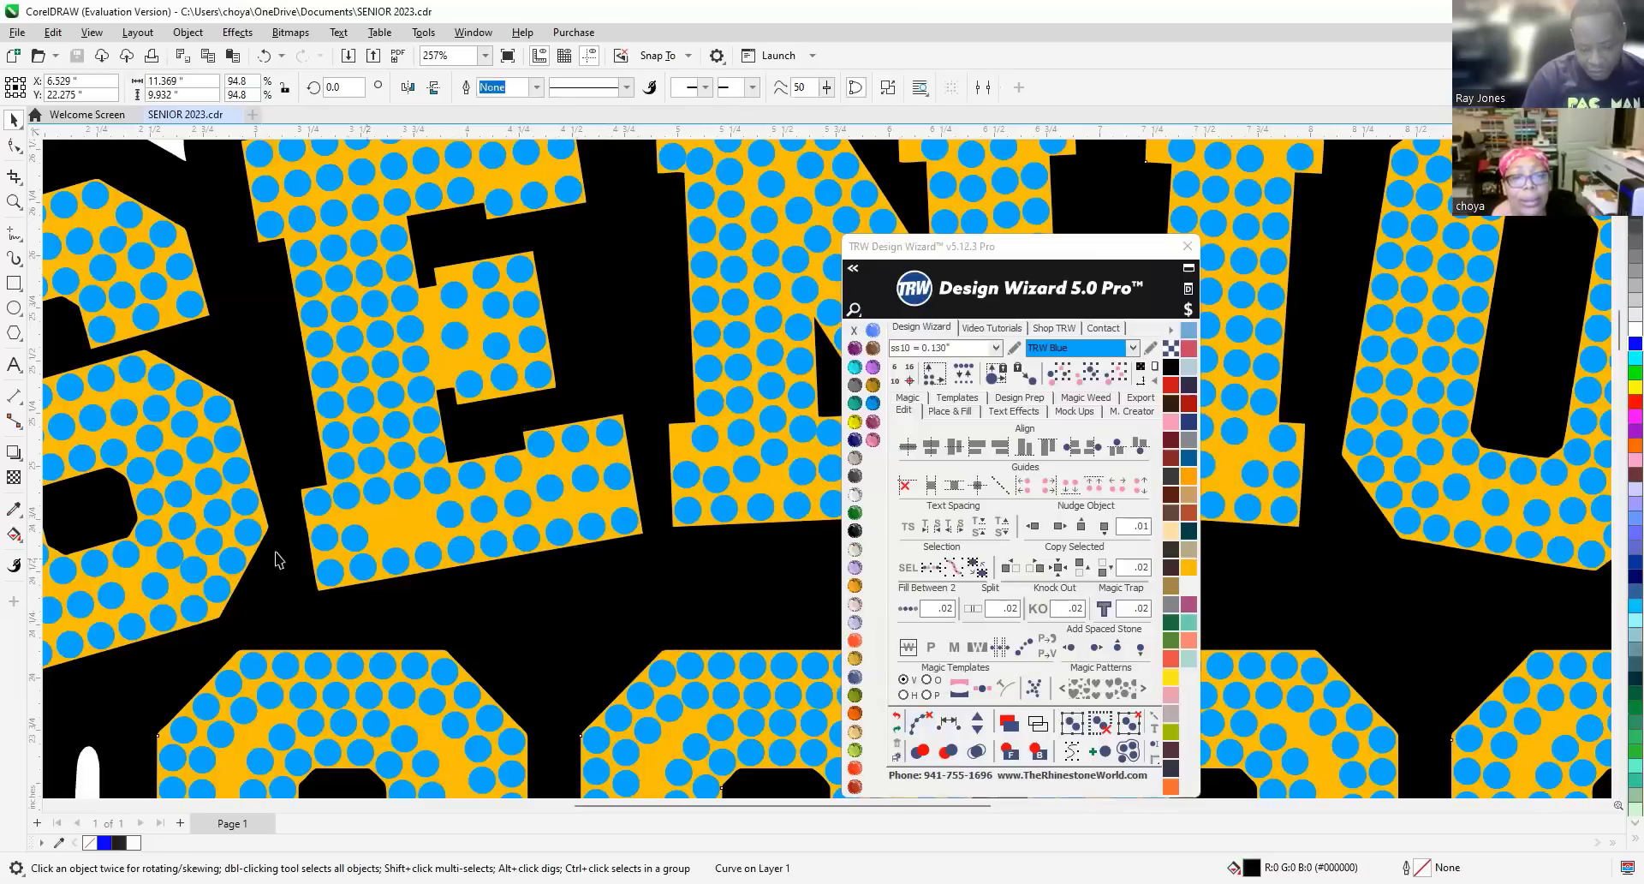
scroll(353, 549, "up", 2)
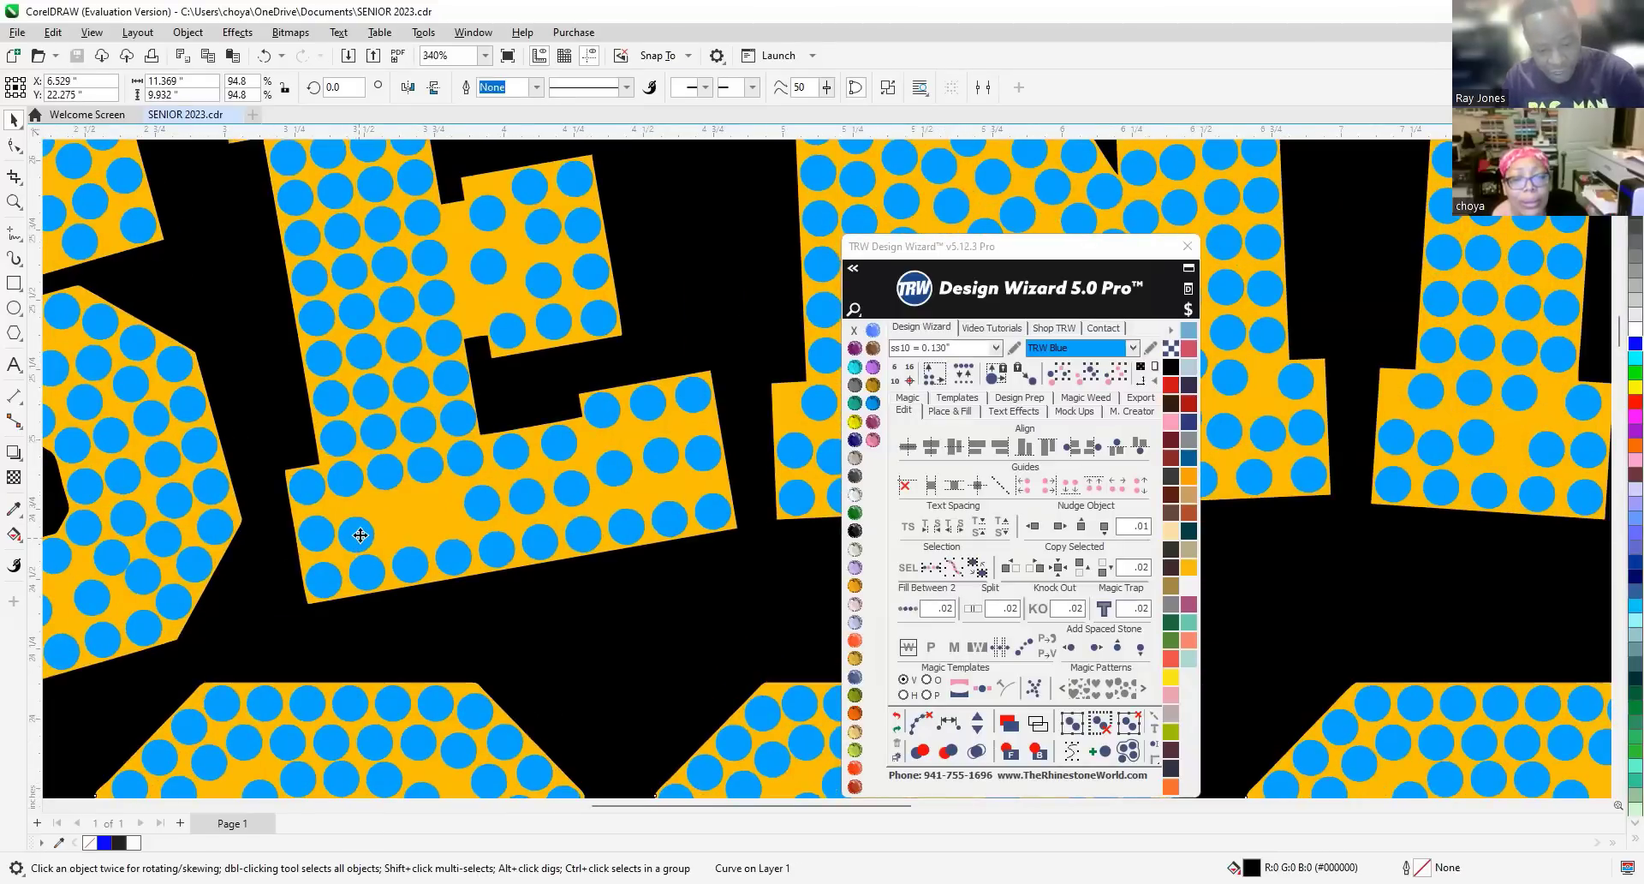
key("Delete")
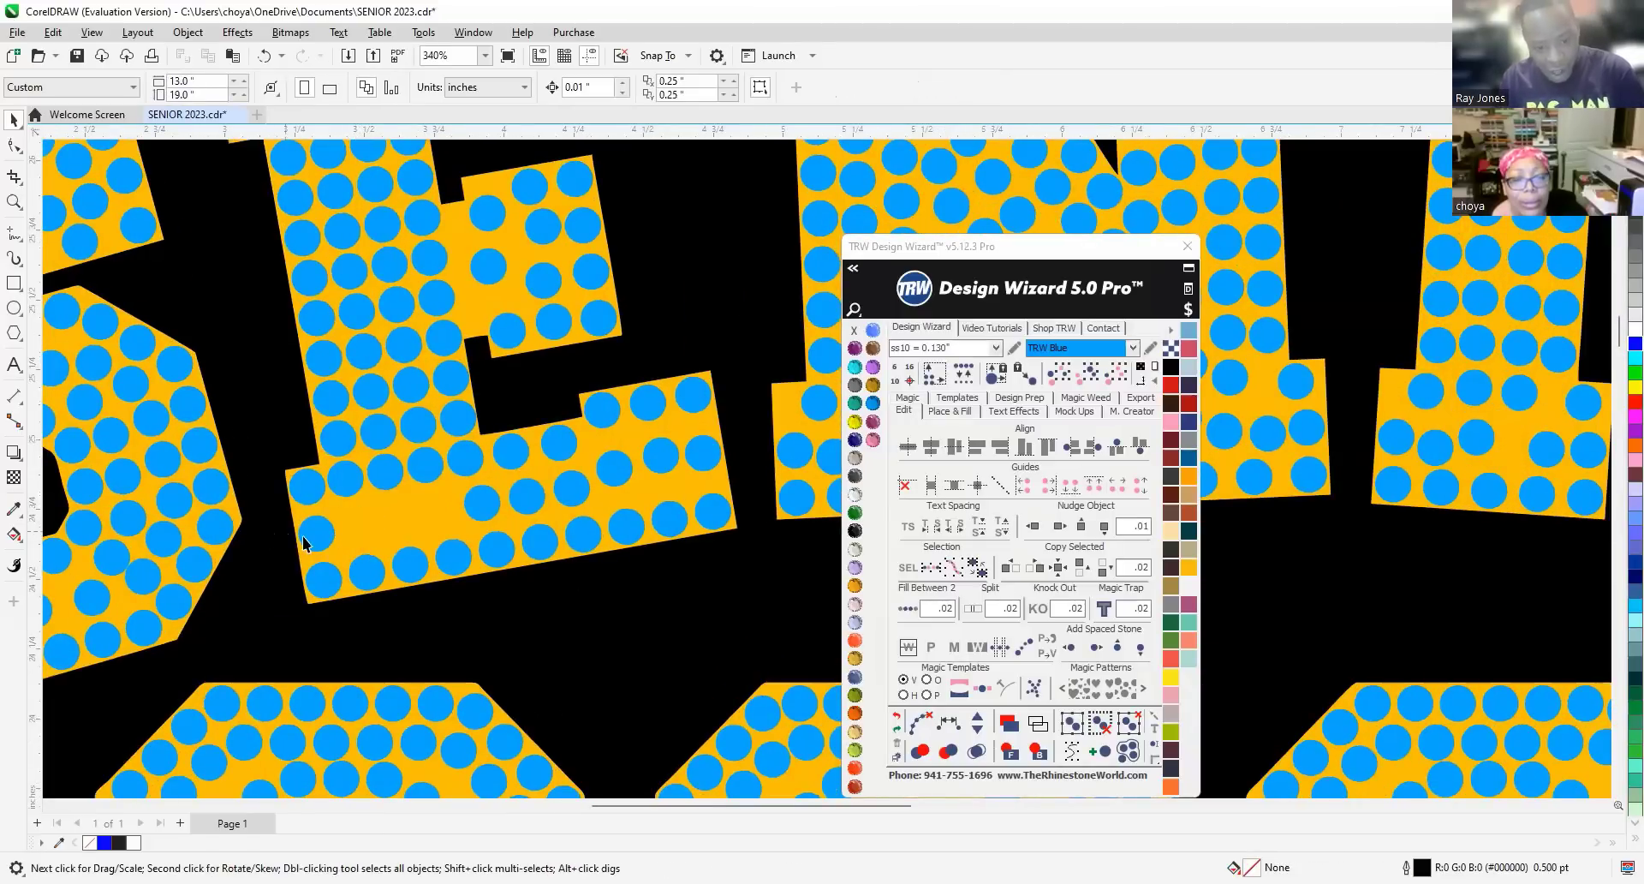
left_click(321, 537)
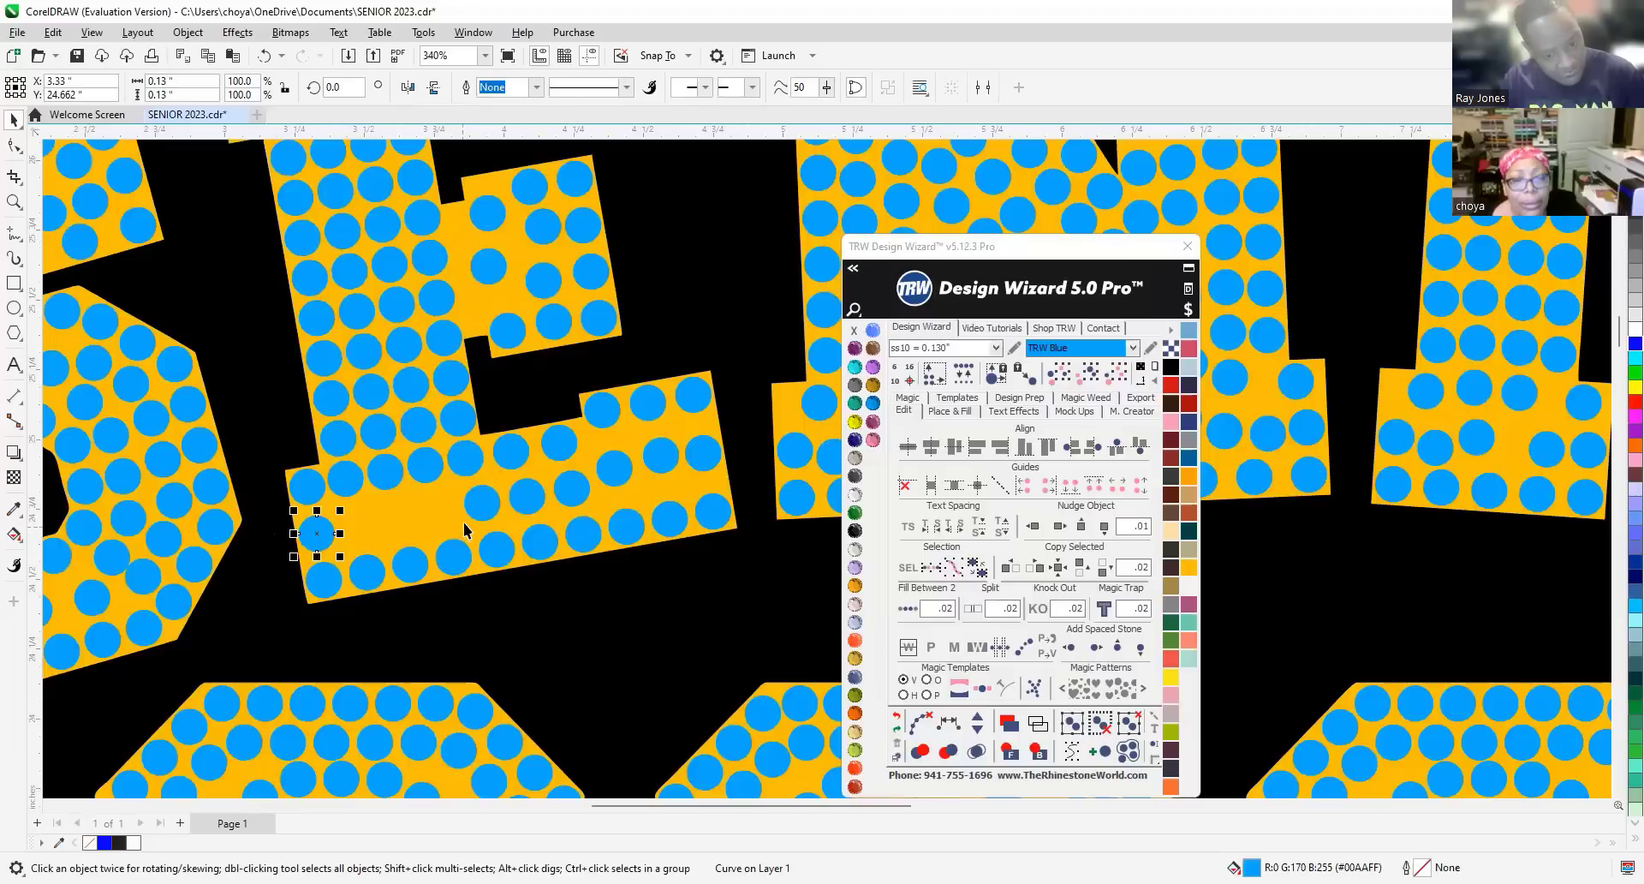
left_click(485, 505, "shift")
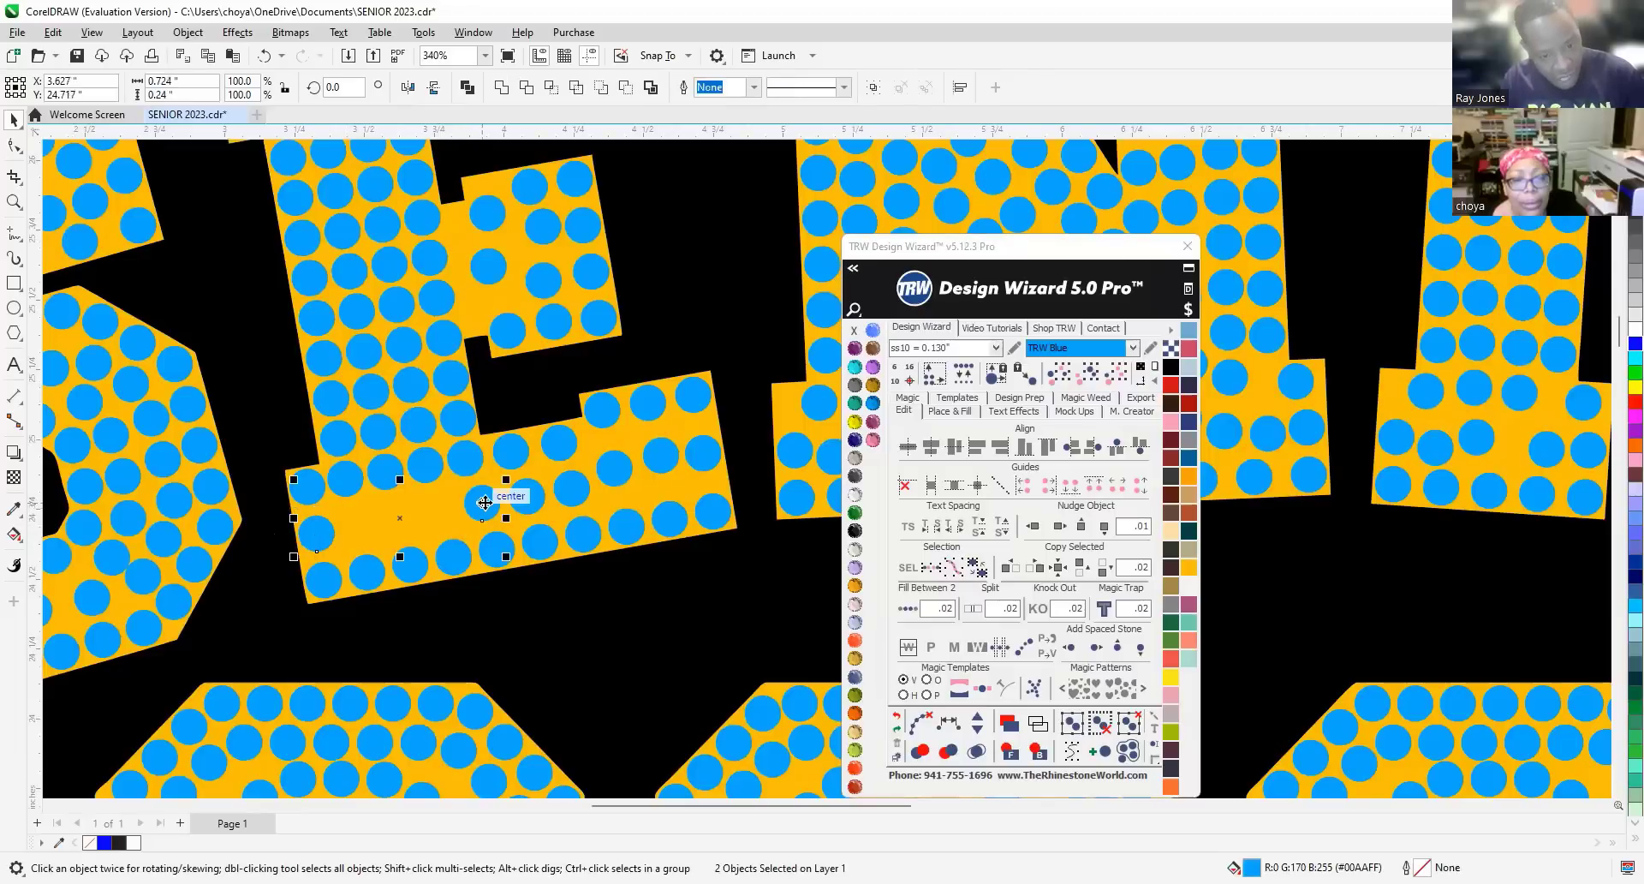
left_click(527, 499)
key("Delete")
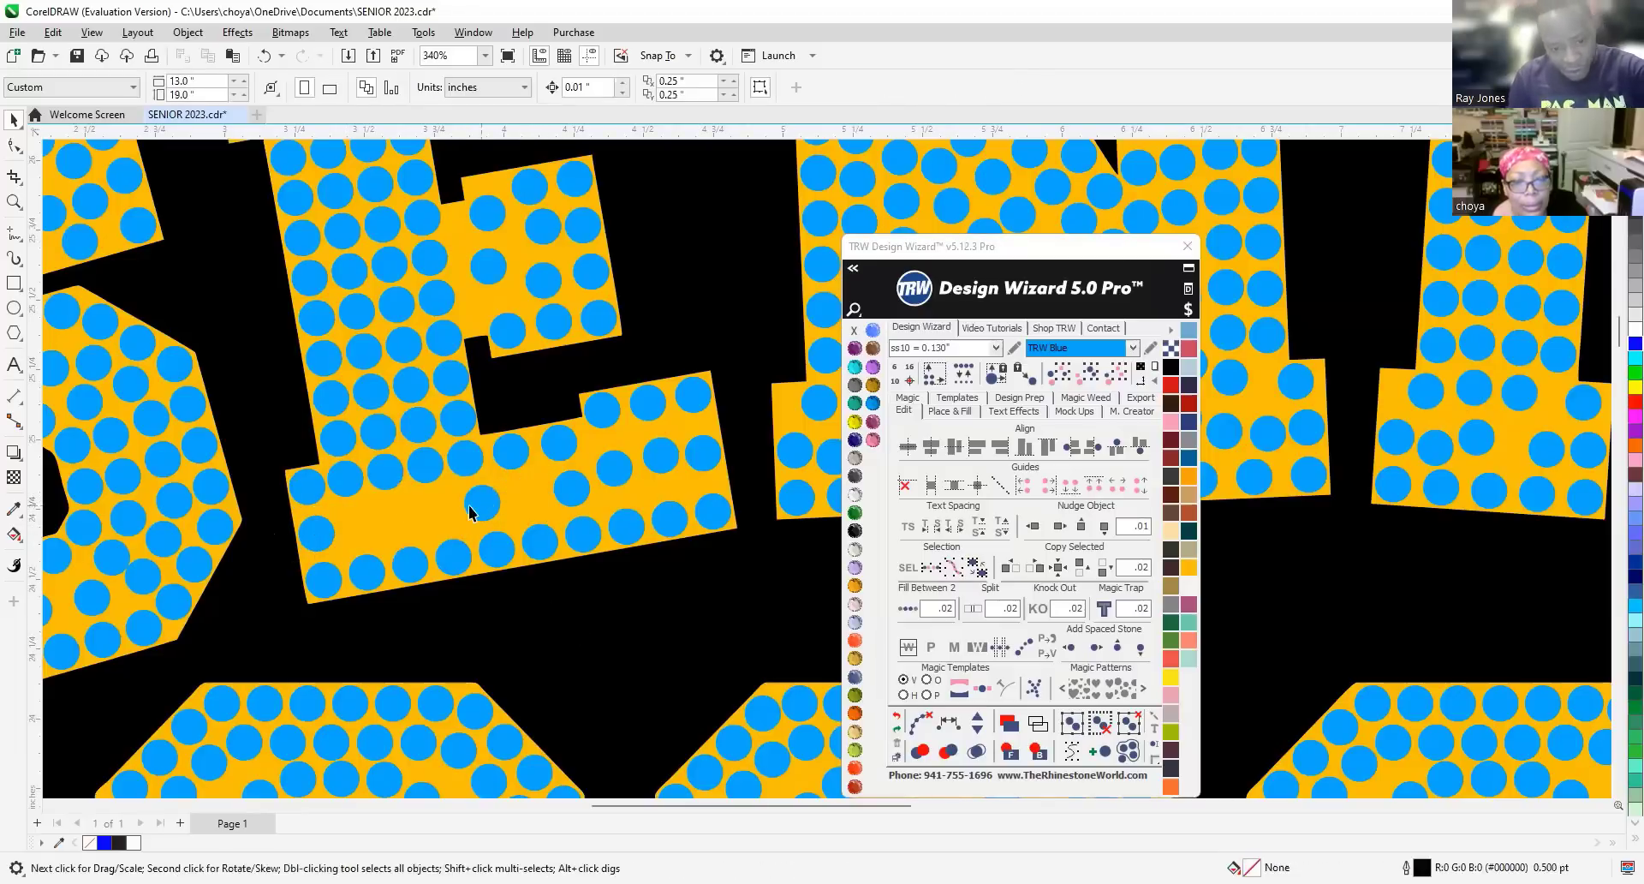
left_click(482, 506)
key("Delete")
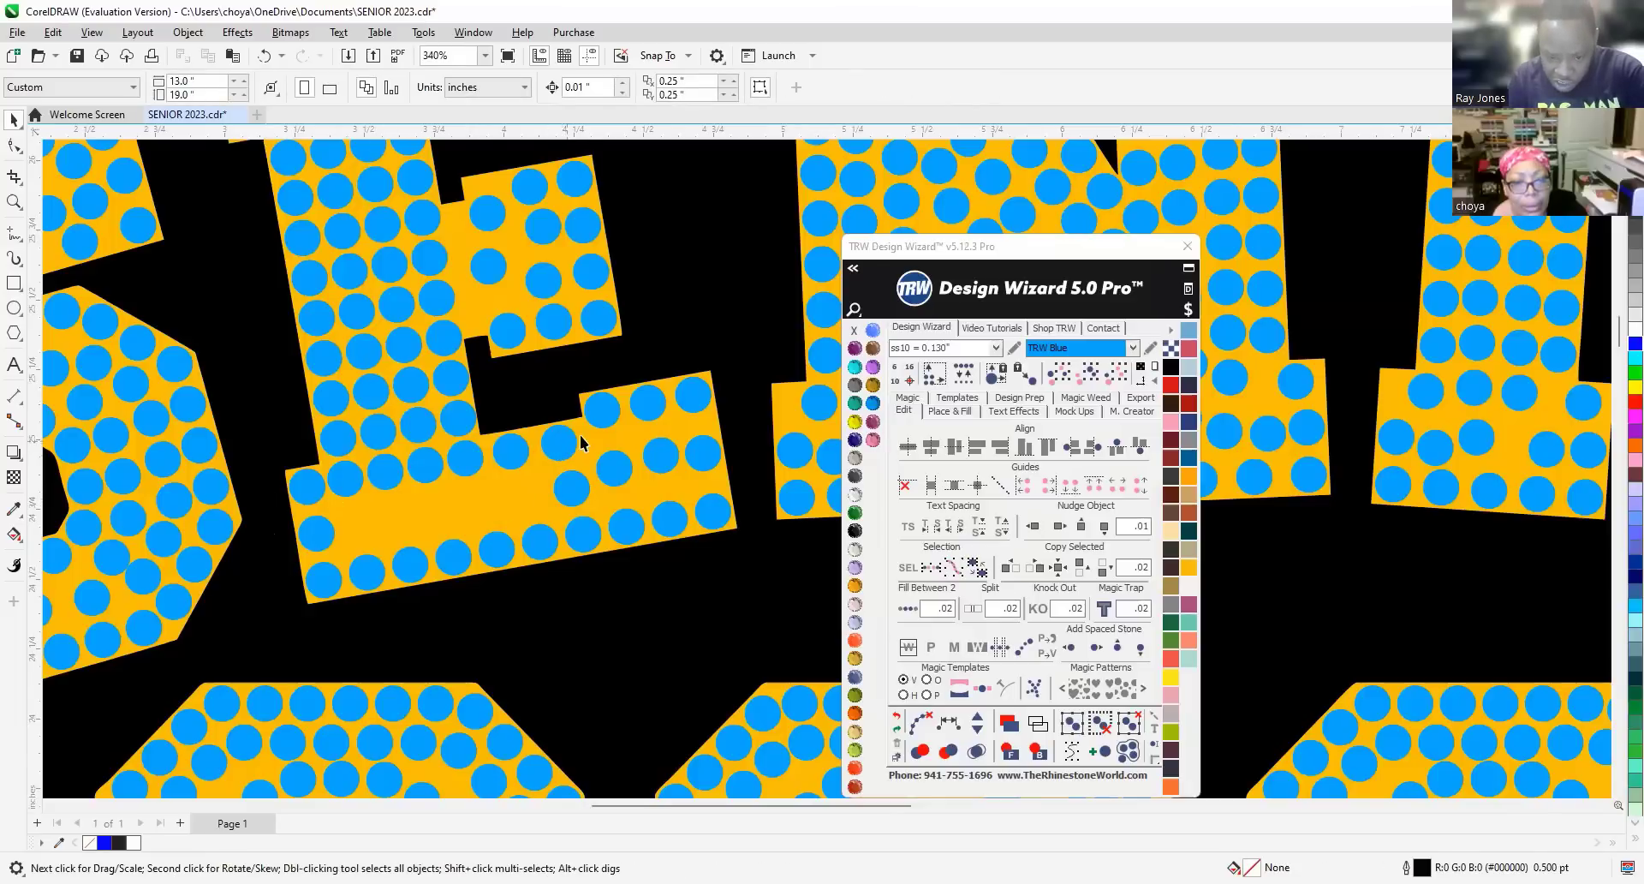
Shift one stone slightly right and select another stone for removal.
scroll(579, 424, "up", 5)
scroll(536, 478, "up", 2)
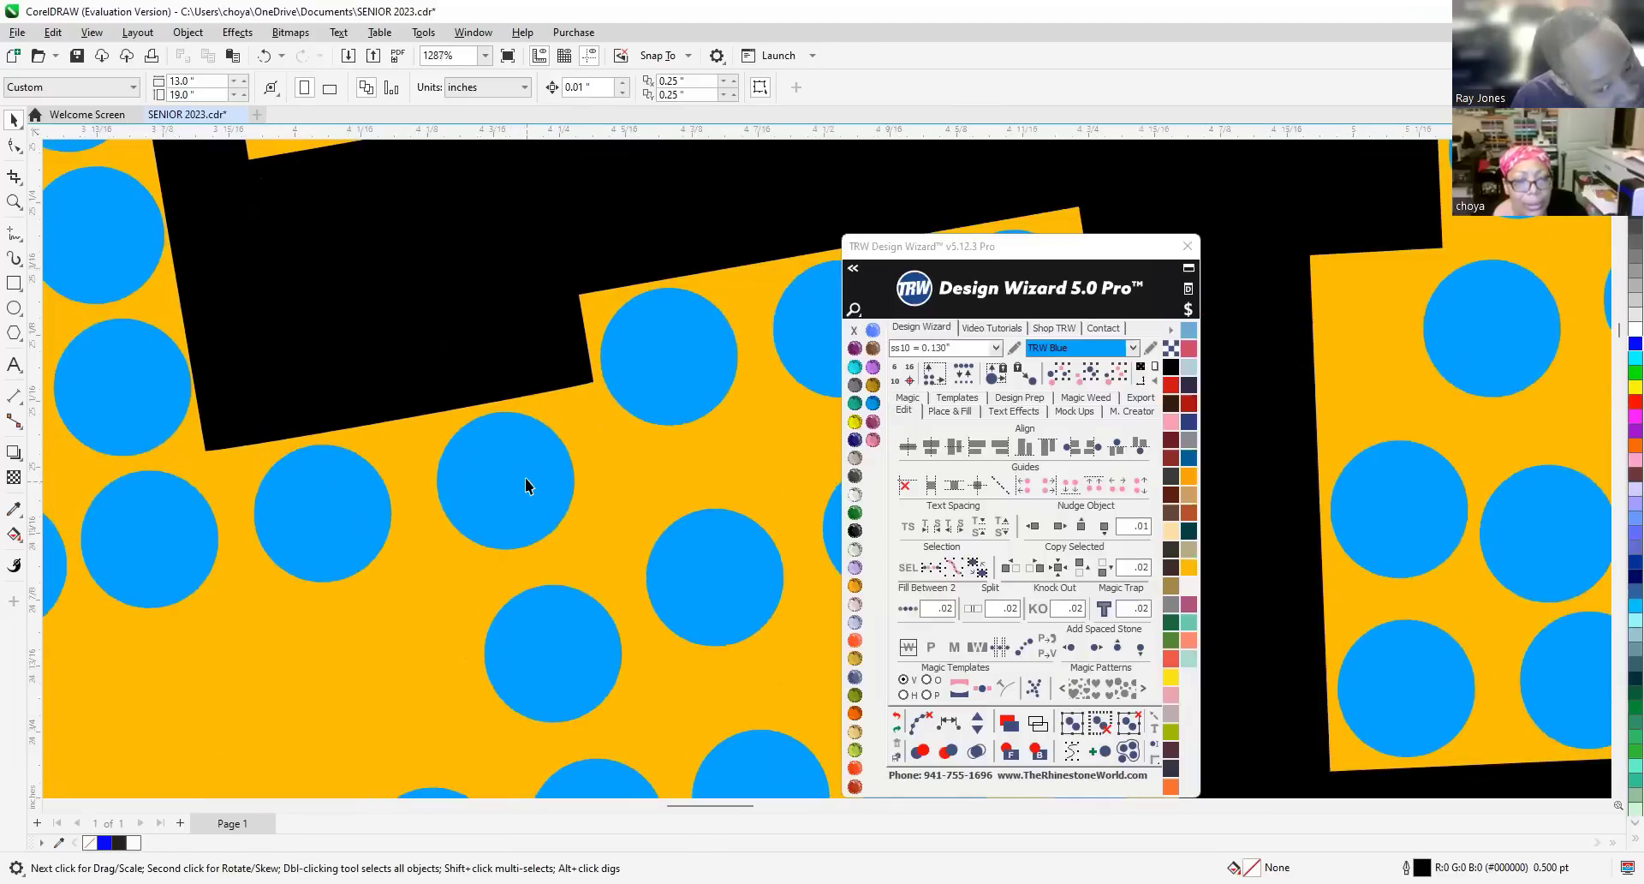
left_click(526, 478)
left_click_drag(551, 476, 569, 473)
scroll(562, 451, "down", 3)
scroll(474, 487, "down", 2)
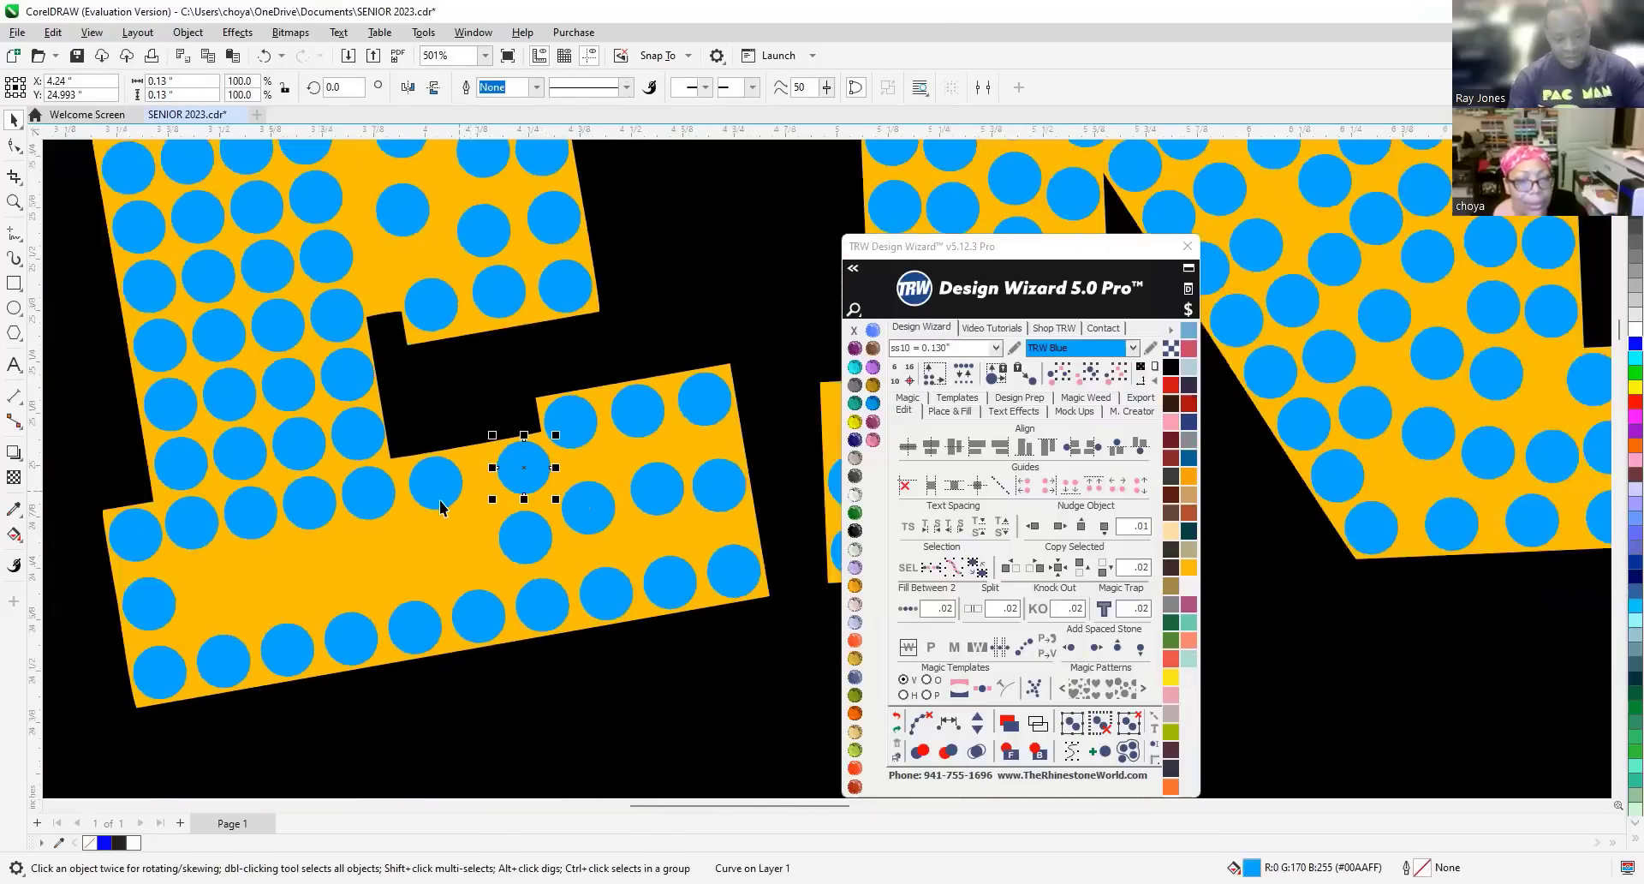
left_click(434, 484)
Delete the selected stone, then delete and restore the blended stem column with Ctrl+Z.
key("Delete")
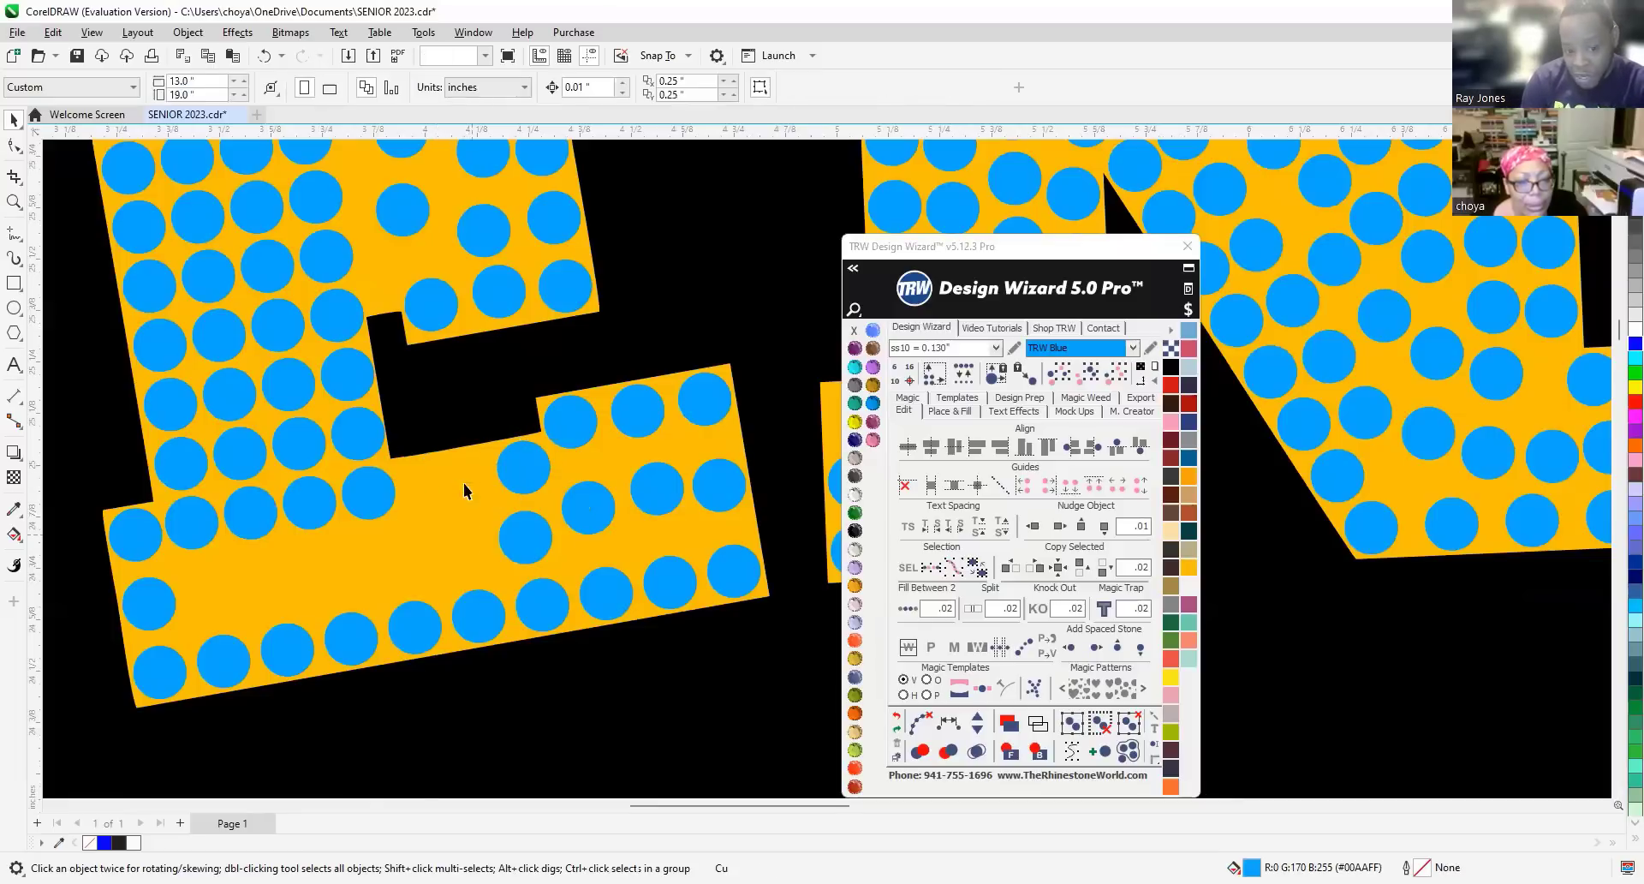
left_click(370, 490)
key("Delete")
left_click(286, 504)
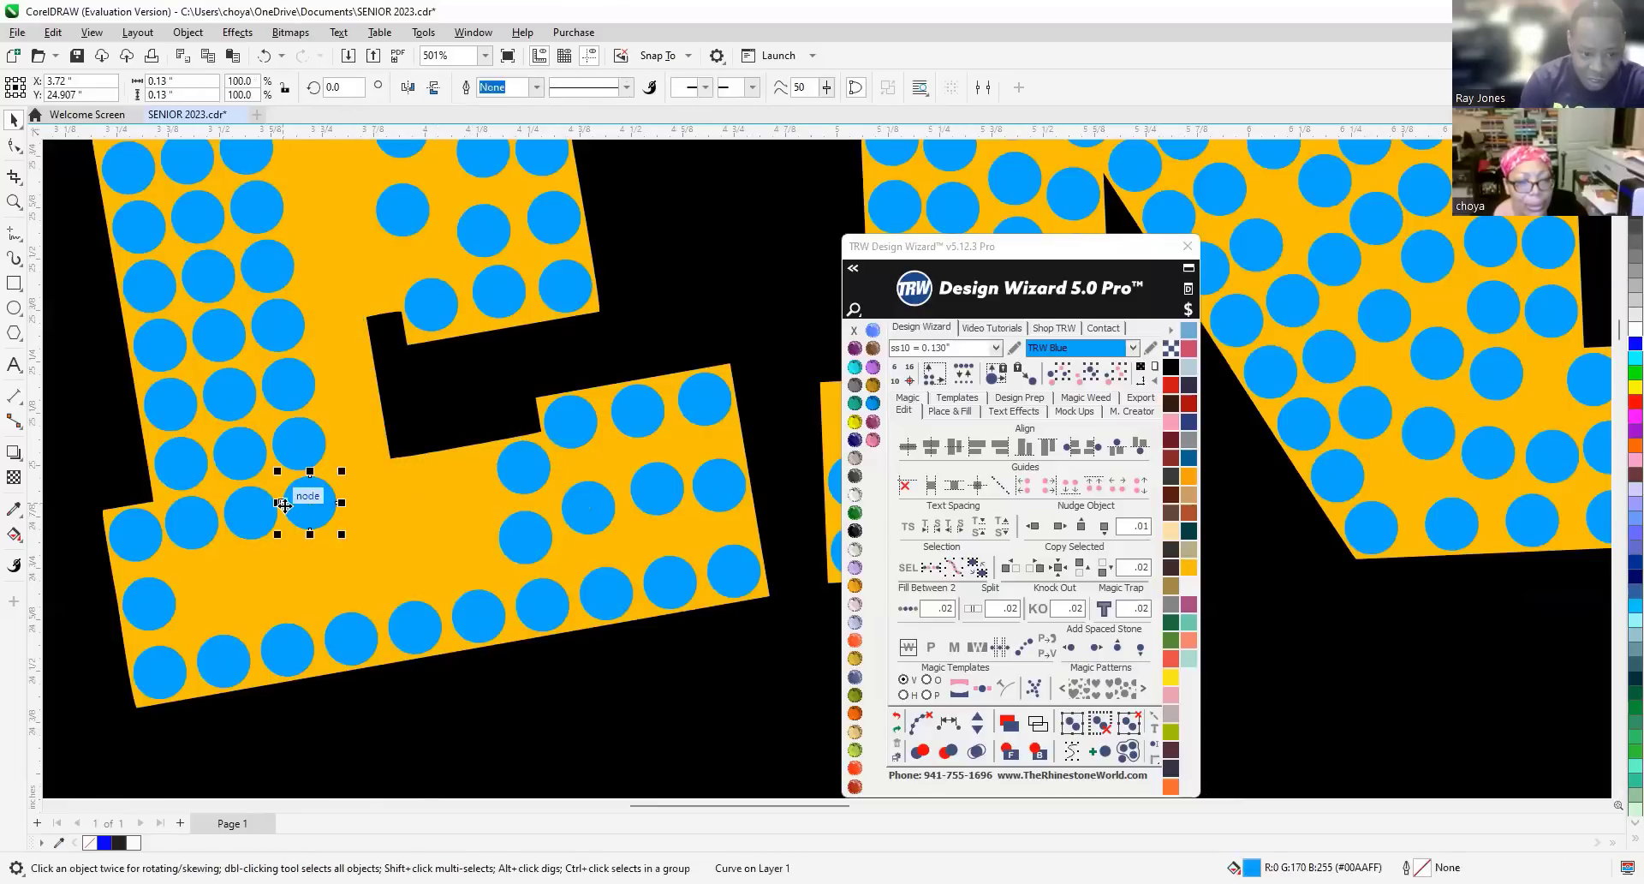
key("ctrl+z")
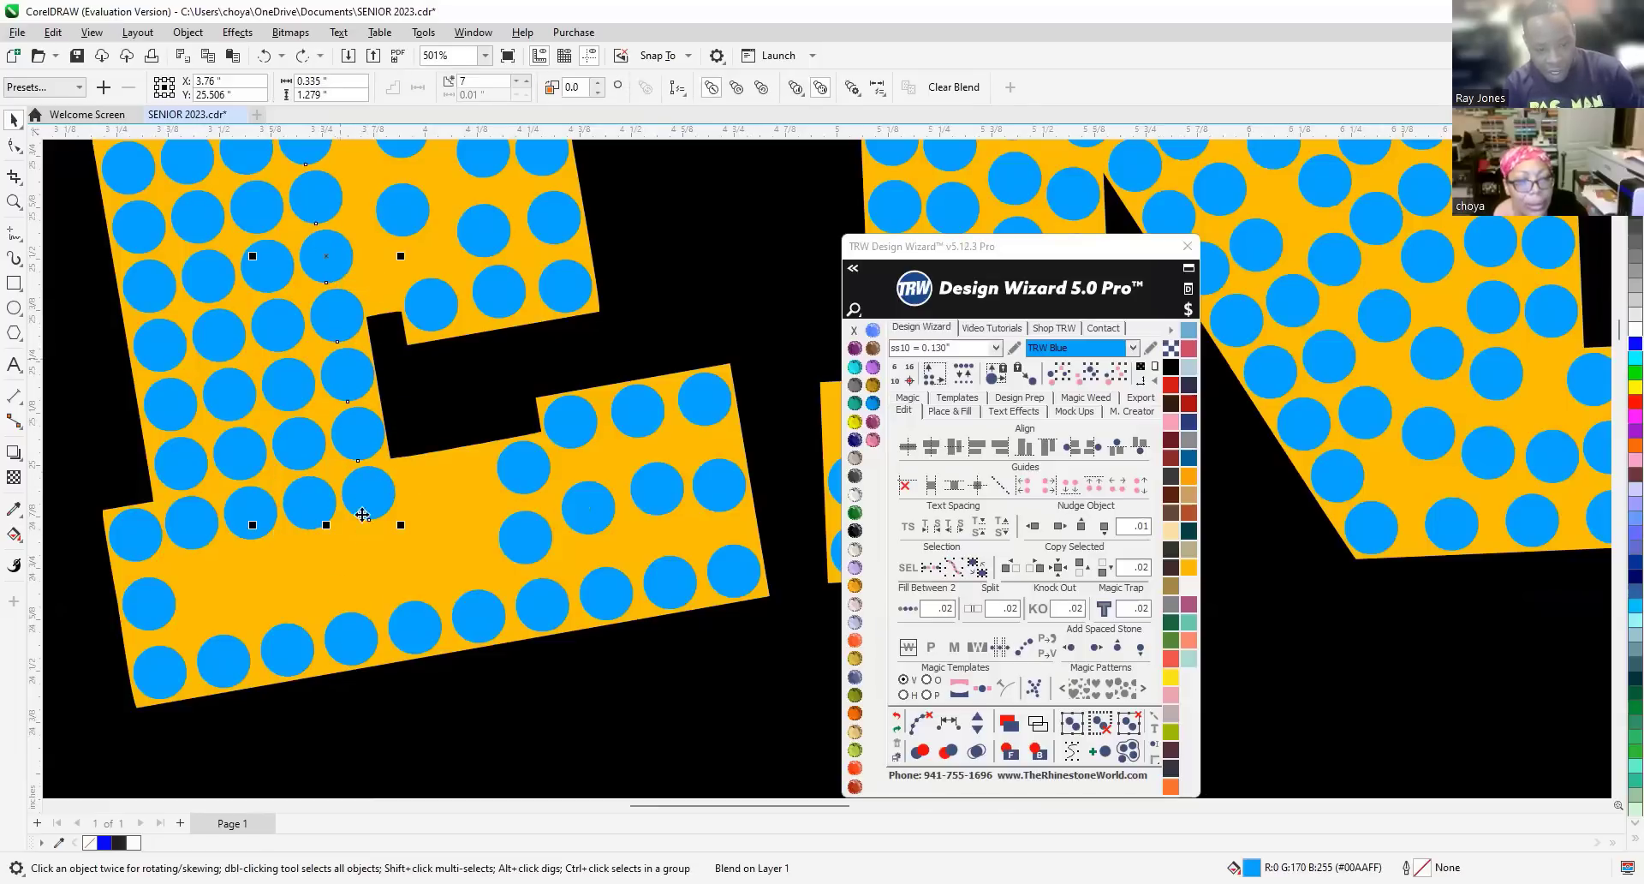
Break the blended stem column into nine separate stones with Clear Paths.
left_click(467, 524)
left_click(379, 494)
scroll(364, 441, "up", 1)
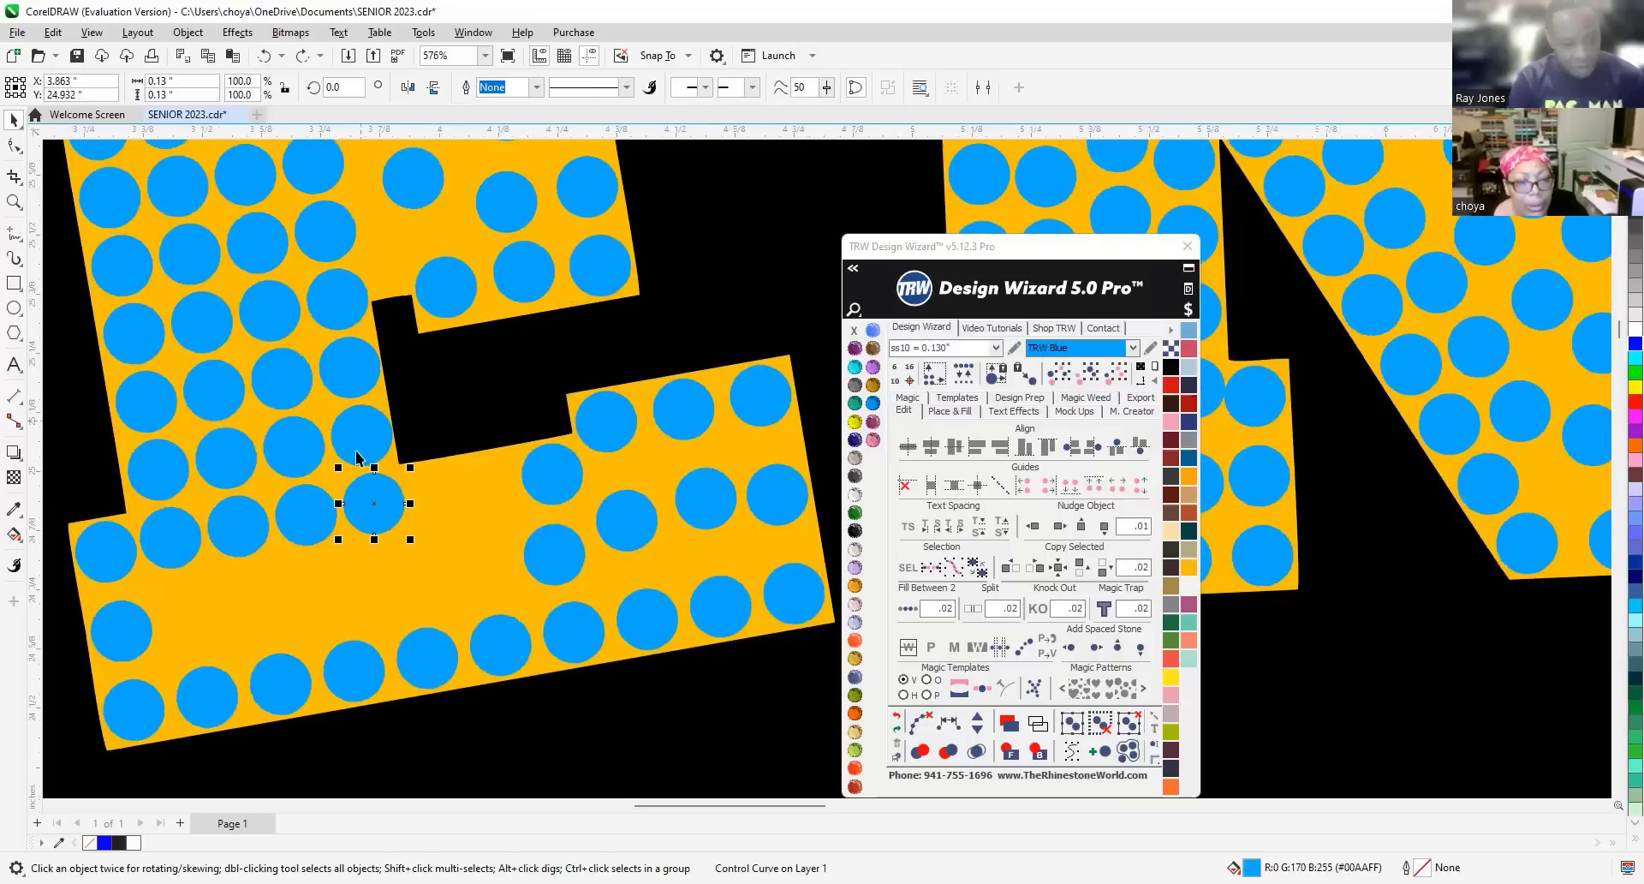
left_click(363, 436)
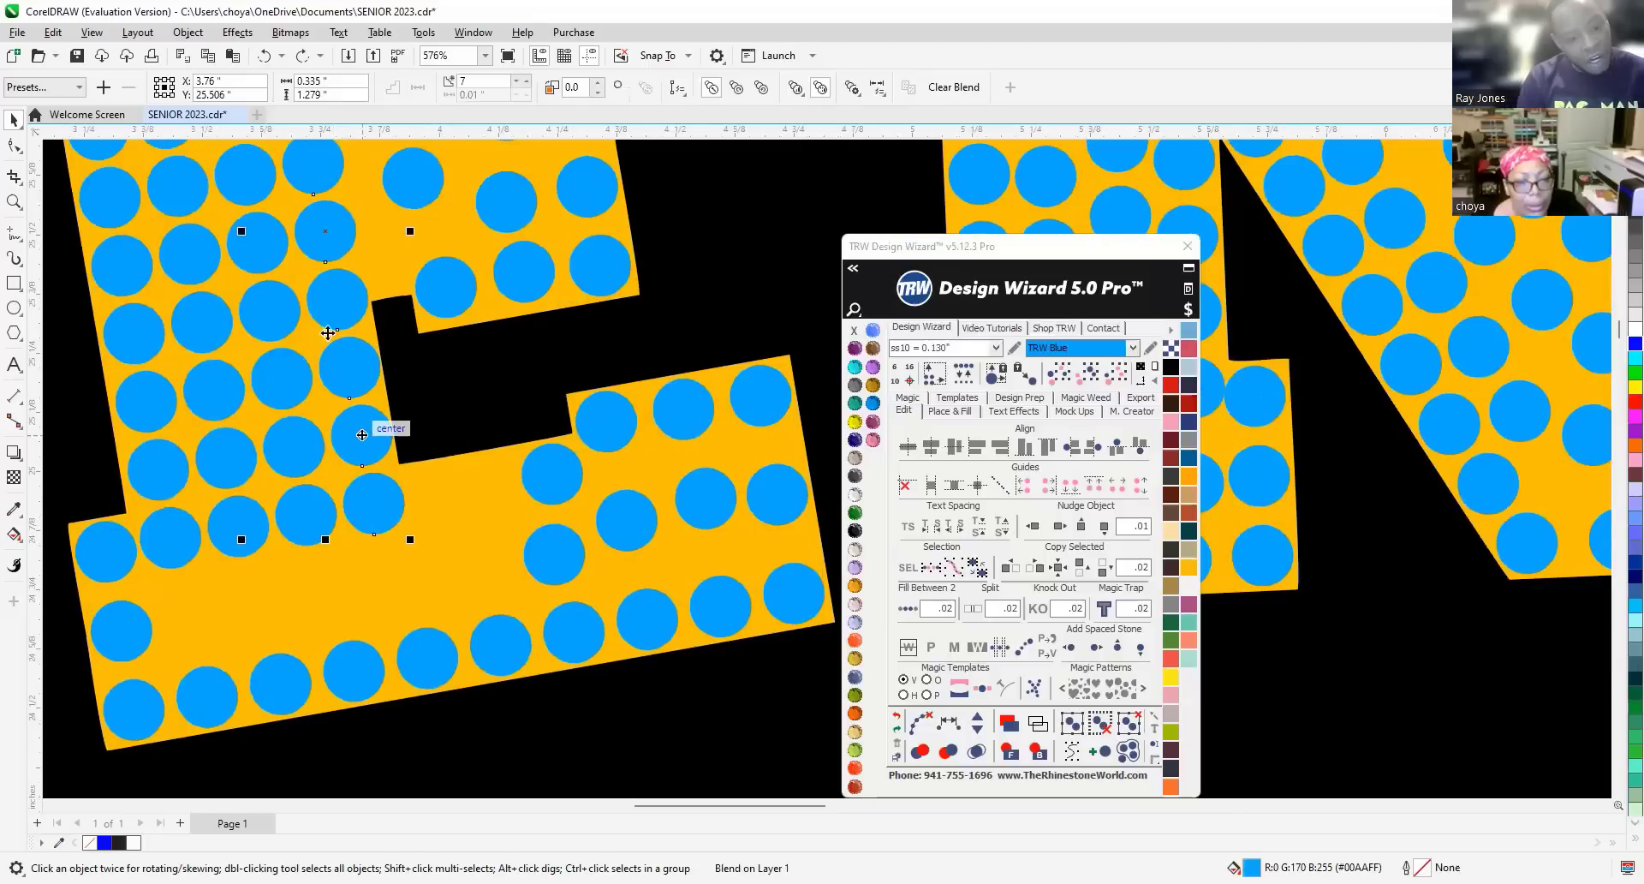
scroll(360, 419, "down", 3)
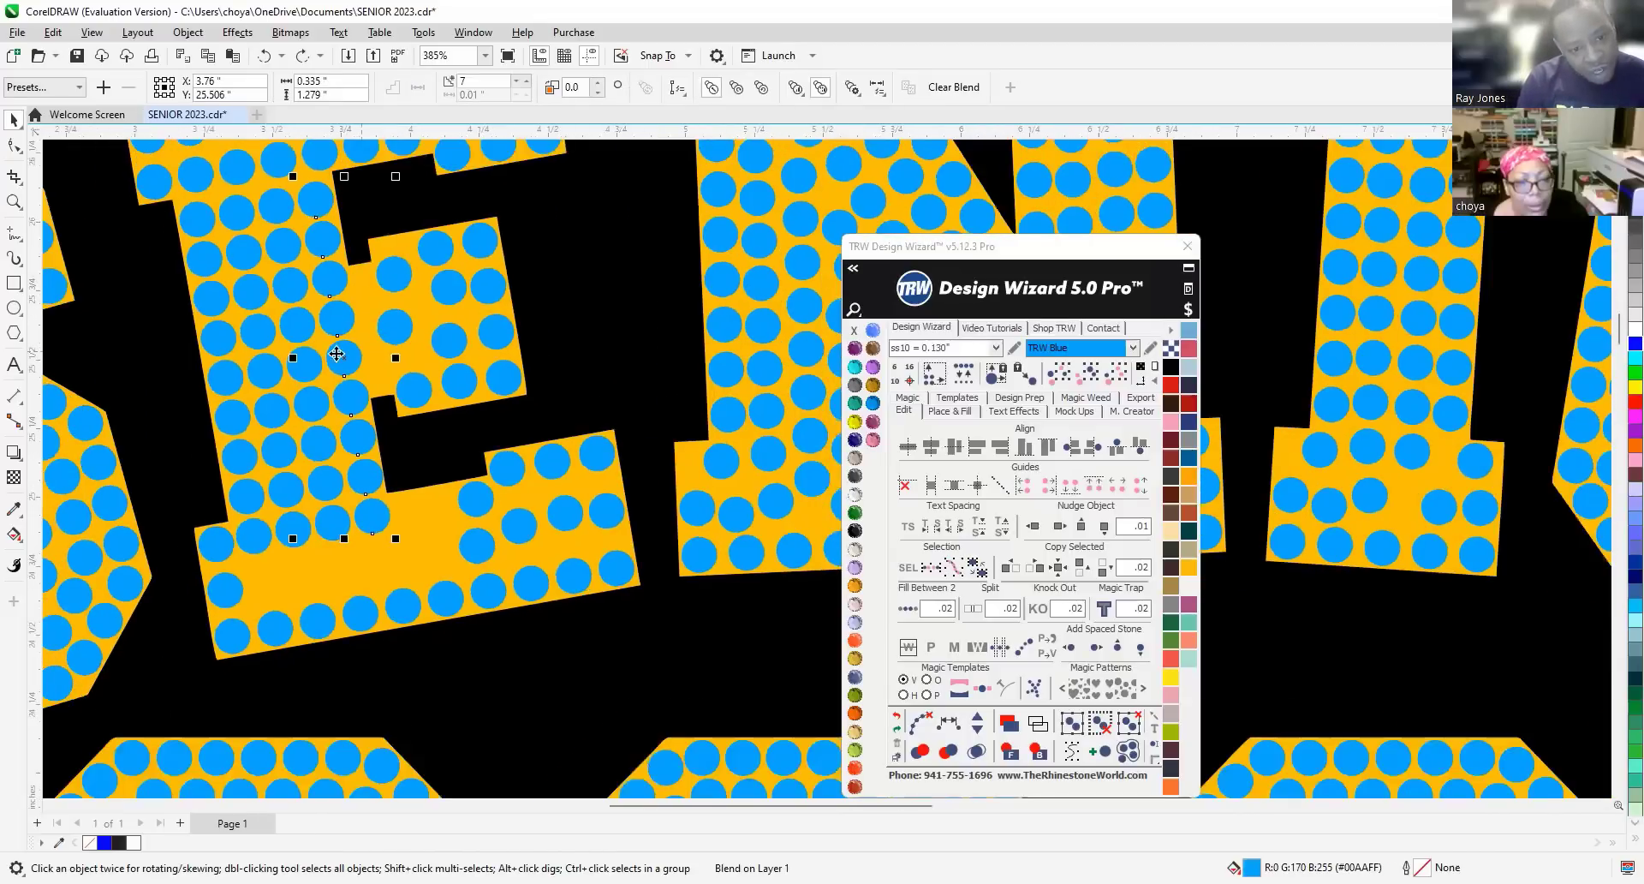
scroll(337, 354, "down", 2)
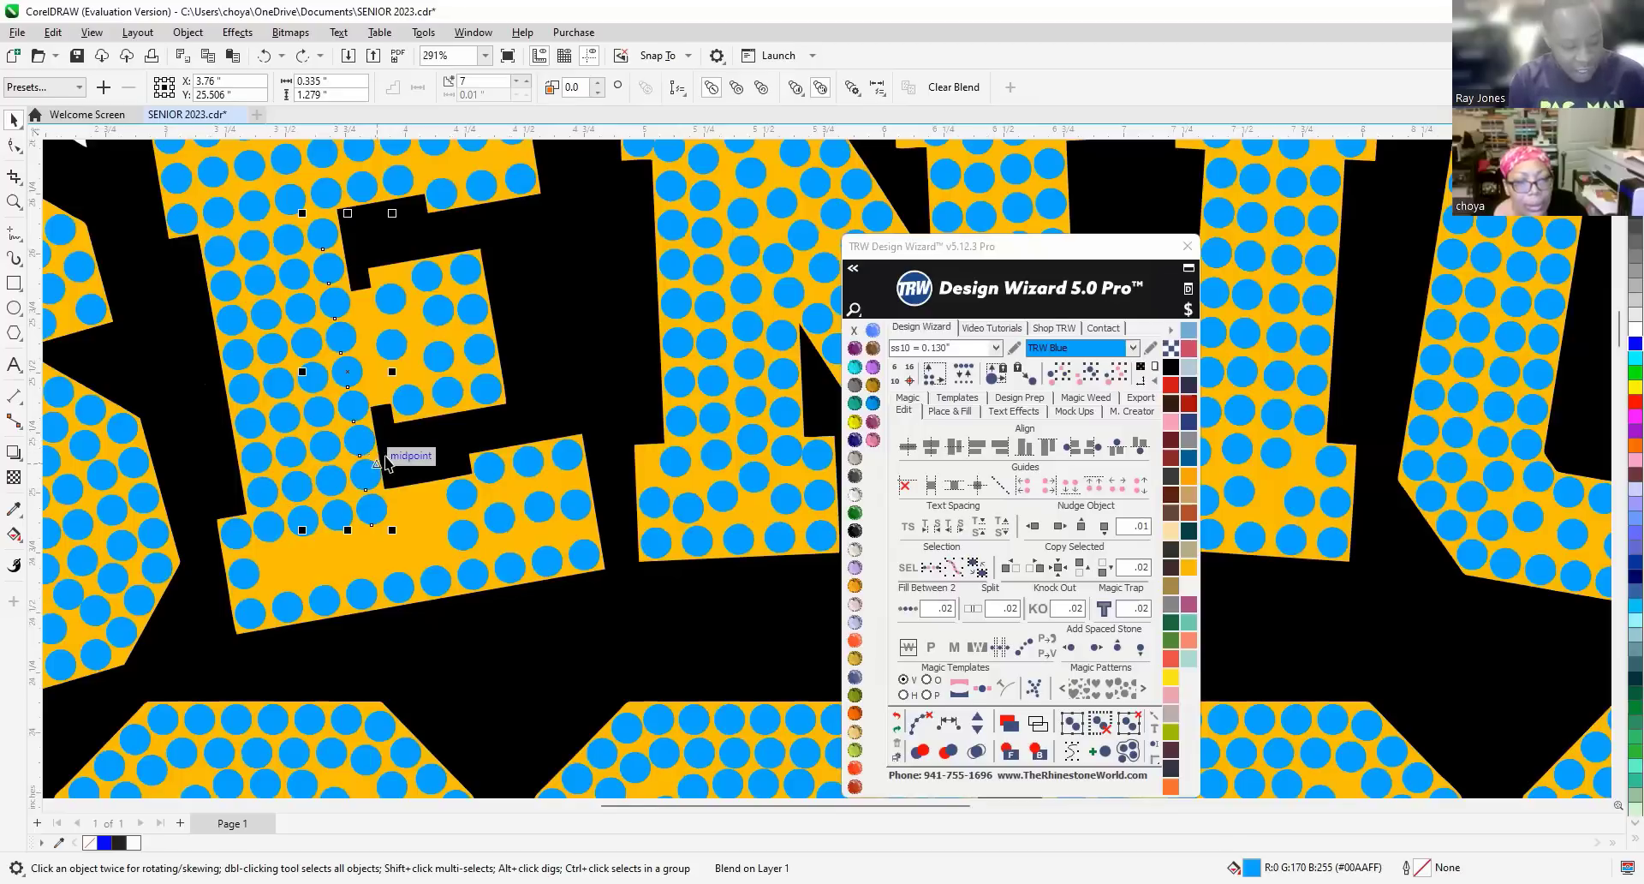
left_click(915, 728)
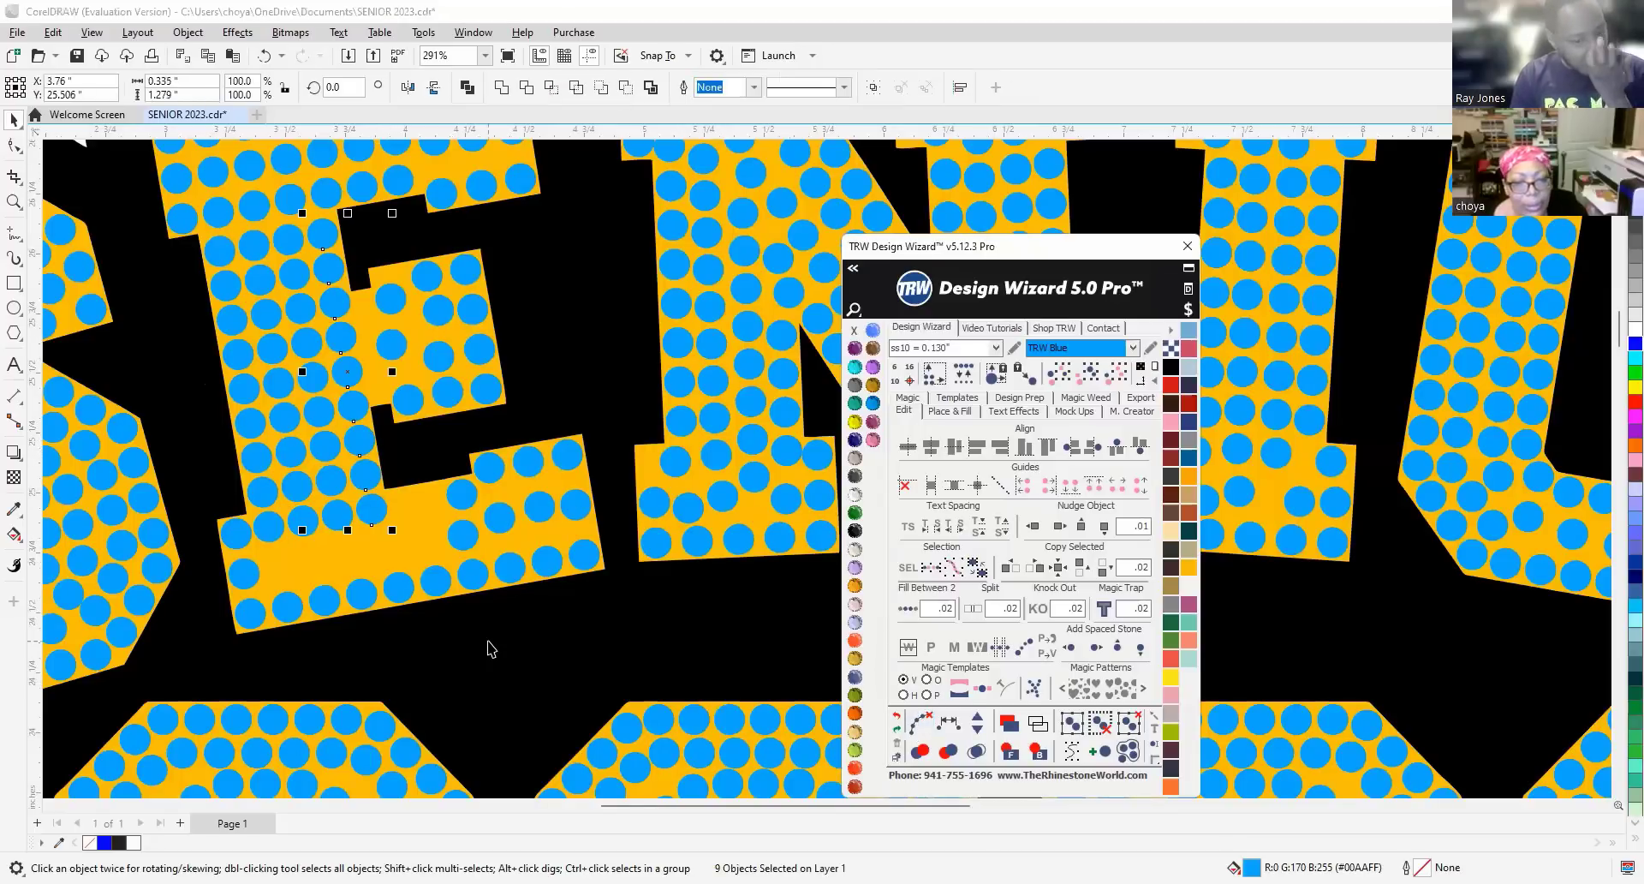
left_click(364, 473)
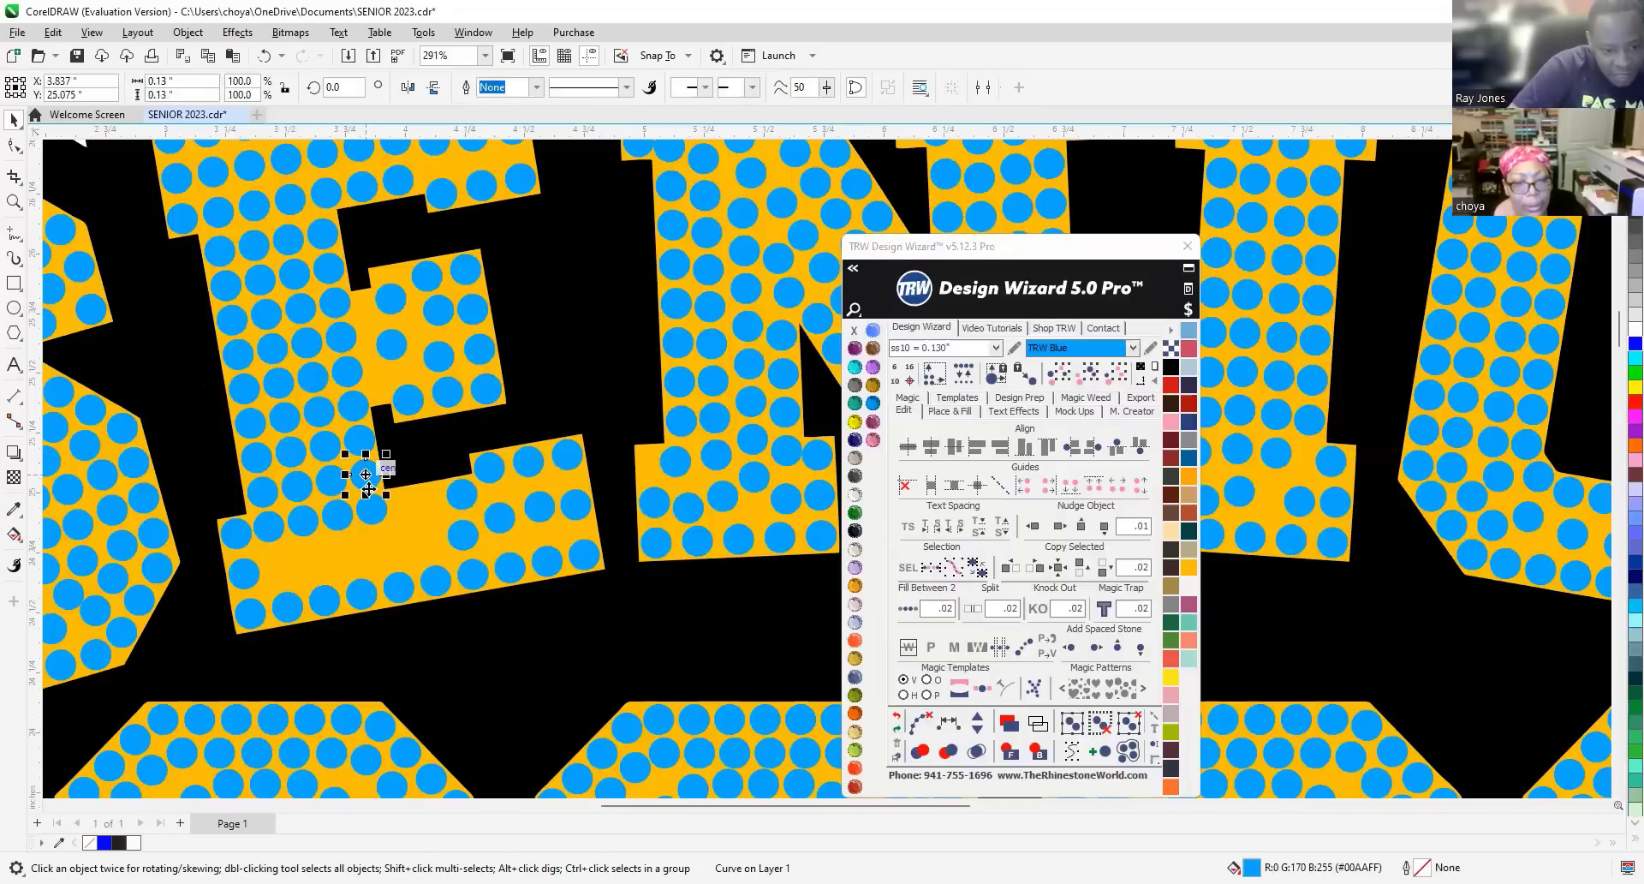
Fill the bottom-arm gap with evenly spaced stones between its two end stones using Fill Between 2.
left_click(376, 548)
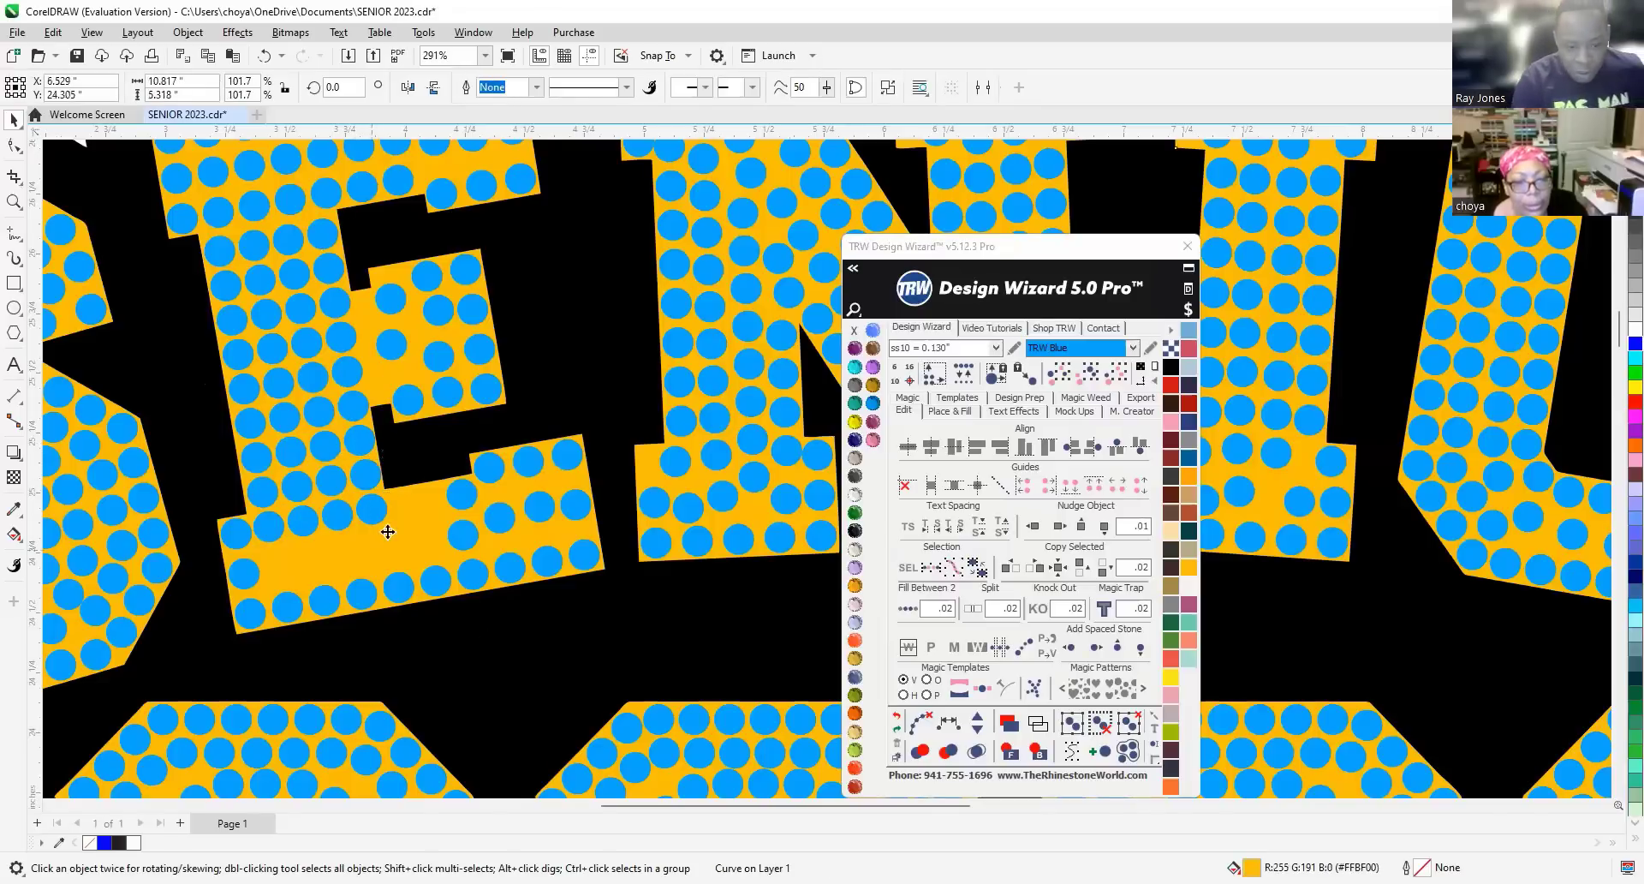
left_click_drag(367, 517, 213, 538)
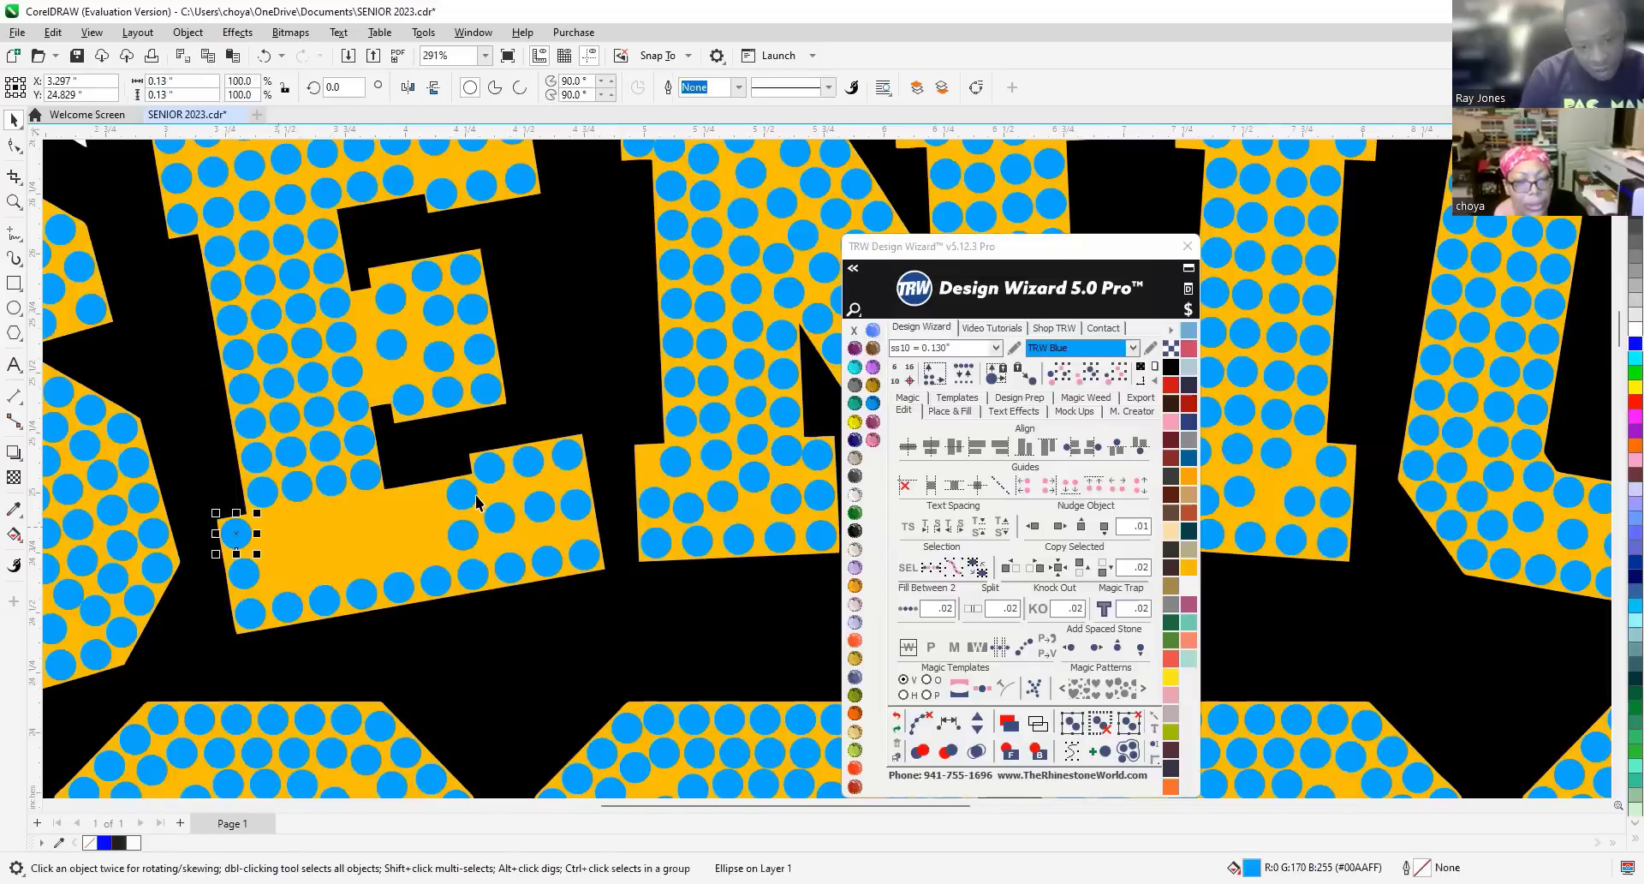
left_click(463, 494, "shift")
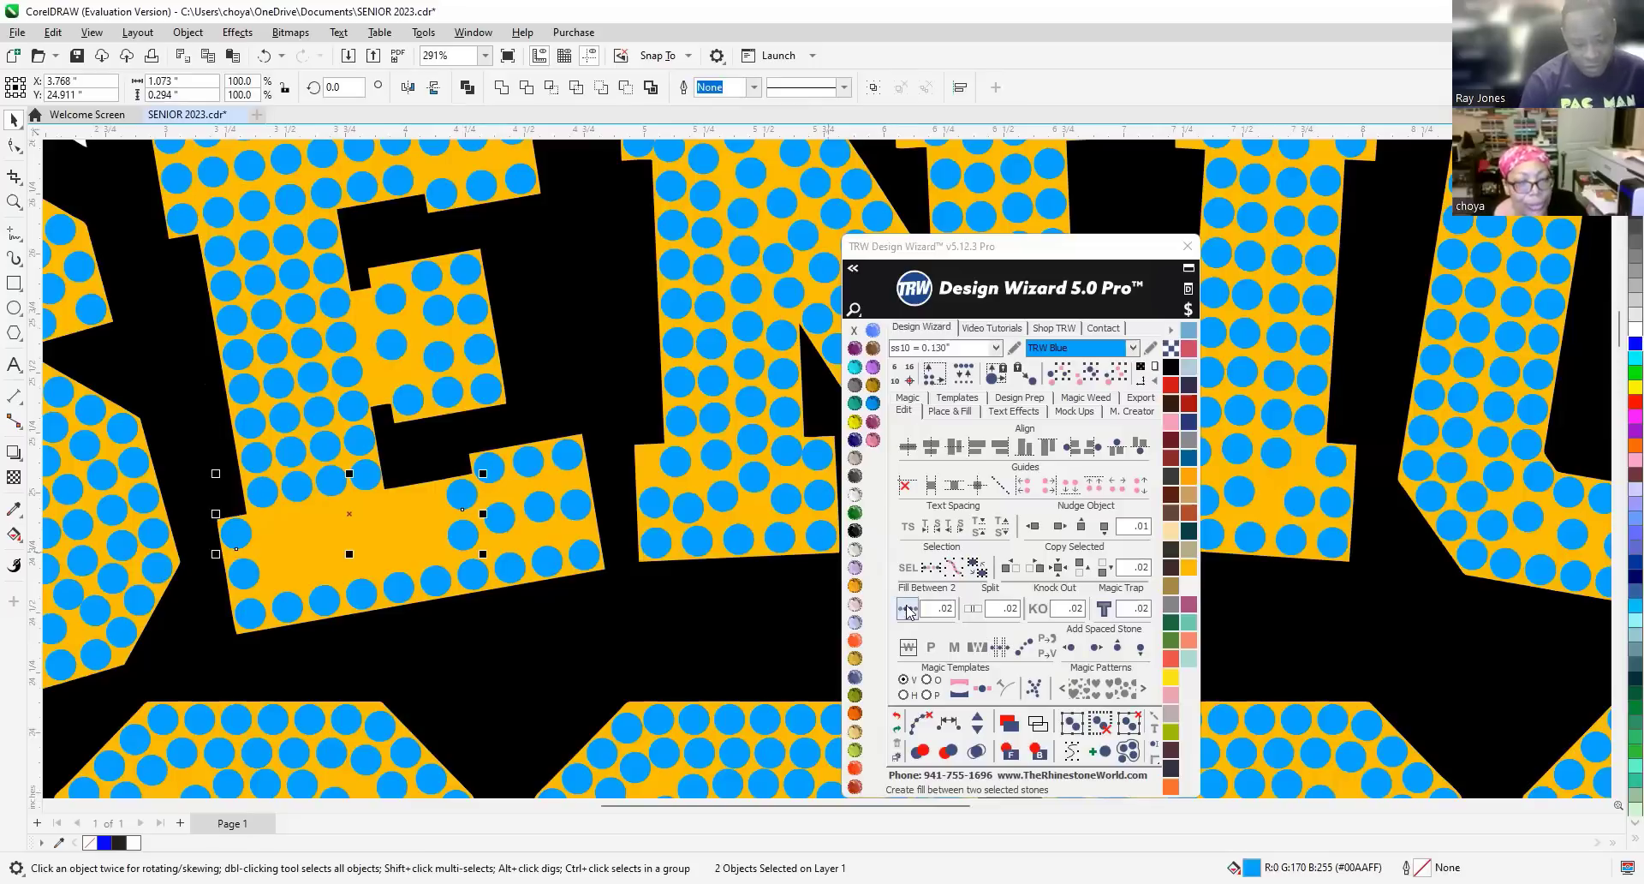
left_click(907, 610)
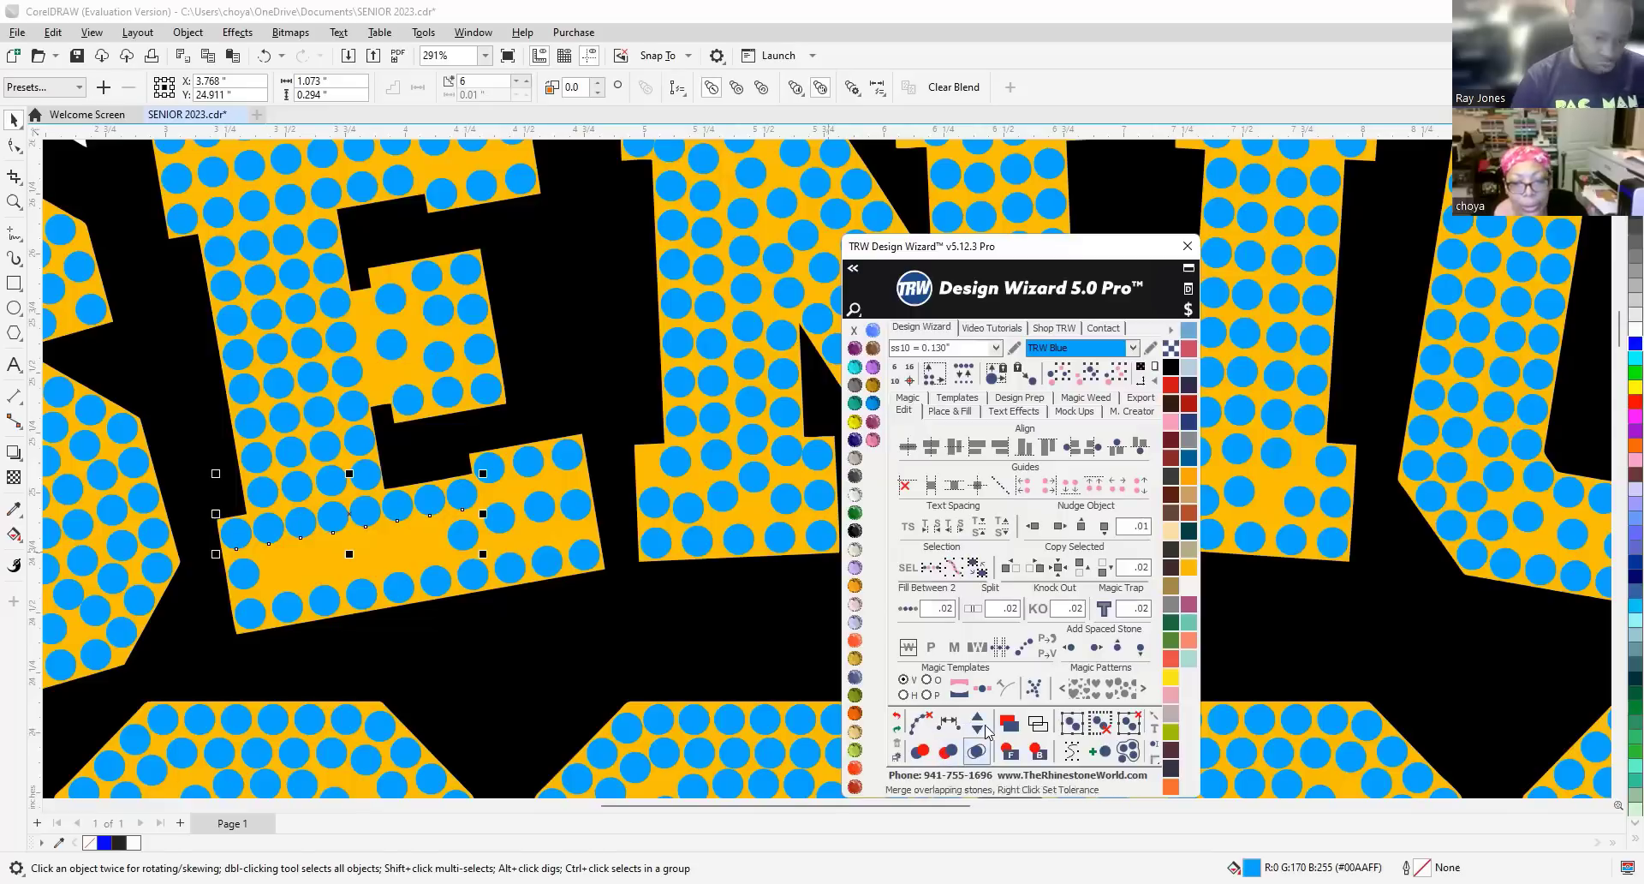
Clear the fill path, then evenly respace the eight stones of the E's bottom row.
left_click(917, 724)
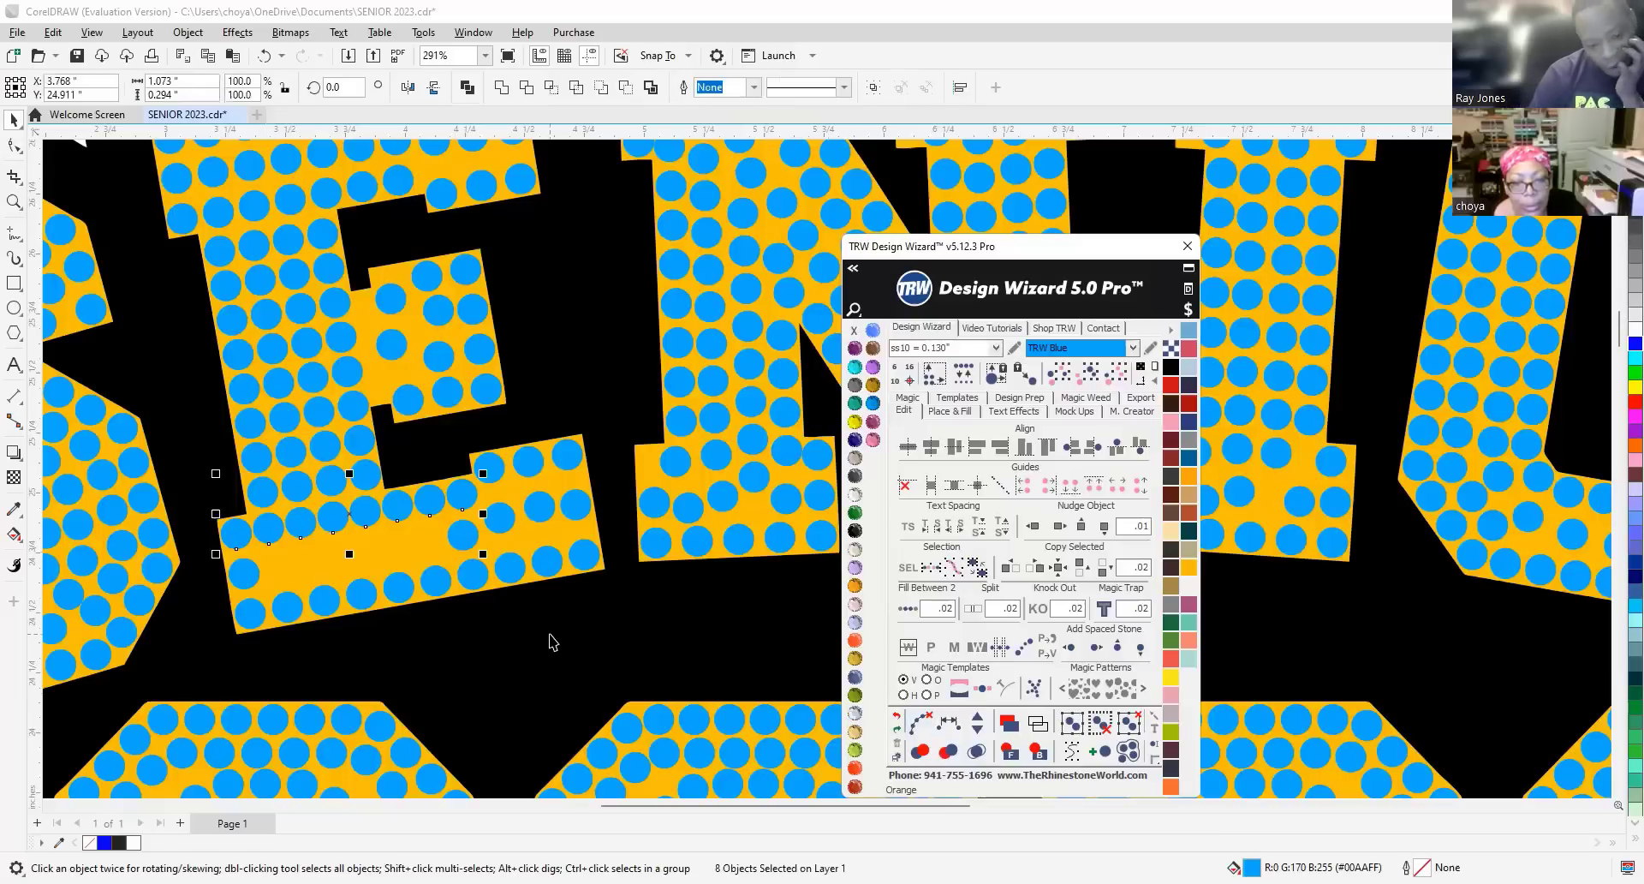
left_click(463, 538)
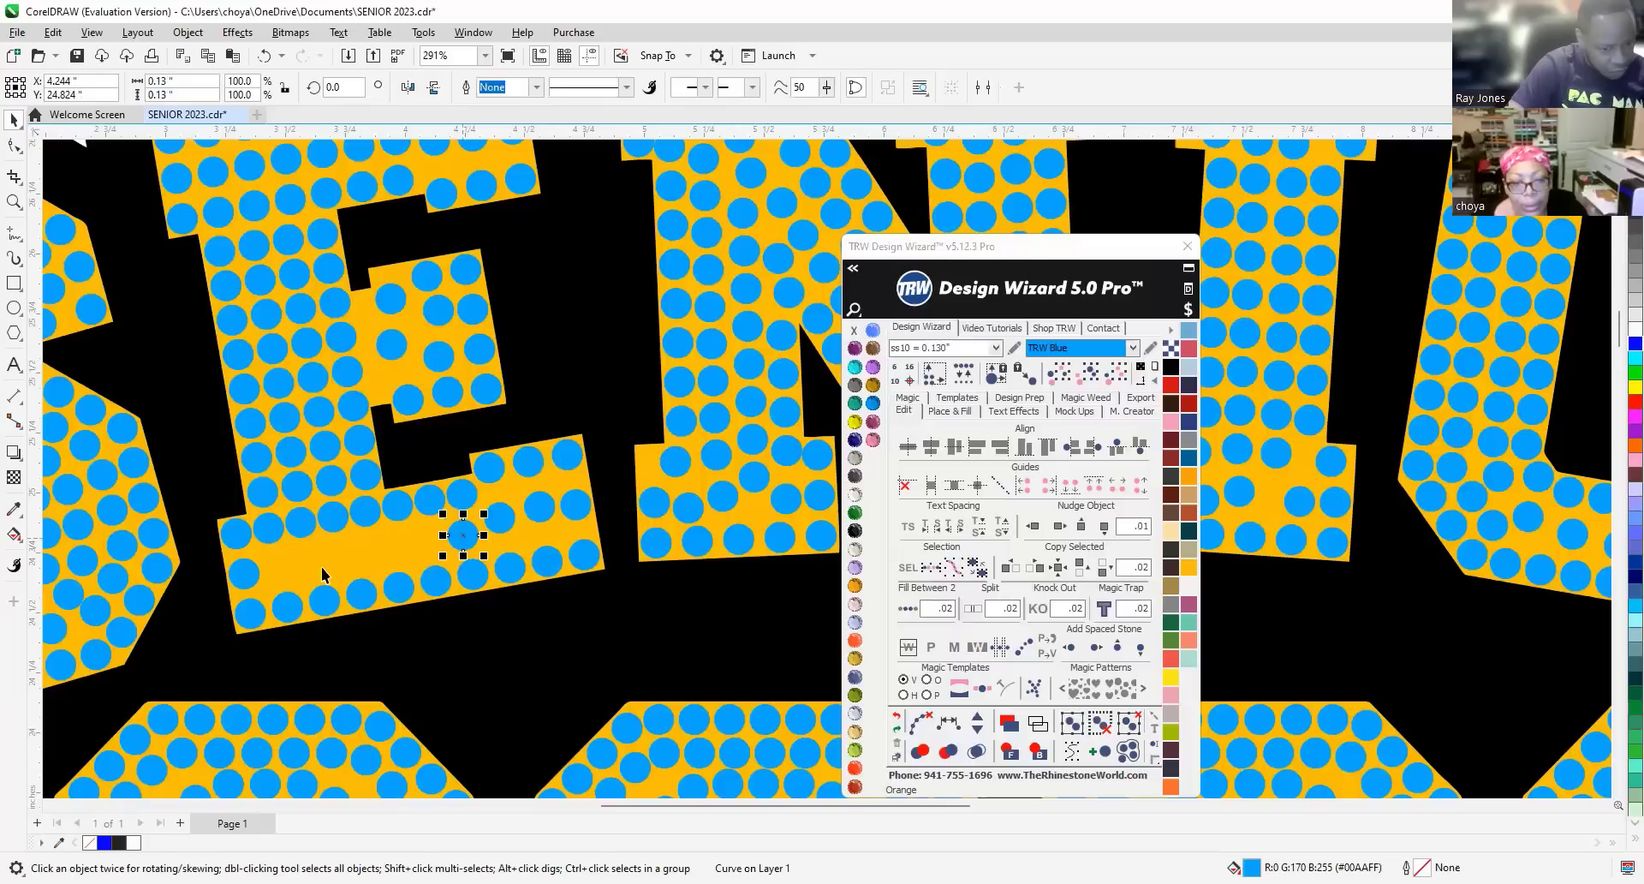
left_click(235, 531)
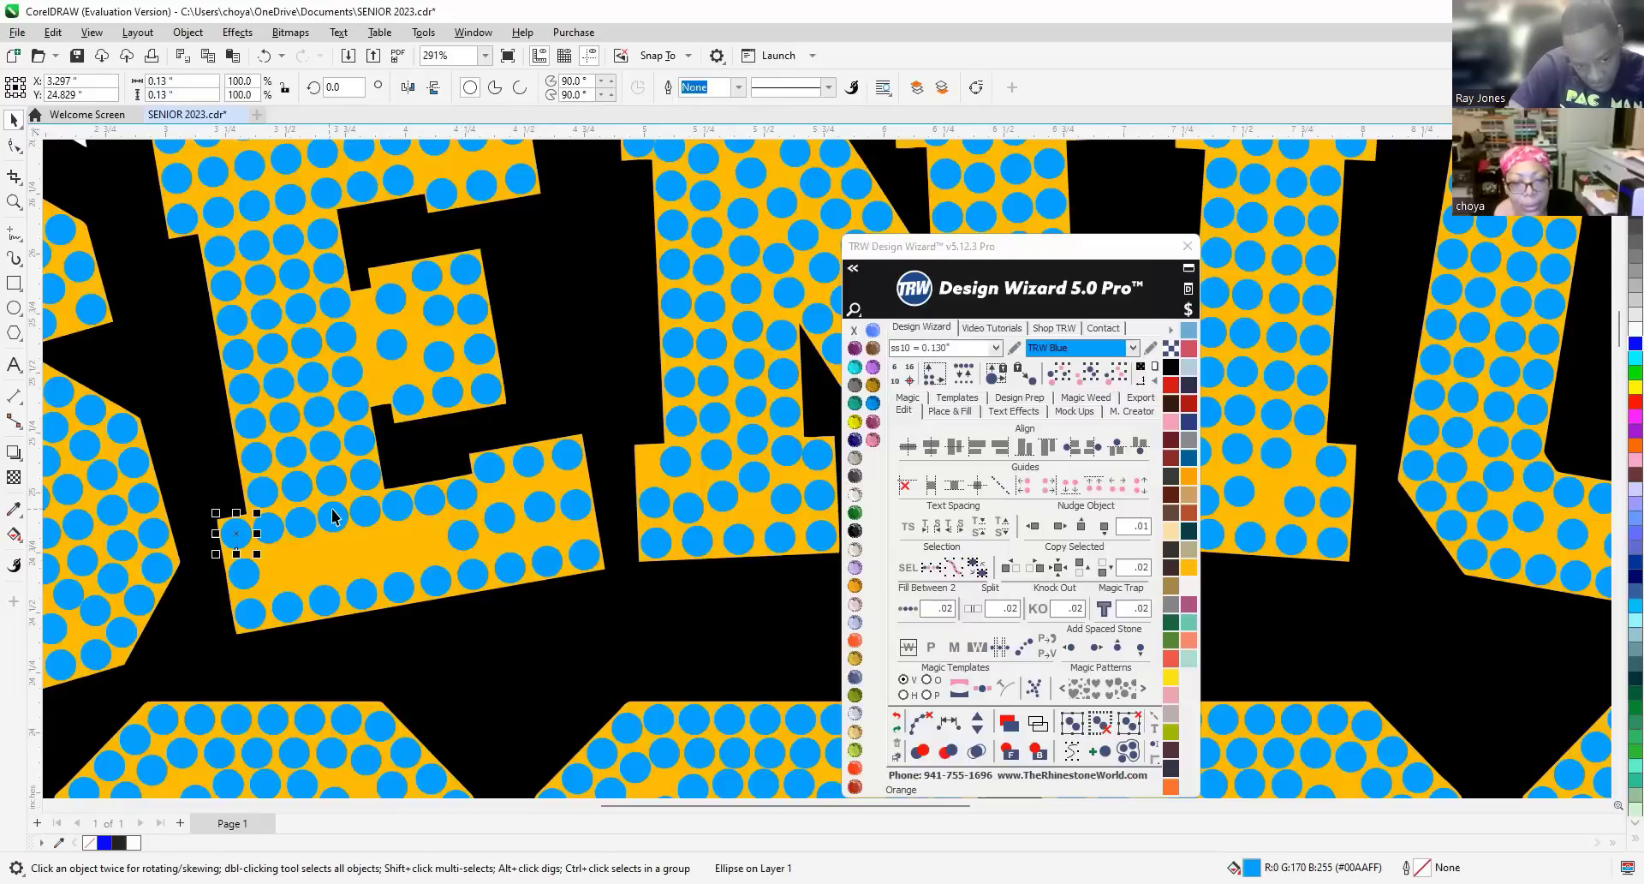
scroll(330, 514, "up", 2)
scroll(288, 531, "up", 1)
left_click(221, 539, "shift")
left_click(284, 530, "shift")
left_click(349, 521, "shift")
left_click(413, 511, "shift")
left_click(477, 500, "shift")
left_click(543, 489, "shift")
left_click(595, 478, "shift")
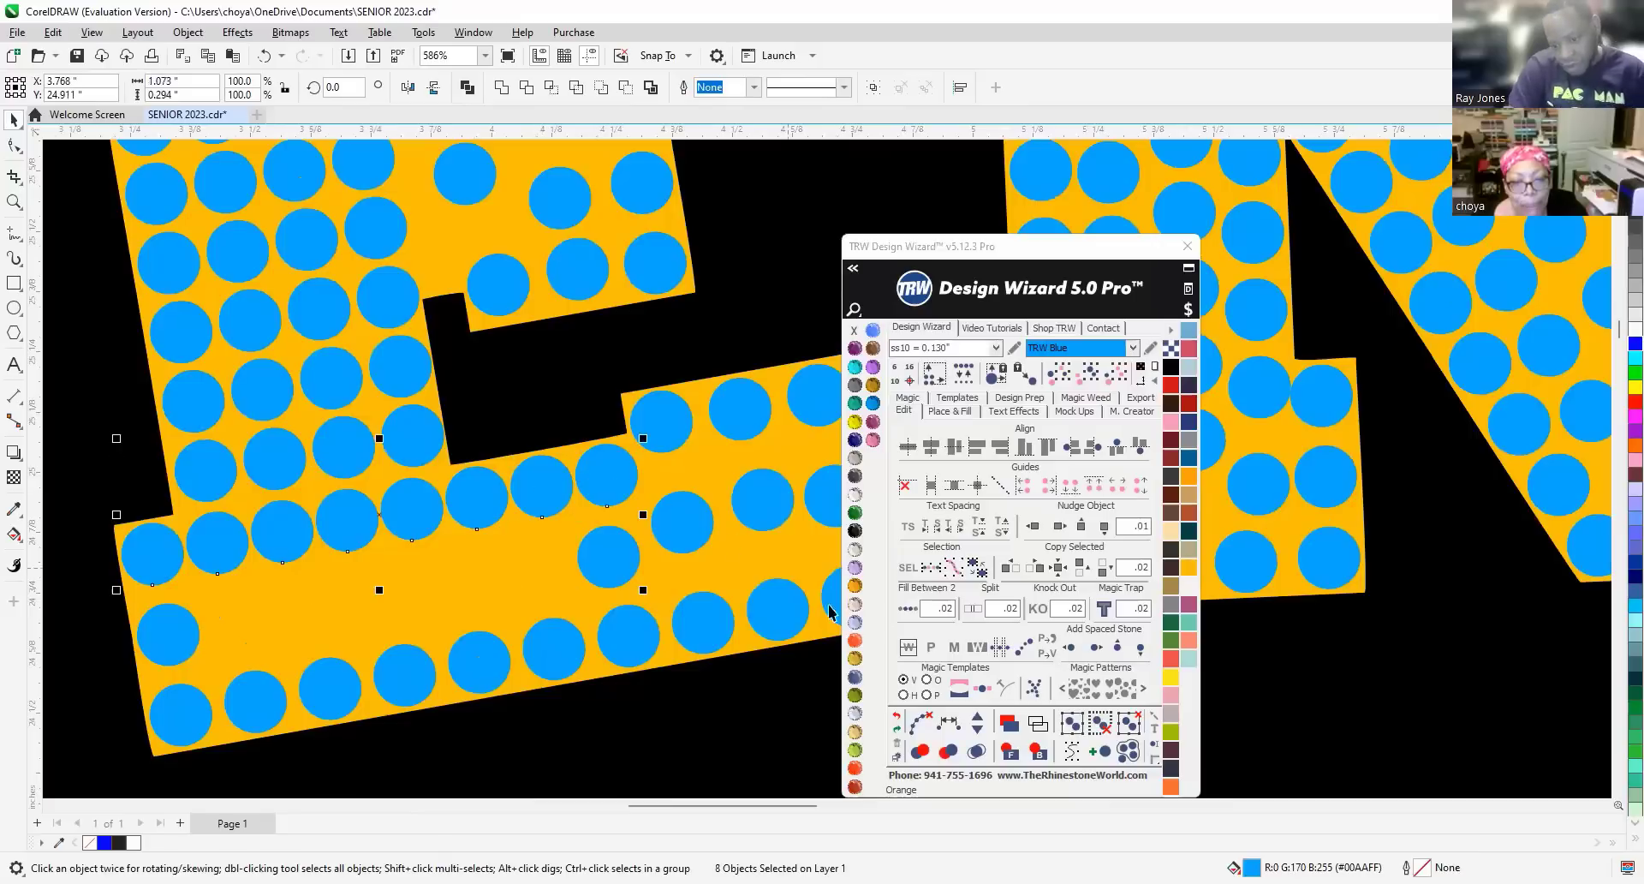
left_click(958, 725)
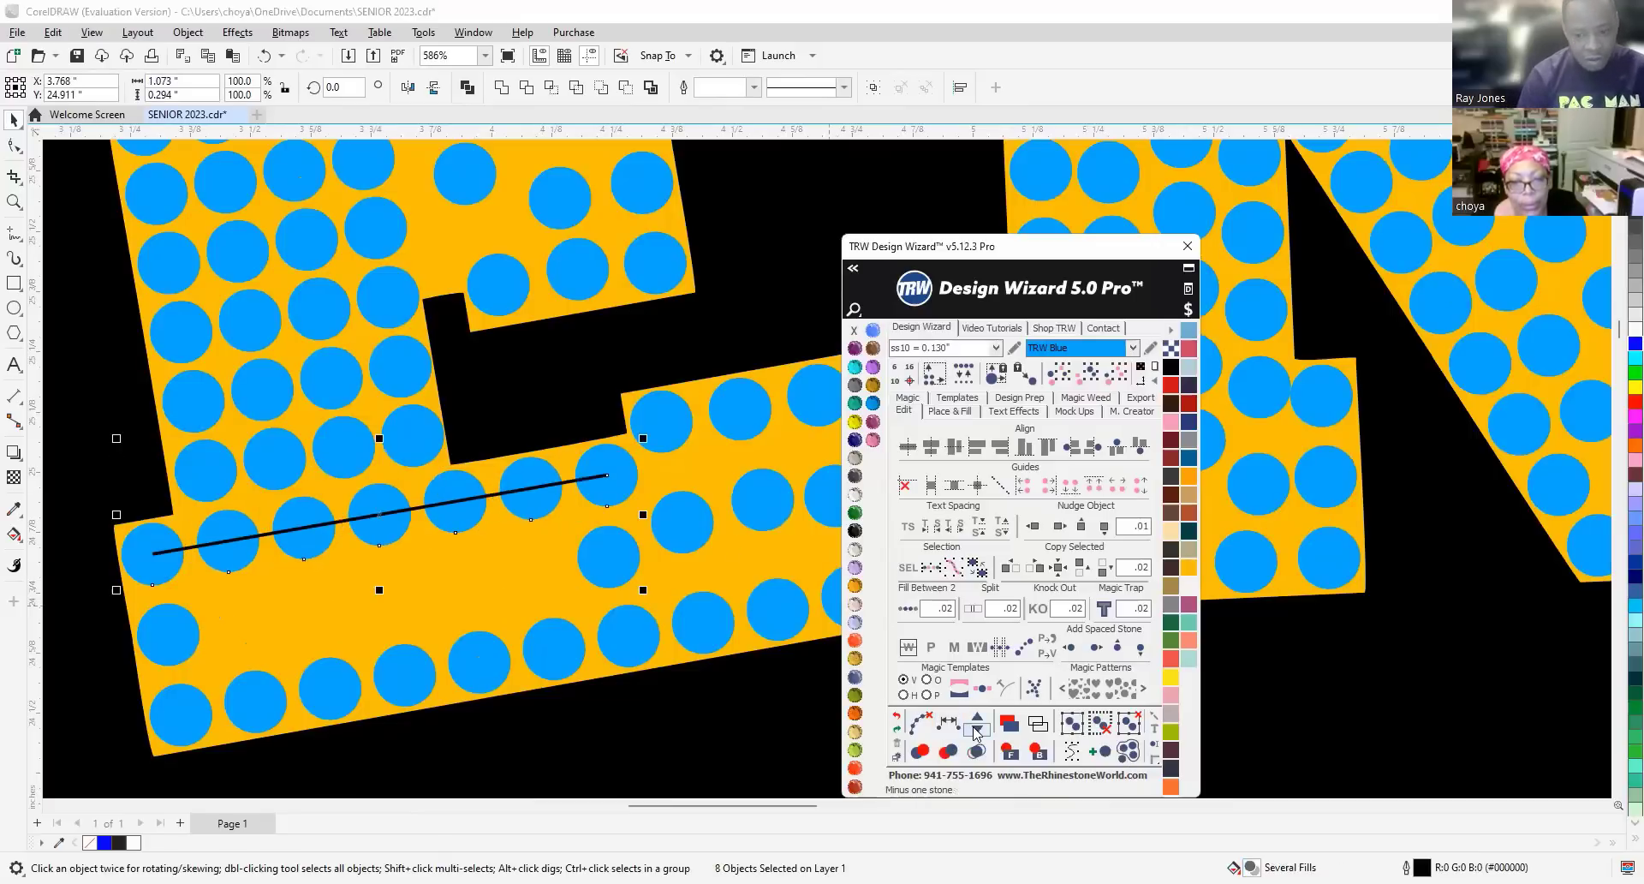
left_click(917, 722)
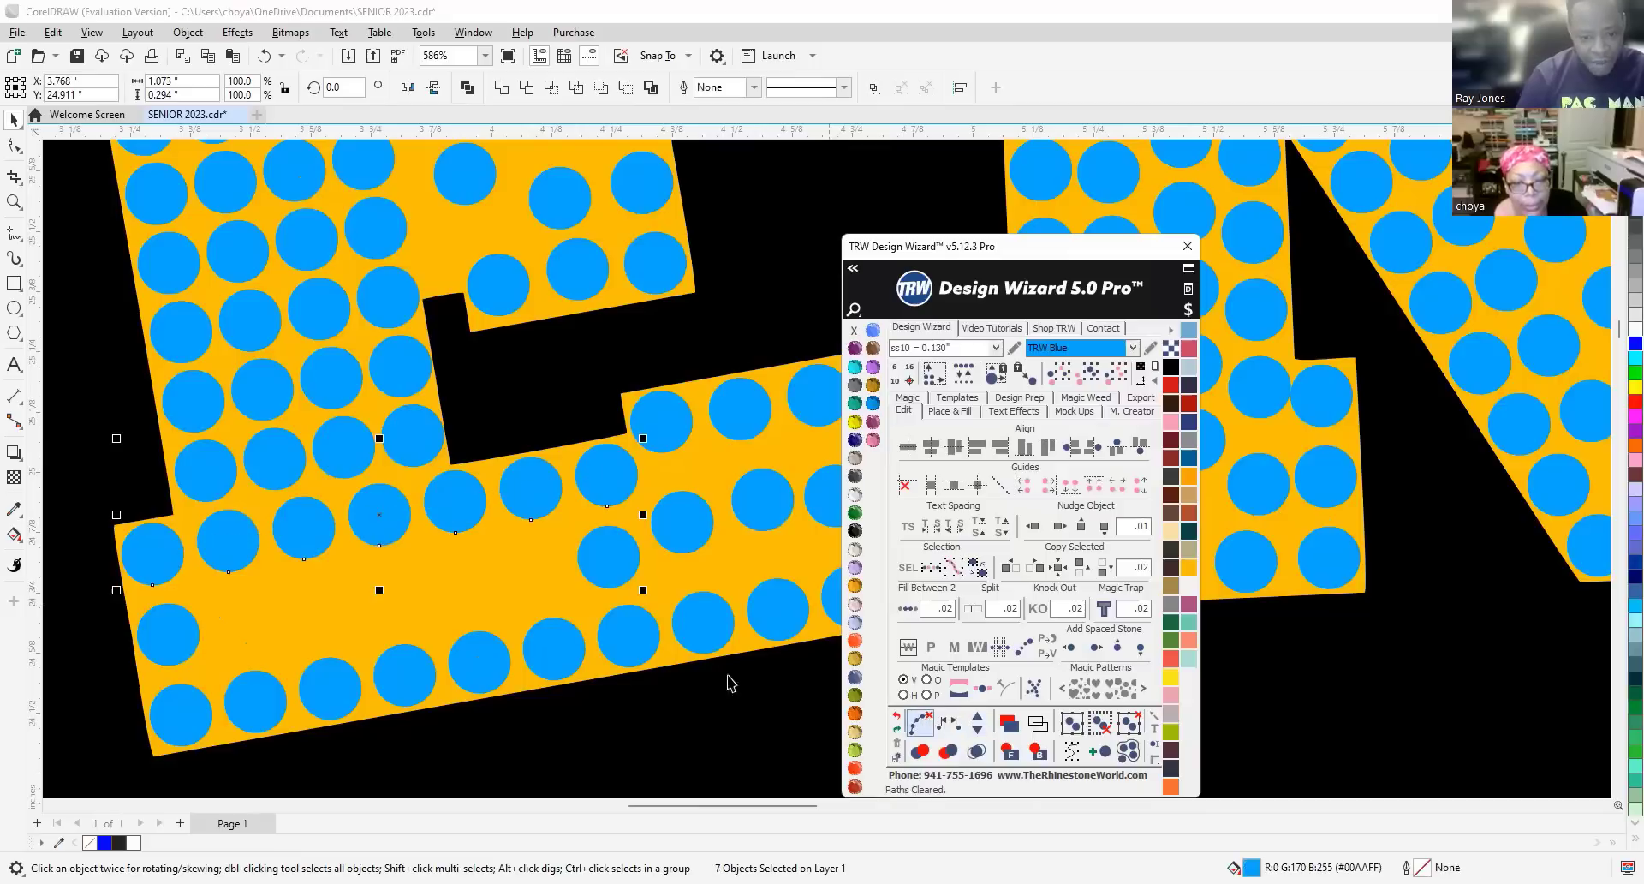
Clear the remaining guide paths from two stones in the respaced row.
left_click(167, 612)
left_click(609, 556, "shift")
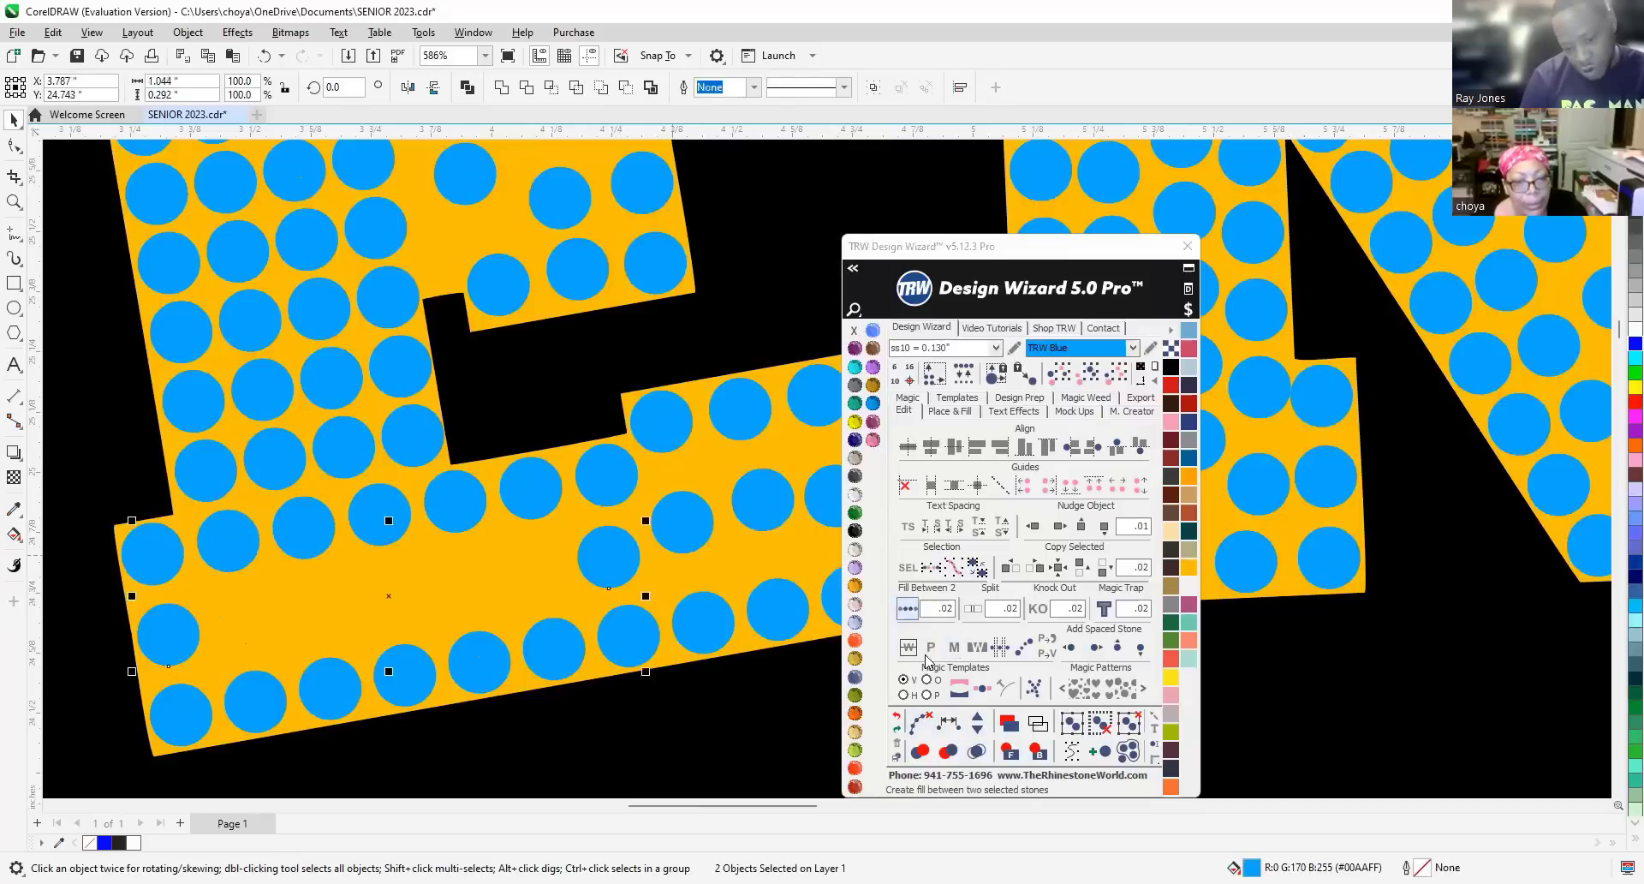
left_click(919, 720)
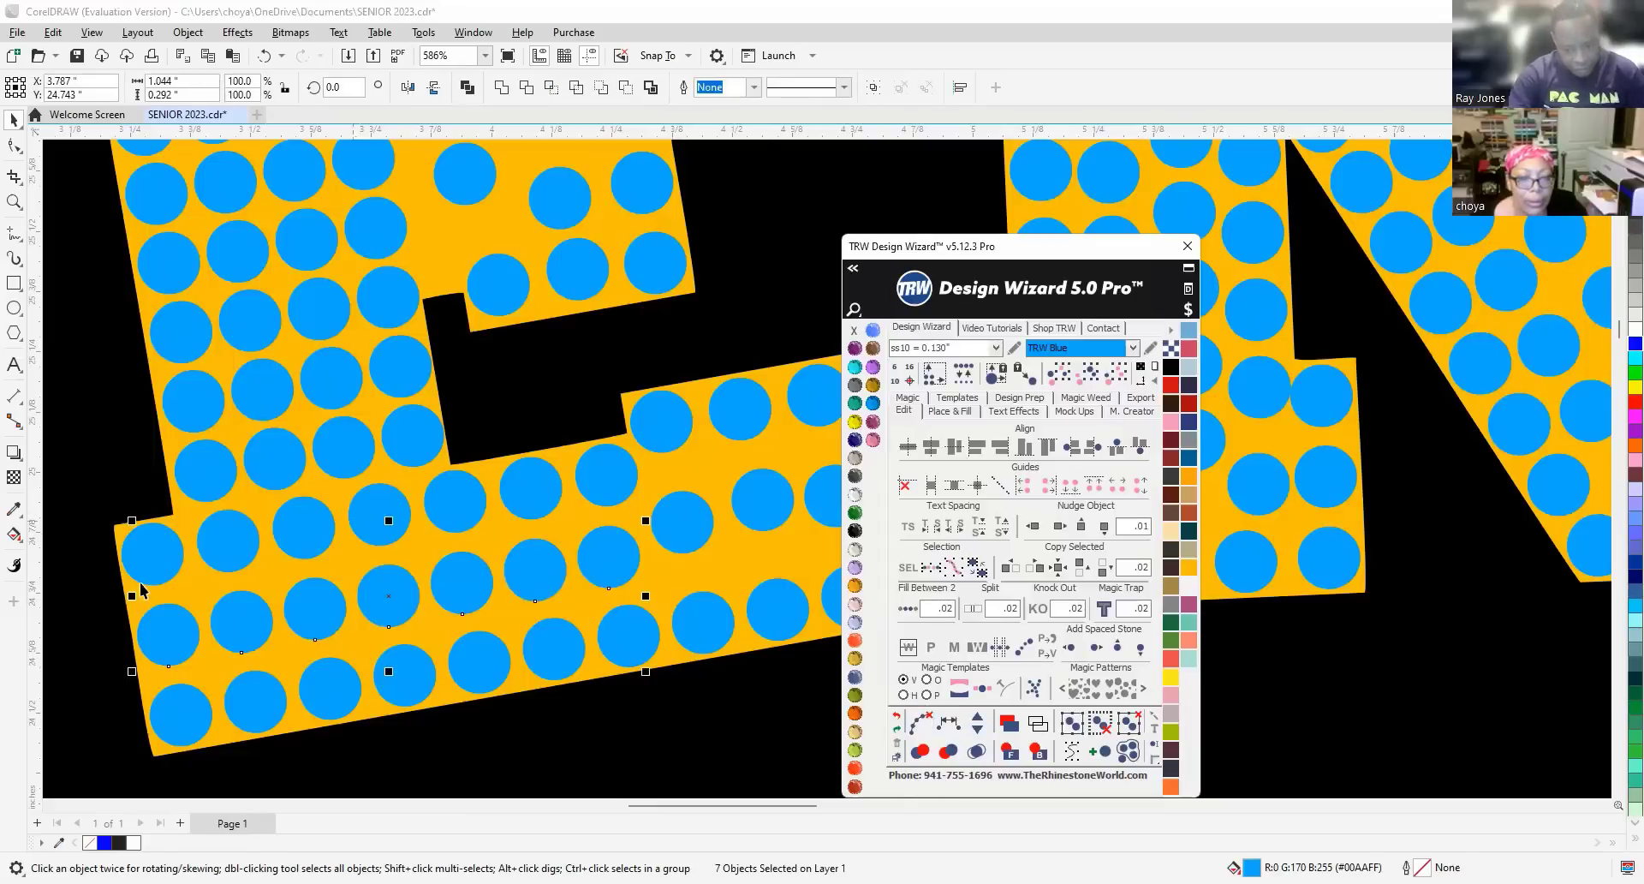
scroll(356, 529, "down", 2)
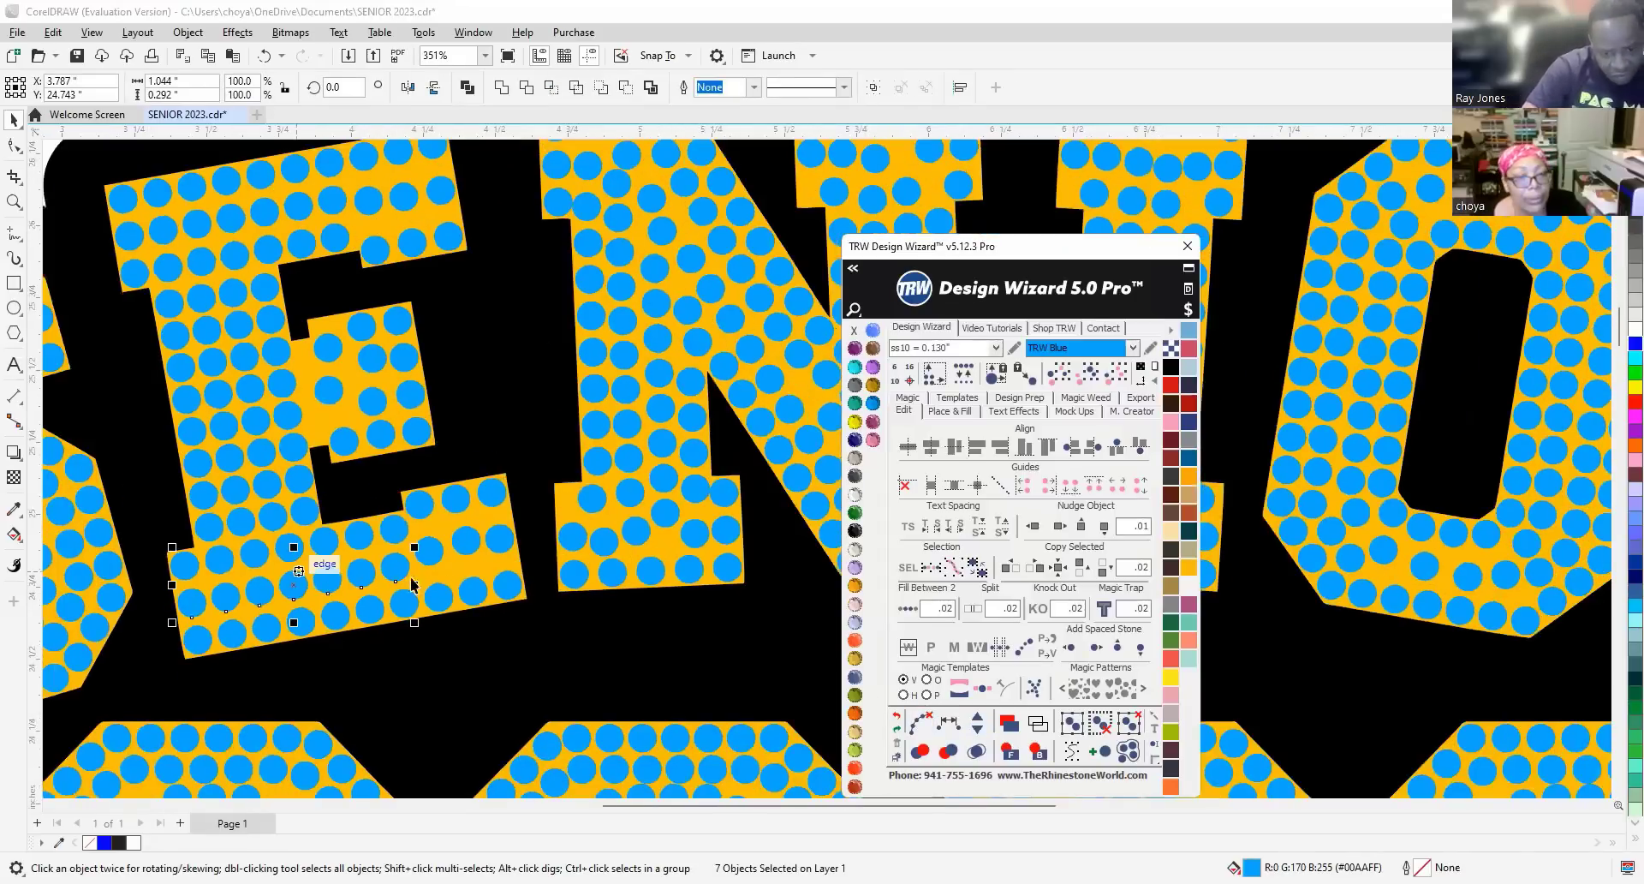
scroll(391, 578, "down", 1)
Respace the three right-end stones and the middle-row stones evenly, then clear the guide path.
scroll(444, 560, "up", 2)
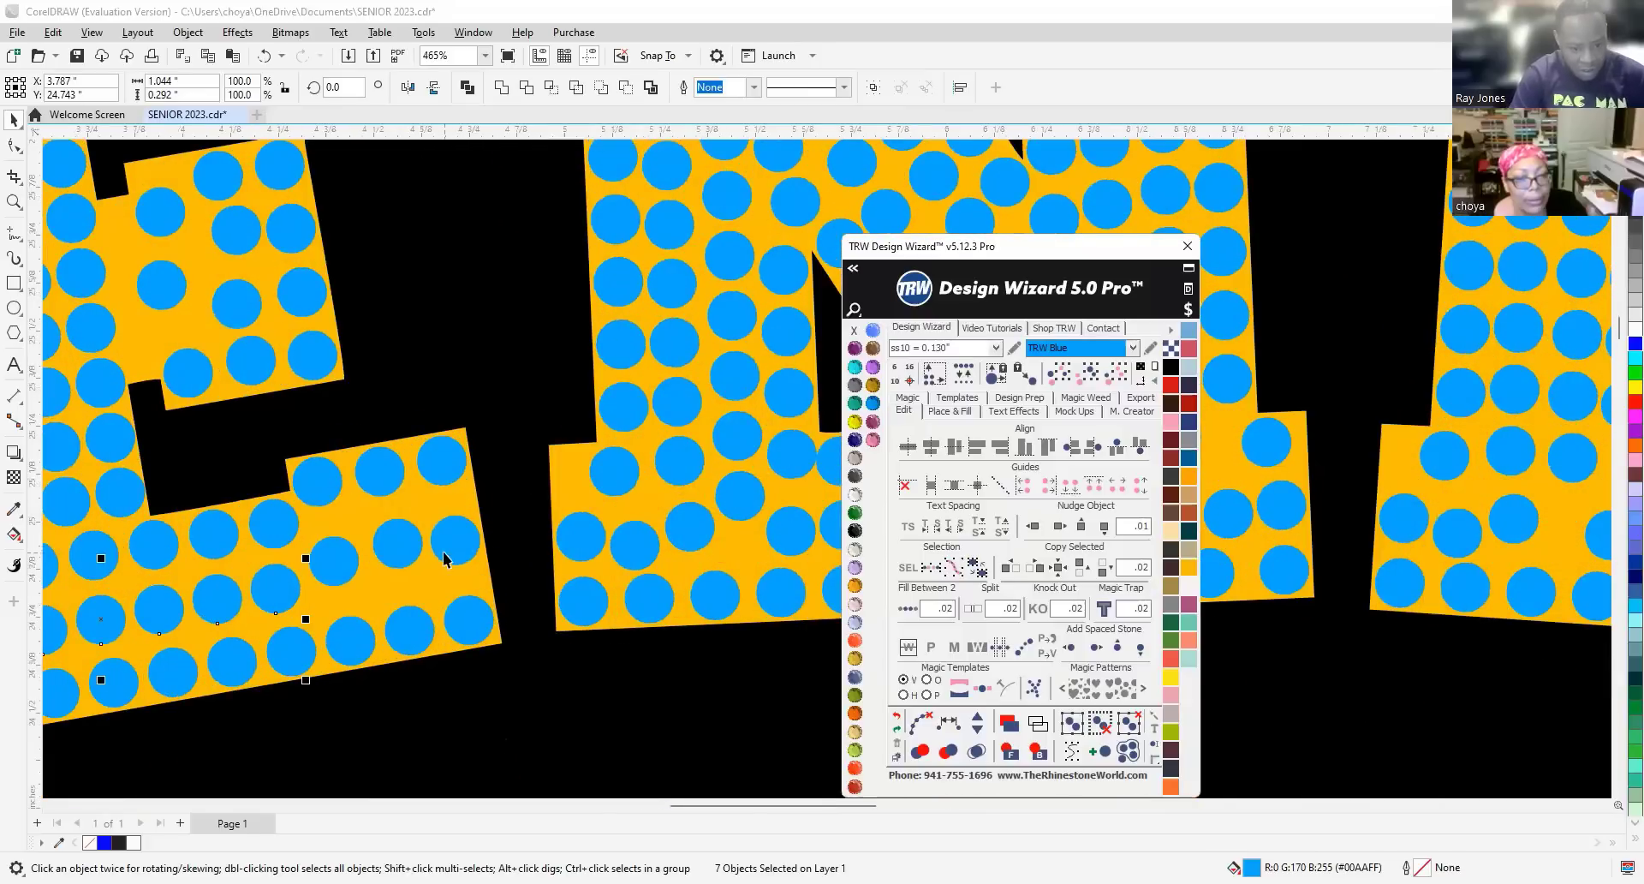
scroll(444, 559, "up", 2)
scroll(389, 462, "up", 3)
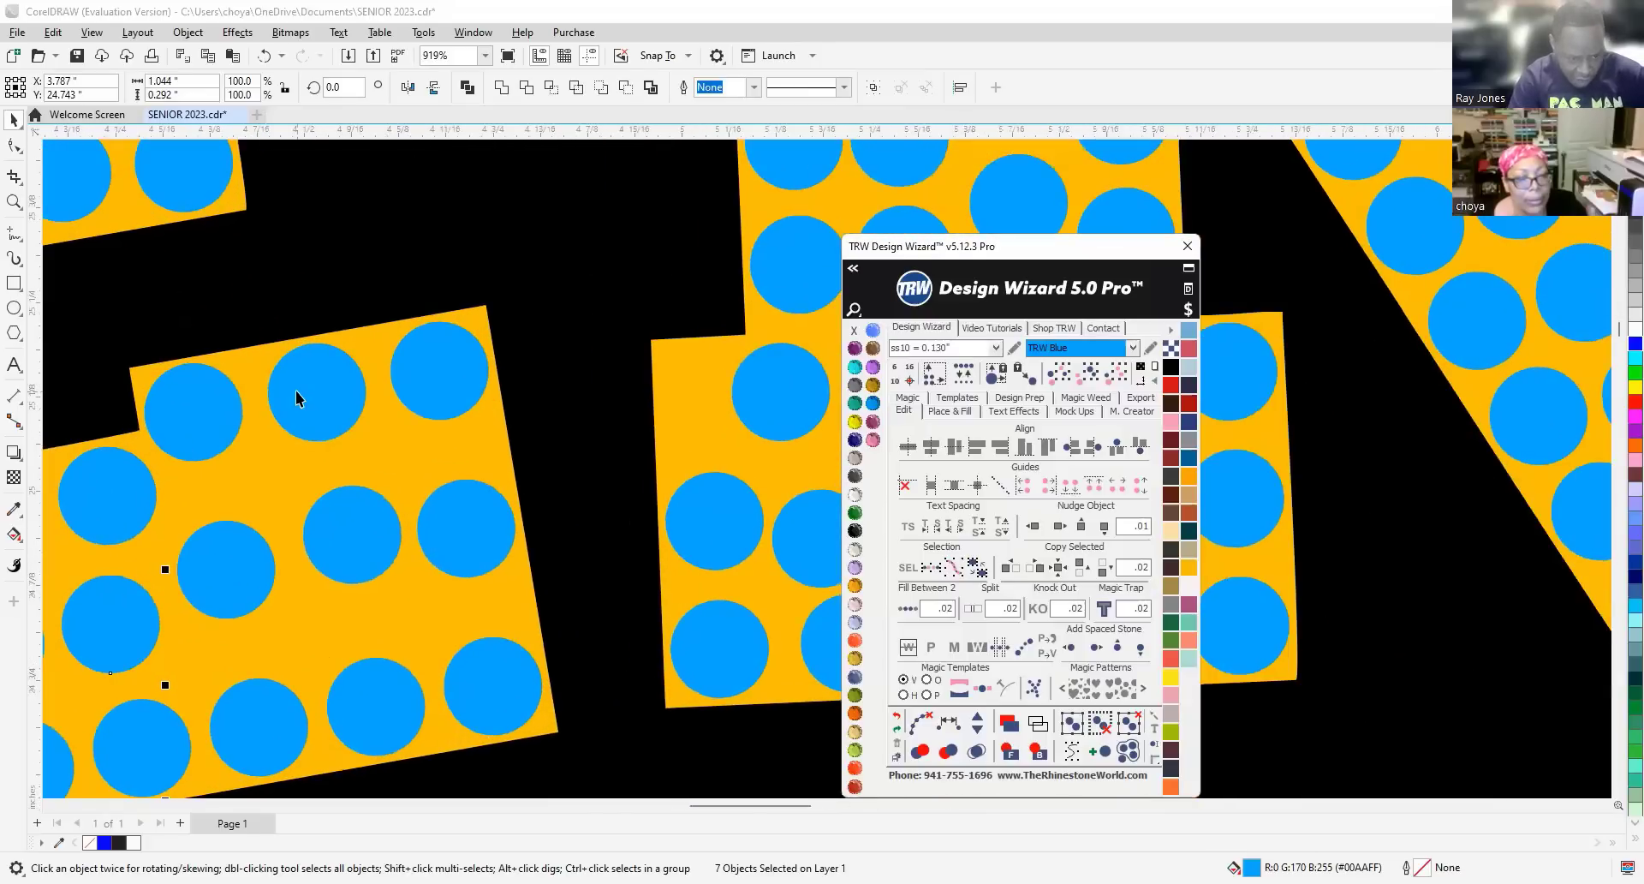
left_click(338, 551)
left_click(386, 704, "shift")
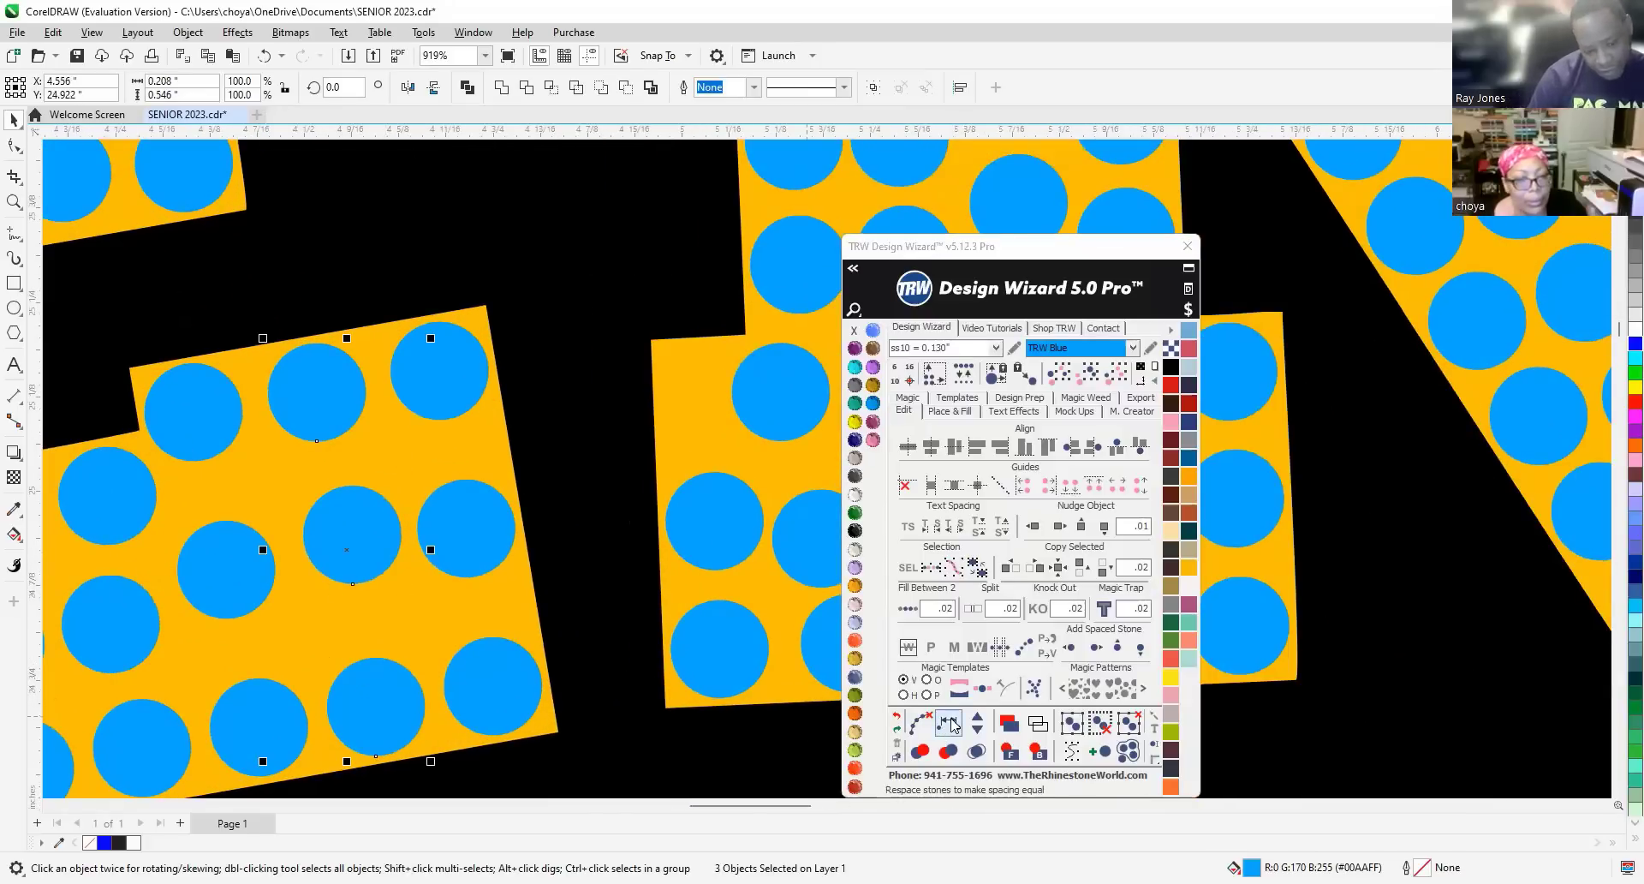
left_click(951, 723)
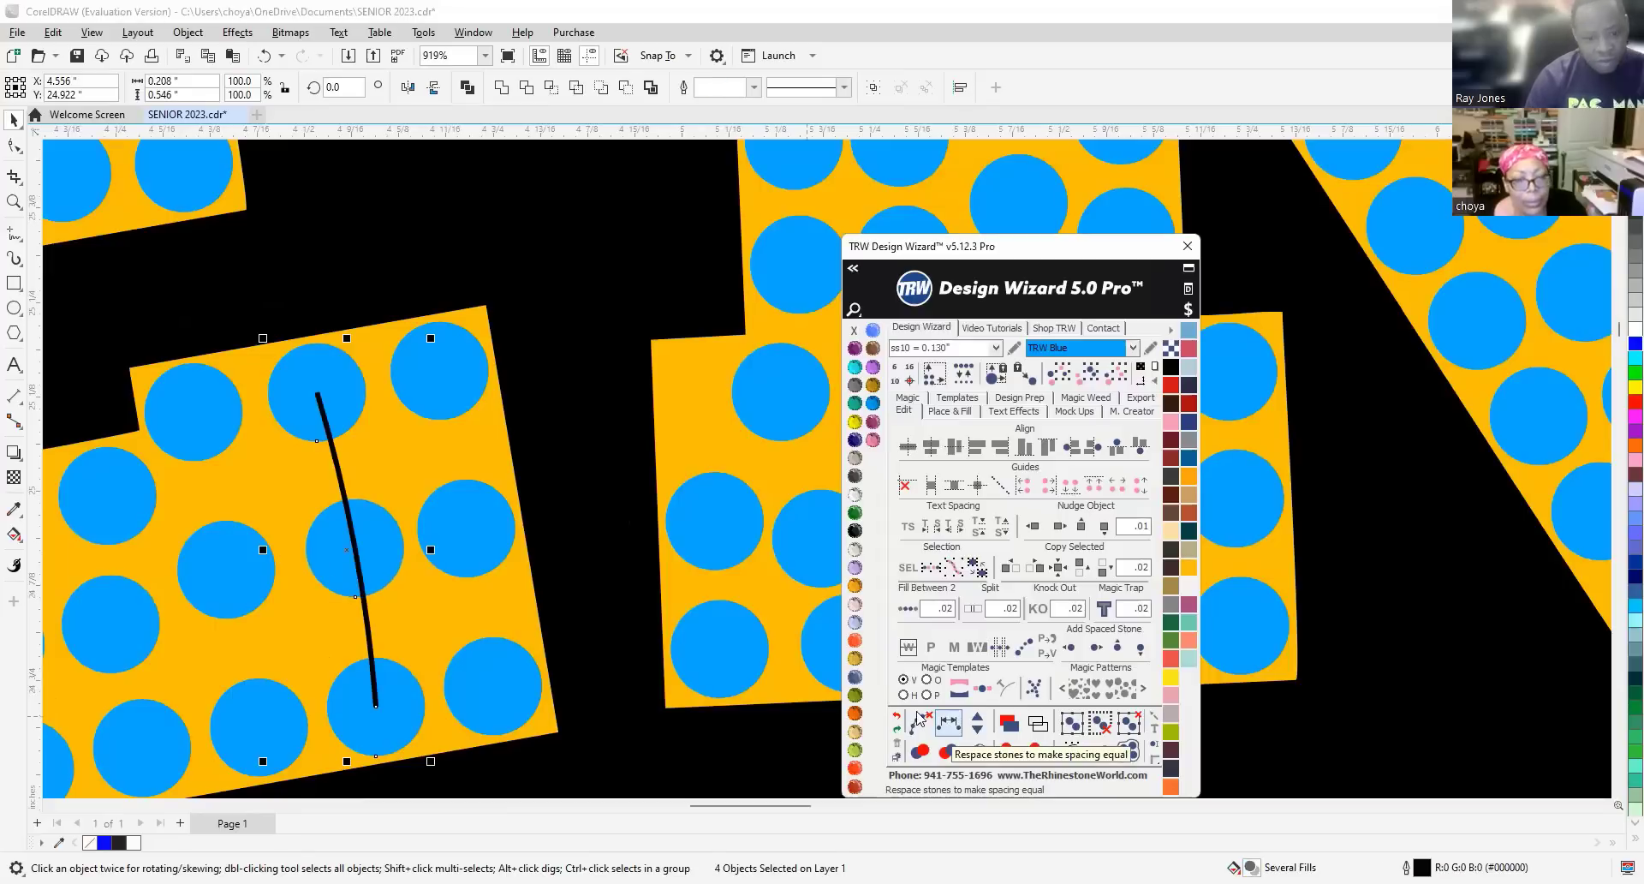
left_click(219, 569)
left_click(353, 548, "shift")
left_click(467, 527, "shift")
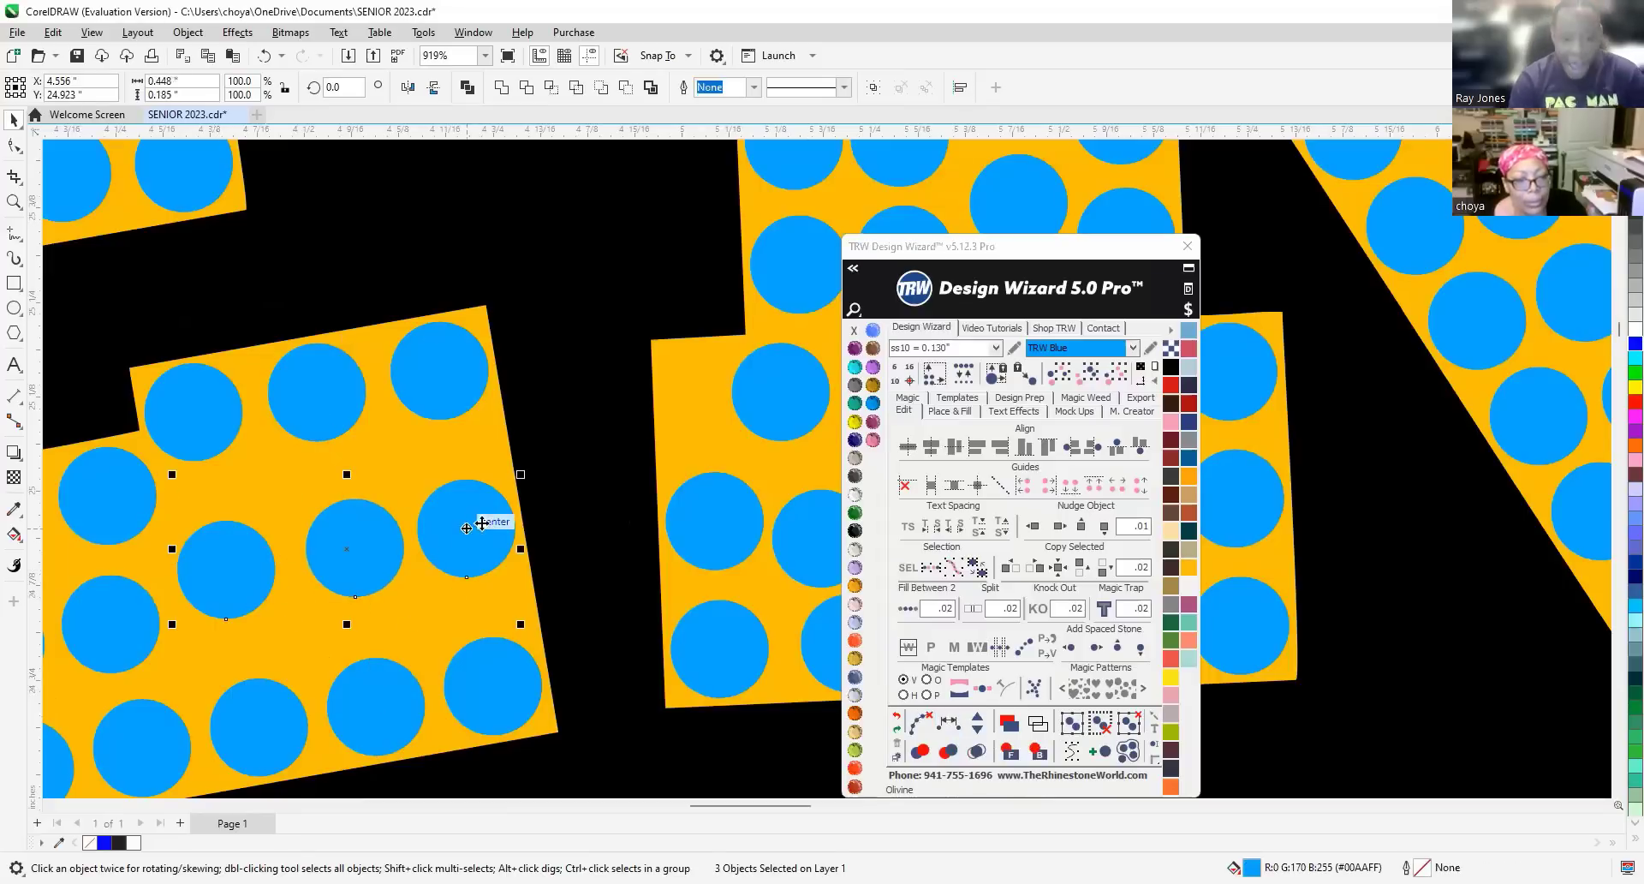
left_click(948, 724)
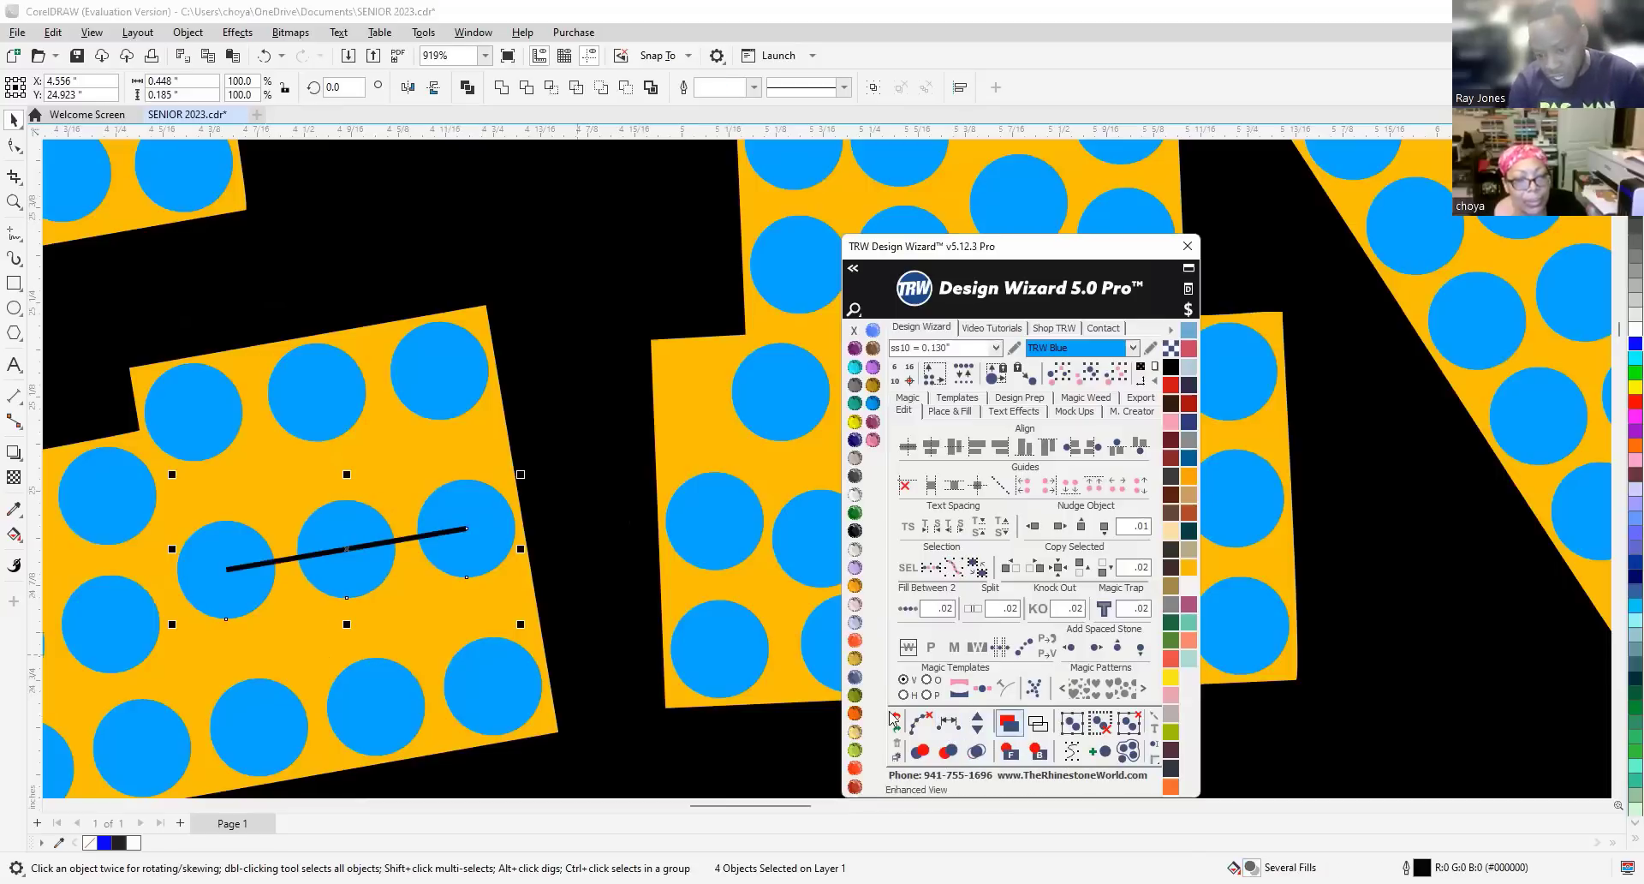
left_click(917, 727)
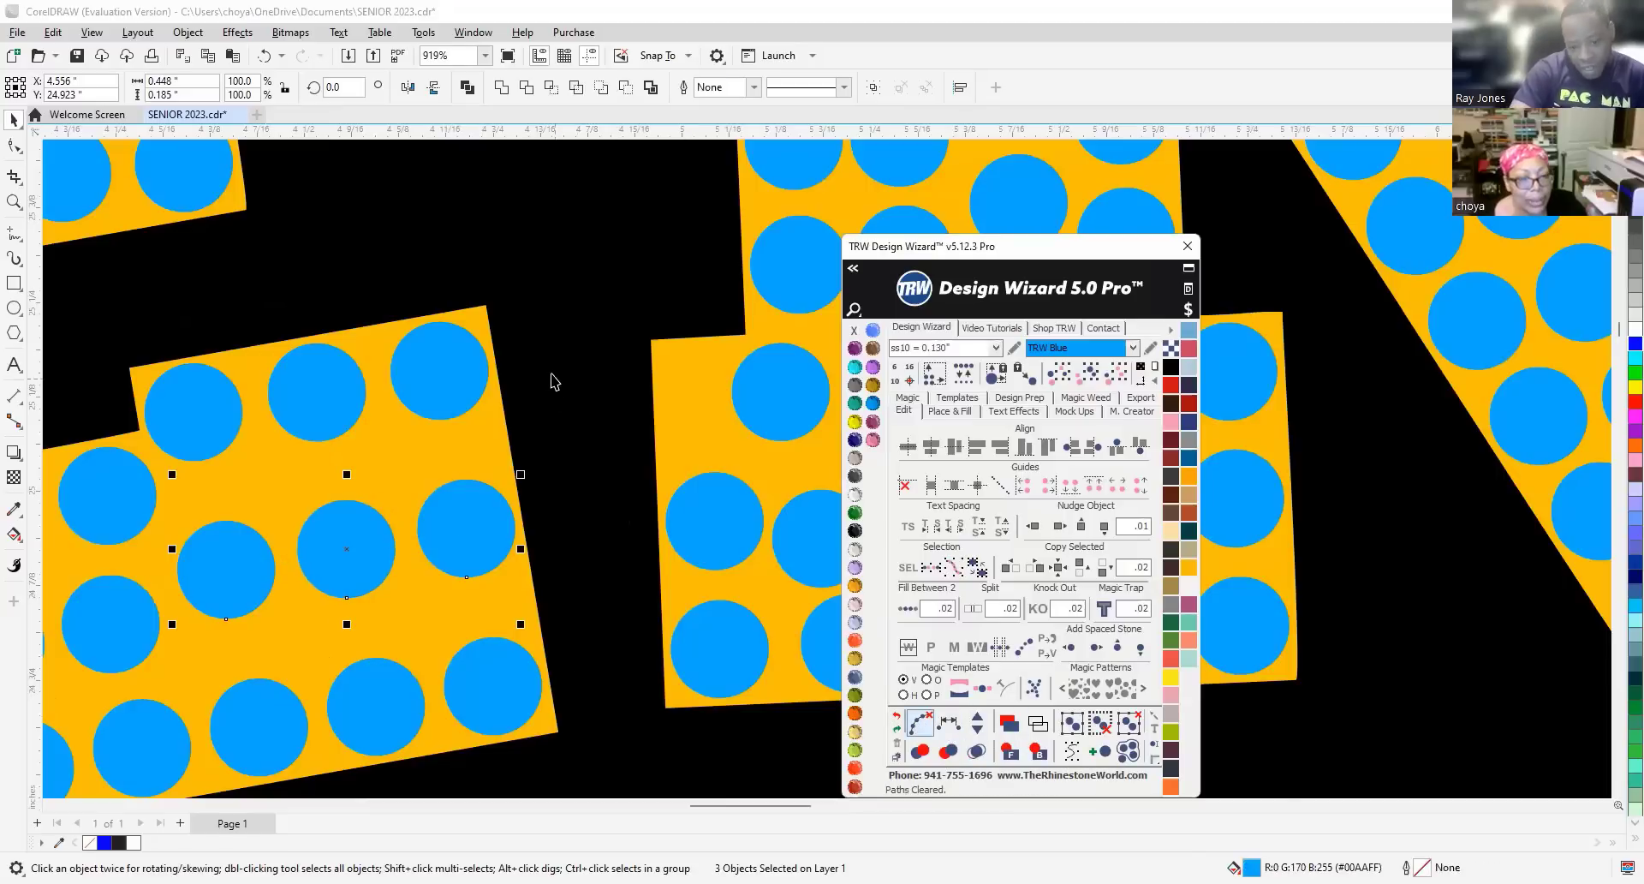
Delete the crowded stones near the right end of the E's bottom arm.
left_click(549, 375)
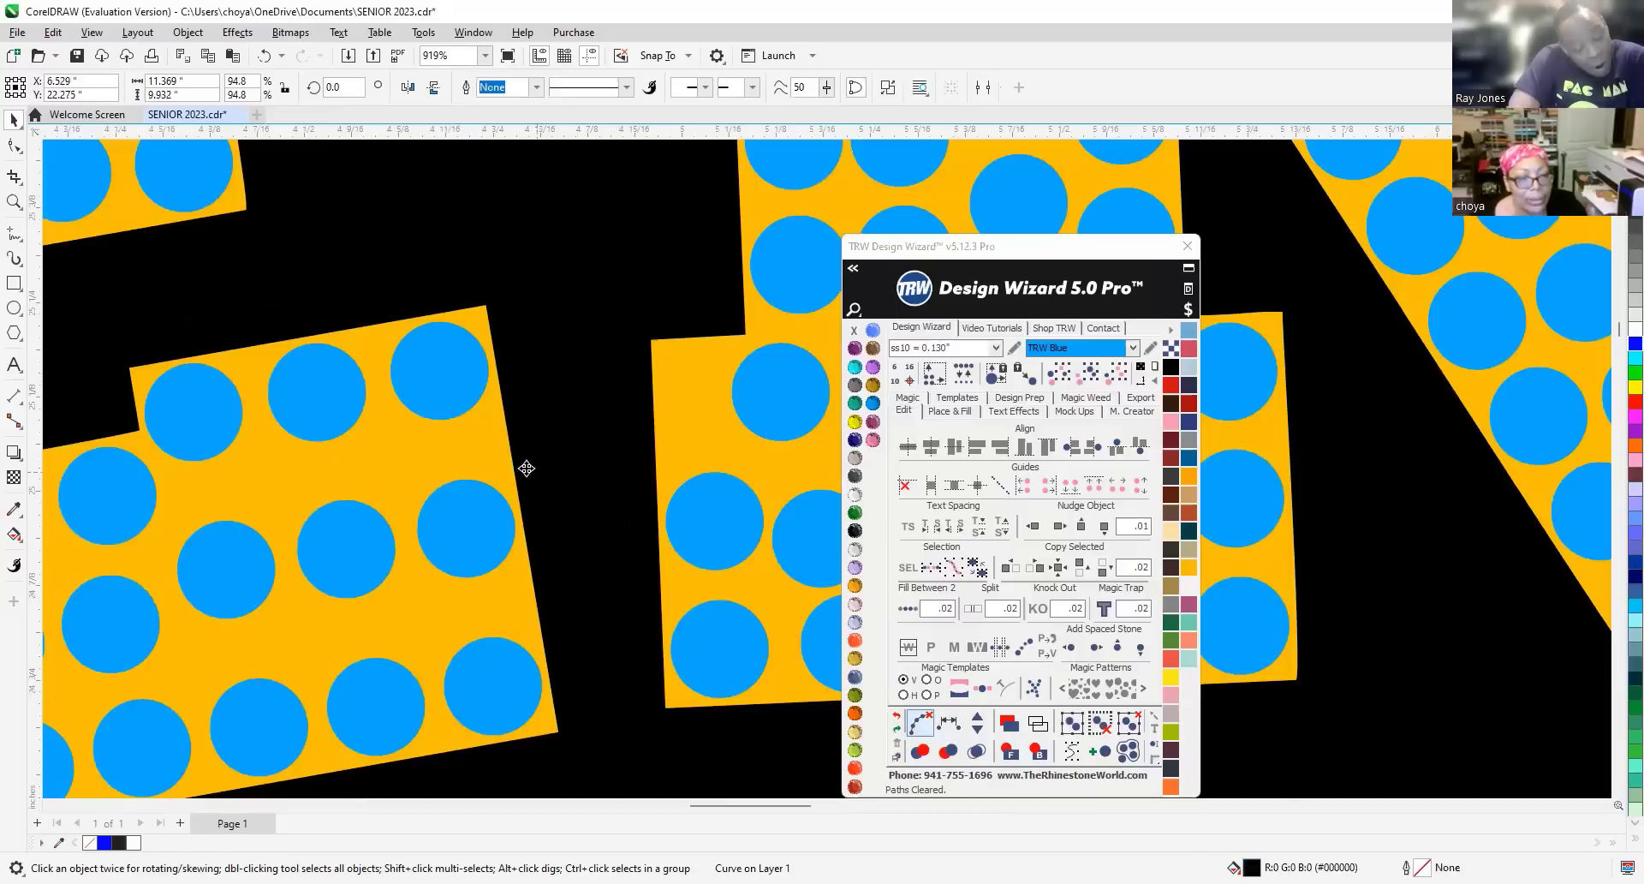
left_click(477, 532)
left_click(355, 556)
key("Delete")
left_click(227, 568)
key("Delete")
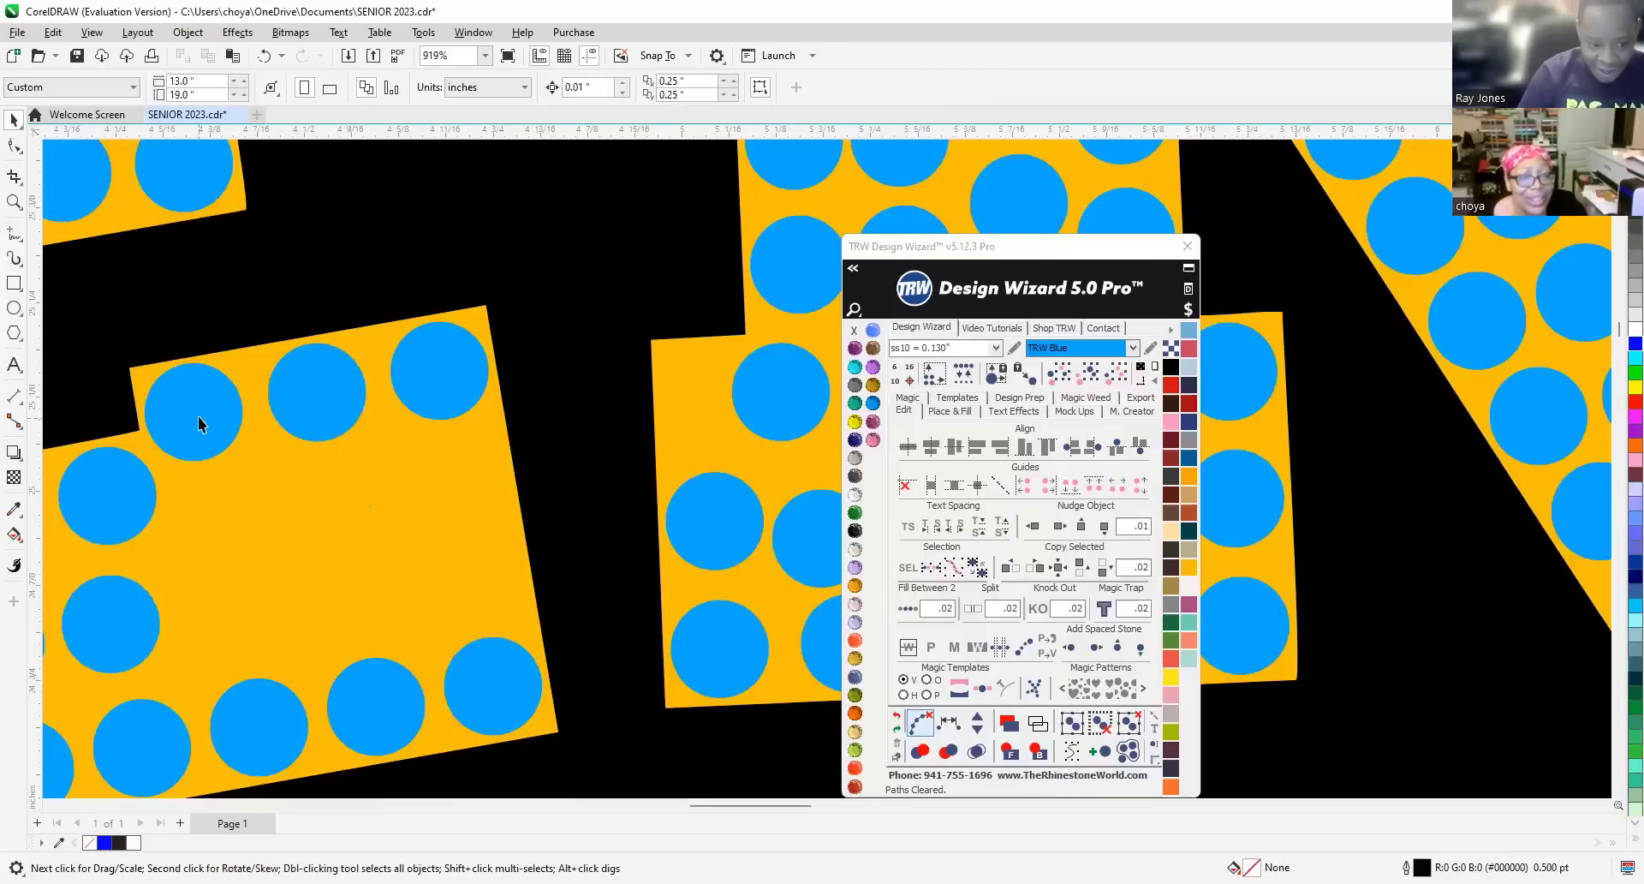
Fill the remaining gaps with two runs of evenly spaced stones and clear their paths.
left_click(198, 423)
left_click(440, 383)
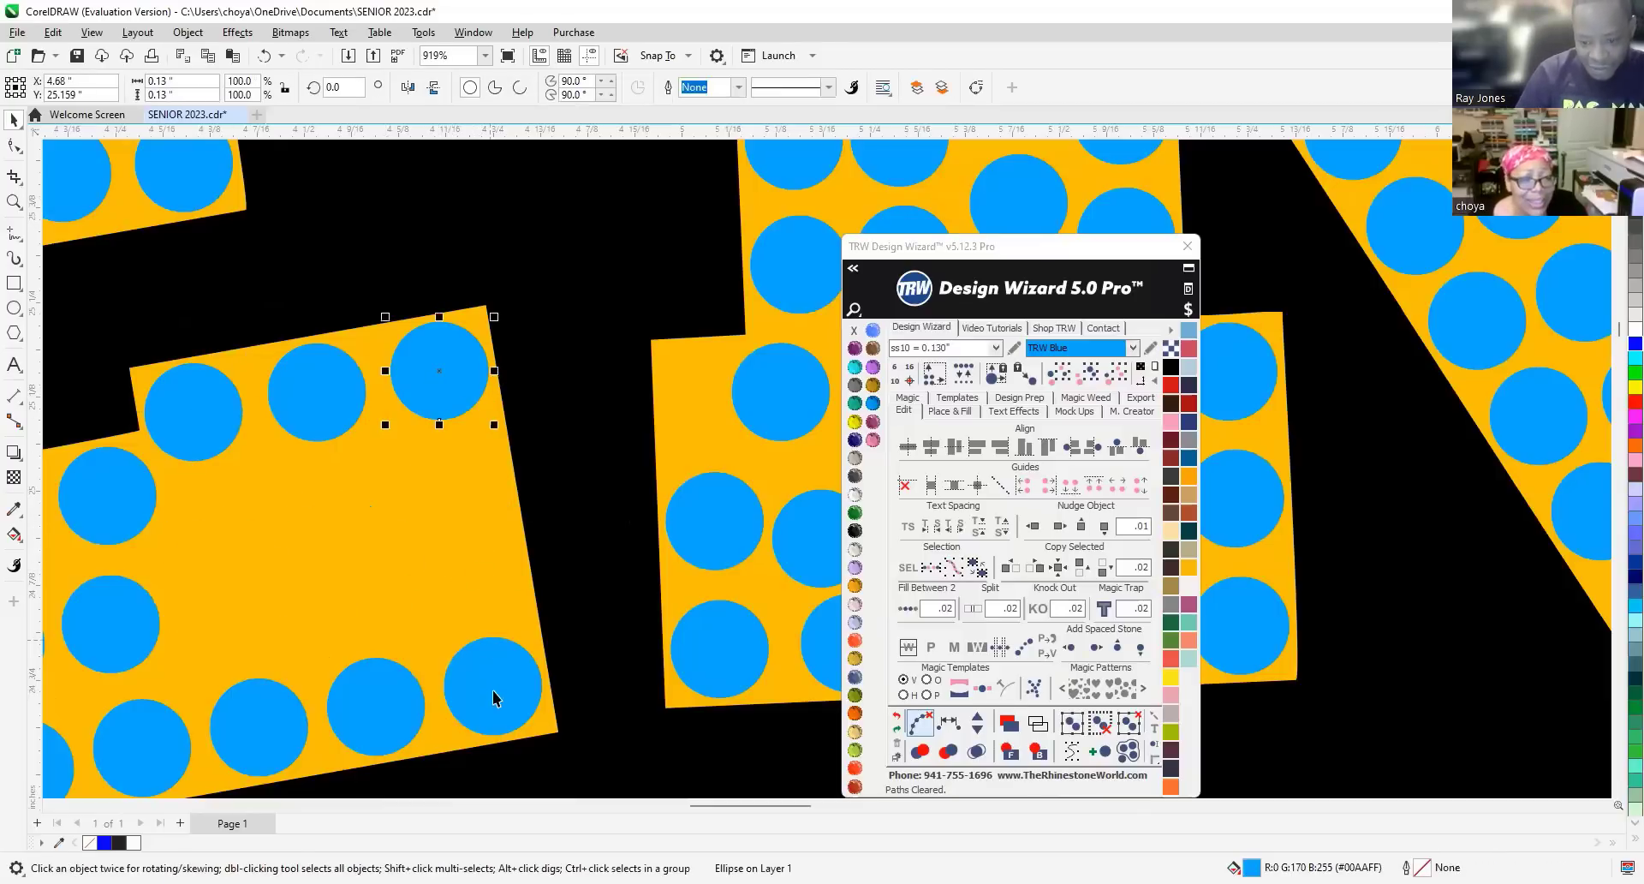
left_click(522, 692, "shift")
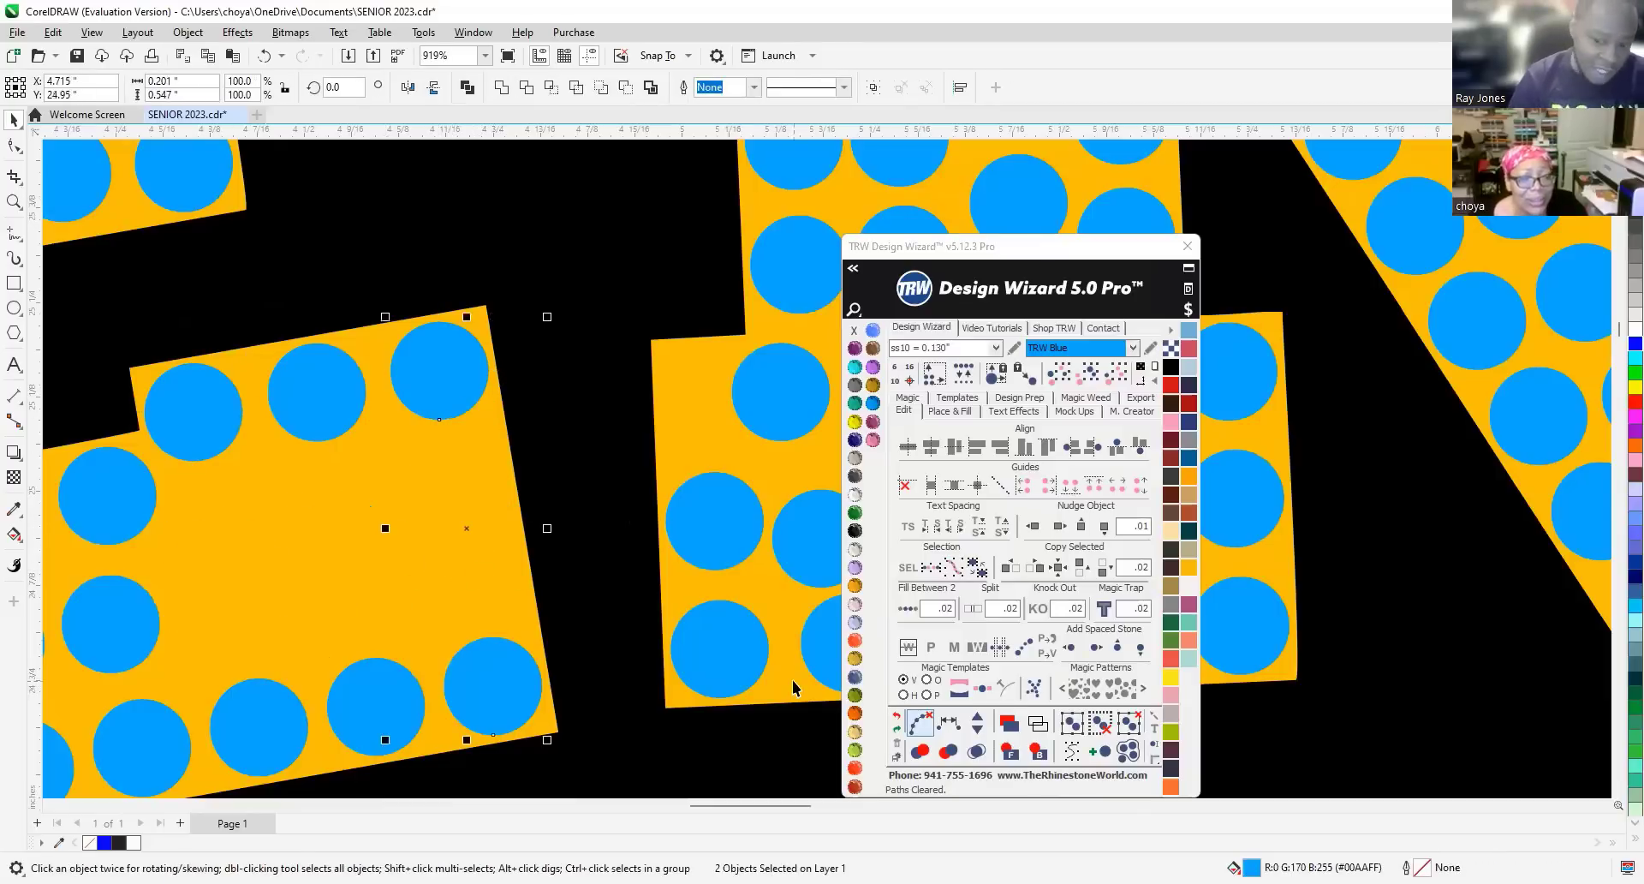
left_click(906, 612)
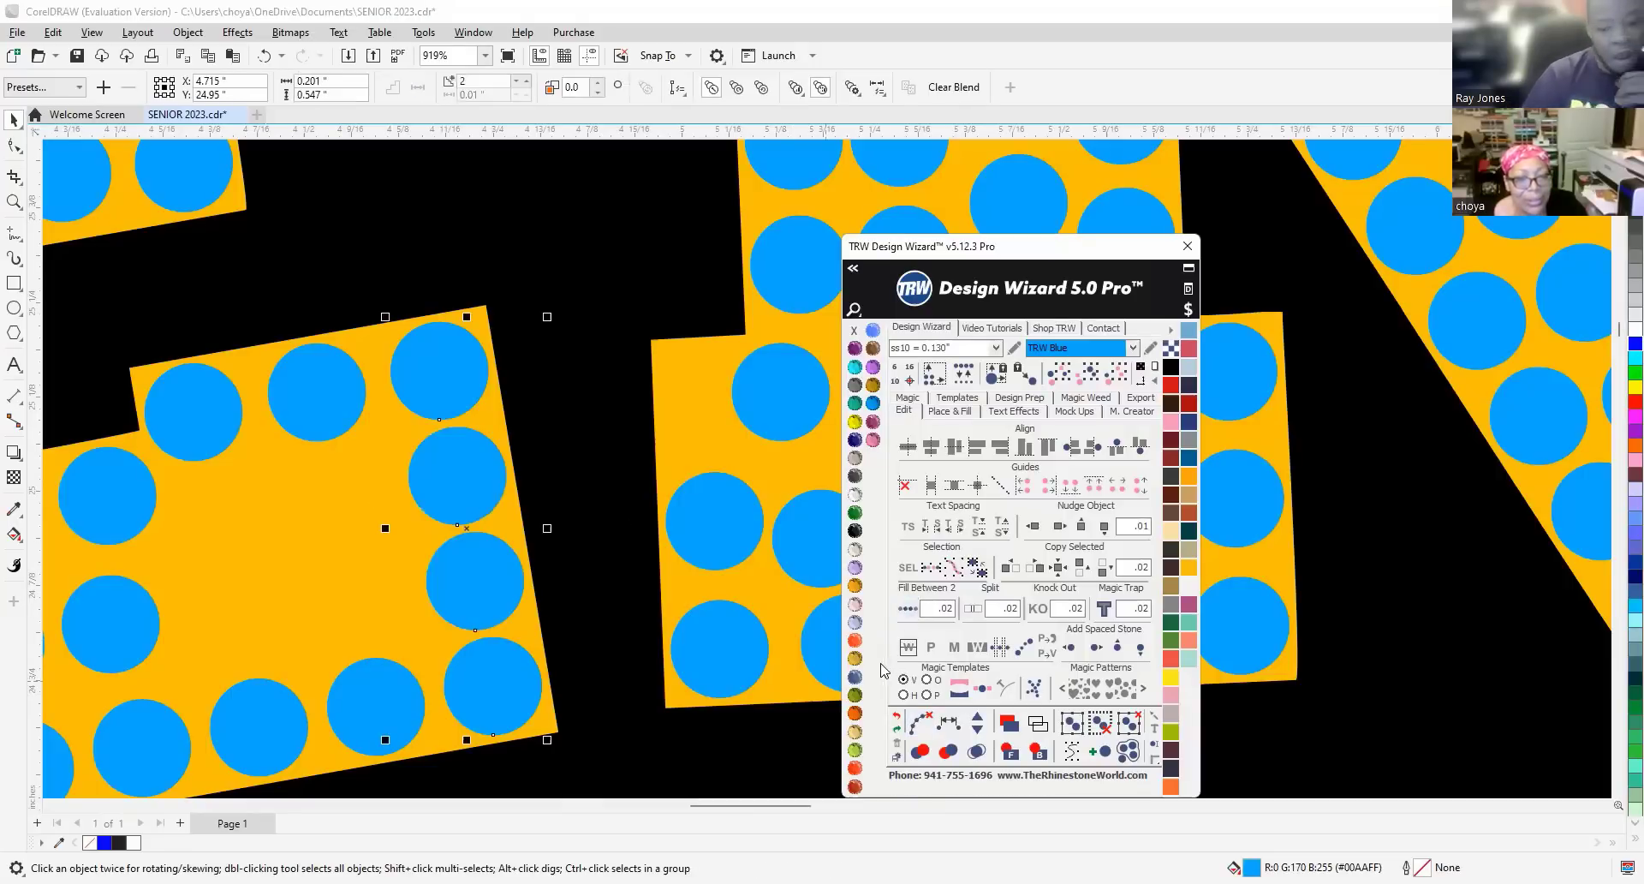
left_click(921, 722)
left_click(369, 667)
left_click(317, 392, "shift")
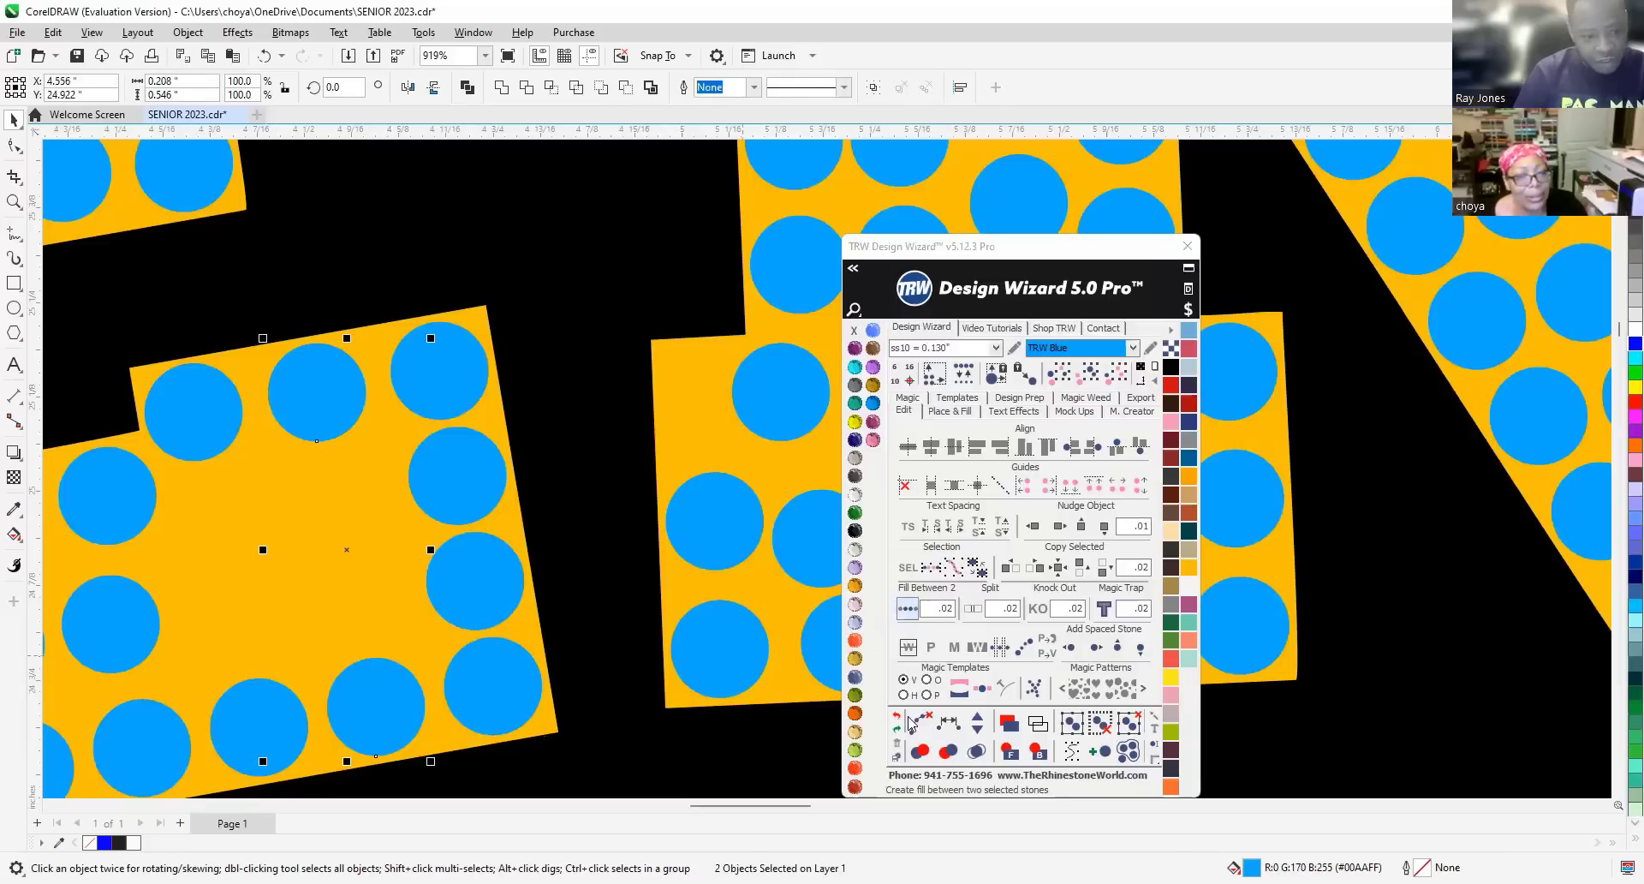
left_click(907, 608)
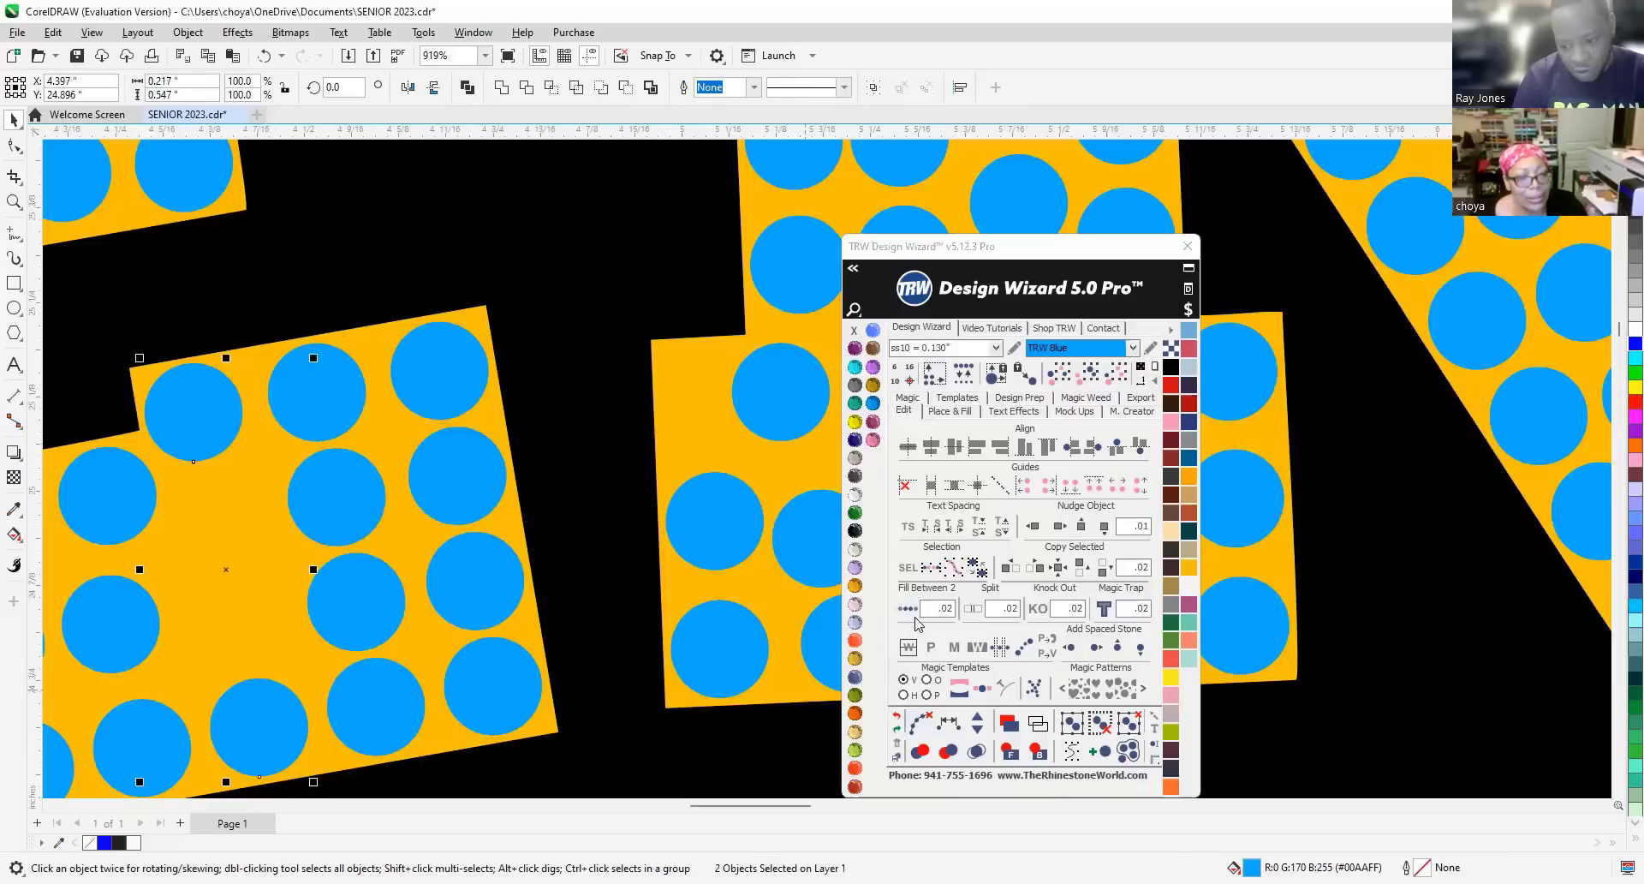
left_click(922, 722)
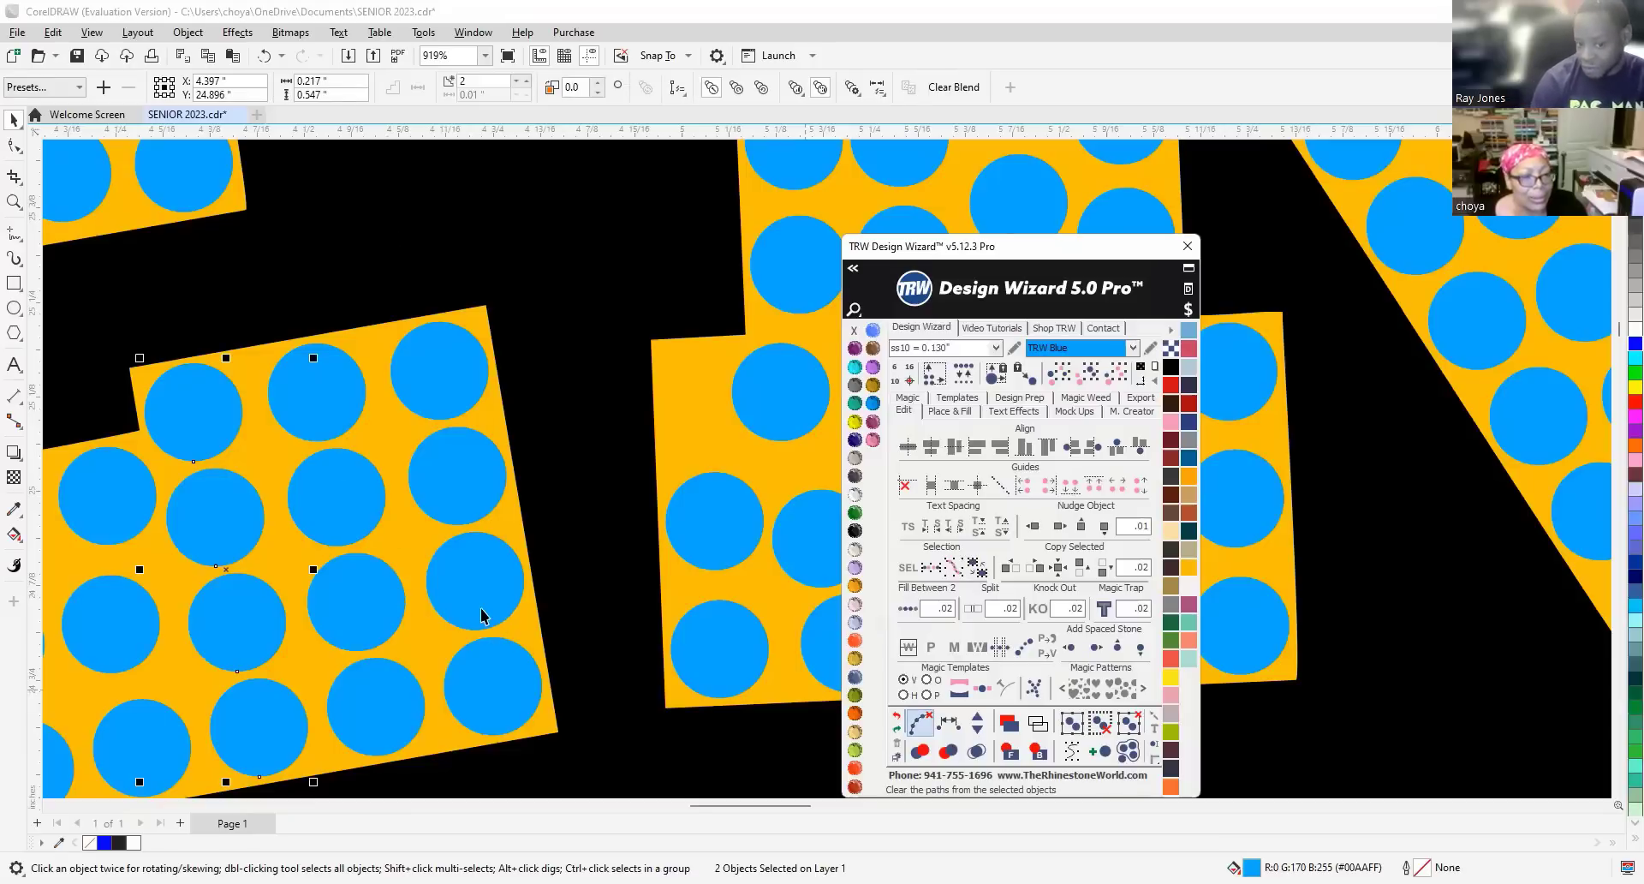
Restore the E's orange letter fill with undo after it was deleted by mistake.
scroll(360, 480, "down", 5)
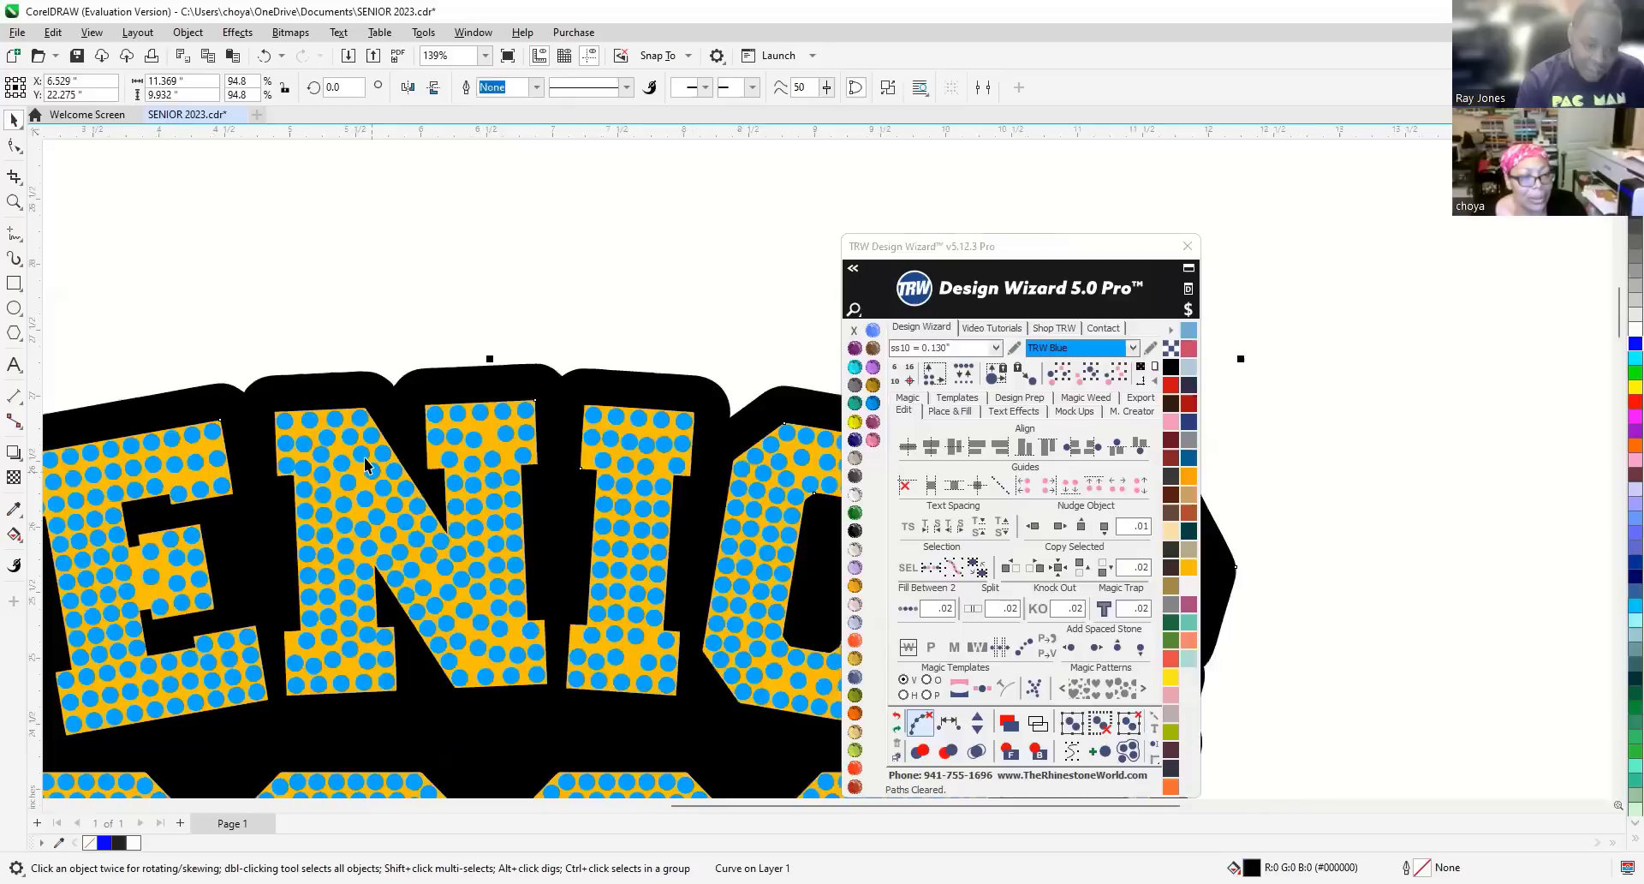
scroll(432, 440, "down", 1)
left_click(218, 300)
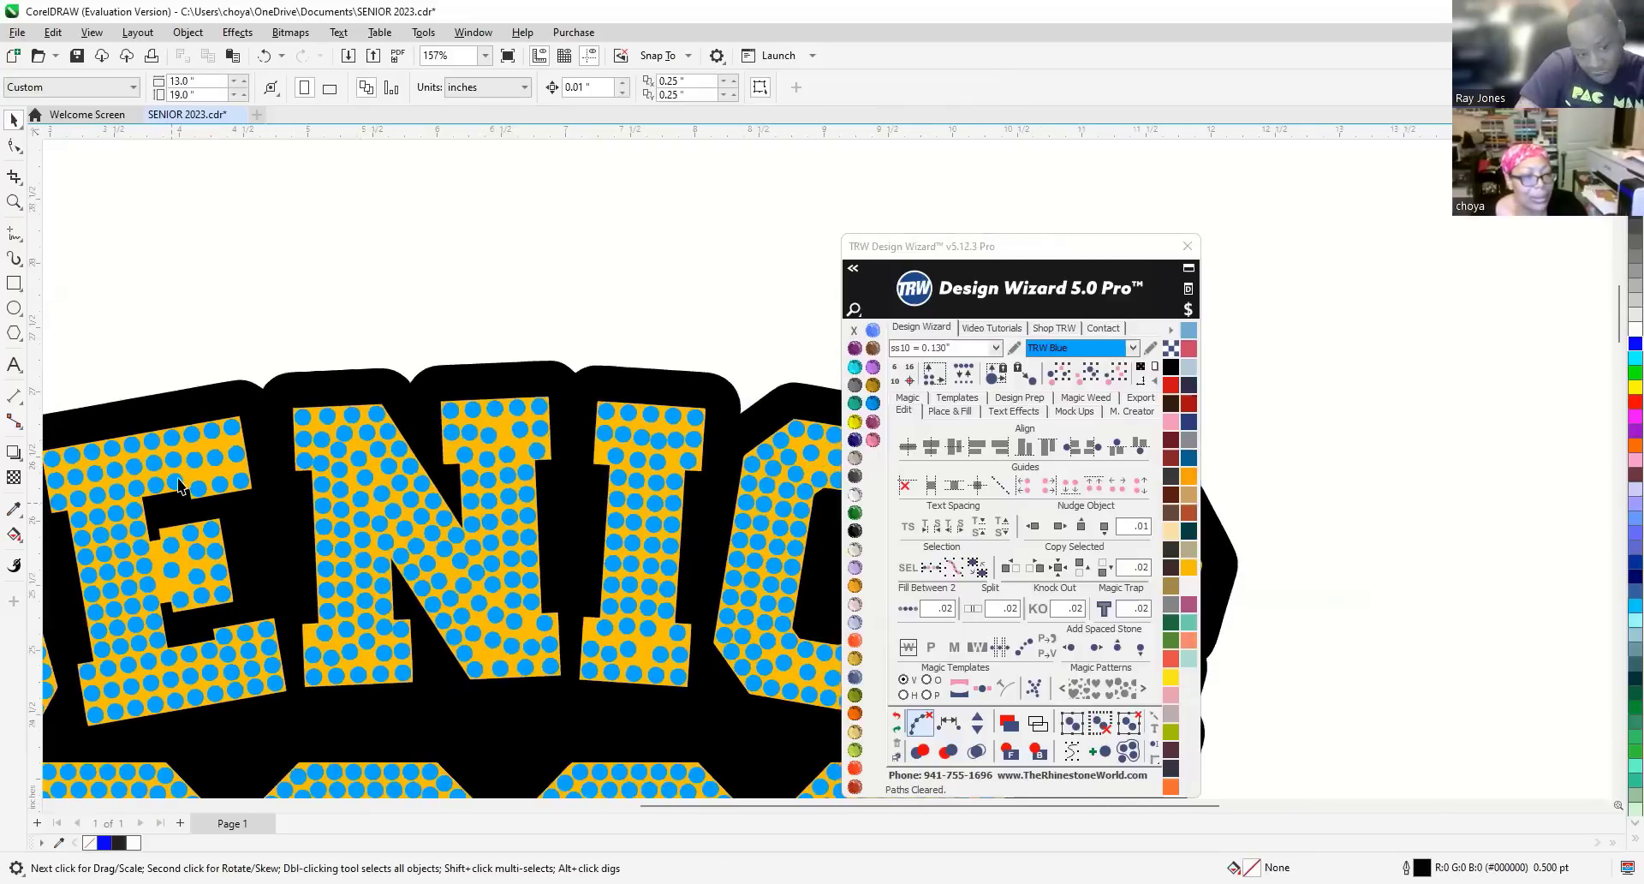
scroll(197, 450, "up", 2)
scroll(214, 443, "up", 1)
left_click(213, 443)
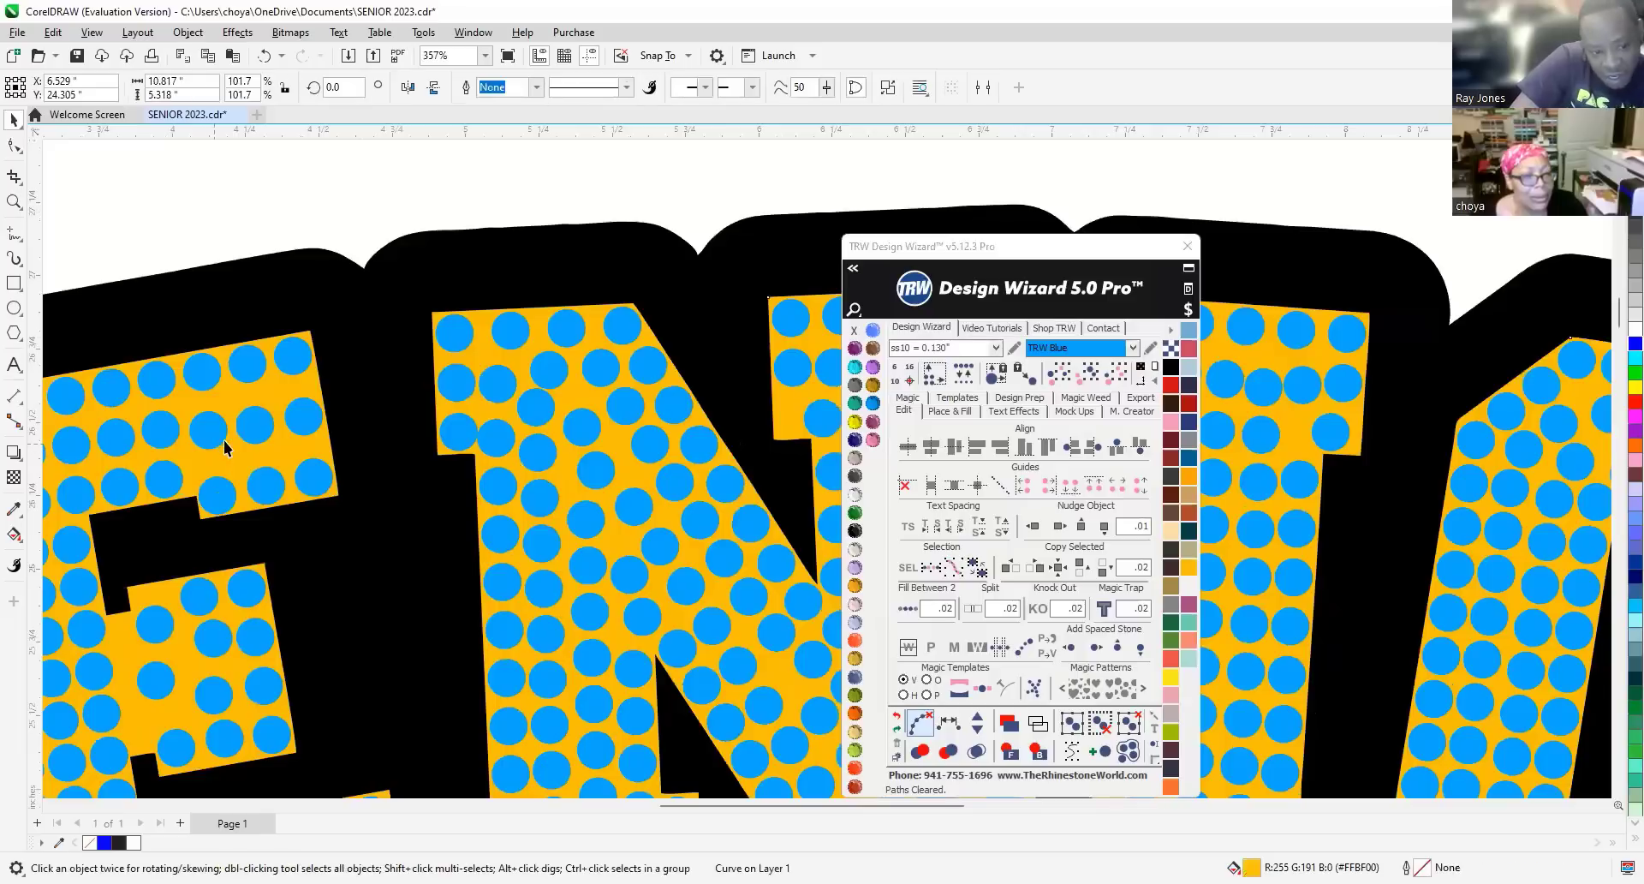
key("Delete")
left_click(254, 420)
key("ctrl+z")
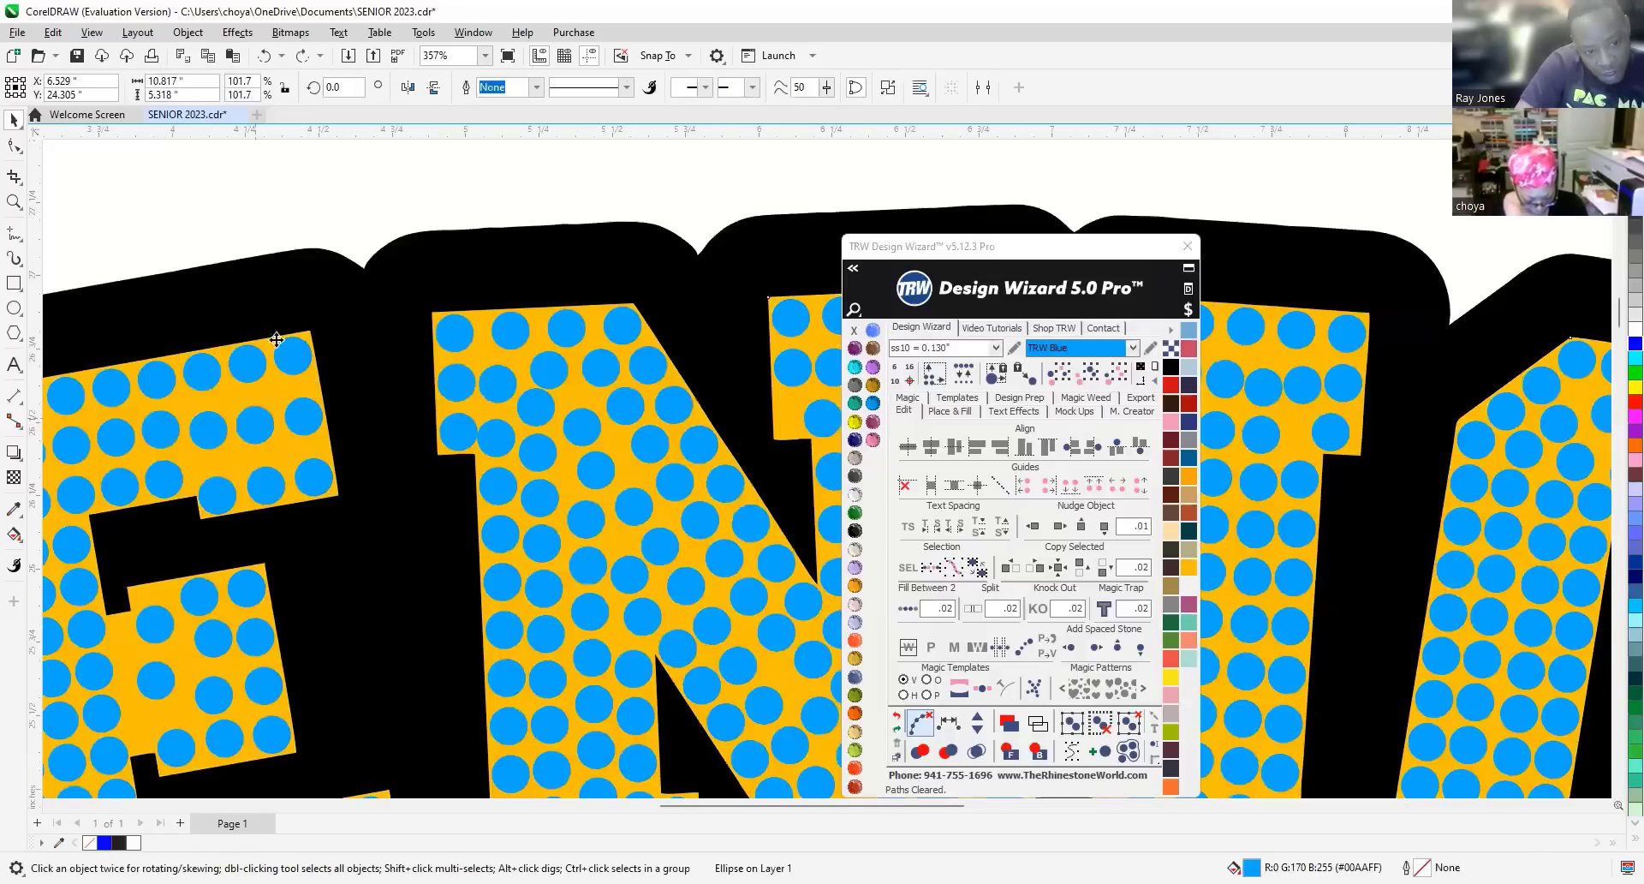
left_click(296, 185)
Delete two misplaced blue stones from the E's top arm.
left_click(215, 426)
left_click(255, 422)
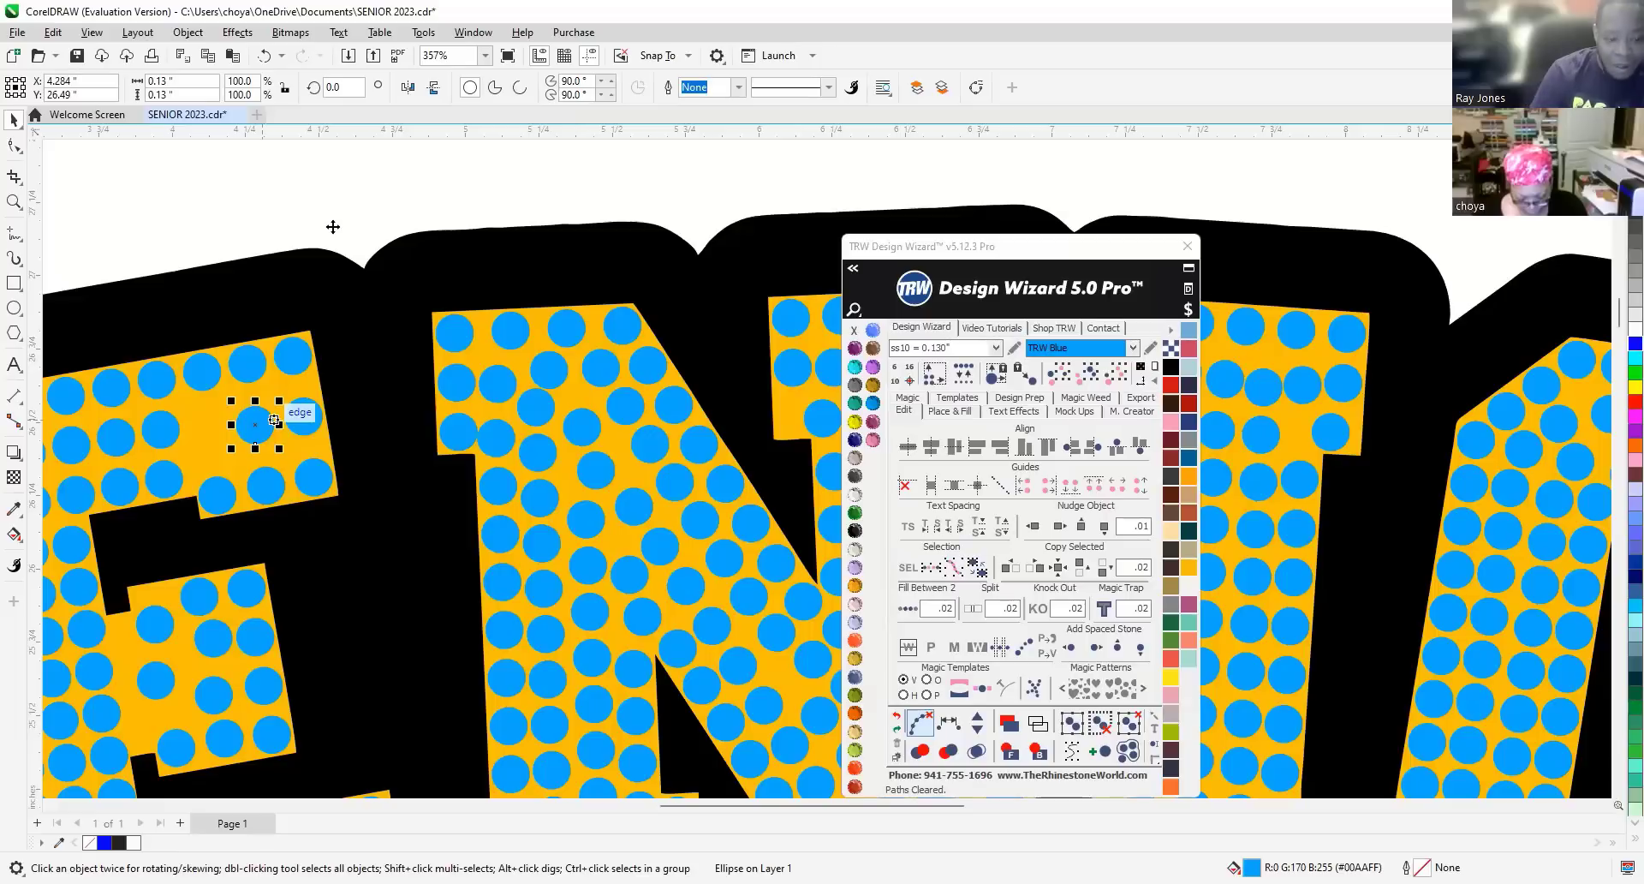
key("Delete")
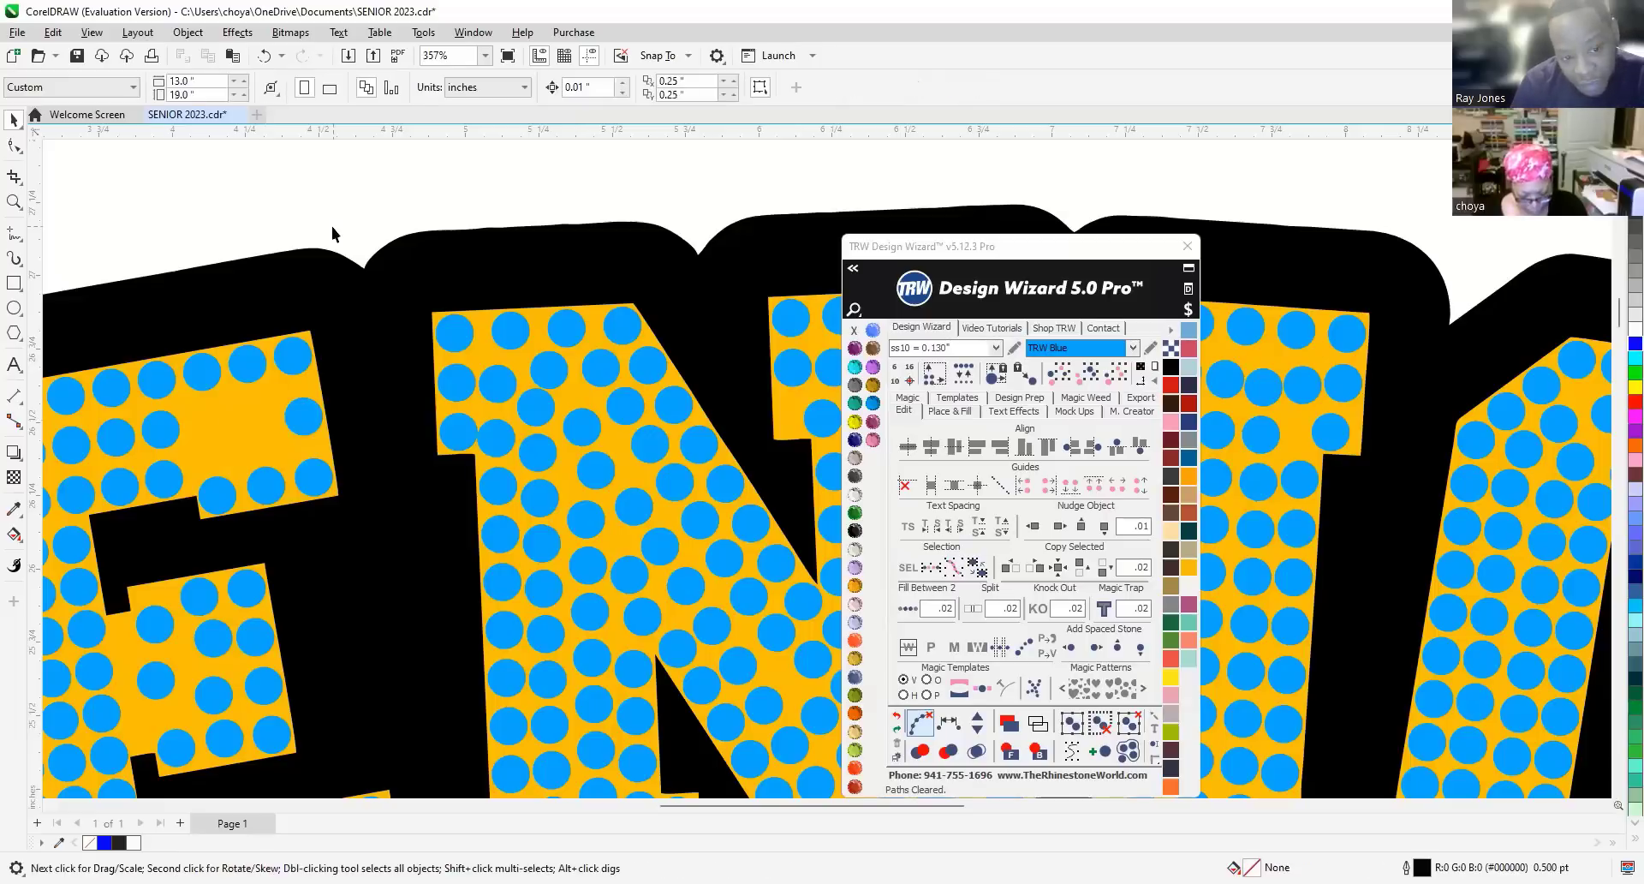
left_click(298, 411)
key("Delete")
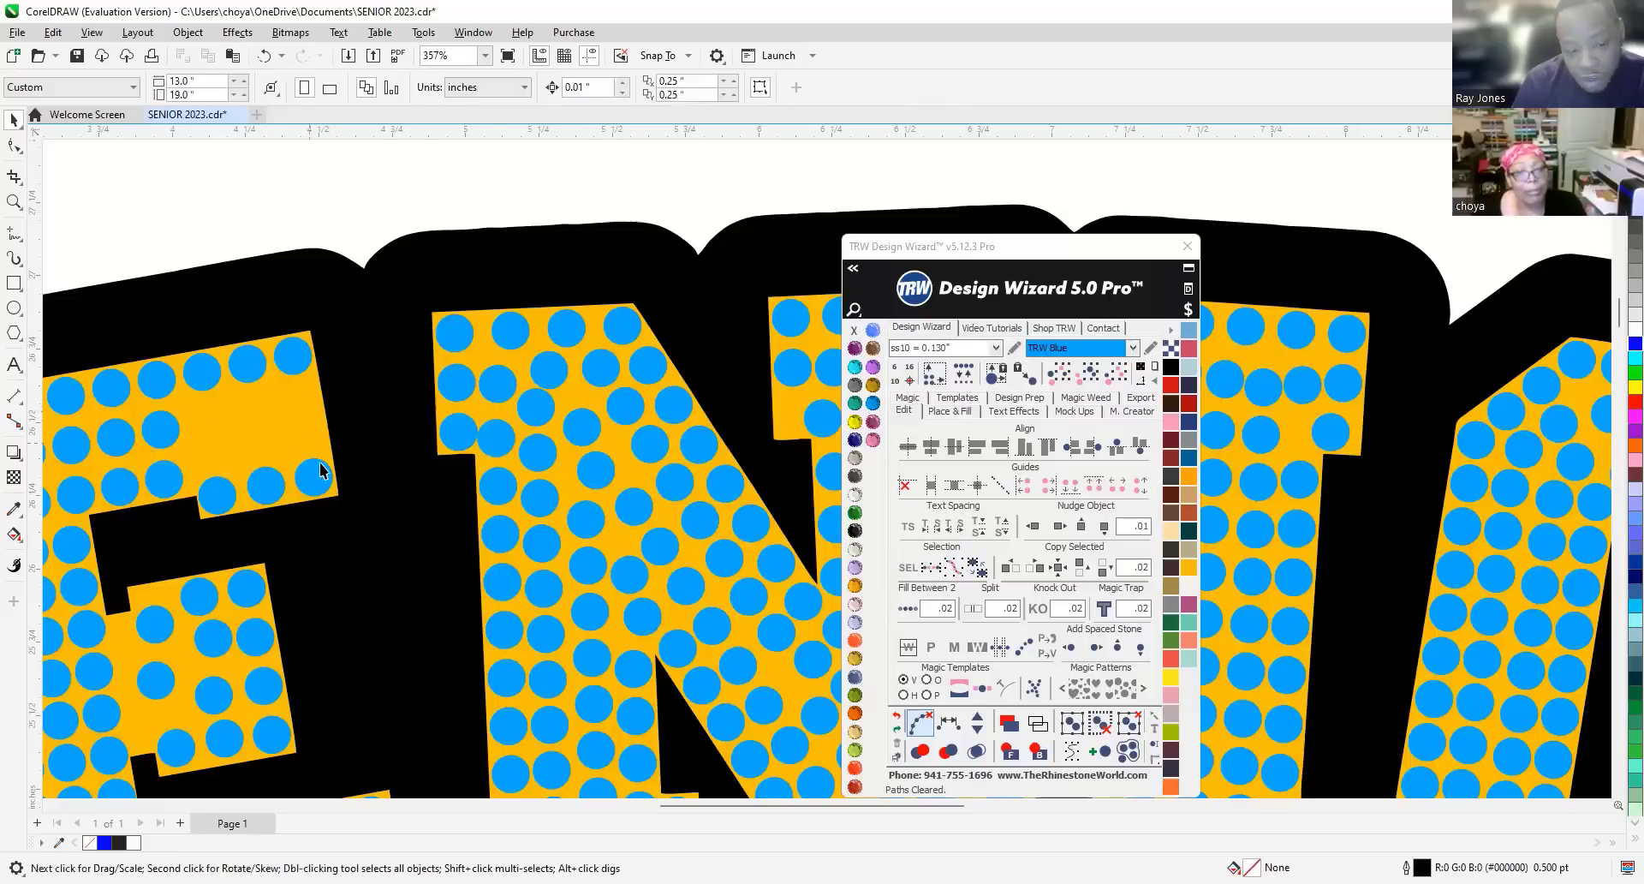
Fill evenly spaced stones between three stone pairs in the top arm, clearing the blend path.
left_click(317, 485)
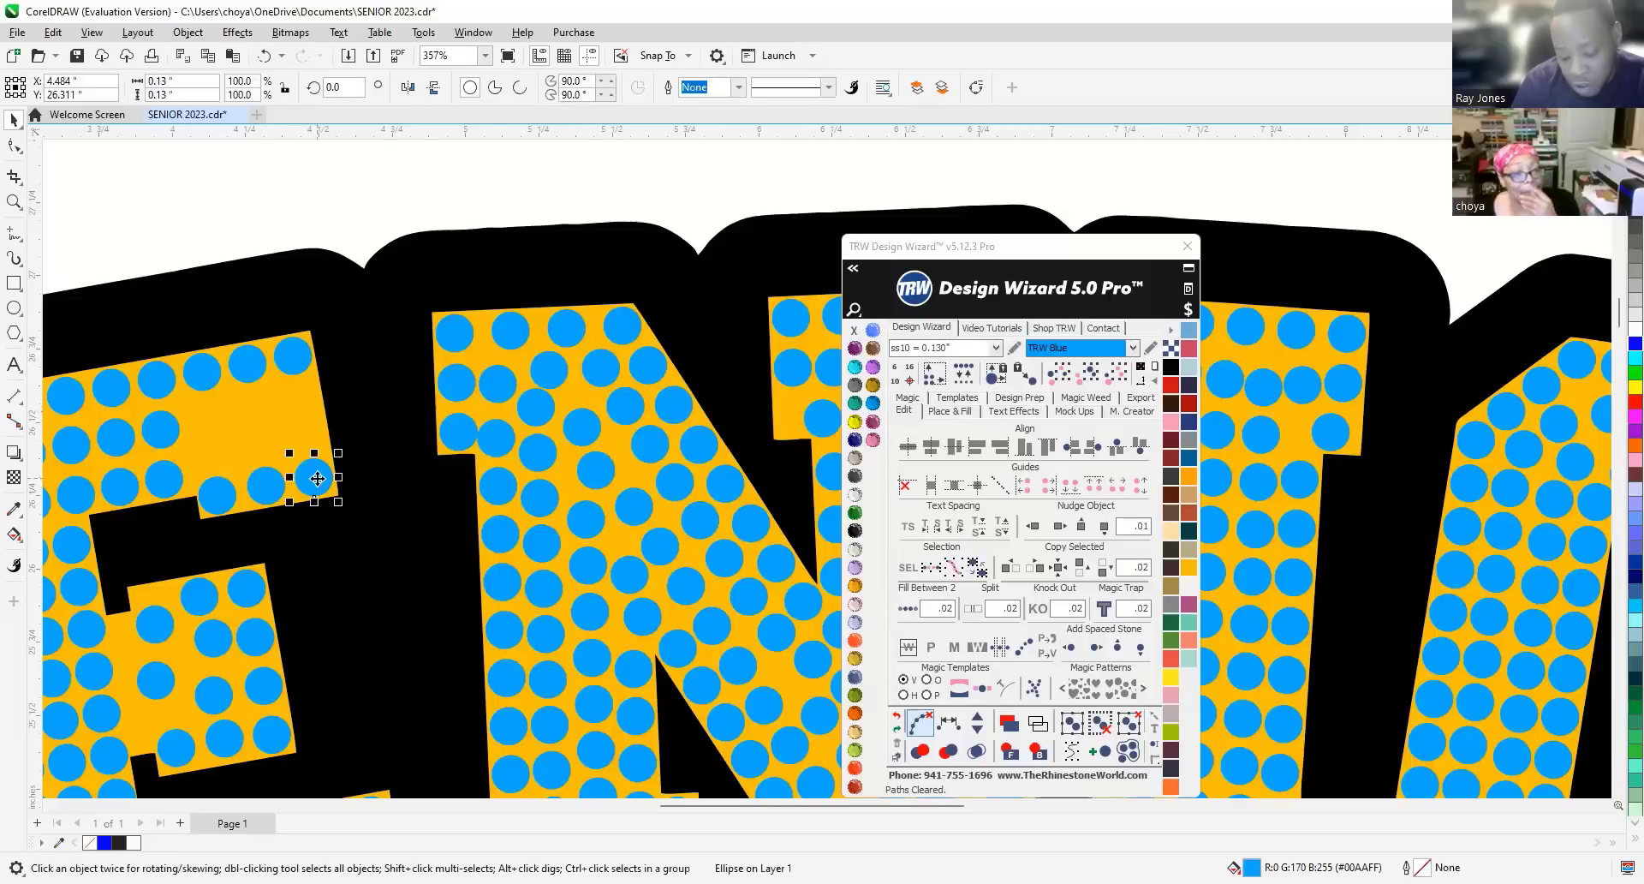
left_click(288, 358, "shift")
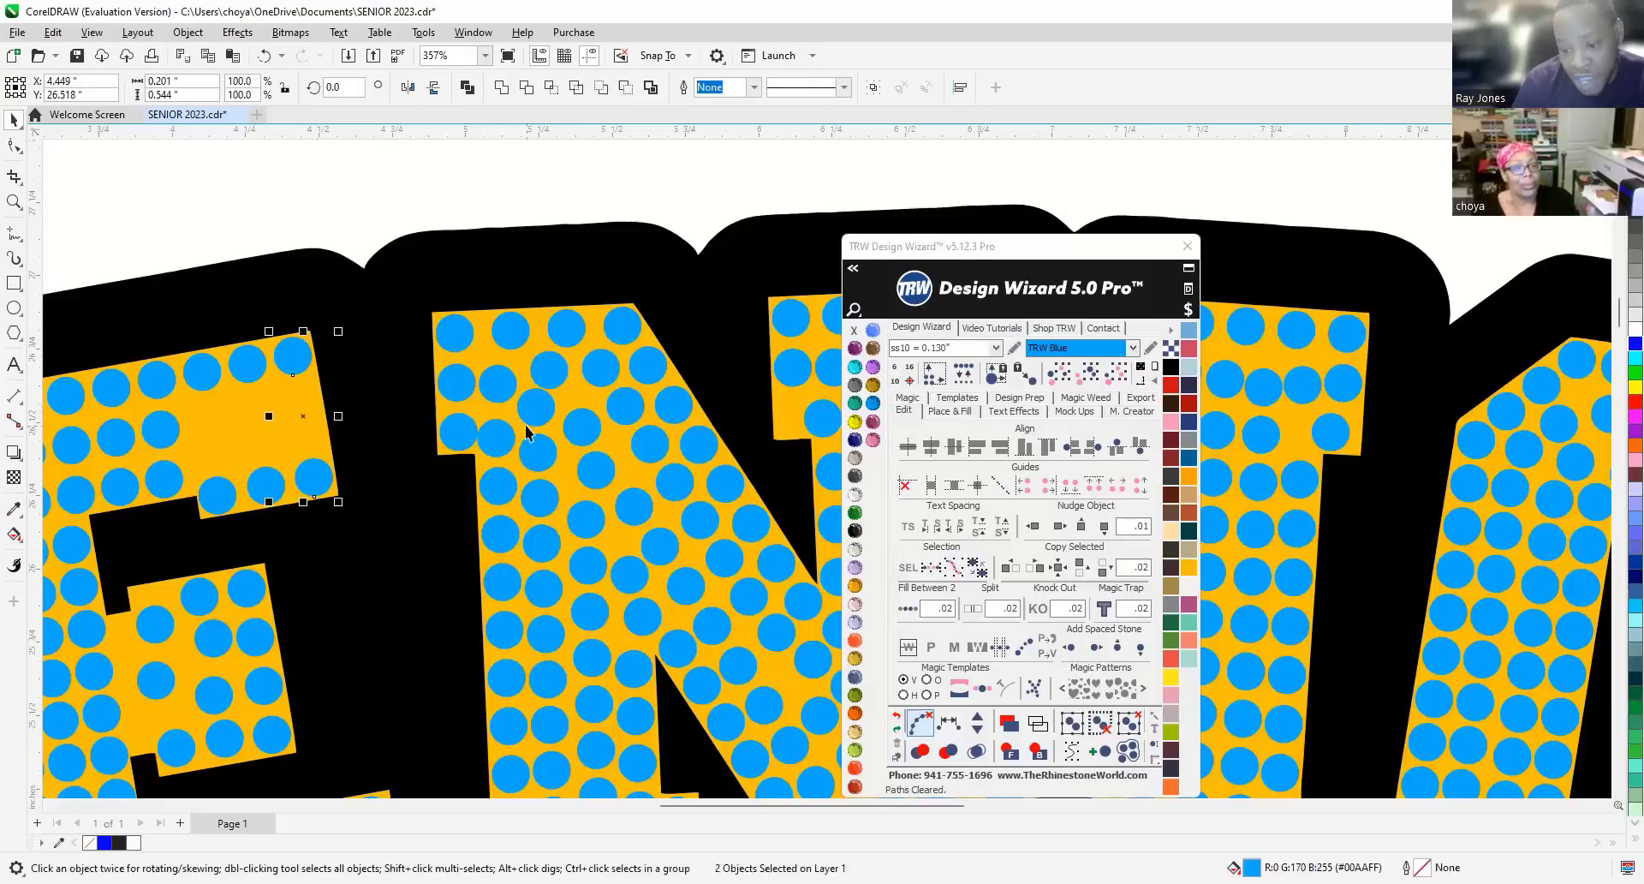
left_click(908, 608)
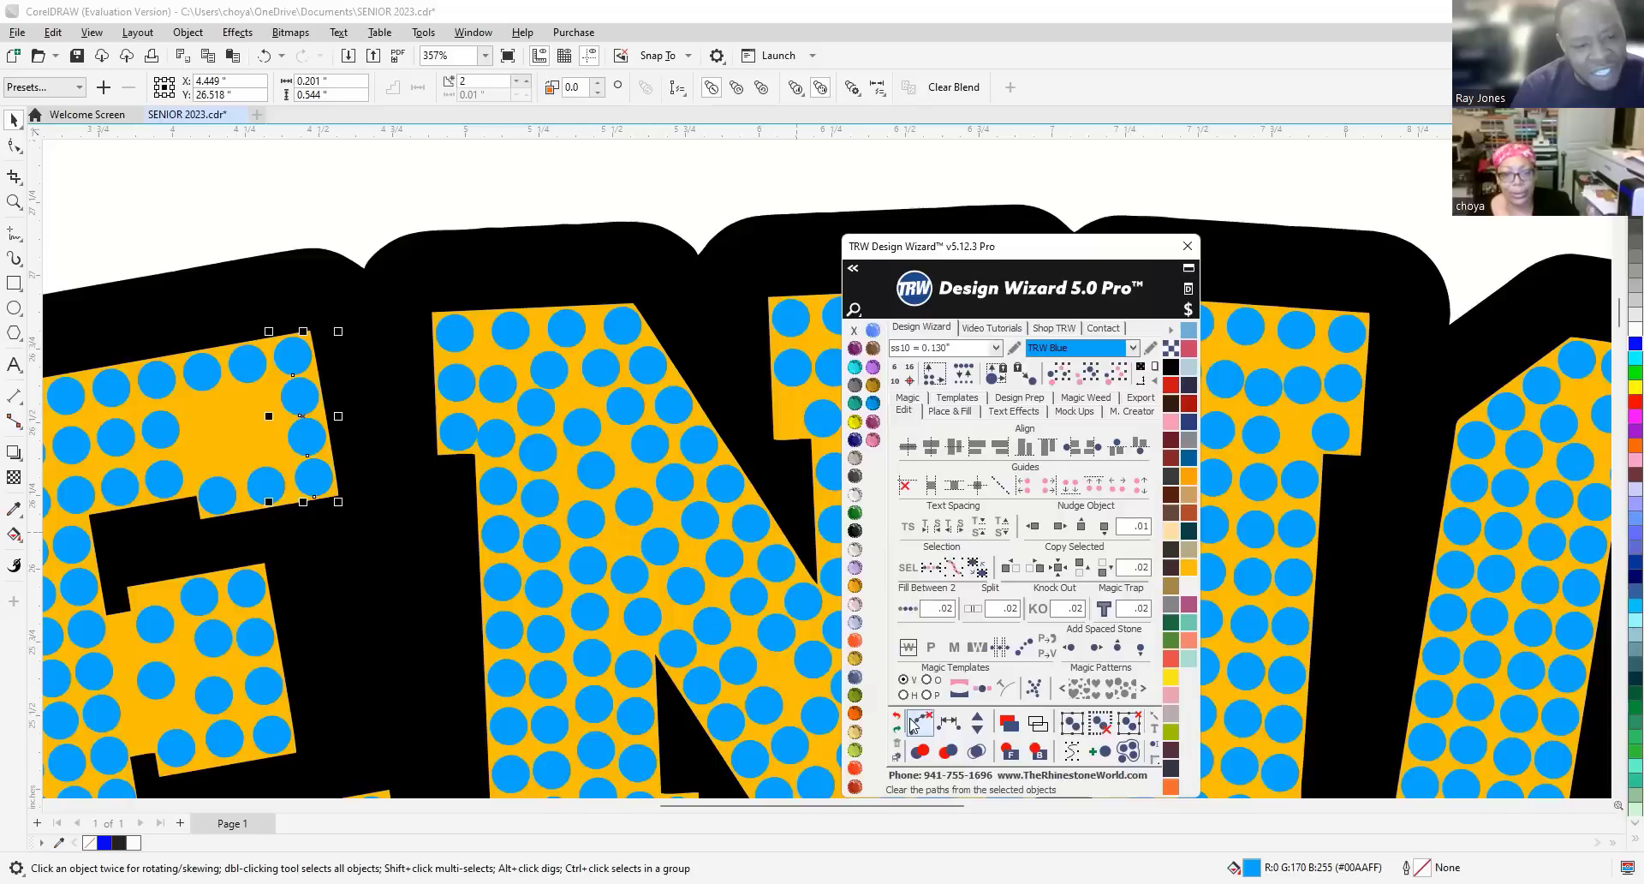
key("Escape")
left_click(246, 370)
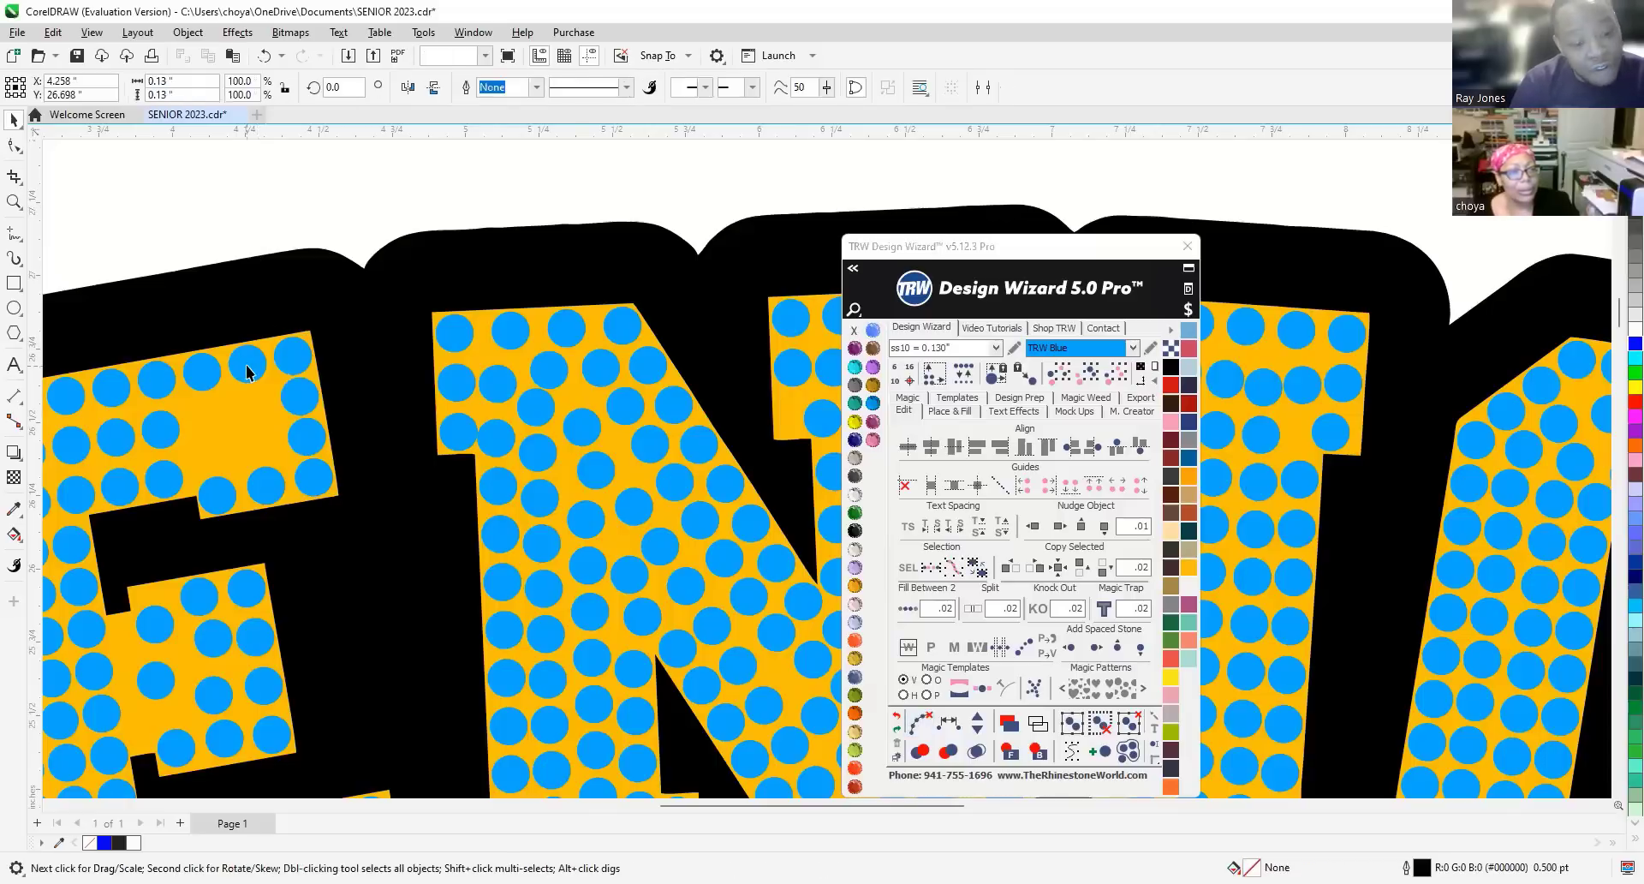
left_click(265, 486, "shift")
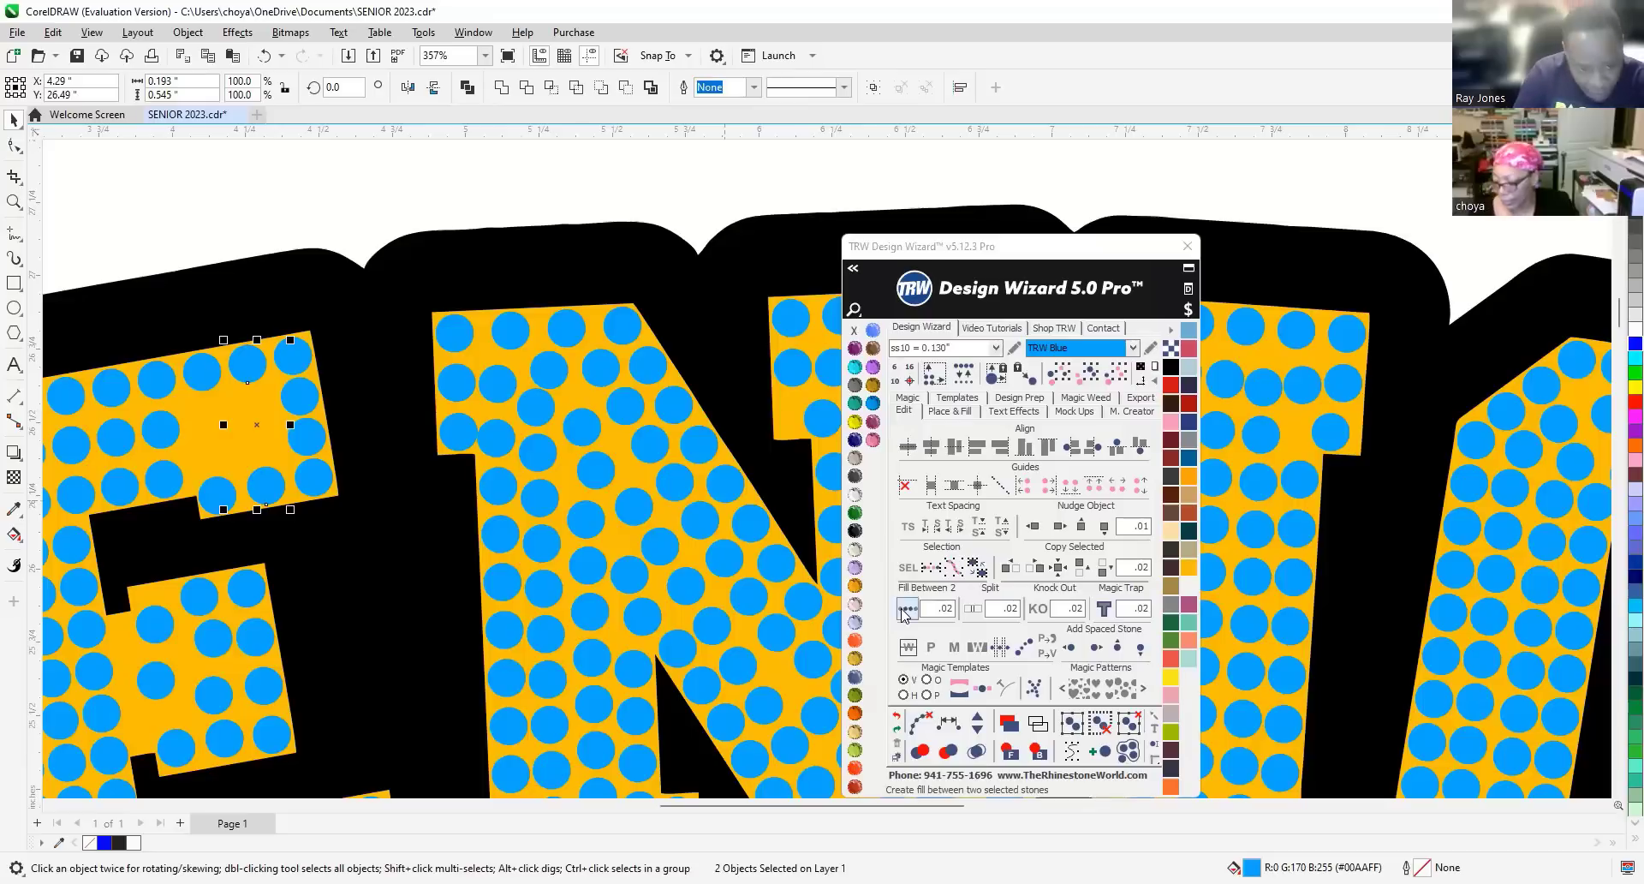
left_click(906, 610)
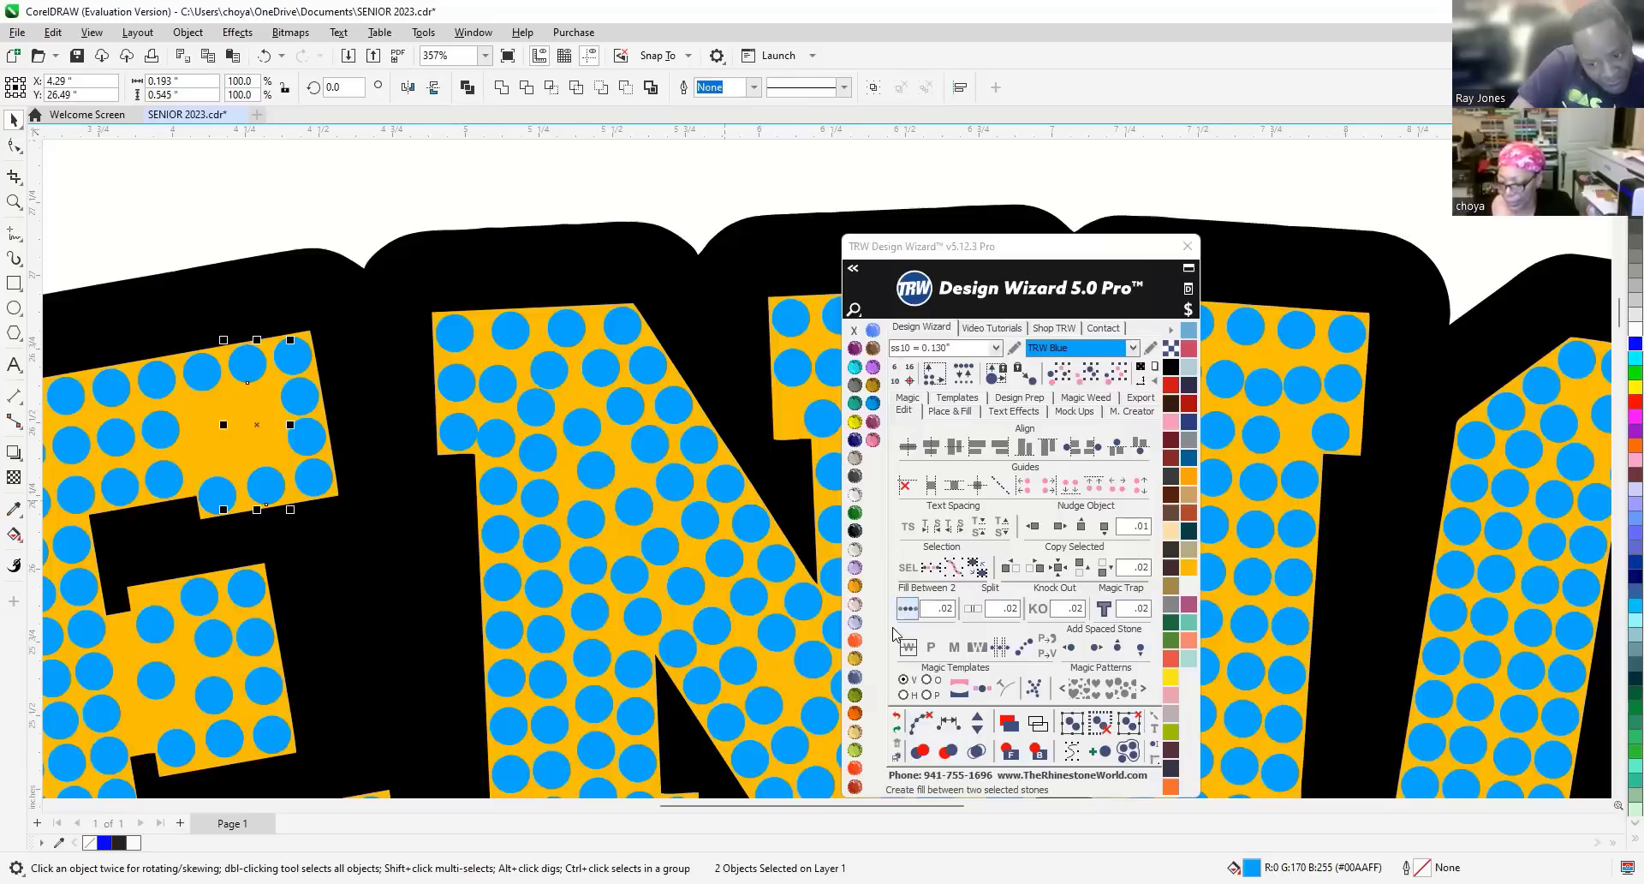
left_click(920, 725)
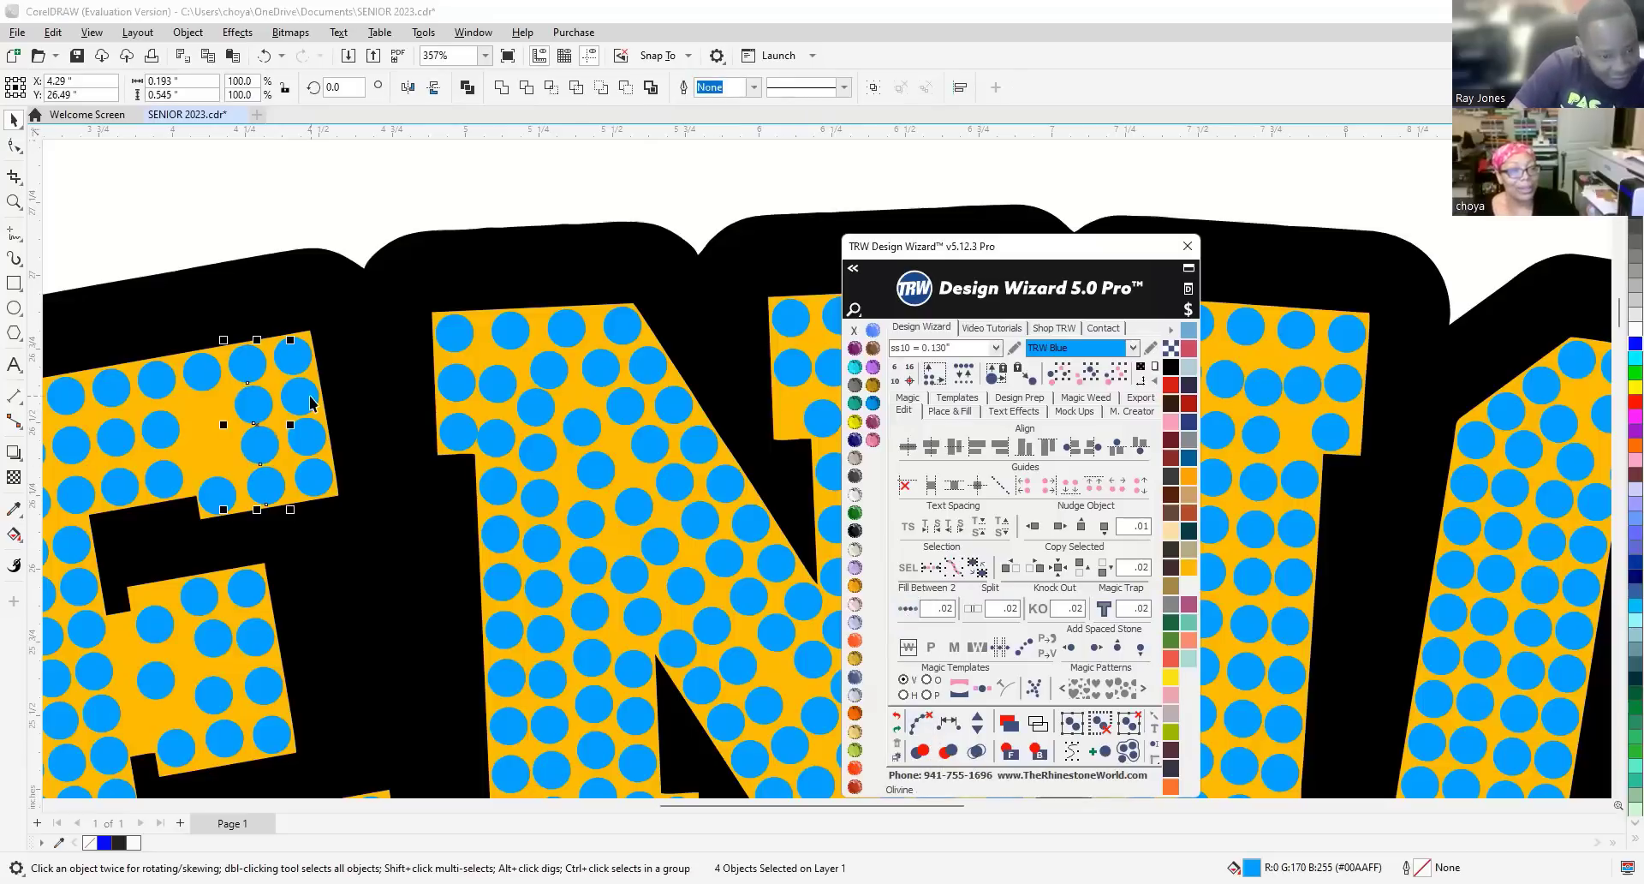
left_click(202, 370)
left_click(216, 495, "shift")
left_click(942, 722)
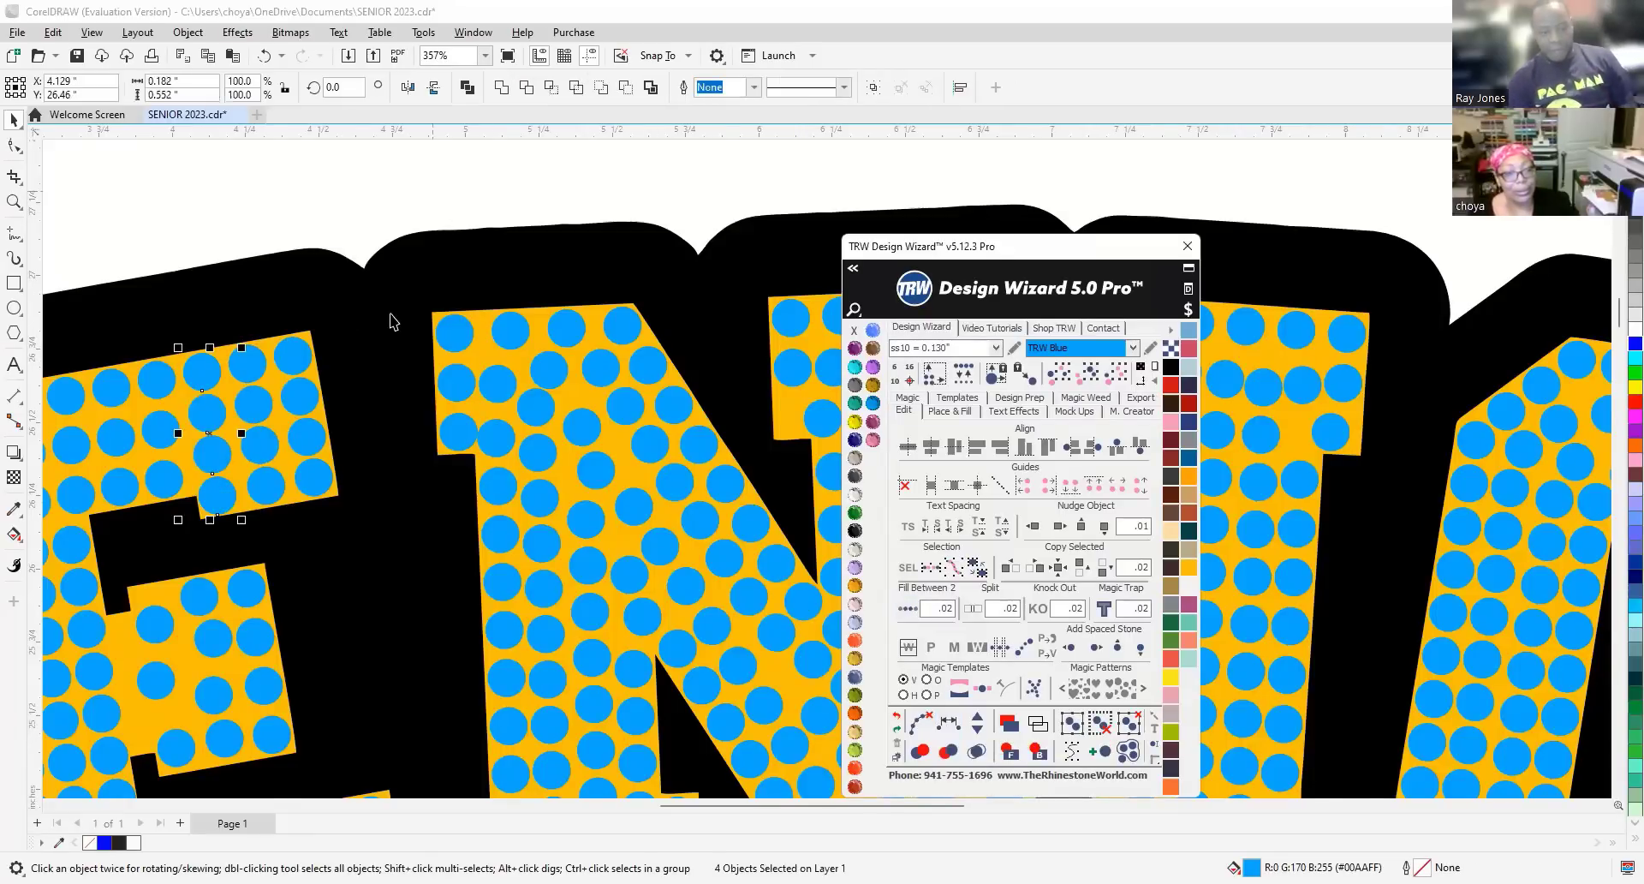
scroll(393, 321, "down", 5)
Move a stone up into the top corner of the E's middle arm.
scroll(322, 406, "up", 4)
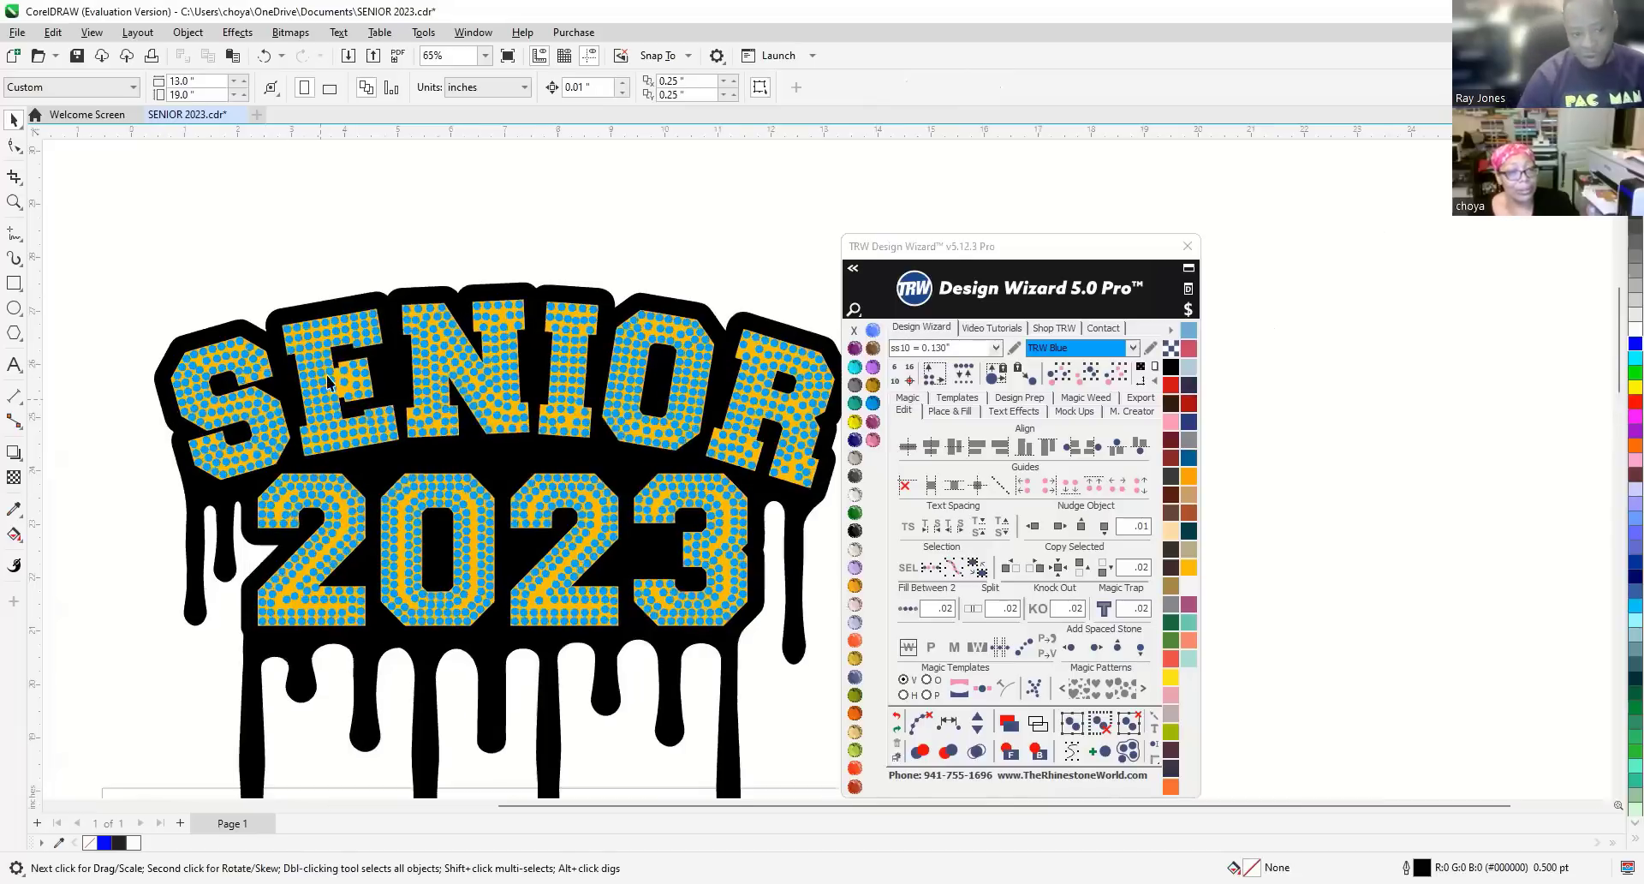
scroll(360, 407, "up", 7)
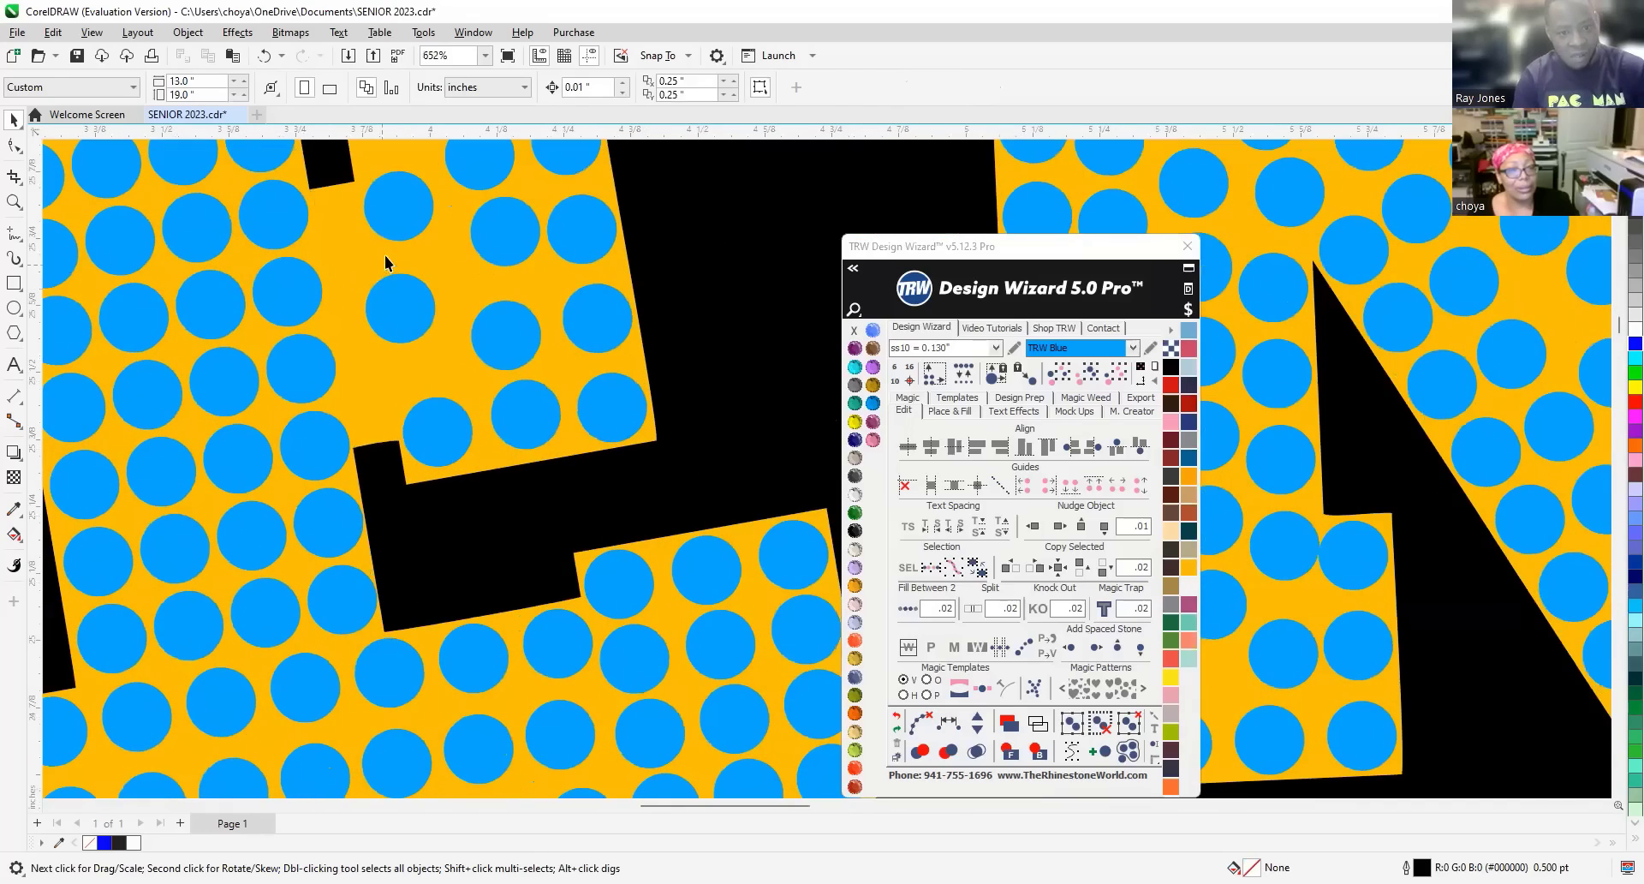
left_click(385, 263)
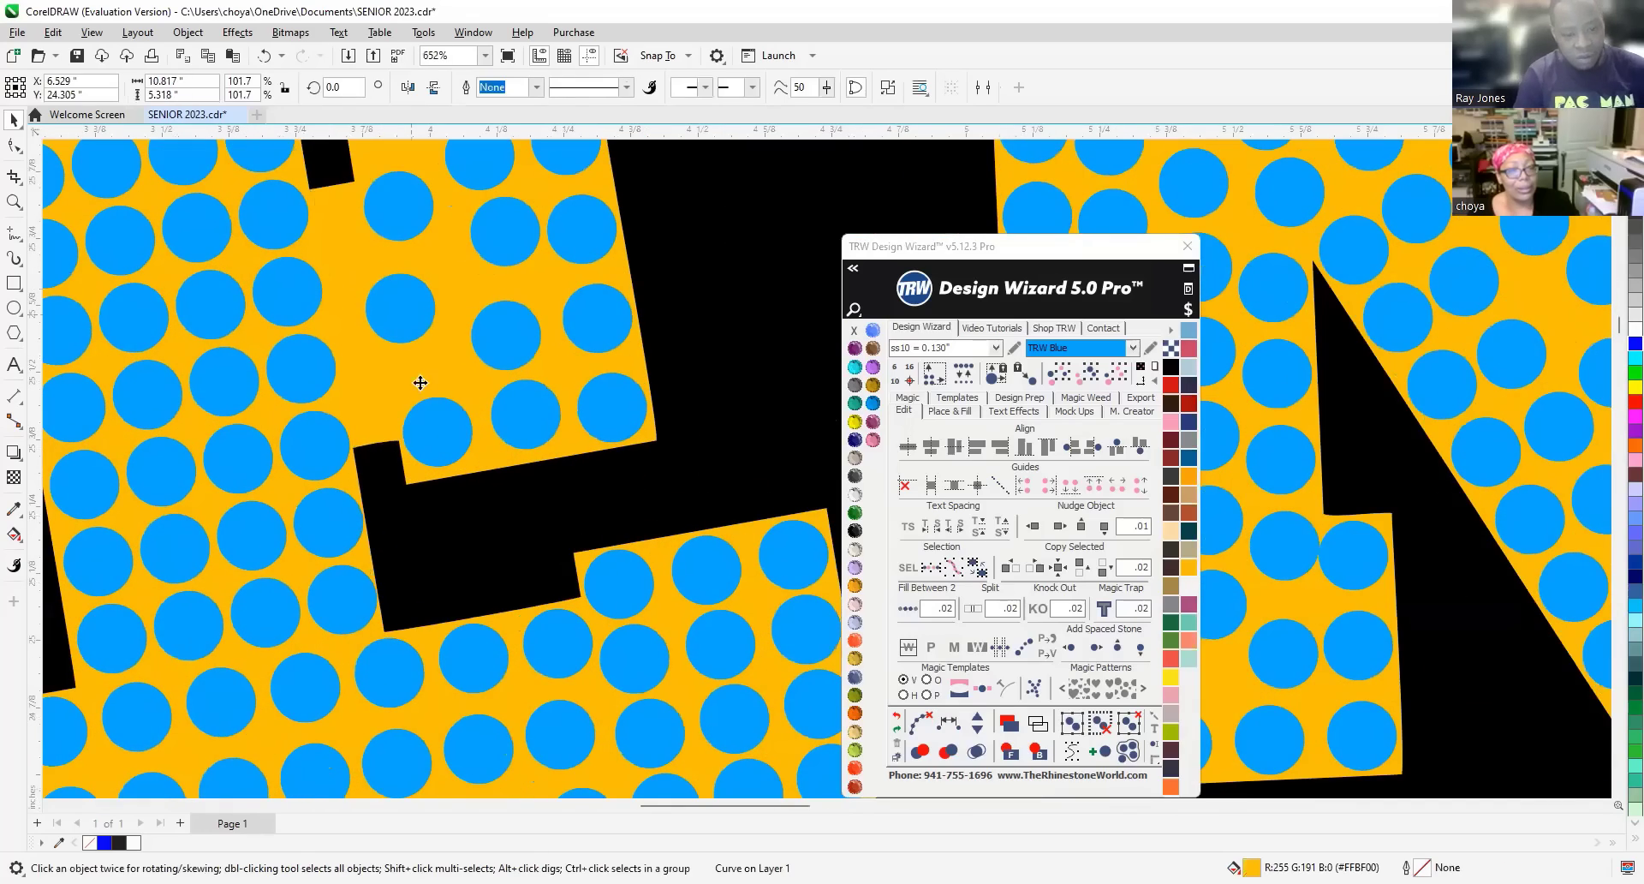
scroll(422, 385, "down", 2)
scroll(383, 204, "up", 1)
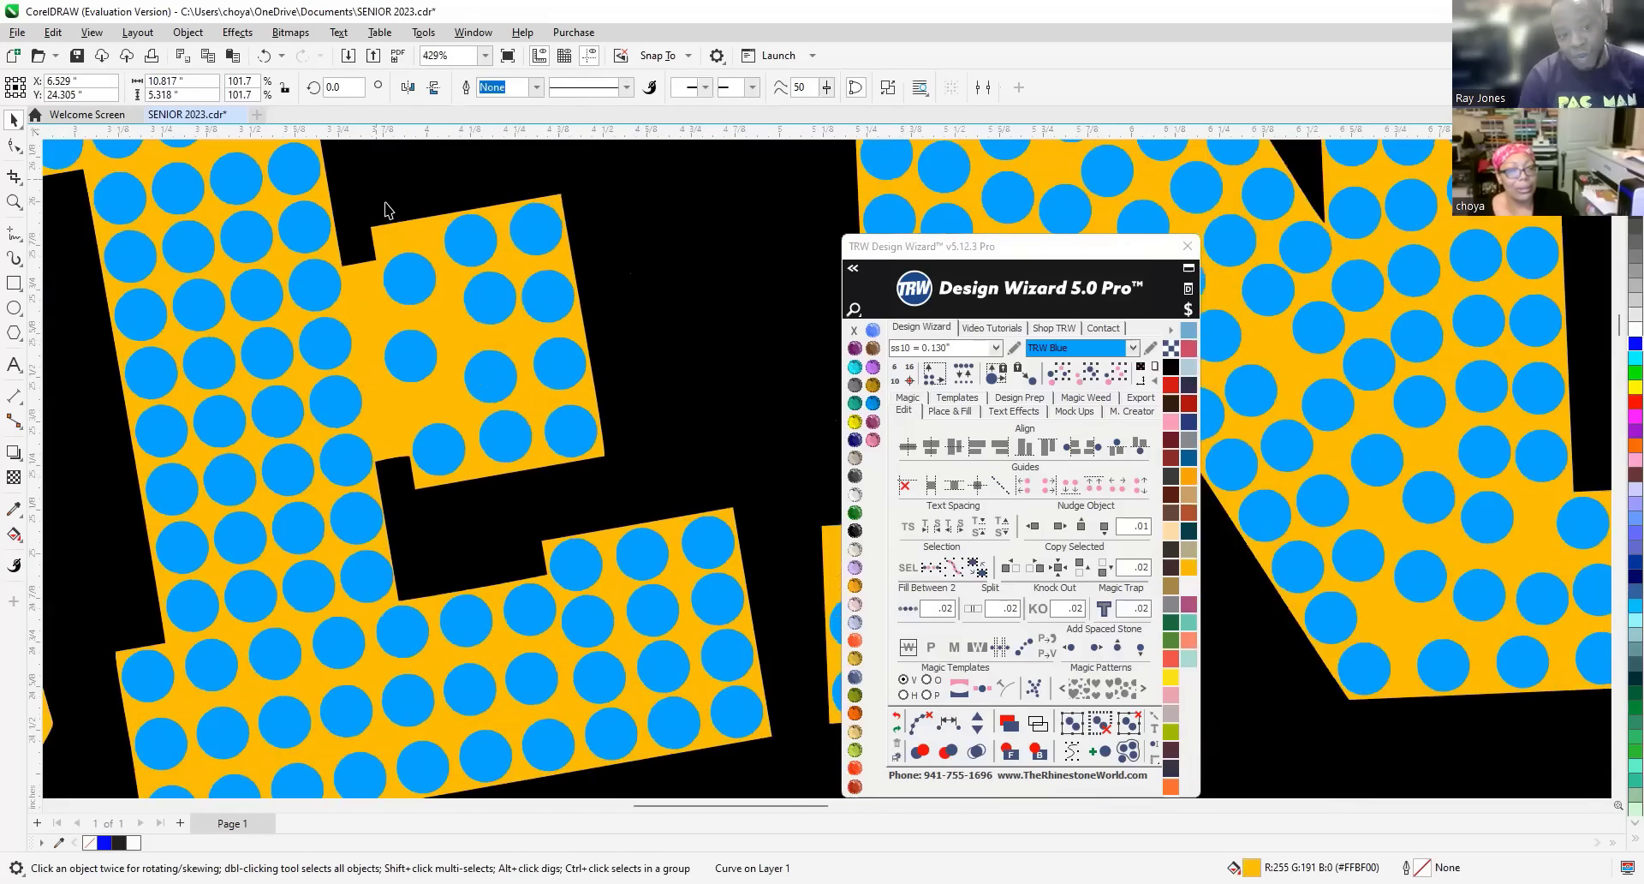
left_click_drag(407, 276, 412, 257)
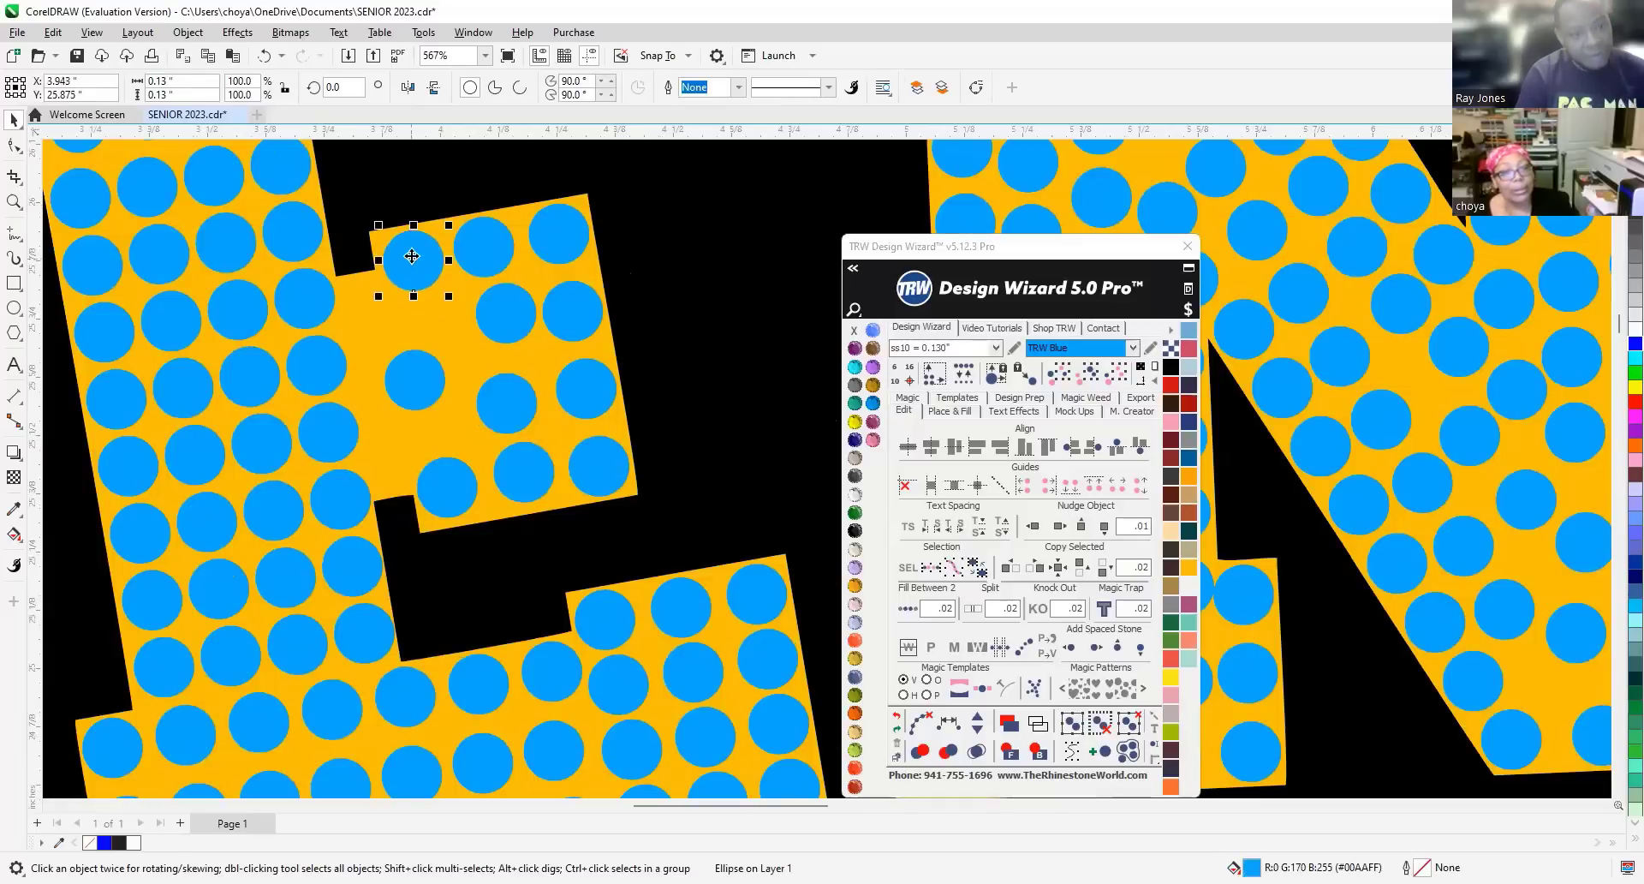
Delete three stray stones from the middle arm.
left_click(424, 379)
key("Delete")
left_click(507, 403)
key("Delete")
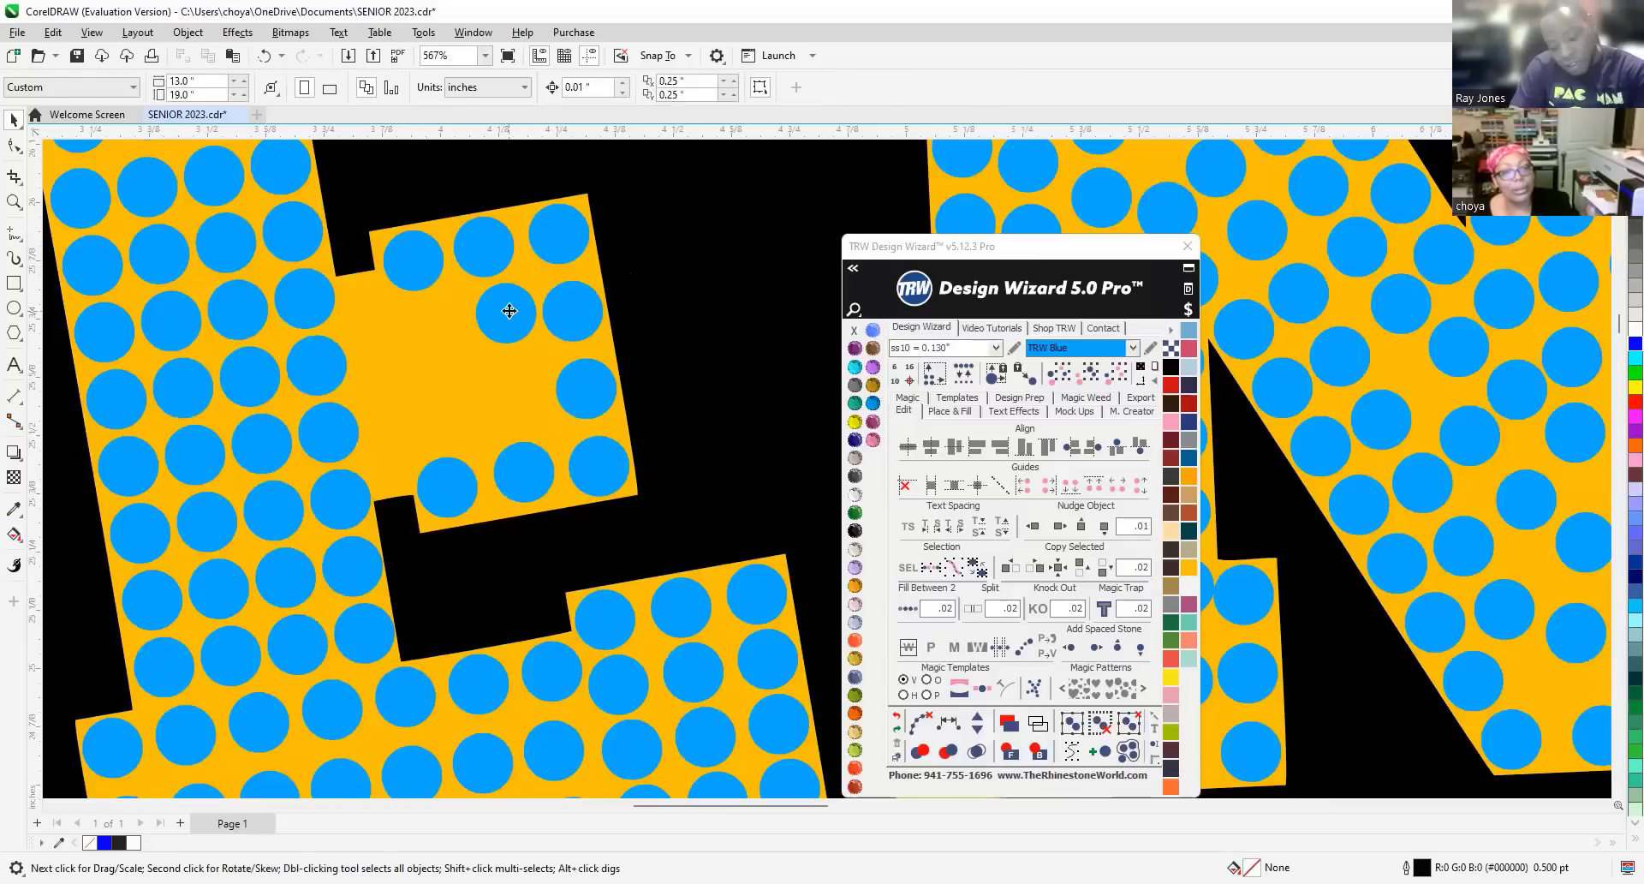
left_click(509, 317)
key("Delete")
Refill two middle-arm columns with evenly spaced stones between top and bottom stone pairs.
left_click(480, 248)
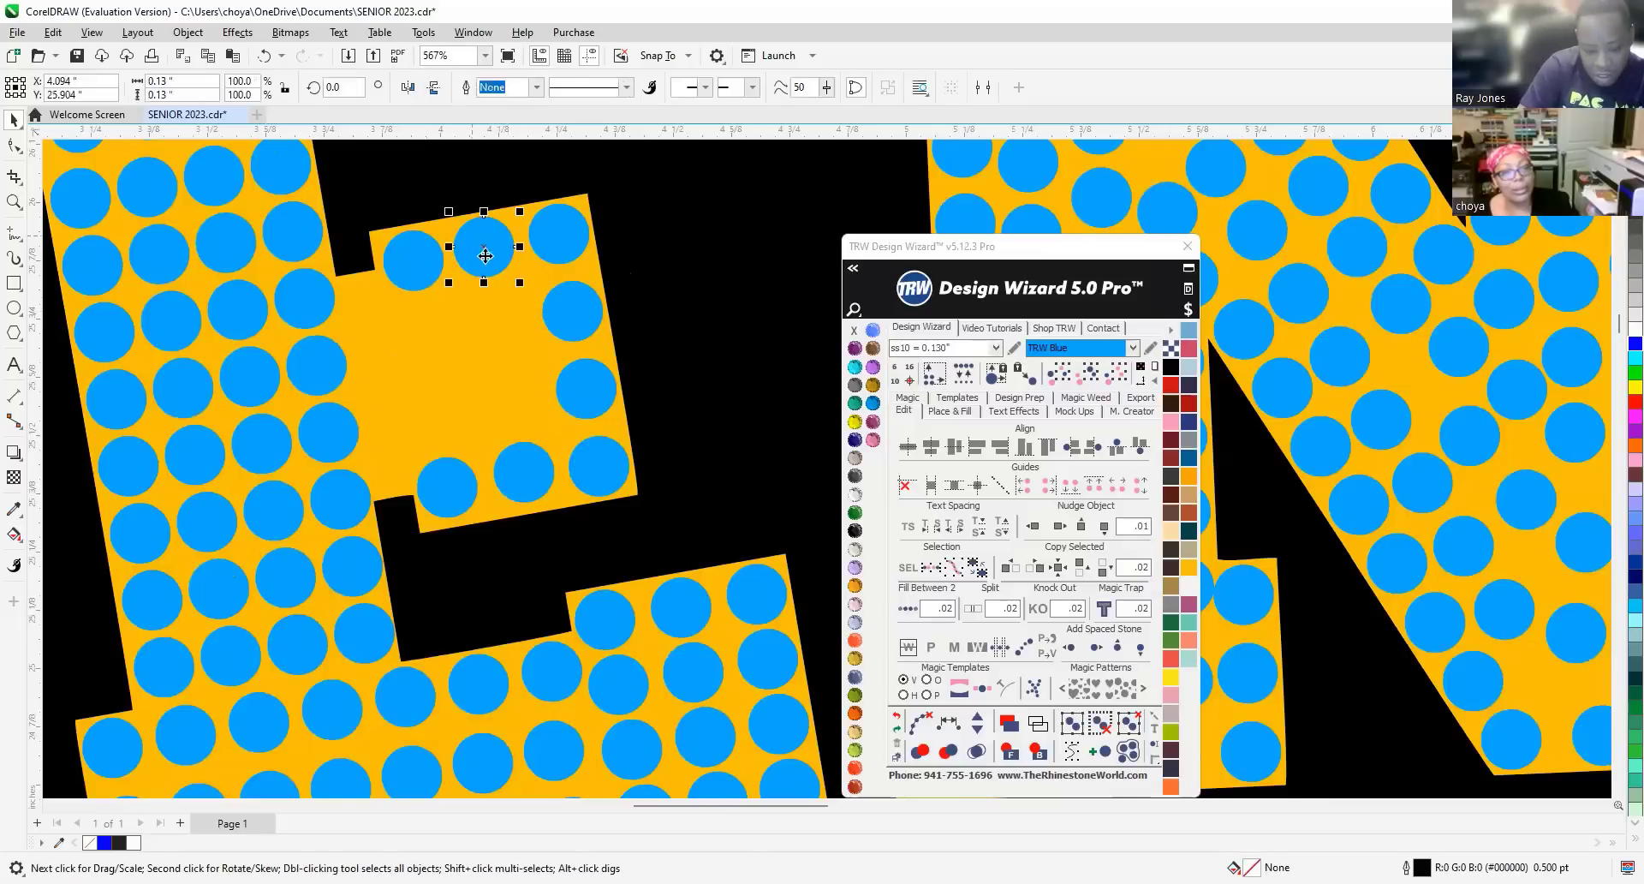
left_click(532, 461, "shift")
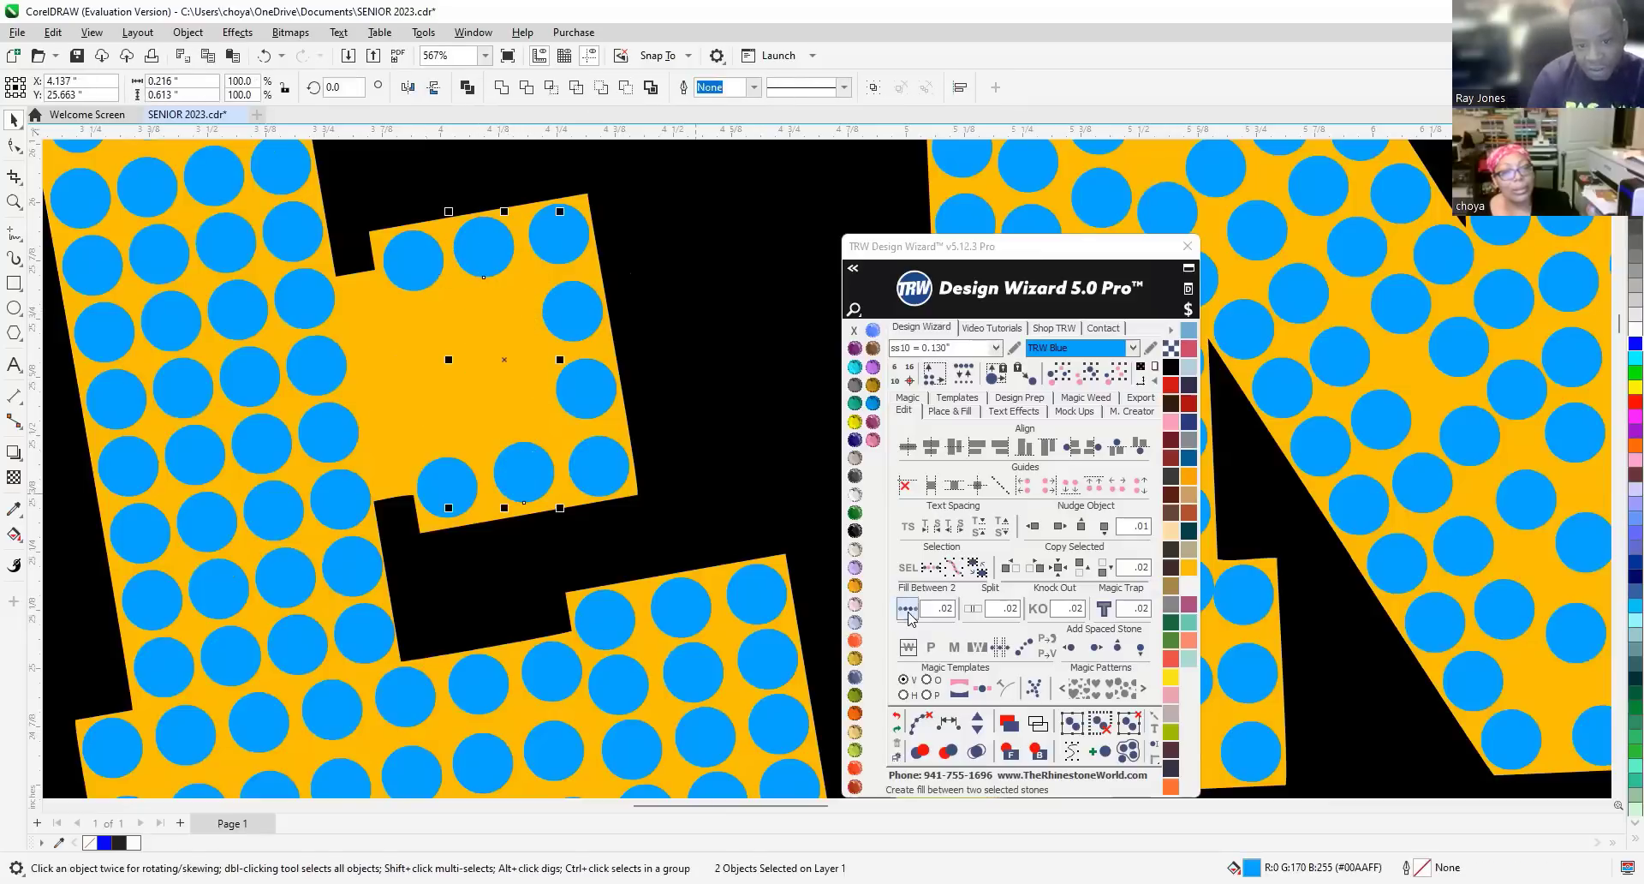
left_click(919, 722)
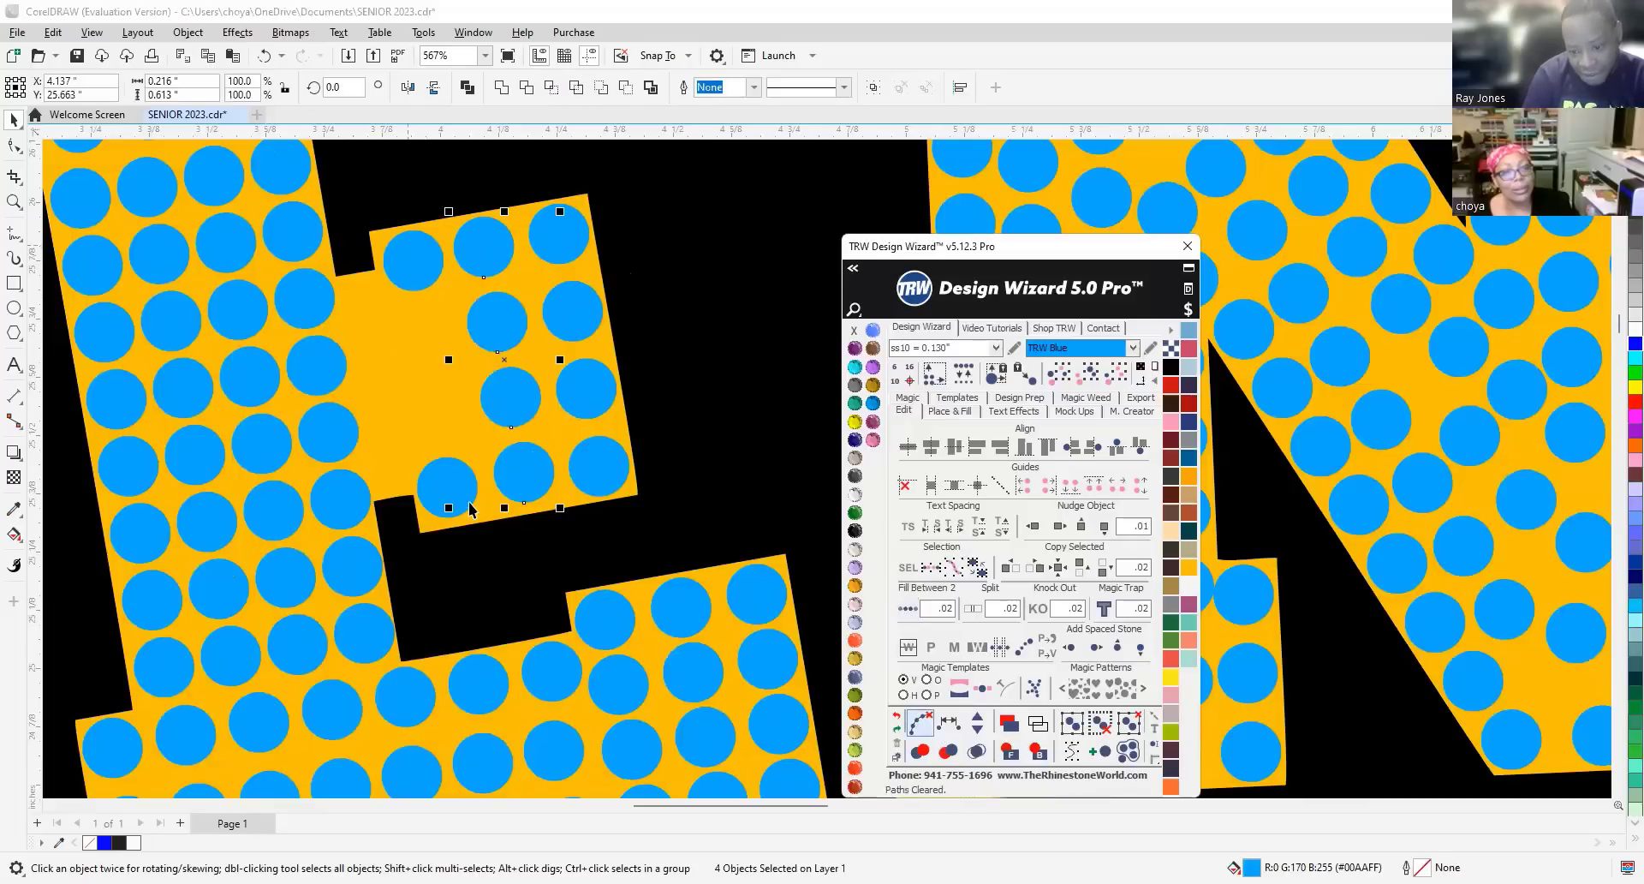
left_click(469, 505)
left_click(414, 261, "shift")
left_click(908, 608)
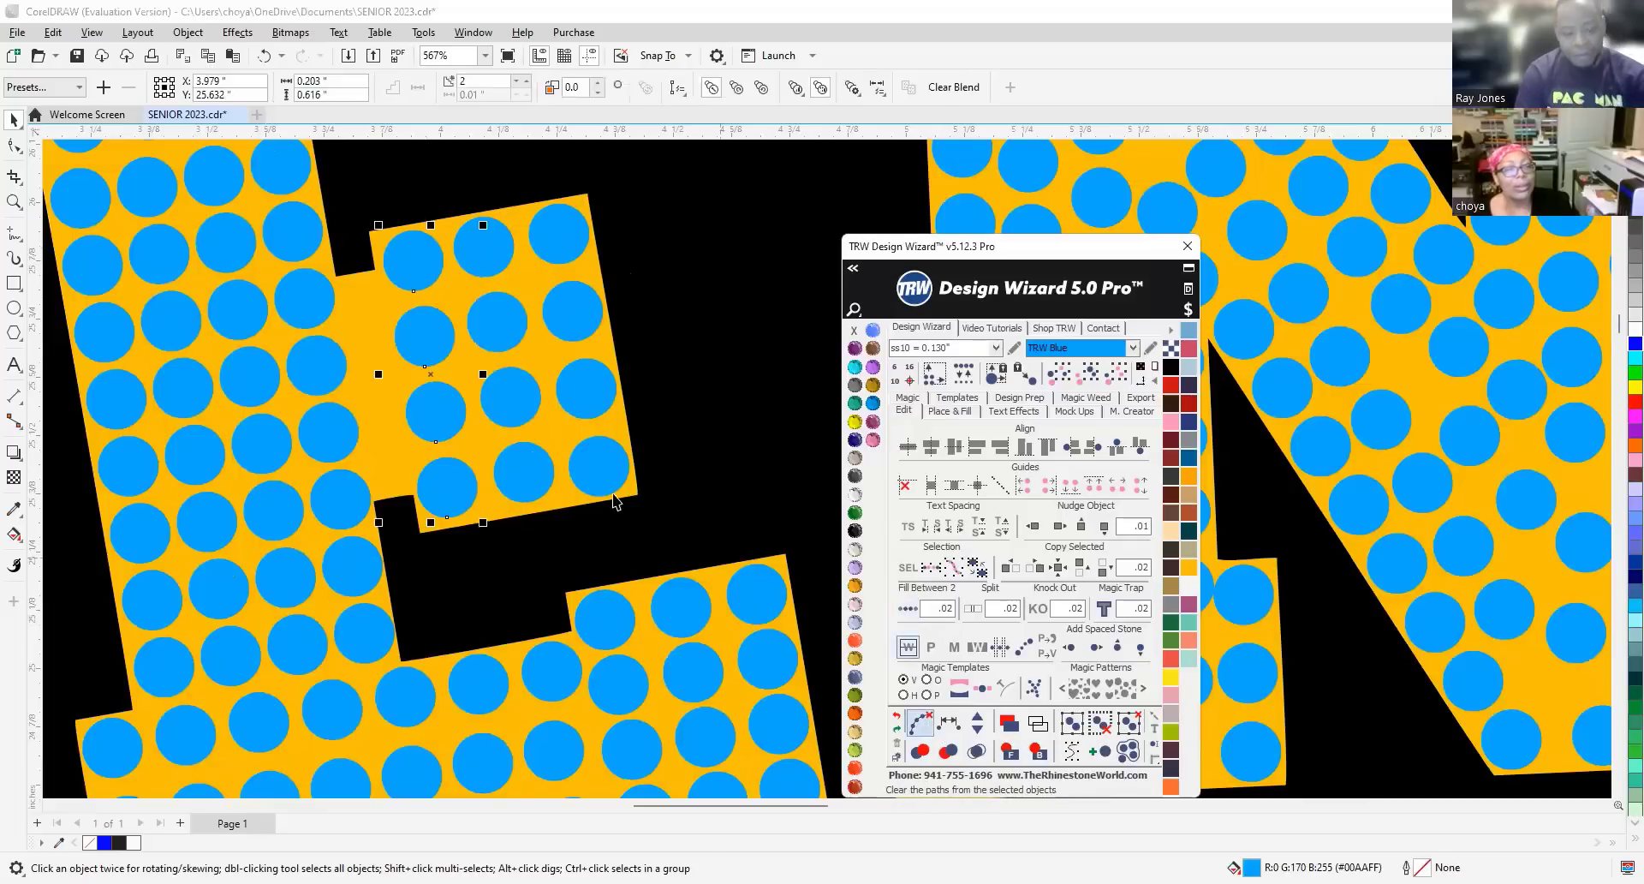
scroll(463, 511, "down", 5)
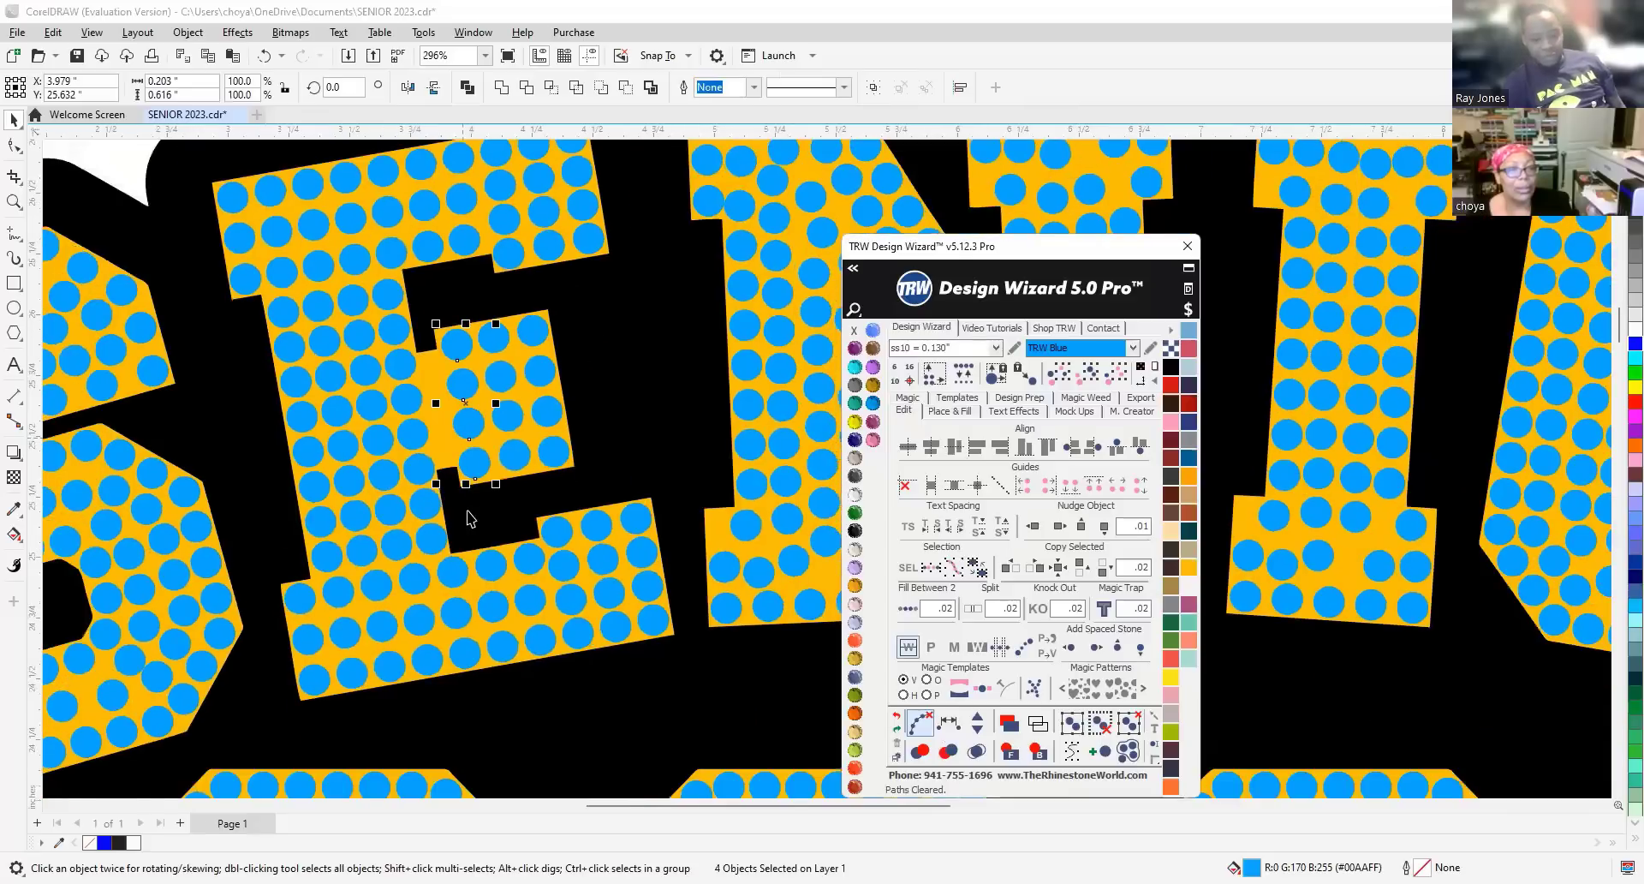
Deselect the stones and lock the gold letter shape from its right-click menu.
scroll(463, 511, "down", 5)
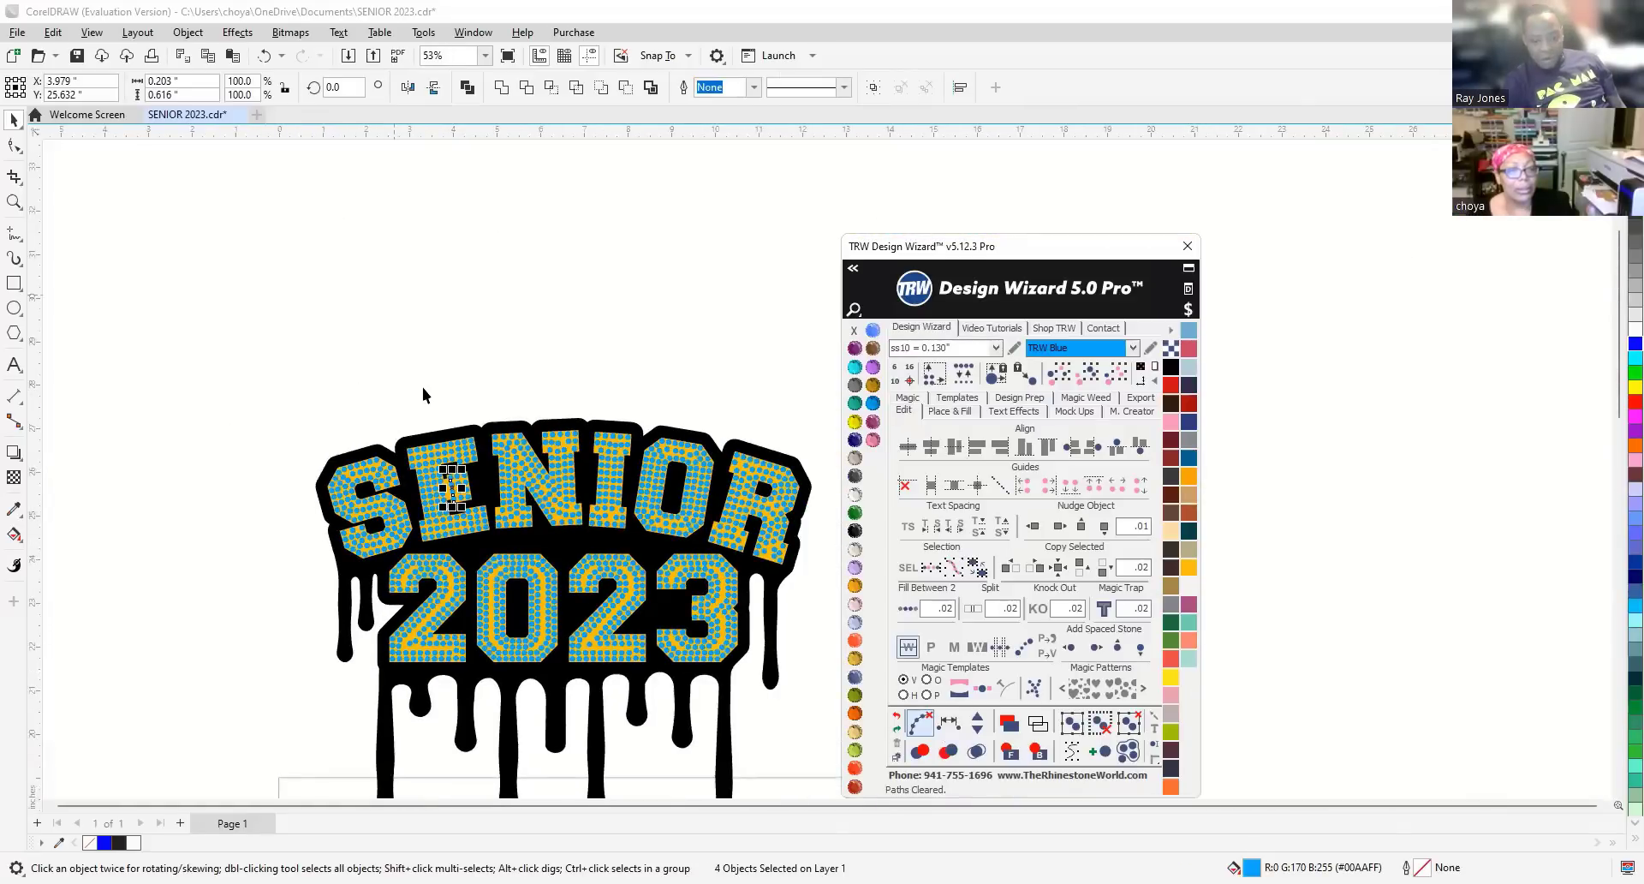
key("Escape")
scroll(449, 484, "up", 2)
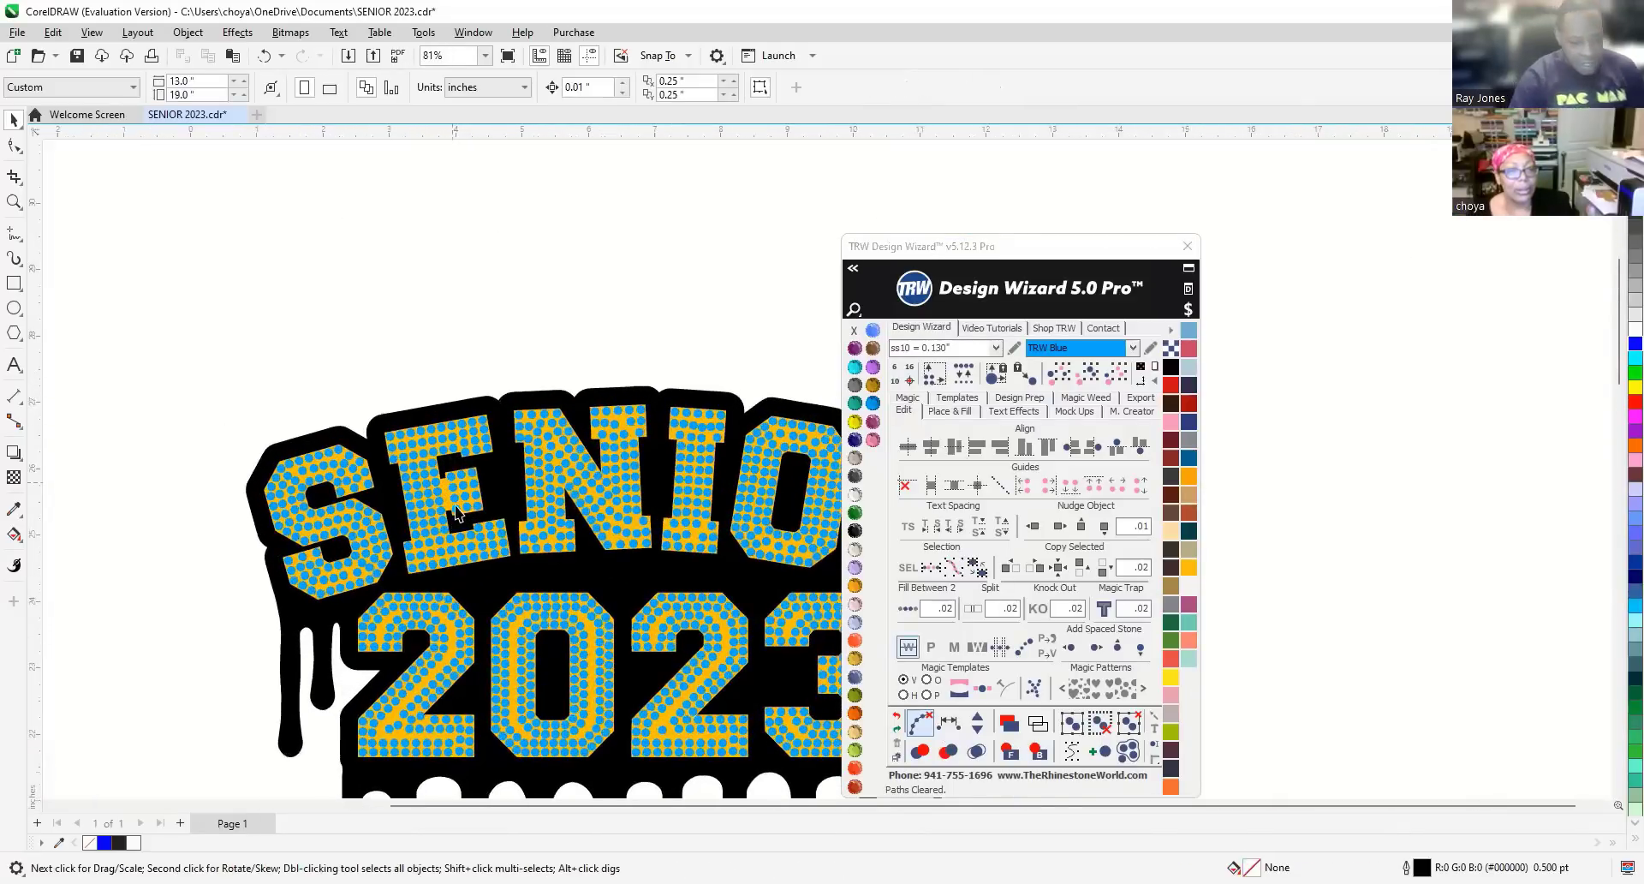
scroll(457, 521, "up", 2)
scroll(542, 469, "up", 3)
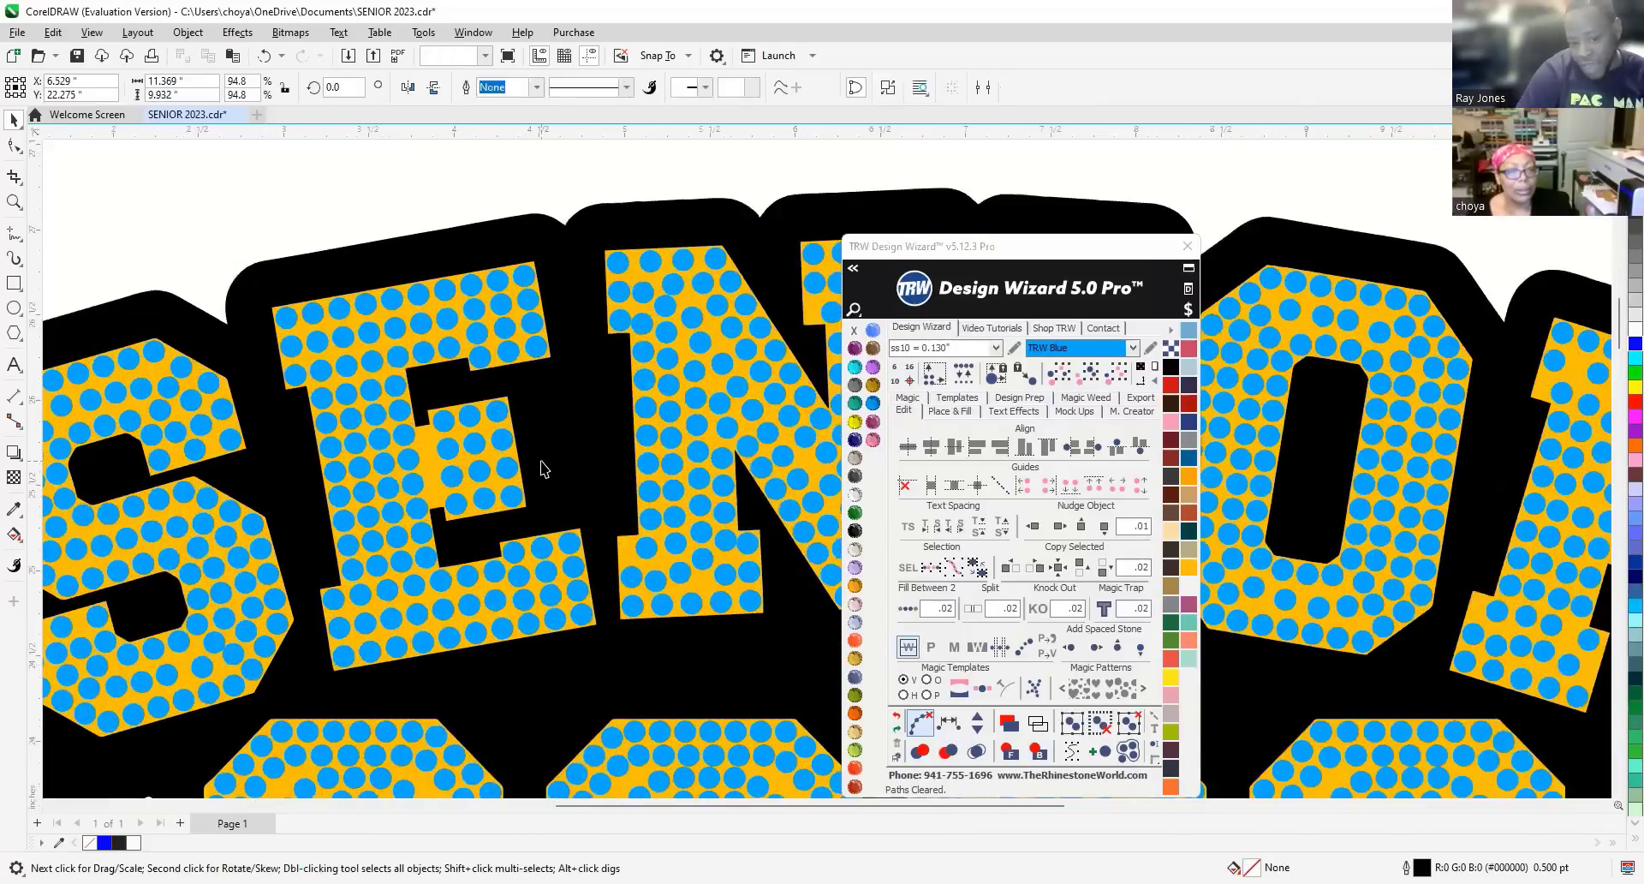
right_click(550, 466)
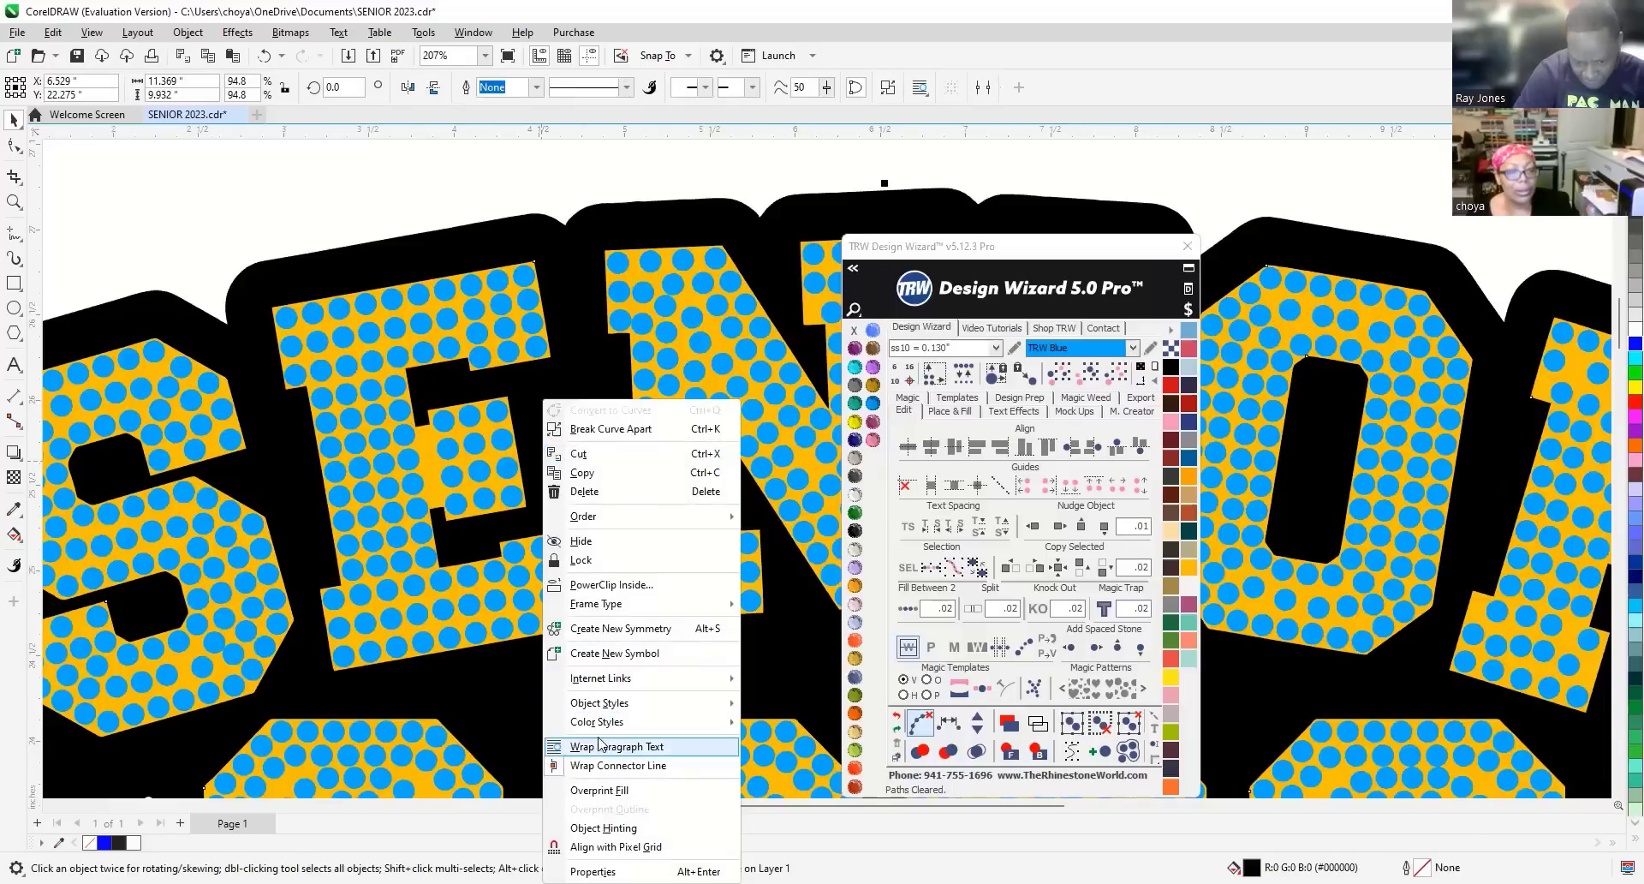
left_click(581, 560)
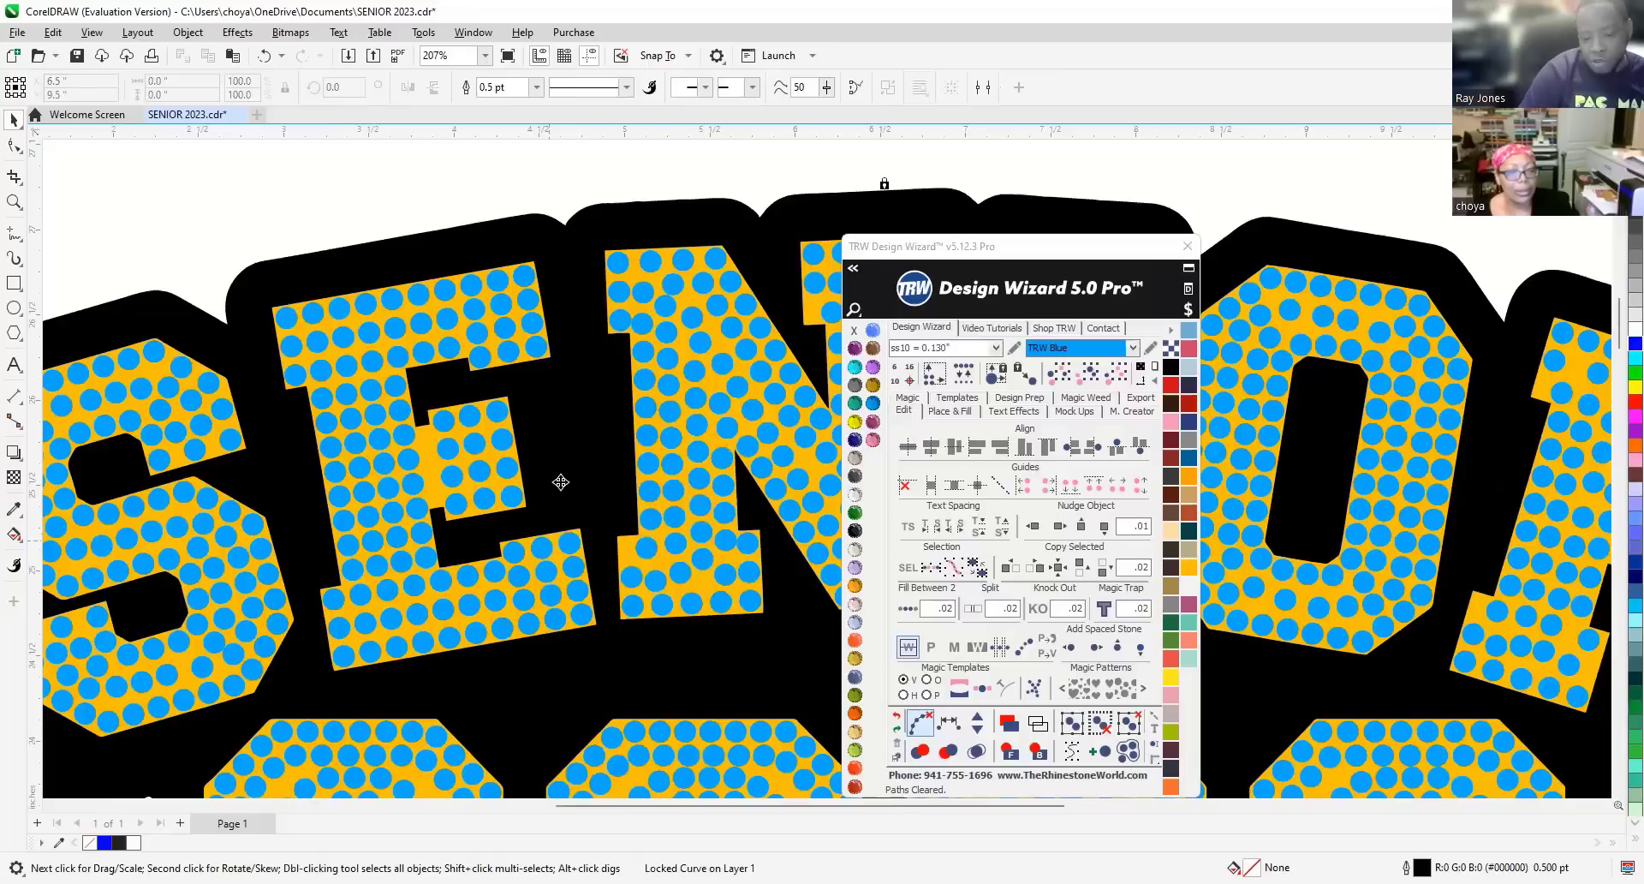
Select the 12 stones in the E's middle arm and nudge them slightly right together.
left_click_drag(604, 514, 430, 393)
scroll(461, 509, "up", 5)
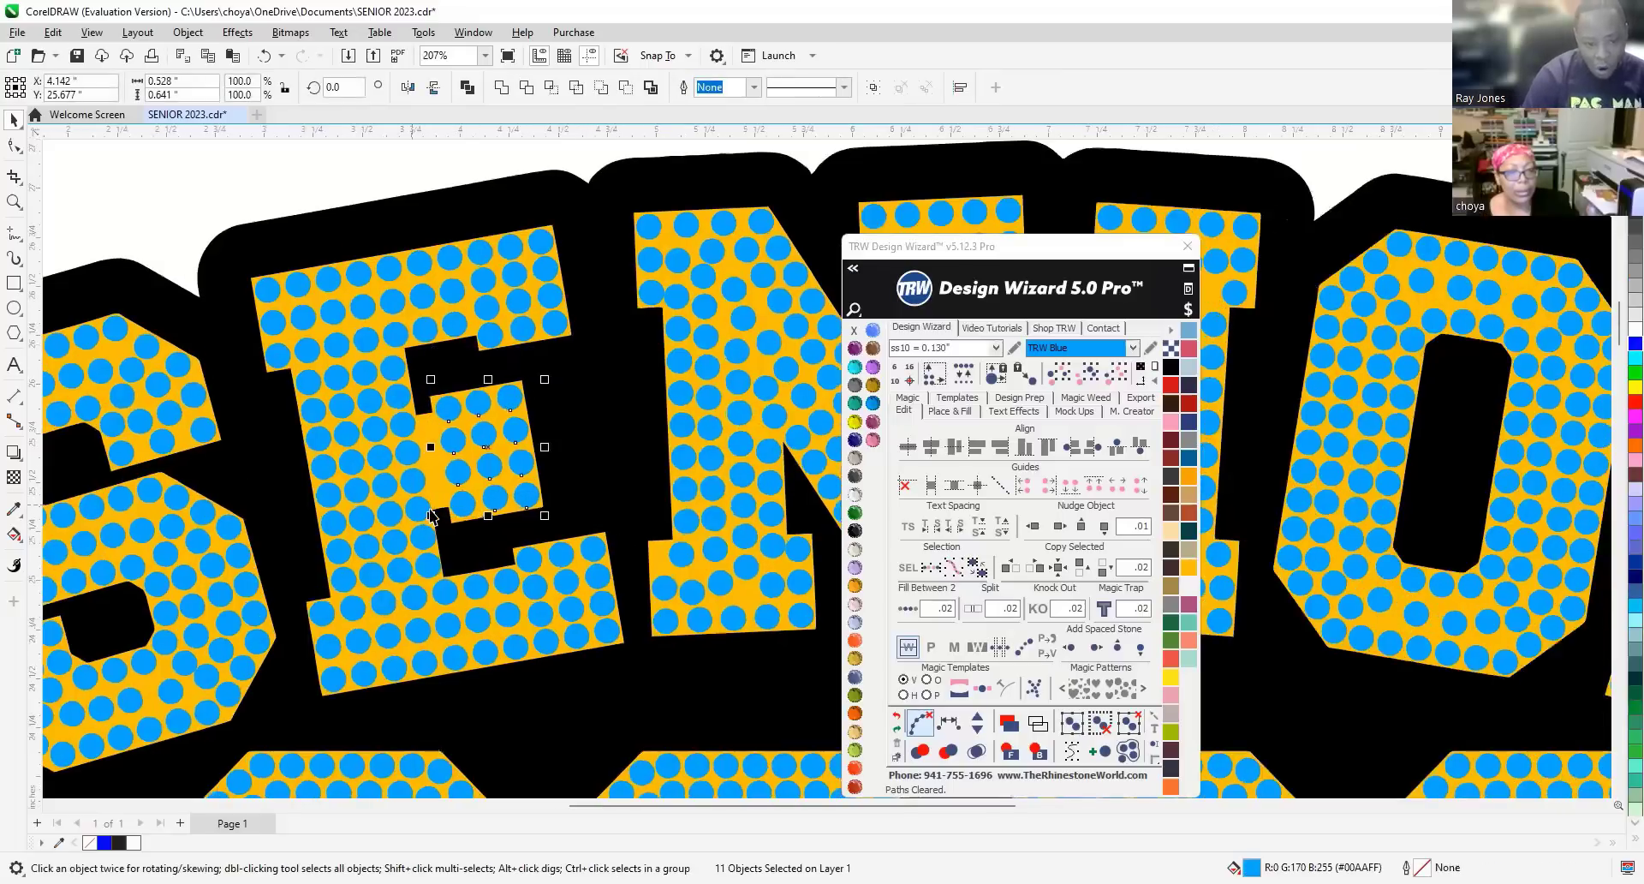
scroll(461, 510, "up", 2)
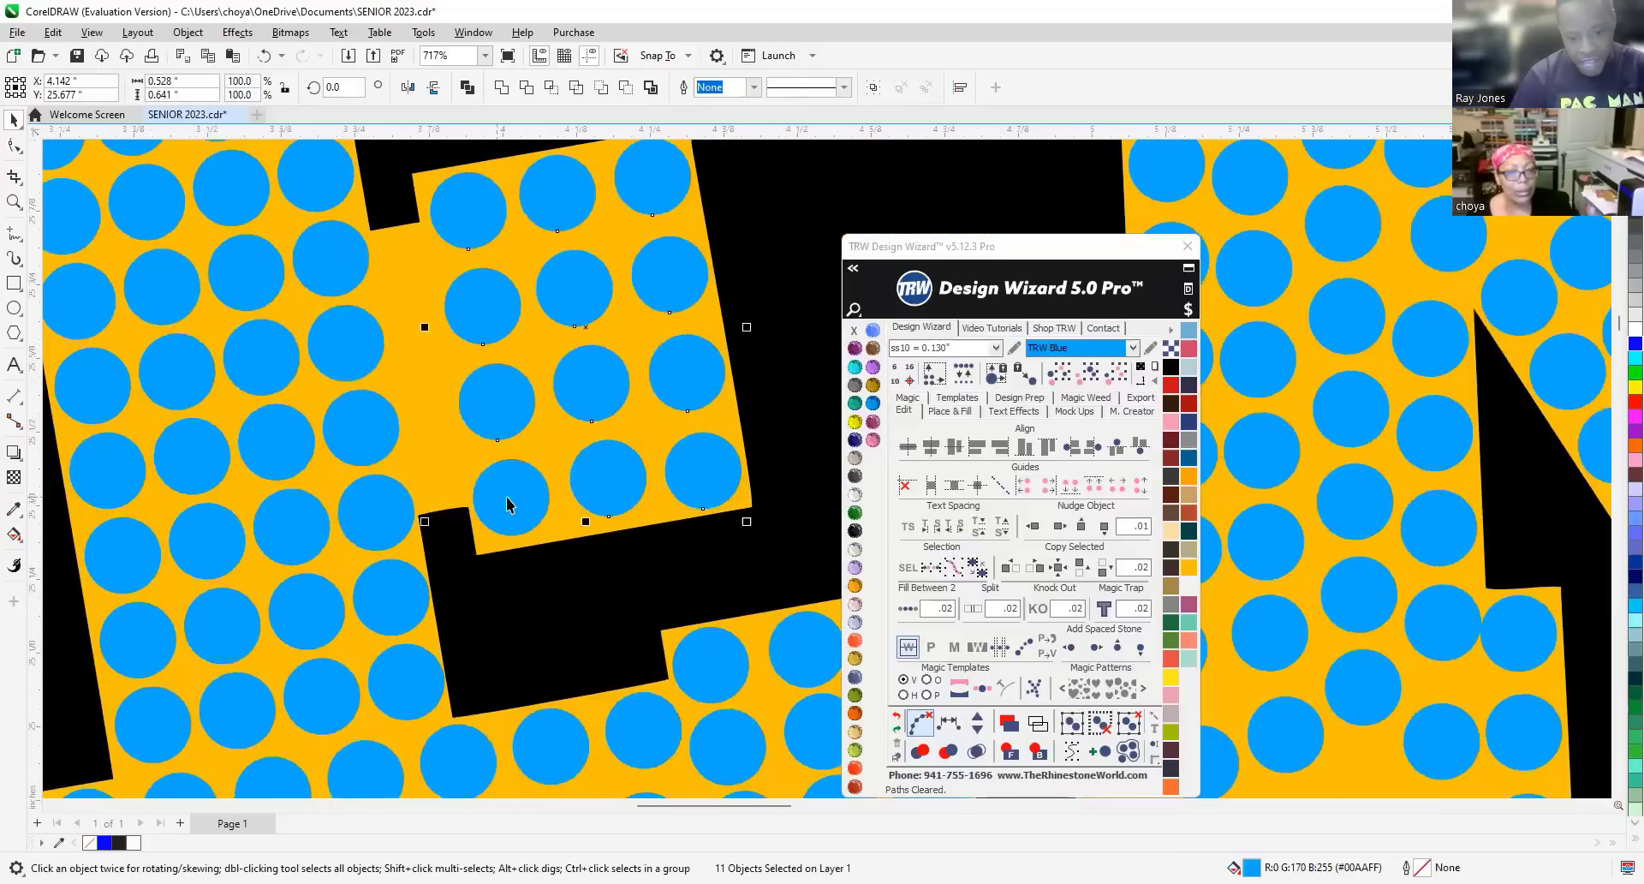
left_click(511, 497, "shift")
left_click(501, 405)
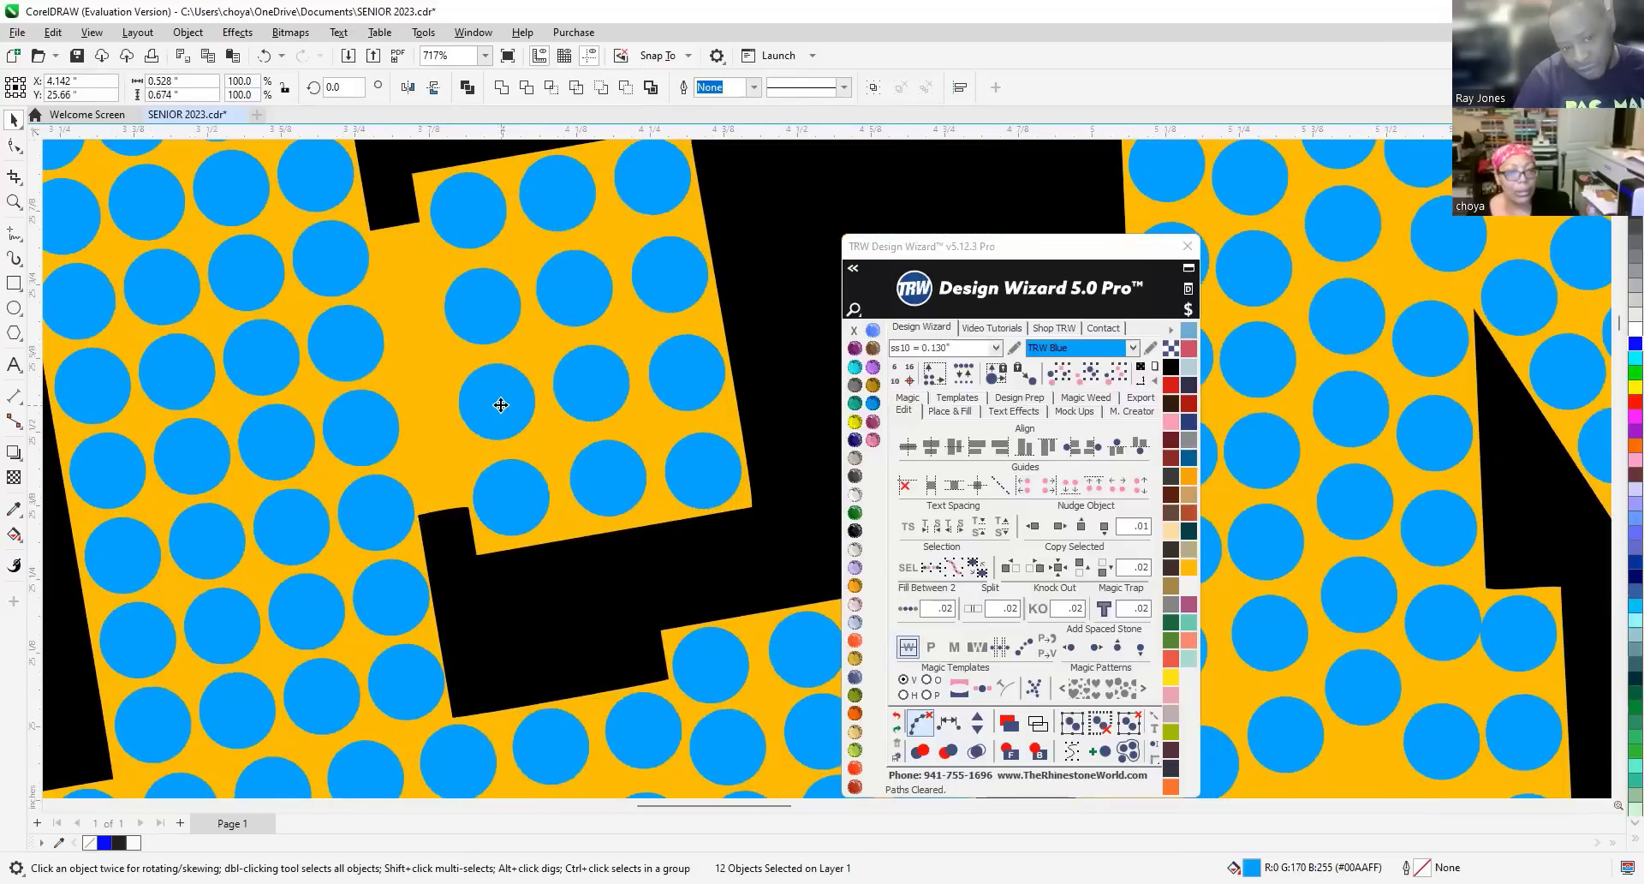
left_click_drag(498, 407, 499, 411)
scroll(506, 471, "down", 1)
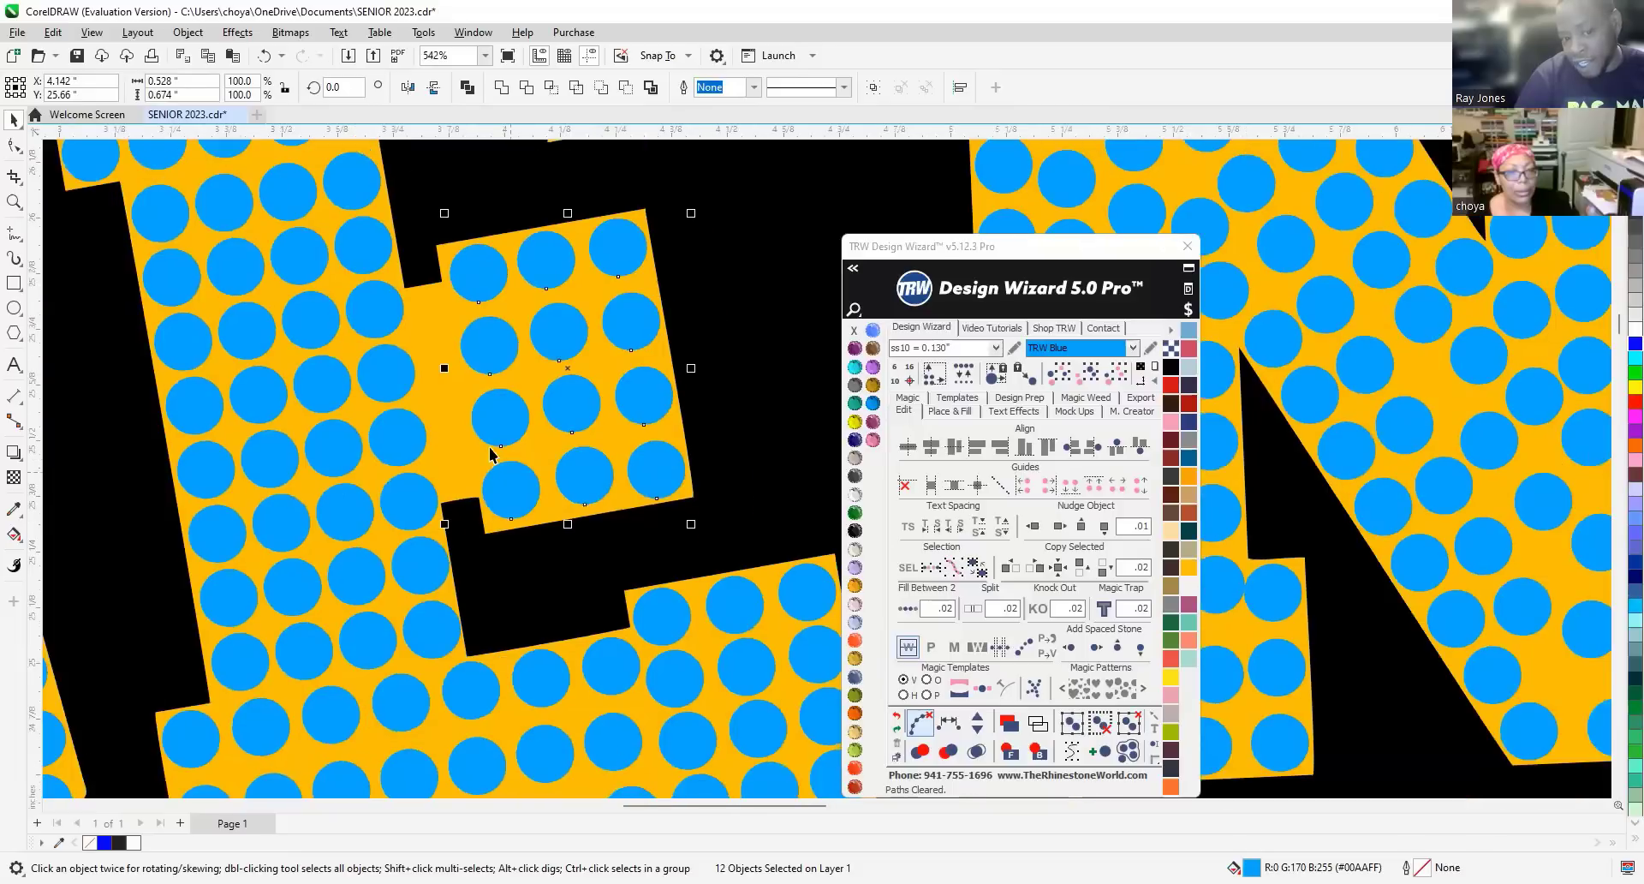
scroll(621, 326, "up", 4)
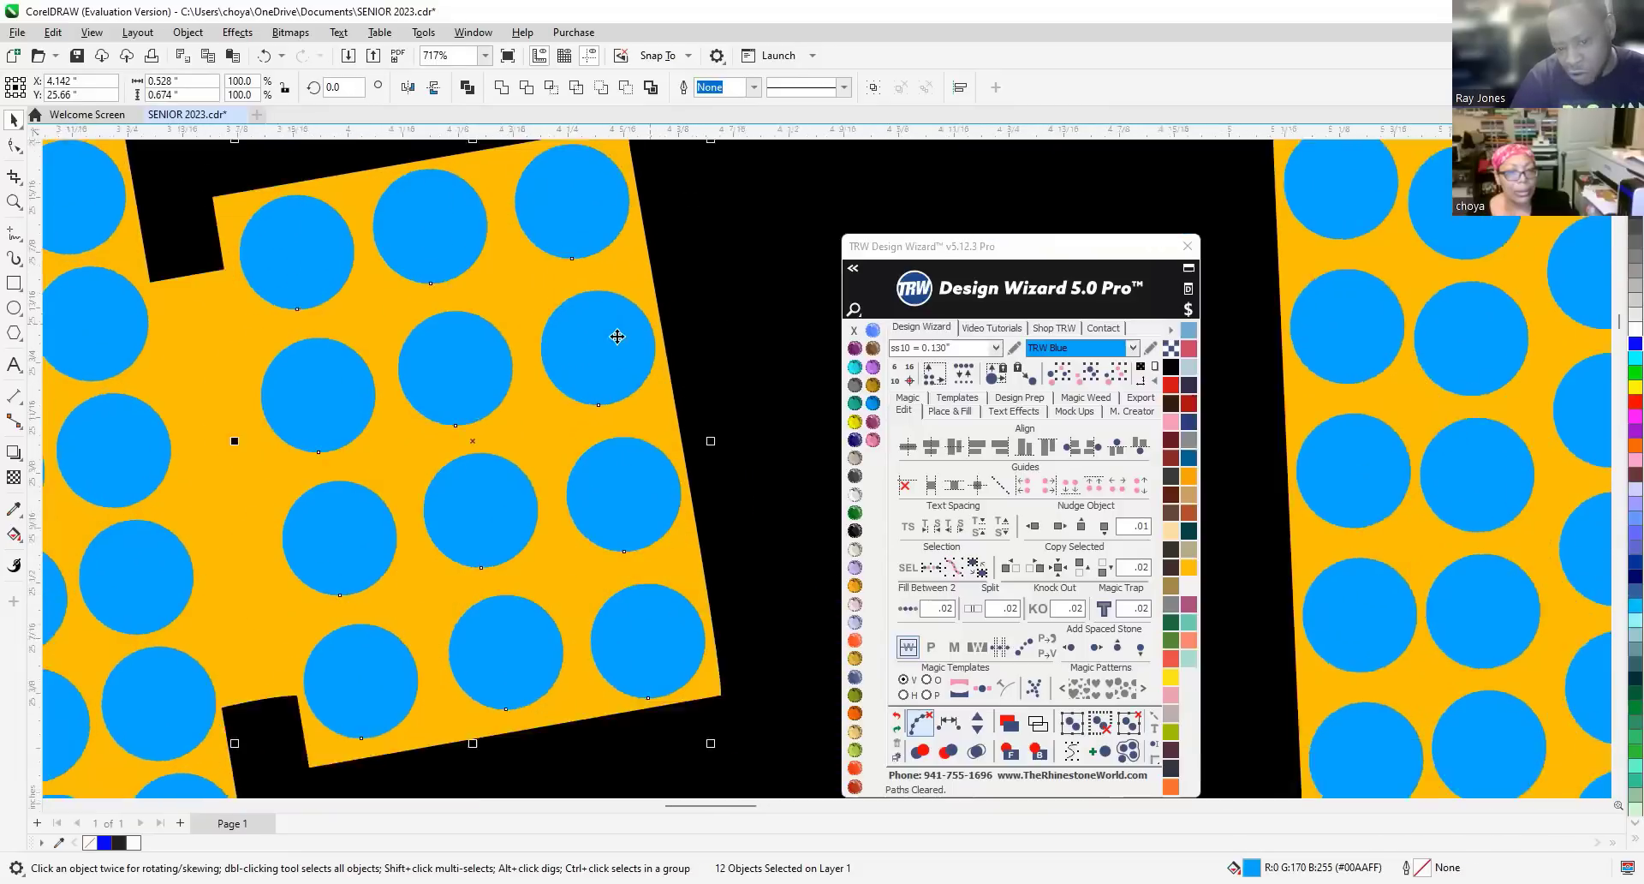
scroll(608, 359, "up", 1)
left_click_drag(608, 361, 623, 363)
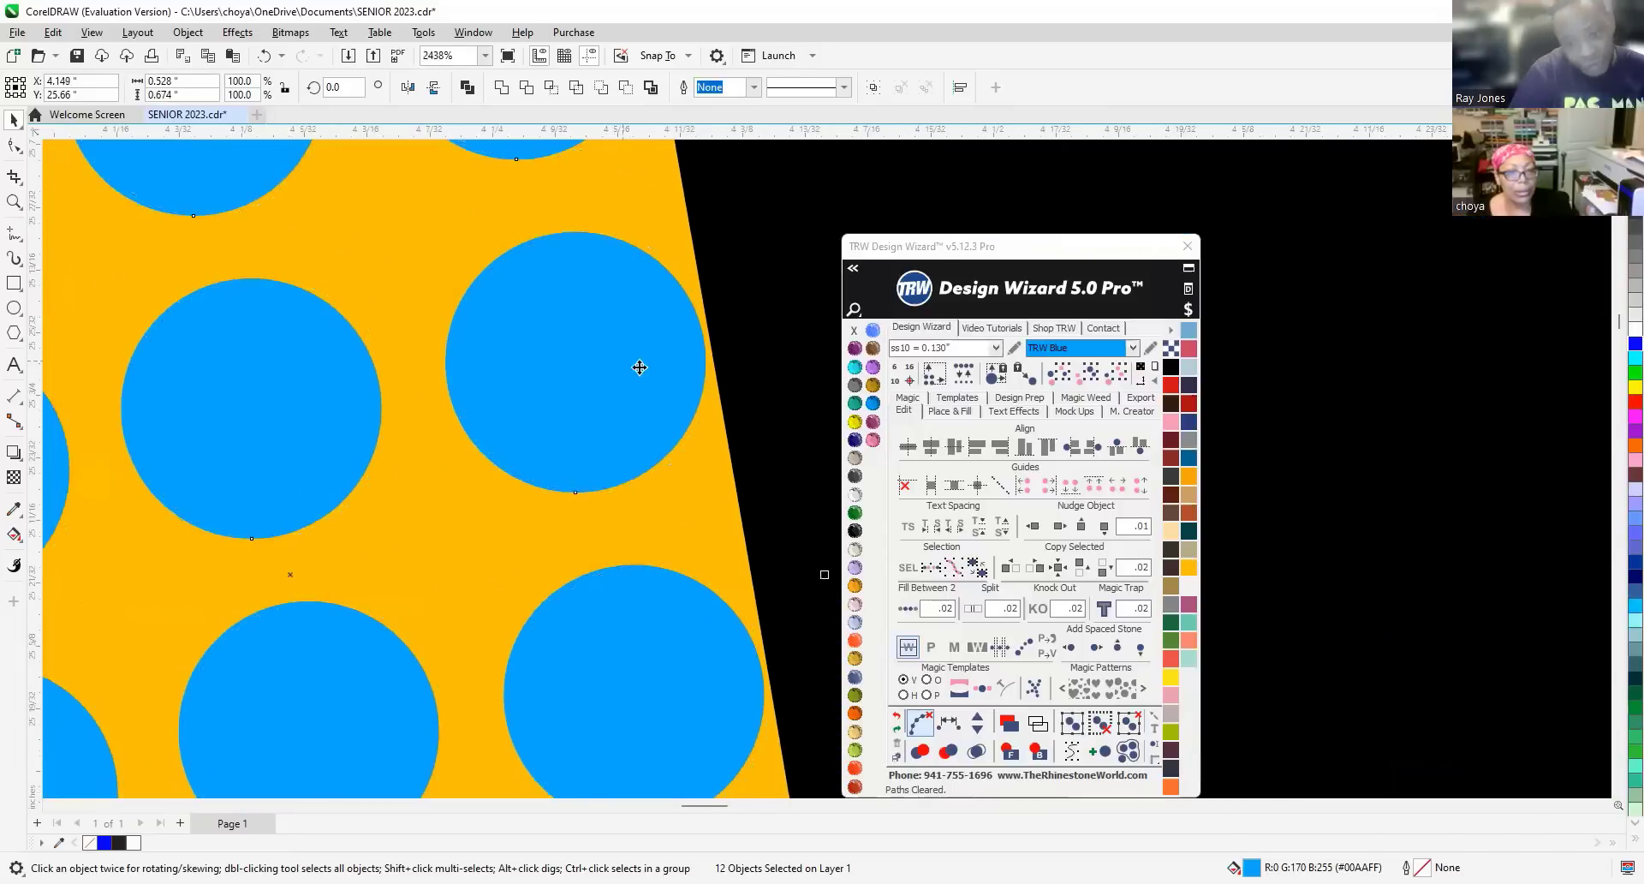
scroll(640, 367, "down", 5)
key("Escape")
scroll(481, 394, "up", 1)
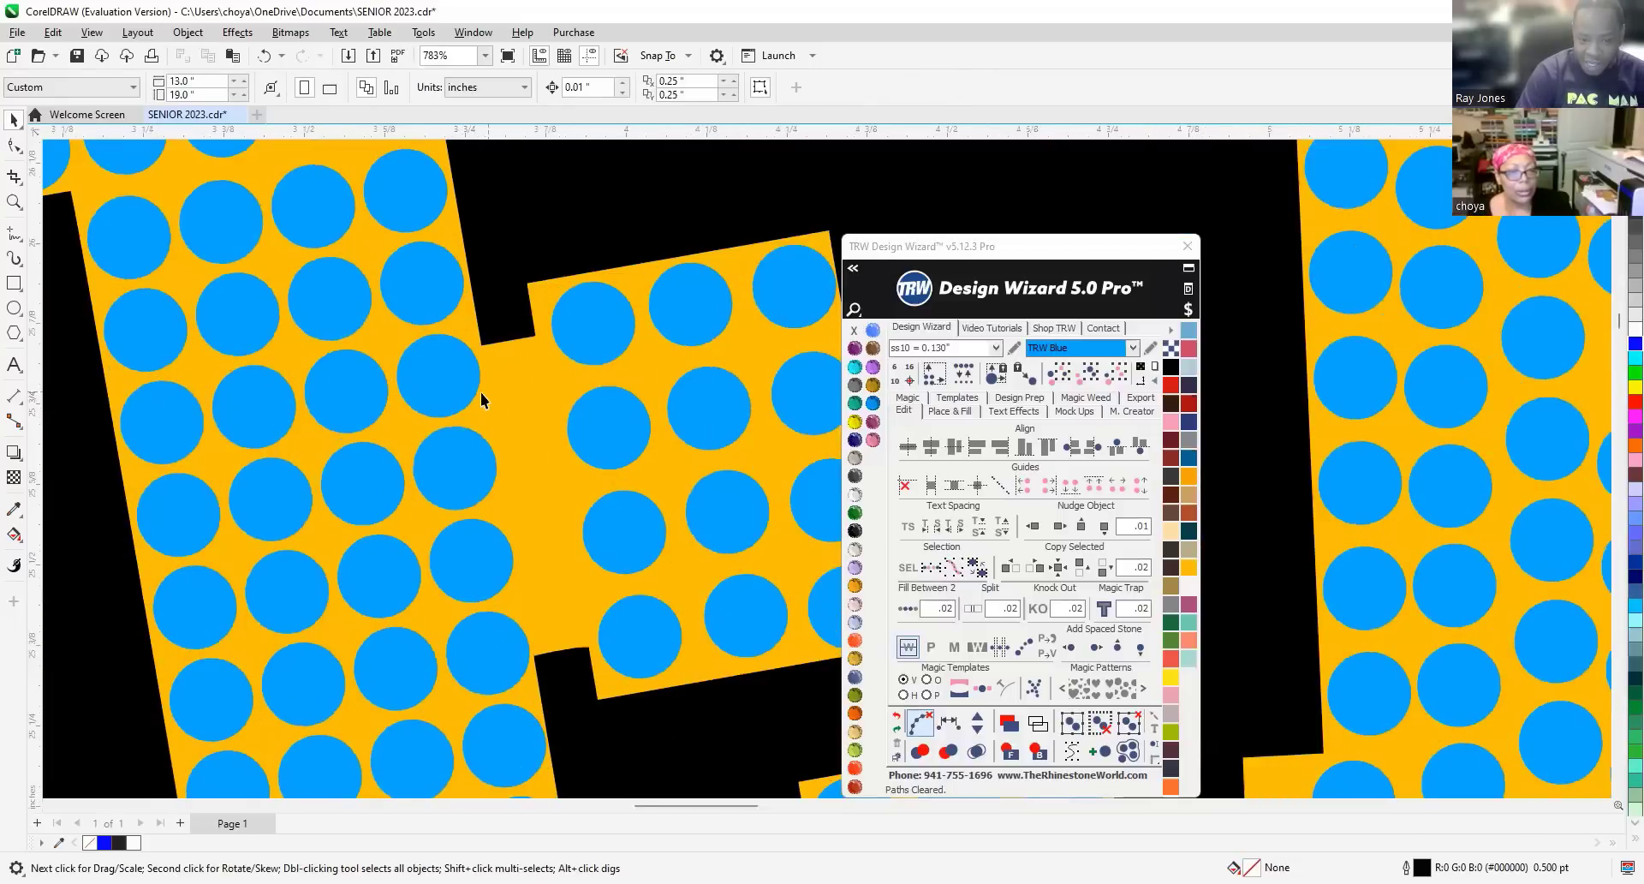
scroll(488, 399, "up", 1)
Bring the hidden stone to the front and move it down into the bare inner-corner gap.
left_click(522, 399)
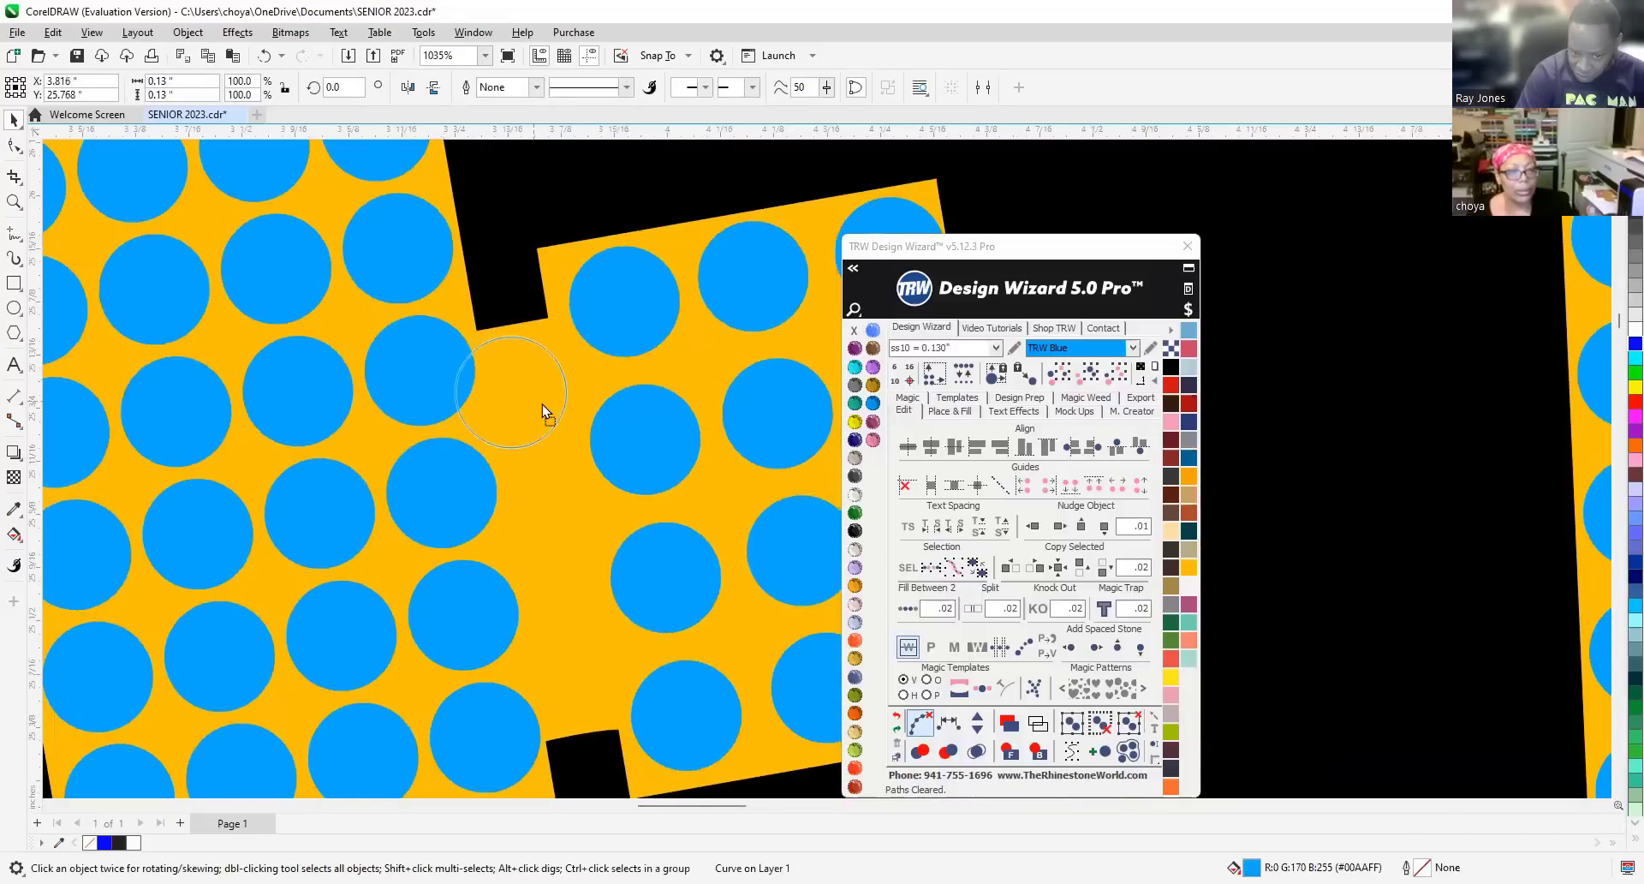
left_click_drag(573, 408, 567, 408)
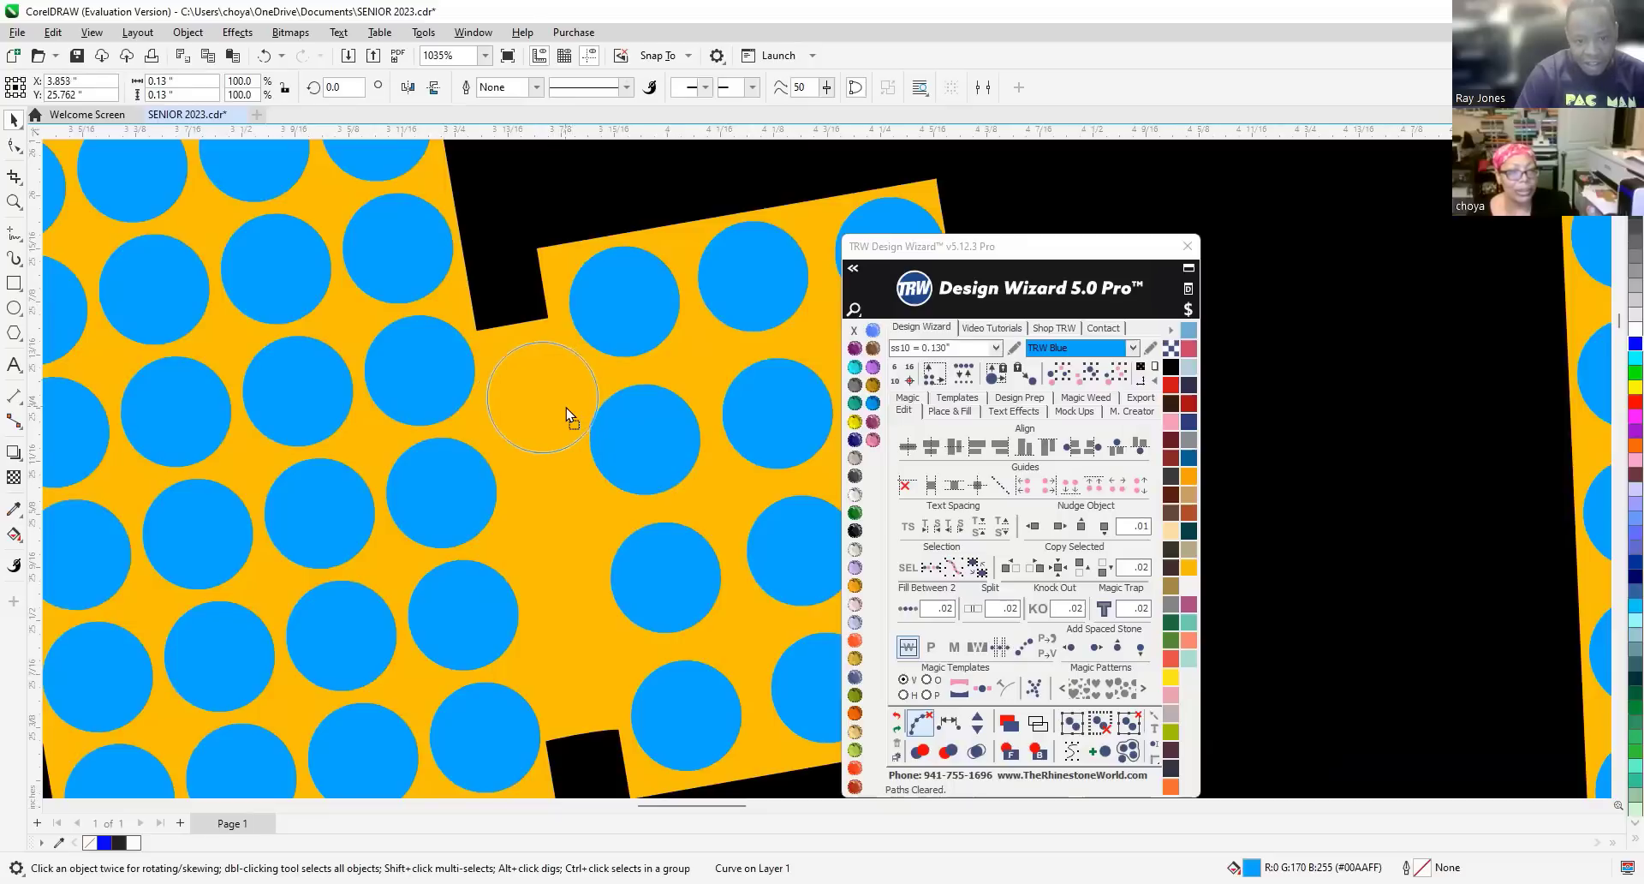
key("shift+Page_Up")
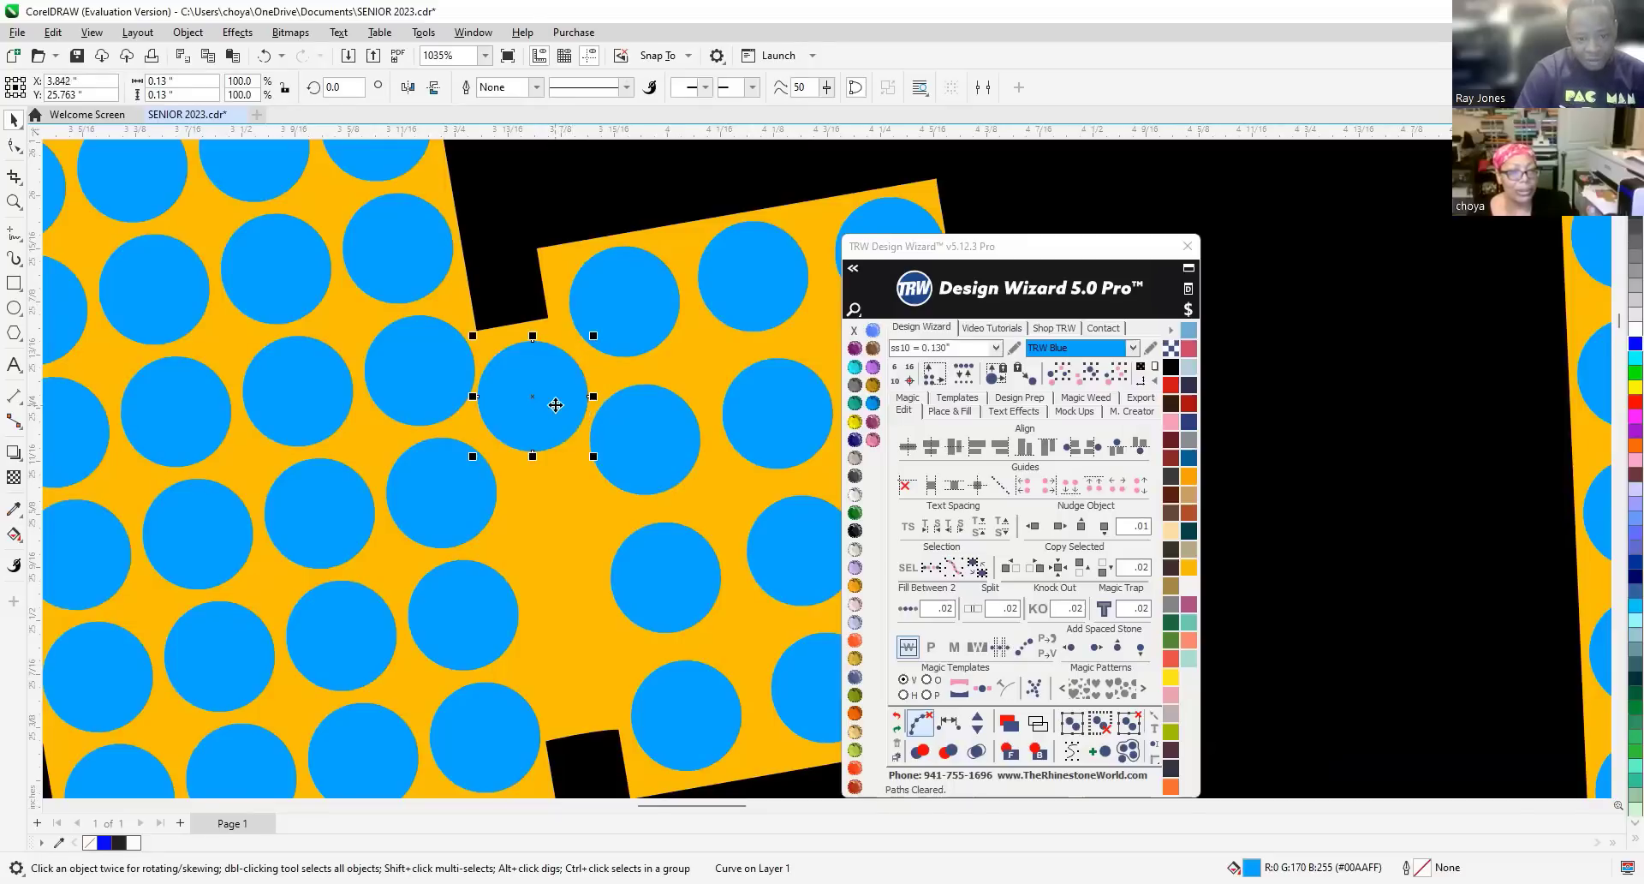
left_click_drag(554, 415, 574, 534)
scroll(527, 467, "down", 1)
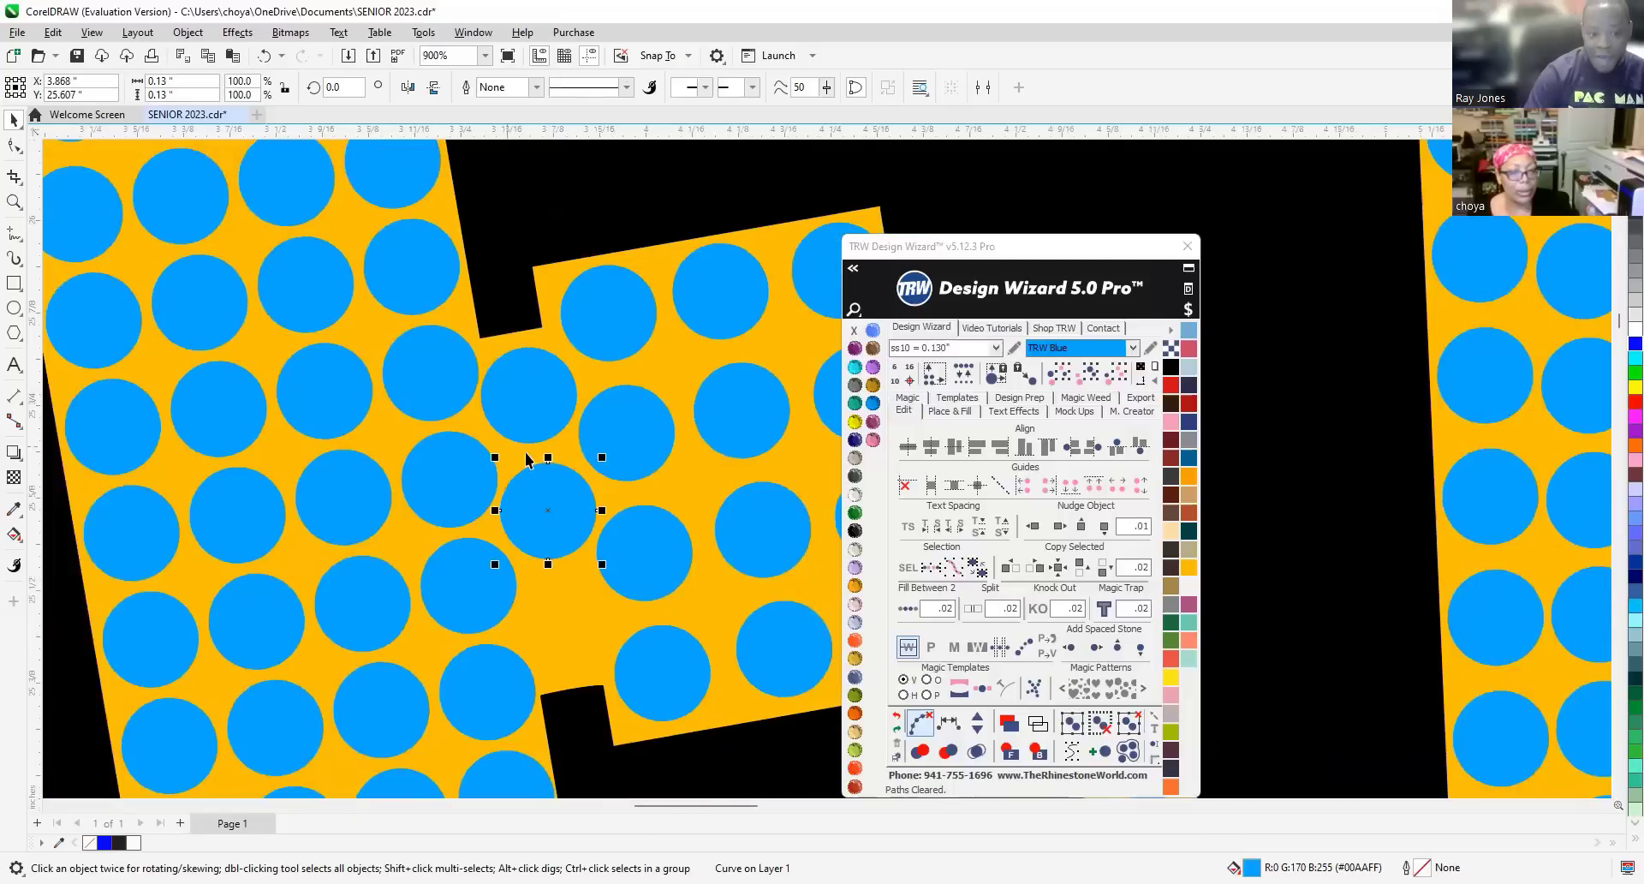
scroll(548, 634, "up", 1)
scroll(549, 600, "up", 5)
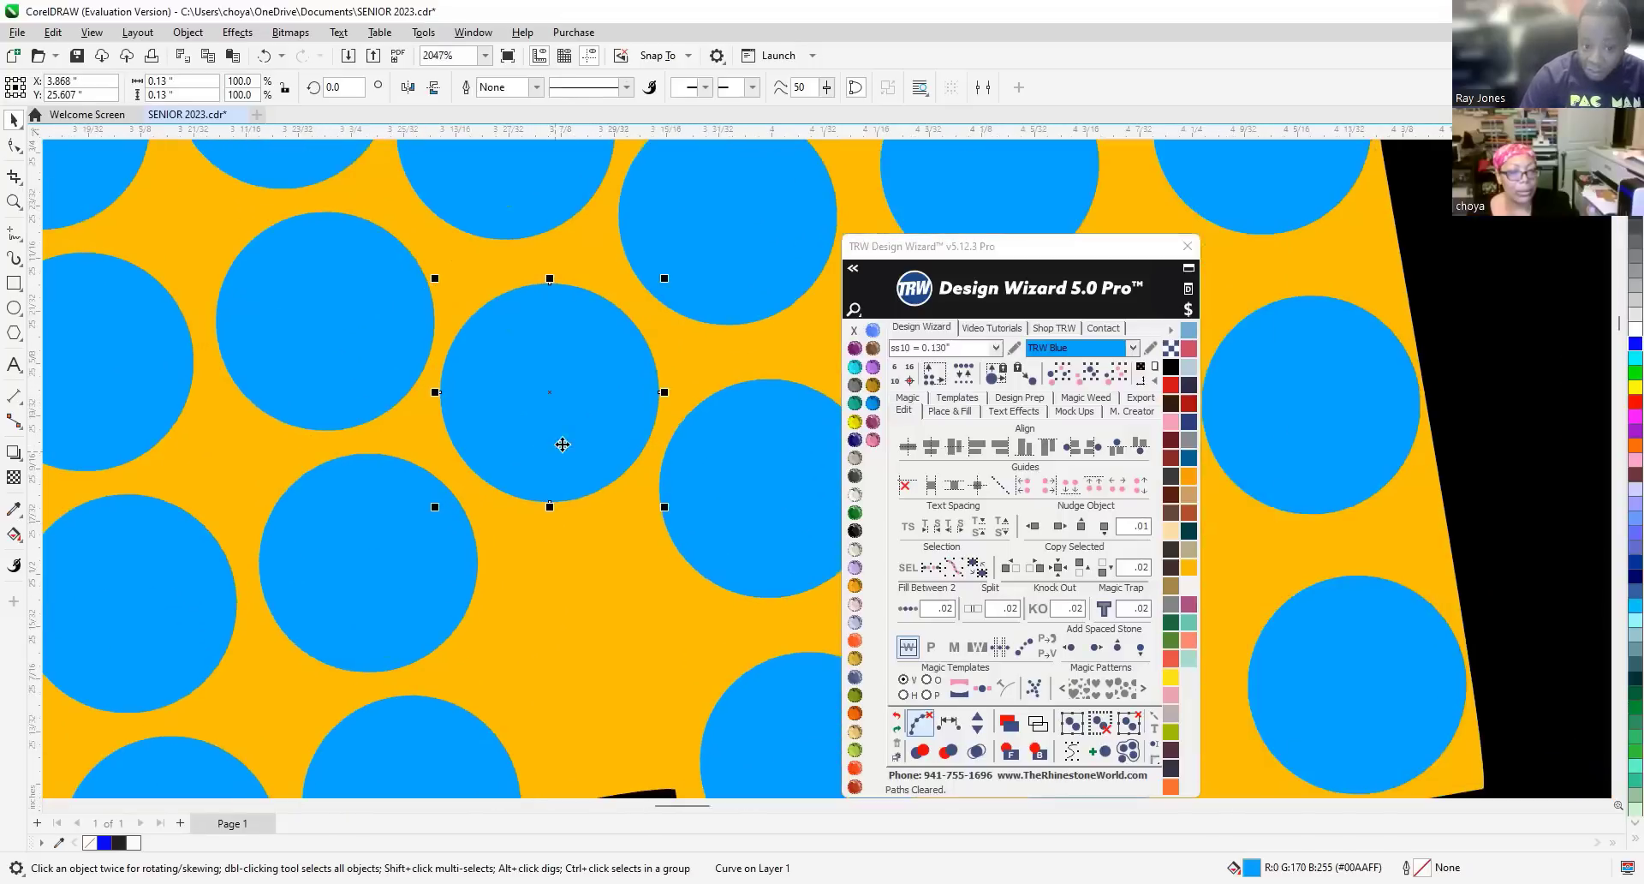
scroll(523, 374, "down", 1)
left_click_drag(540, 356, 572, 543)
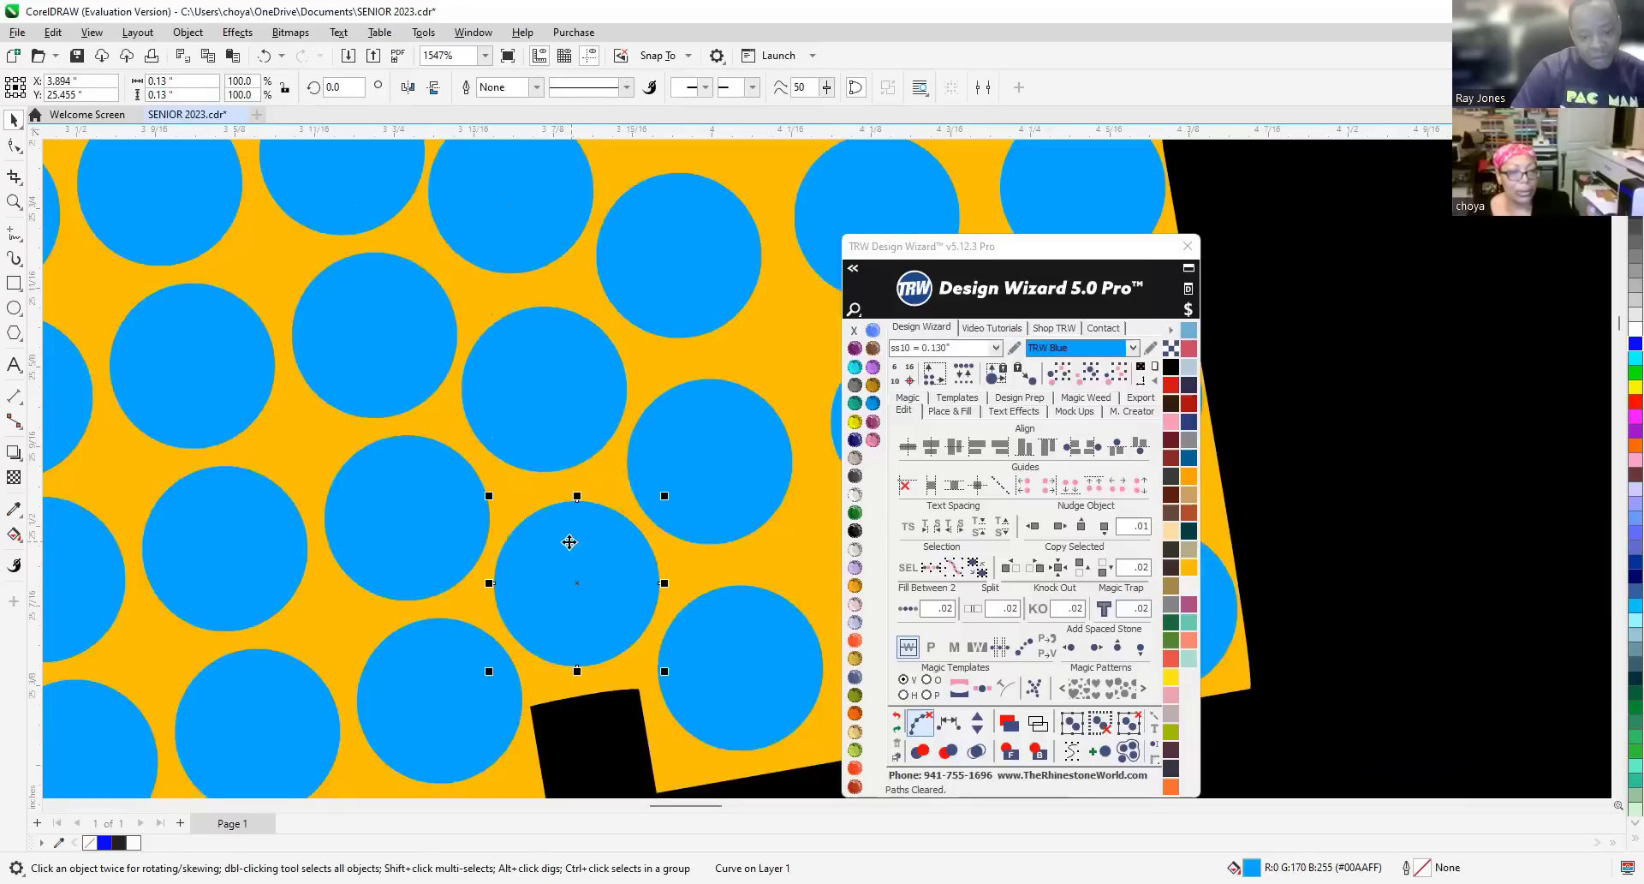
scroll(514, 548, "down", 5)
scroll(393, 511, "down", 10)
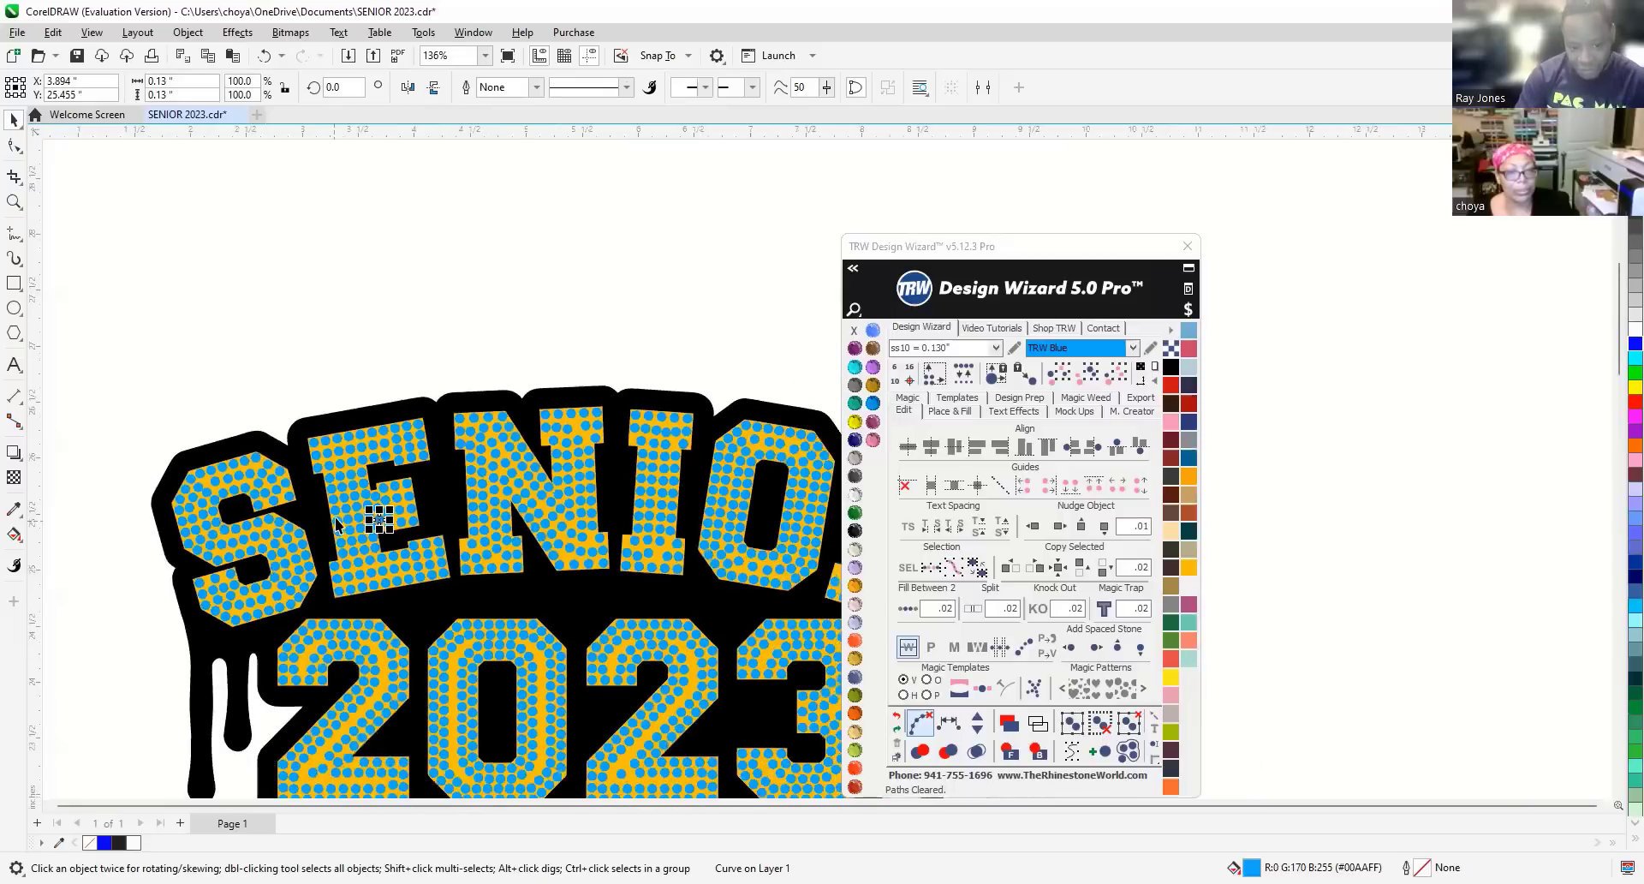
Shift four stones in the R's lower leg to even out their spacing.
left_click(433, 334)
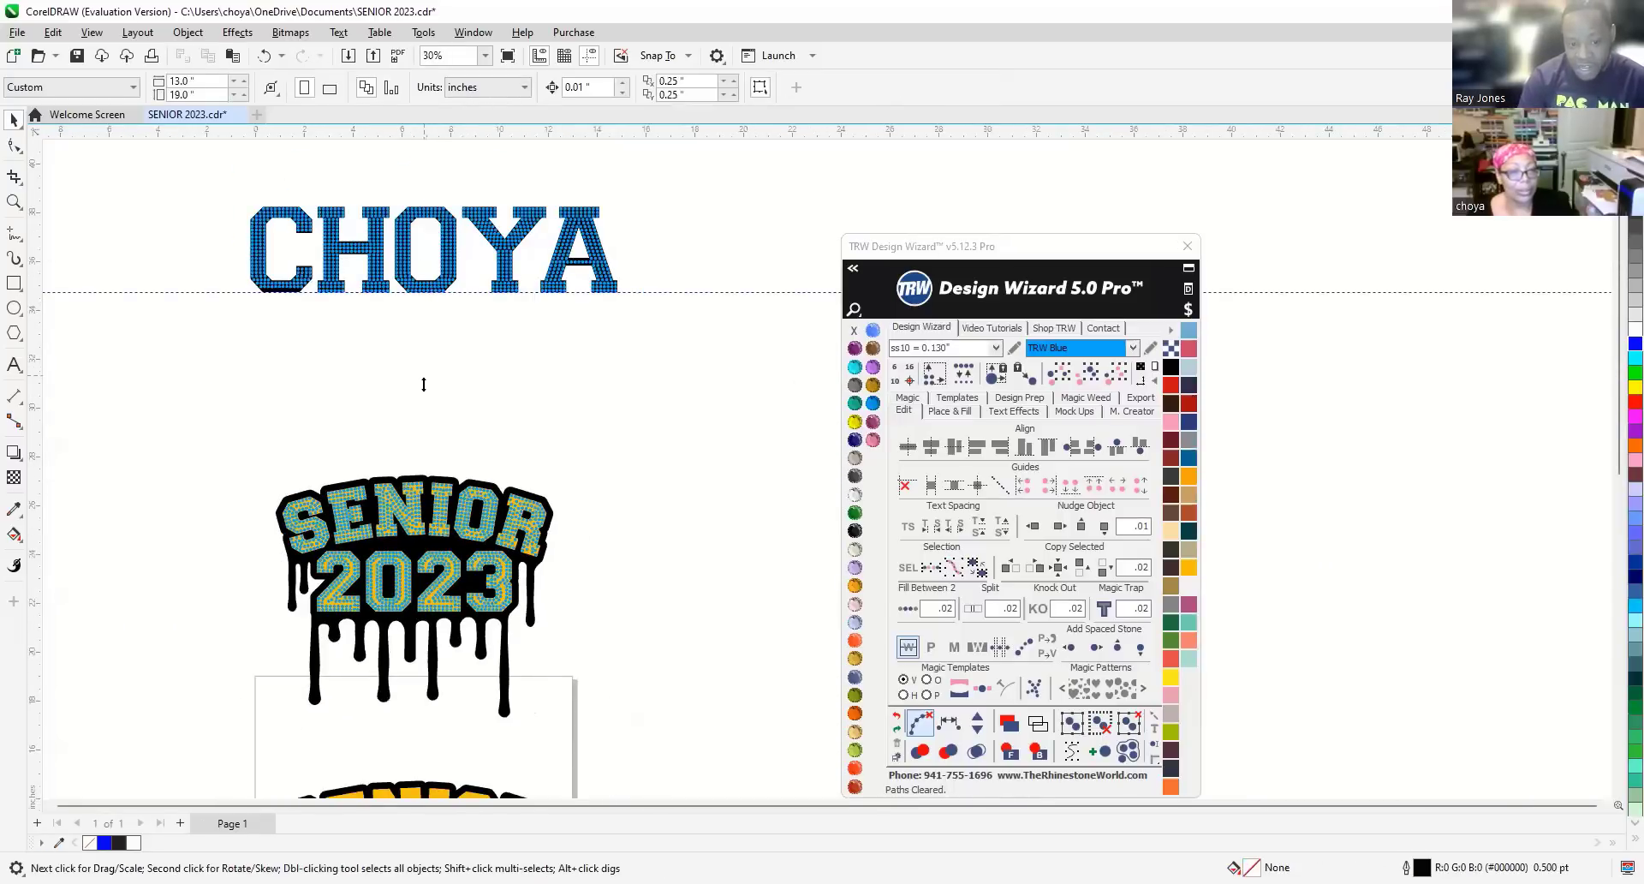
scroll(391, 528, "up", 2)
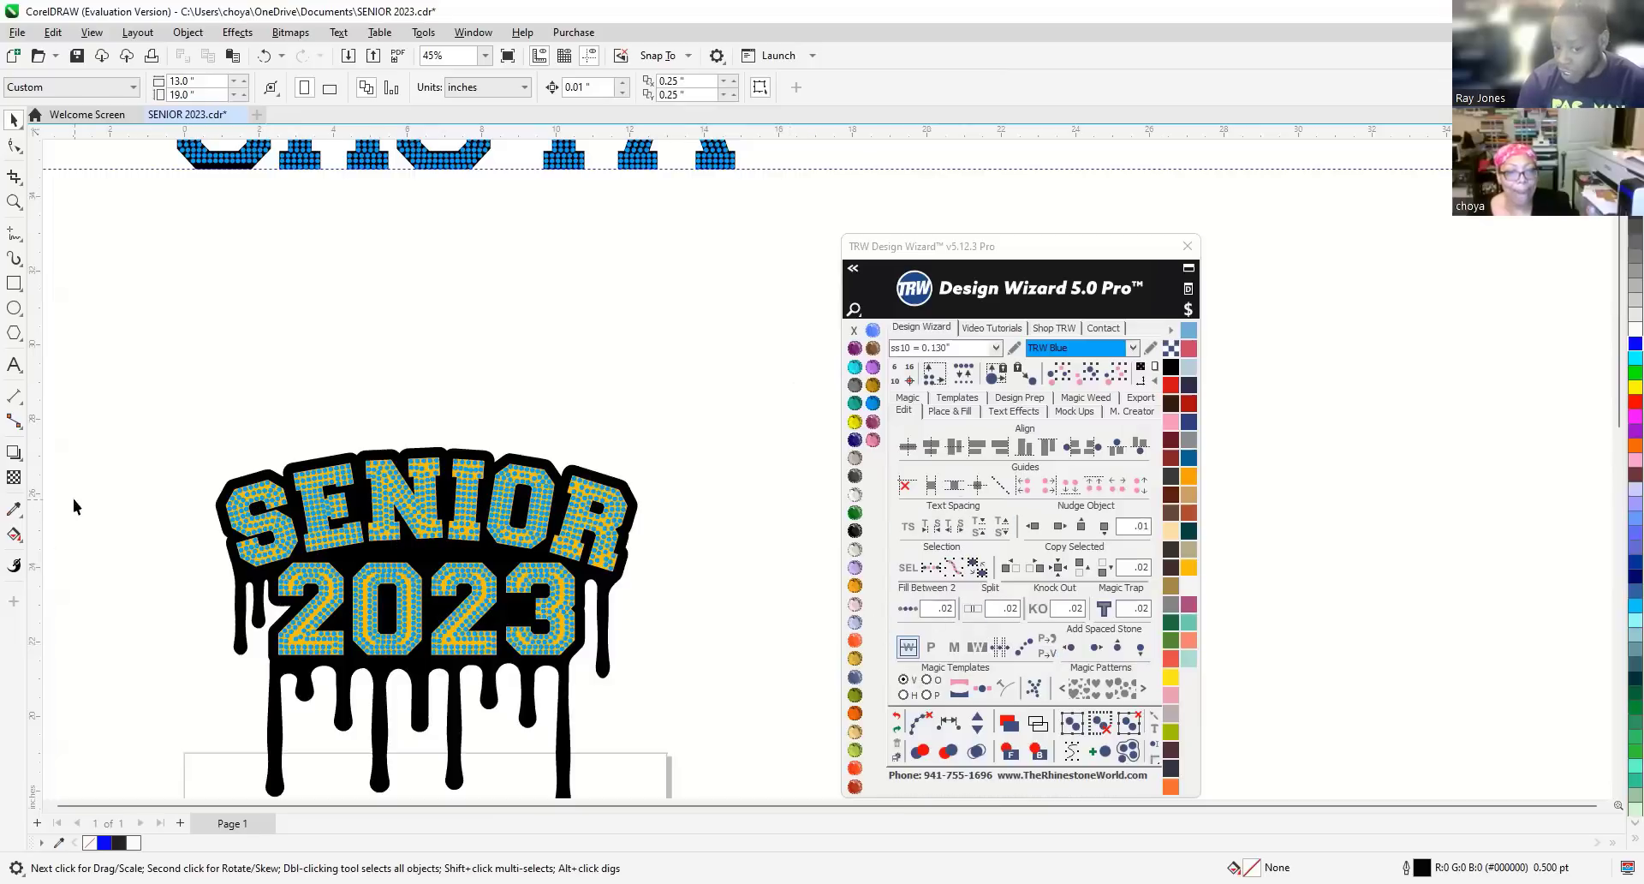
scroll(574, 502, "up", 5)
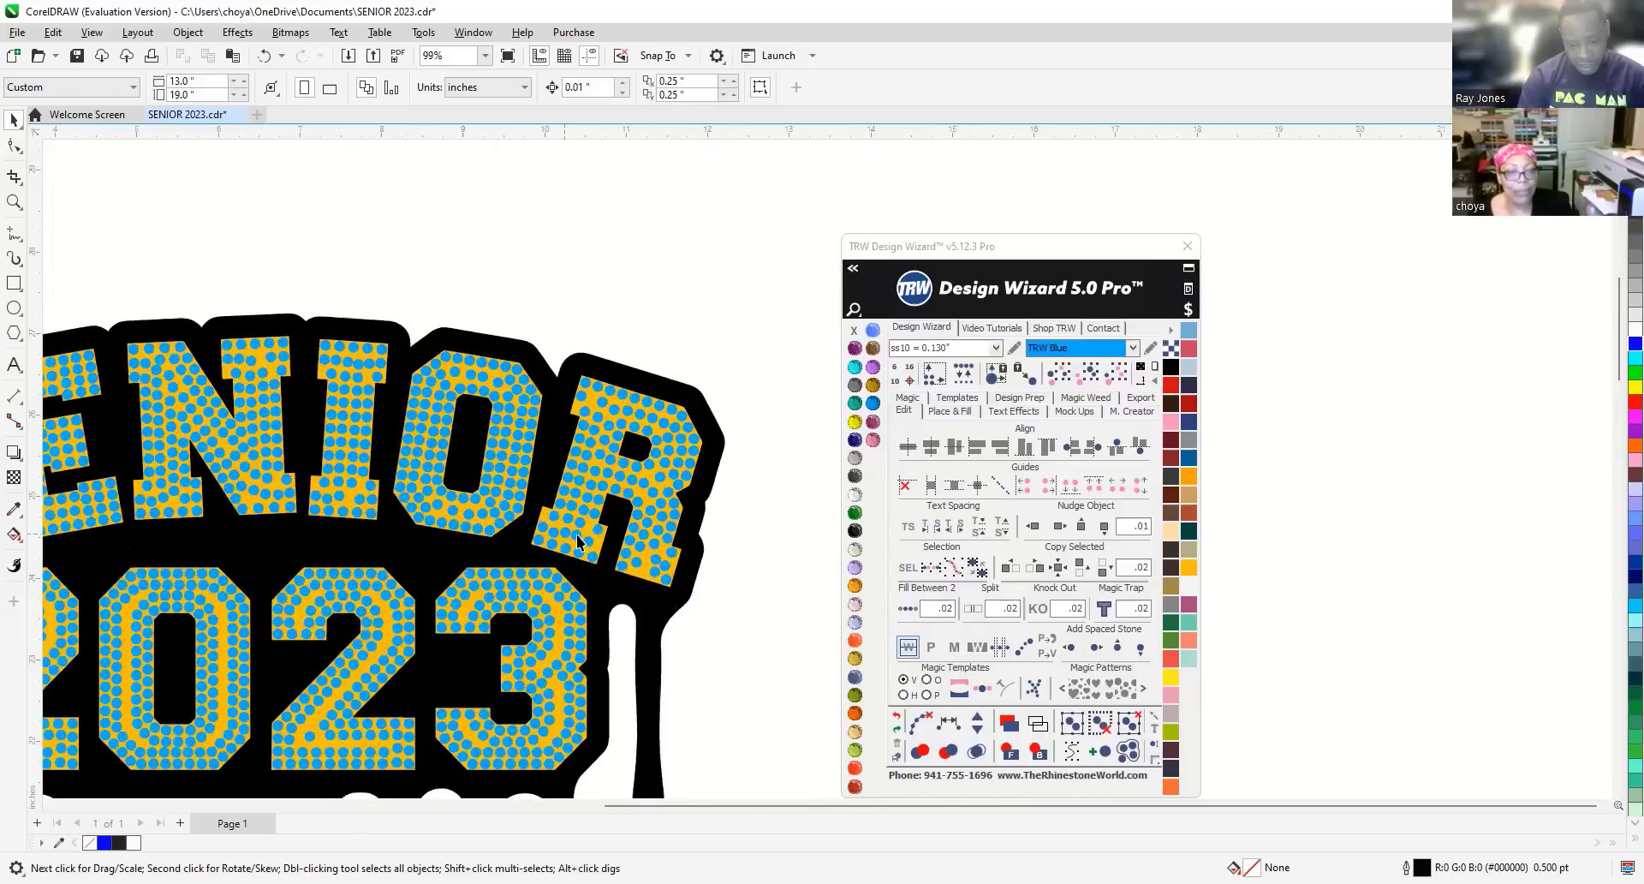
scroll(617, 562, "up", 2)
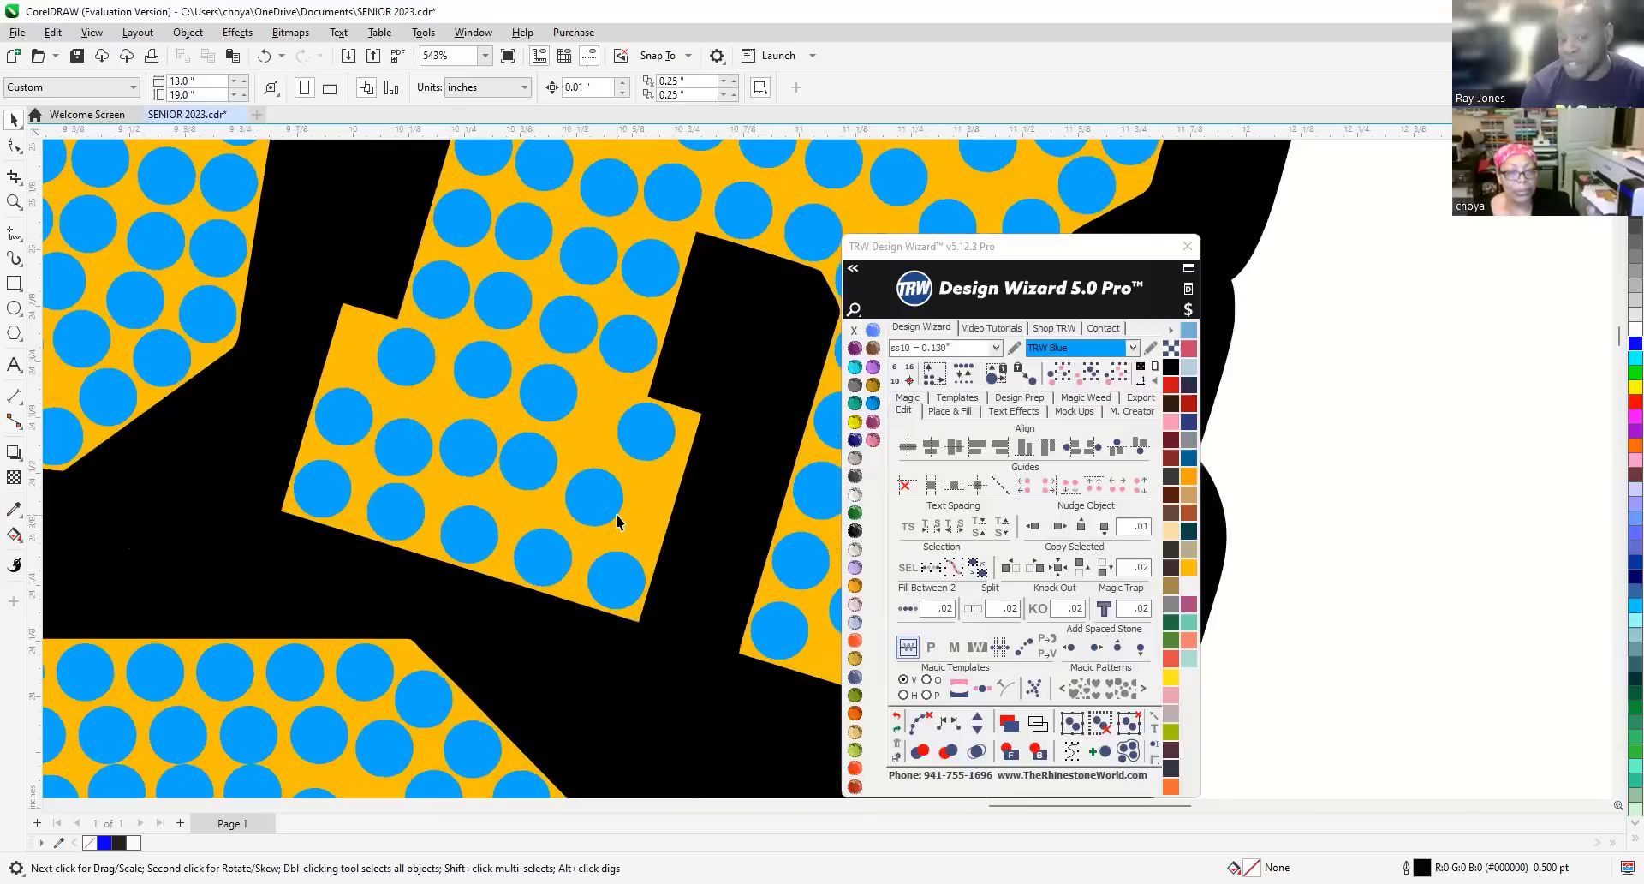
scroll(366, 341, "up", 2)
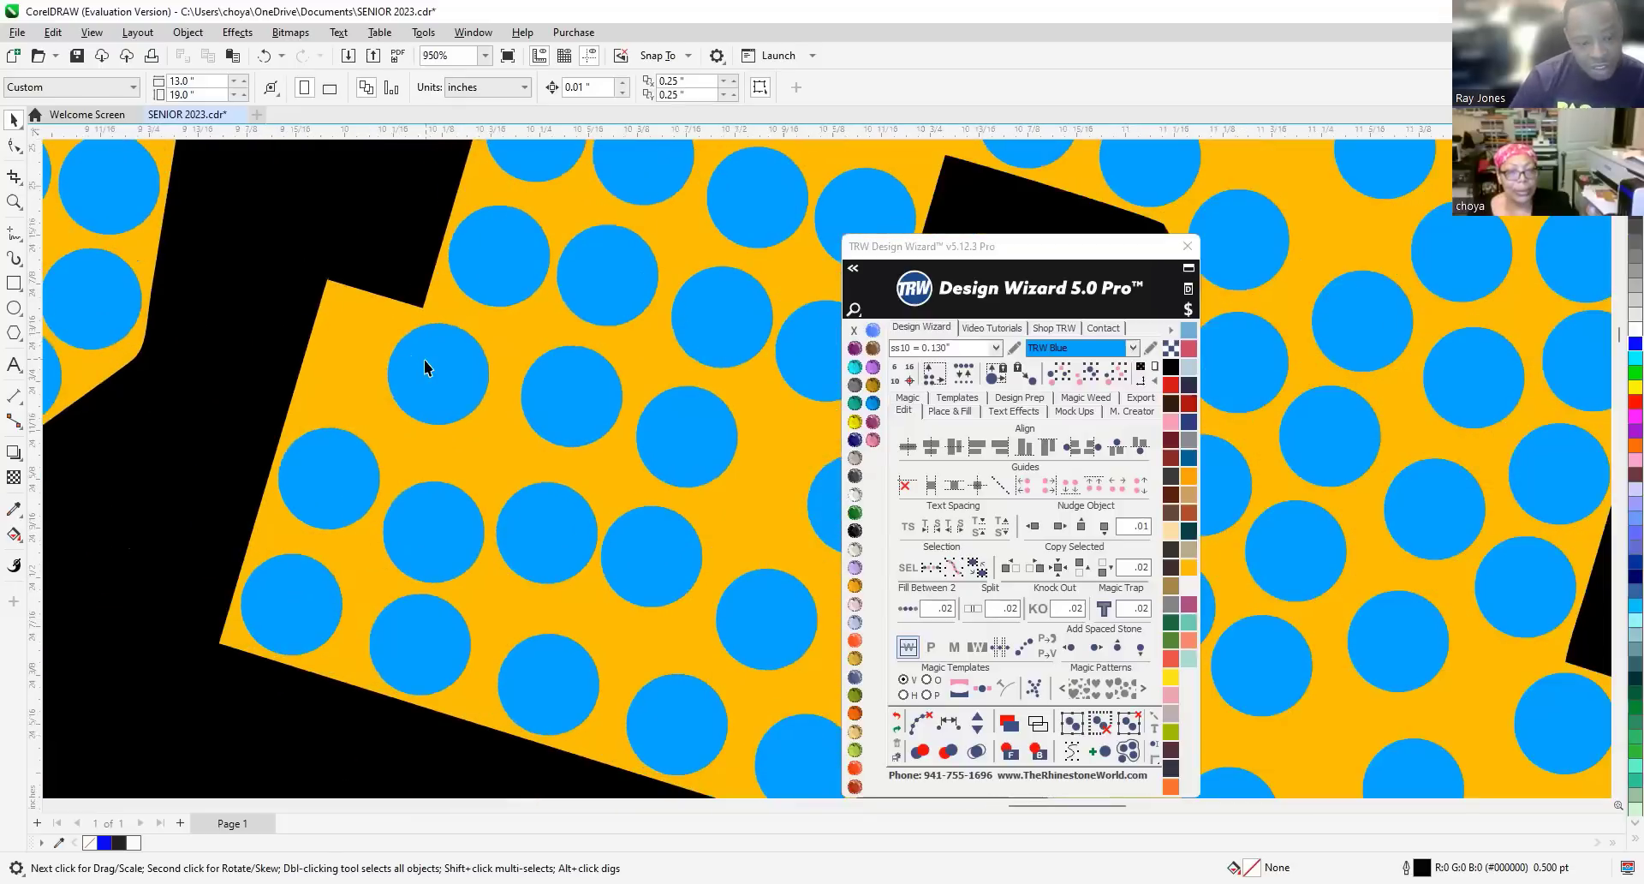
left_click_drag(430, 370, 362, 353)
left_click_drag(572, 402, 475, 387)
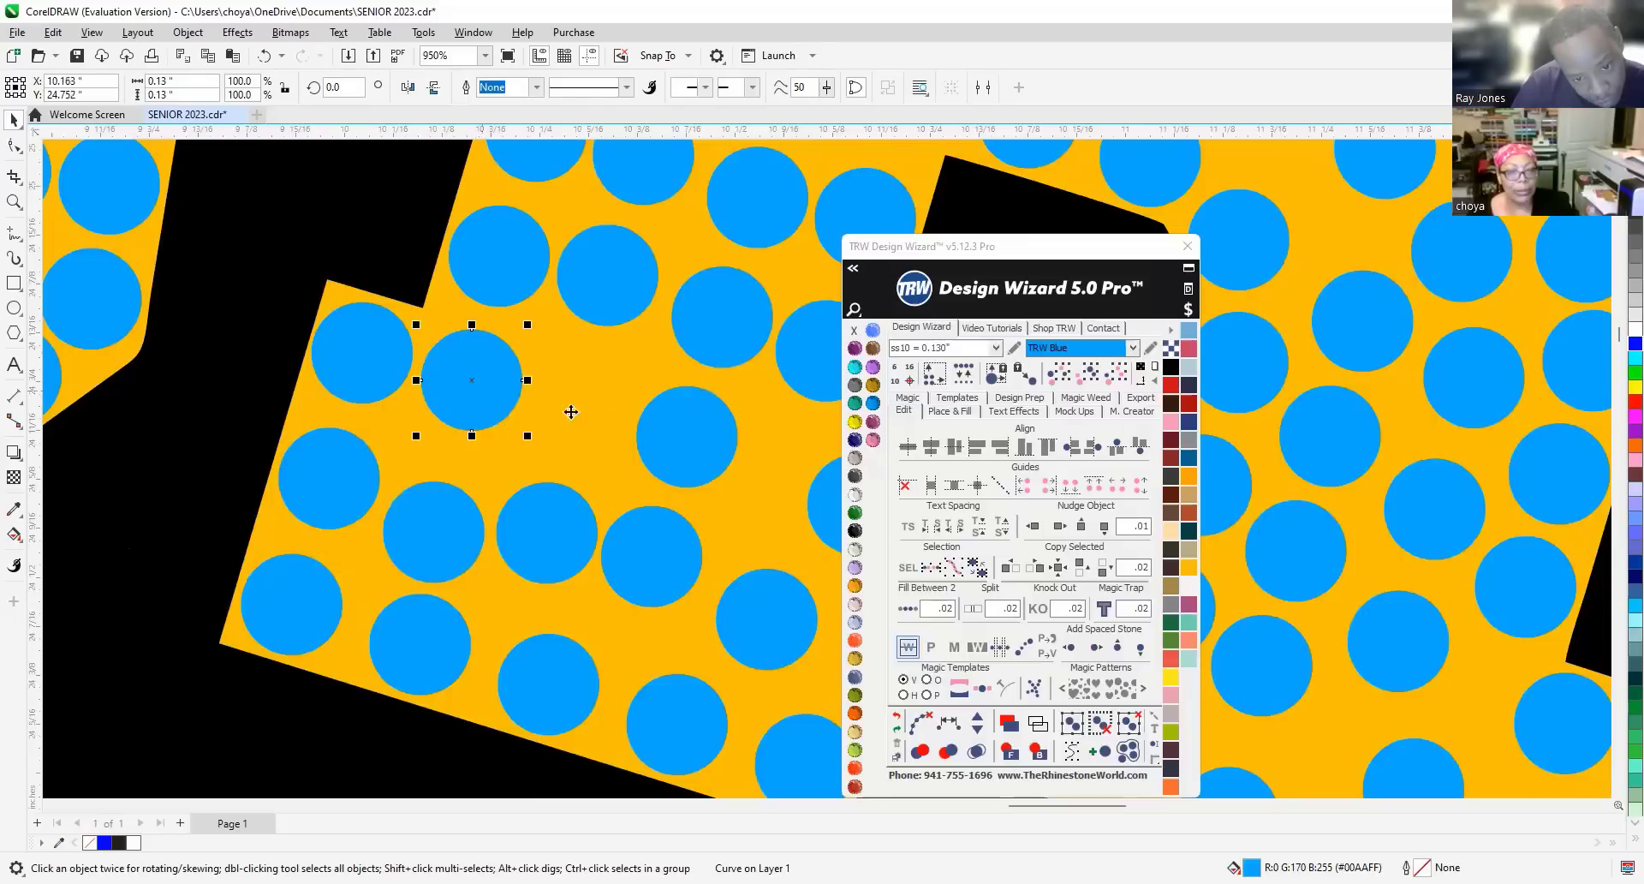
left_click_drag(669, 437, 589, 415)
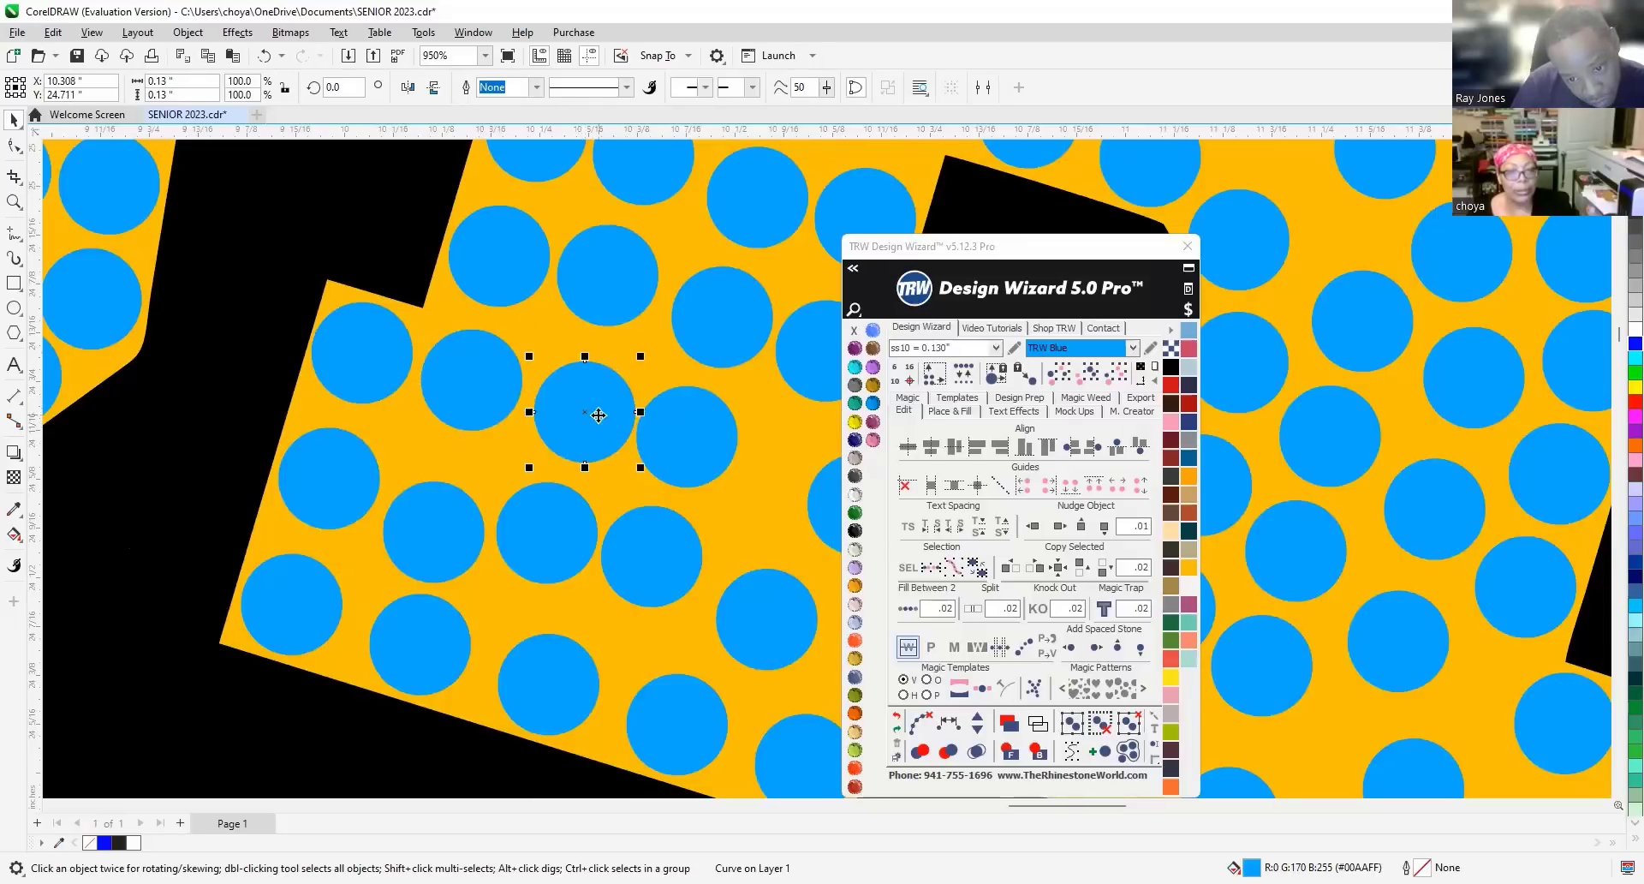
left_click_drag(691, 445, 722, 457)
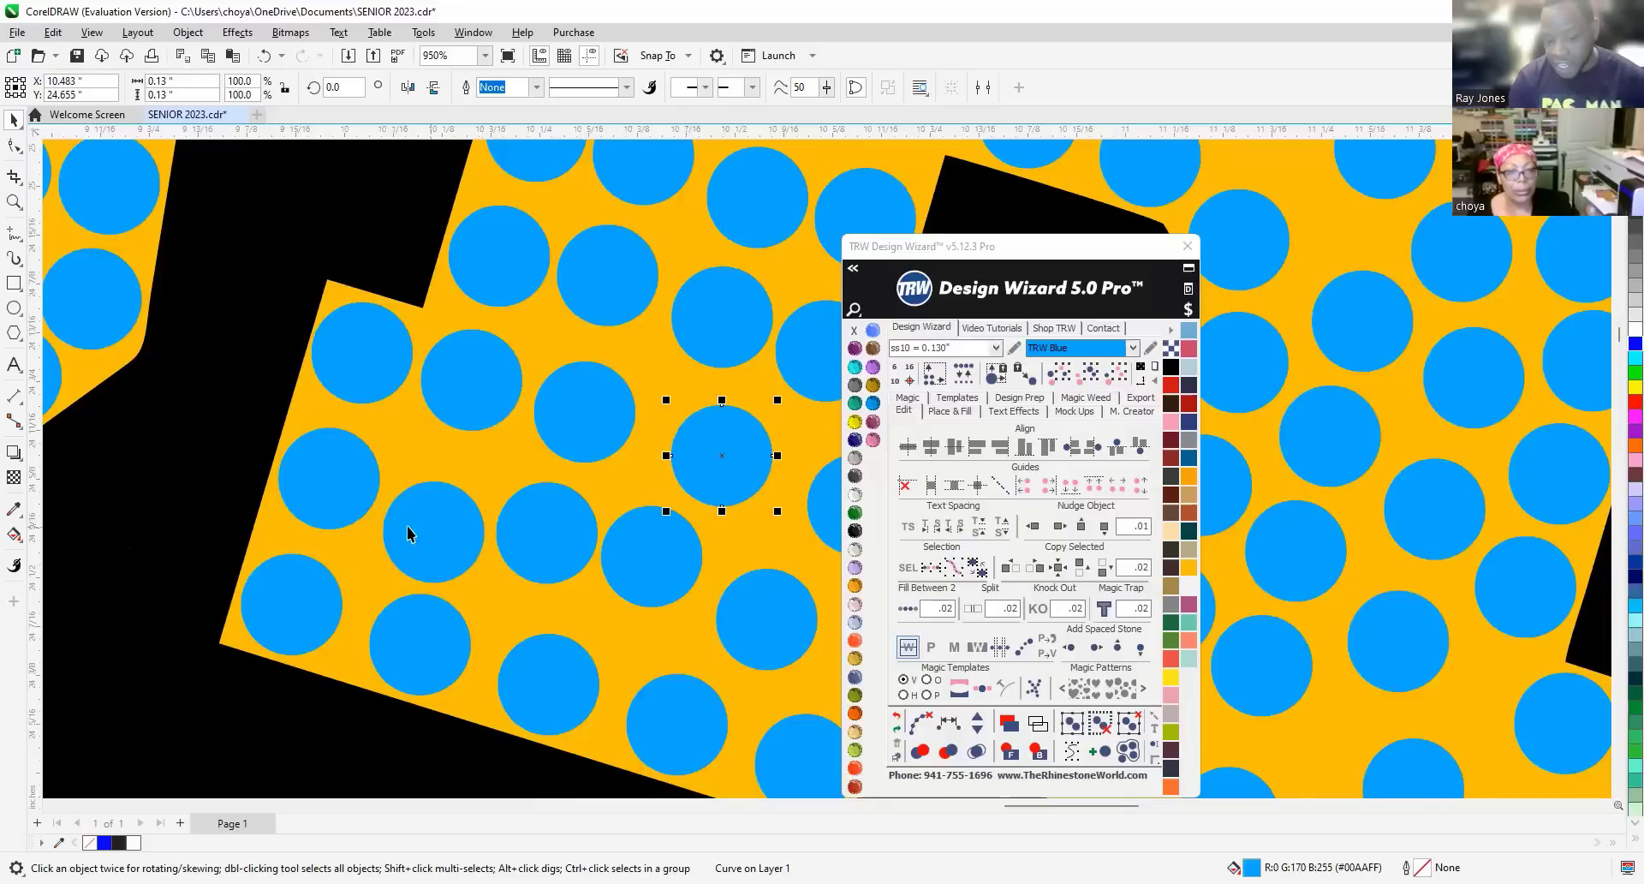
Move two more leg stones right so they reach the letter's edge.
scroll(352, 498, "down", 2)
scroll(352, 498, "down", 1)
scroll(651, 521, "up", 4)
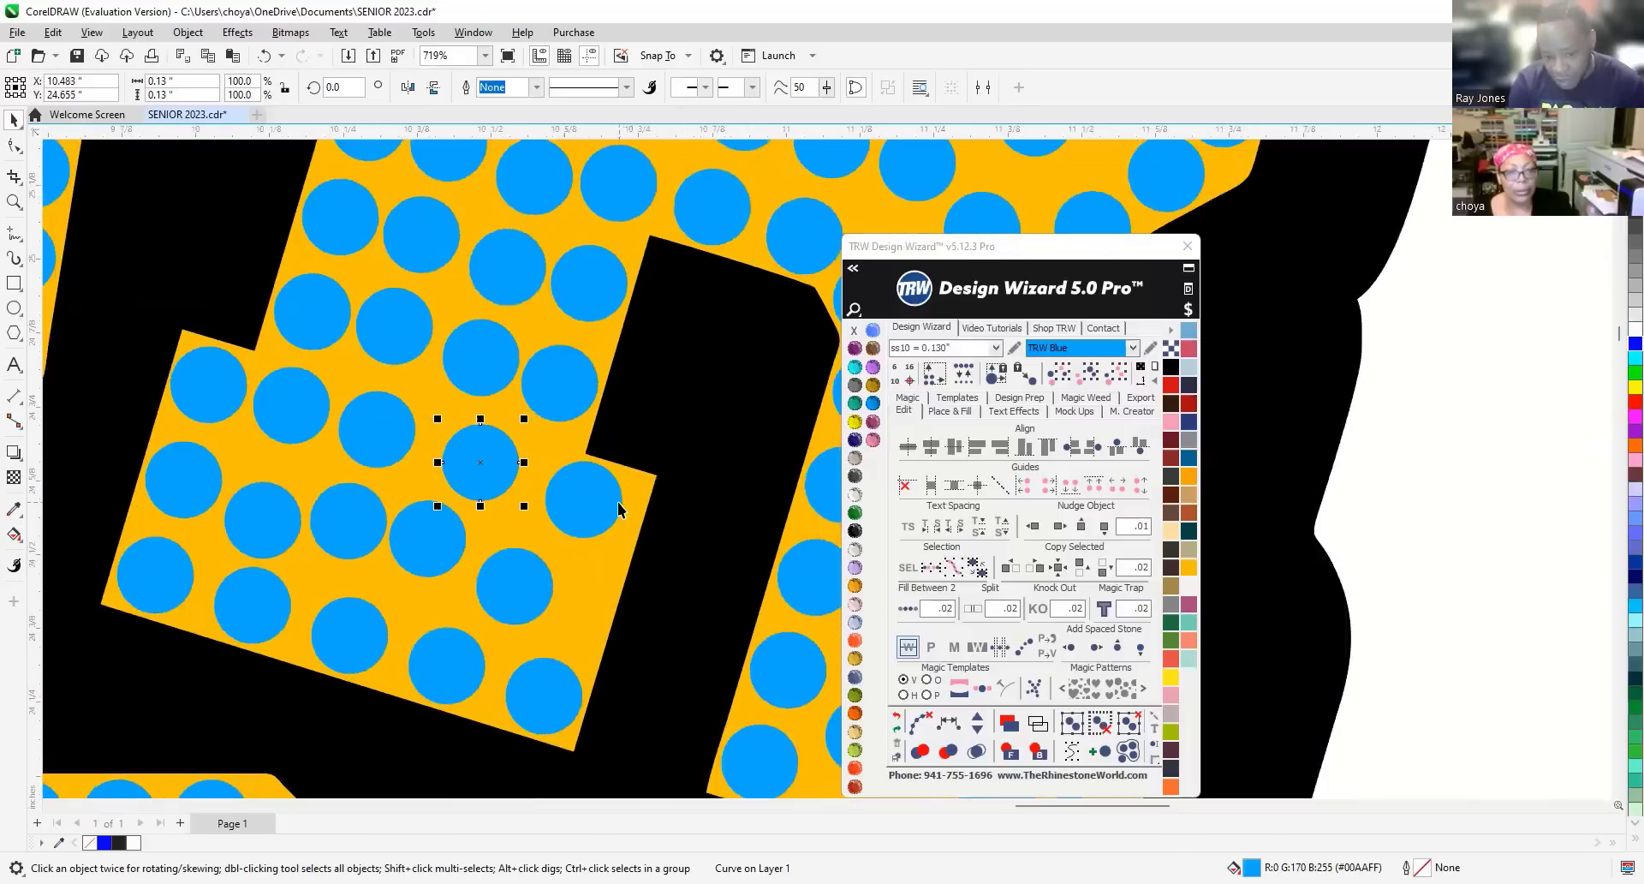
scroll(614, 517, "up", 3)
left_click_drag(586, 507, 630, 517)
scroll(628, 428, "down", 4)
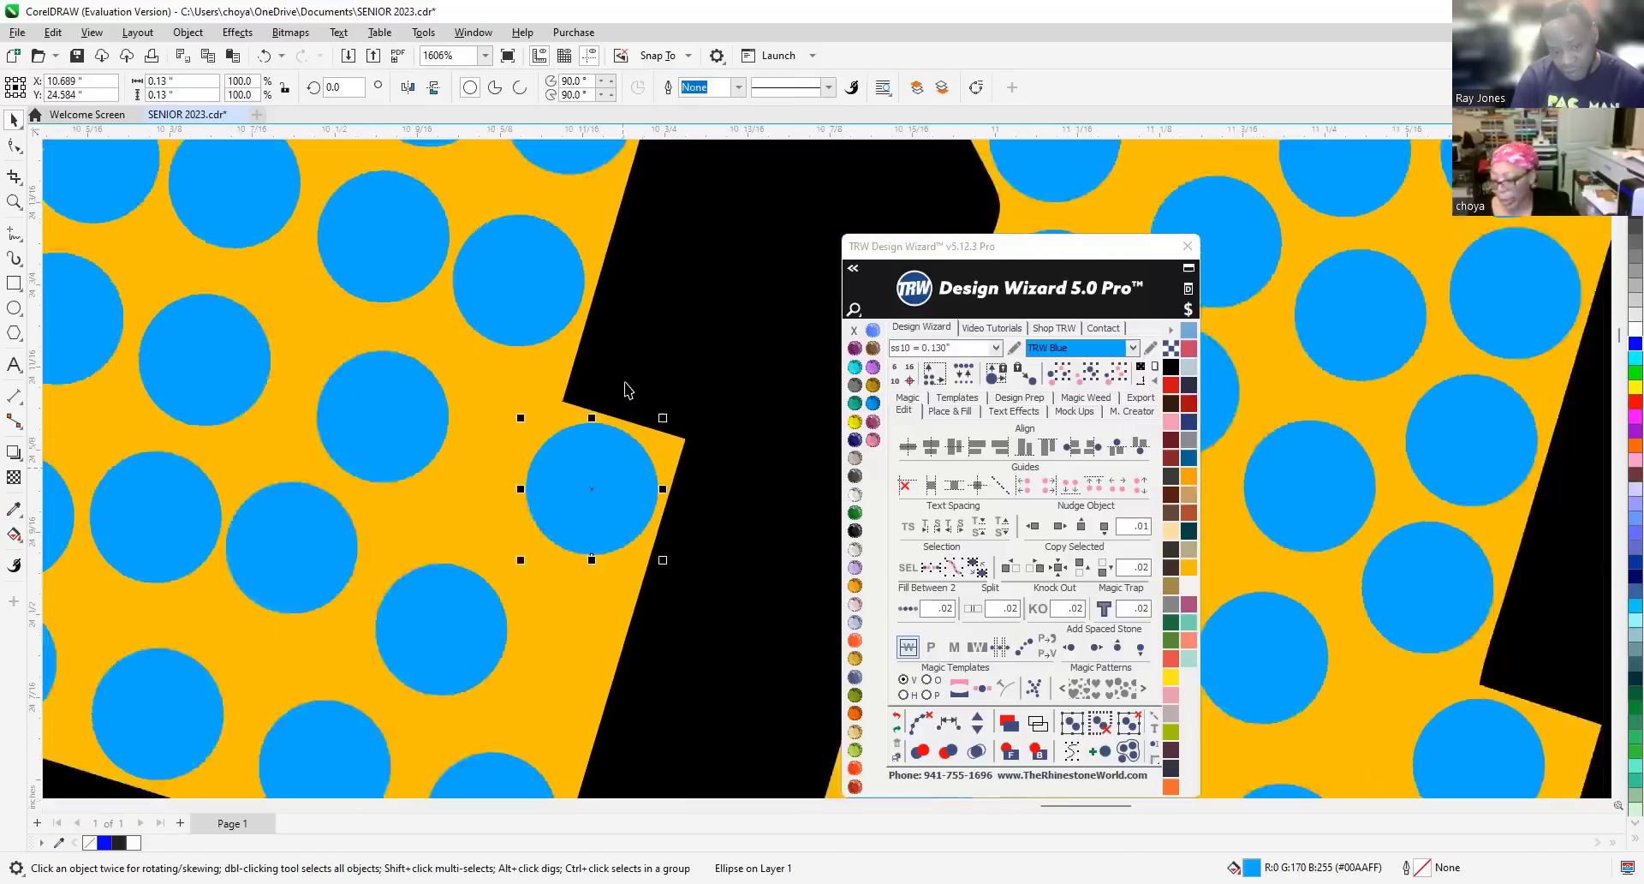
scroll(628, 376, "down", 2)
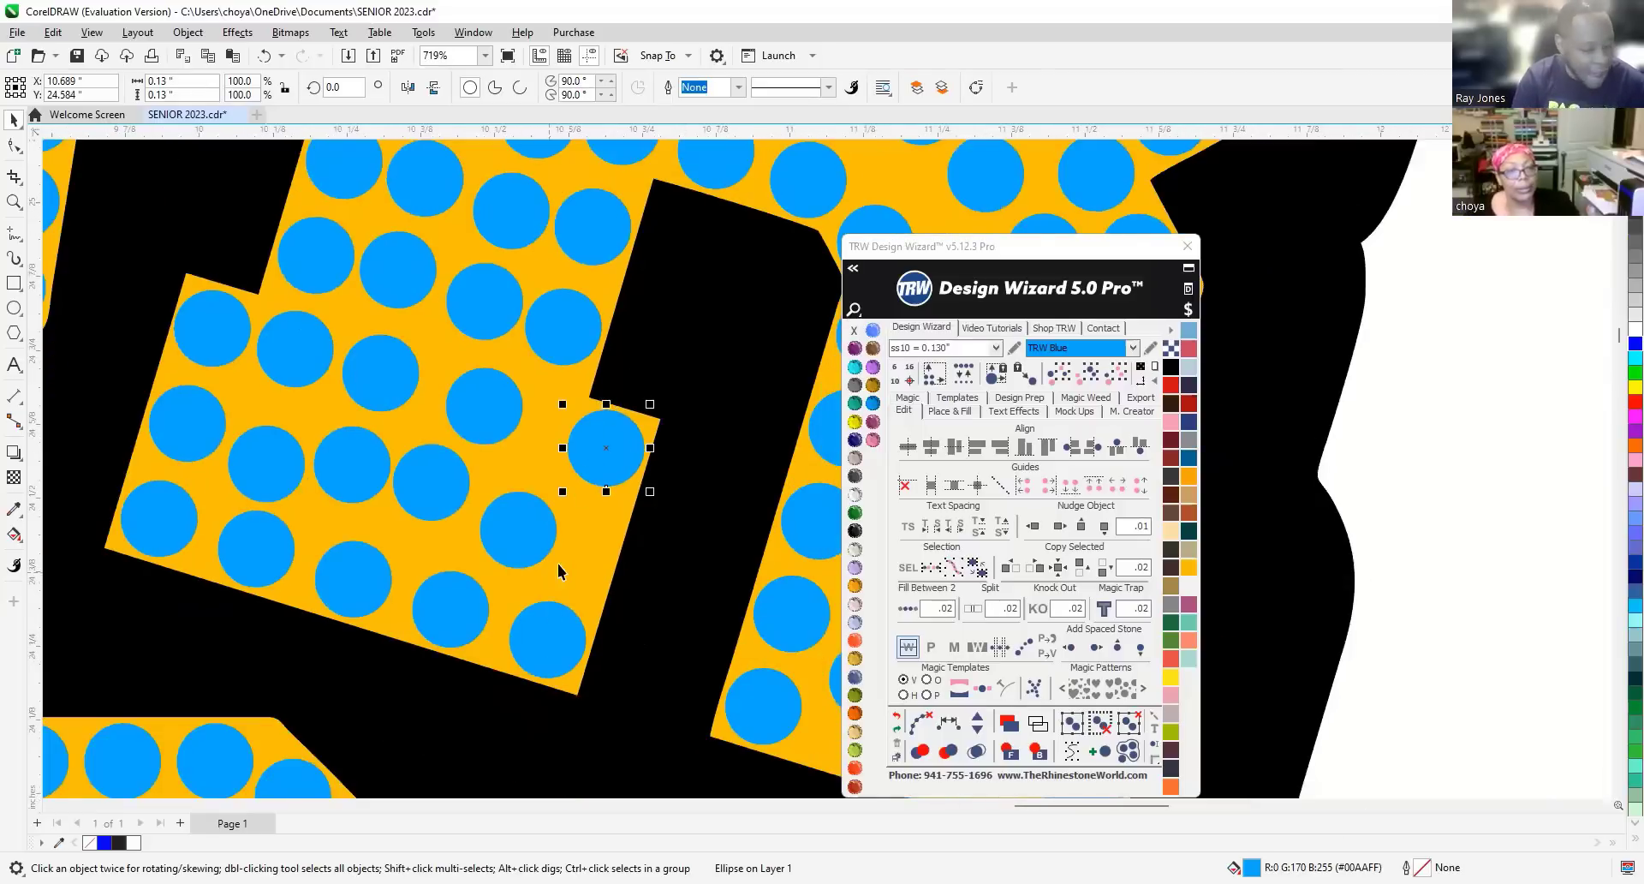
scroll(558, 570, "up", 2)
left_click_drag(528, 533, 598, 548)
Delete the two crowded stones at the tip of the R's leg.
scroll(536, 471, "down", 2)
scroll(535, 471, "down", 12)
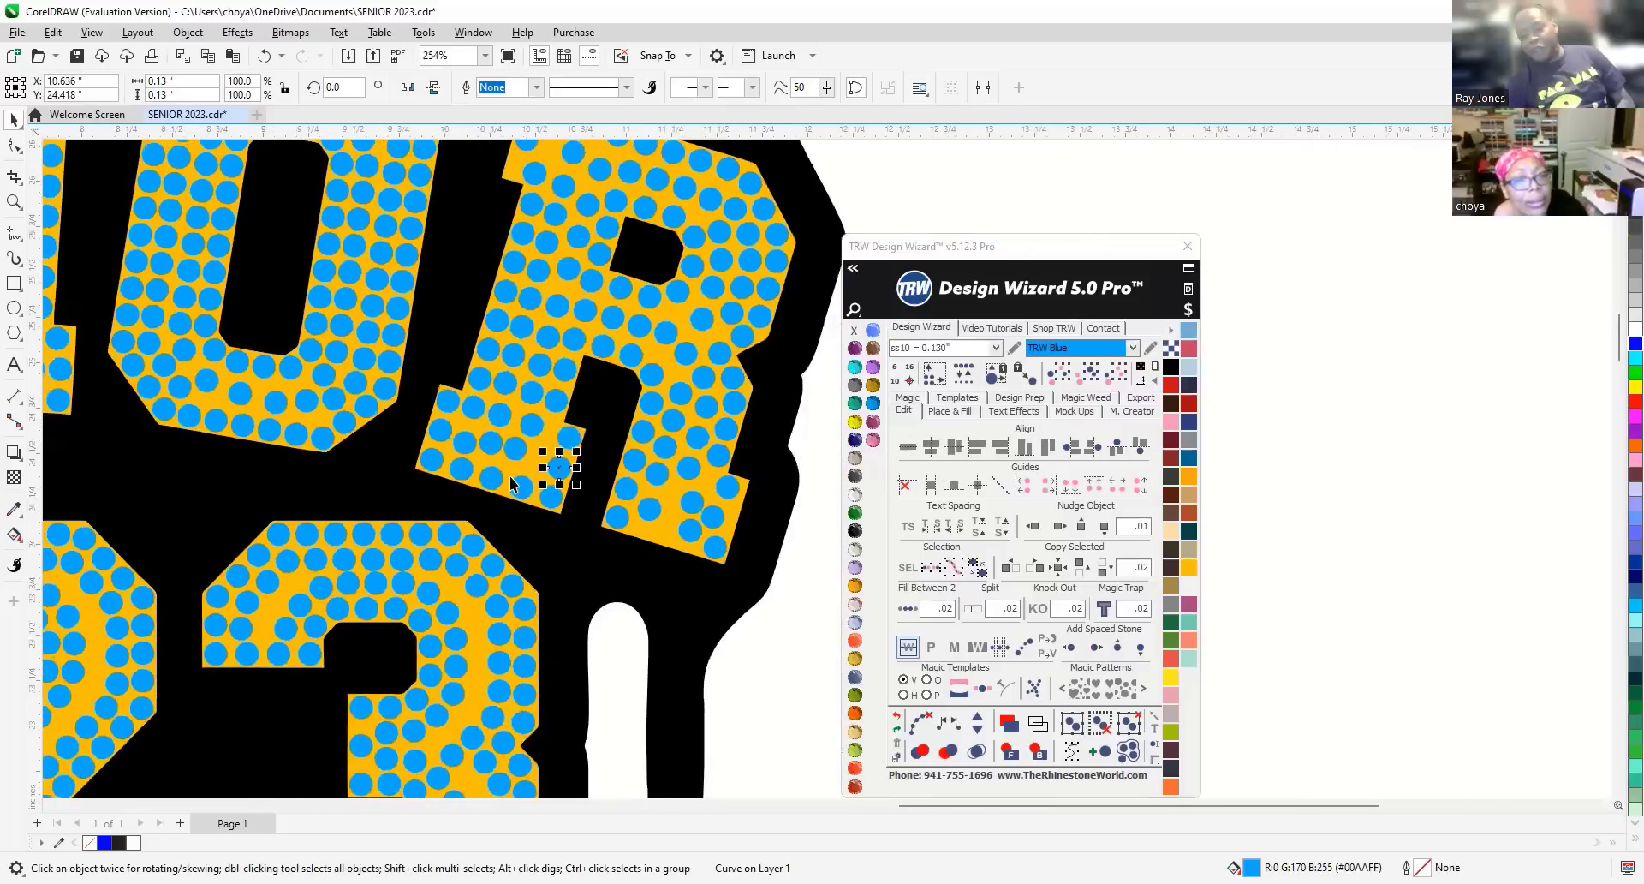
scroll(702, 455, "down", 2)
key("Escape")
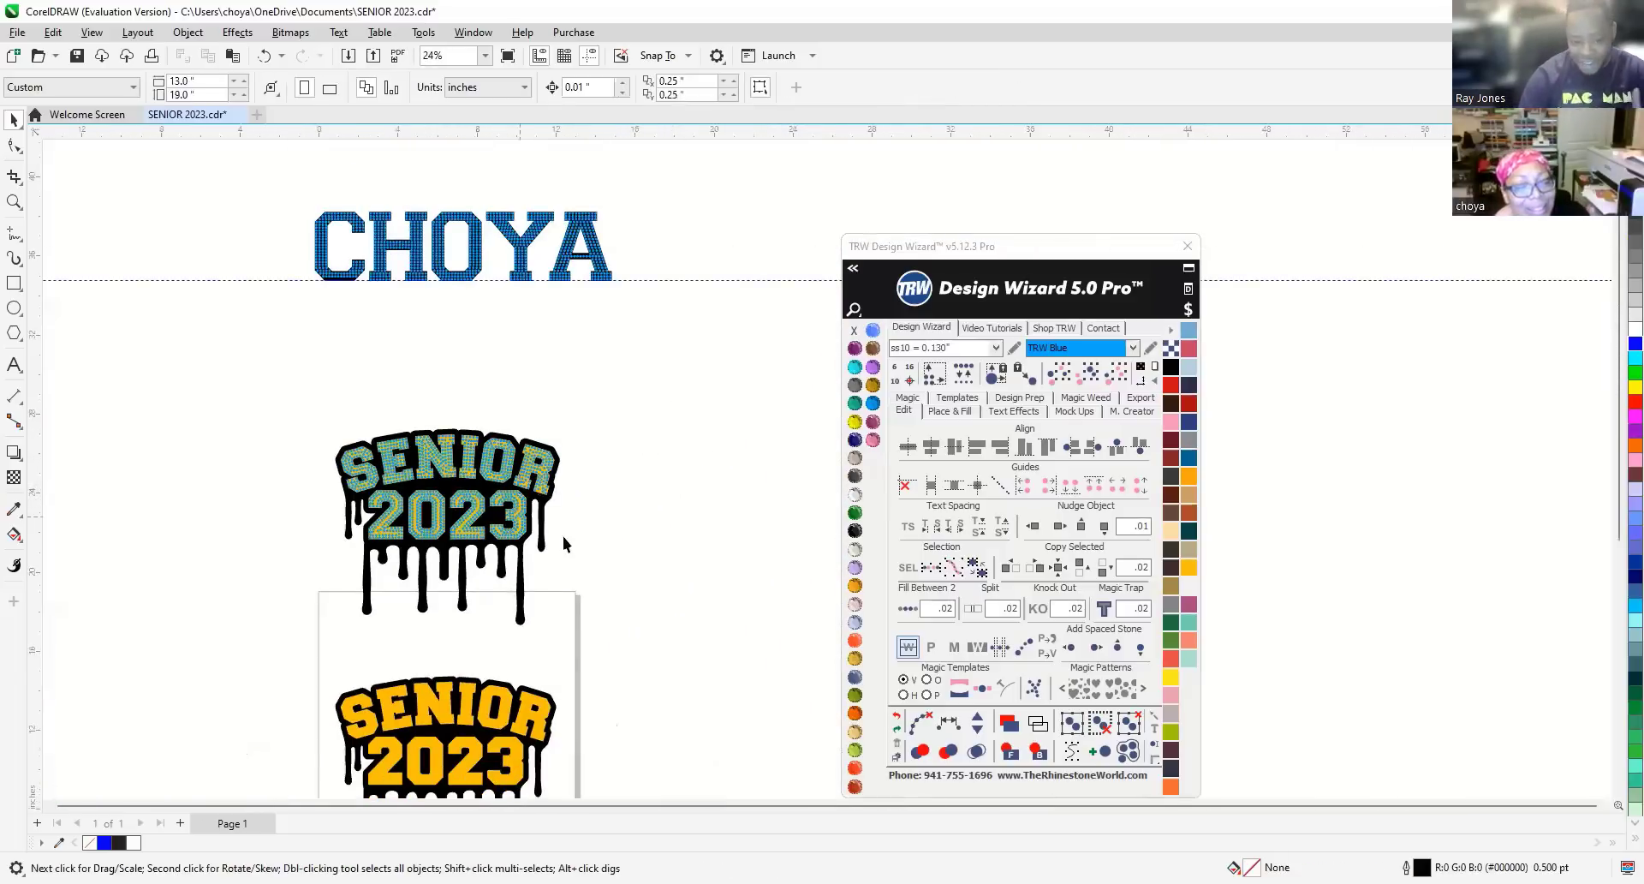
scroll(398, 514, "up", 3)
scroll(491, 471, "up", 4)
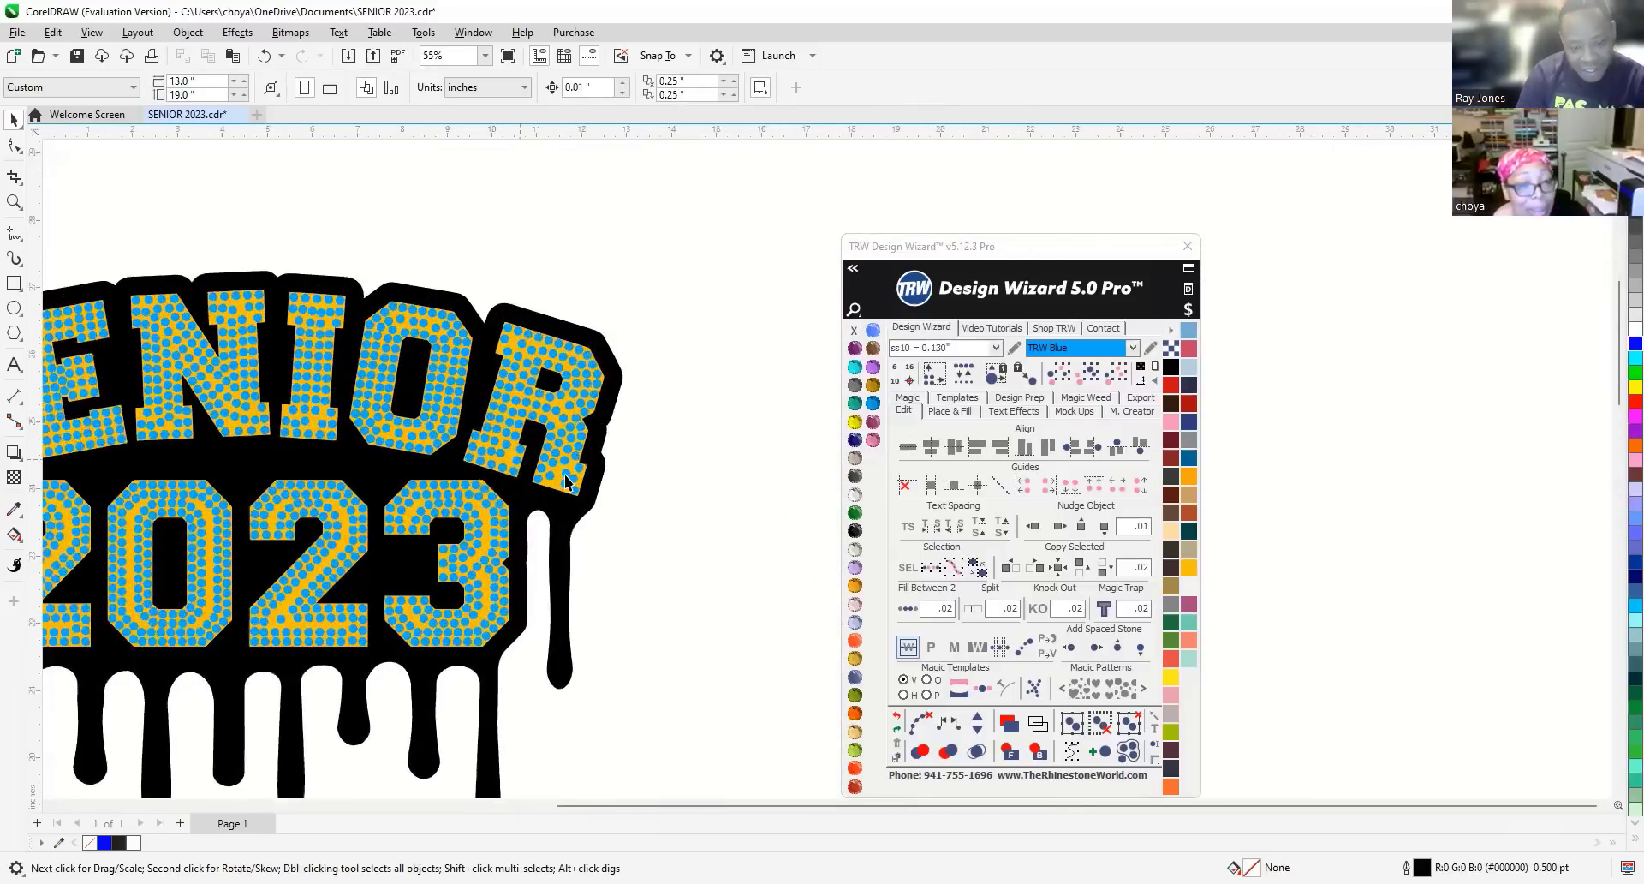
scroll(572, 493, "up", 3)
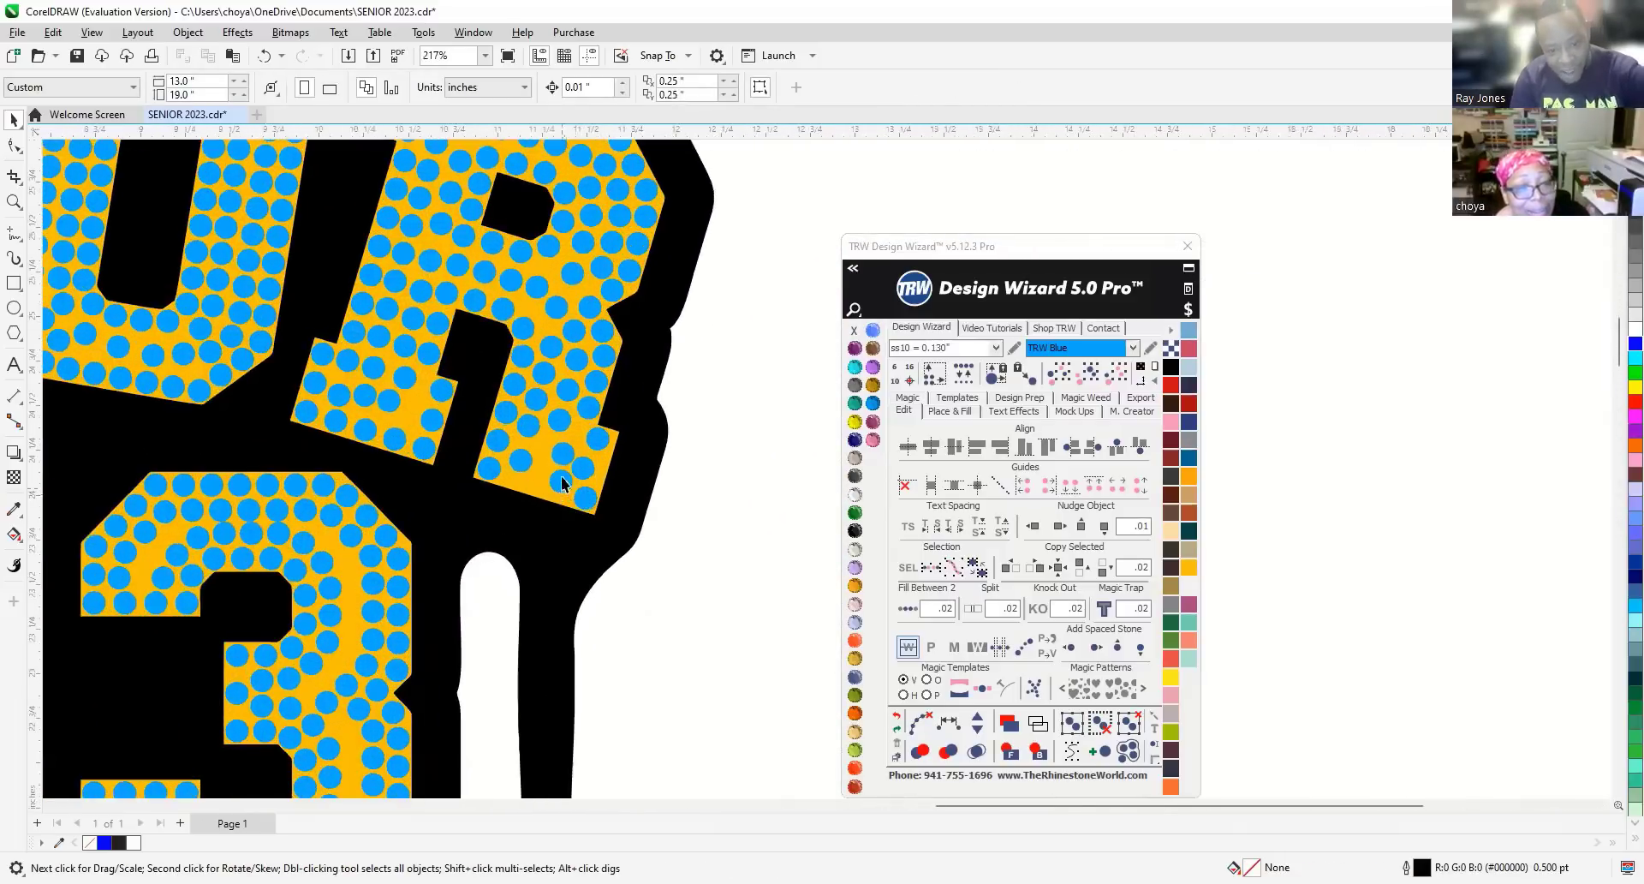
left_click(563, 480)
key("Delete")
left_click(520, 460)
key("Delete")
Pair the two end stones and fill between them with two stones instead of three.
left_click(492, 469)
left_click(586, 497, "shift")
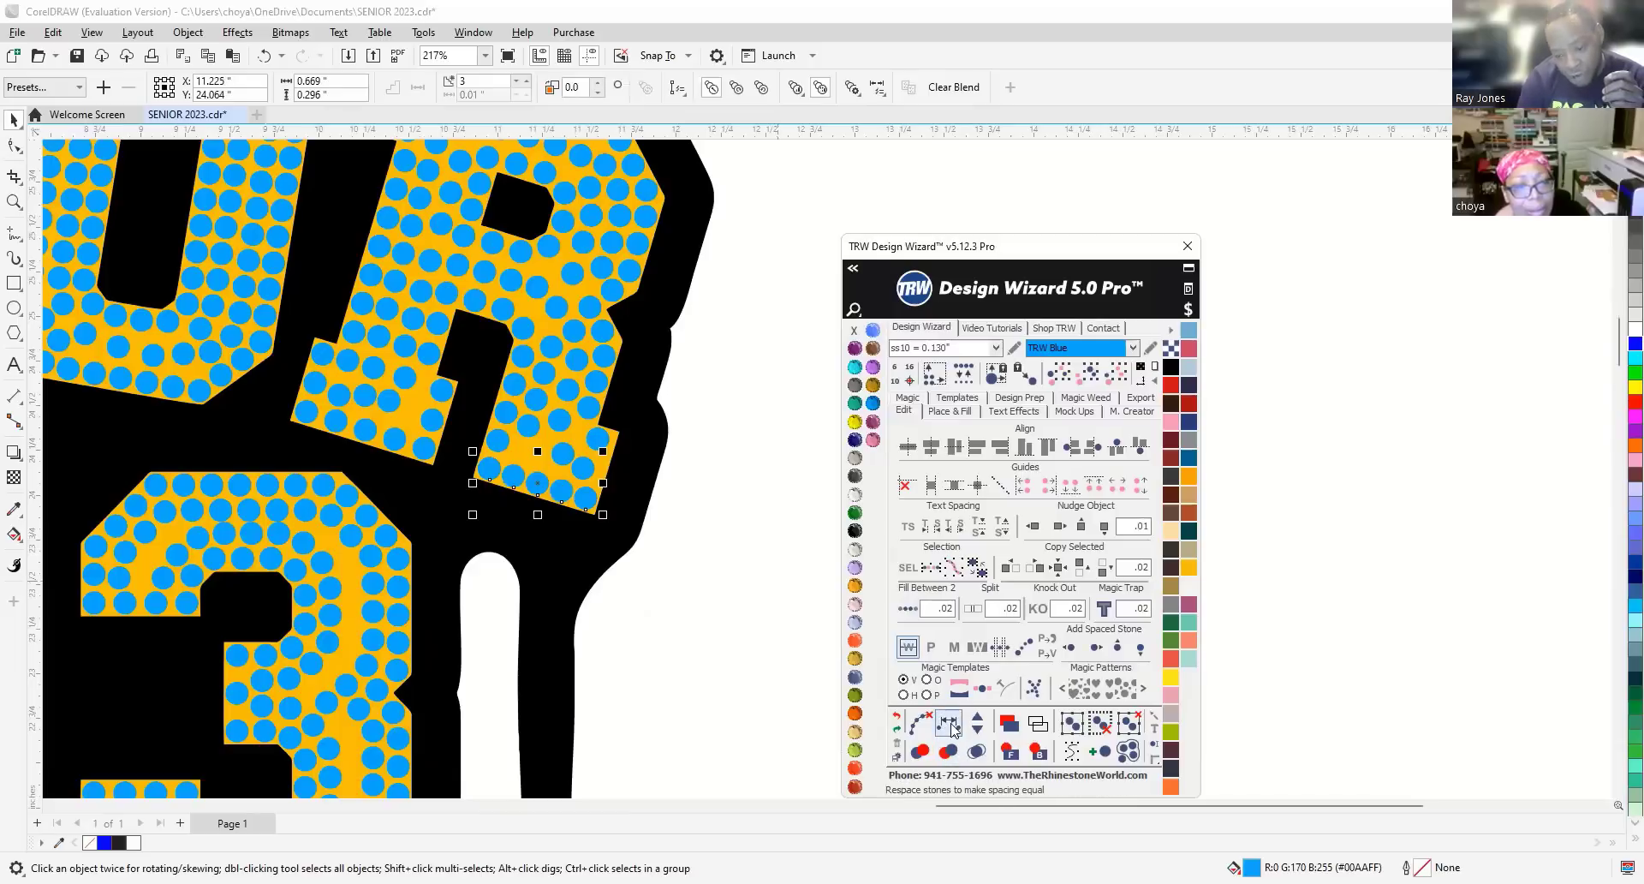
left_click(979, 728)
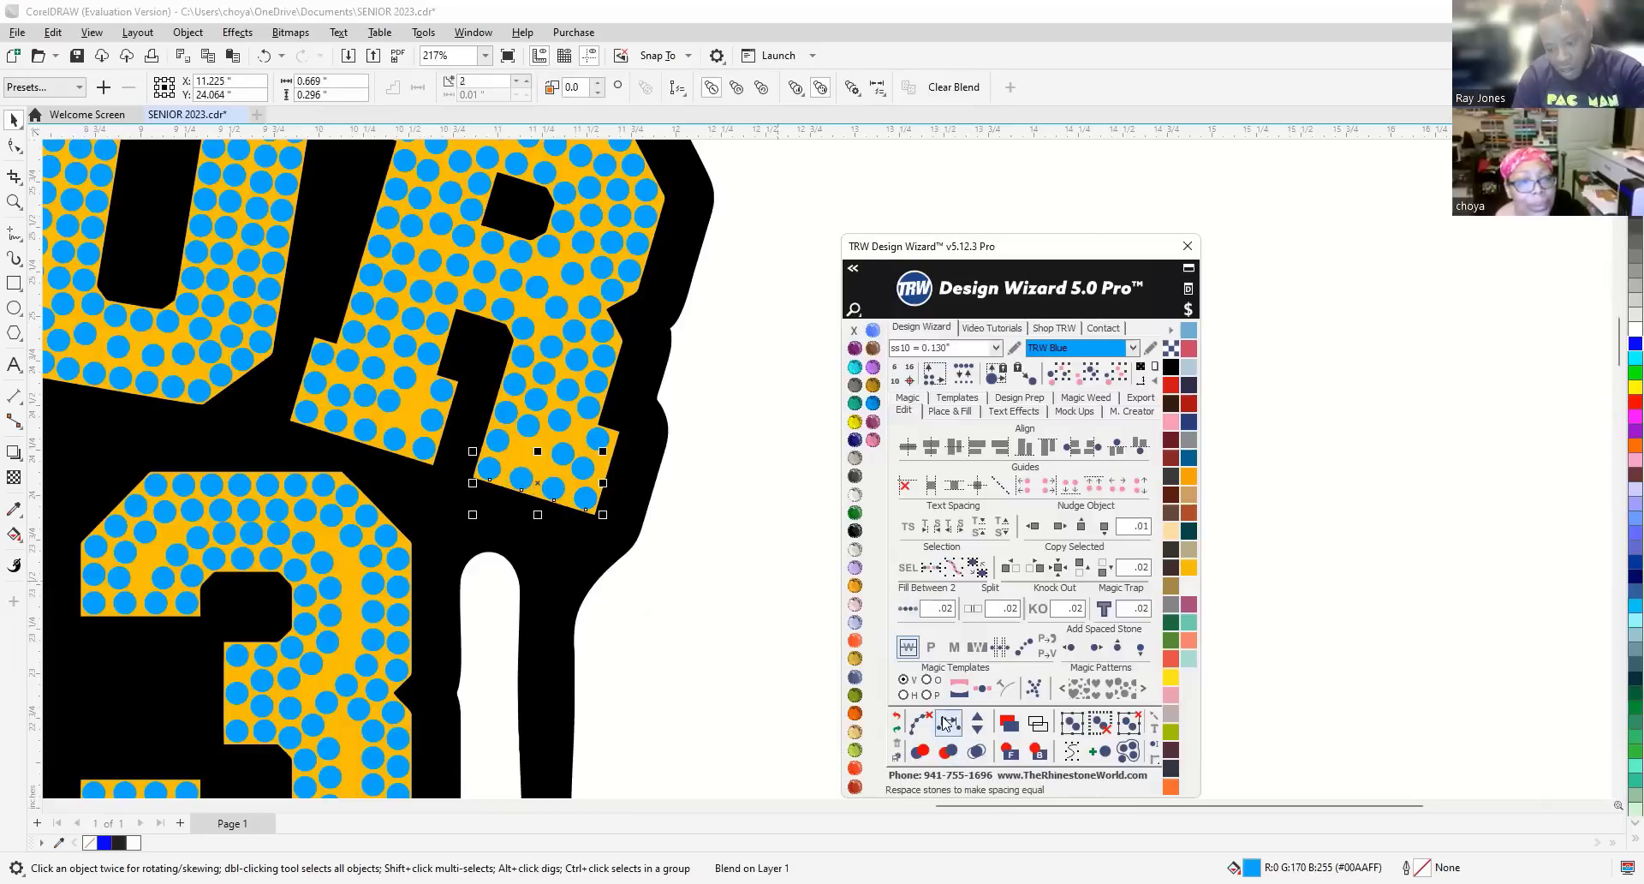
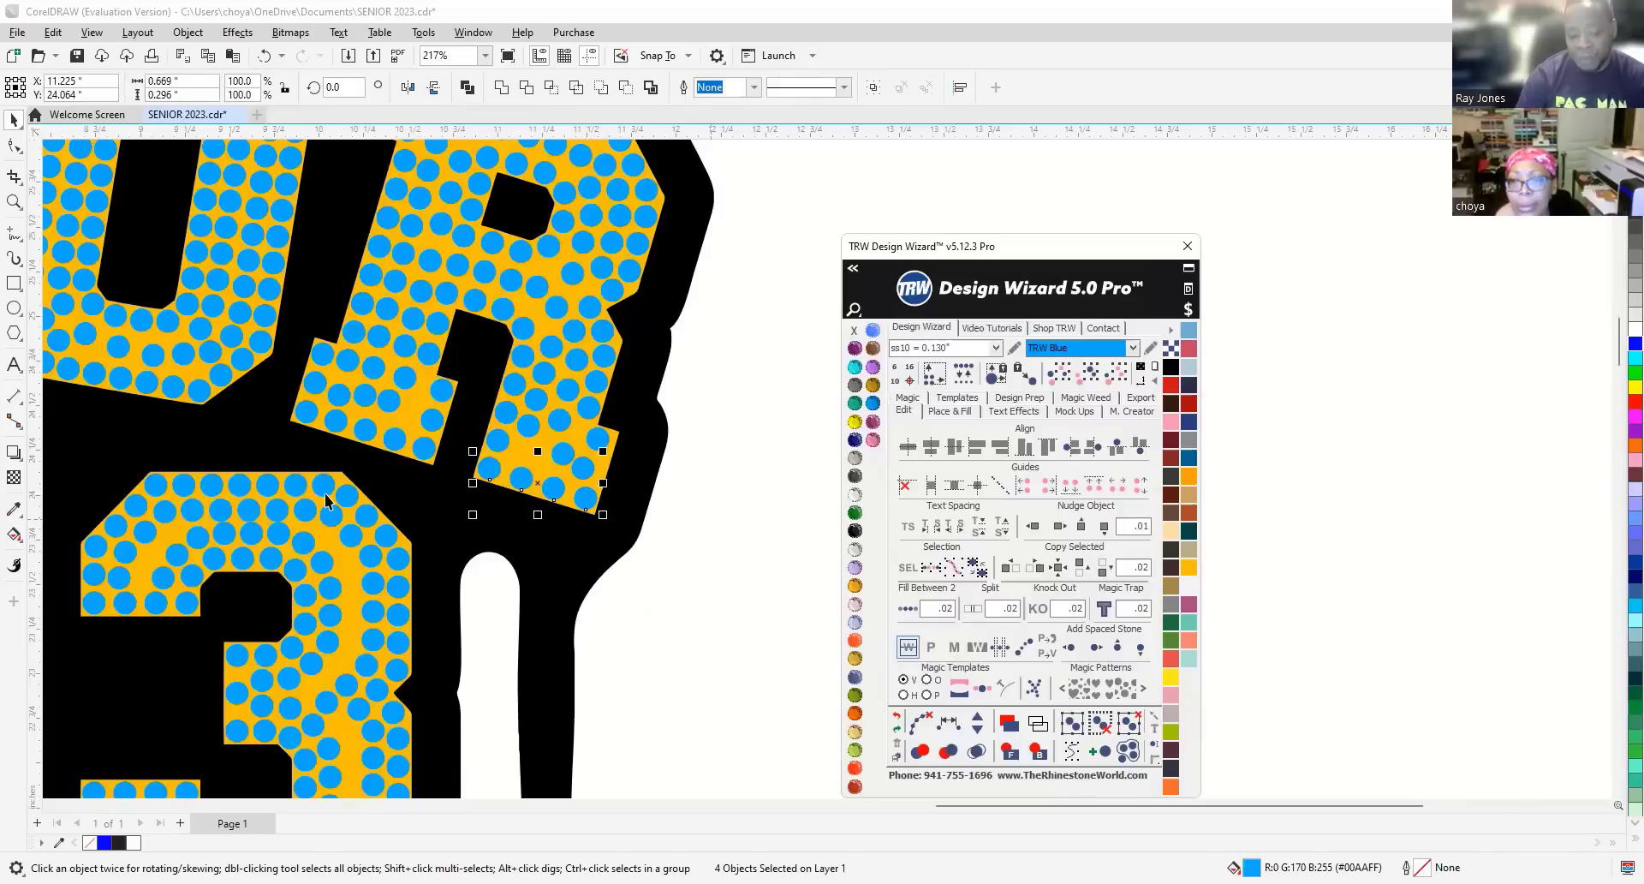
Nudge a stone in the R's lower corner toward the edge and delete the crowded stone below it.
left_click(465, 525)
scroll(604, 440, "up", 3)
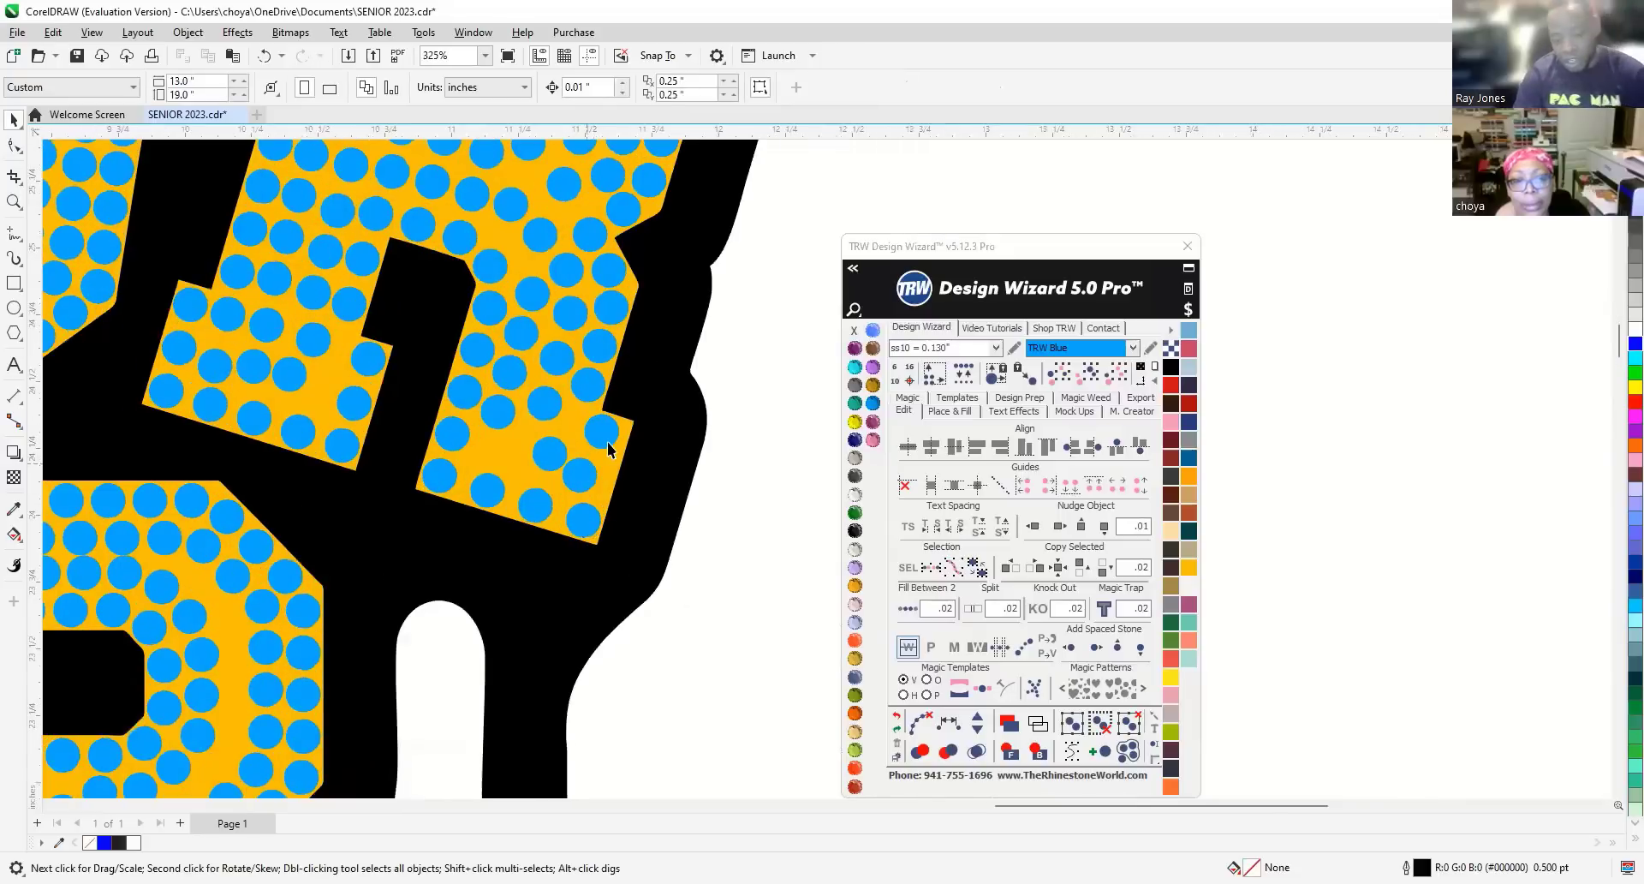
scroll(610, 439, "up", 2)
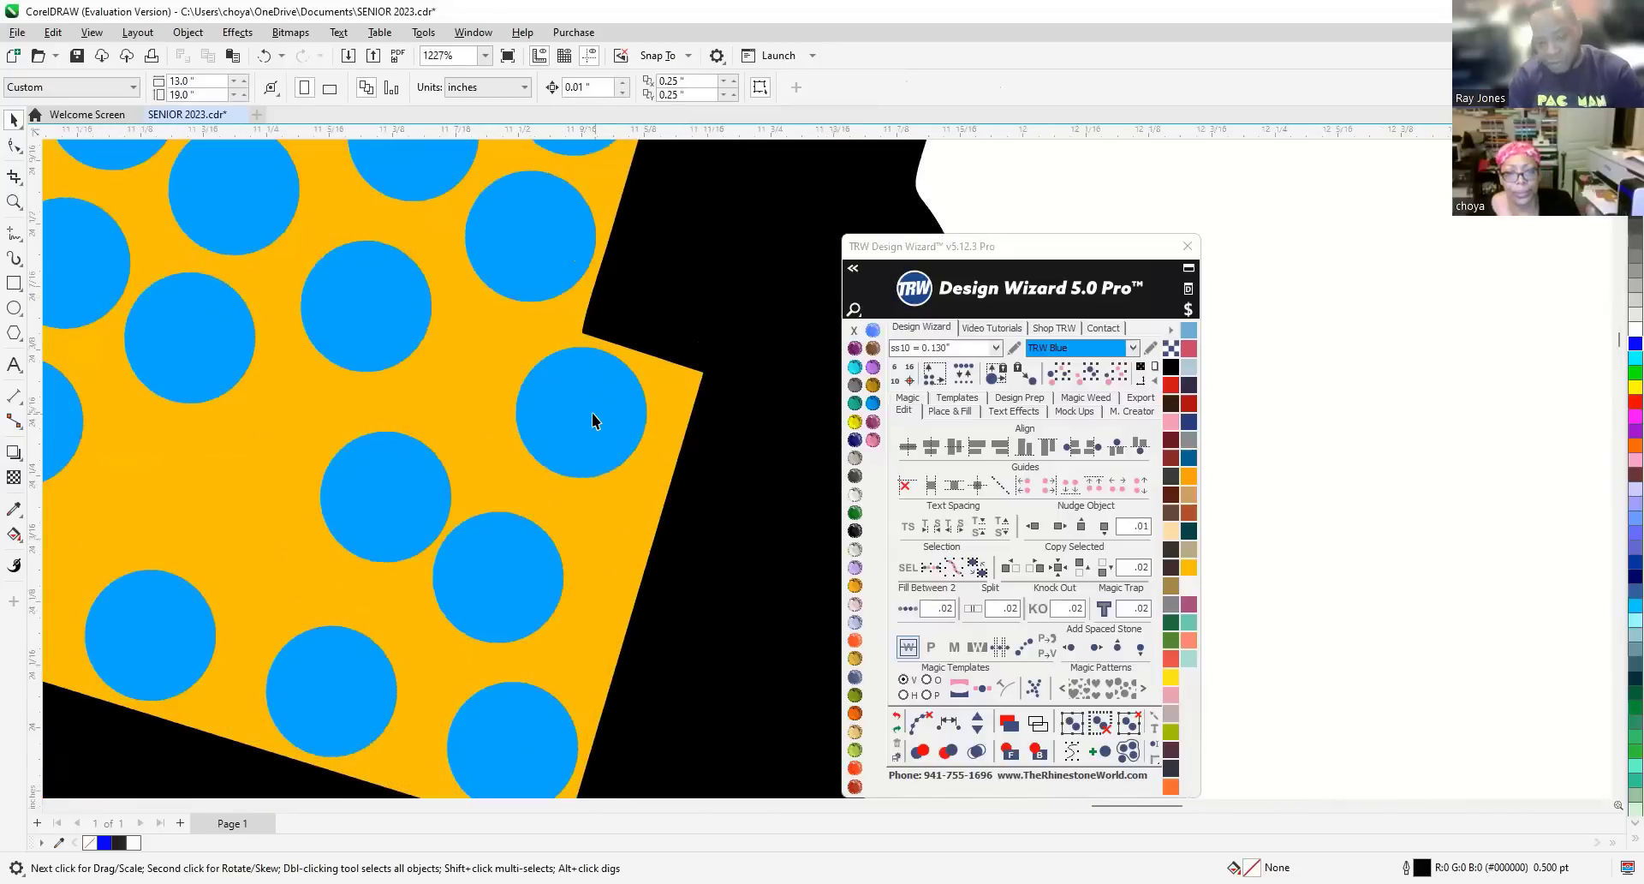
left_click(600, 418)
mouse_move(618, 427)
left_mouse_down()
mouse_move(633, 414)
mouse_move(622, 422)
left_mouse_up()
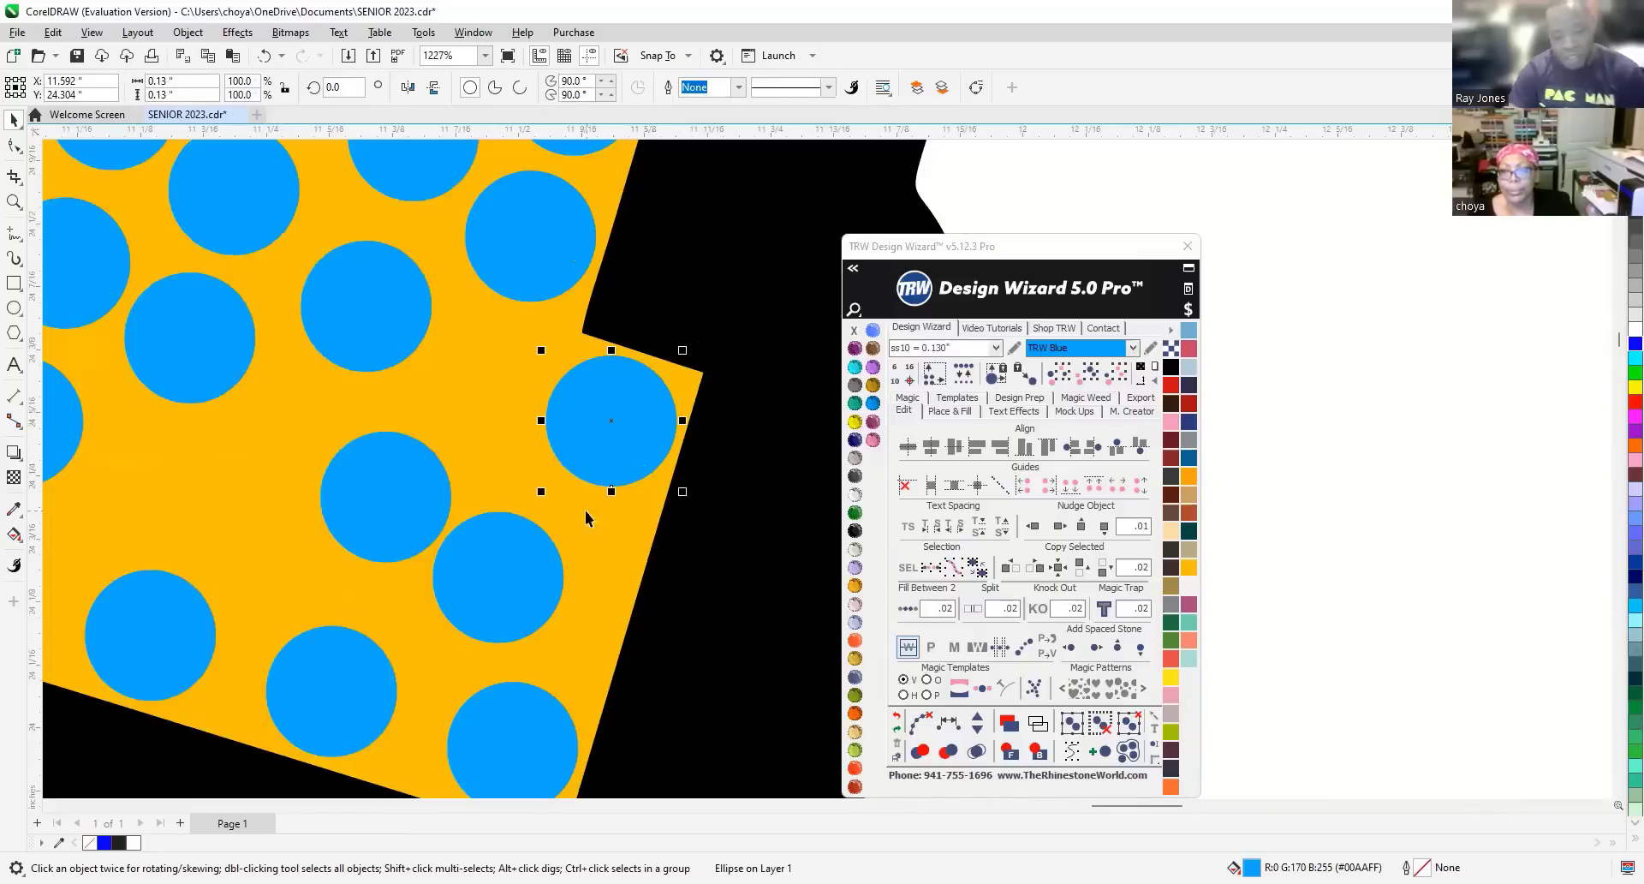
left_click(514, 580)
key("Delete")
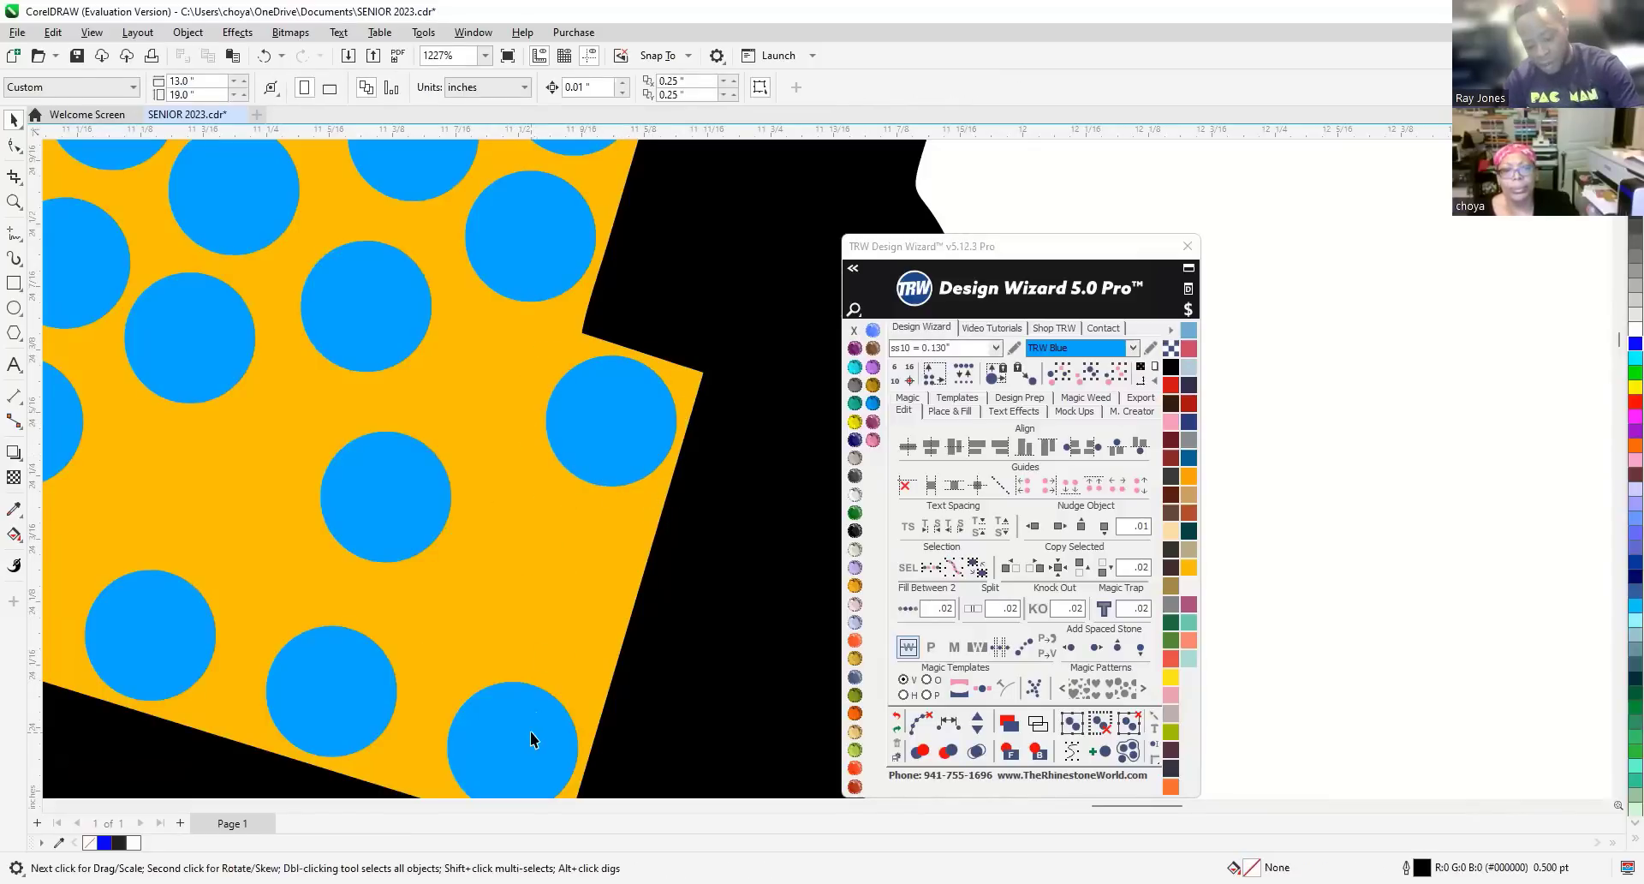
Try Add One Stone between the bottom and upper stones, then undo it.
left_click(531, 733)
left_click(639, 403, "shift")
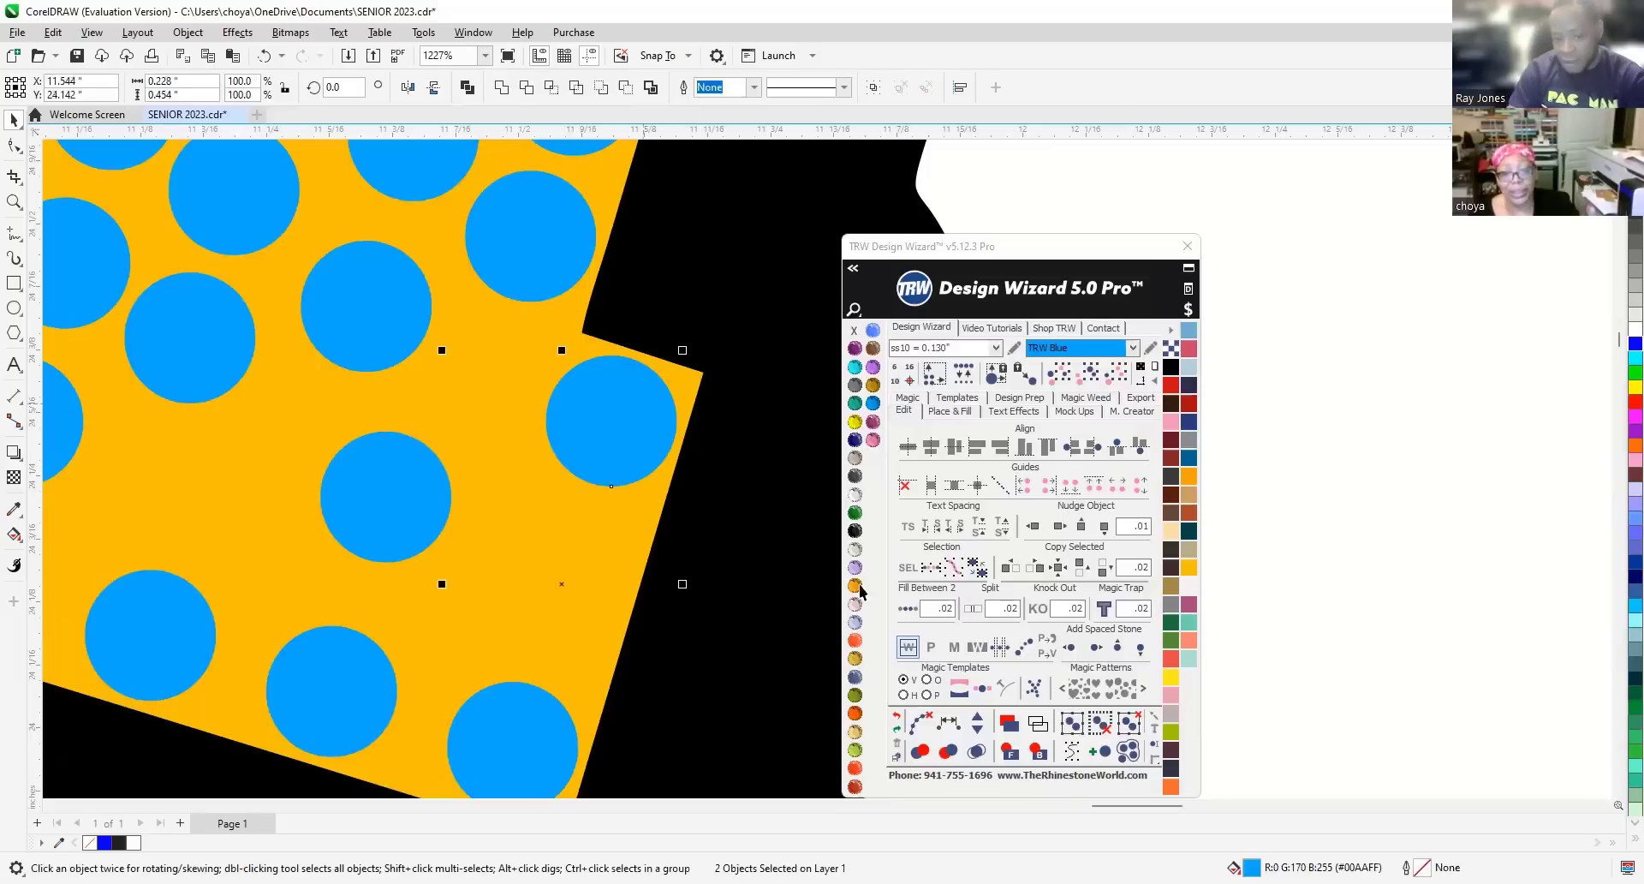
left_click(978, 721)
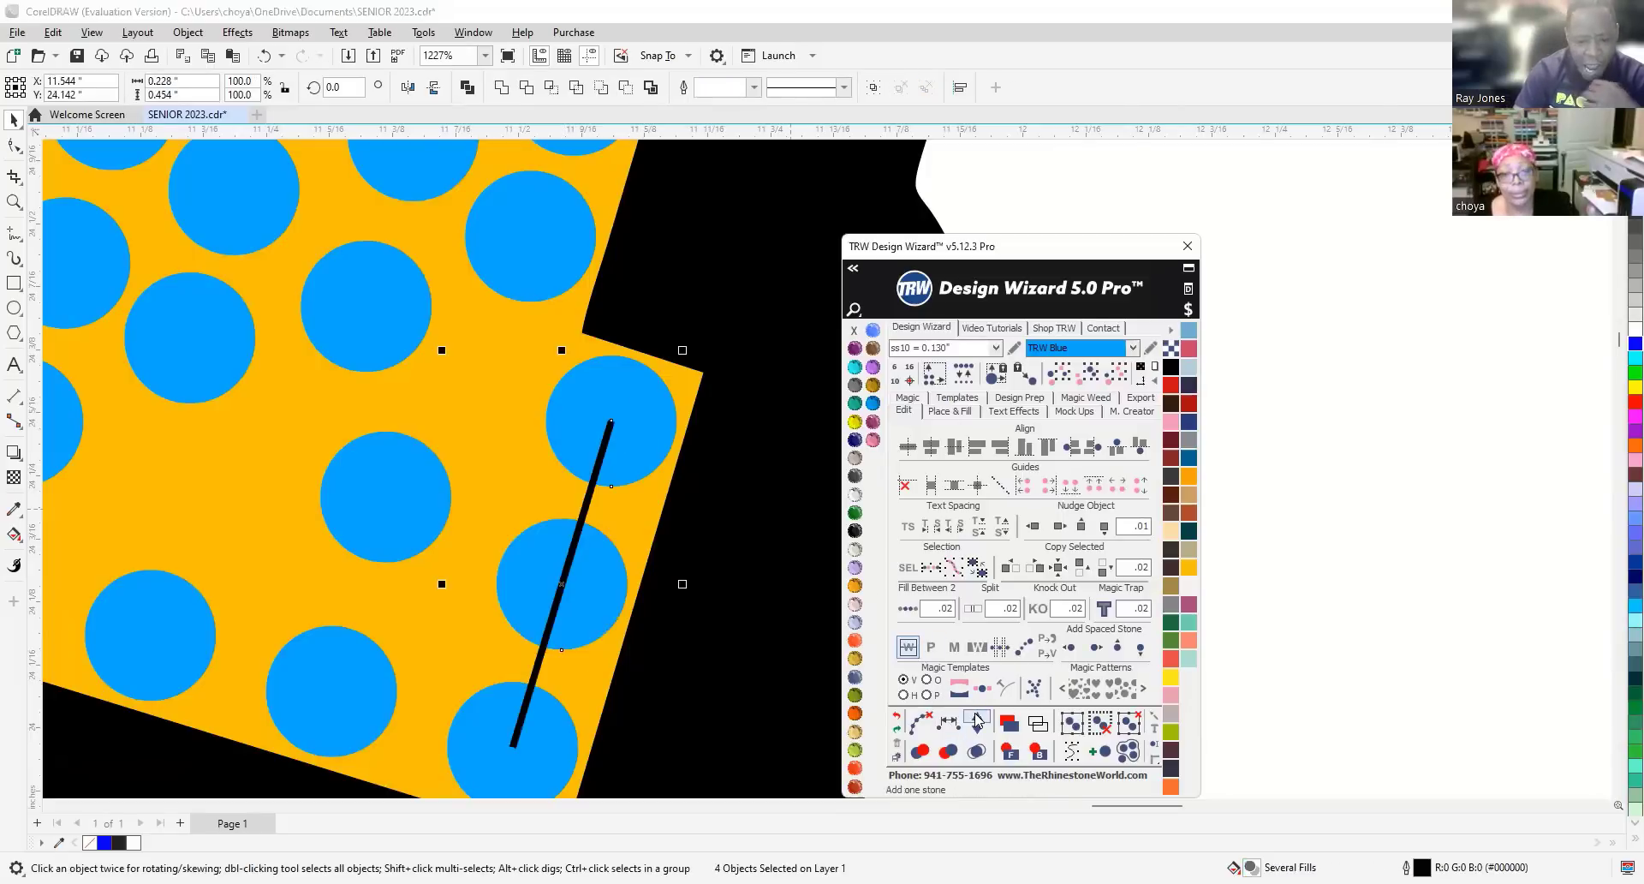
left_click(915, 722)
scroll(520, 528, "down", 2)
scroll(520, 528, "down", 3)
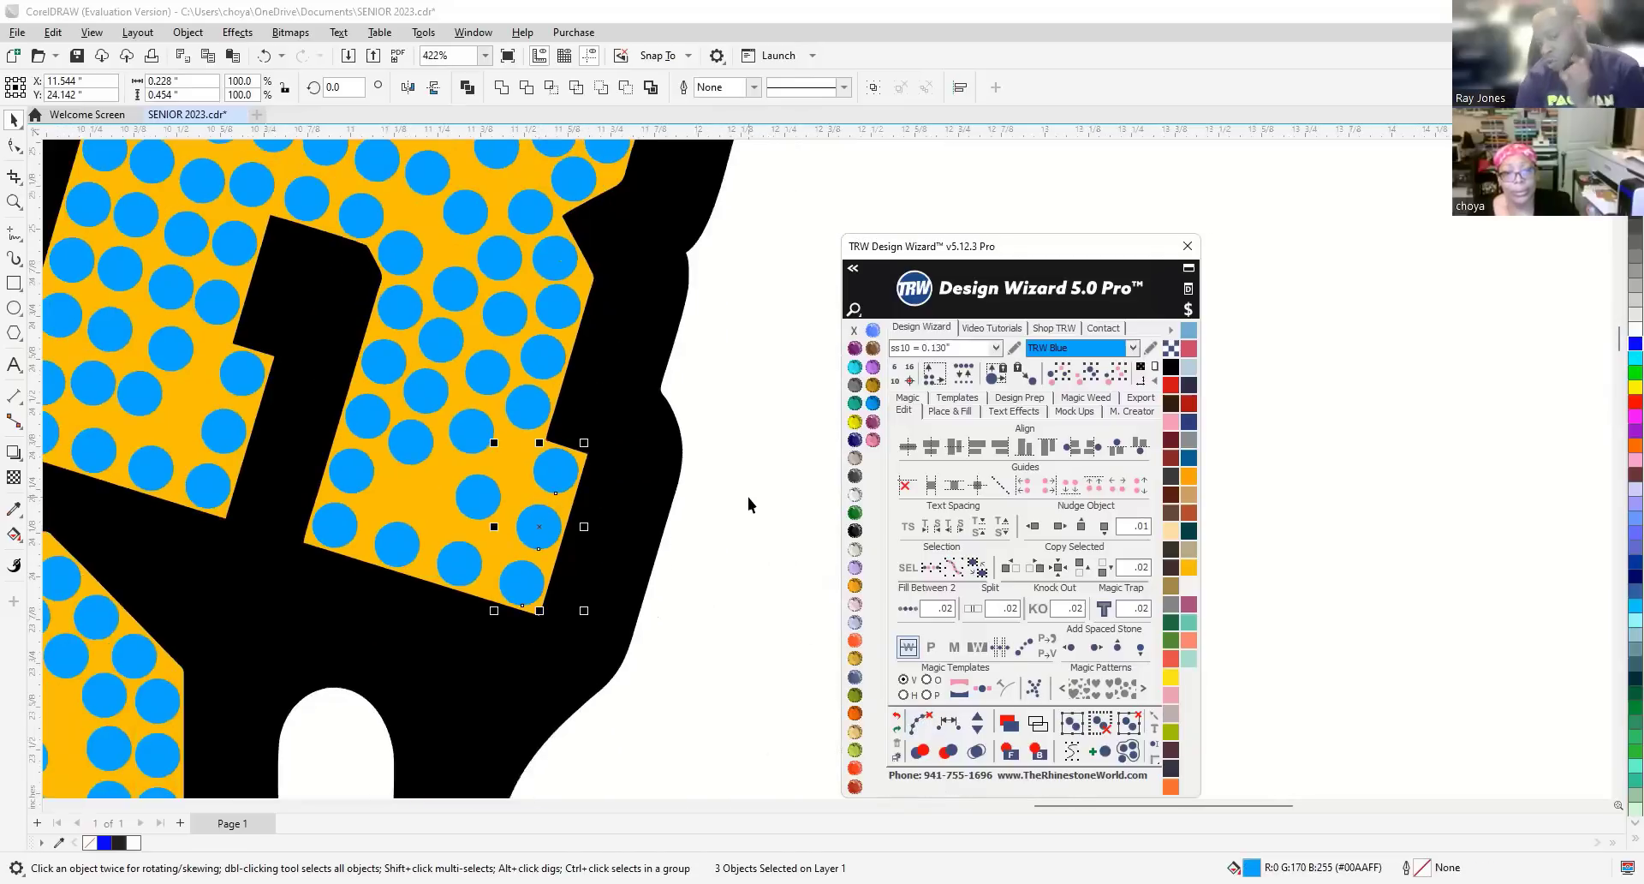
Delete two crowded stones in the R's lower corner.
left_click(477, 501)
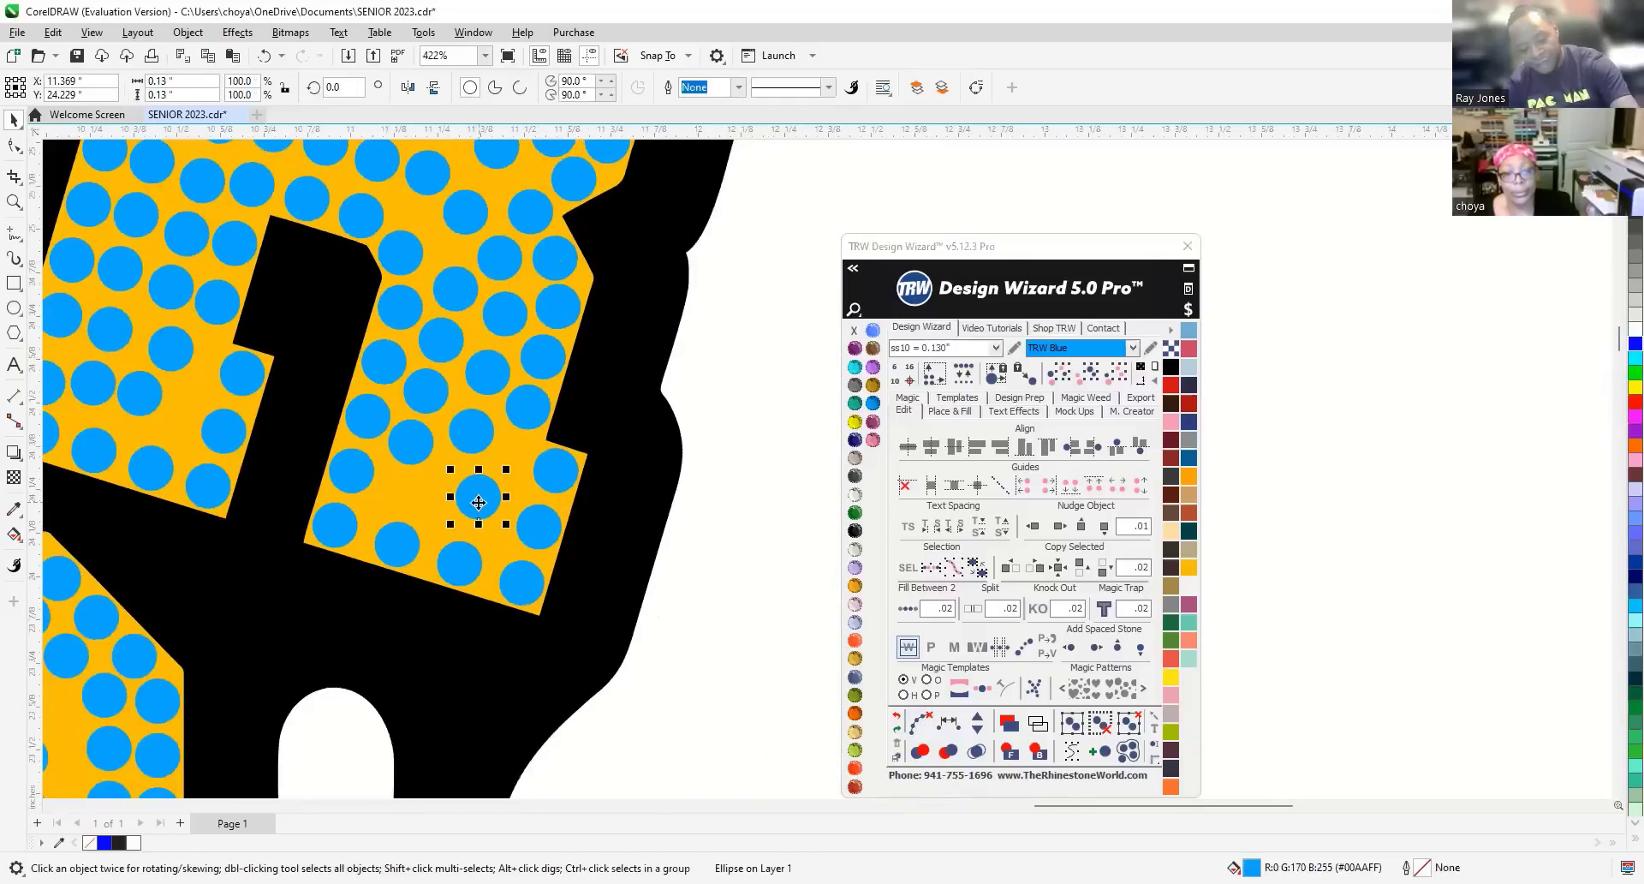
key("Delete")
left_click(414, 444)
key("Delete")
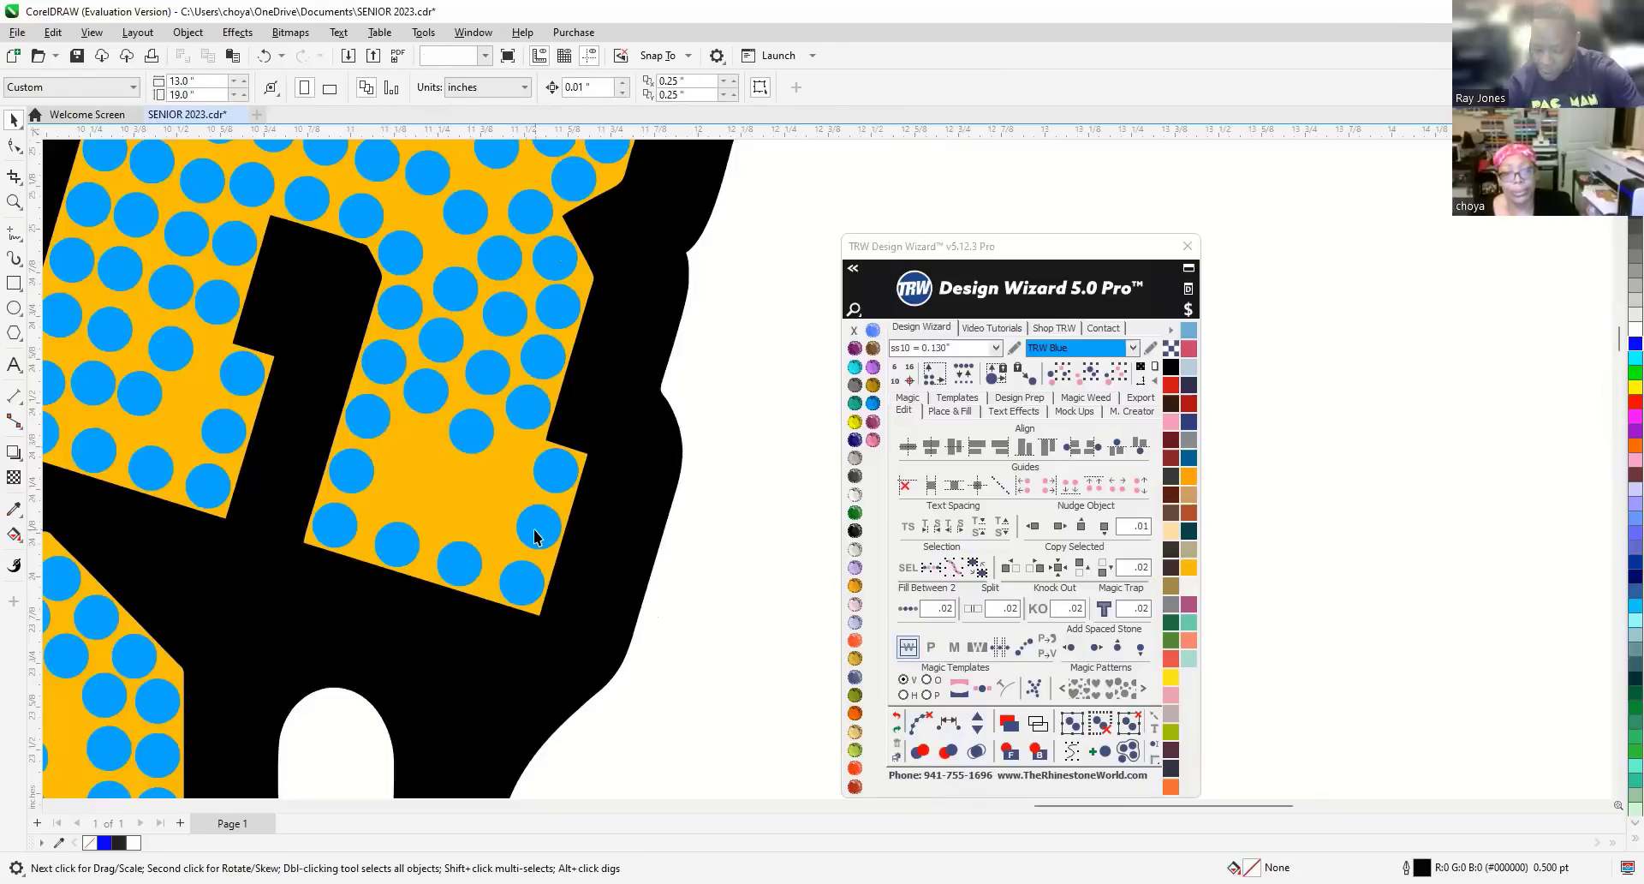
Fill the gap between the two neighbouring stones with two separate, evenly spaced stones.
left_click(534, 533)
left_click(361, 479, "shift")
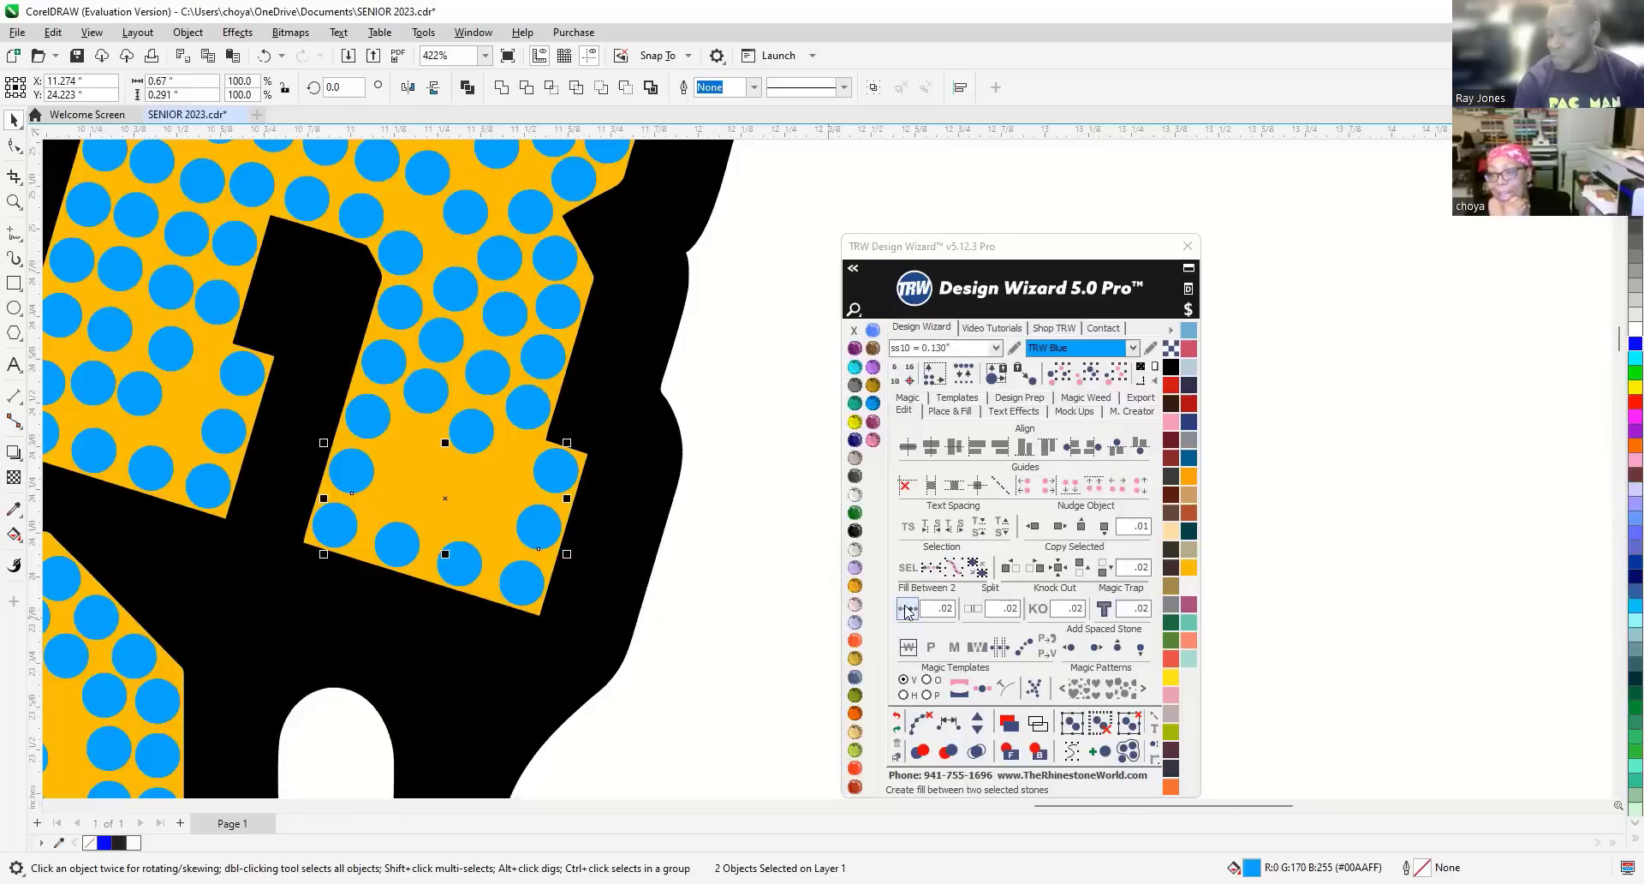
left_click(921, 726)
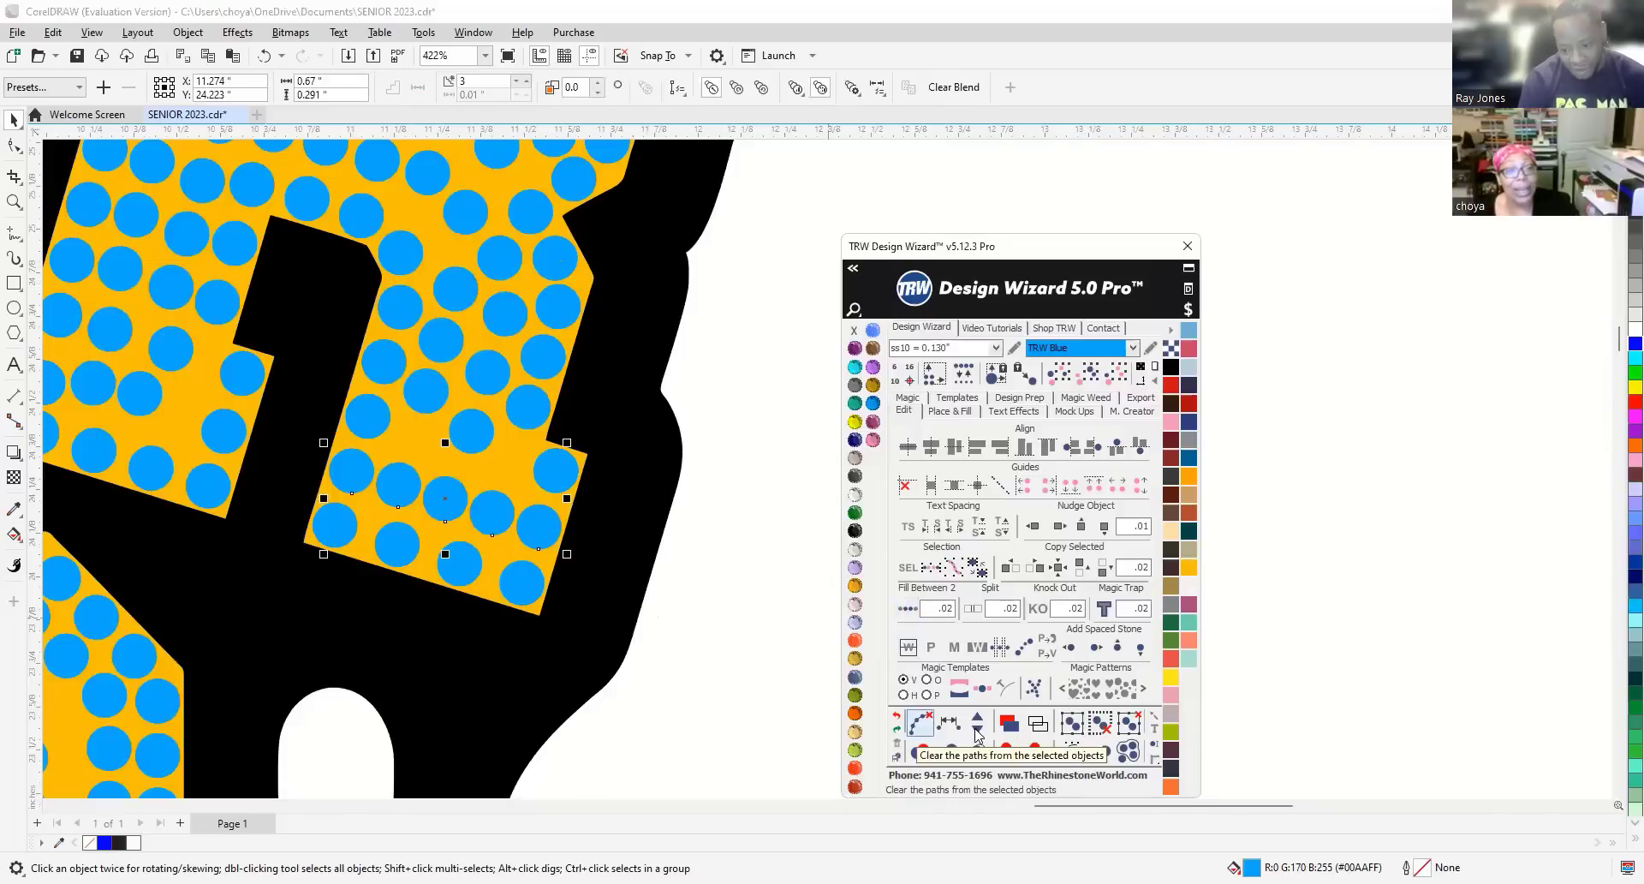
left_click(921, 719)
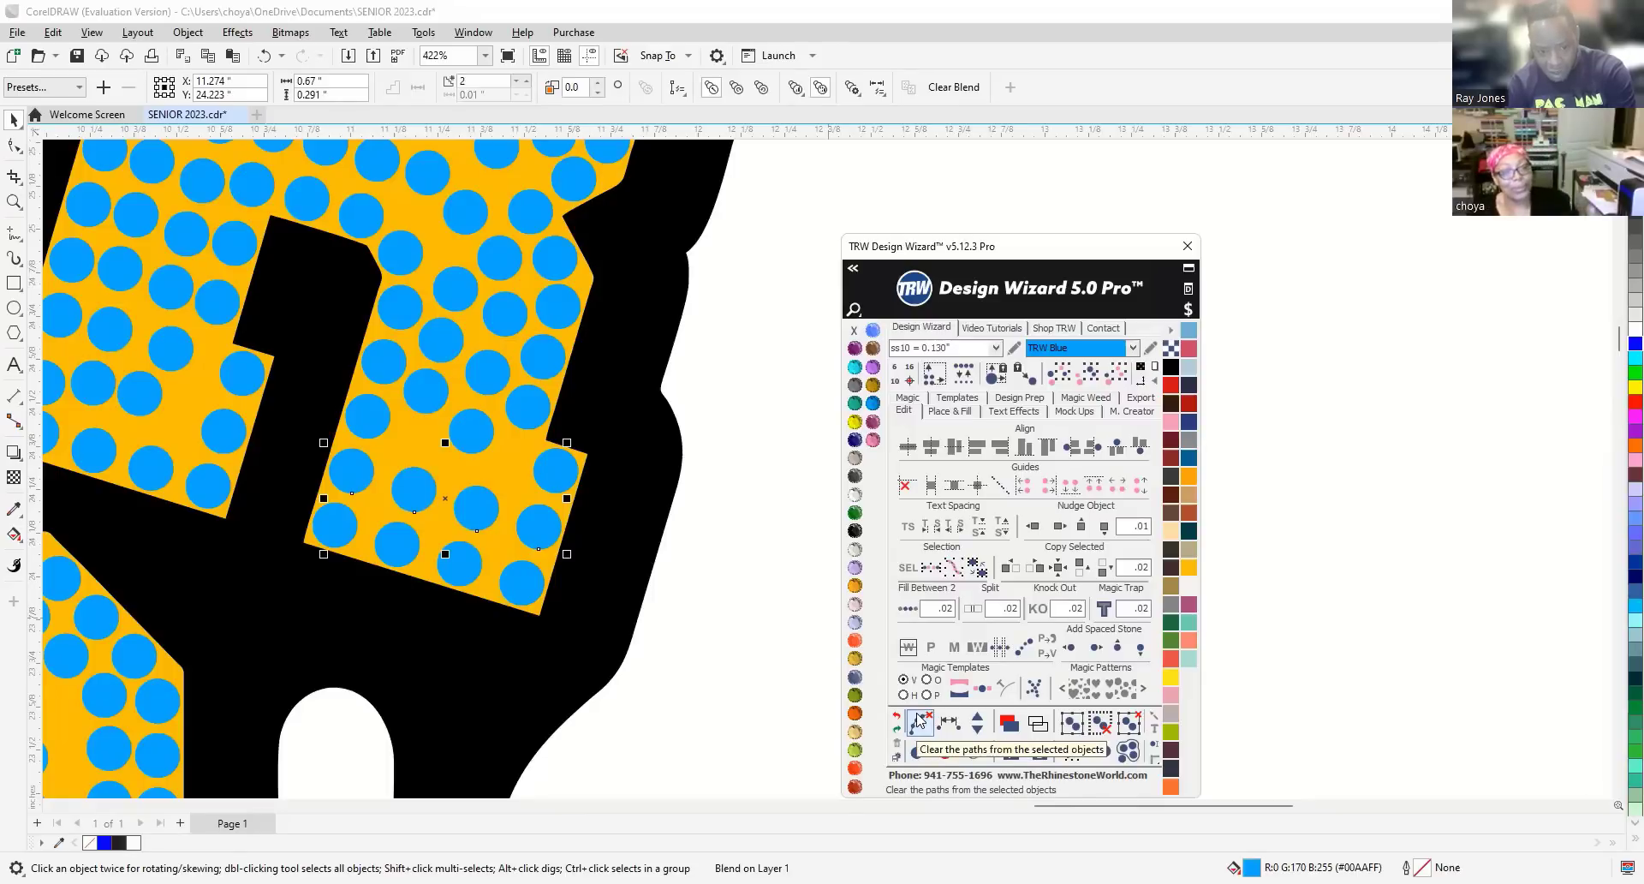
left_click(936, 723)
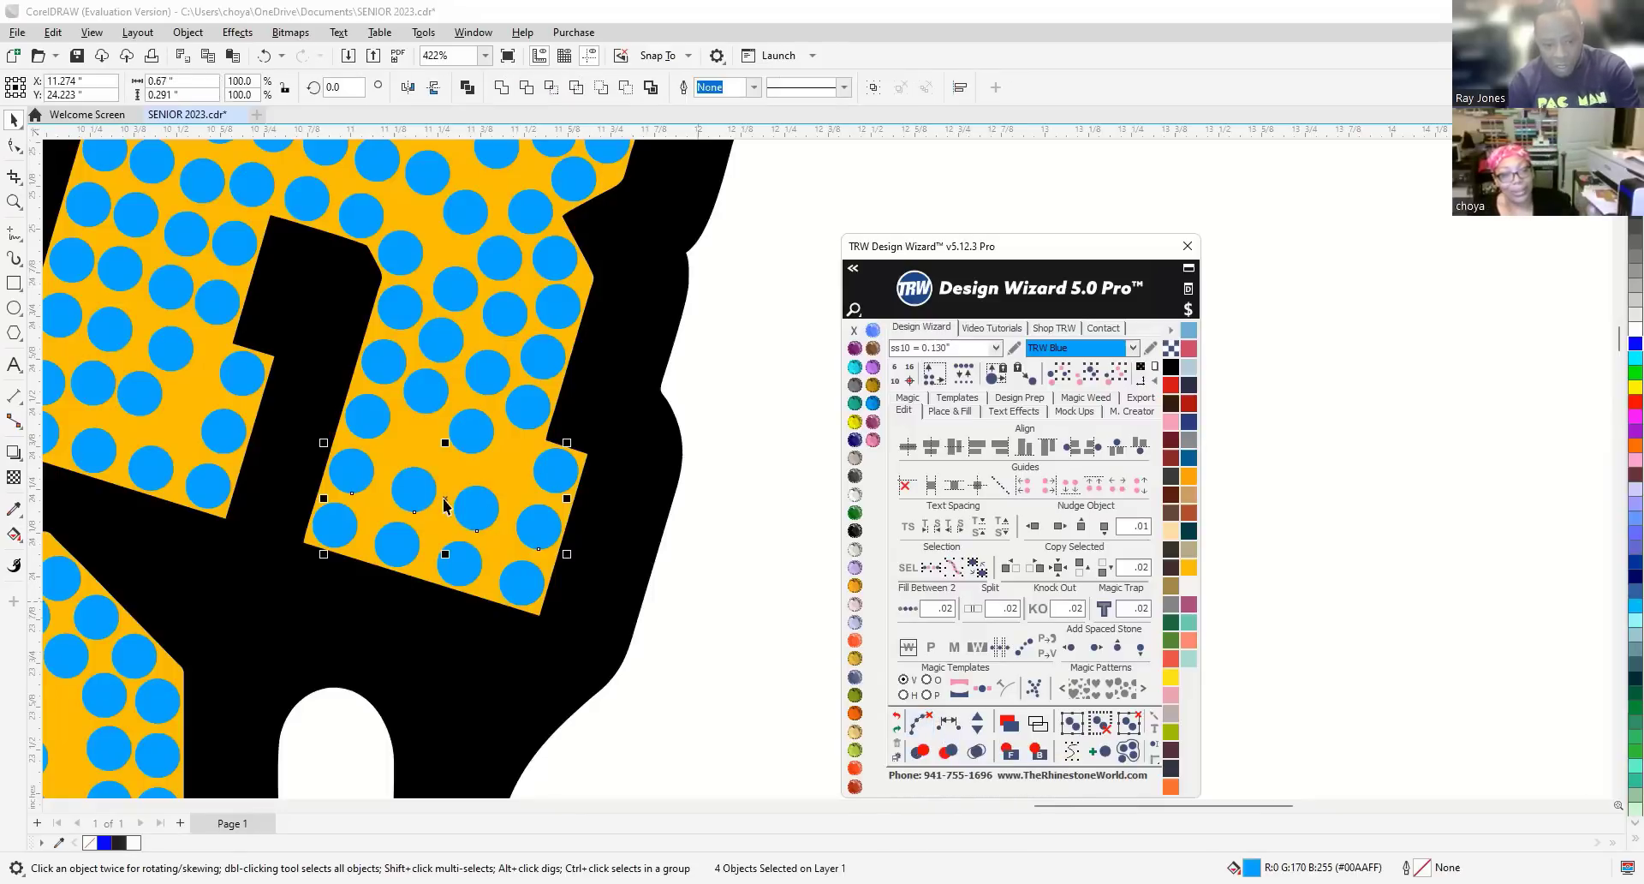
Select the two new stones with their neighbours as a four-stone row.
left_click(534, 534)
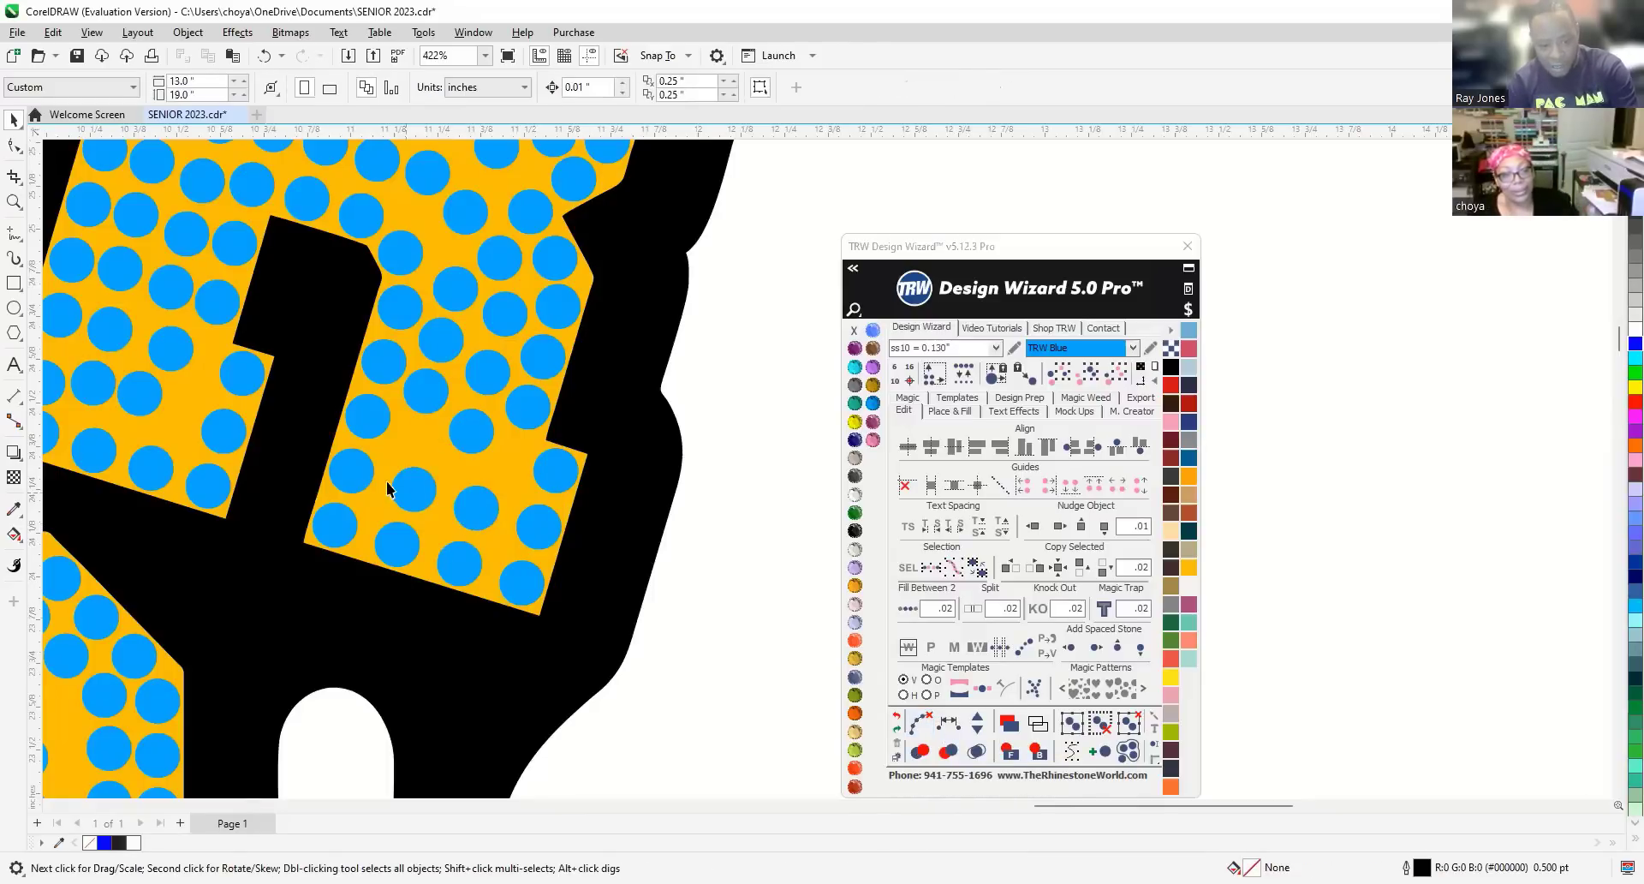
left_click(351, 473)
left_click(398, 539, "shift")
left_click(477, 512, "shift")
left_click(521, 517, "shift")
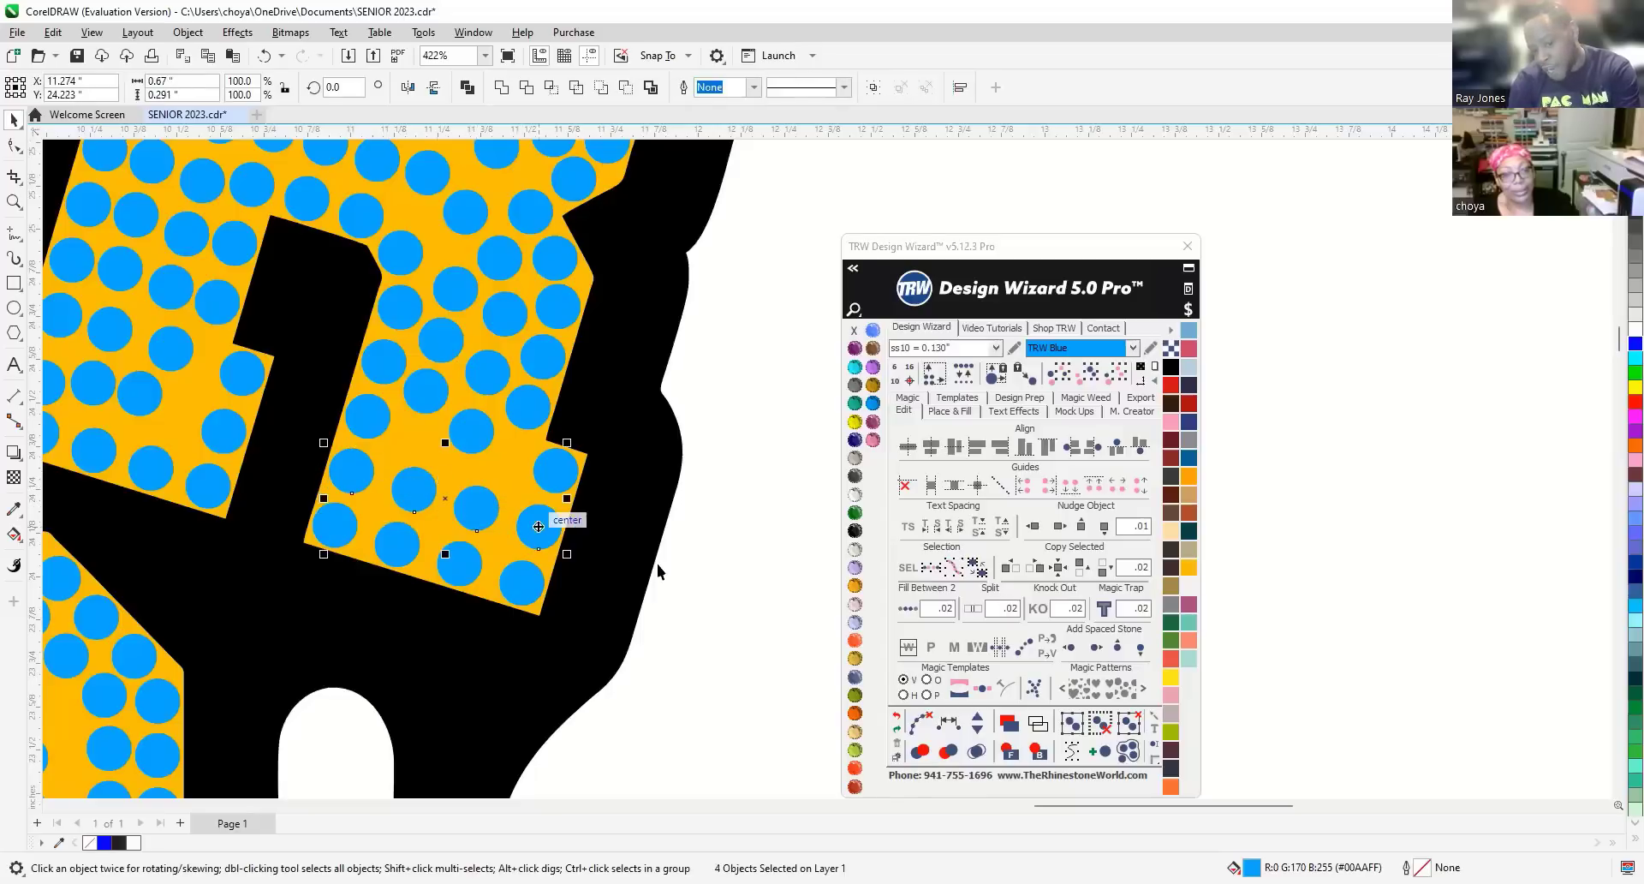
Switch to the Untitled-1 document with the rhinestone and orange SENIOR 2023 designs.
left_click(948, 724)
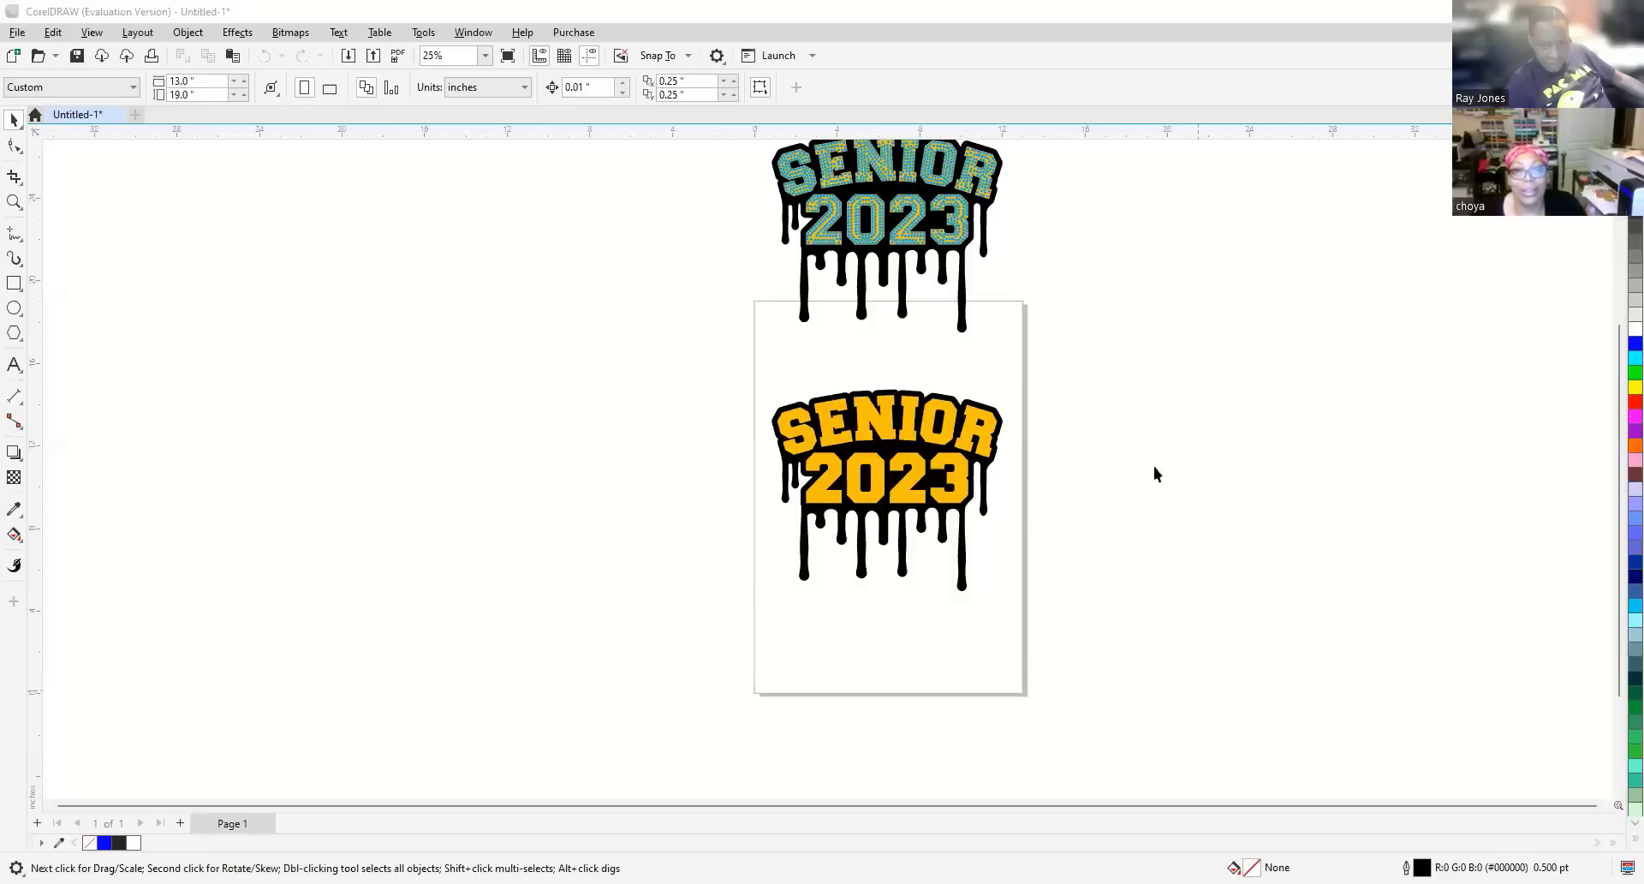
scroll(1154, 466, "up", 1)
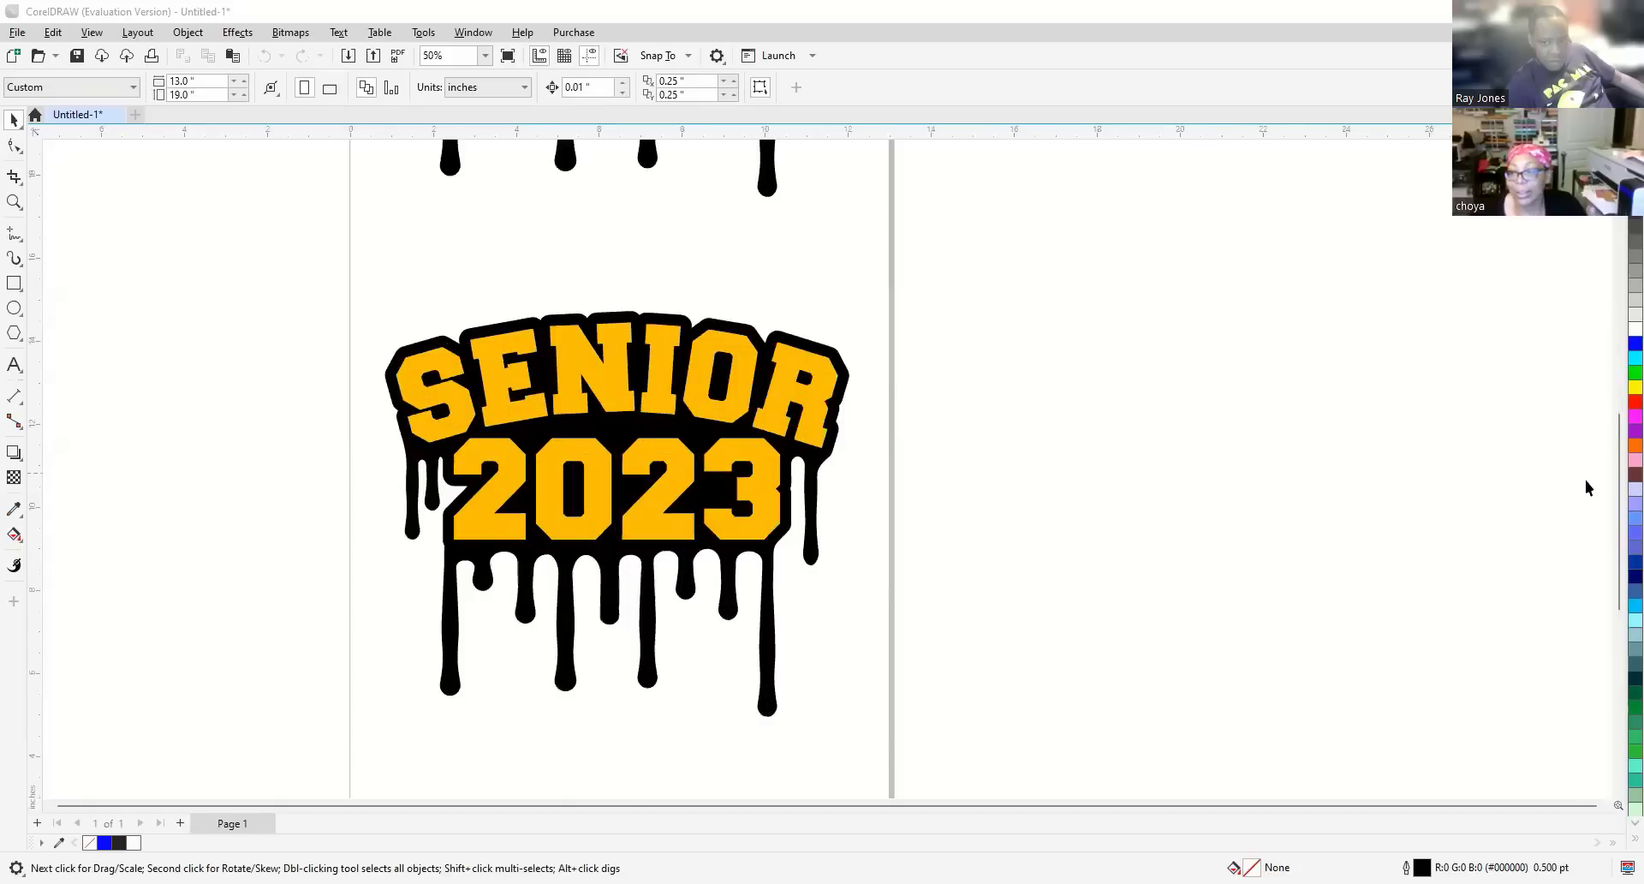
left_click_drag(1619, 514, 1619, 364)
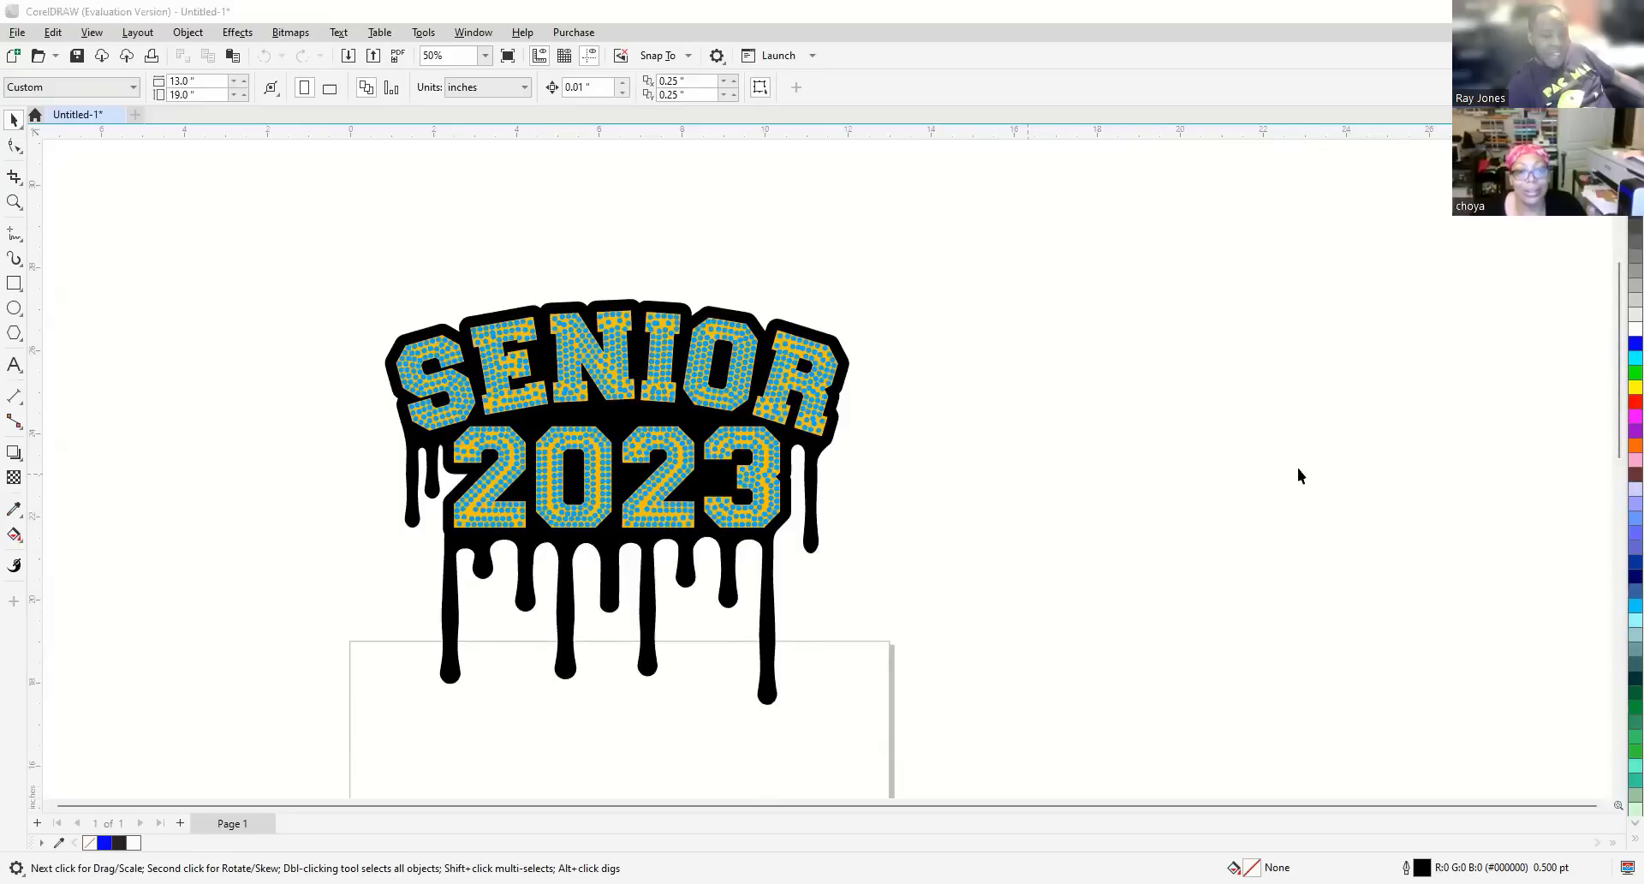
left_click(579, 272)
scroll(492, 377, "up", 2)
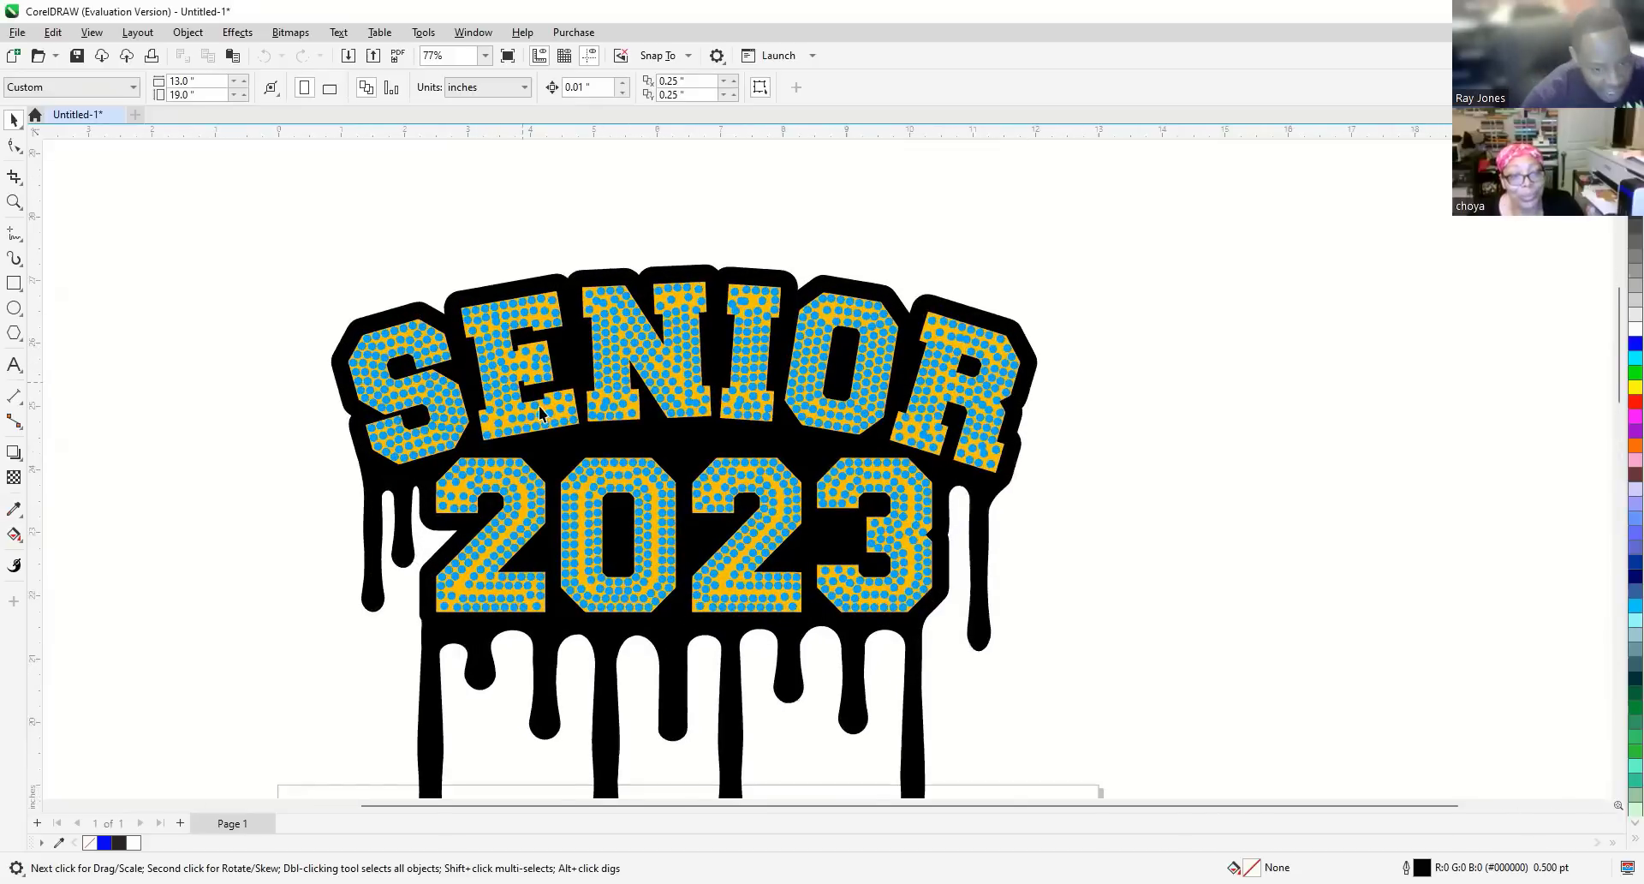
scroll(499, 372, "up", 2)
scroll(471, 366, "up", 2)
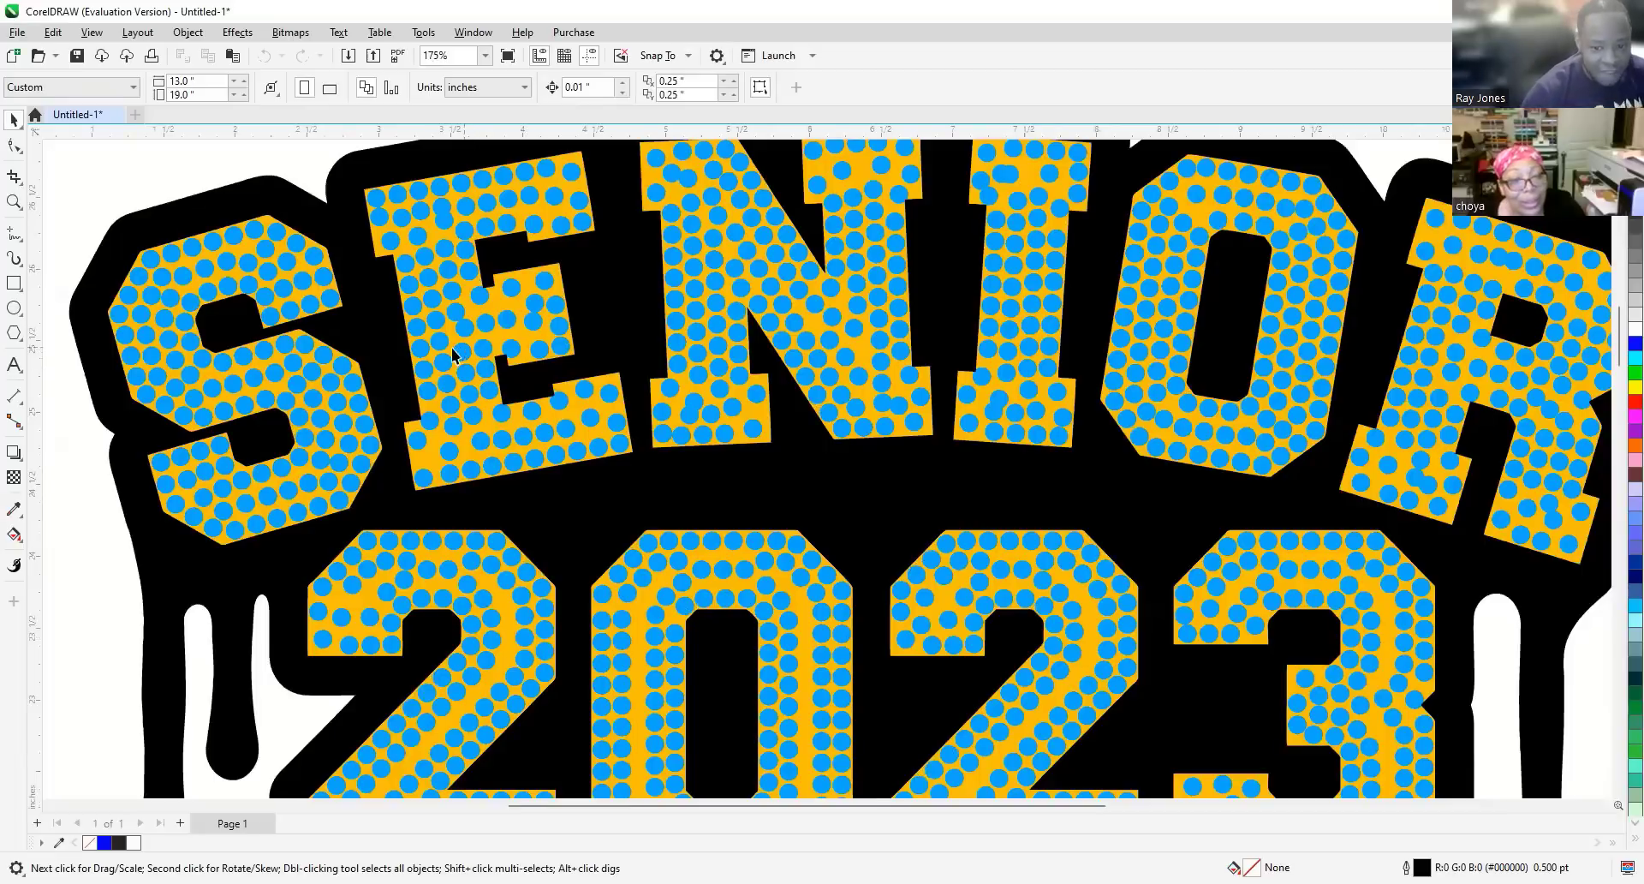
scroll(581, 346, "down", 2)
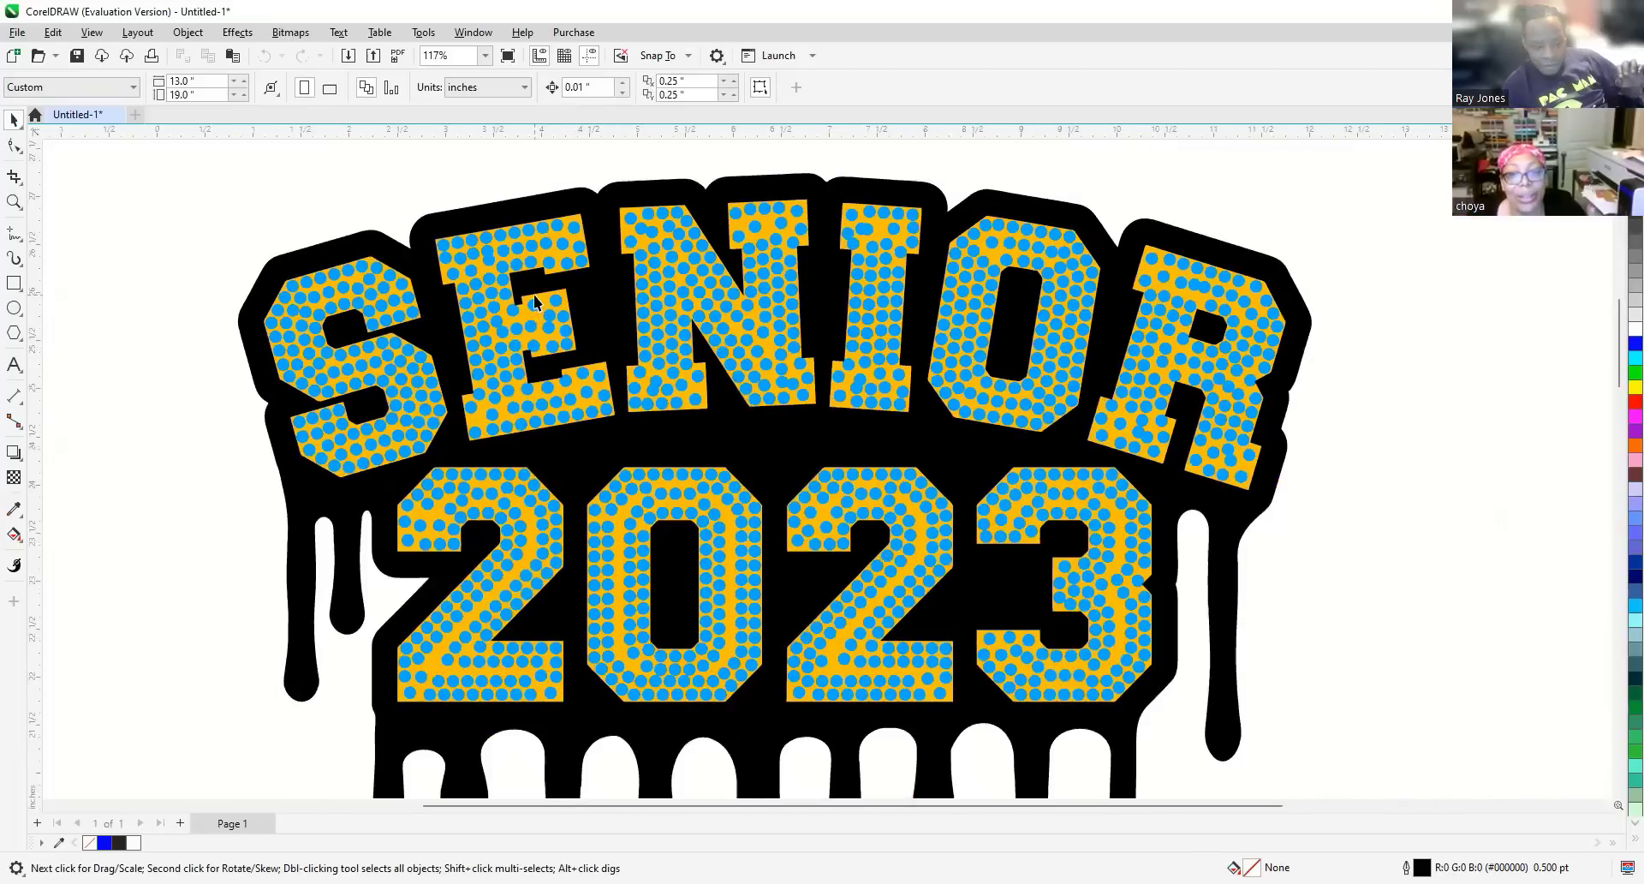
scroll(545, 304, "down", 3)
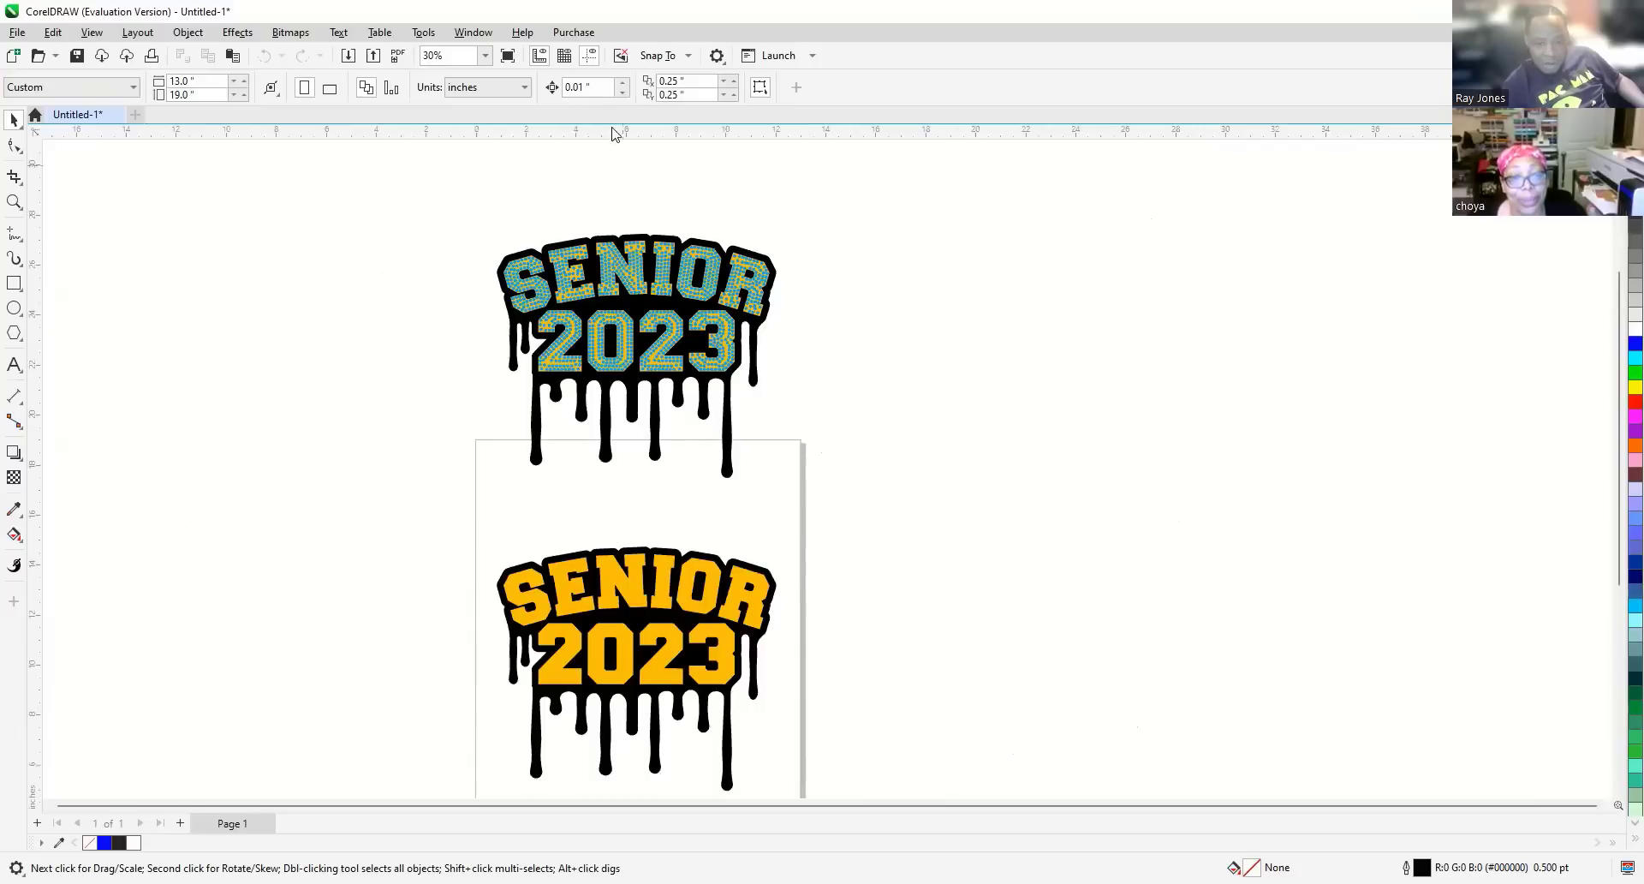
left_click_drag(434, 523, 398, 329)
key("Delete")
key("Delete")
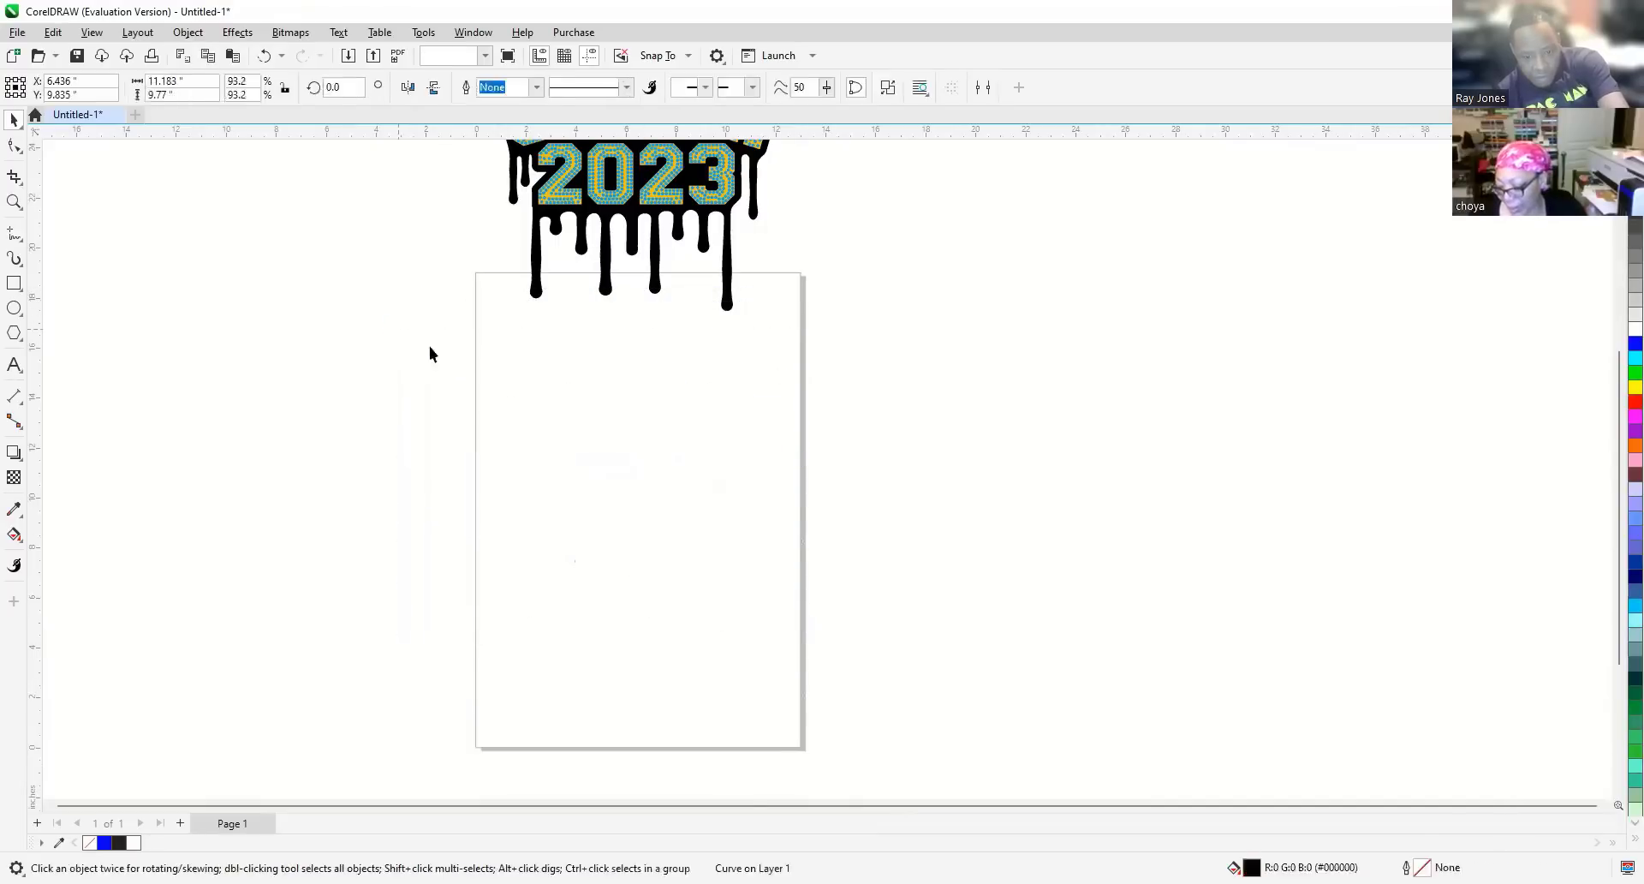
scroll(676, 518, "down", 1)
left_click_drag(467, 171, 461, 147)
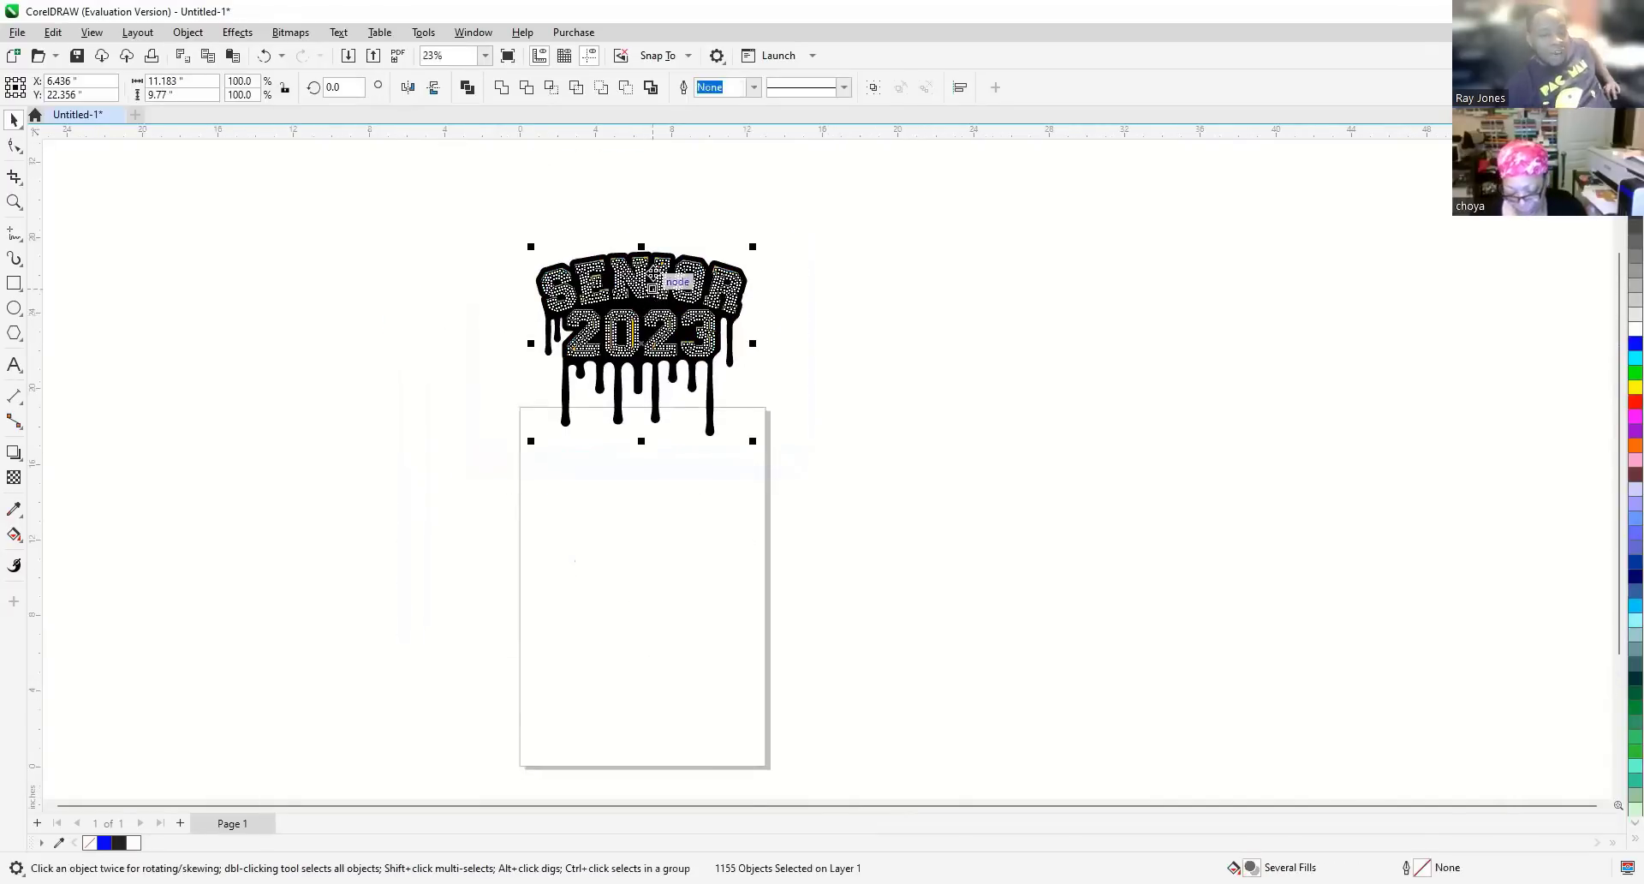
left_click_drag(661, 300, 660, 512)
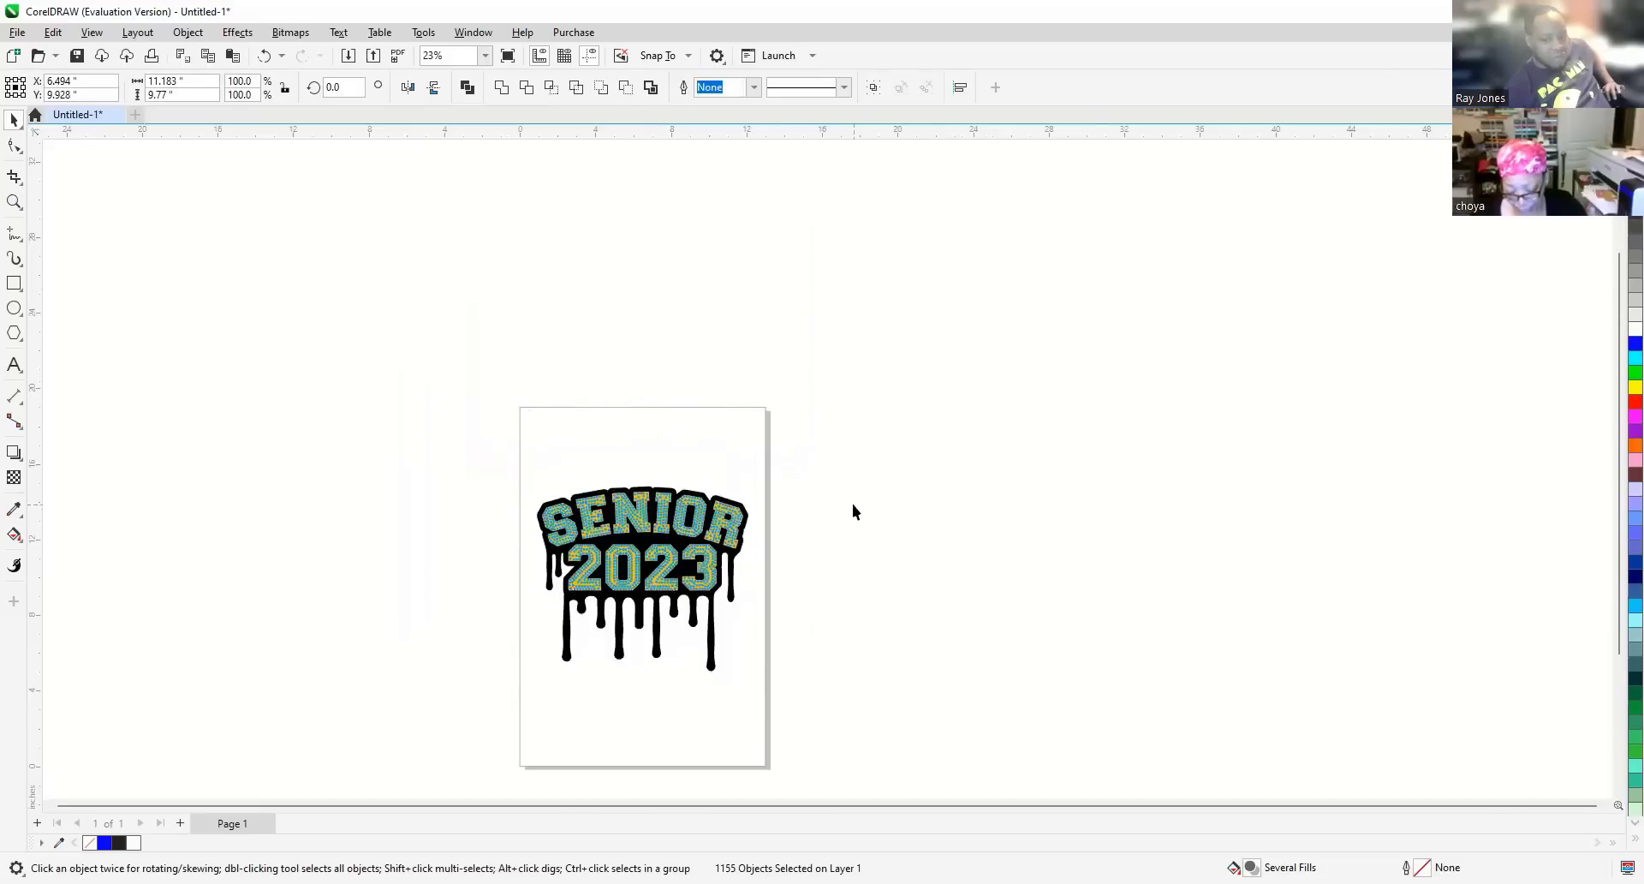
left_click(850, 507)
scroll(704, 600, "up", 1)
scroll(704, 600, "up", 1)
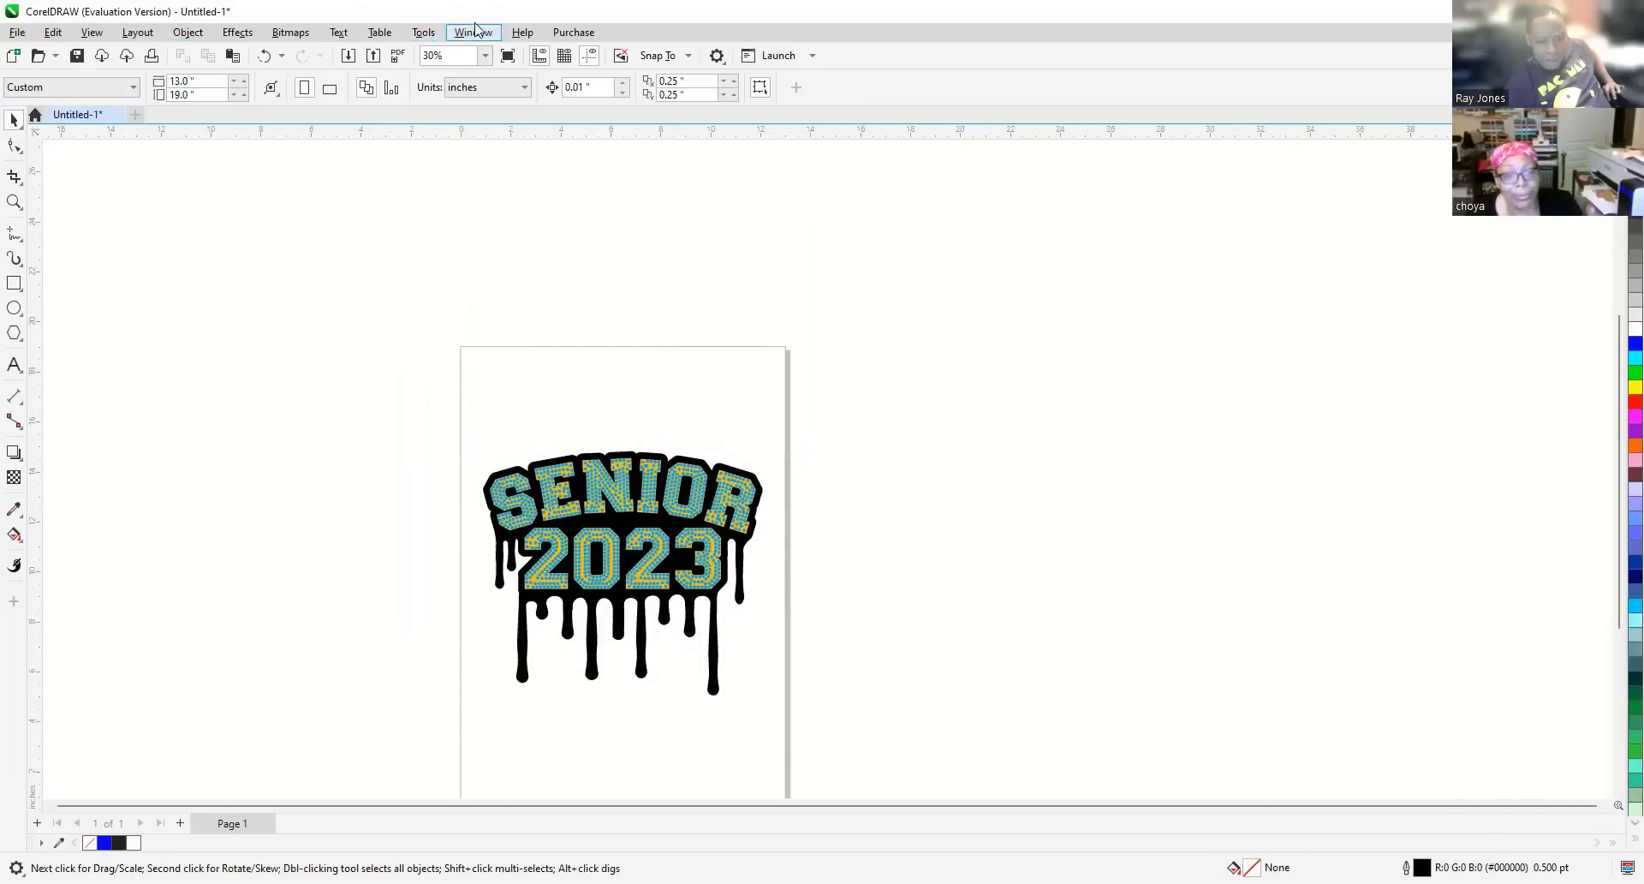
Launch Tools > Scripts > Script Editor to open the Visual Basic for Applications editor.
left_click(424, 34)
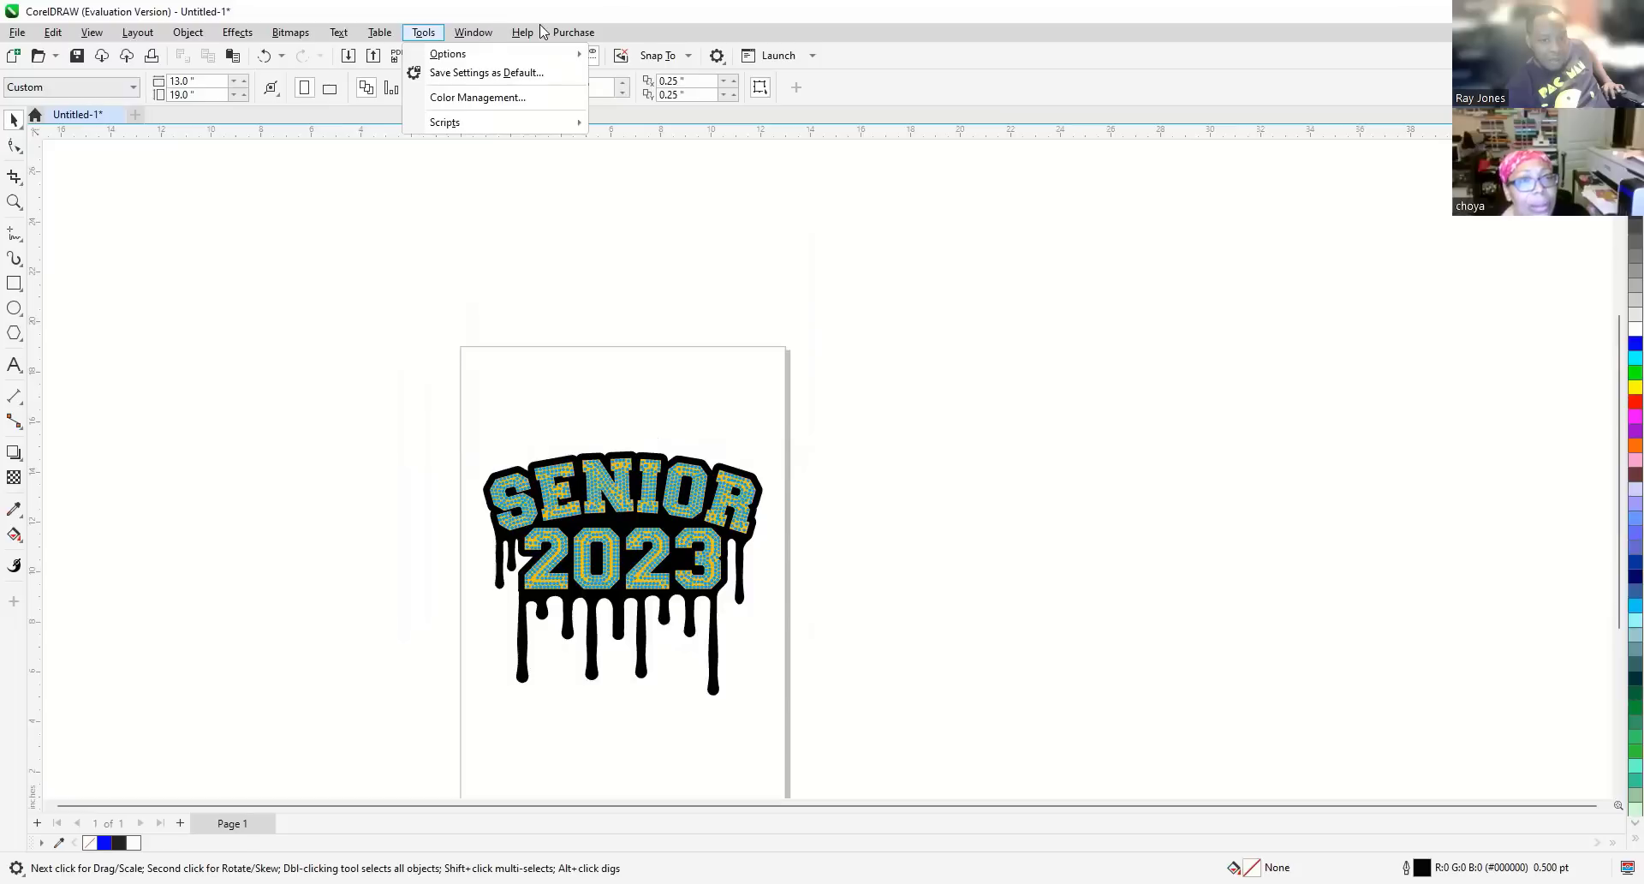
mouse_move(510, 35)
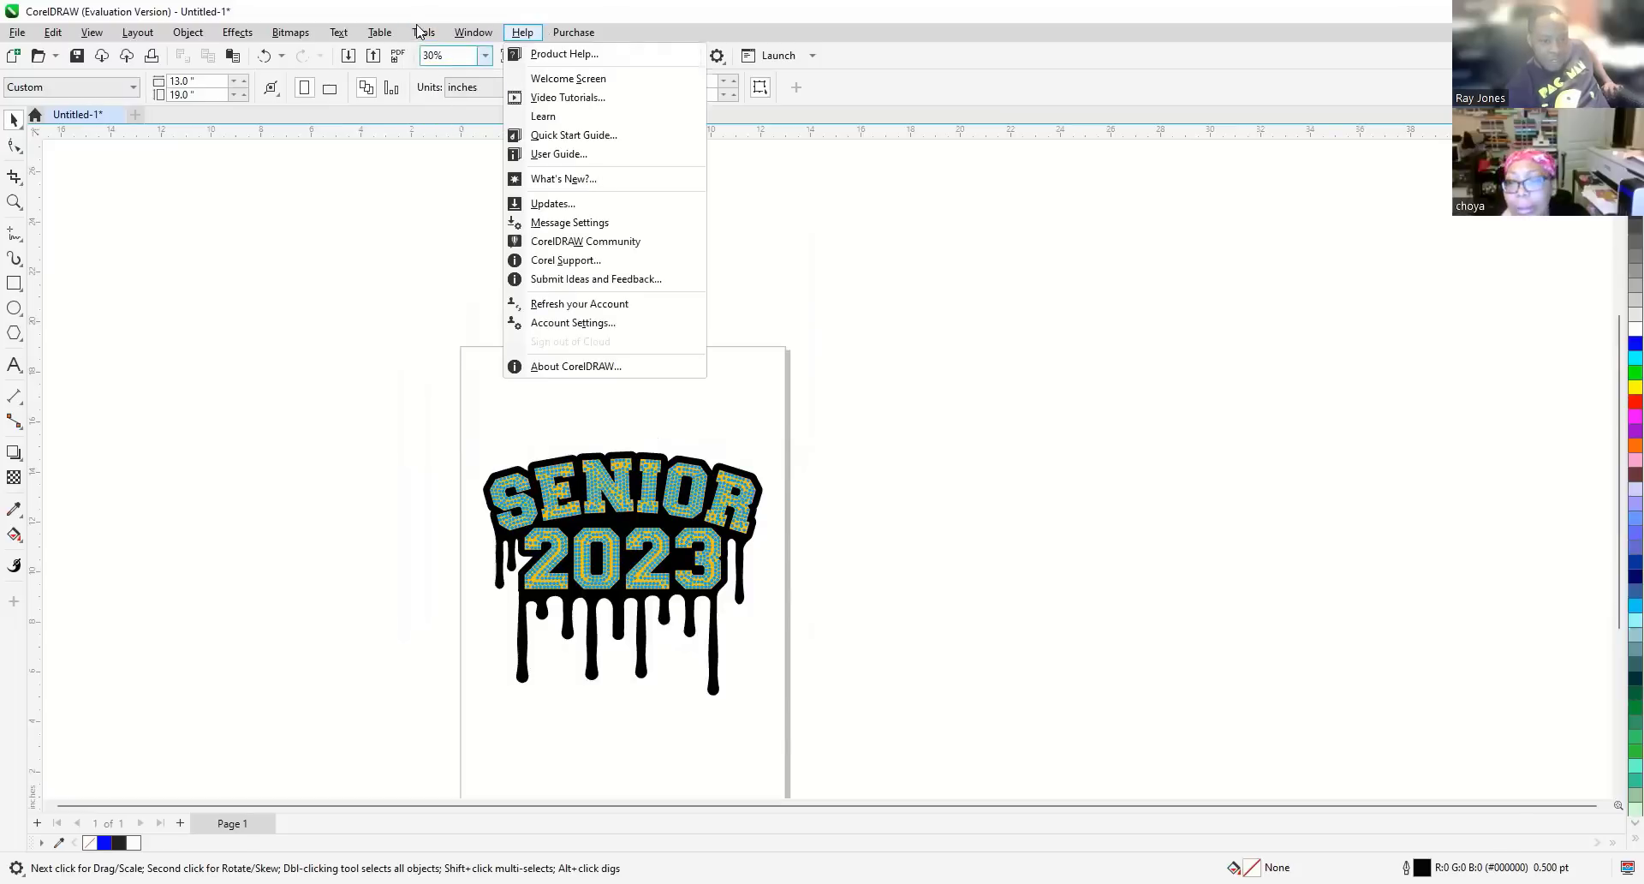
mouse_move(420, 32)
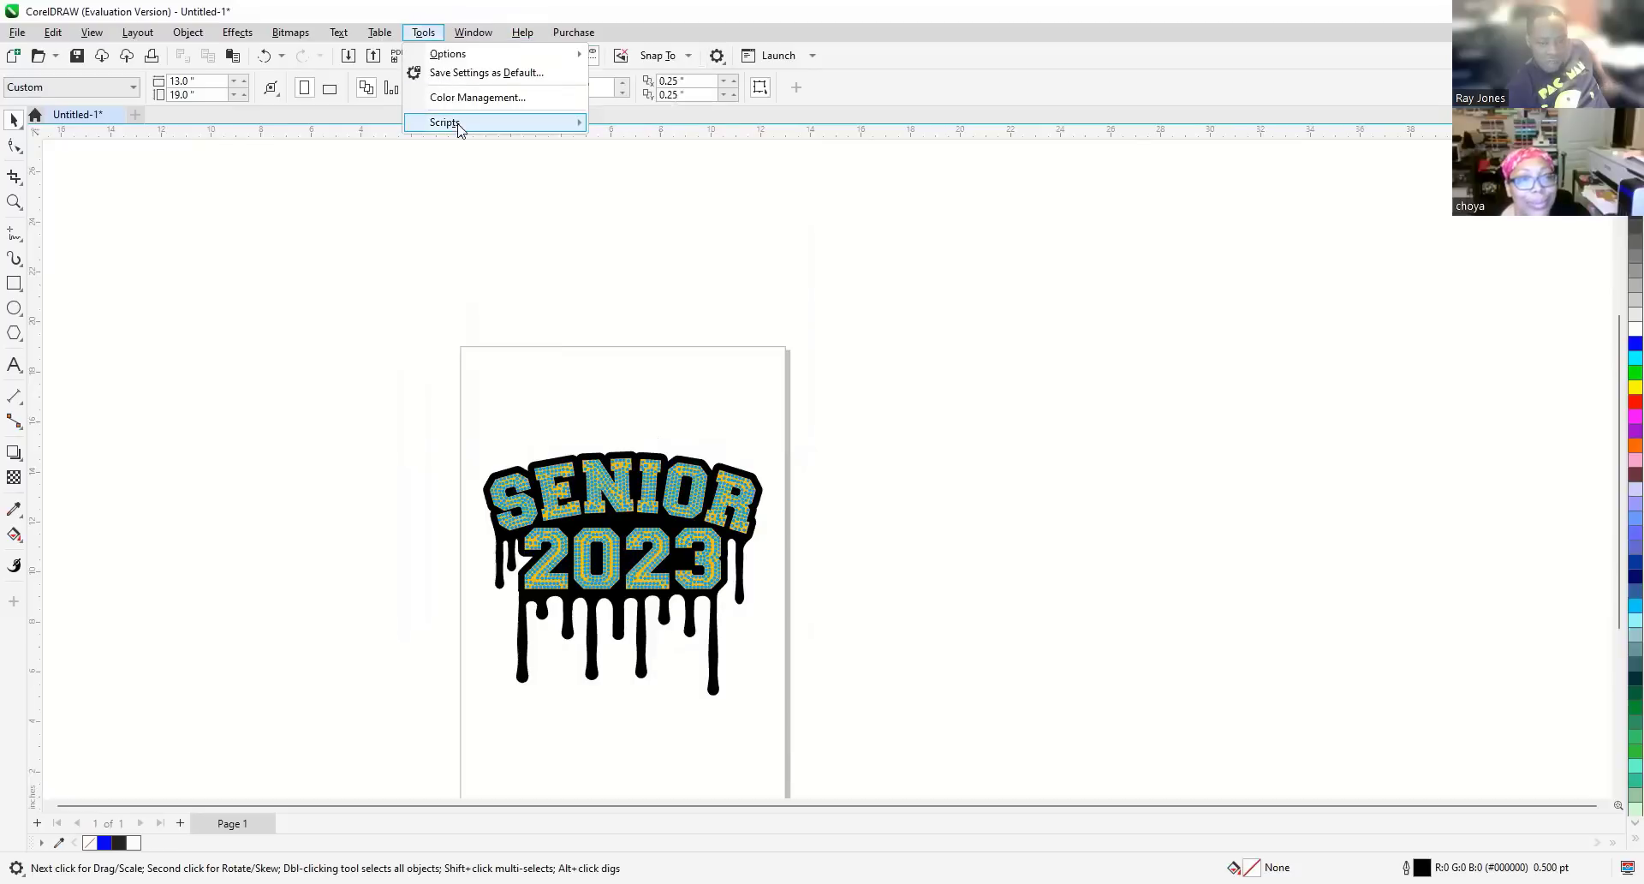
mouse_move(542, 128)
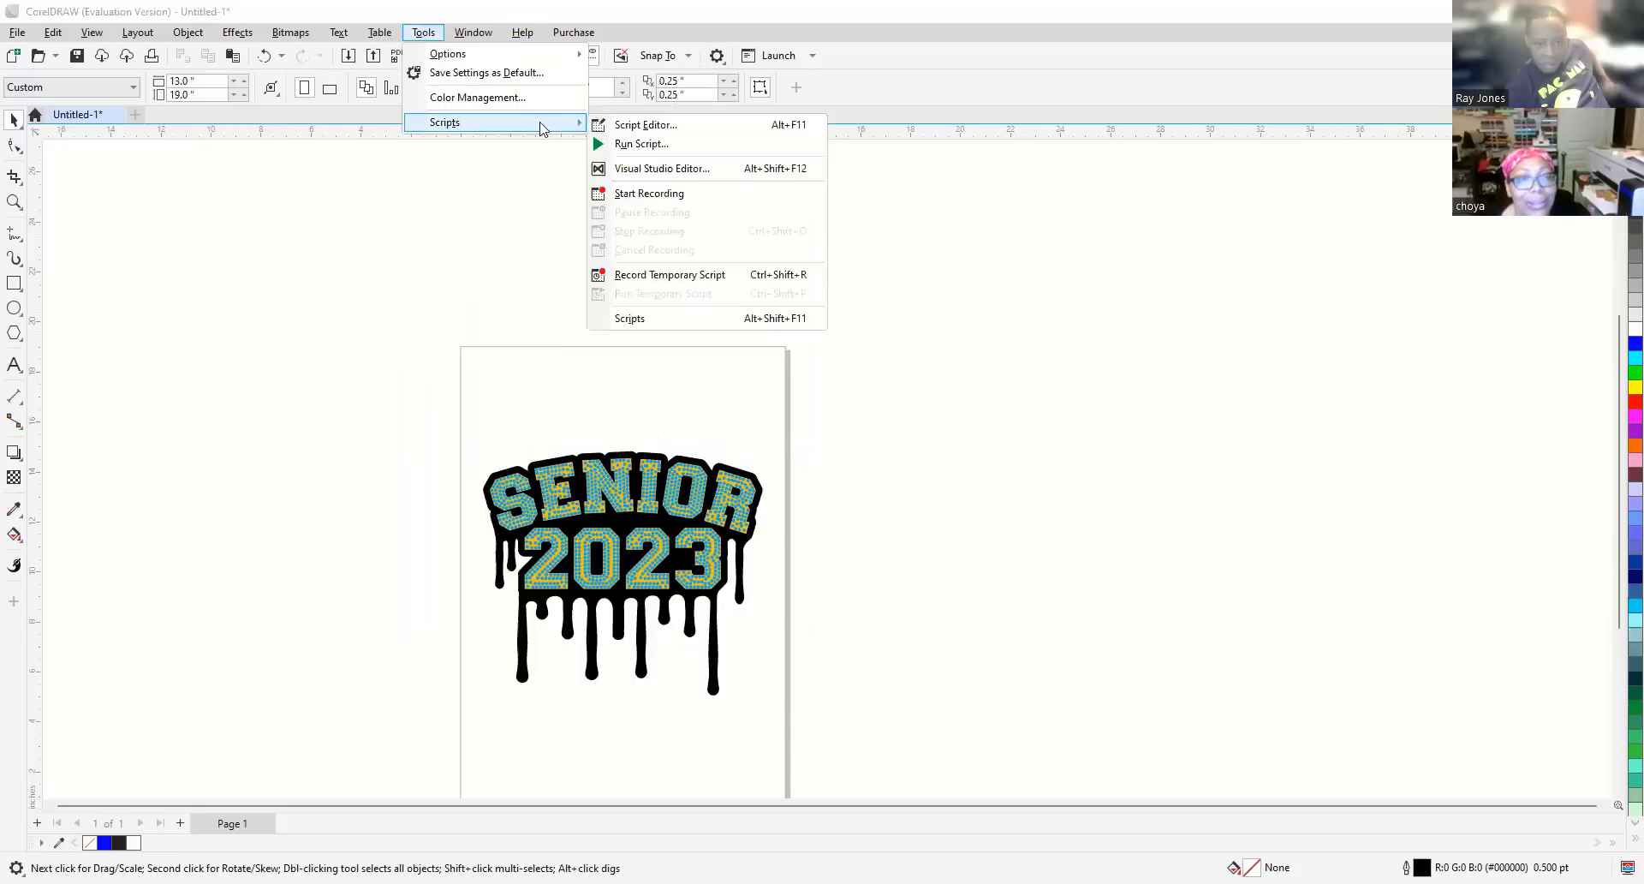
left_click(671, 128)
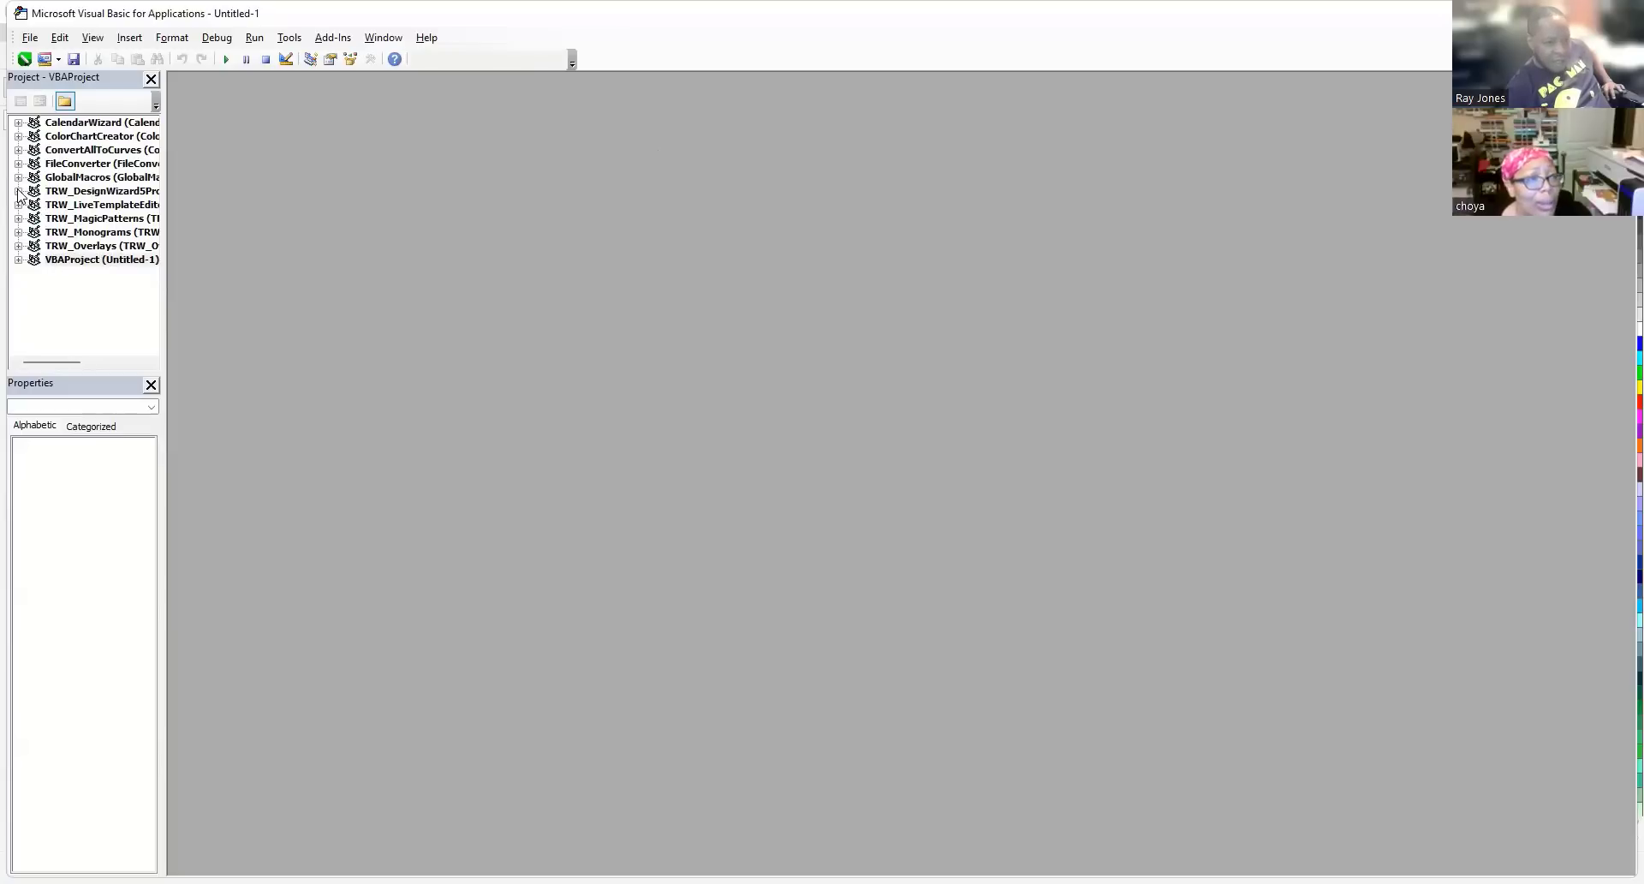
Dismiss the Project Locked warning and run the DesignWizard macro from TRW_DesignWizard5Pro.
left_click(18, 191)
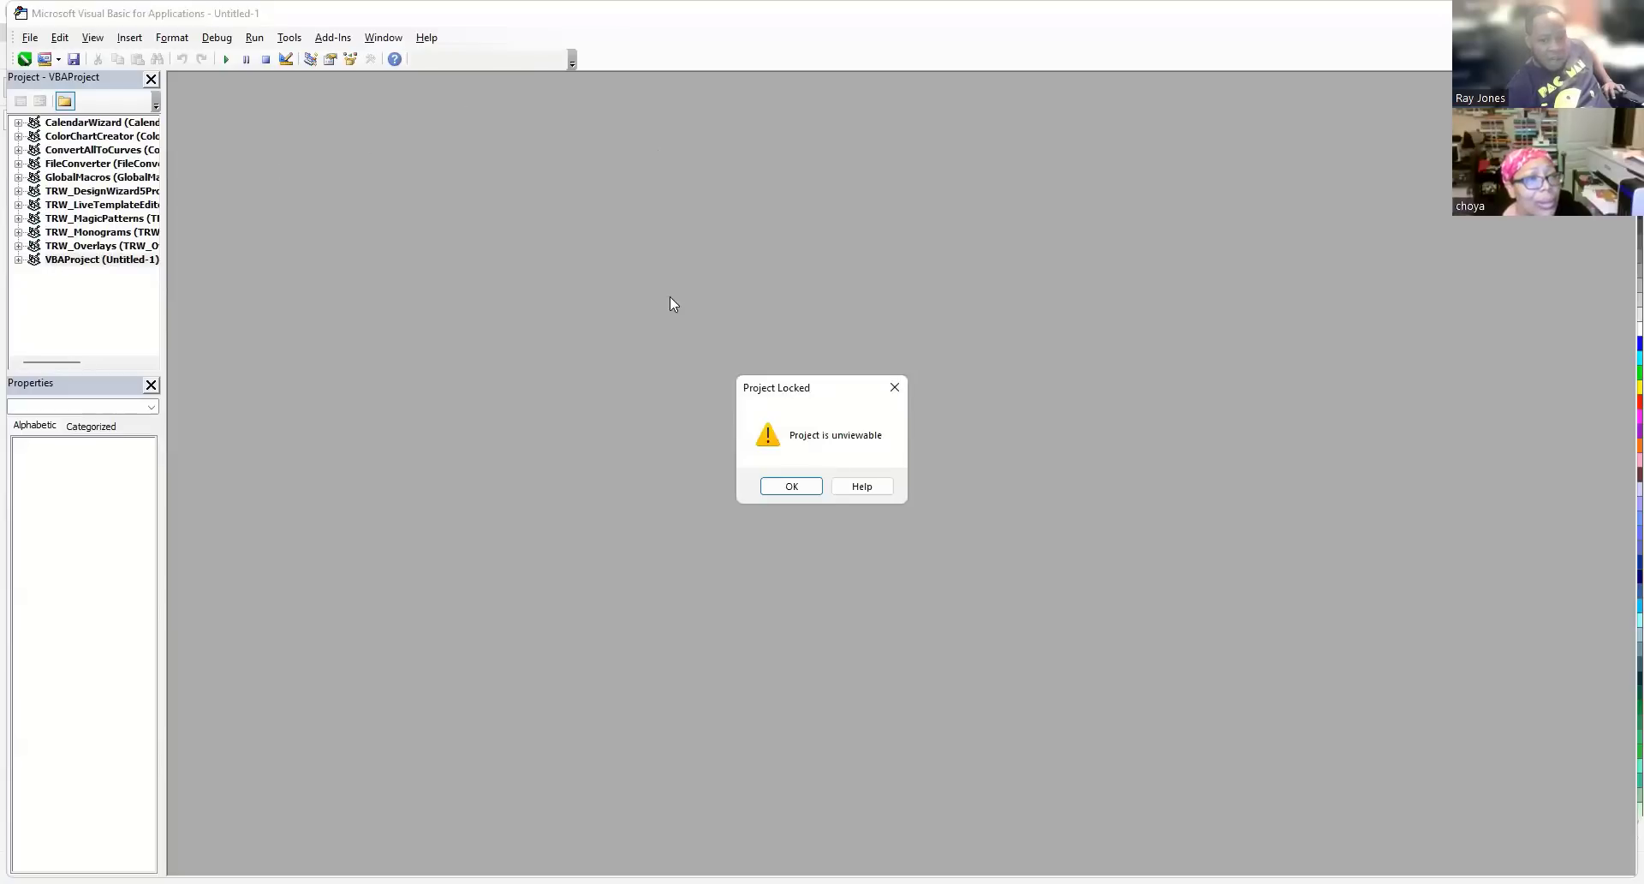
left_click(783, 481)
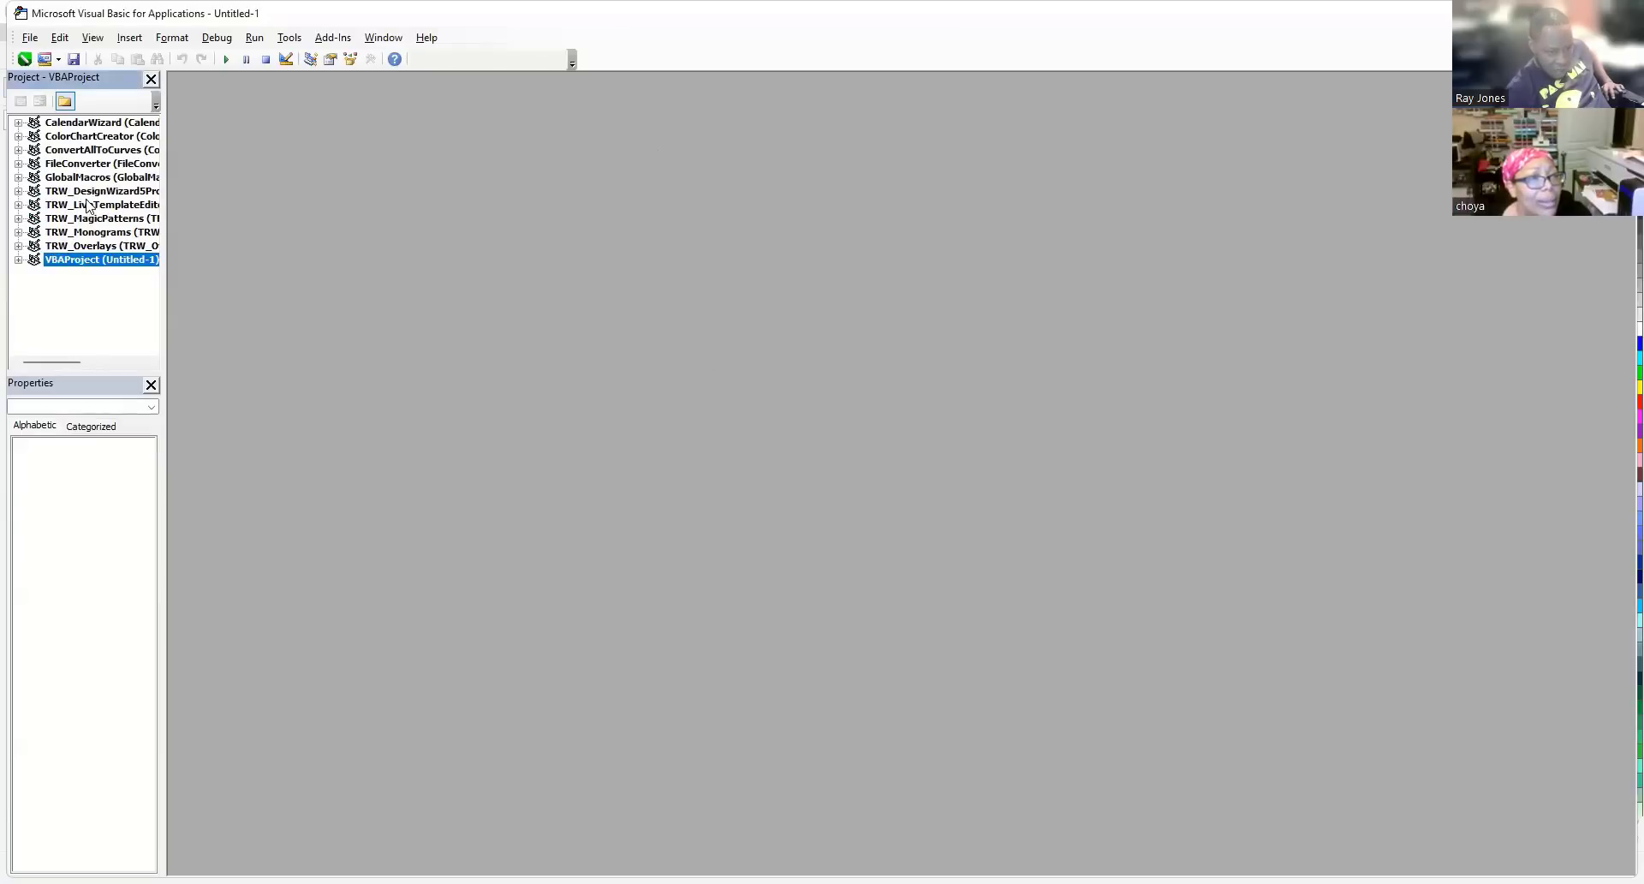
left_click(90, 192)
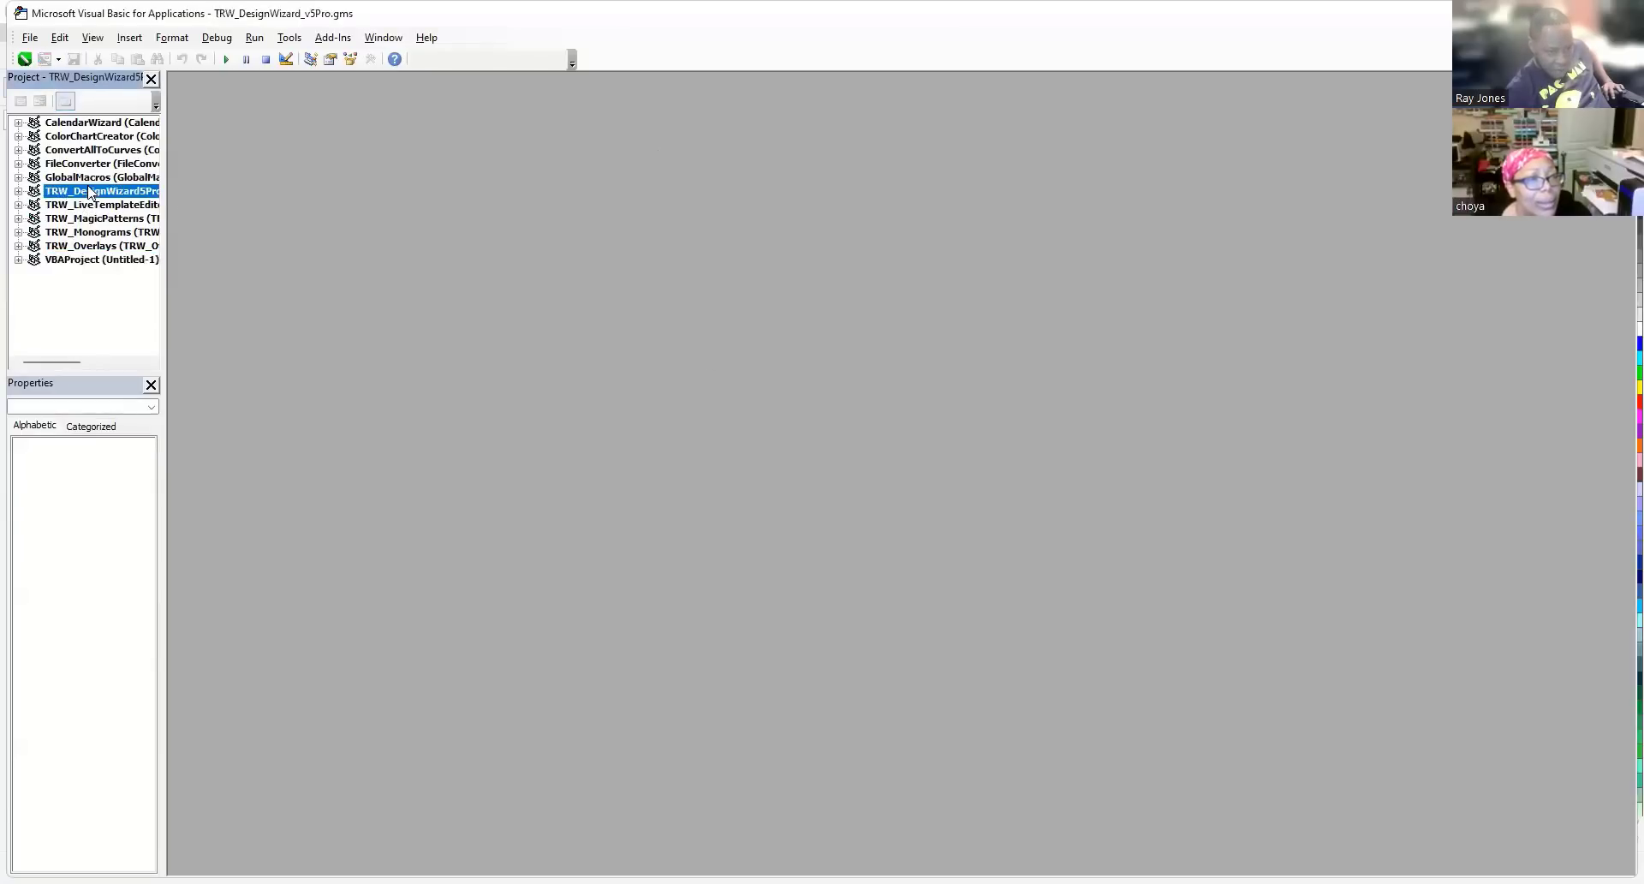
left_click(253, 38)
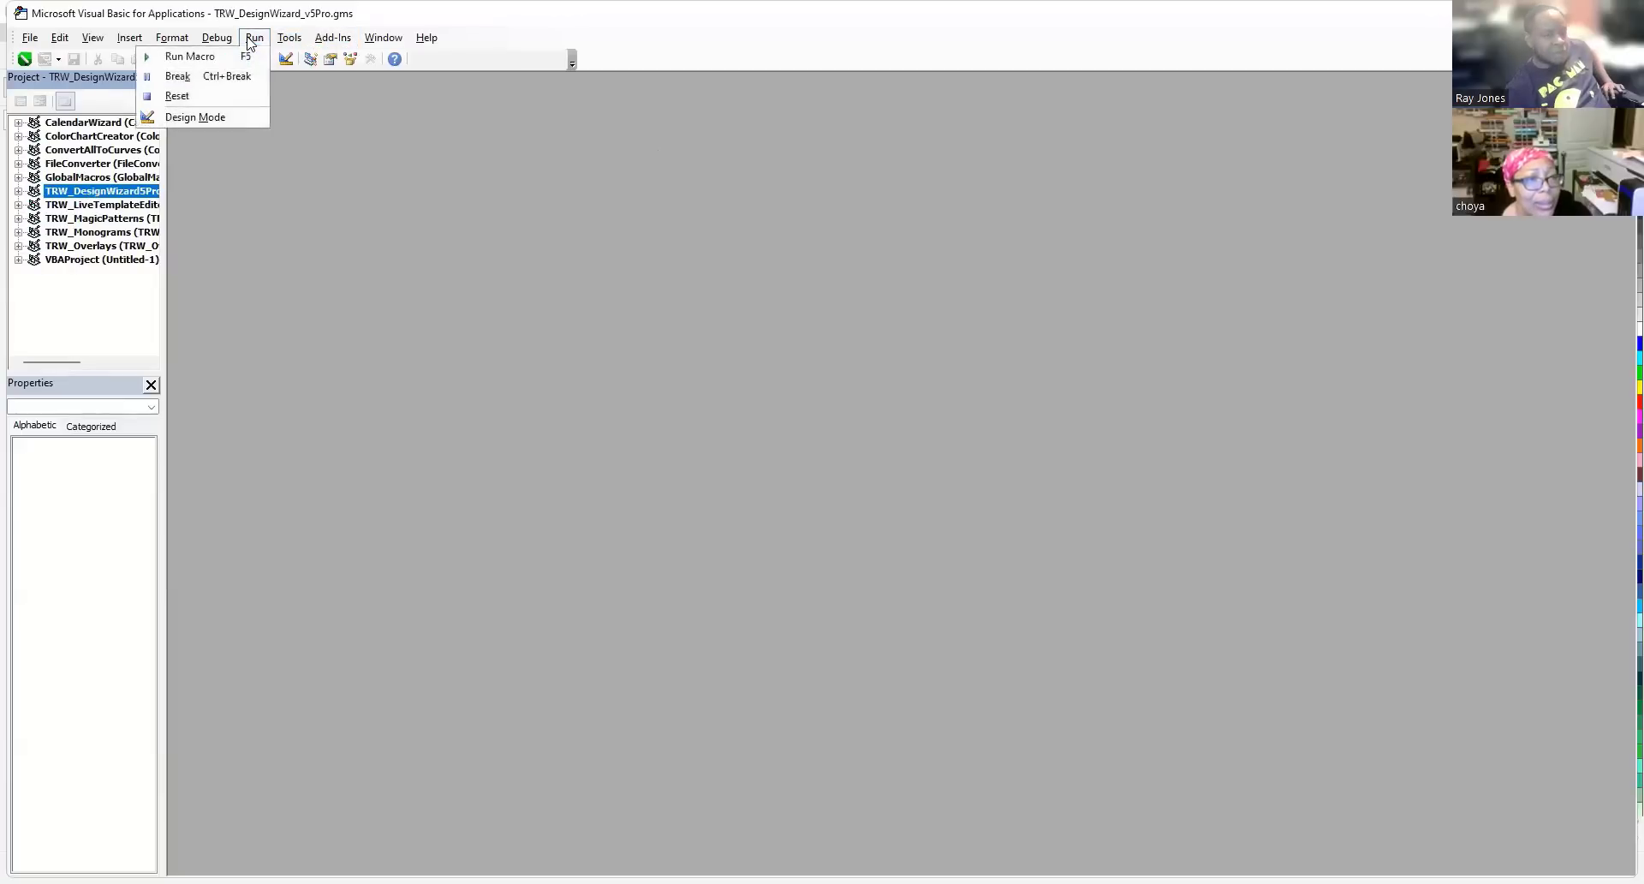
left_click(193, 56)
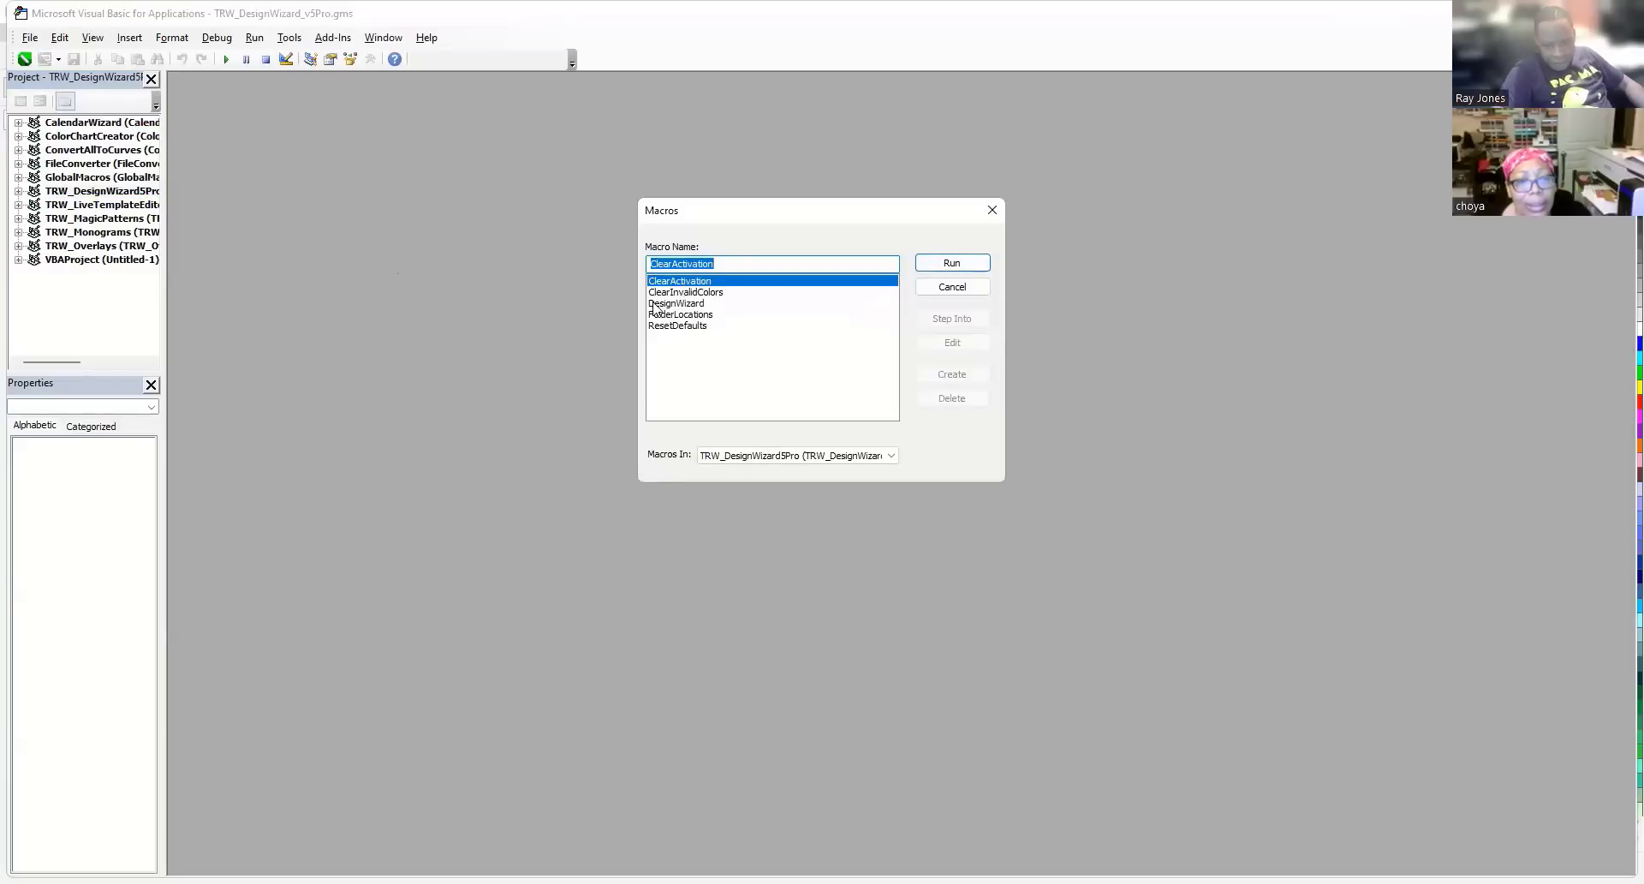
left_click(677, 303)
left_click(952, 263)
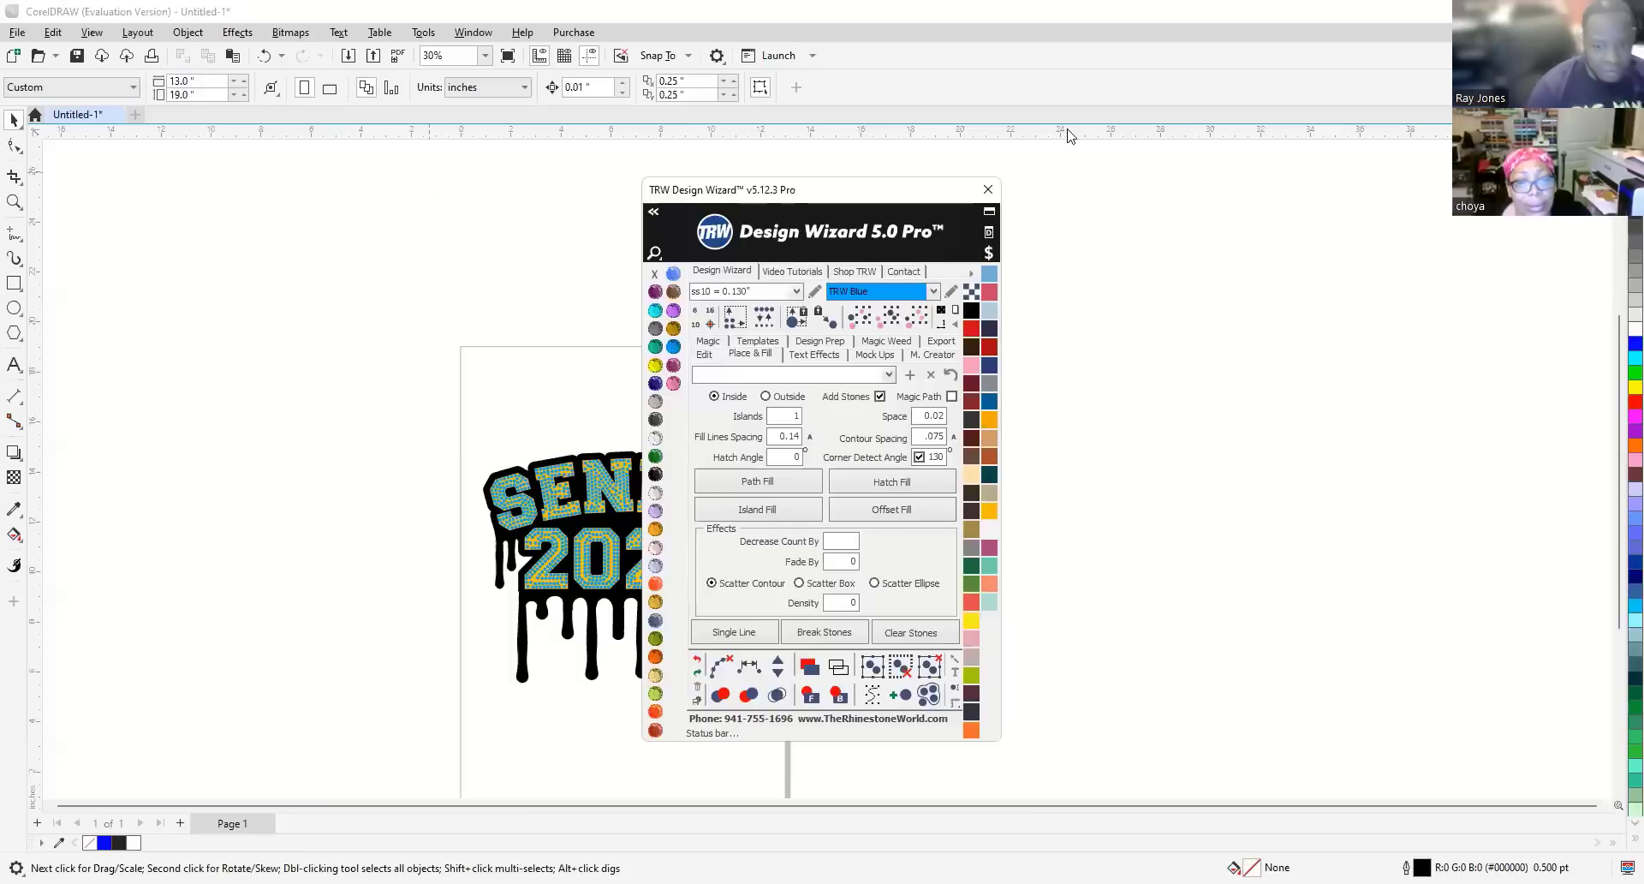
Select the whole SENIOR 2023 design and generate the Vinyl Overcut Stone 2+ Cut template.
left_click_drag(812, 203, 1321, 266)
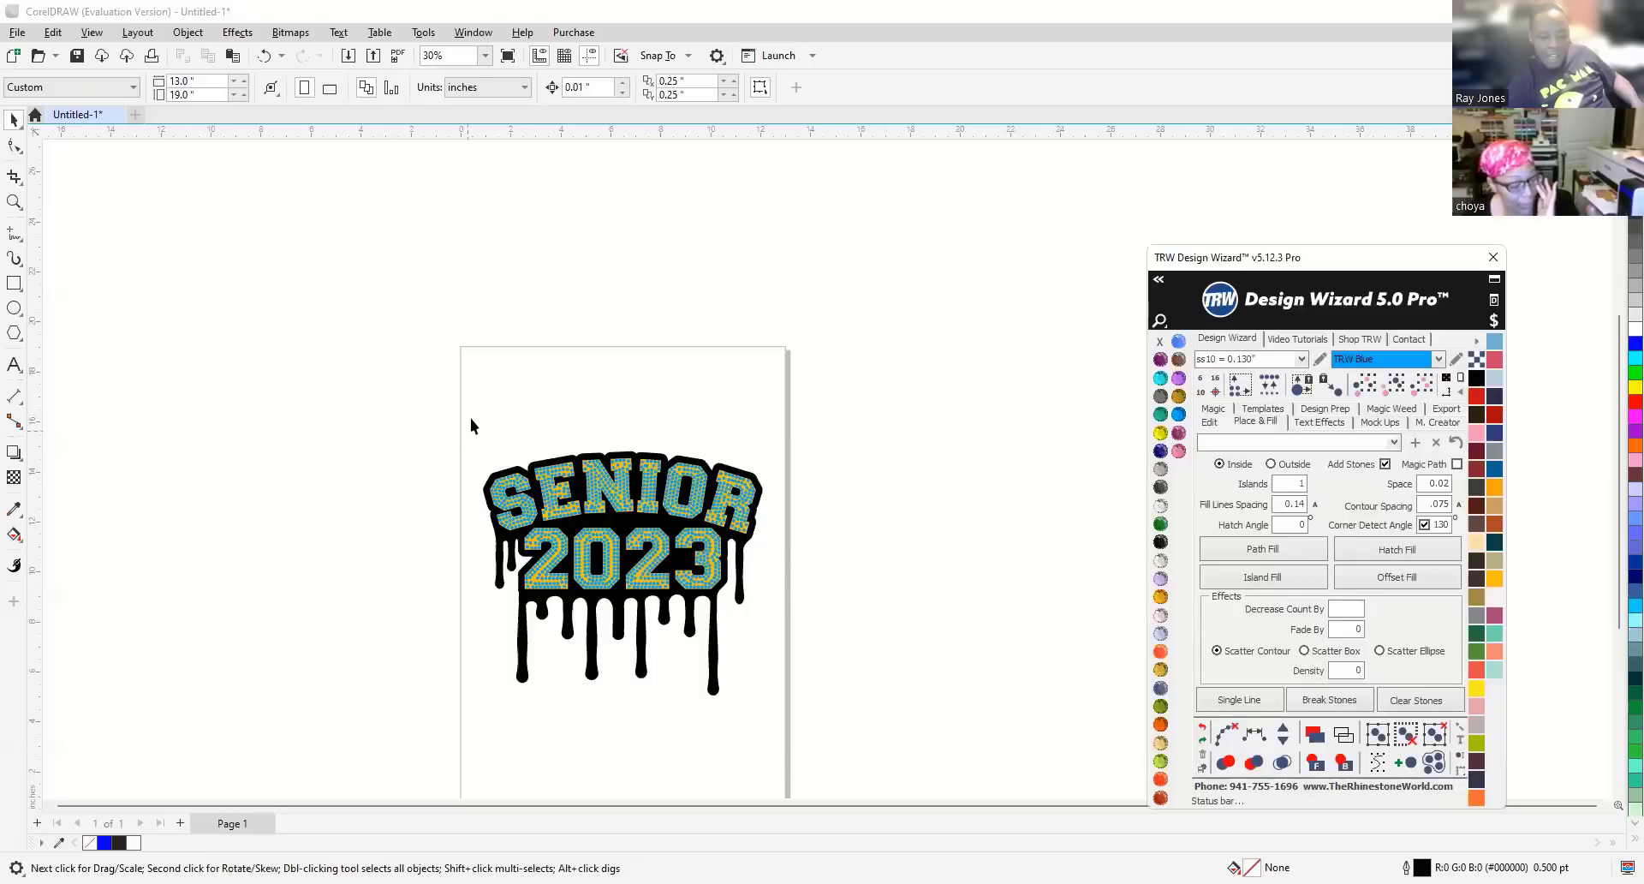
left_click_drag(430, 406, 856, 737)
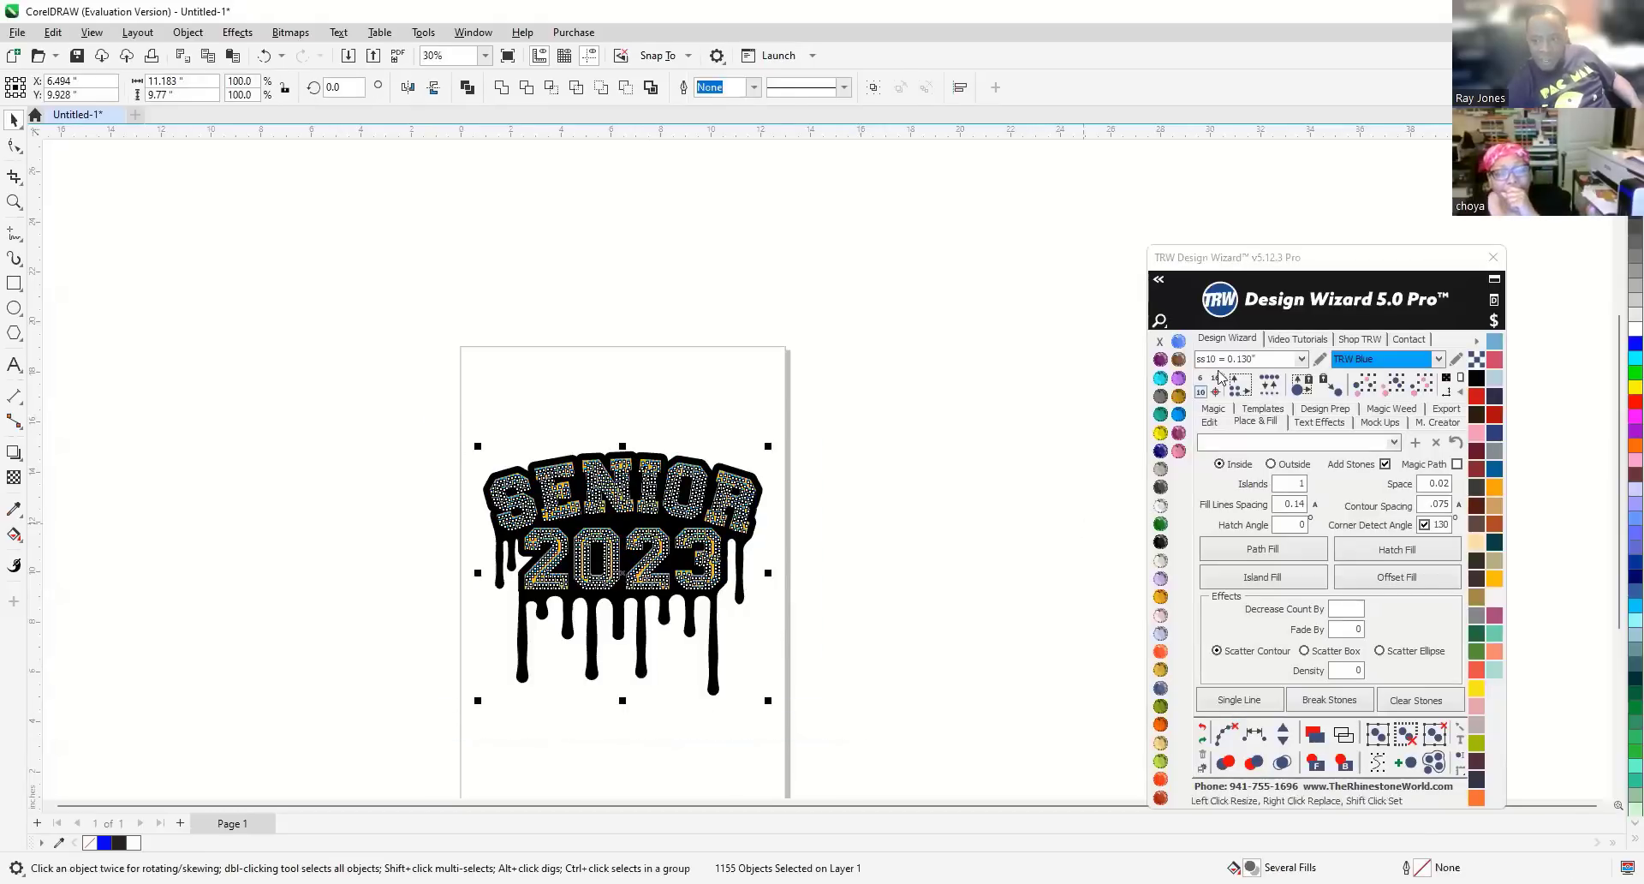
left_click_drag(1285, 266, 1008, 279)
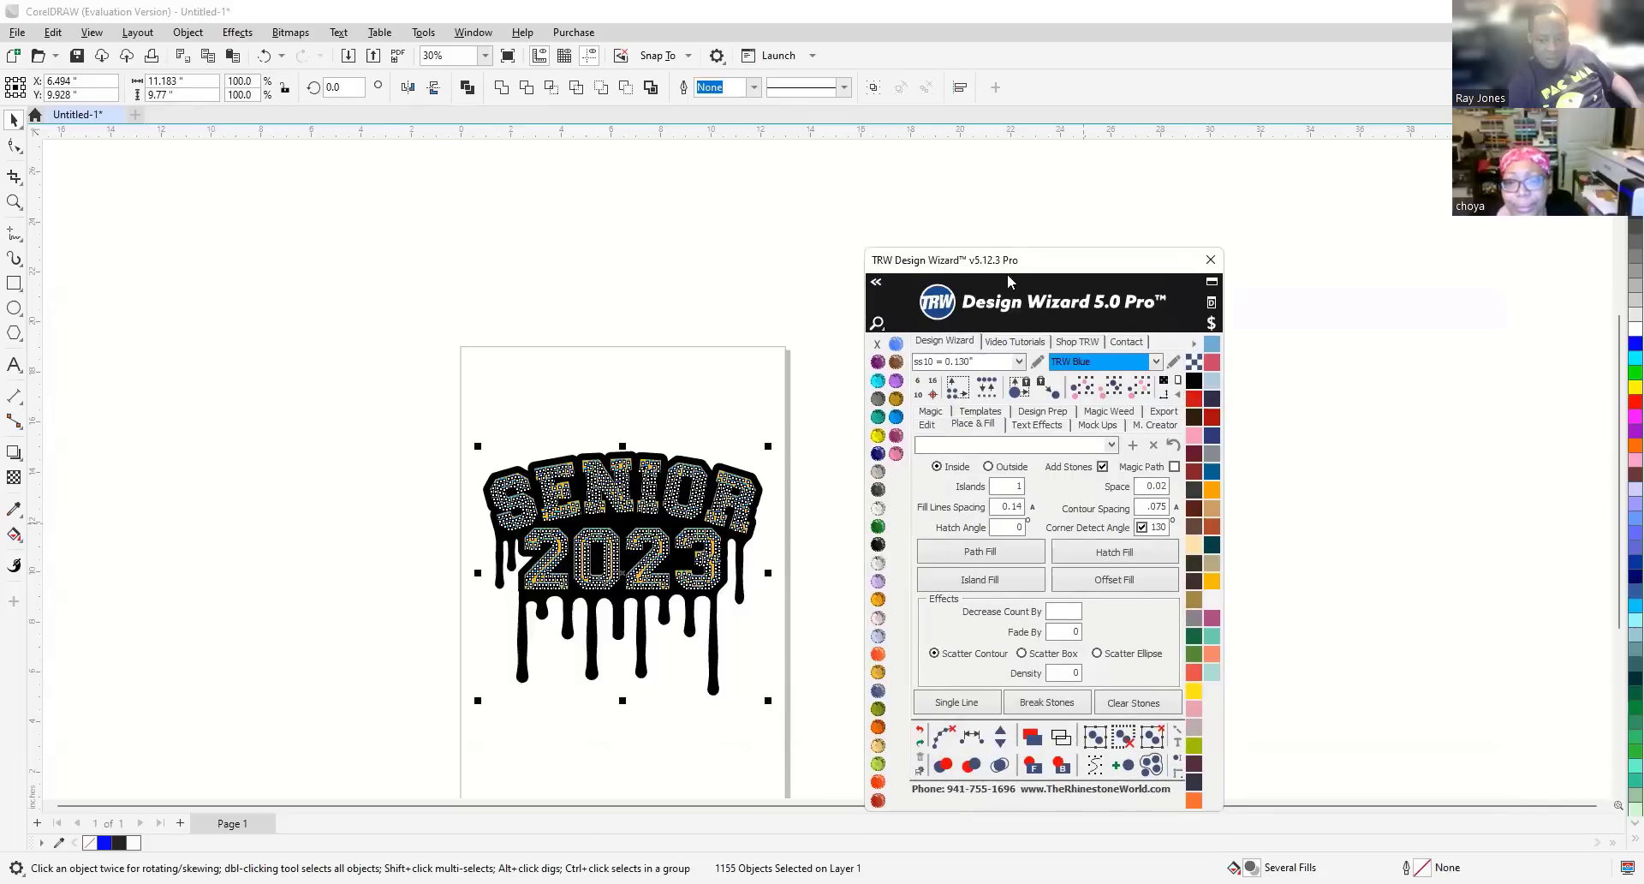
left_click(987, 415)
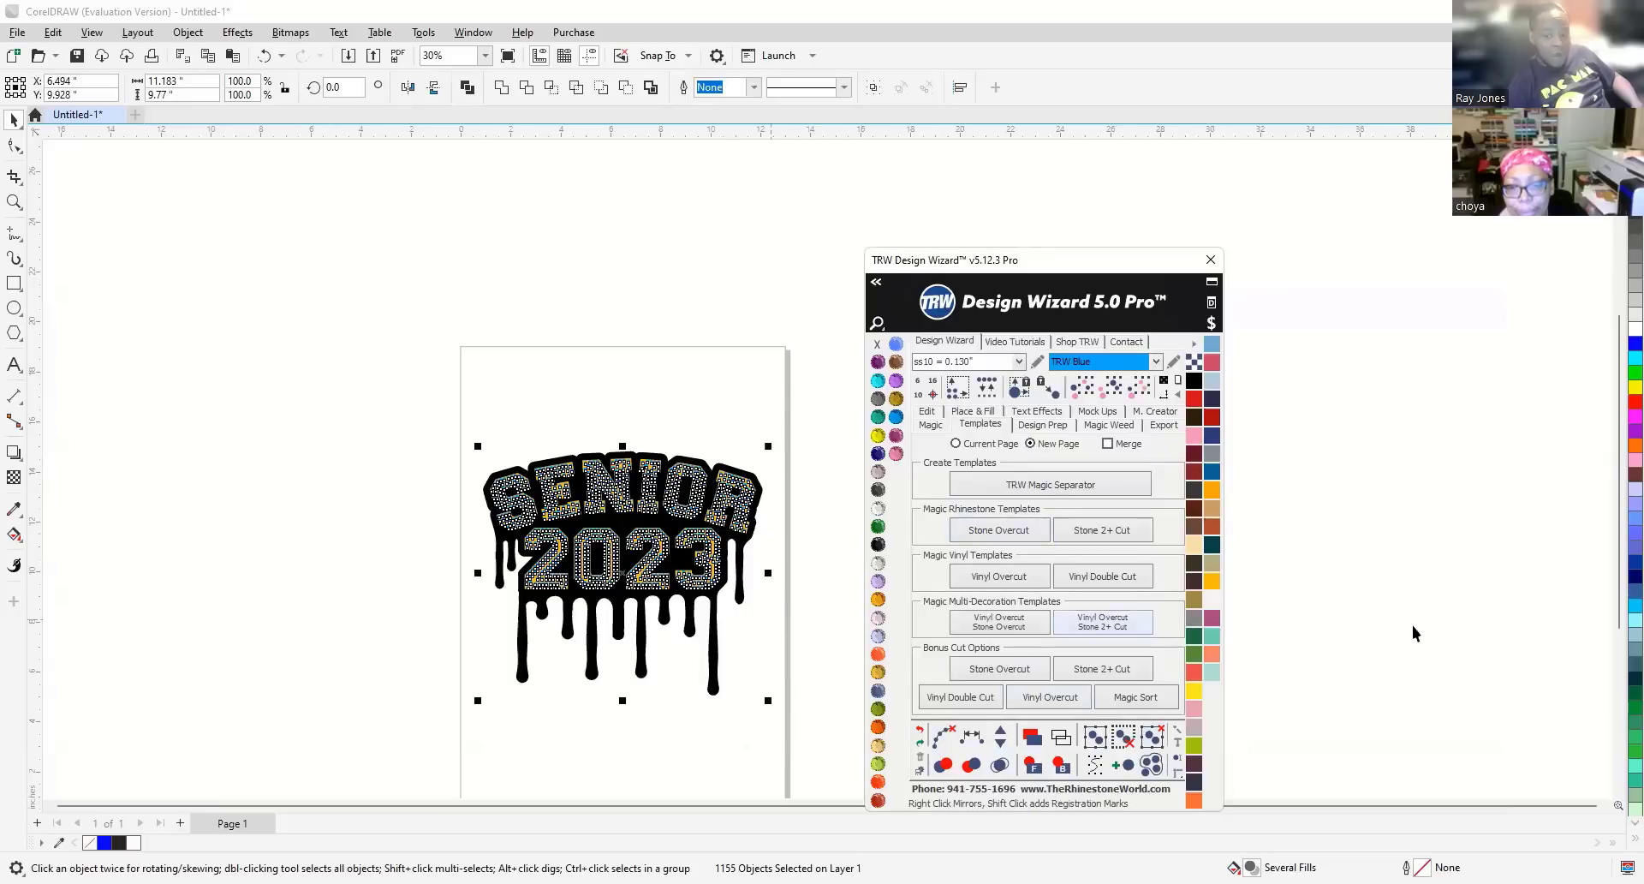
left_click(1125, 623)
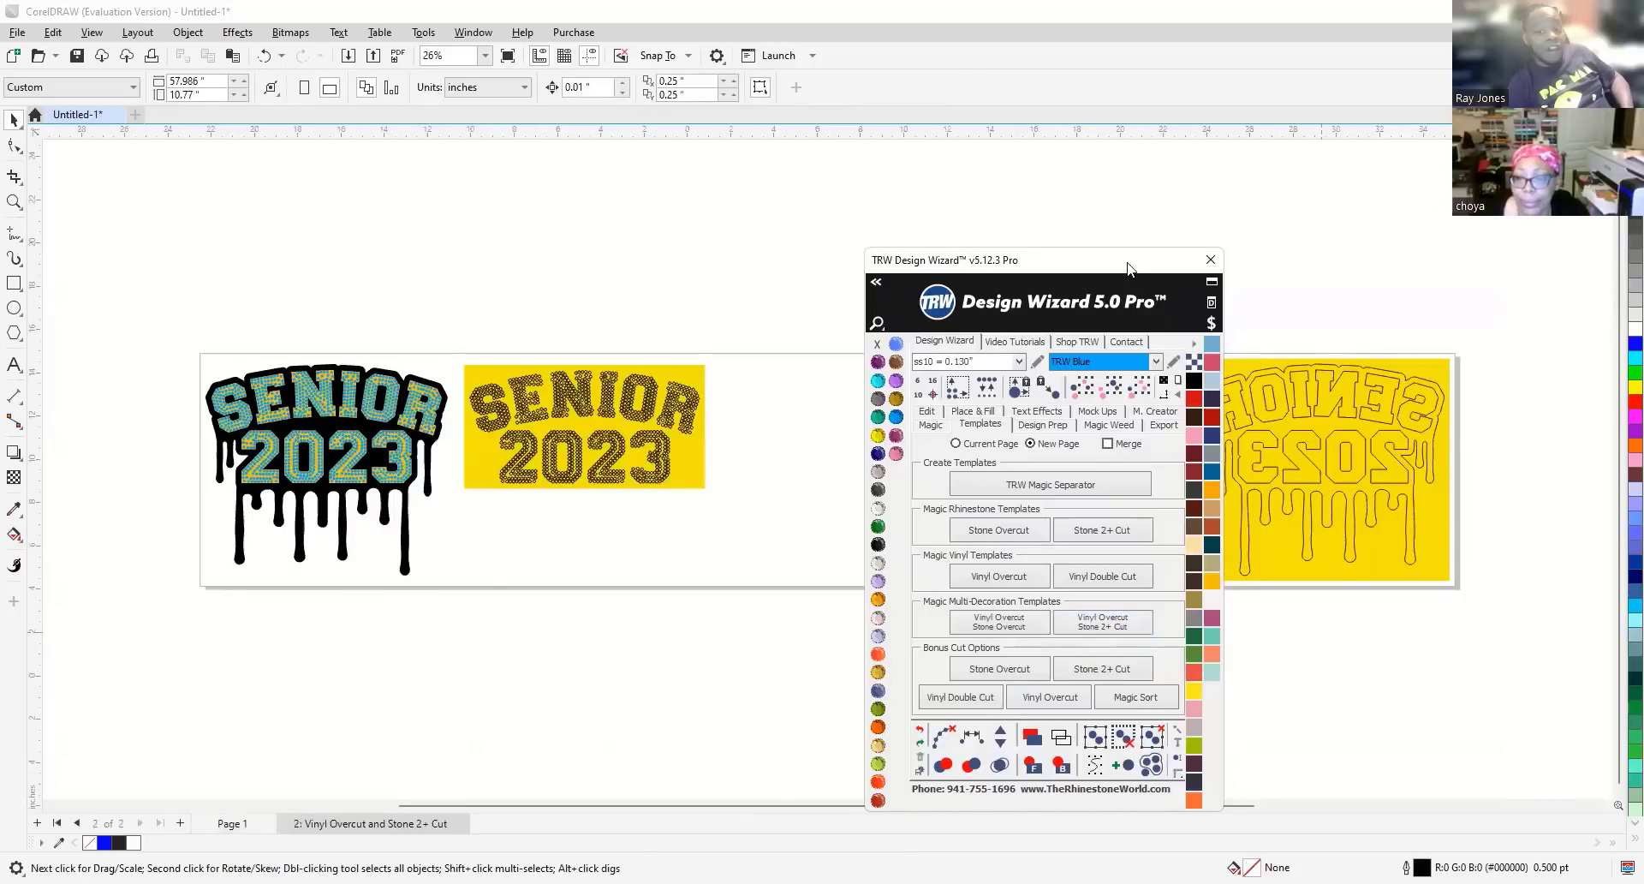
Move the Design Wizard panel aside and zoom out to view the new cut-template page.
left_click_drag(1127, 269, 1432, 479)
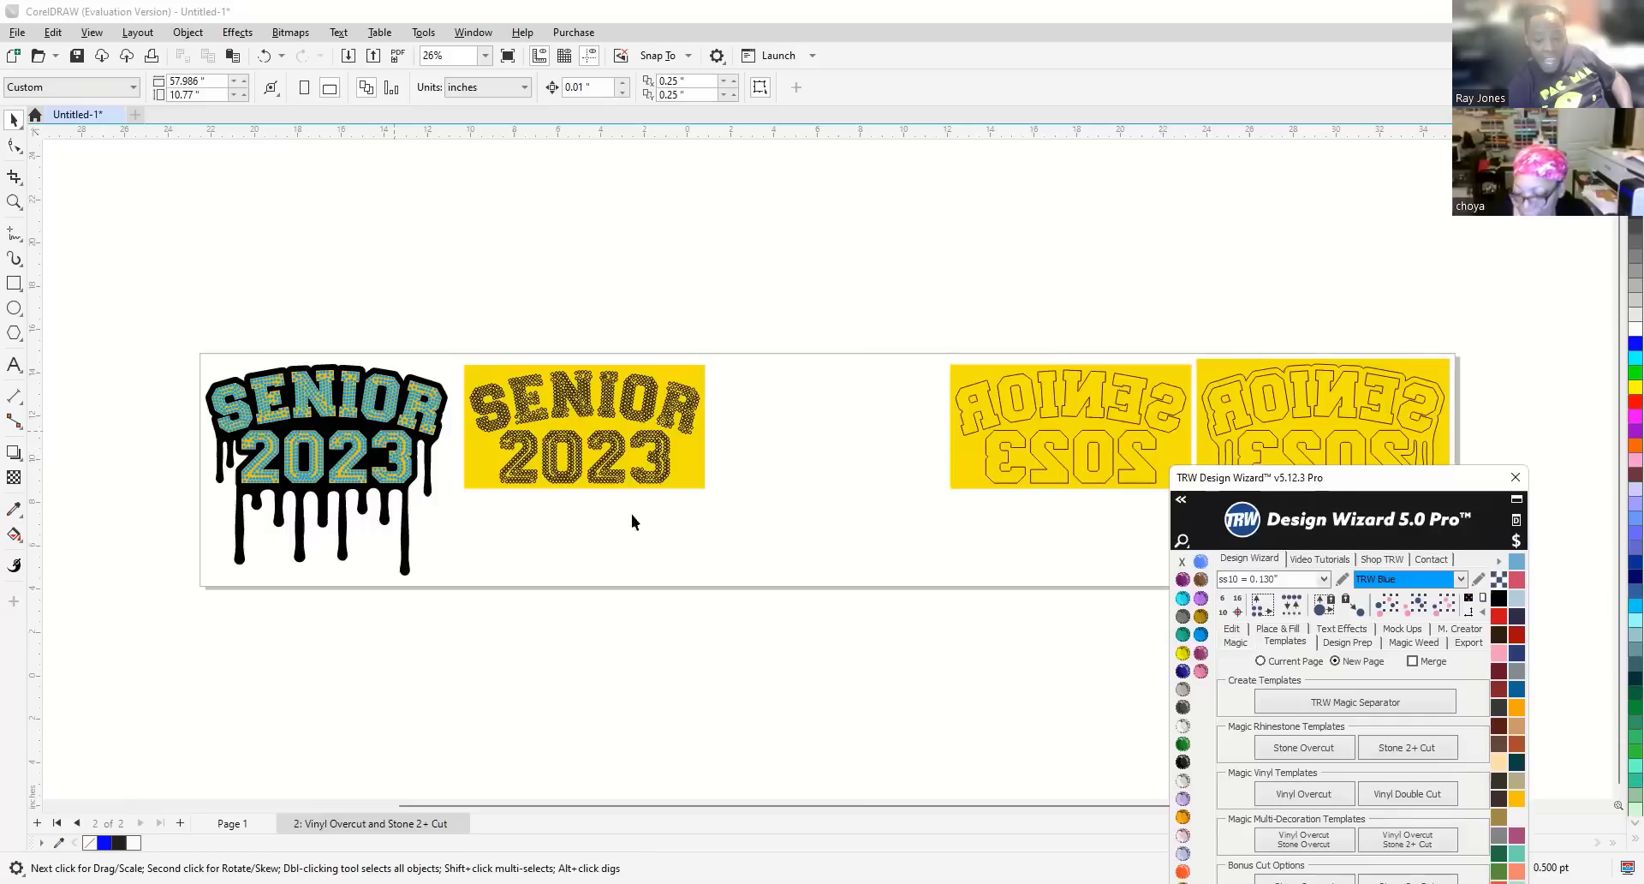
left_click_drag(1317, 486, 1410, 516)
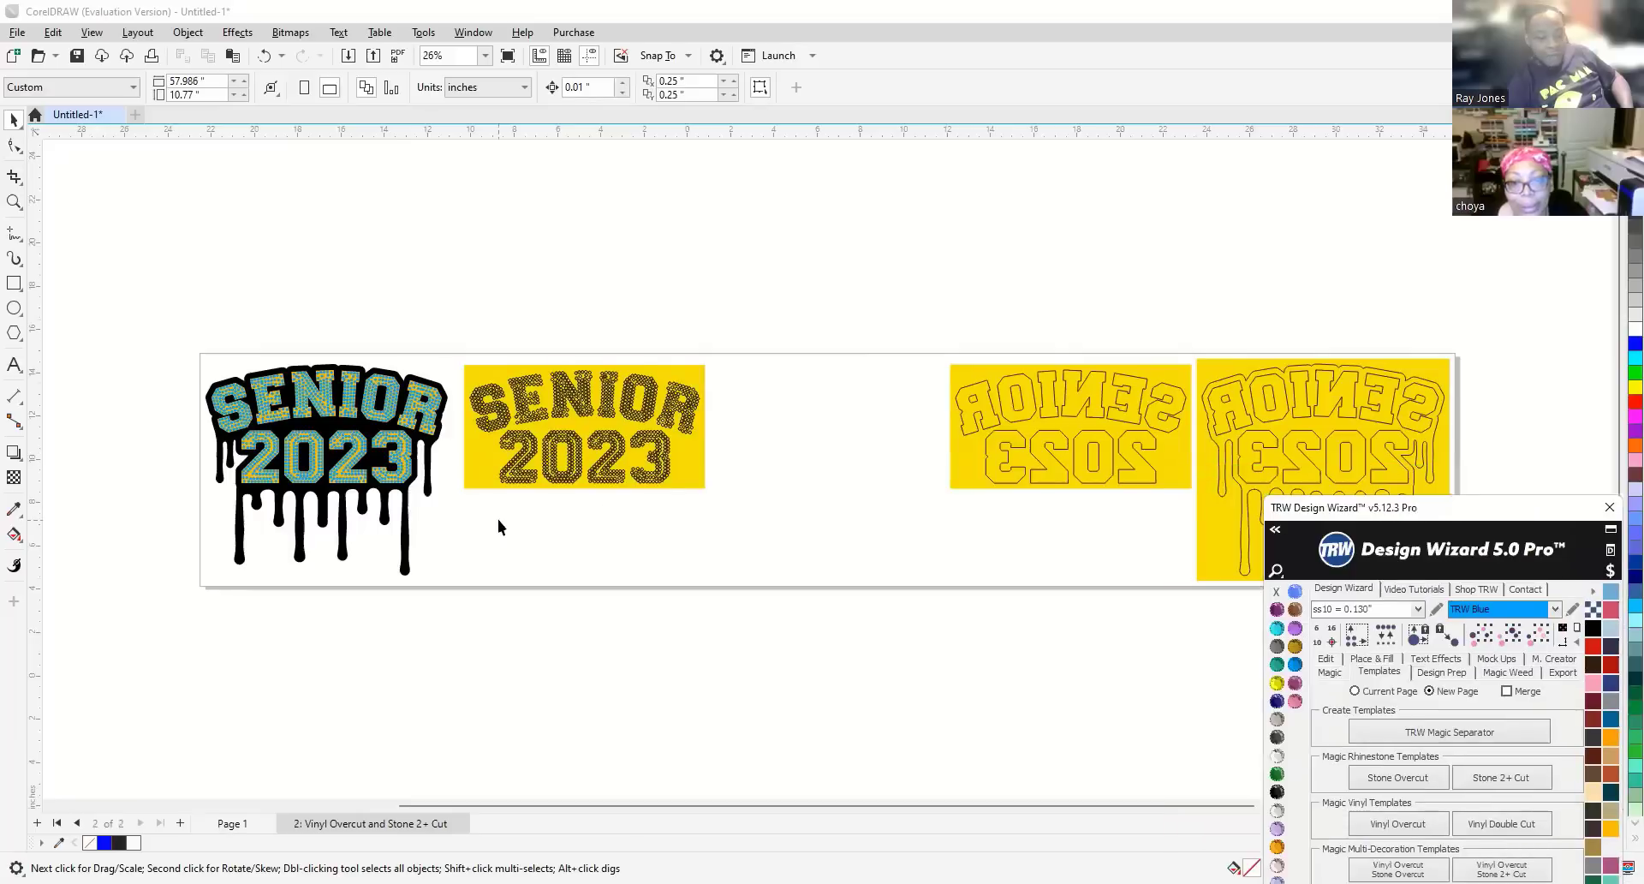
scroll(499, 524, "down", 3)
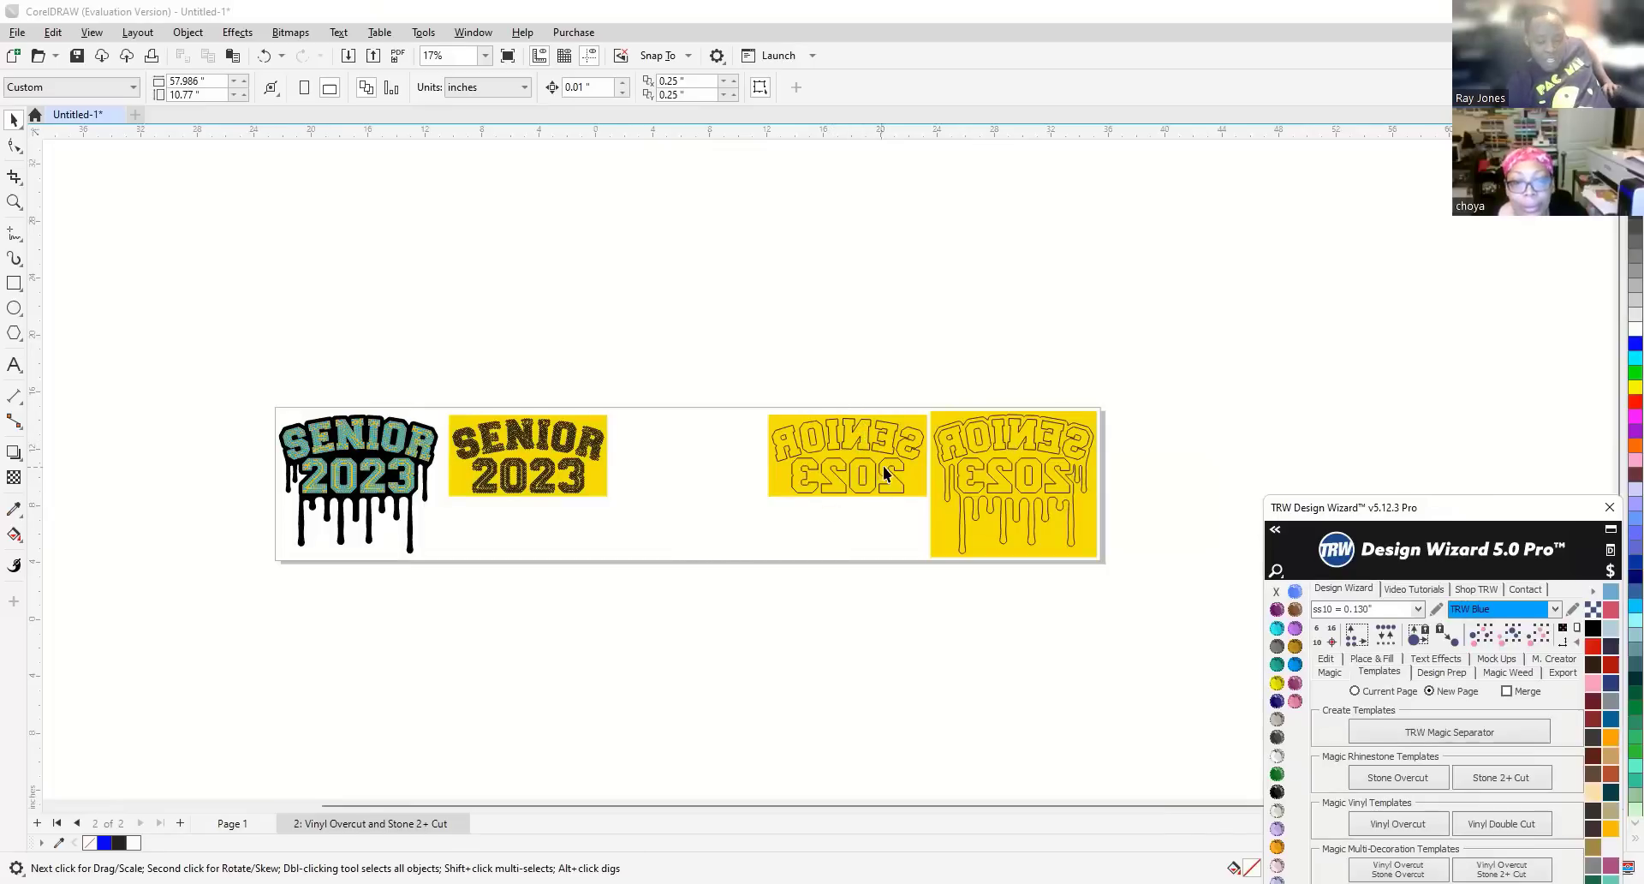
scroll(908, 474, "up", 1)
scroll(908, 475, "up", 1)
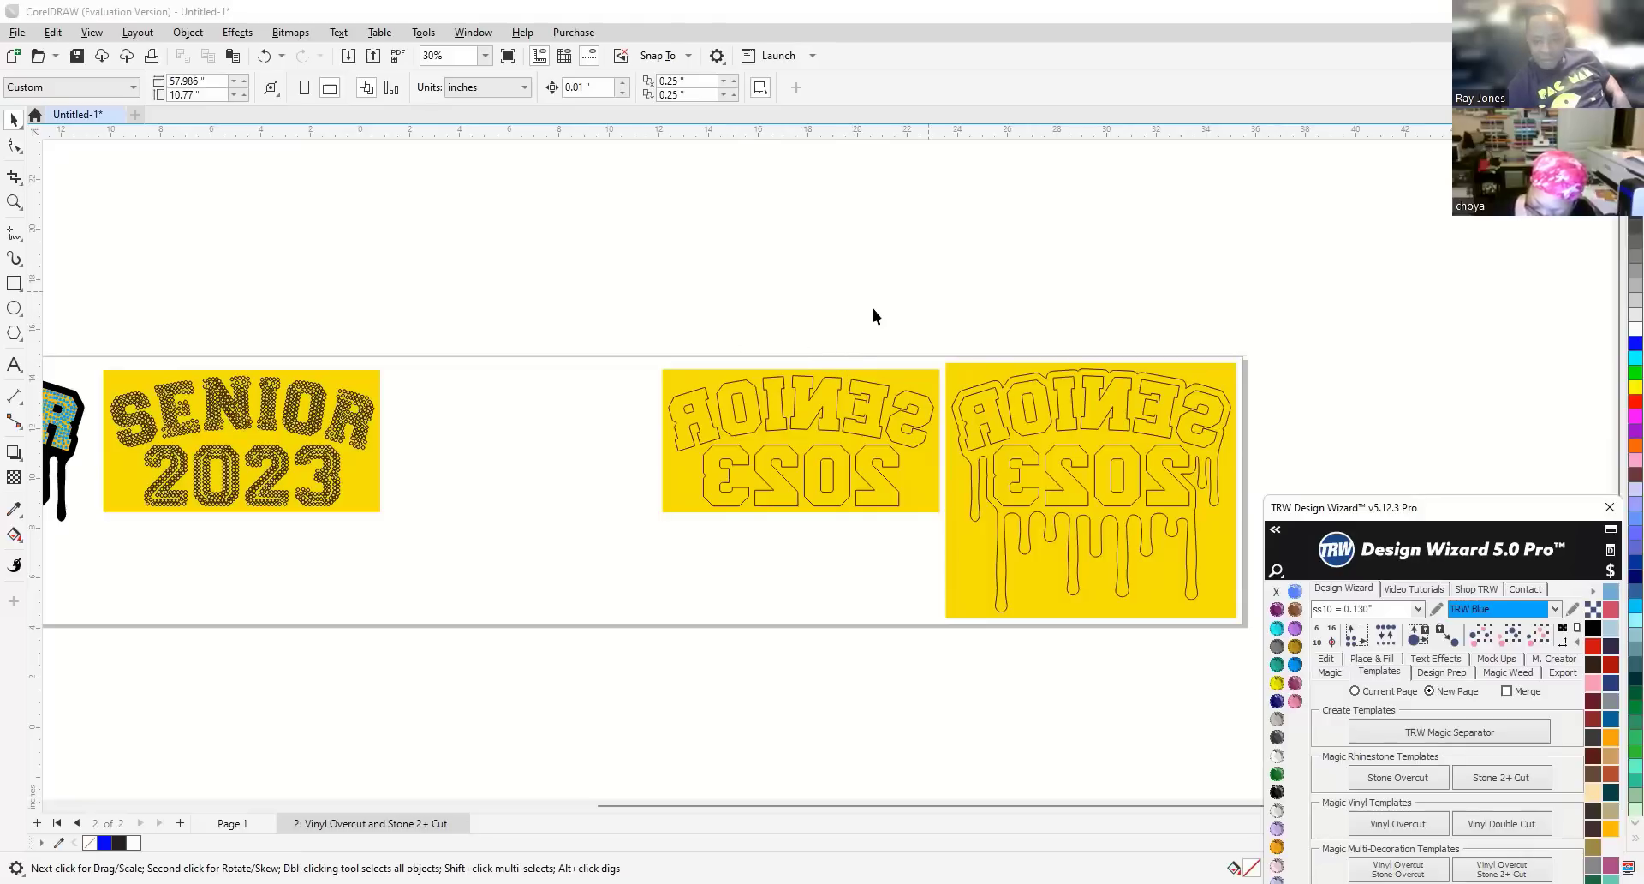
left_click(558, 411)
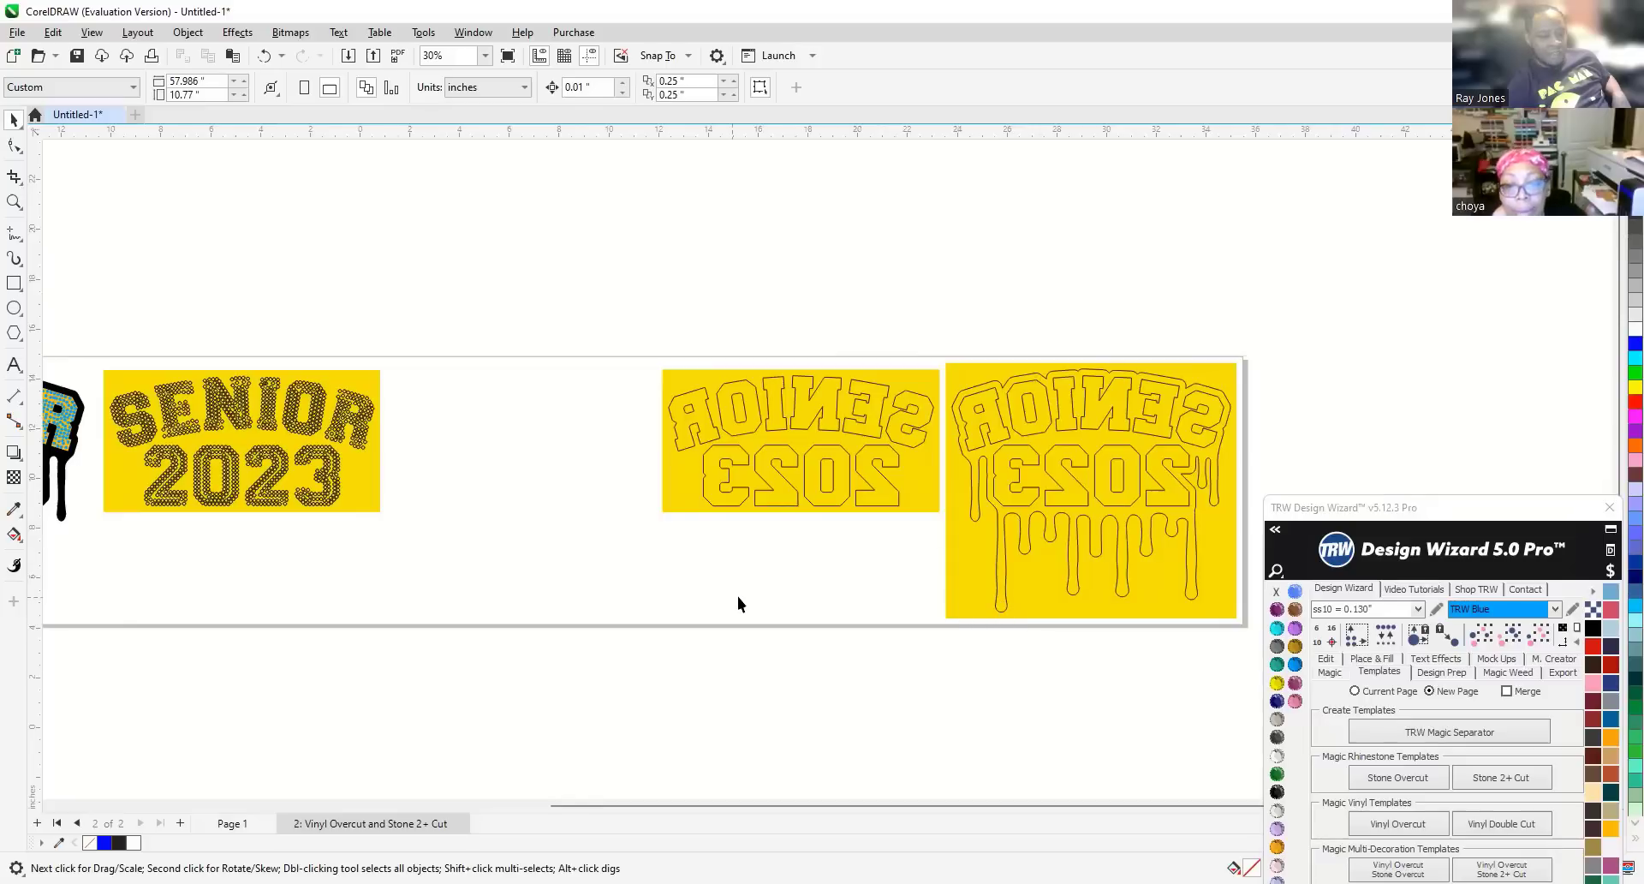
scroll(738, 596, "down", 1)
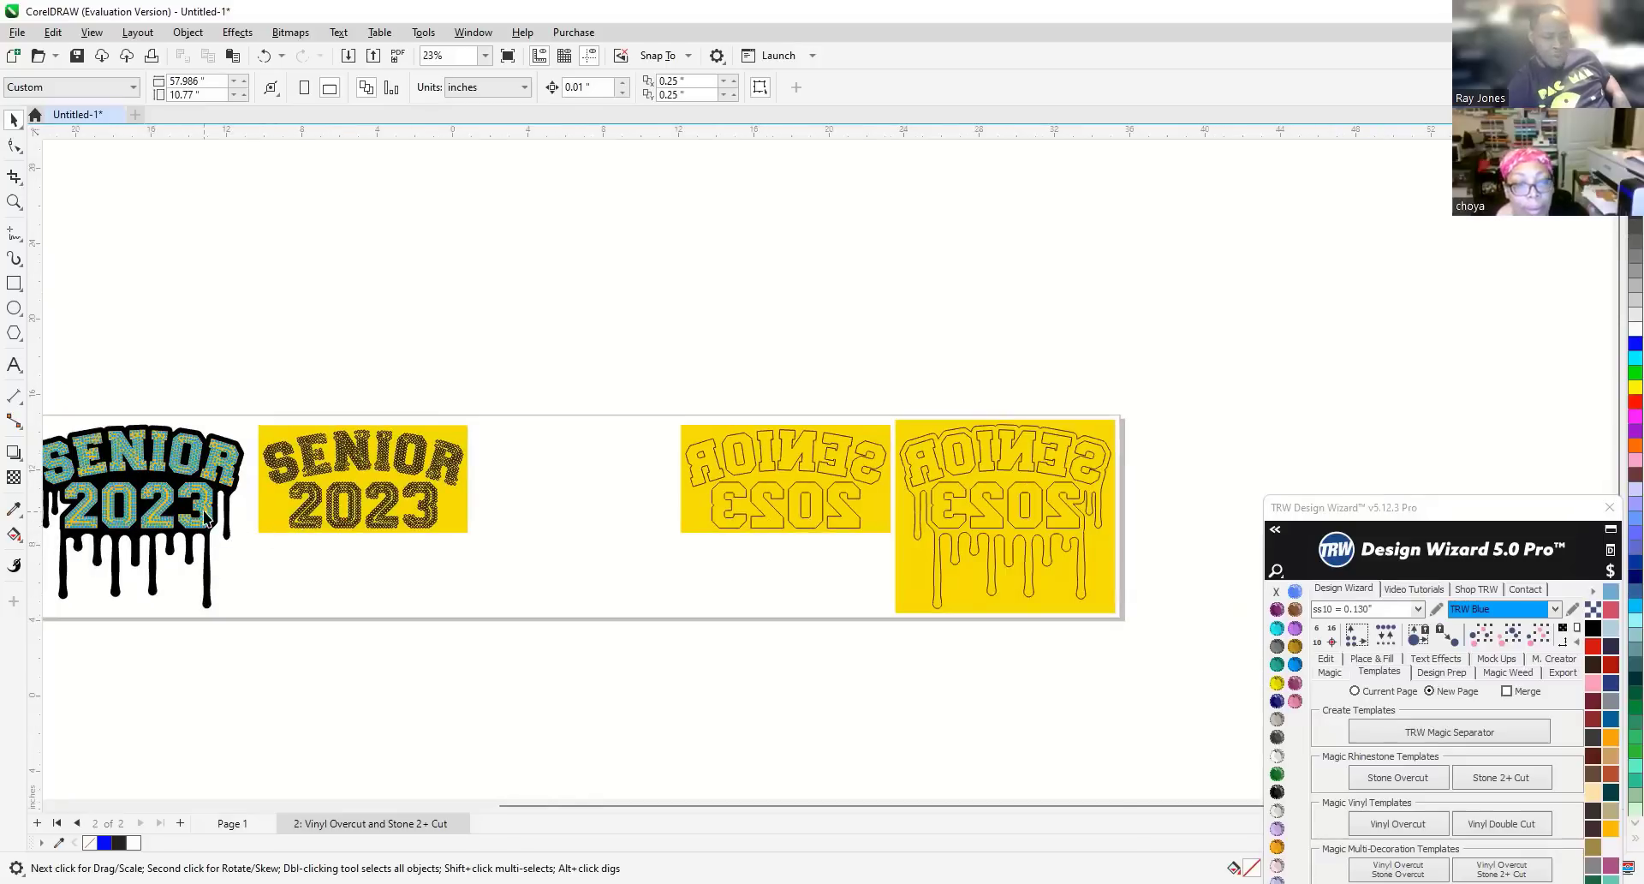
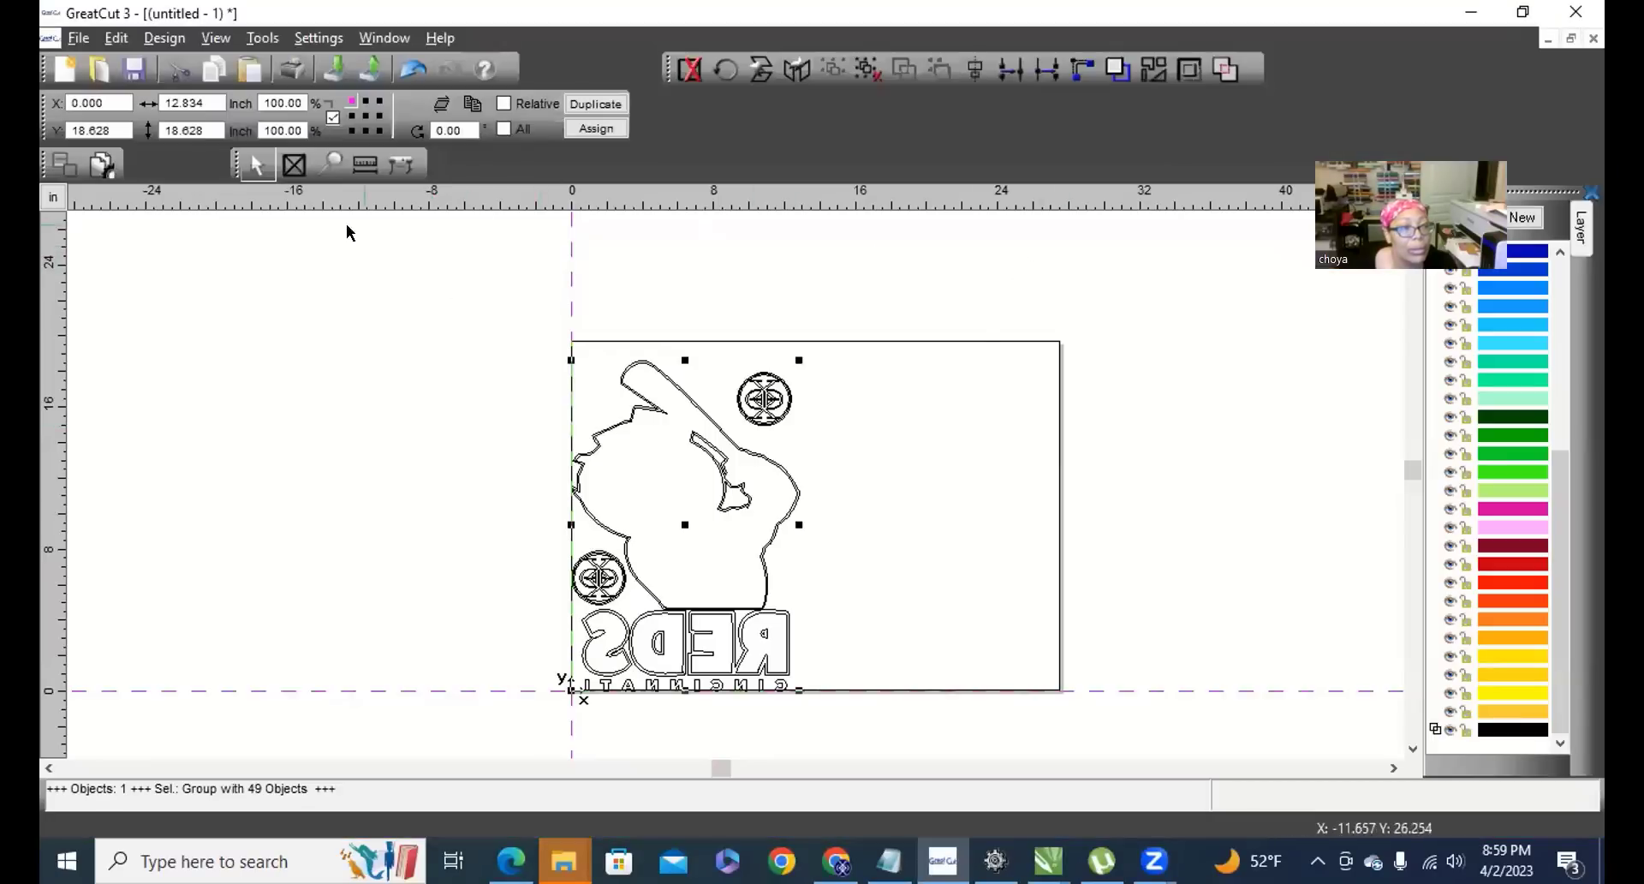
Deselect the Reds design in GreatCut 3 and bring the Chrome browser to the front.
left_click(382, 361)
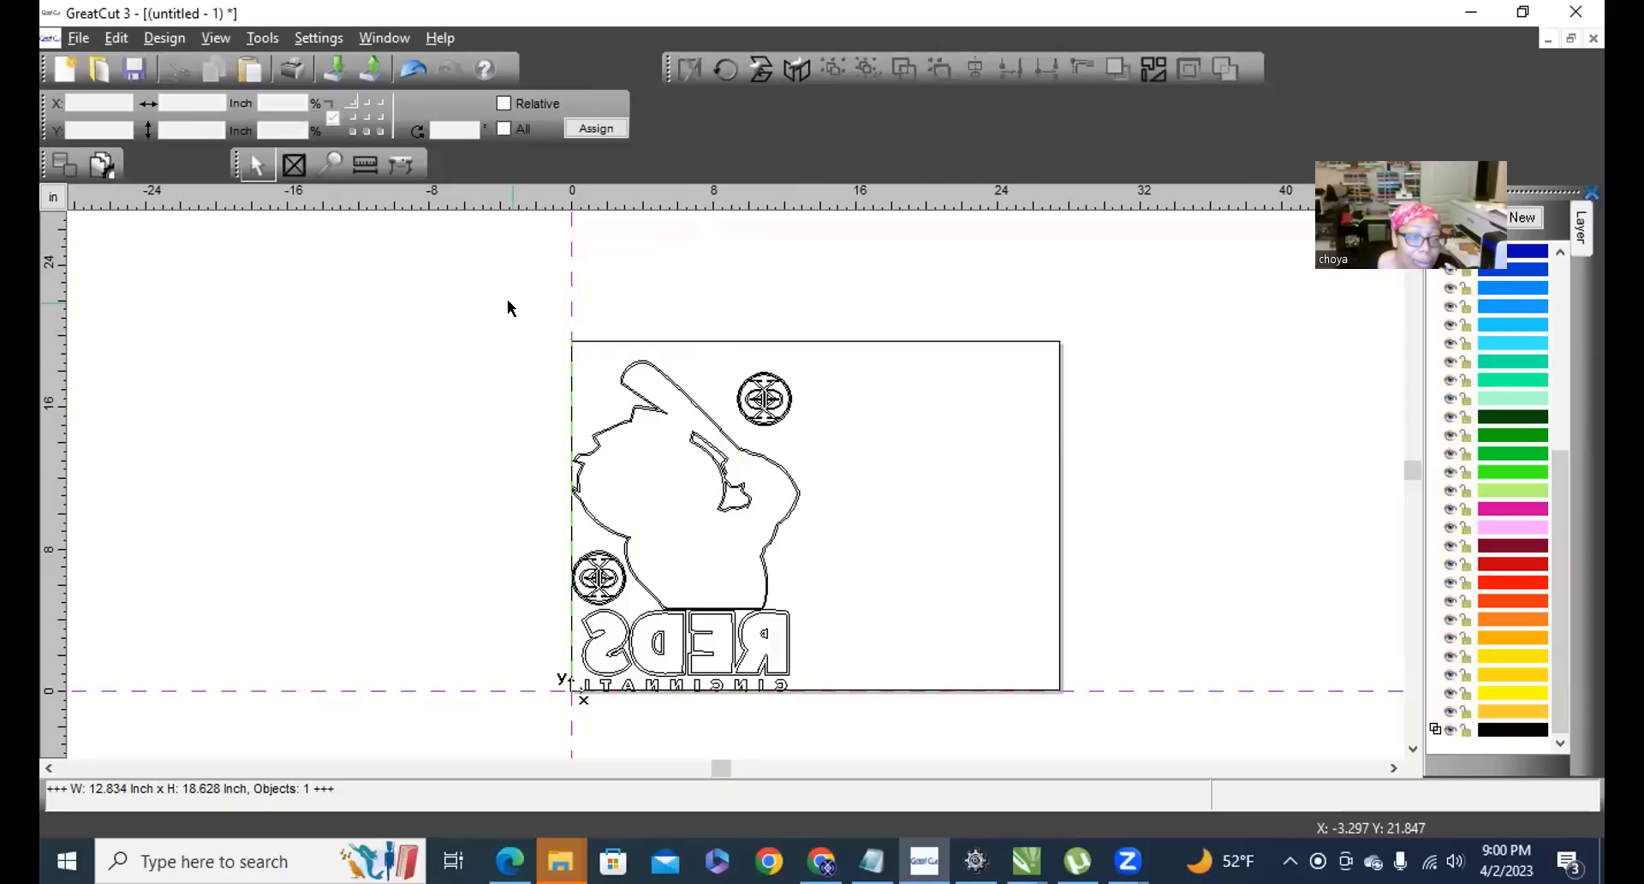
left_click(821, 861)
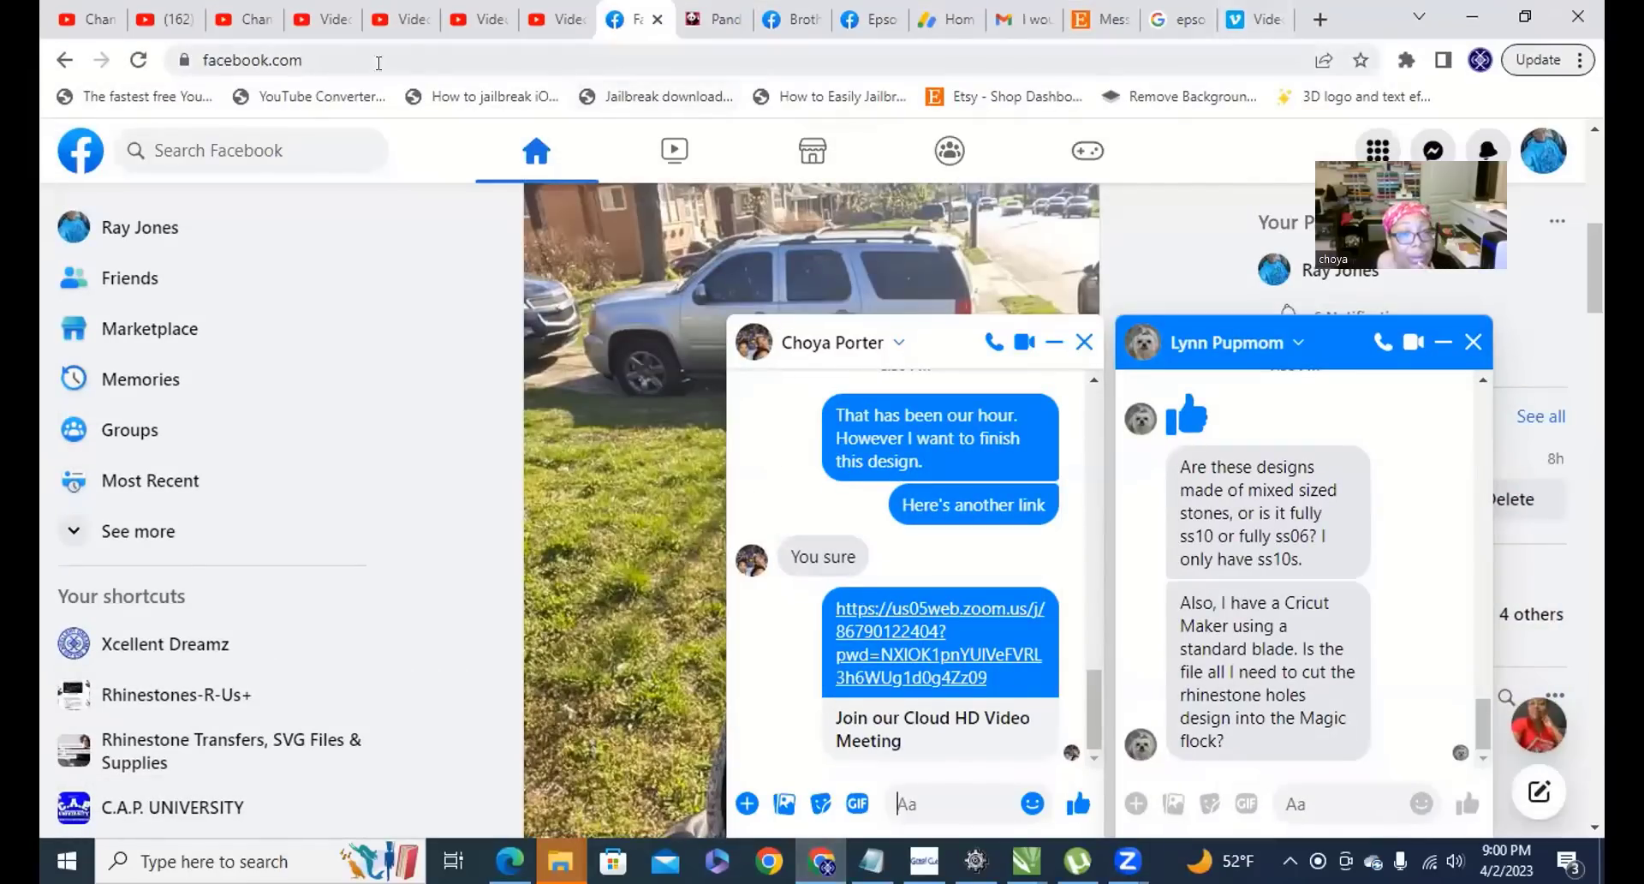
Replace the Facebook address with google.com using the 'goo' suggestion.
left_click(334, 61)
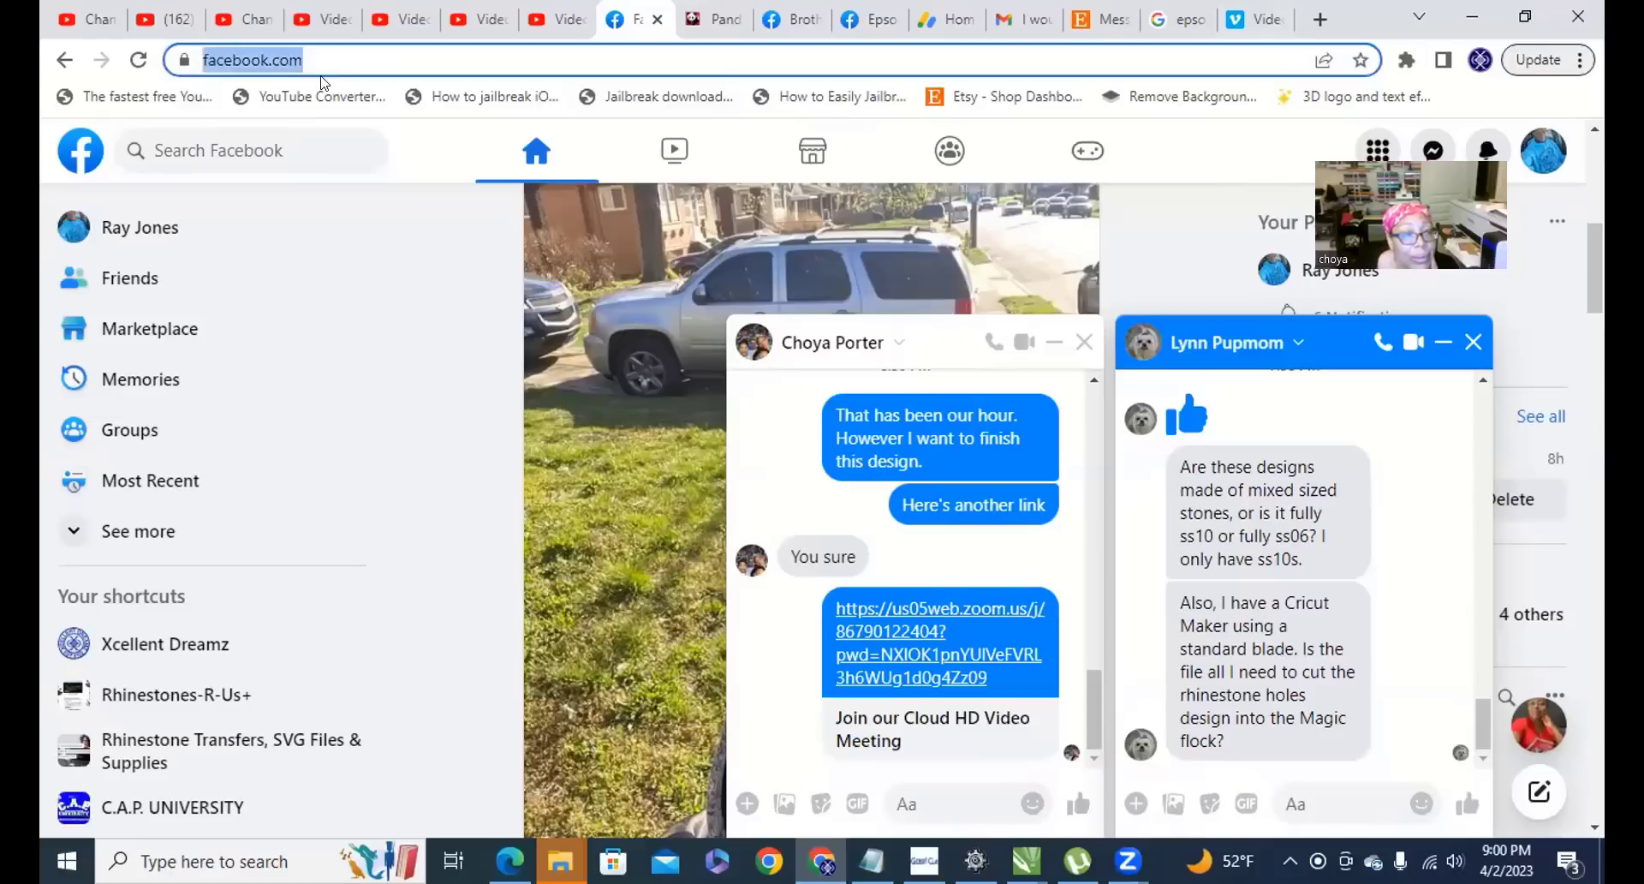
type("goo")
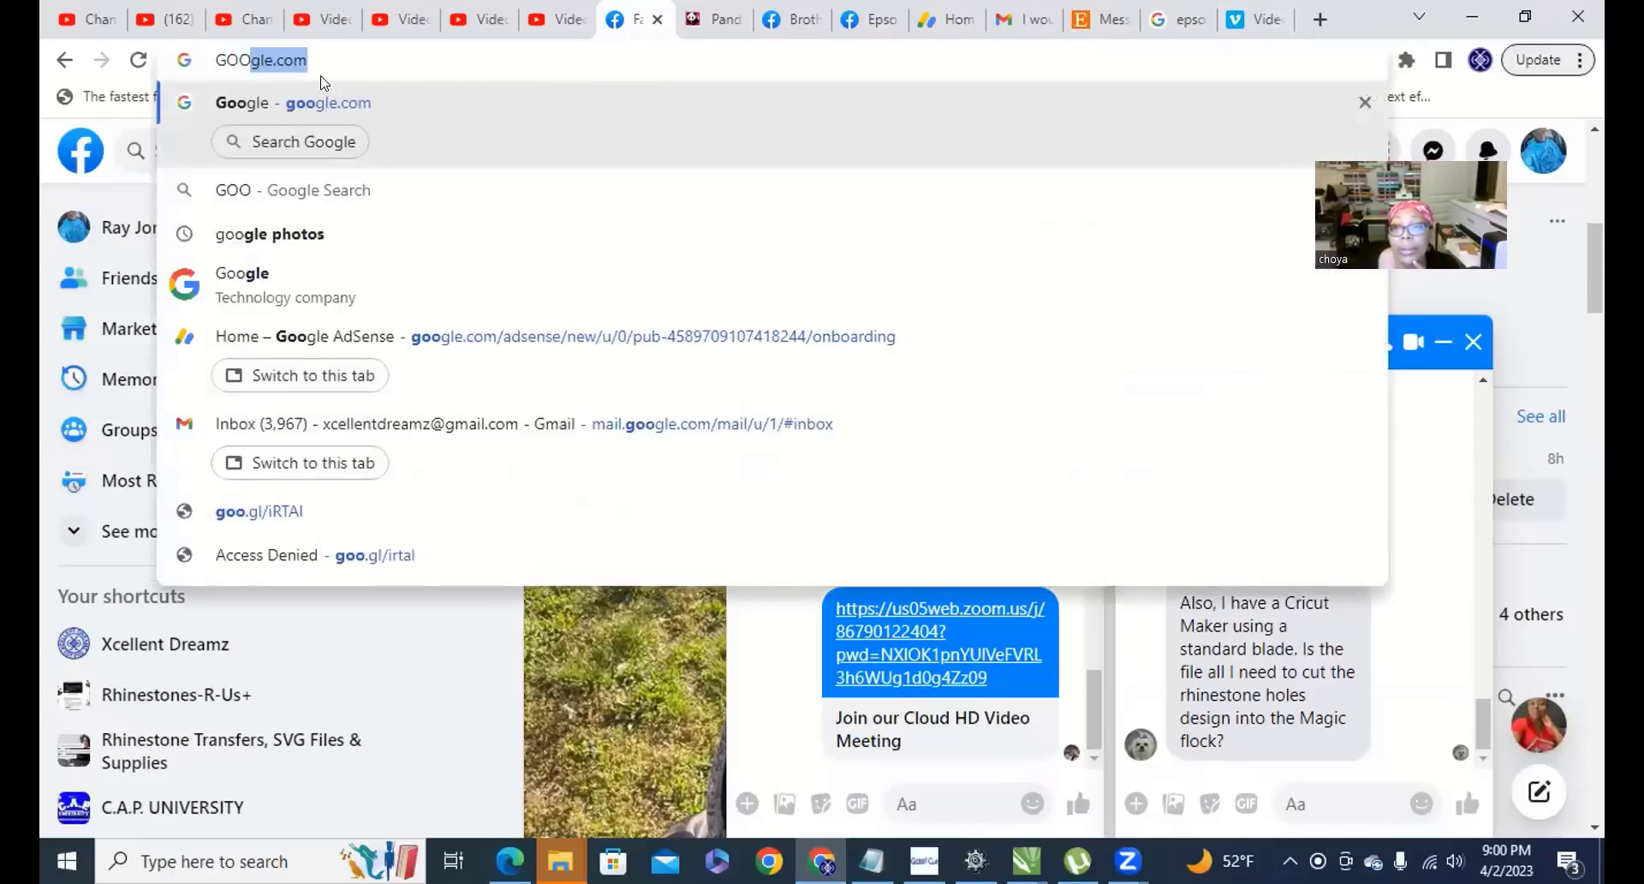
key("Return")
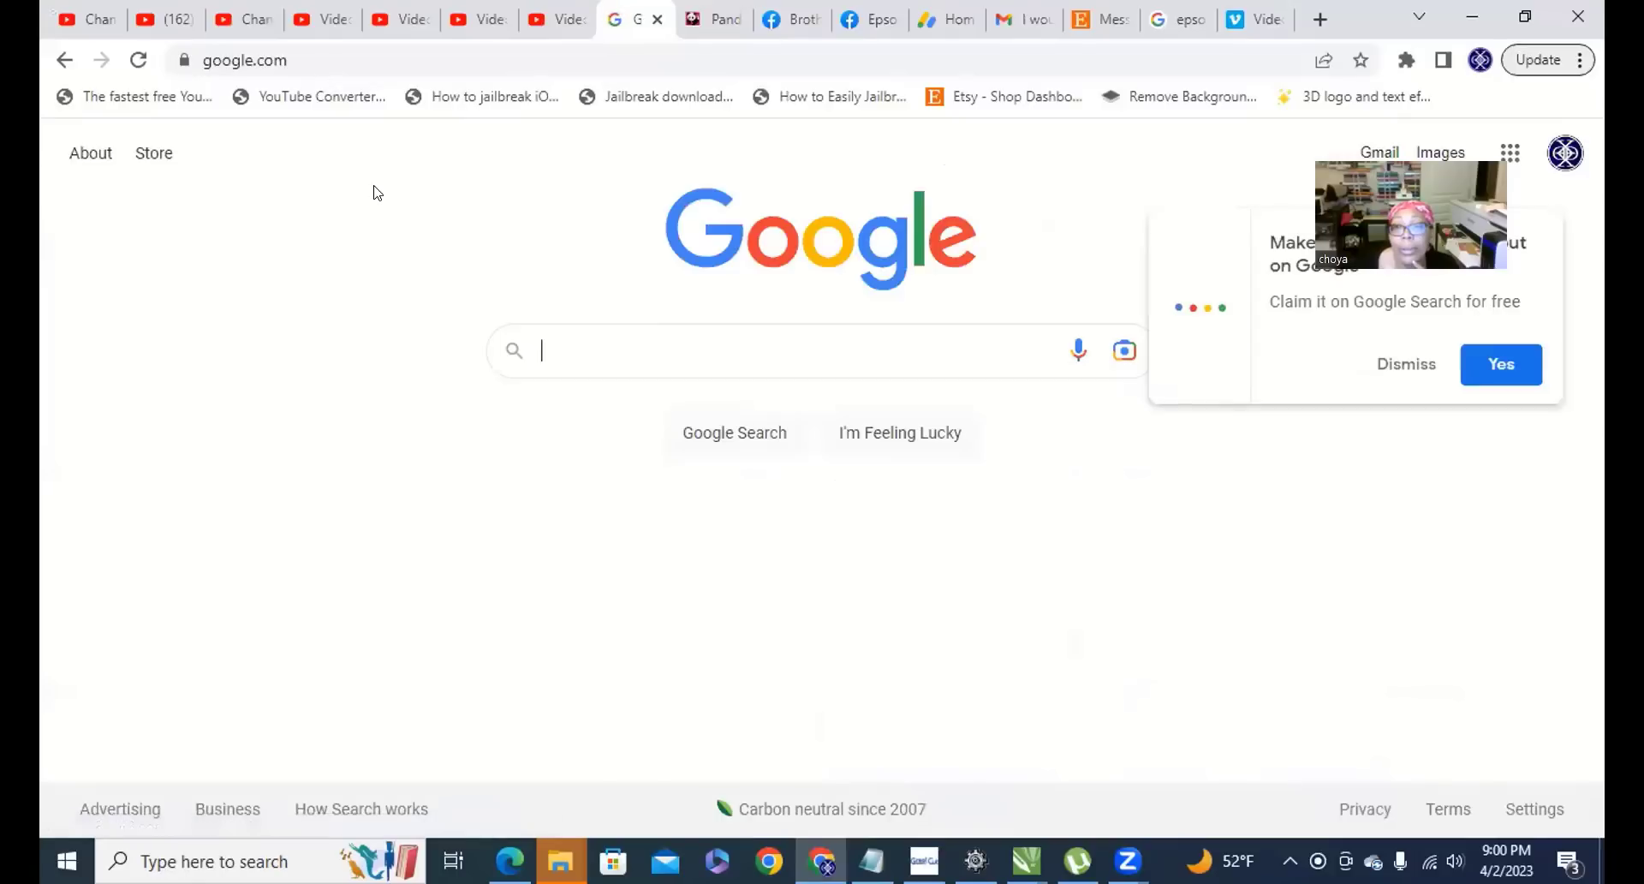
Search Google for 'greatcut 4 download' from the suggestion list.
type("GREATCUT")
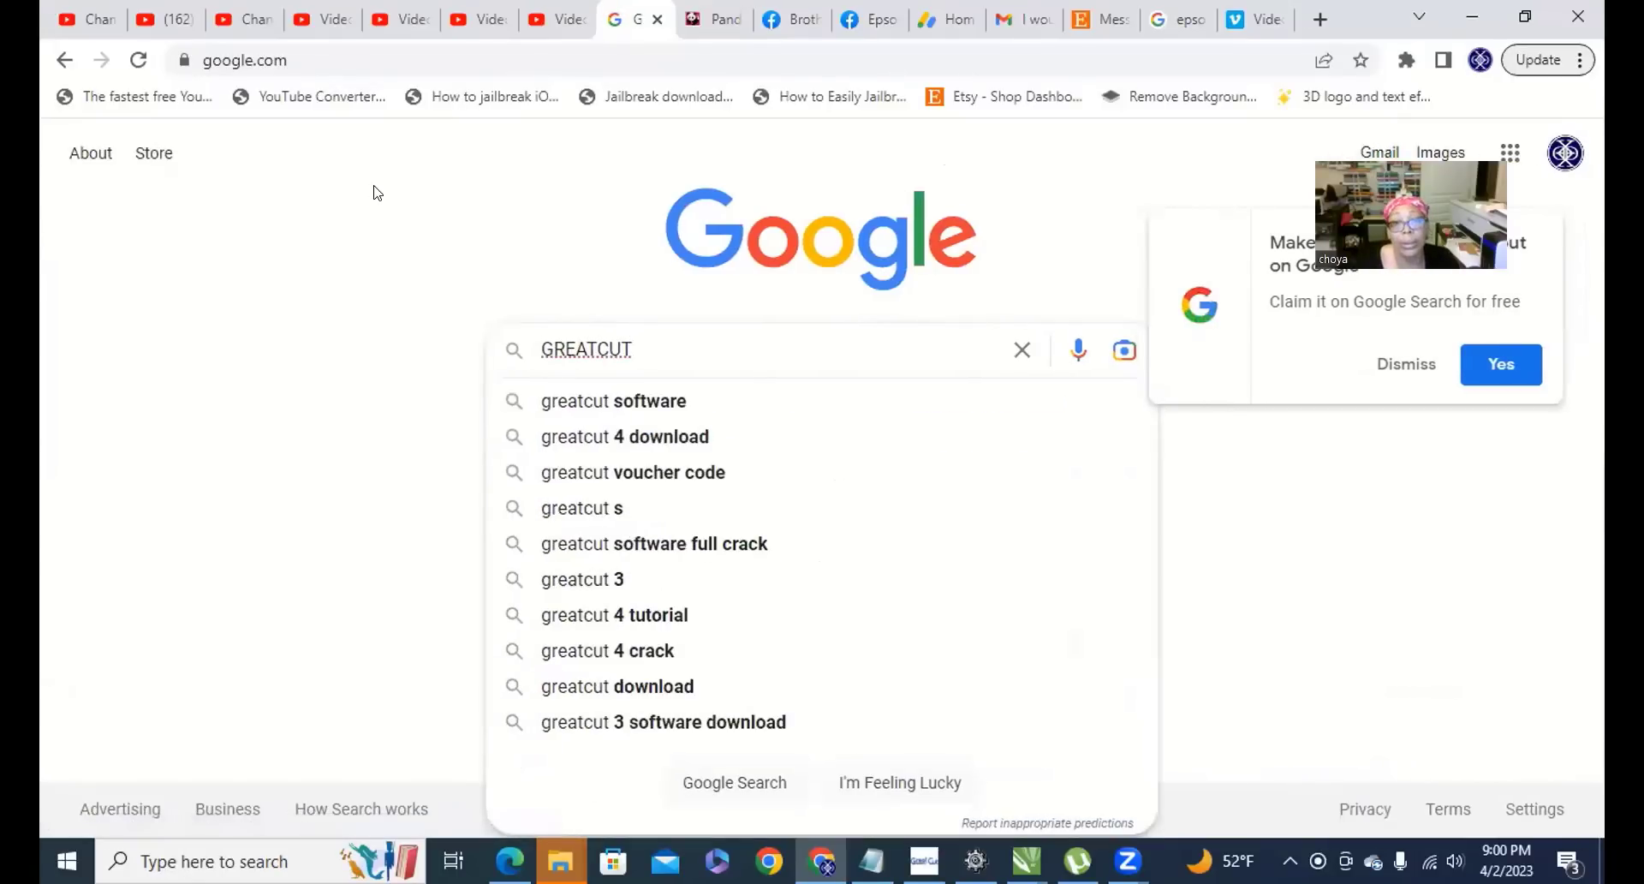
key("Down")
key("Down")
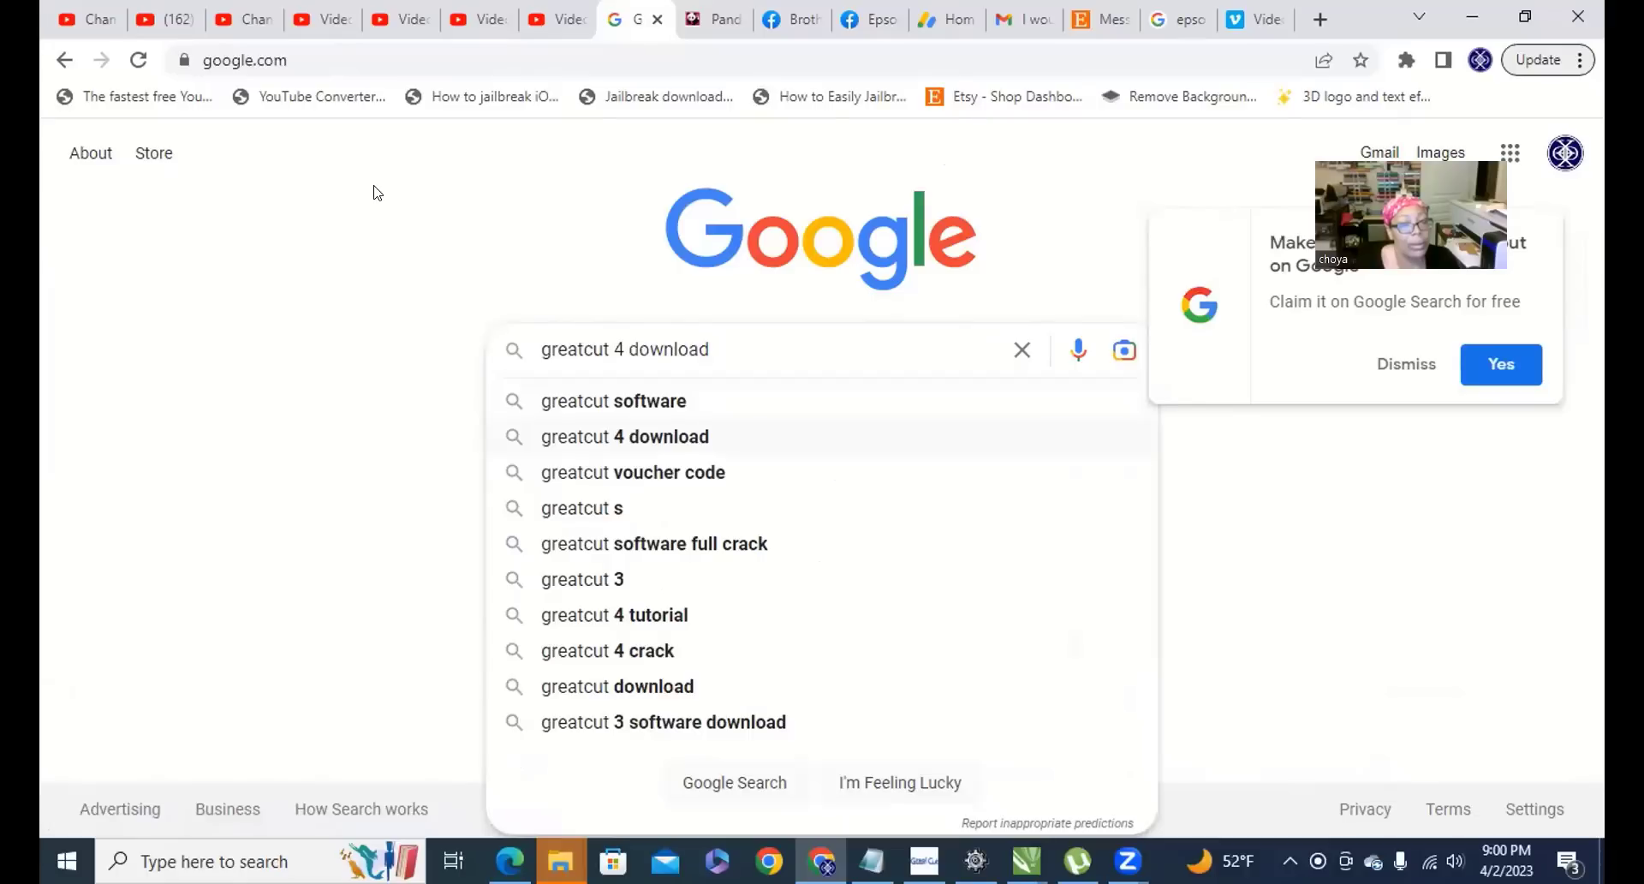
key("Up")
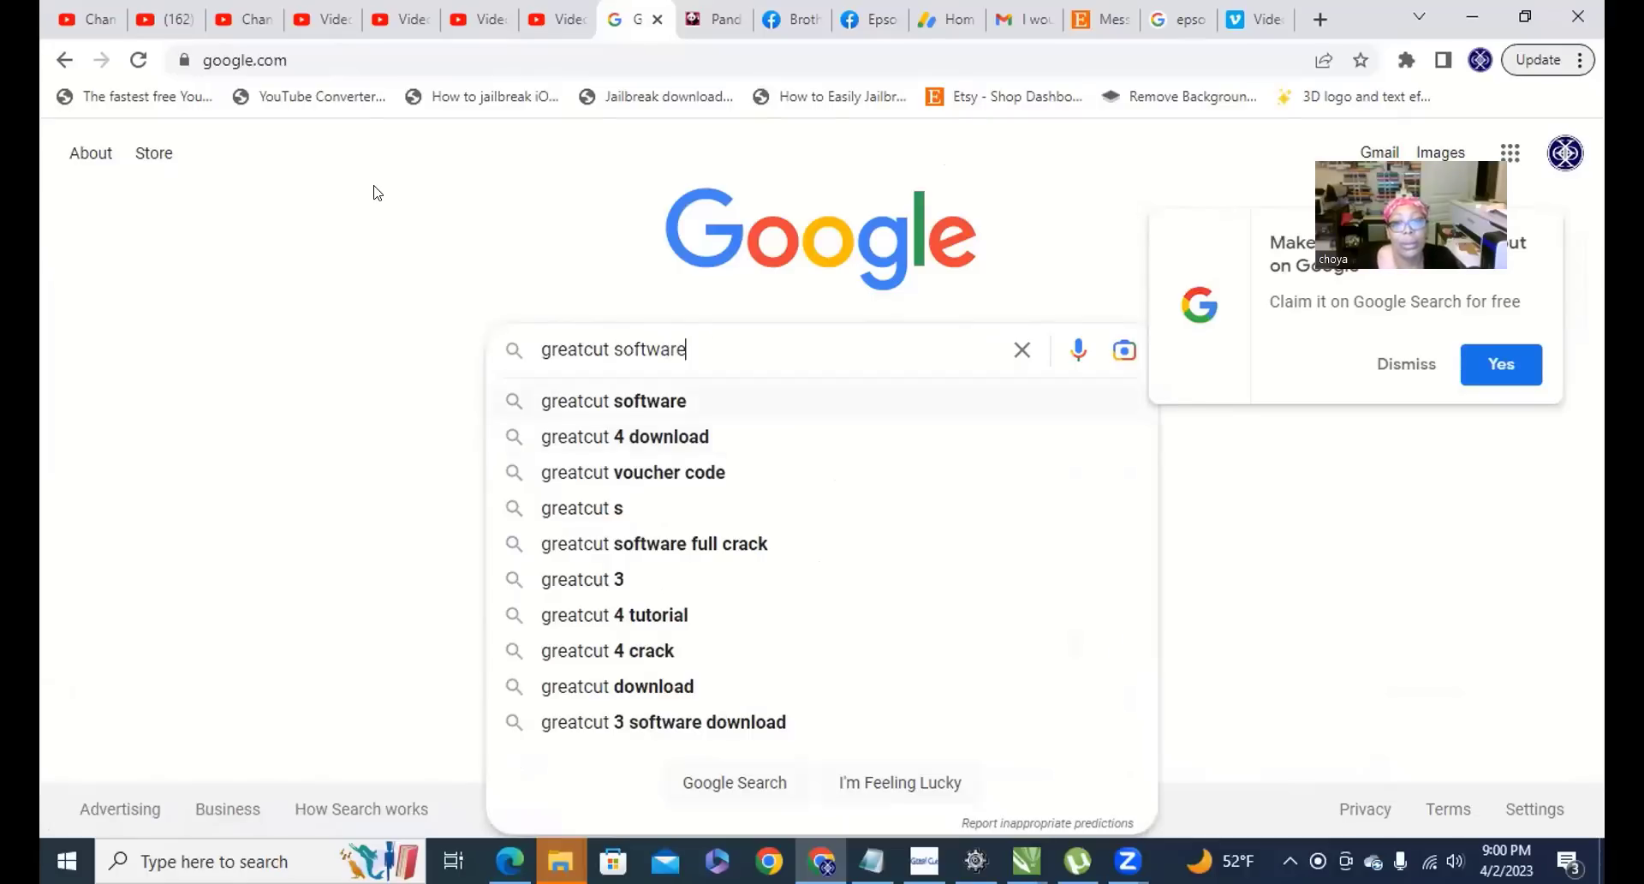
key("Down")
key("Down")
key("Up")
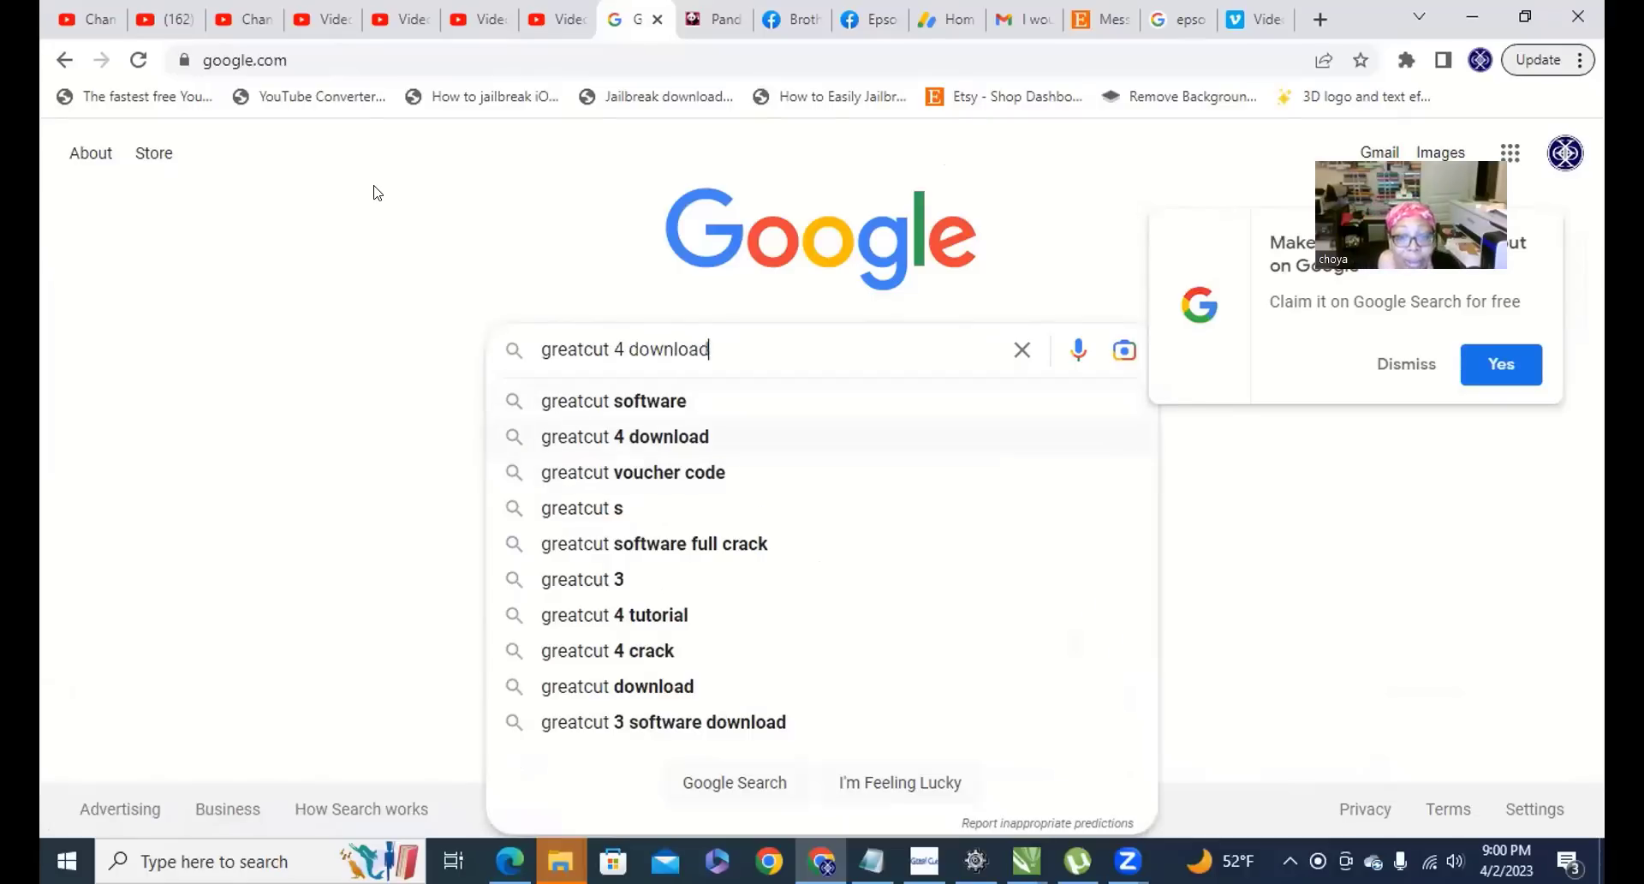
key("Return")
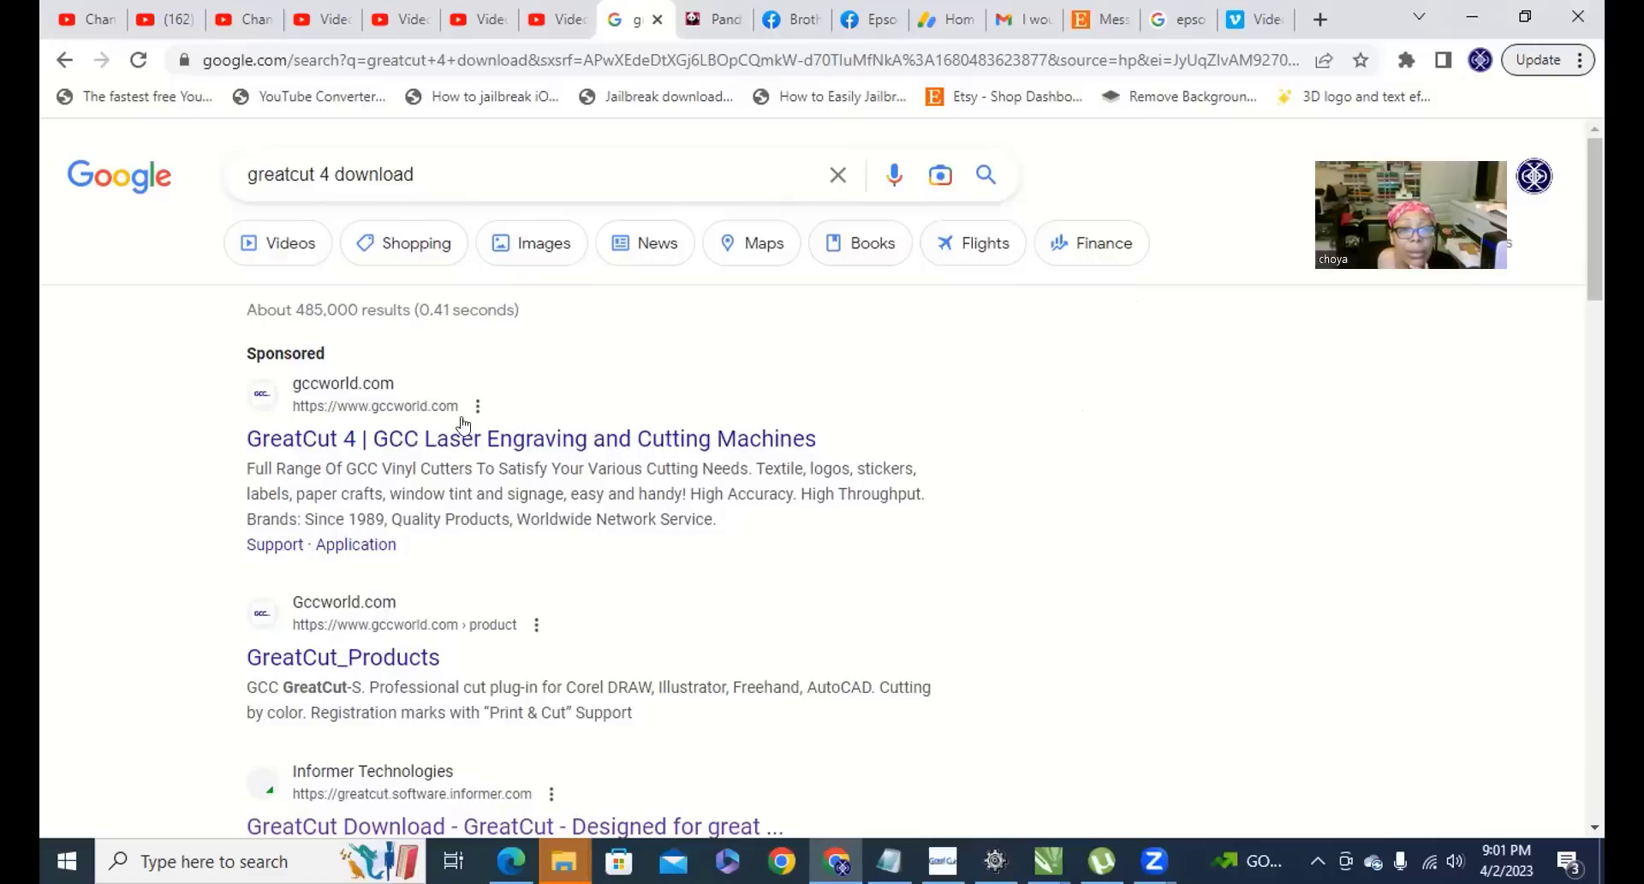
Read GCC's sponsored GreatCut 4 announcement page, then minimize Chrome.
left_click(442, 438)
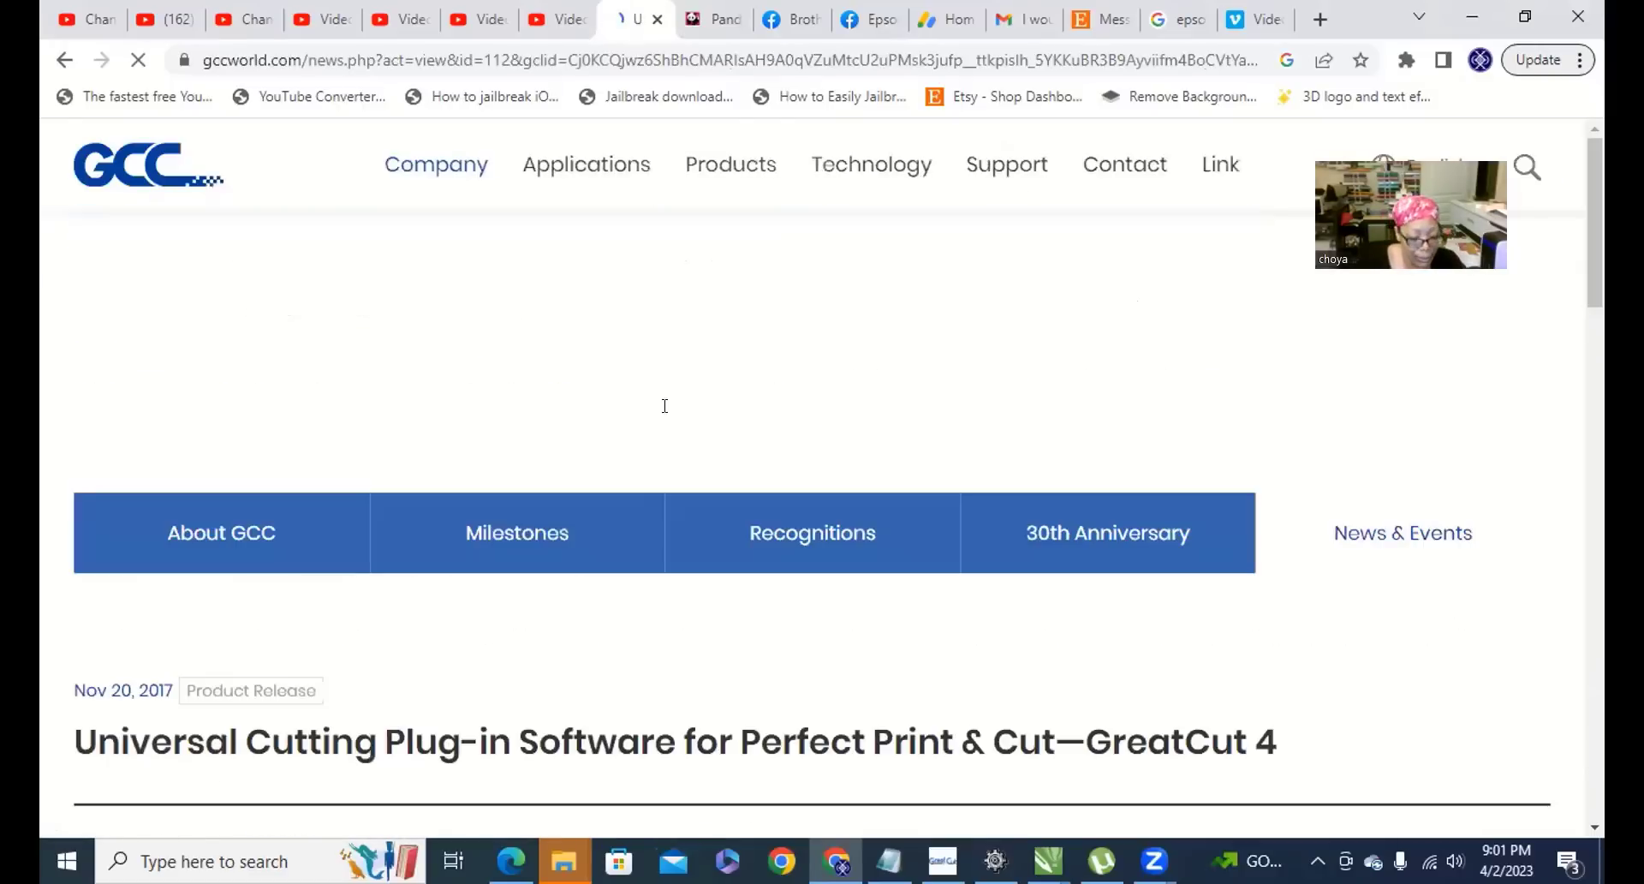
scroll(564, 408, "down", 10)
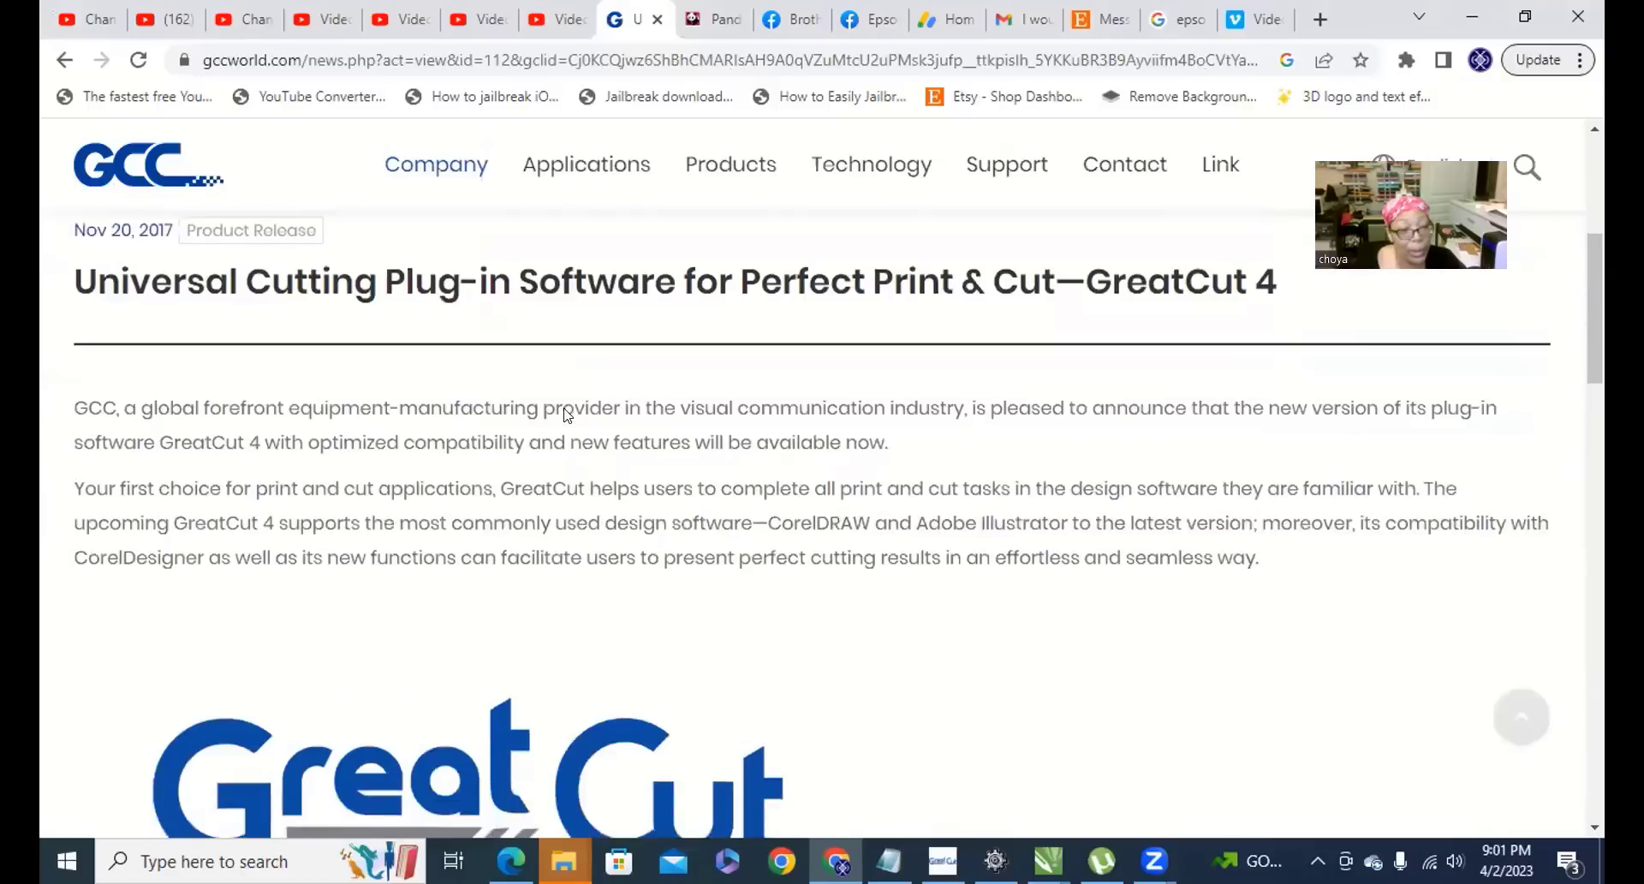
scroll(571, 415, "down", 7)
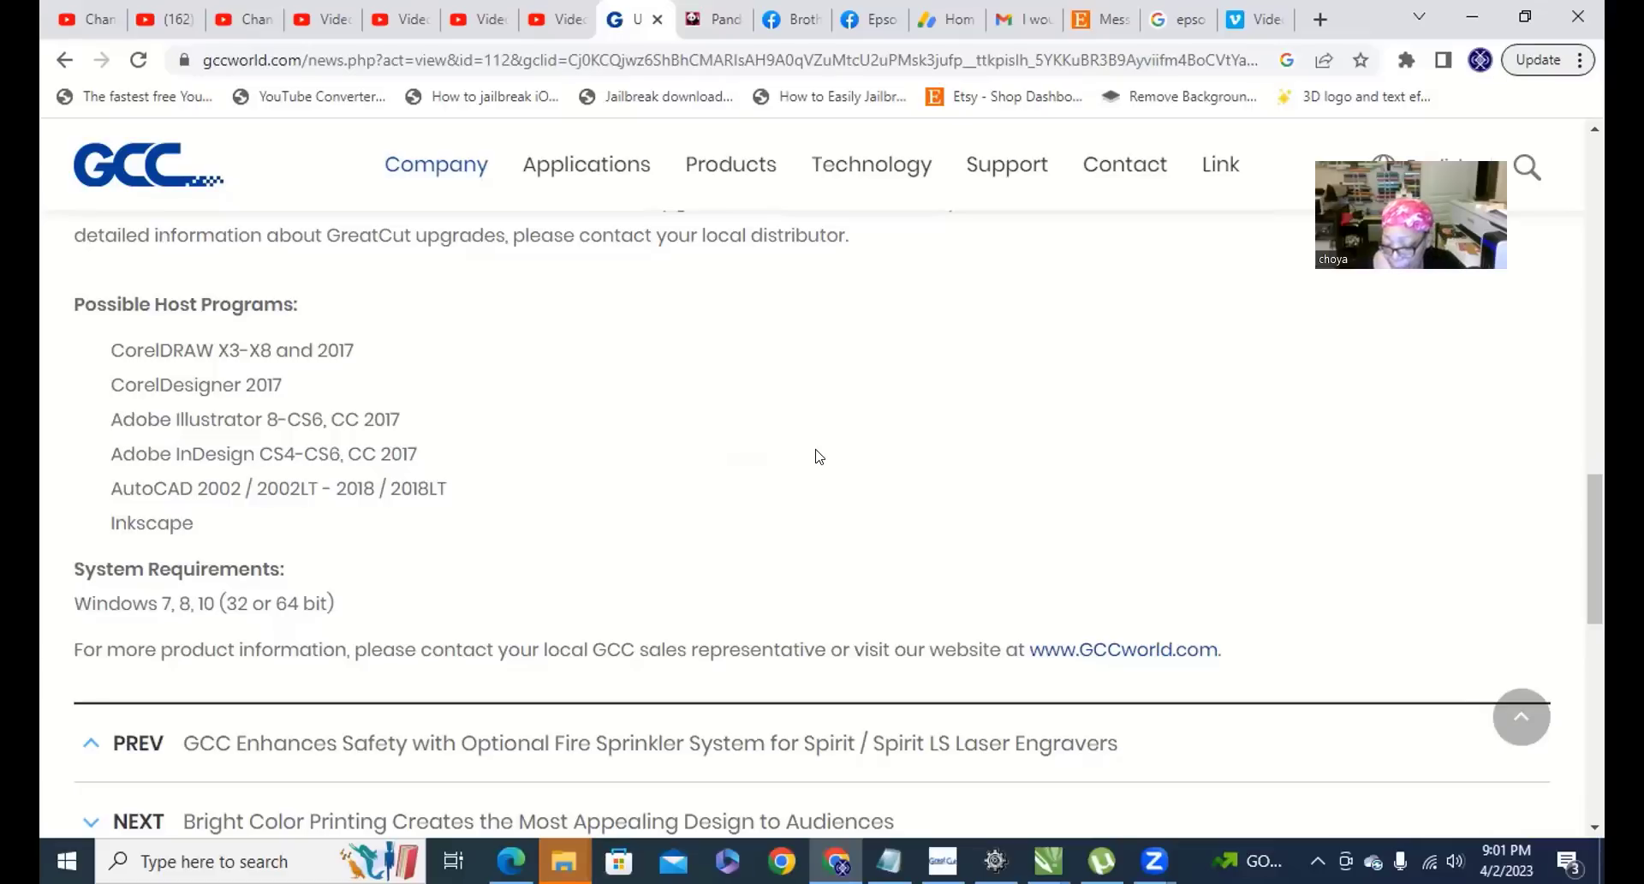
scroll(816, 456, "up", 15)
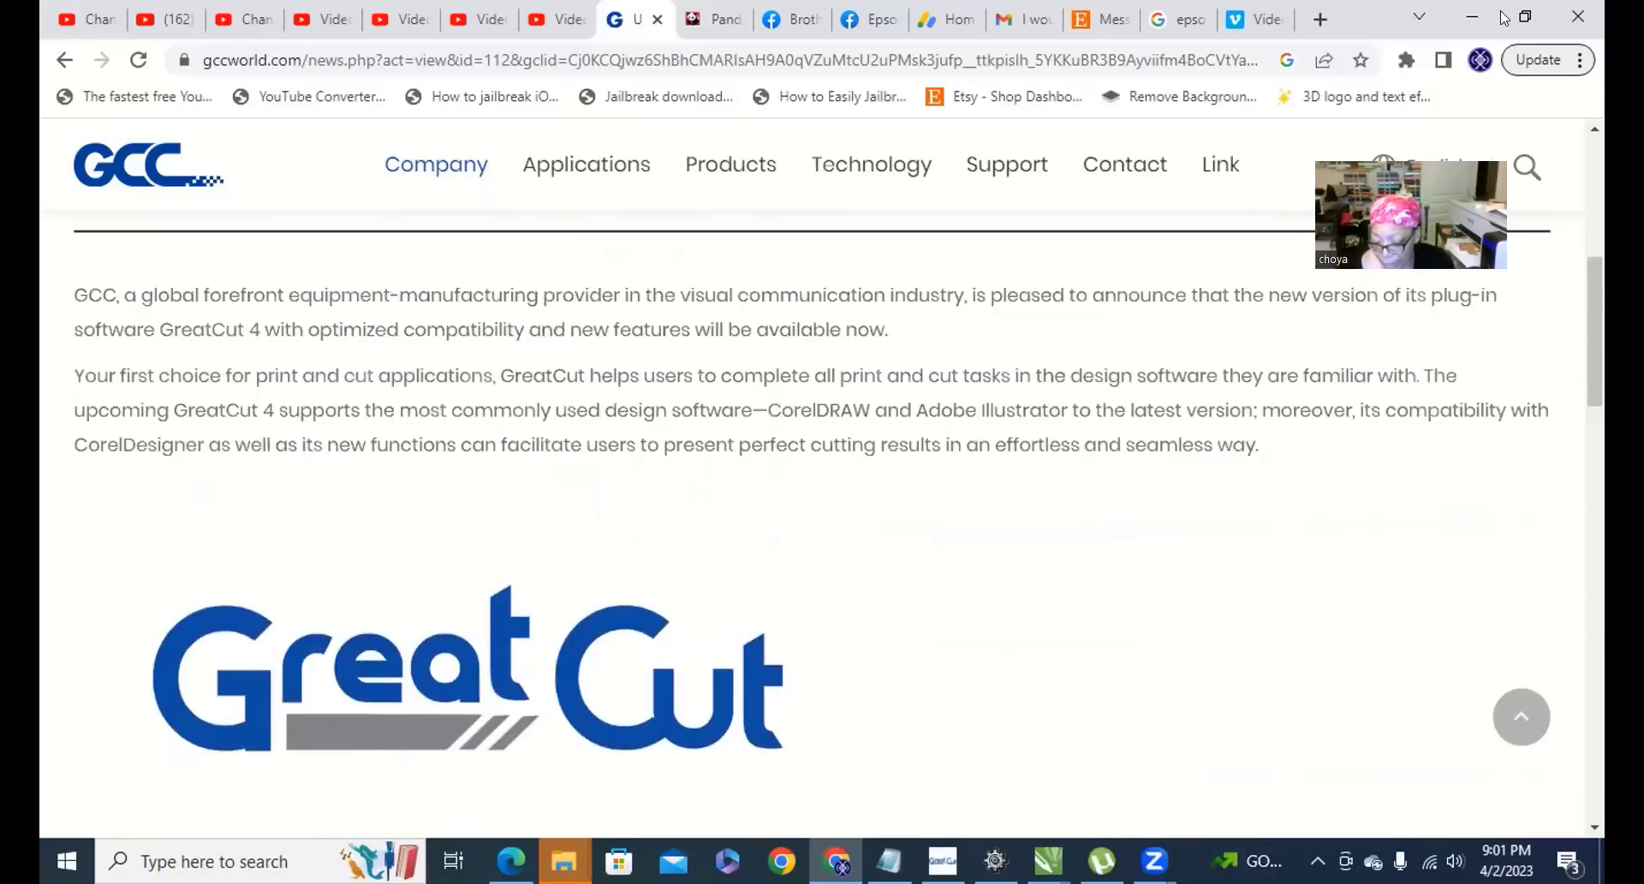
left_click(1474, 17)
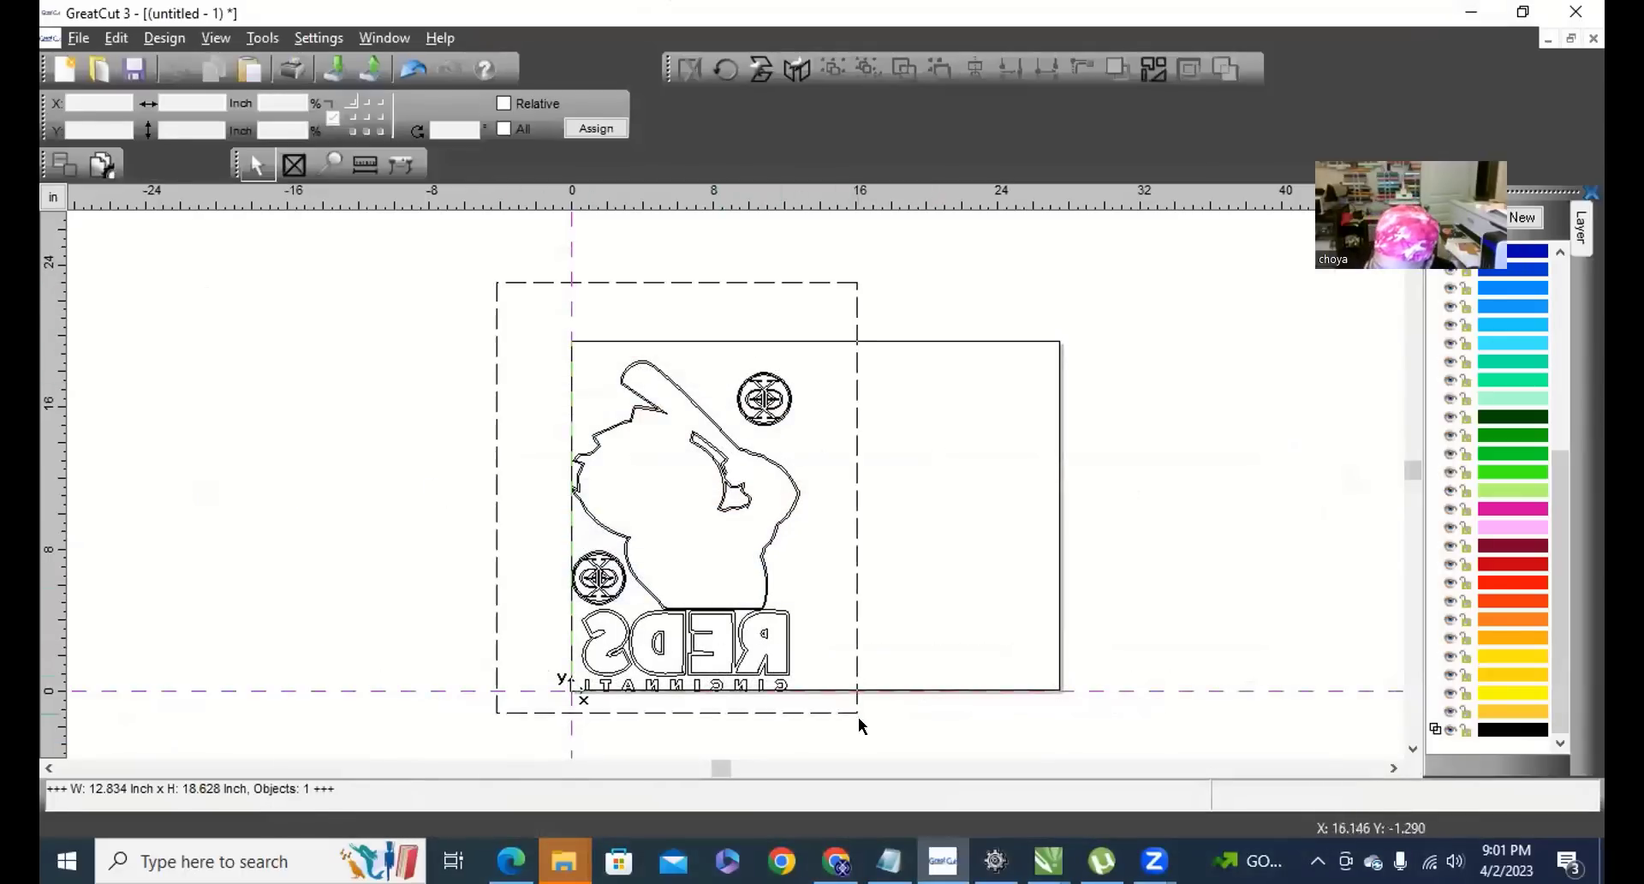
Delete the Reds design from the GreatCut 3 page and switch to CorelDRAW's SENIOR 2023 file.
left_click_drag(860, 717, 876, 718)
key("Delete")
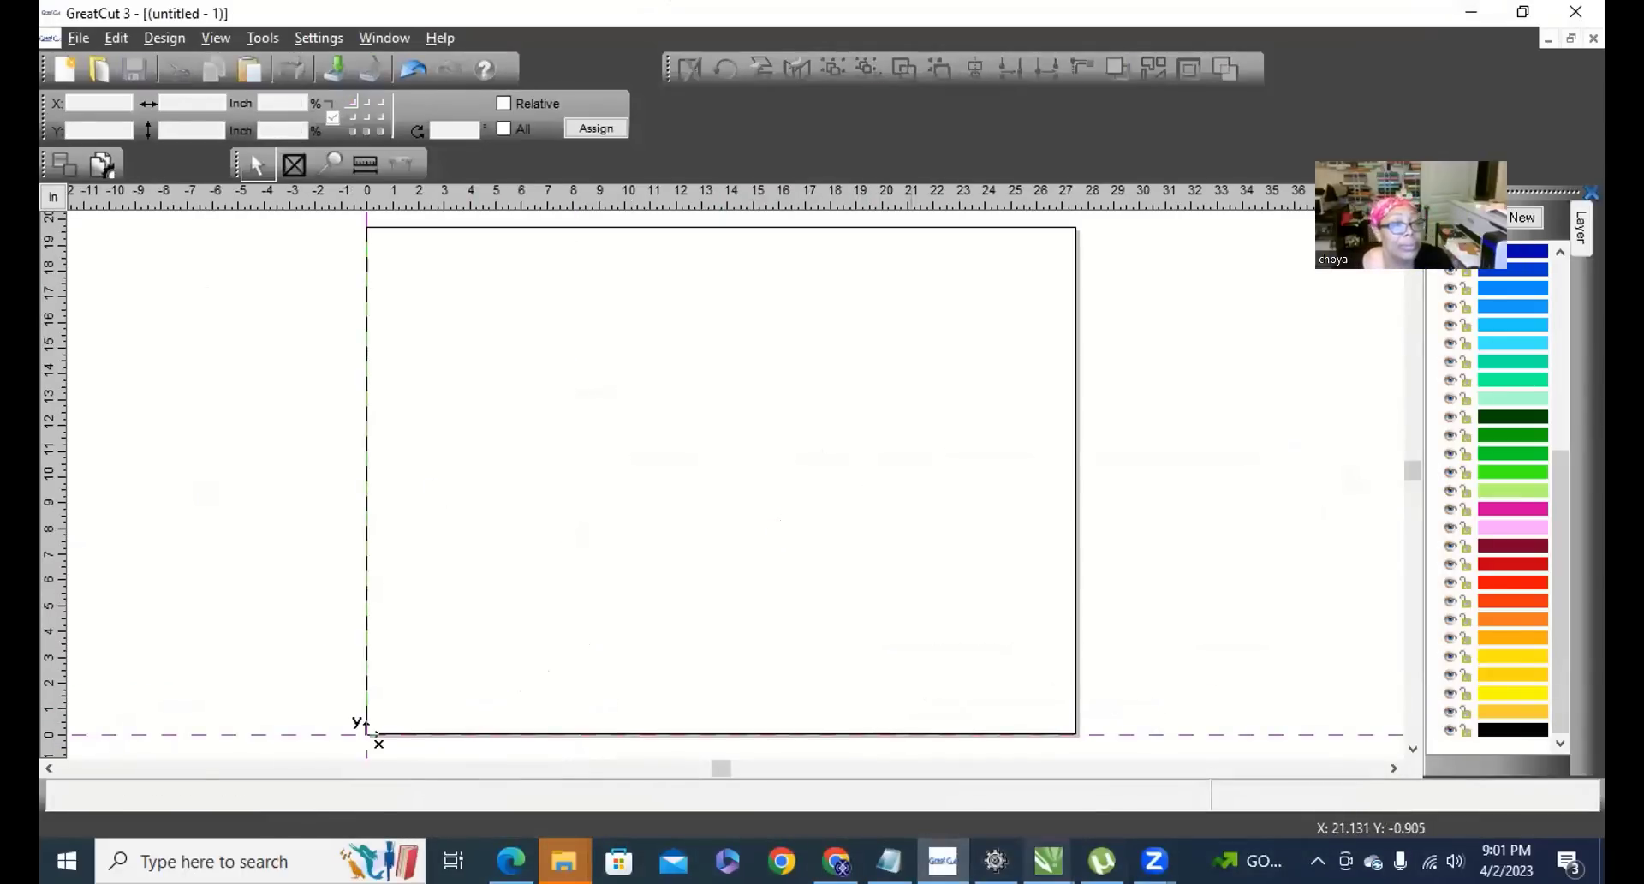
mouse_move(1048, 860)
left_click(1456, 754)
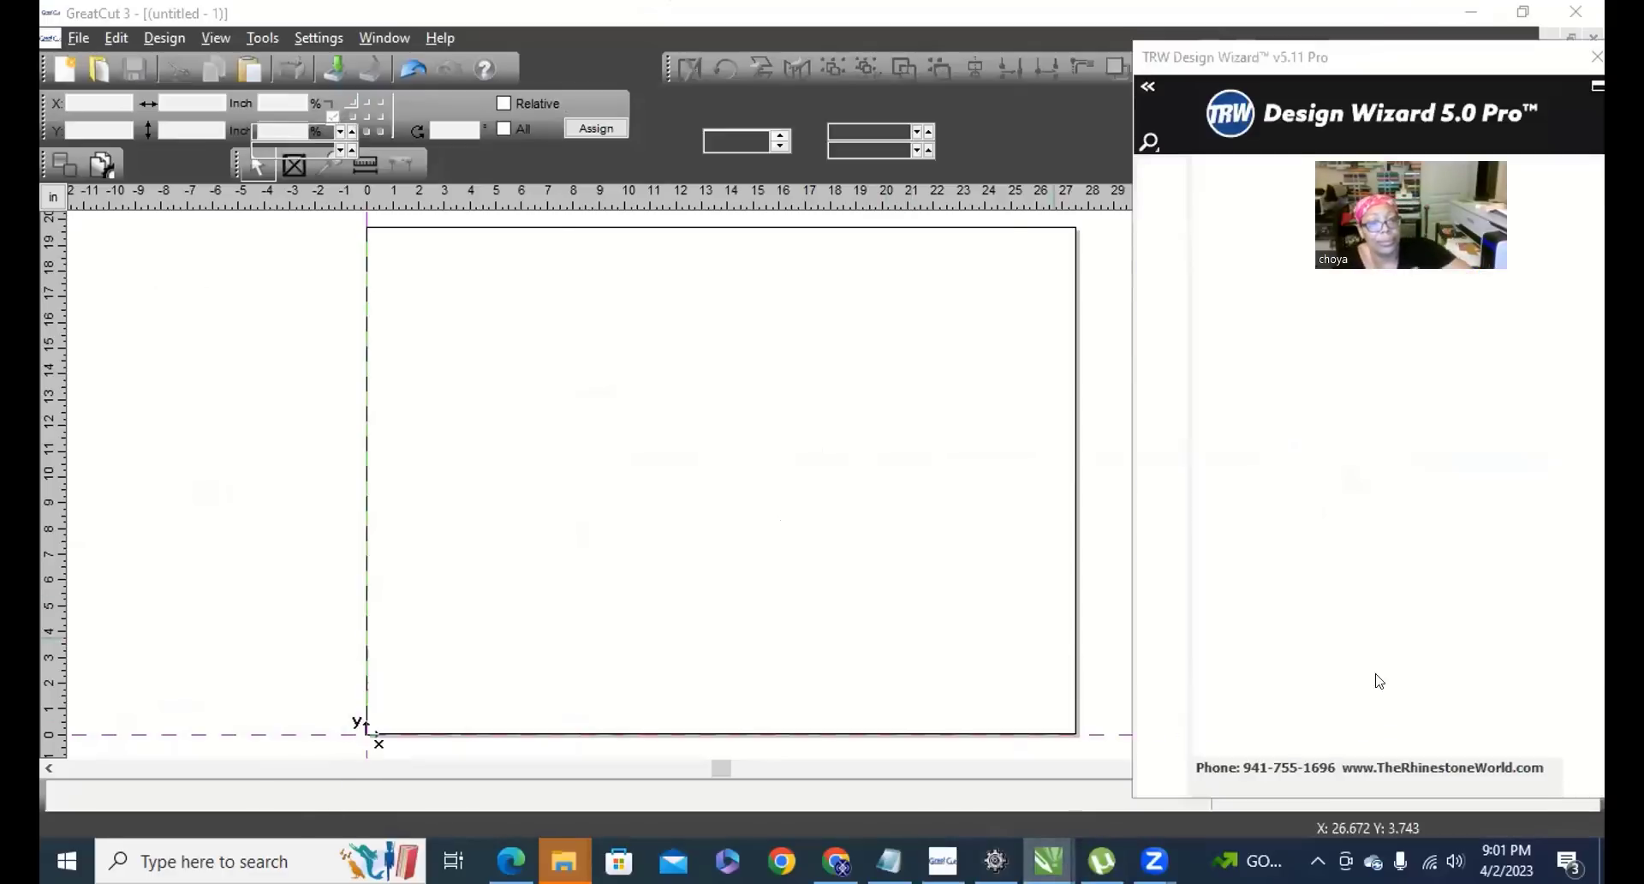
Punch the black counters of the 0, O and R out of the letters as holes.
left_click_drag(440, 323, 763, 569)
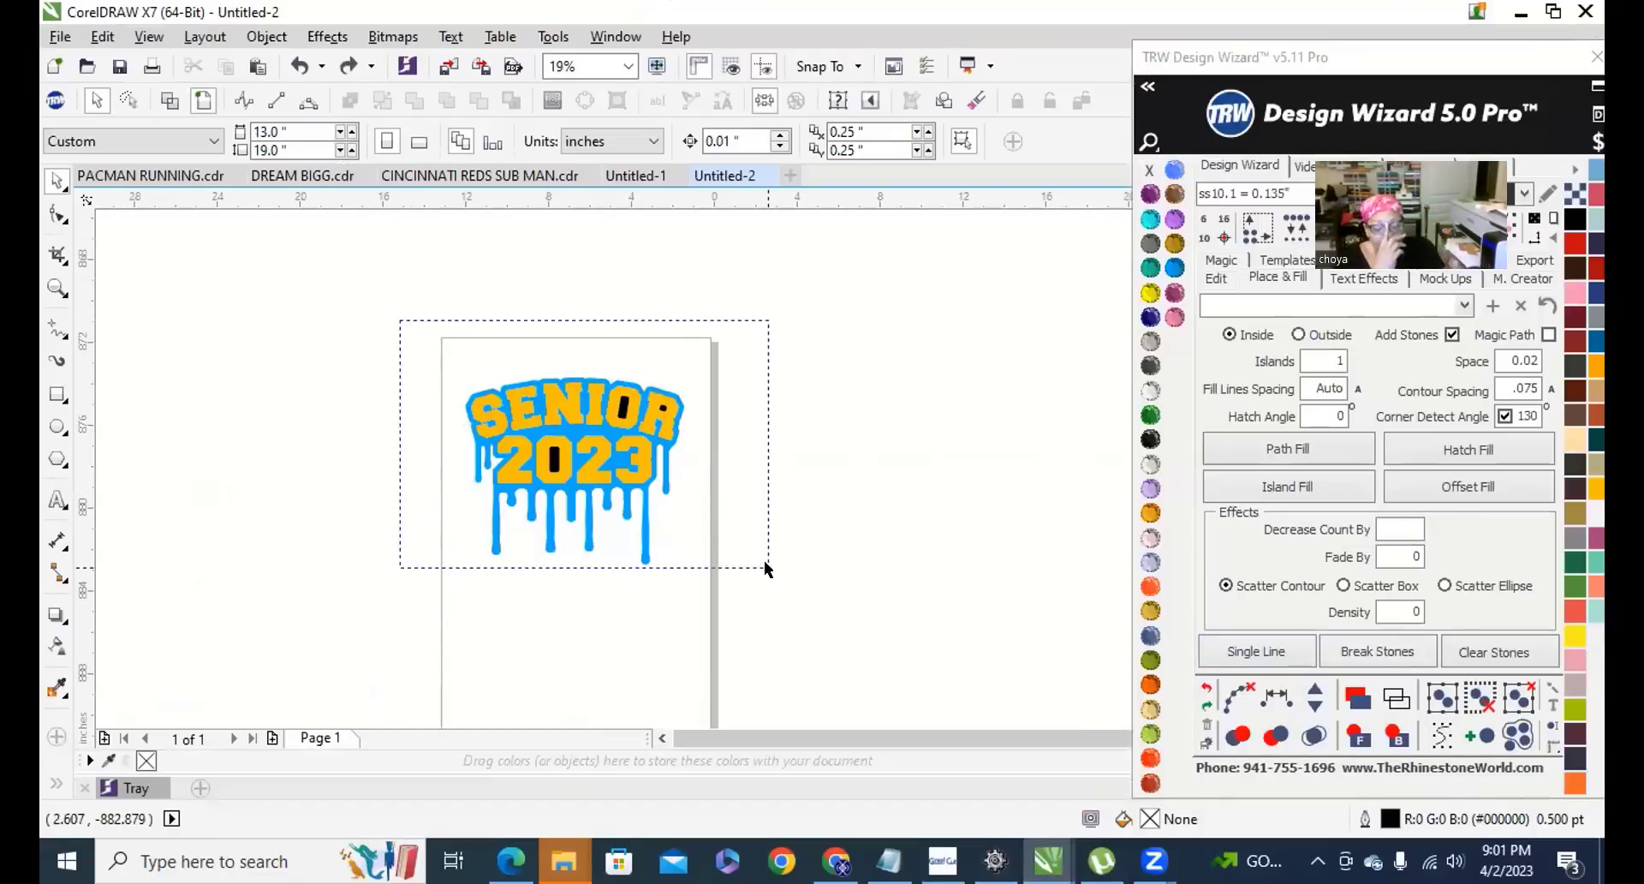
left_click(554, 460)
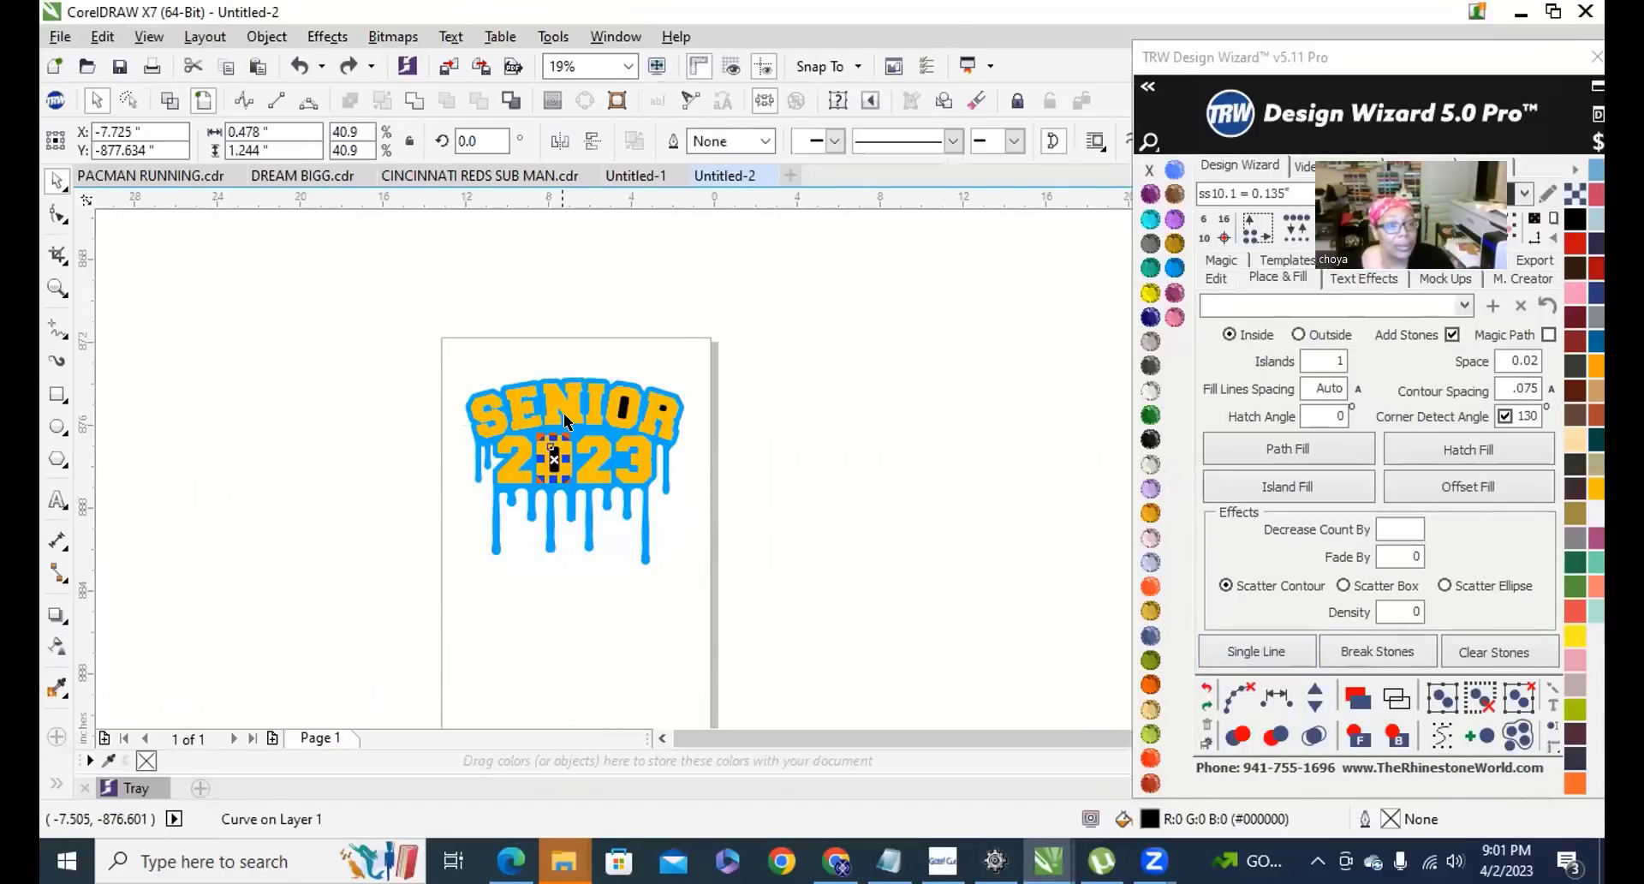
scroll(588, 408, "up", 4)
left_click(723, 399, "shift")
left_click(887, 407, "shift")
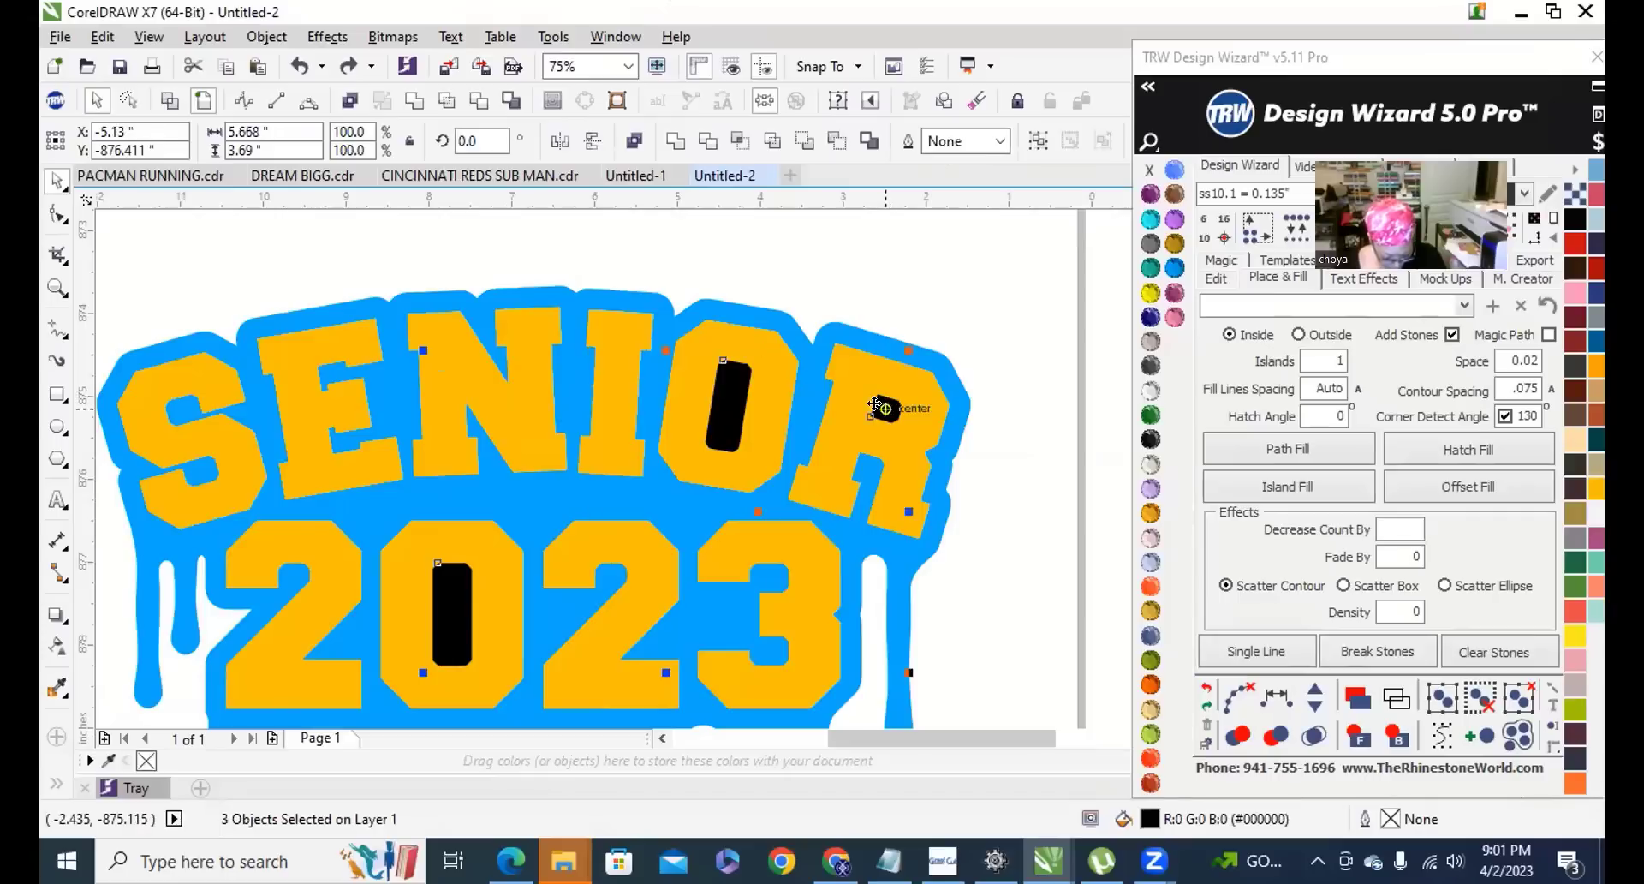
left_click(568, 513, "shift")
left_click(412, 100)
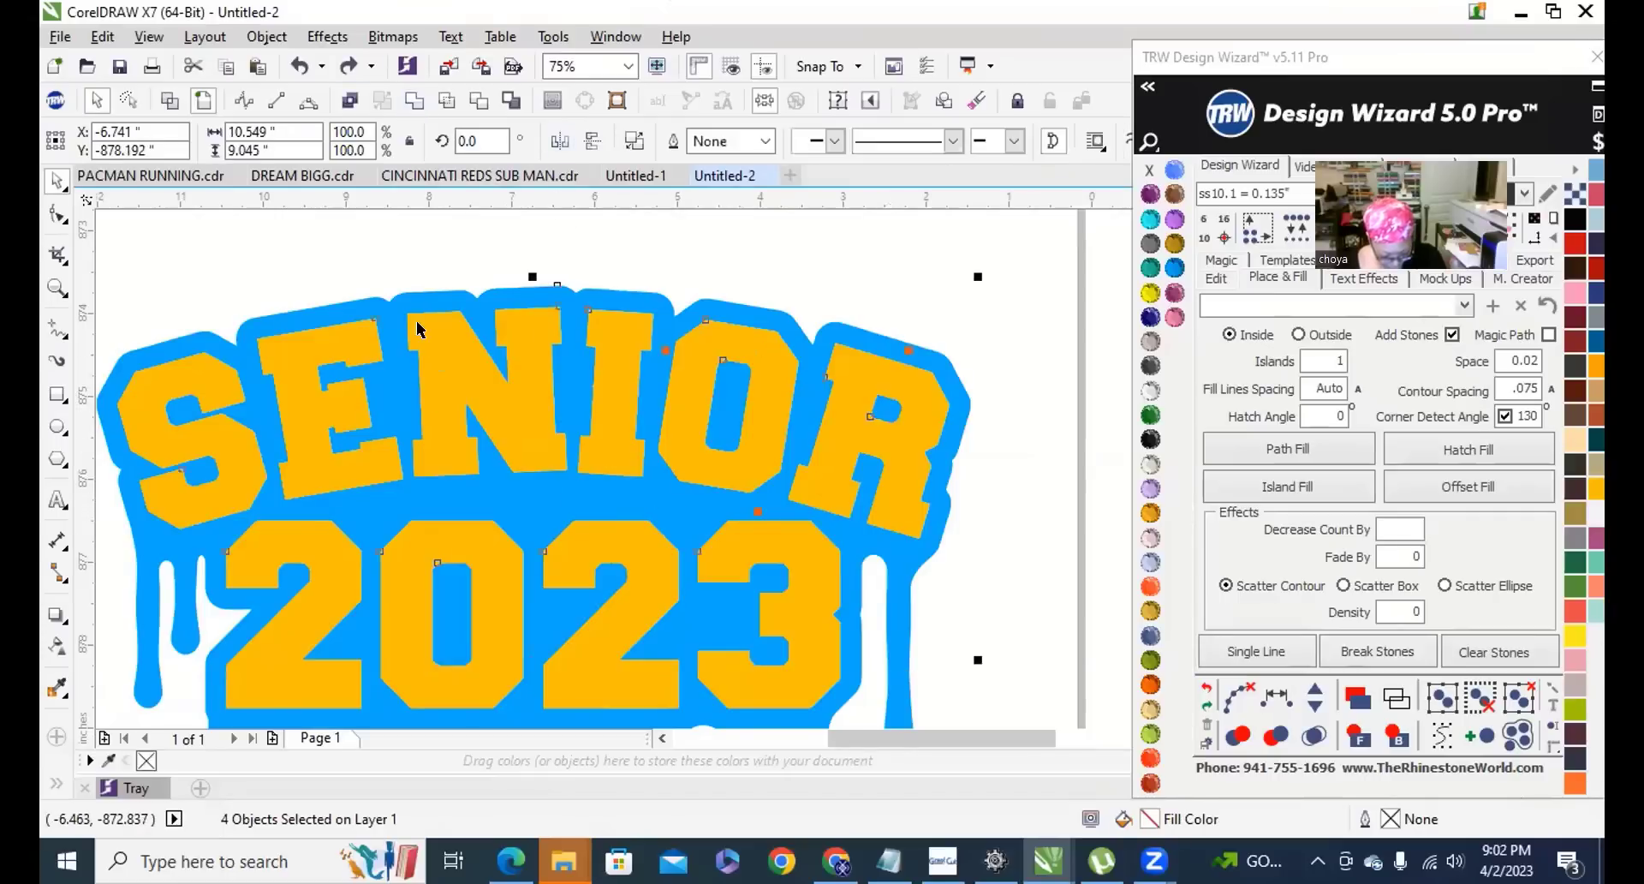
Try a hatched rhinestone fill on the letter E, then undo it.
scroll(521, 342, "down", 4)
scroll(486, 403, "up", 4)
left_click(486, 403)
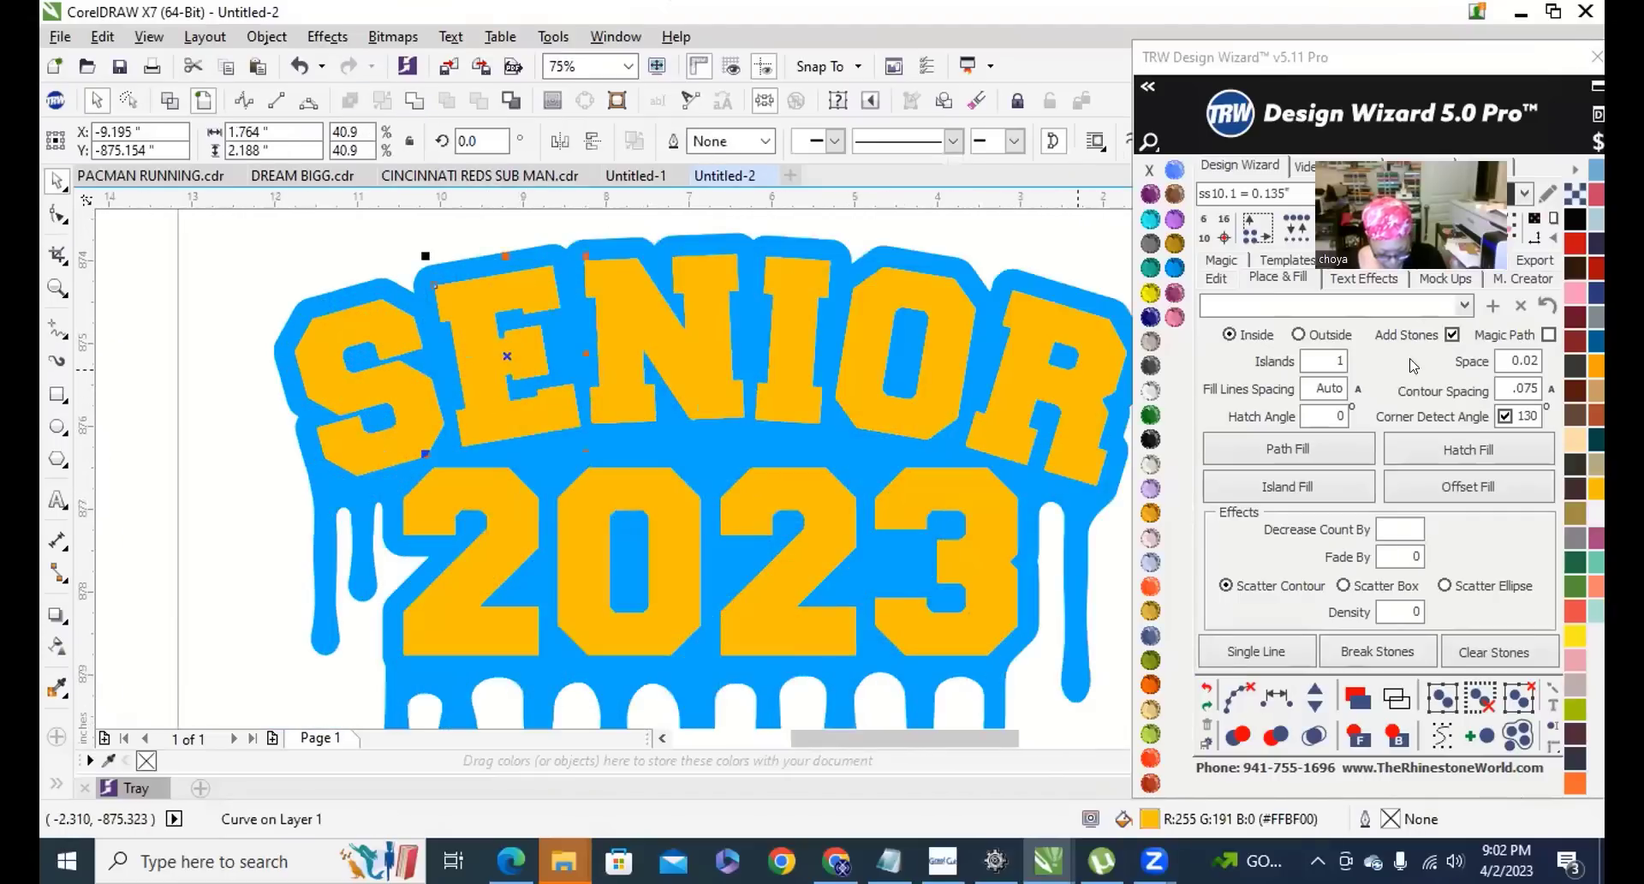
left_click_drag(1321, 54, 896, 94)
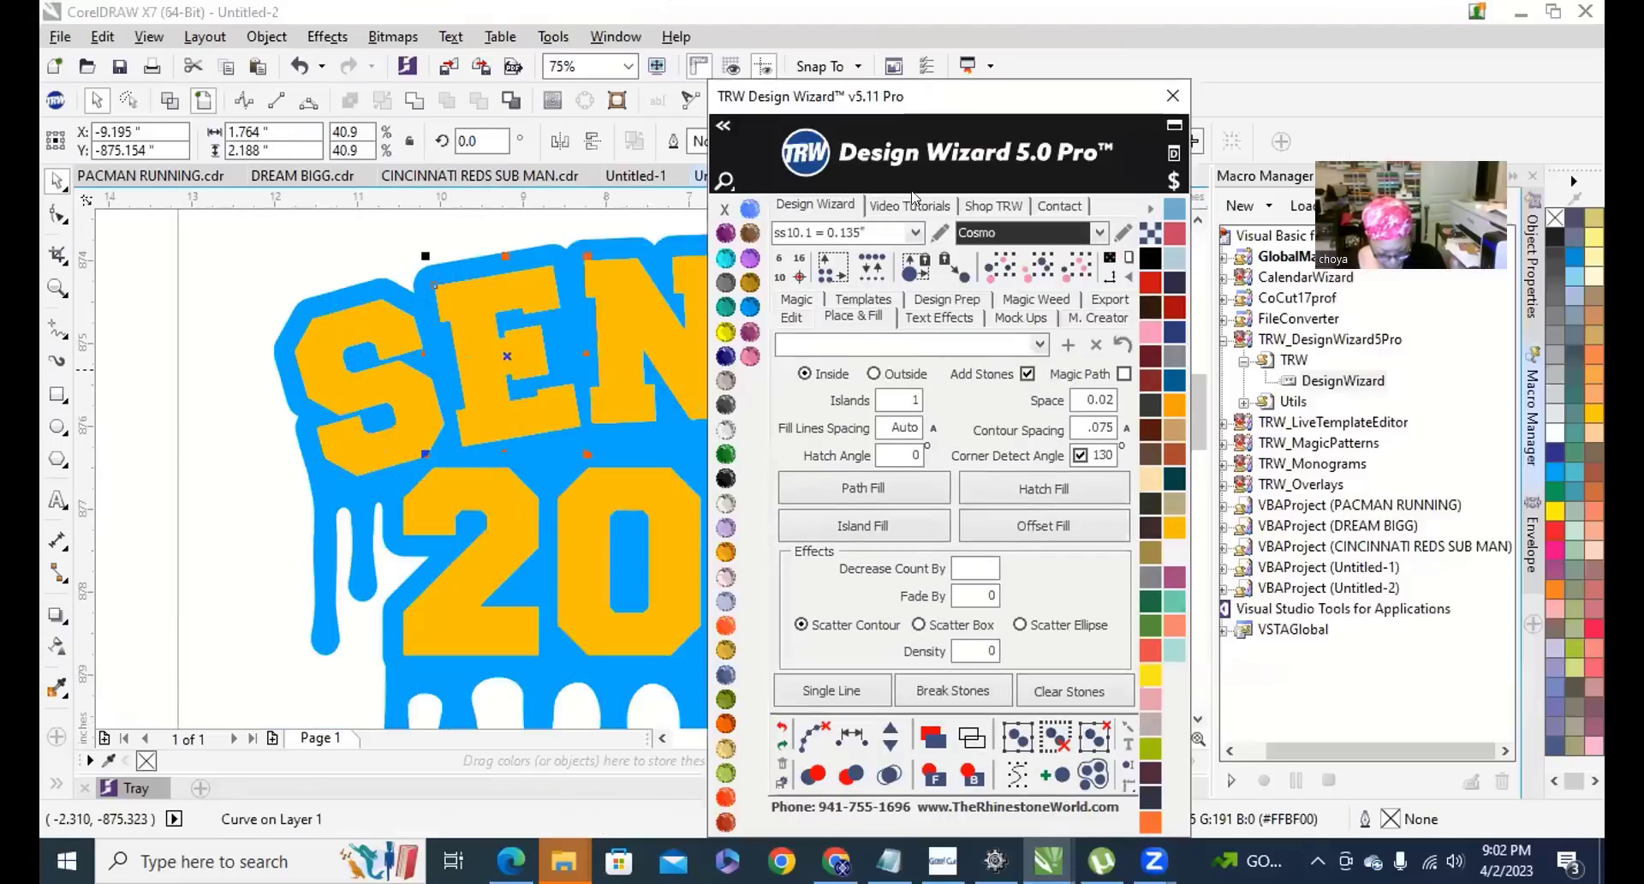
left_click(855, 317)
left_click(1043, 490)
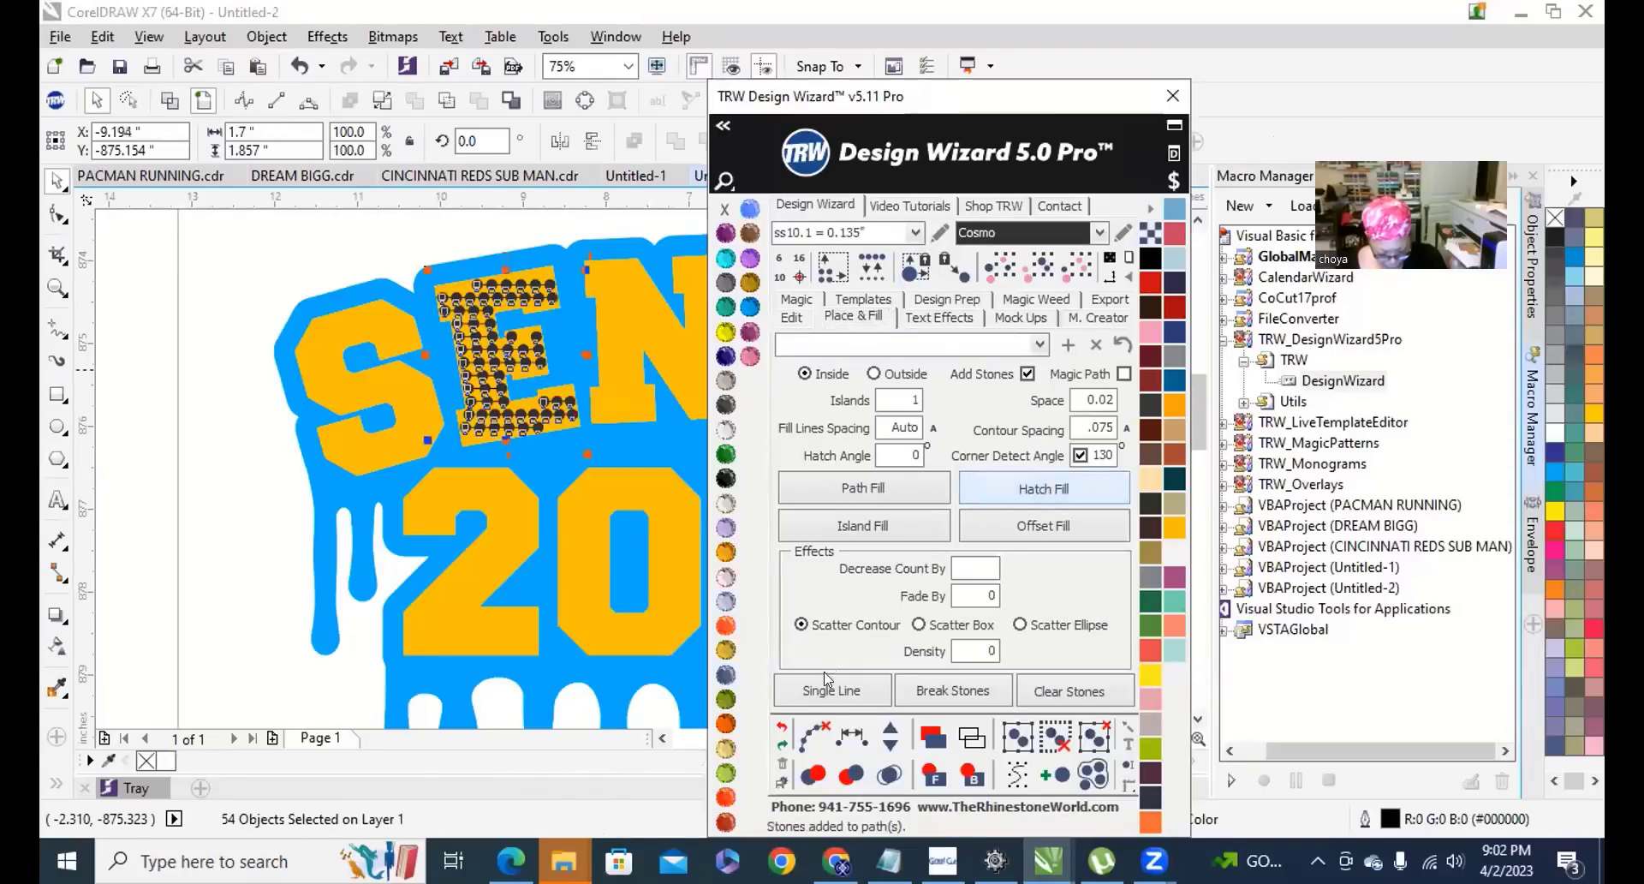
left_click(782, 730)
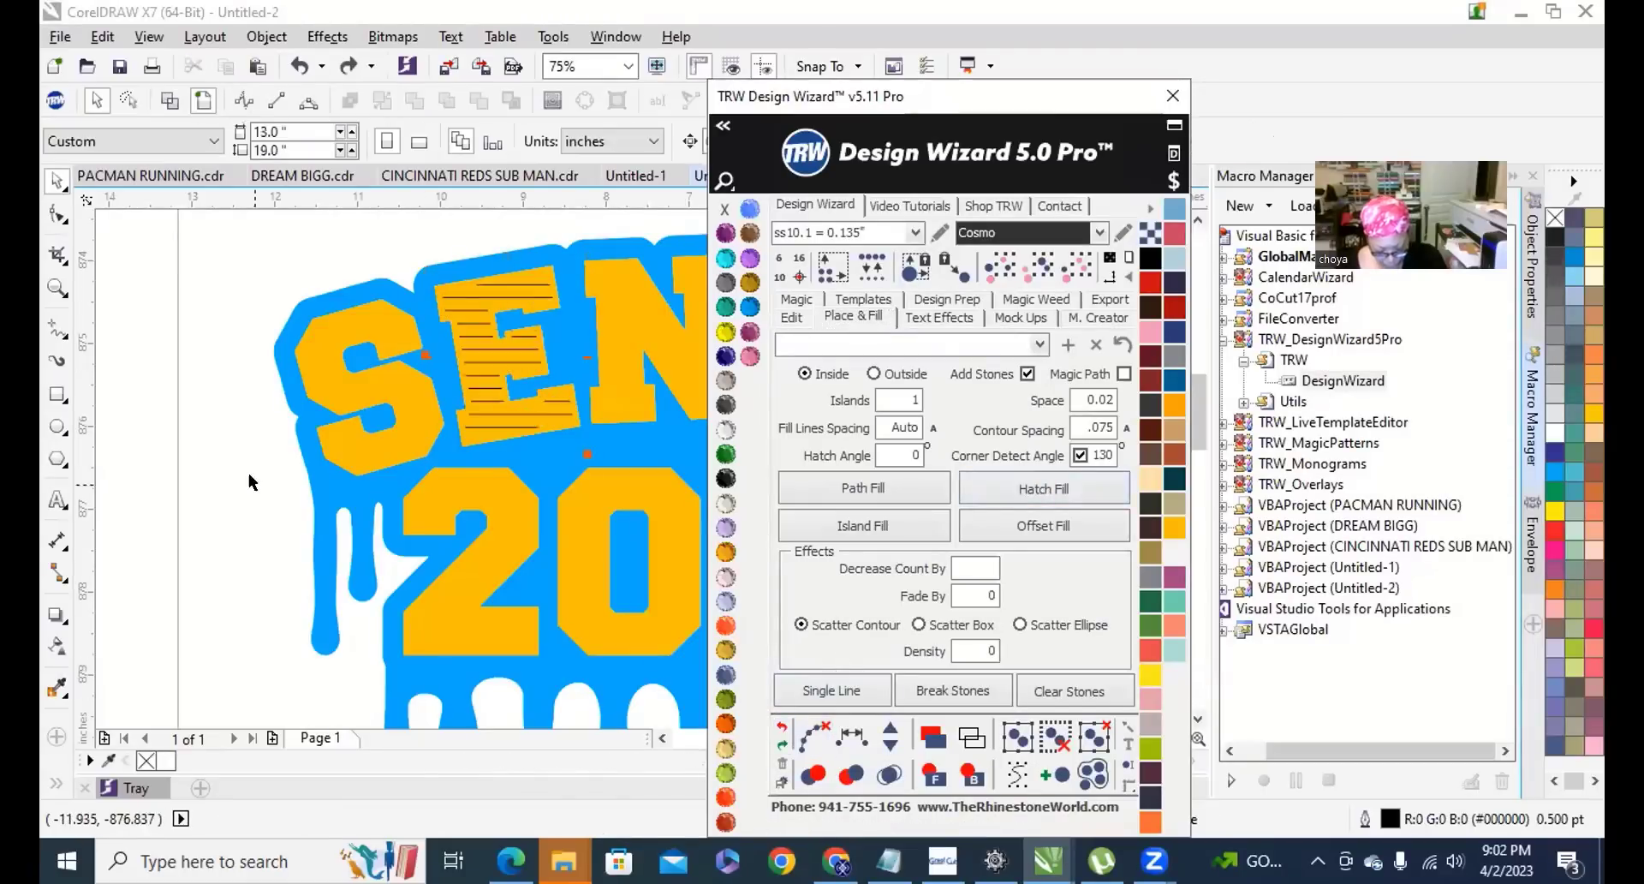
Fill the yellow SENIOR 2023 letters with hatched ss10 rhinestone rows and select the whole design.
left_click(377, 382)
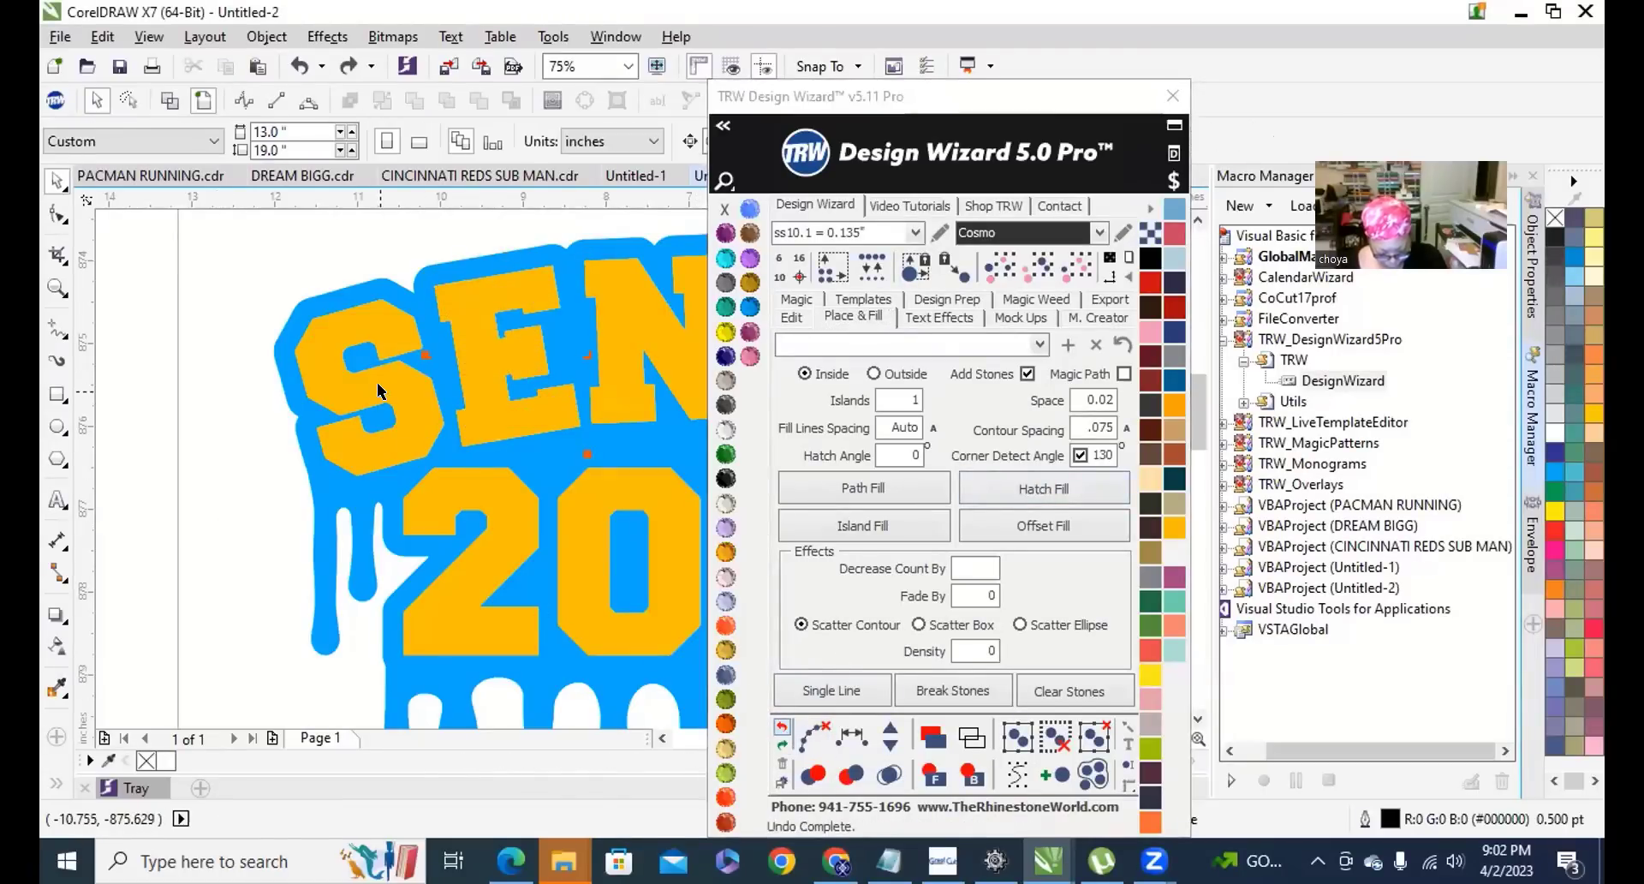
left_click(446, 101)
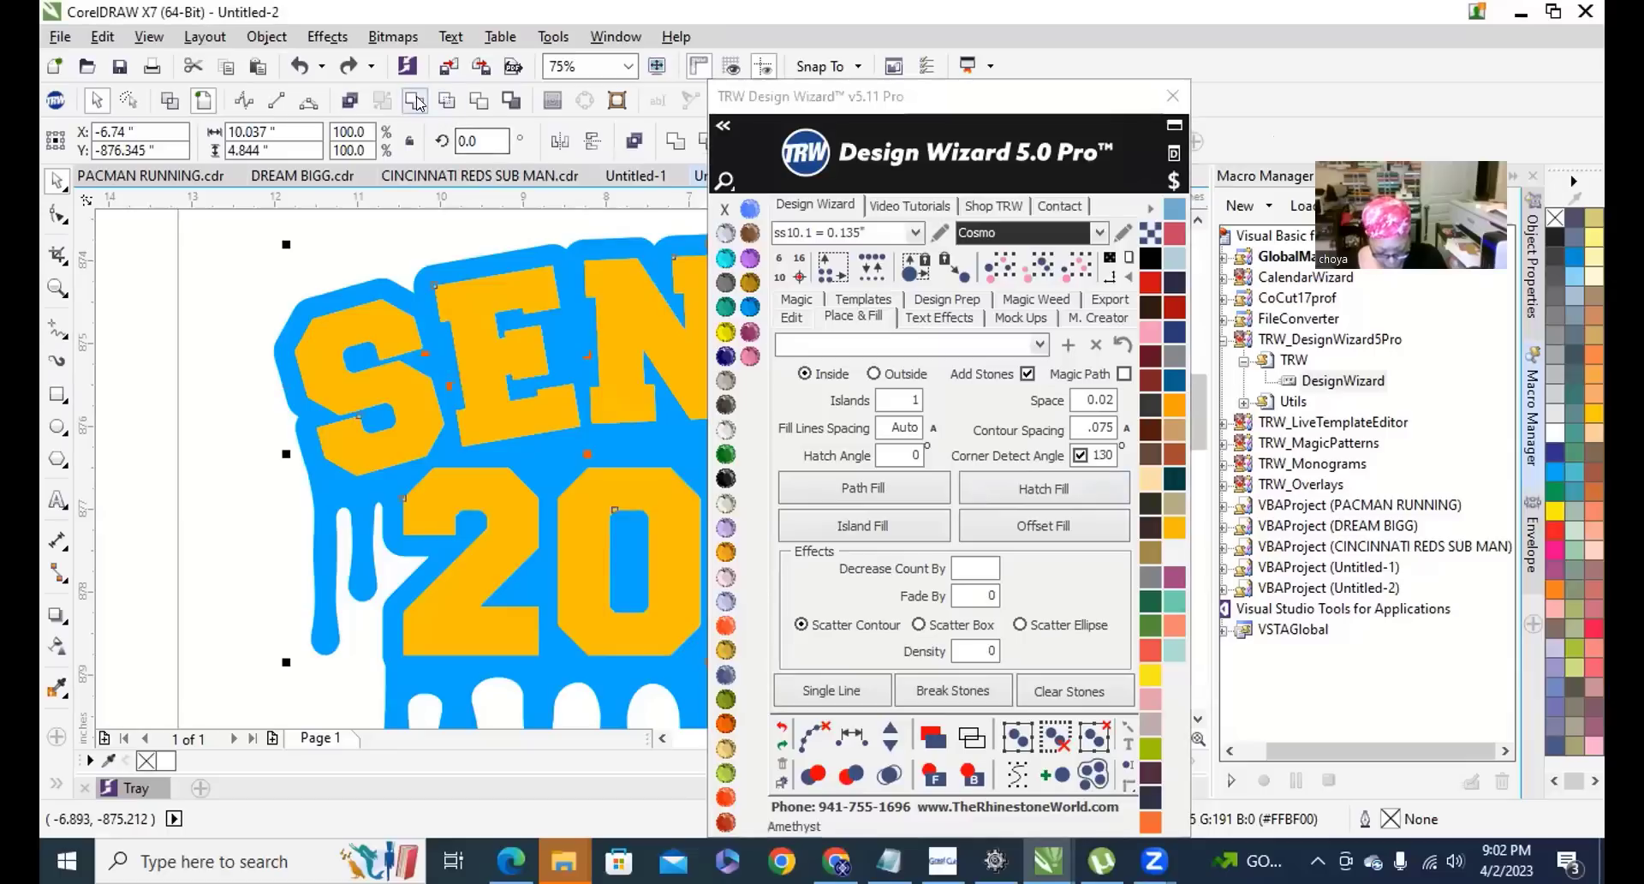
left_click(1044, 488)
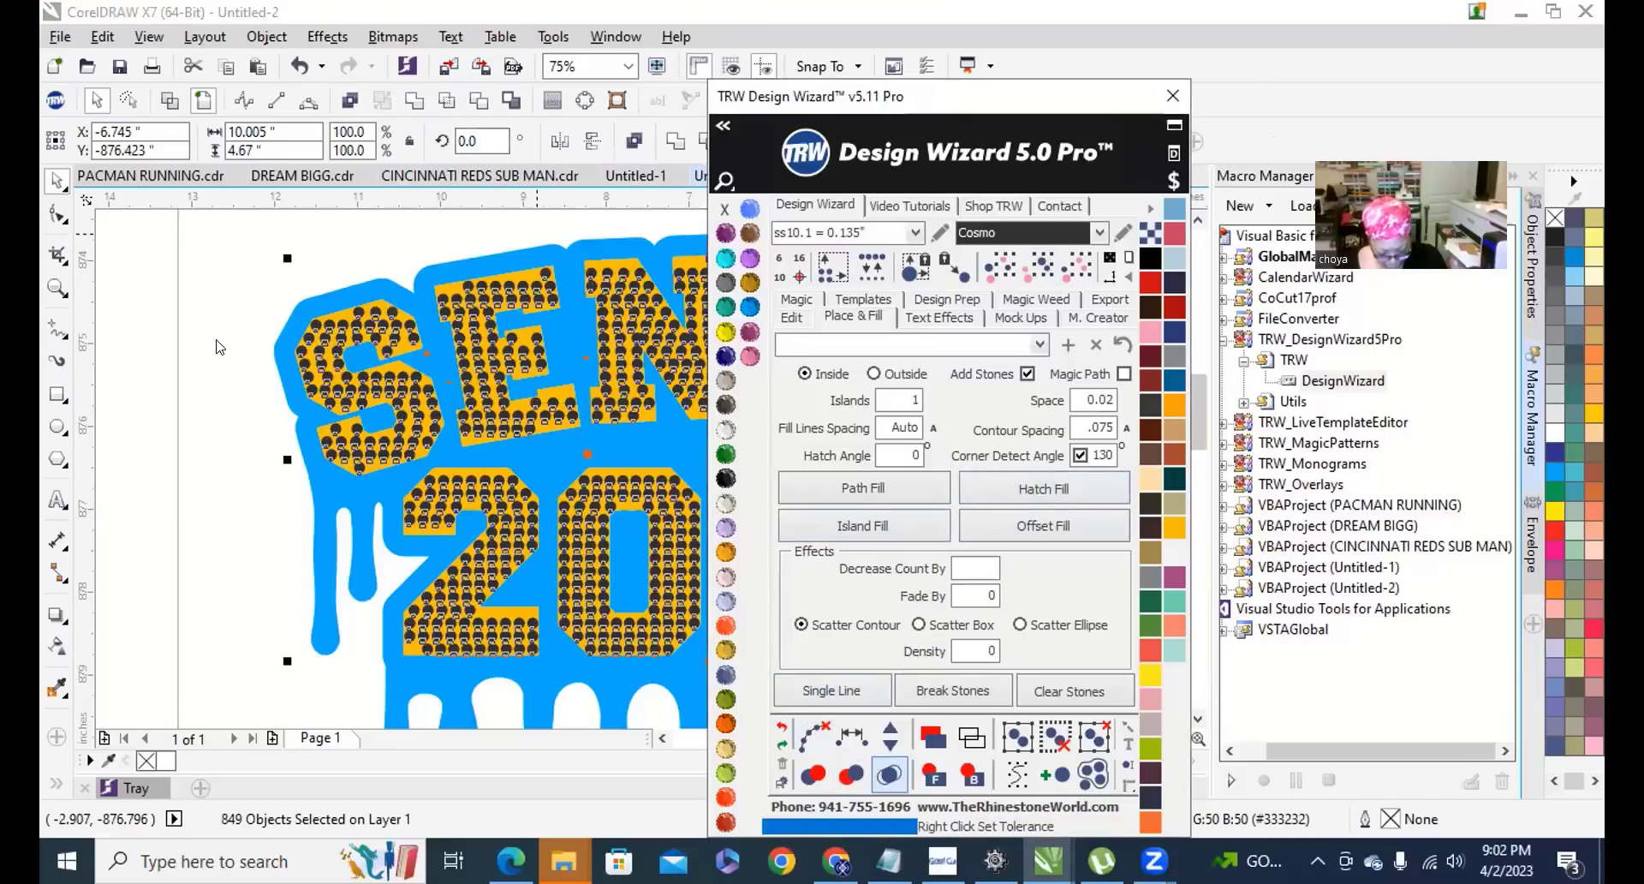
key("shift+F4")
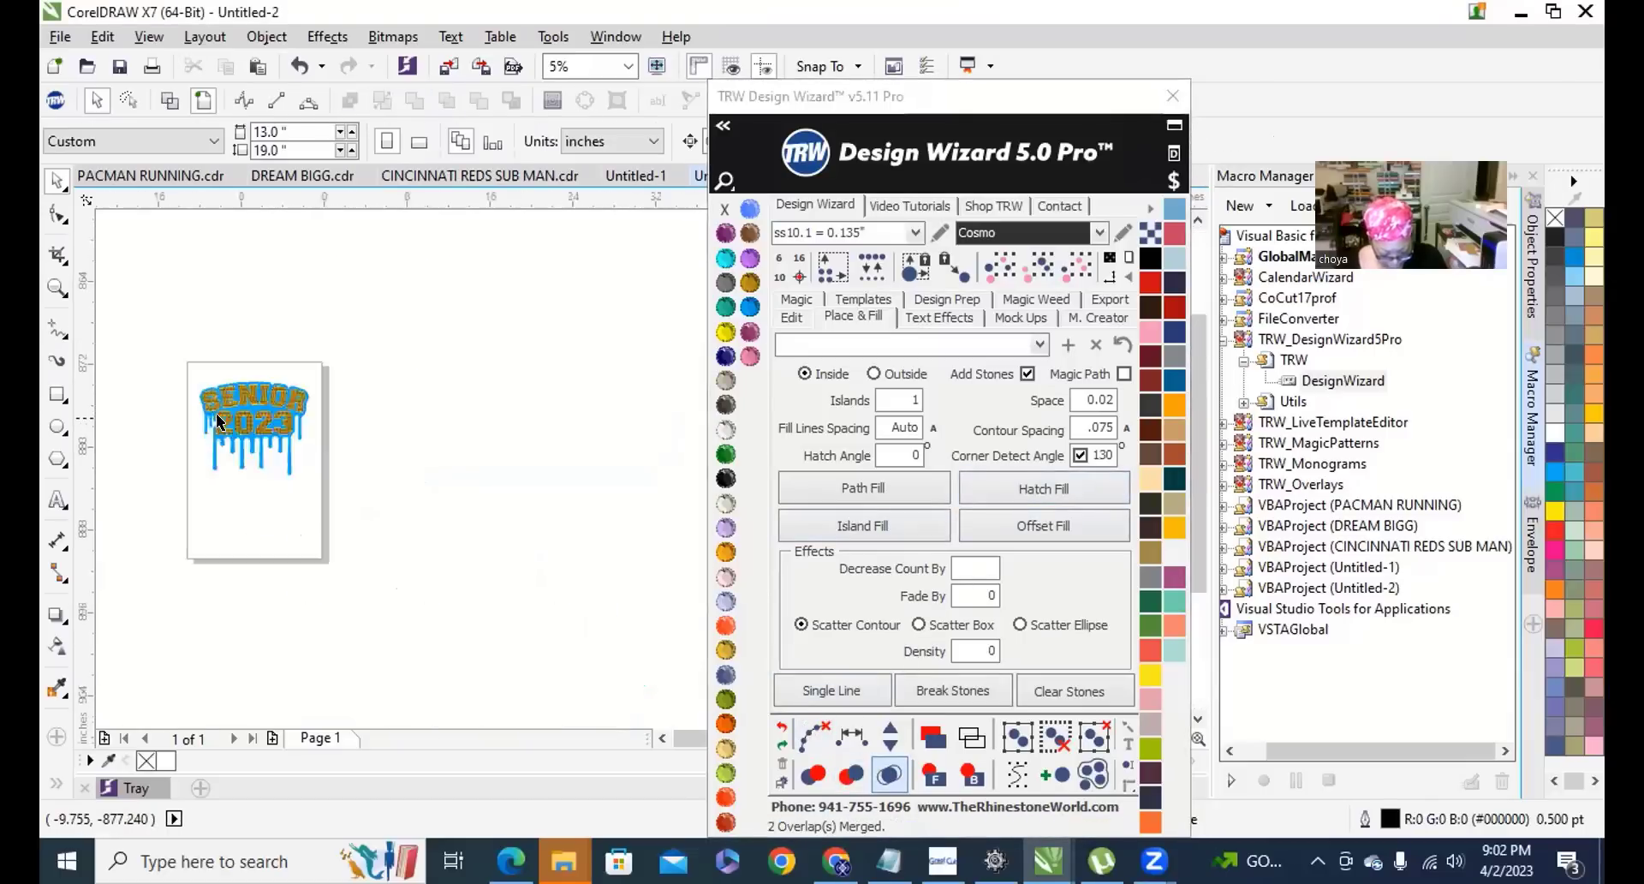
scroll(216, 413, "up", 3)
left_click_drag(109, 235, 683, 687)
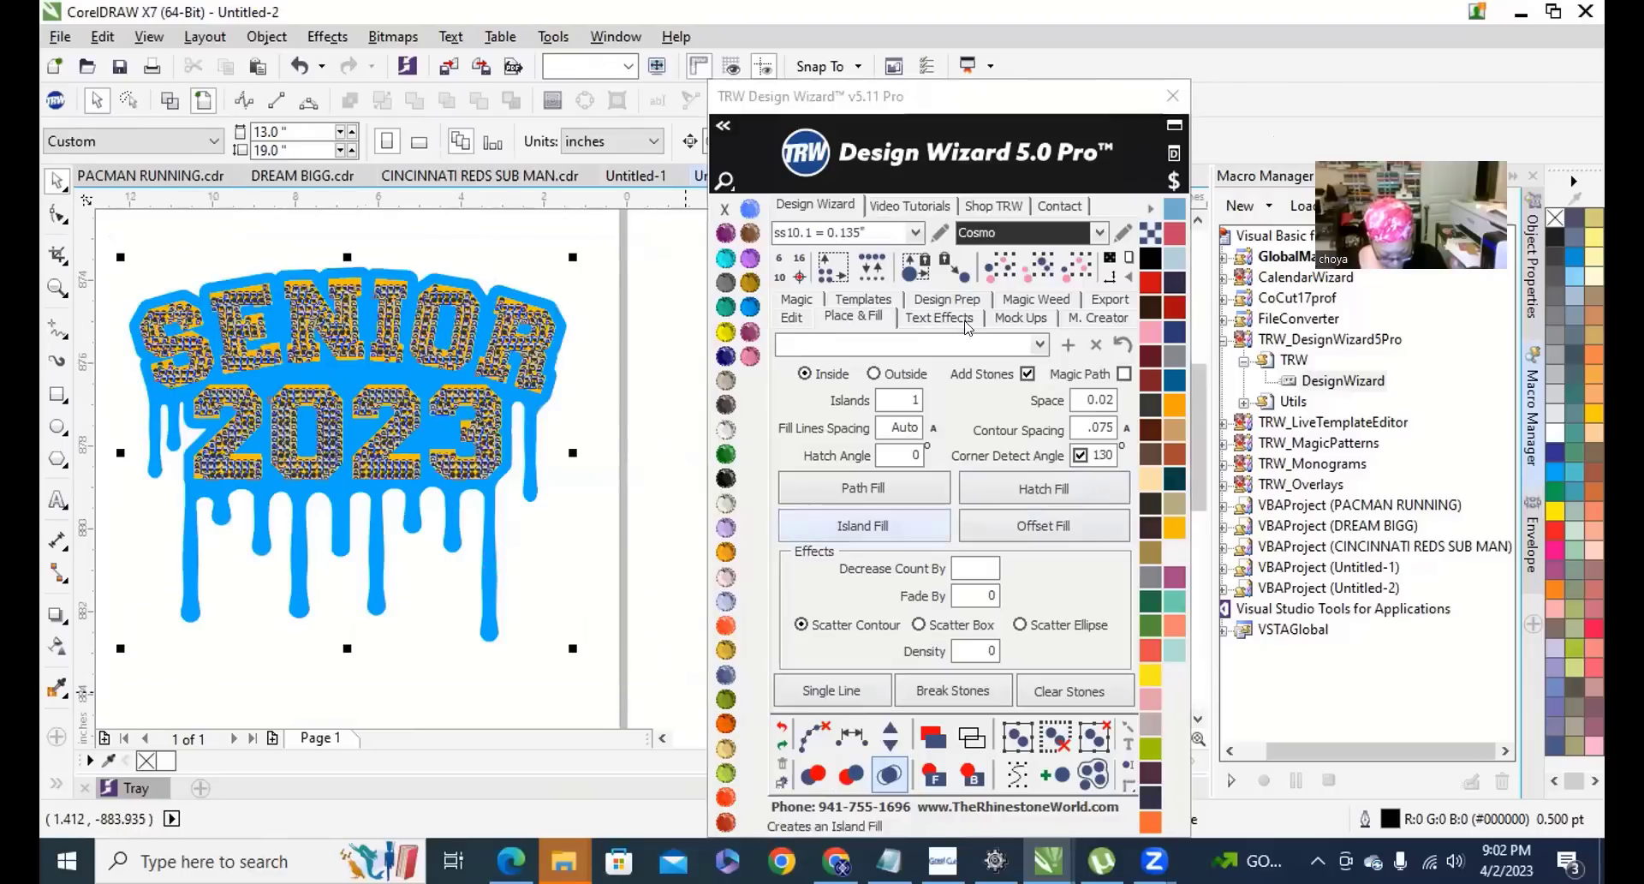
Generate the Vinyl Overcut Stone 2+ Cut template and drag the rhinestone layout below the yellow design.
left_click(869, 298)
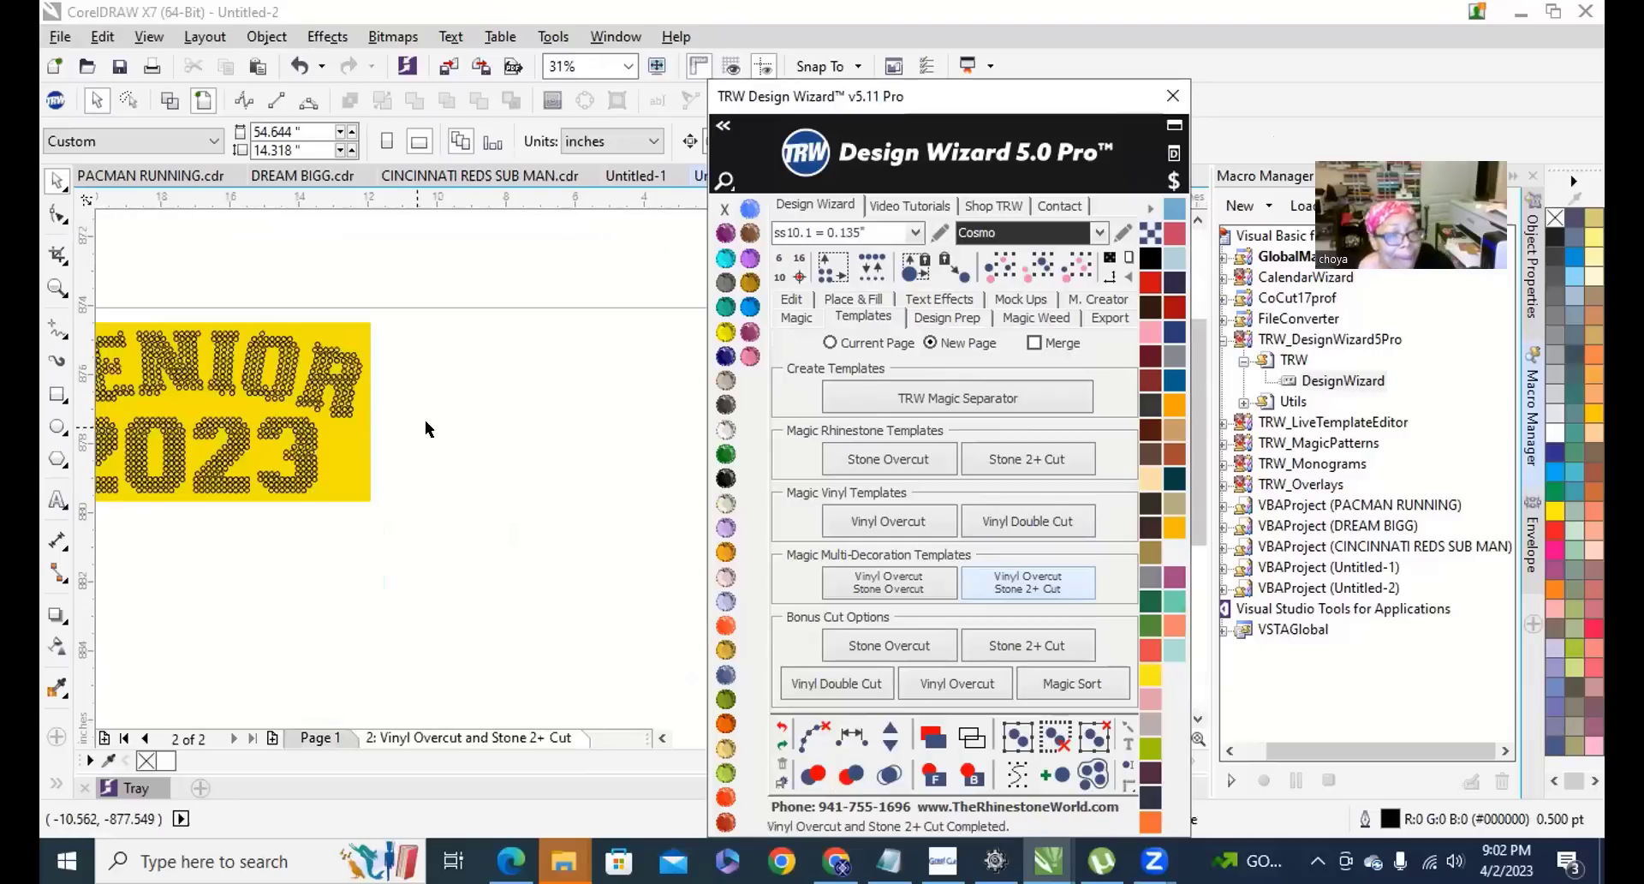
scroll(425, 420, "down", 3)
scroll(260, 432, "up", 4)
scroll(252, 372, "down", 2)
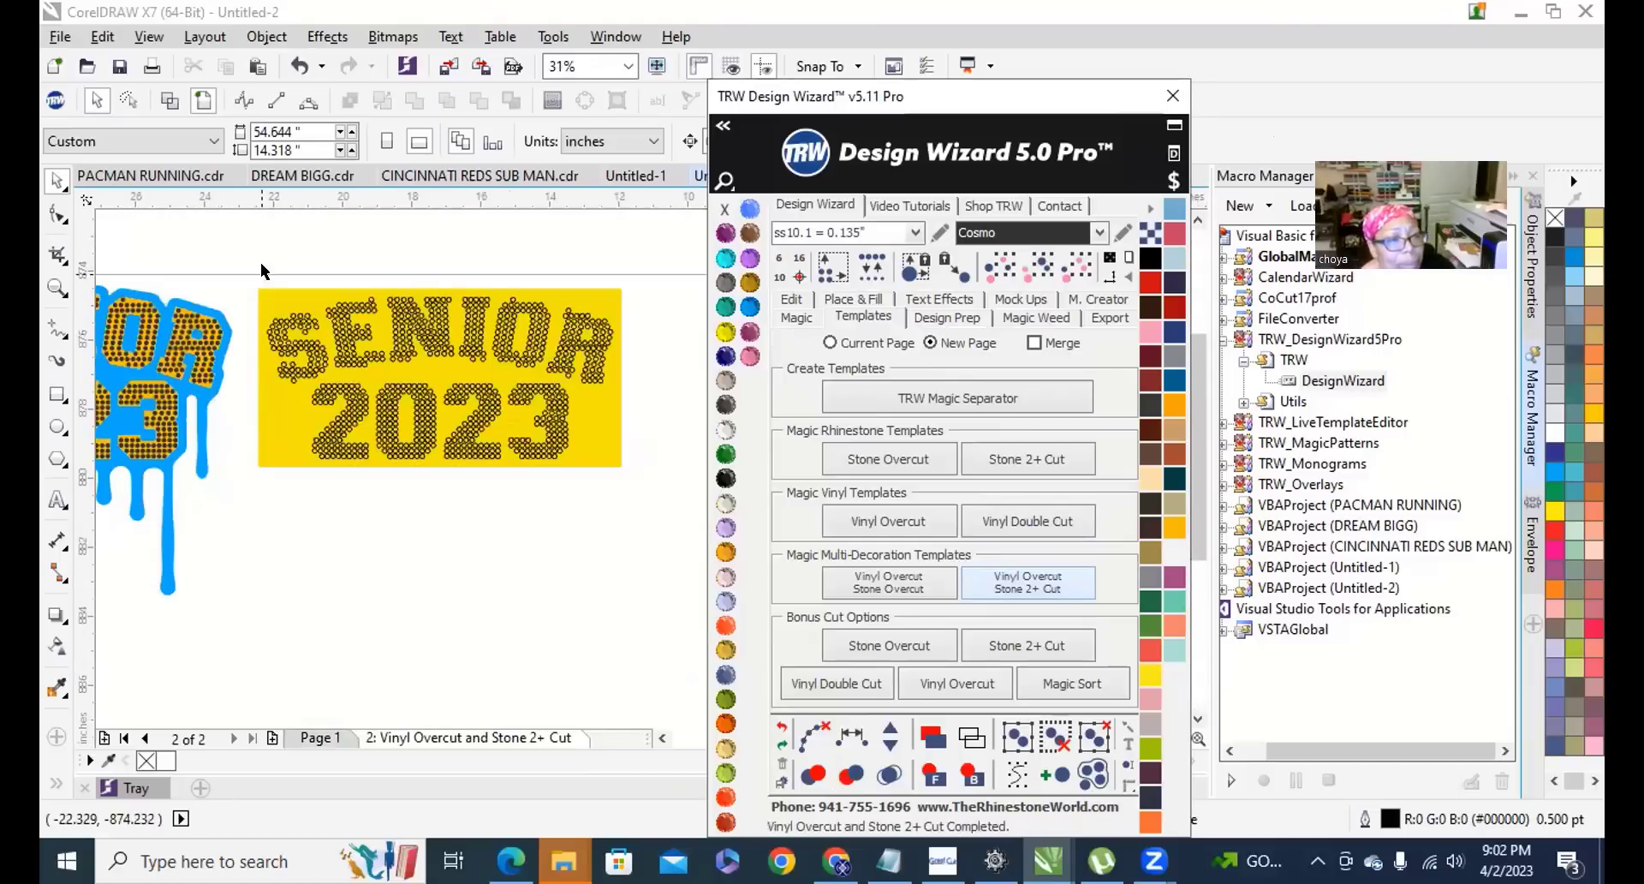
left_click_drag(259, 253, 618, 519)
scroll(572, 484, "down", 3)
scroll(512, 362, "up", 2)
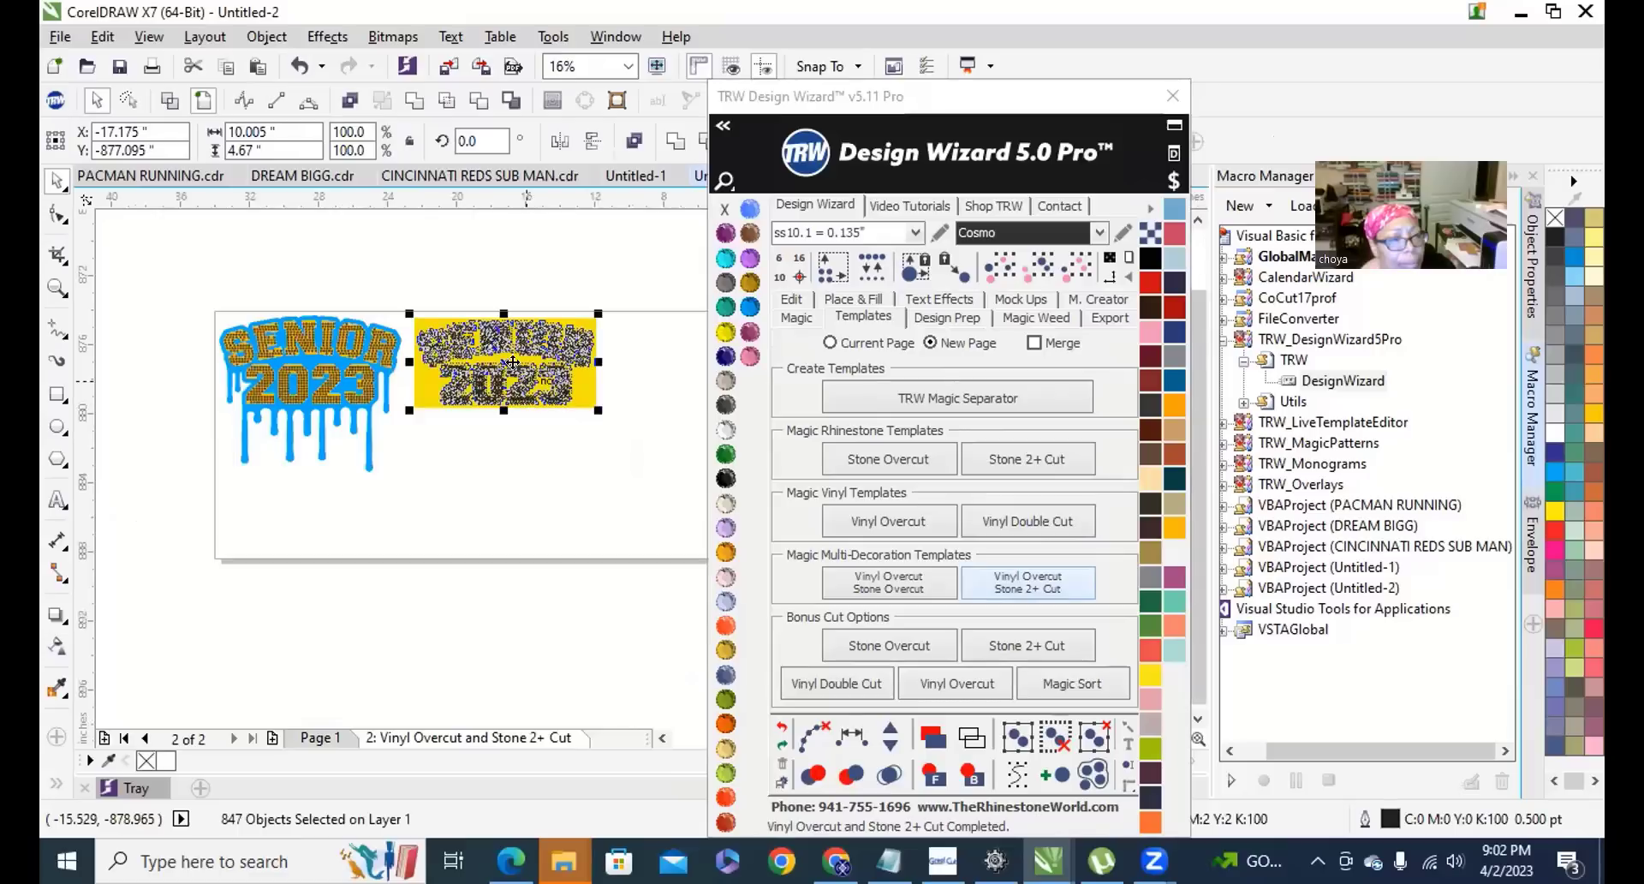
left_click_drag(512, 361, 527, 478)
scroll(577, 473, "up", 3)
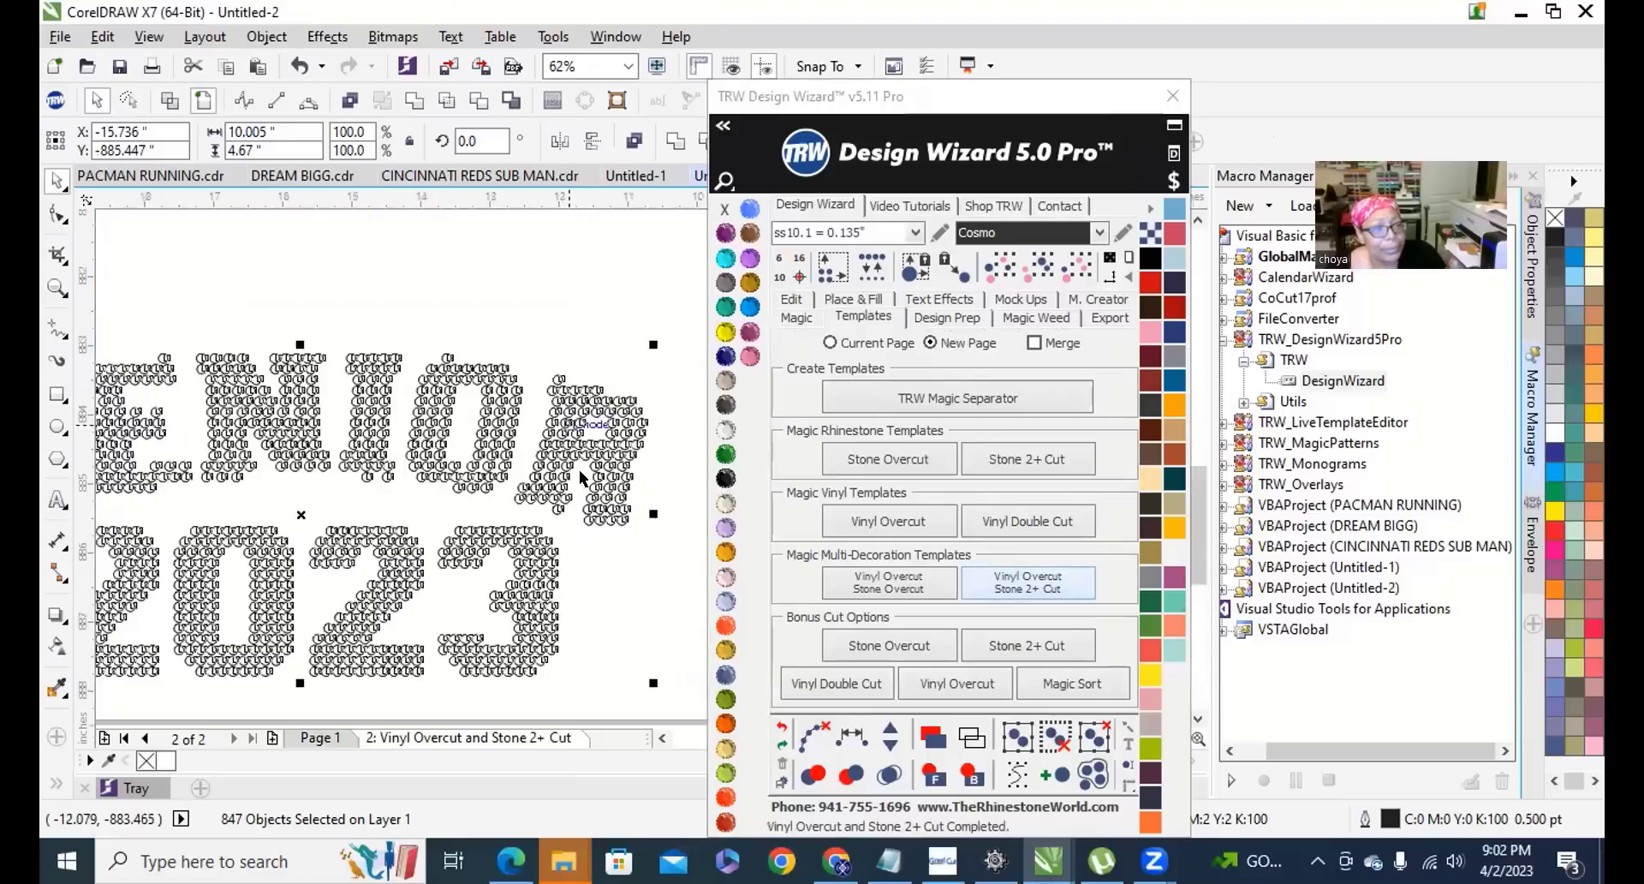
scroll(581, 478, "down", 3)
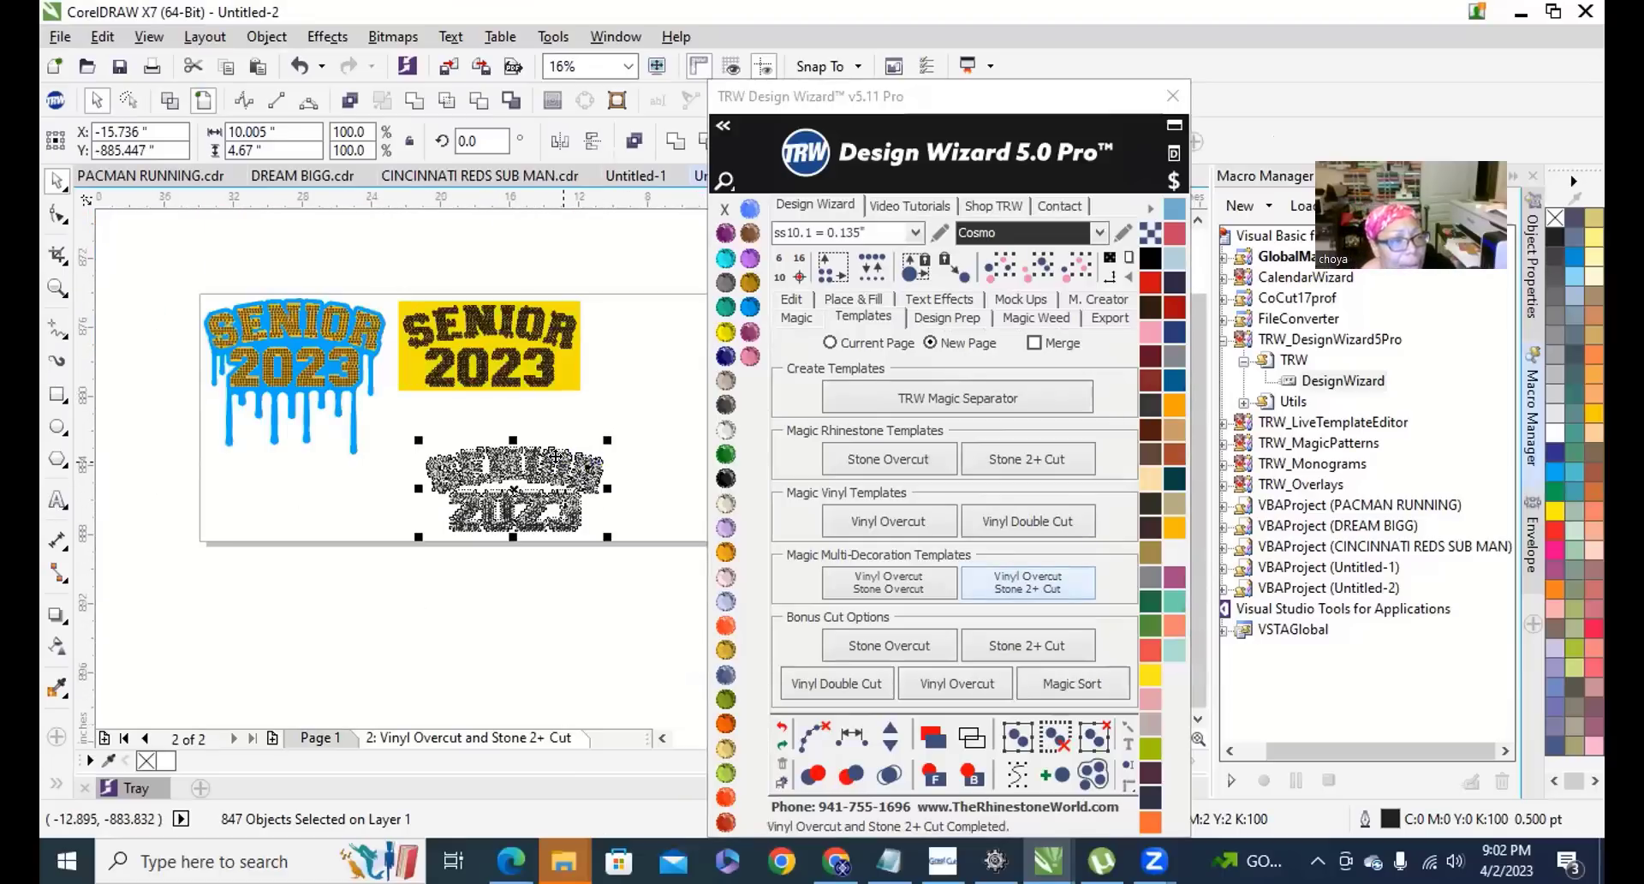
Copy the rhinestone layout and paste it onto the GreatCut 3 page.
right_click(563, 460)
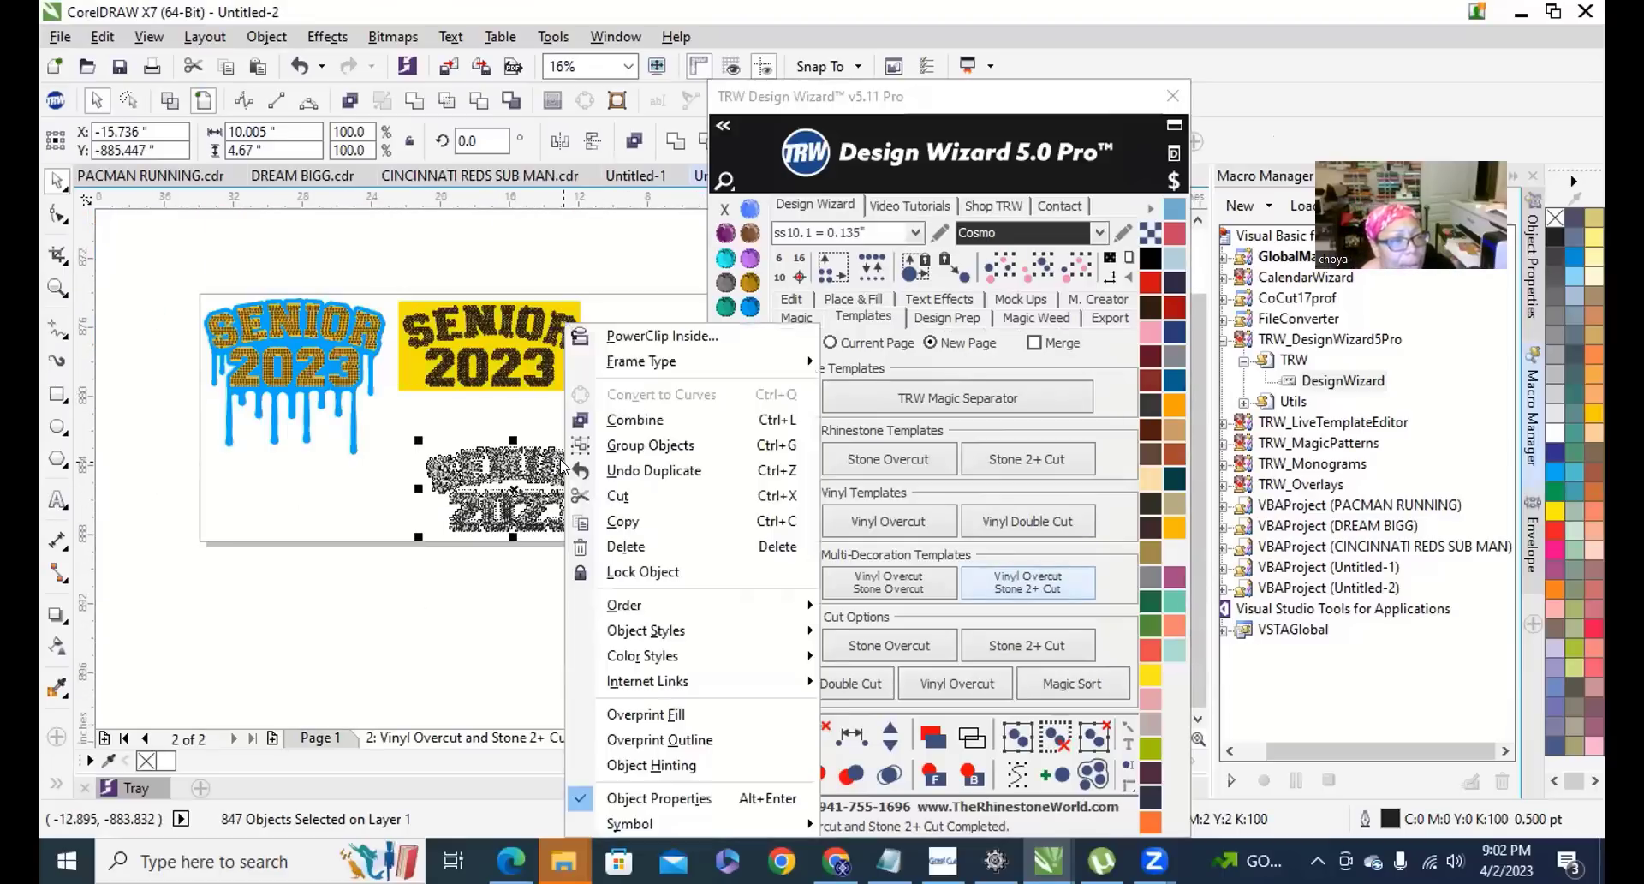
left_click(654, 522)
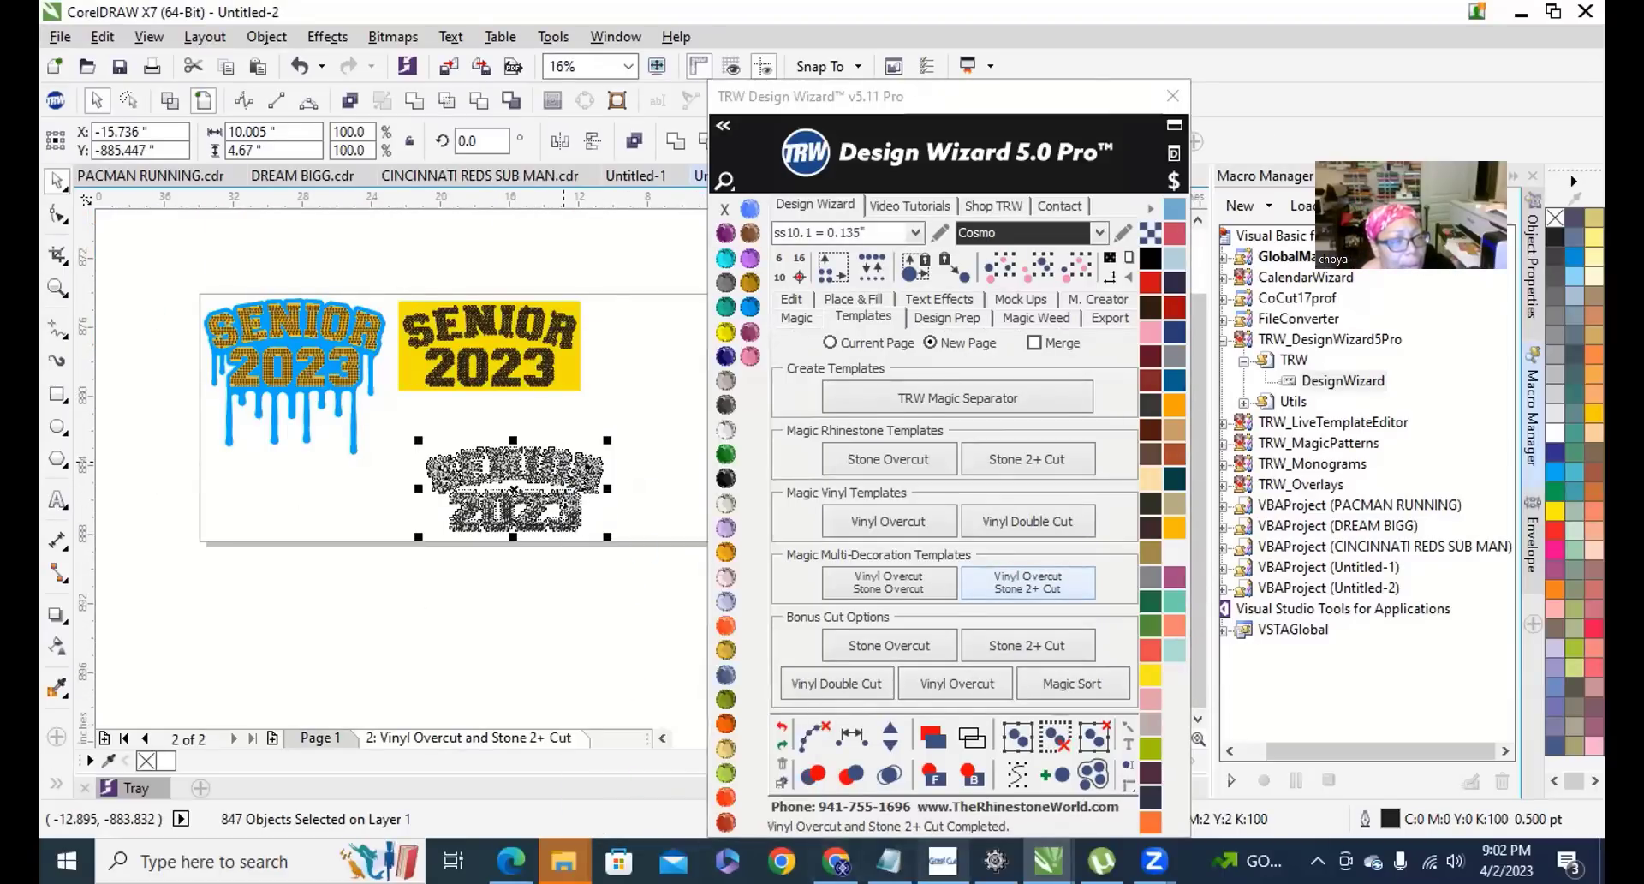
left_click(943, 861)
right_click(398, 406)
left_click(438, 533)
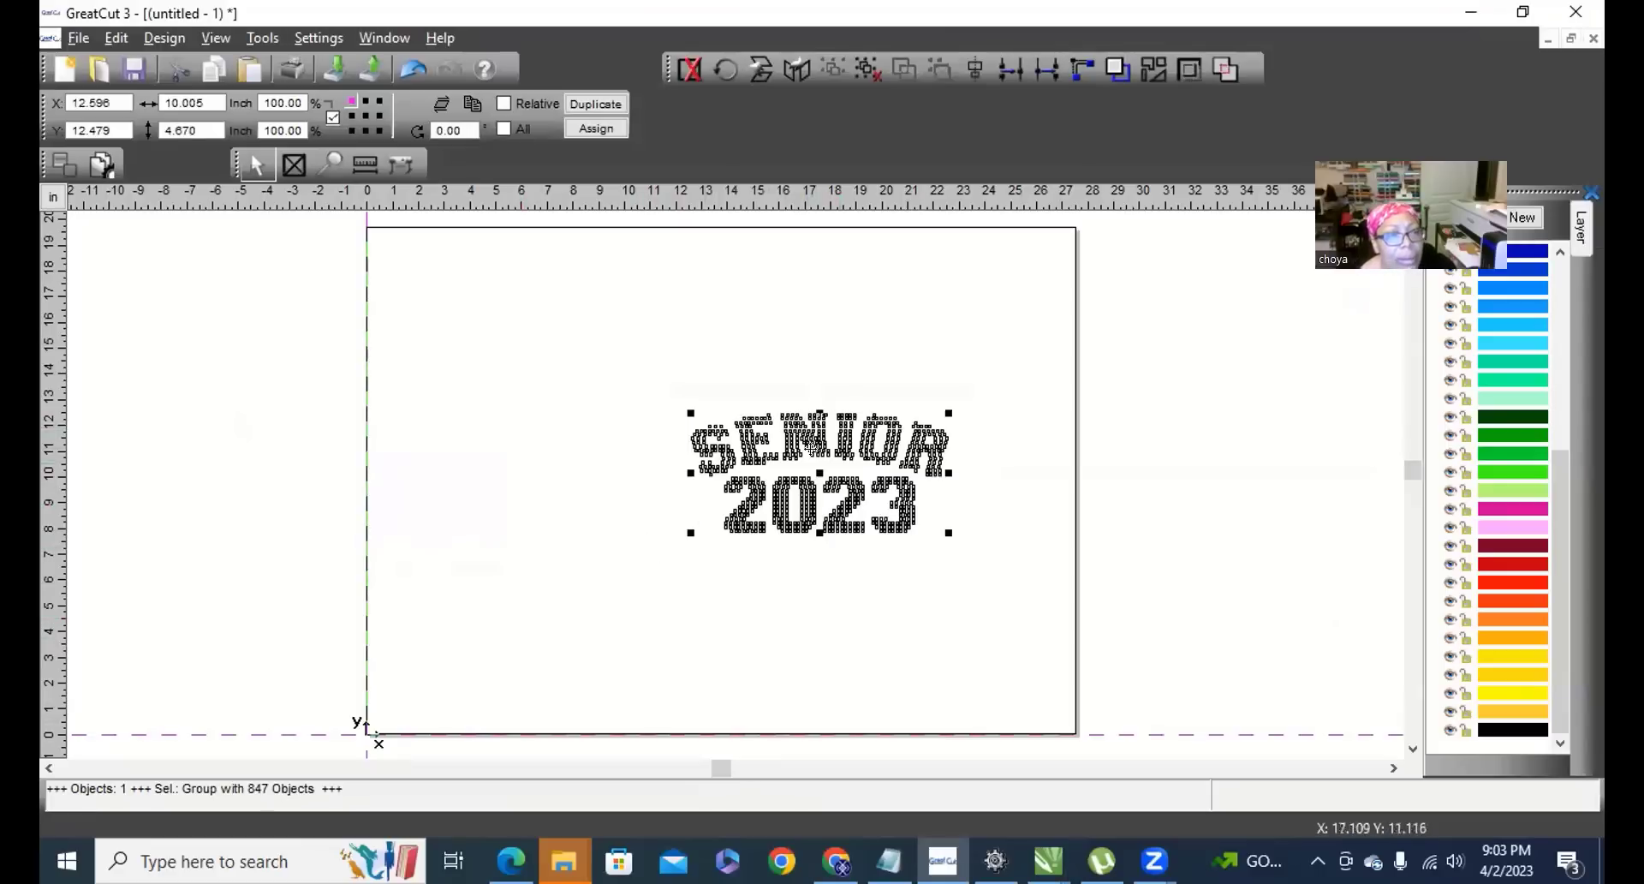
Rotate the pasted SENIOR 2023 rhinestone group 90° and place it at the page origin, X 0.000.
left_click_drag(819, 418, 608, 500)
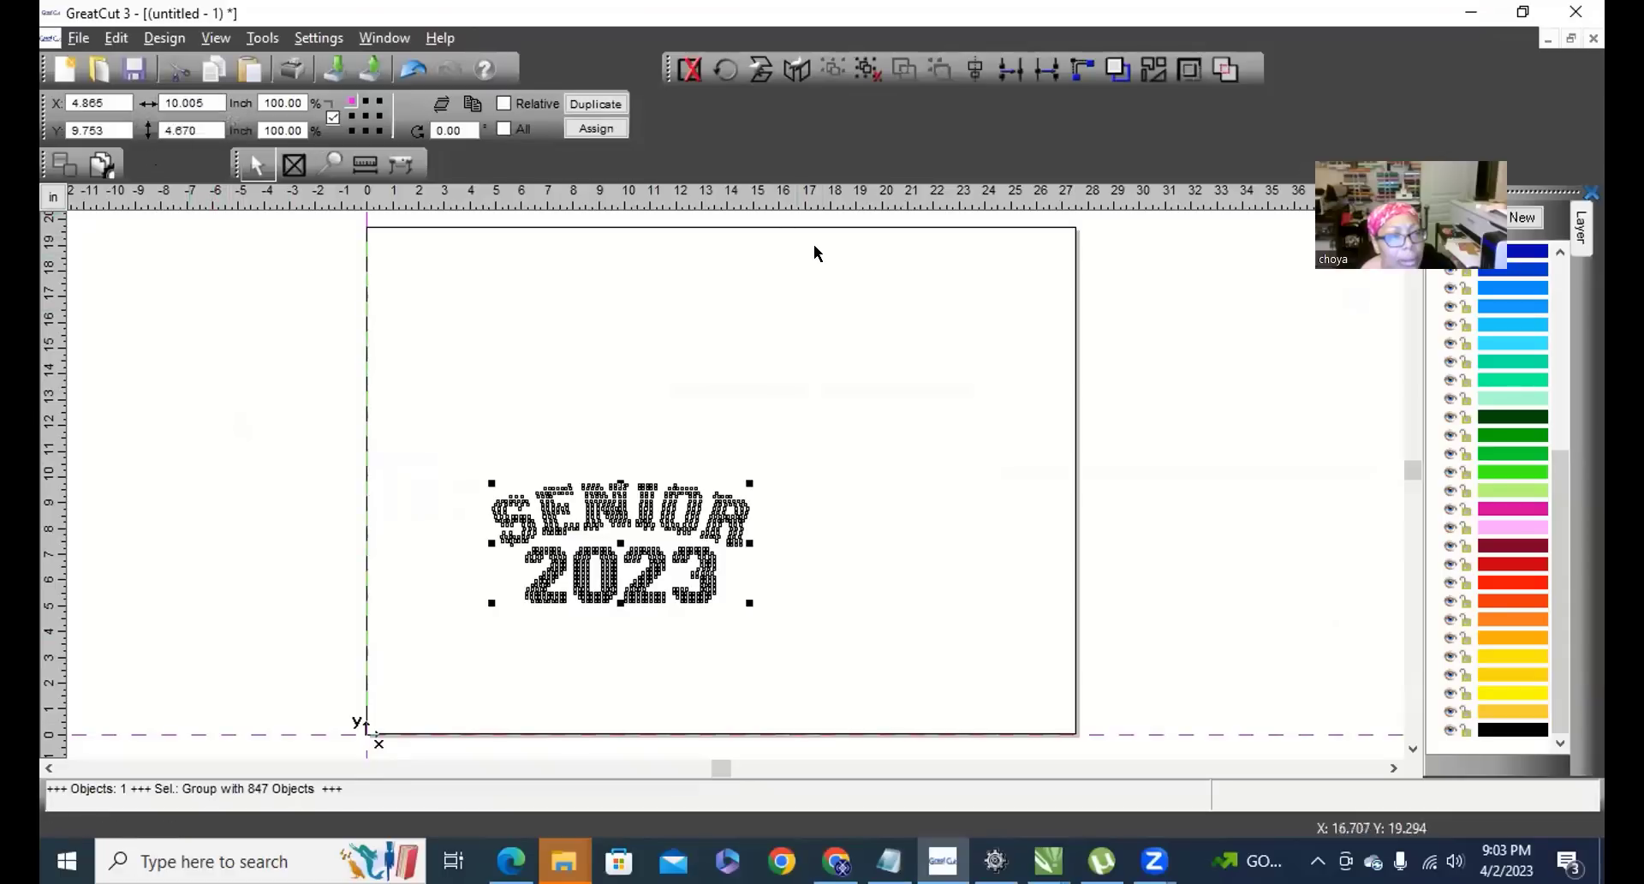
left_click(726, 72)
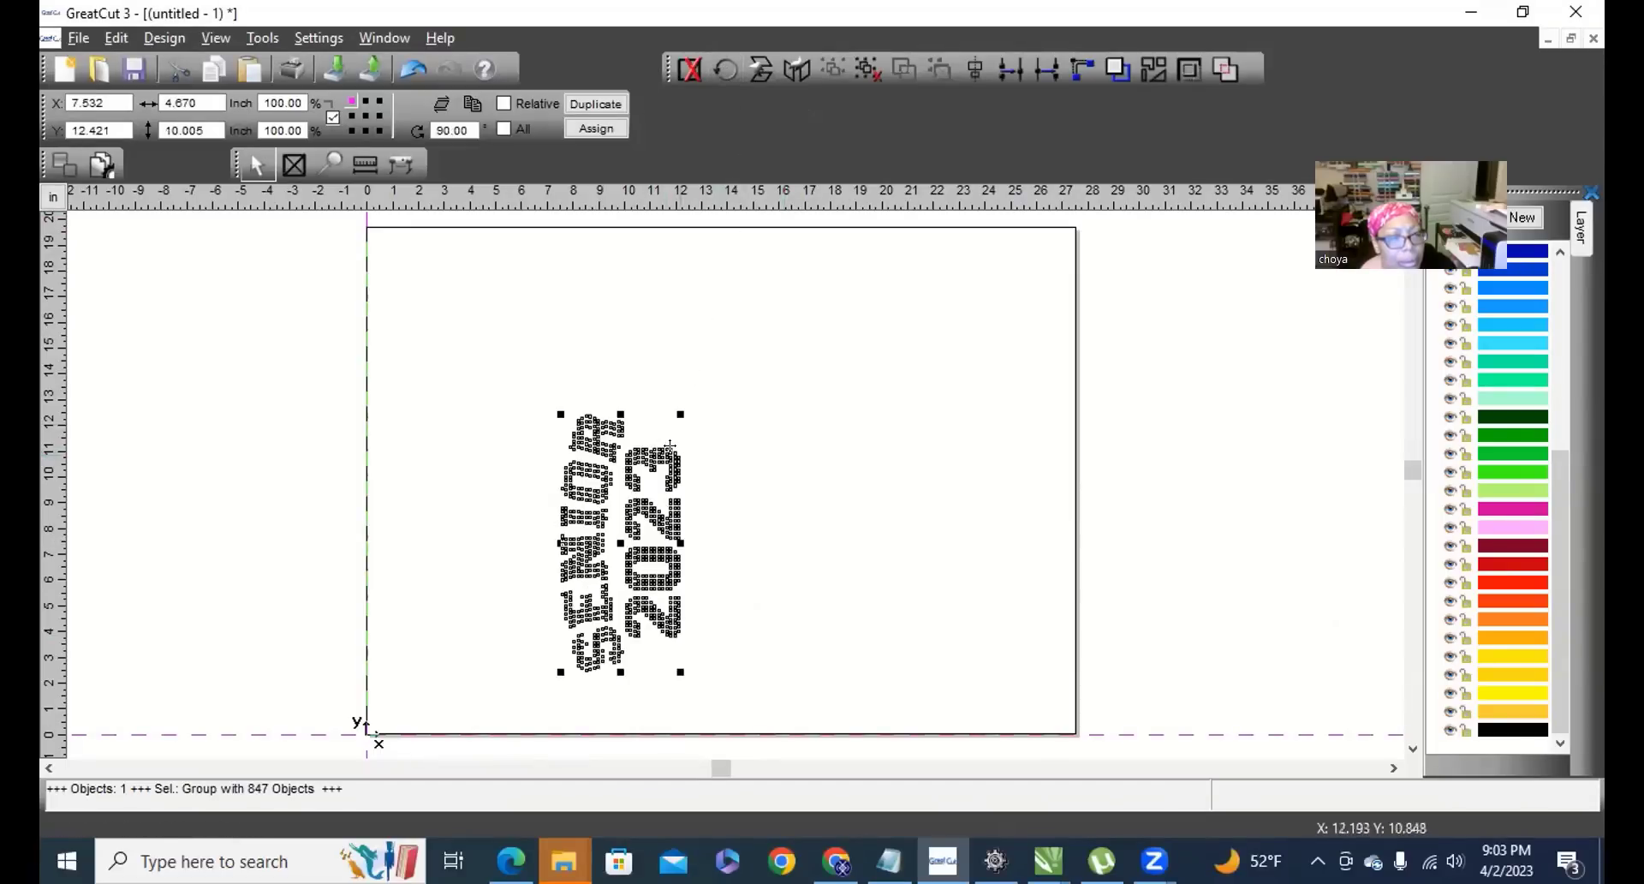
left_click_drag(556, 473, 469, 513)
left_click(232, 574)
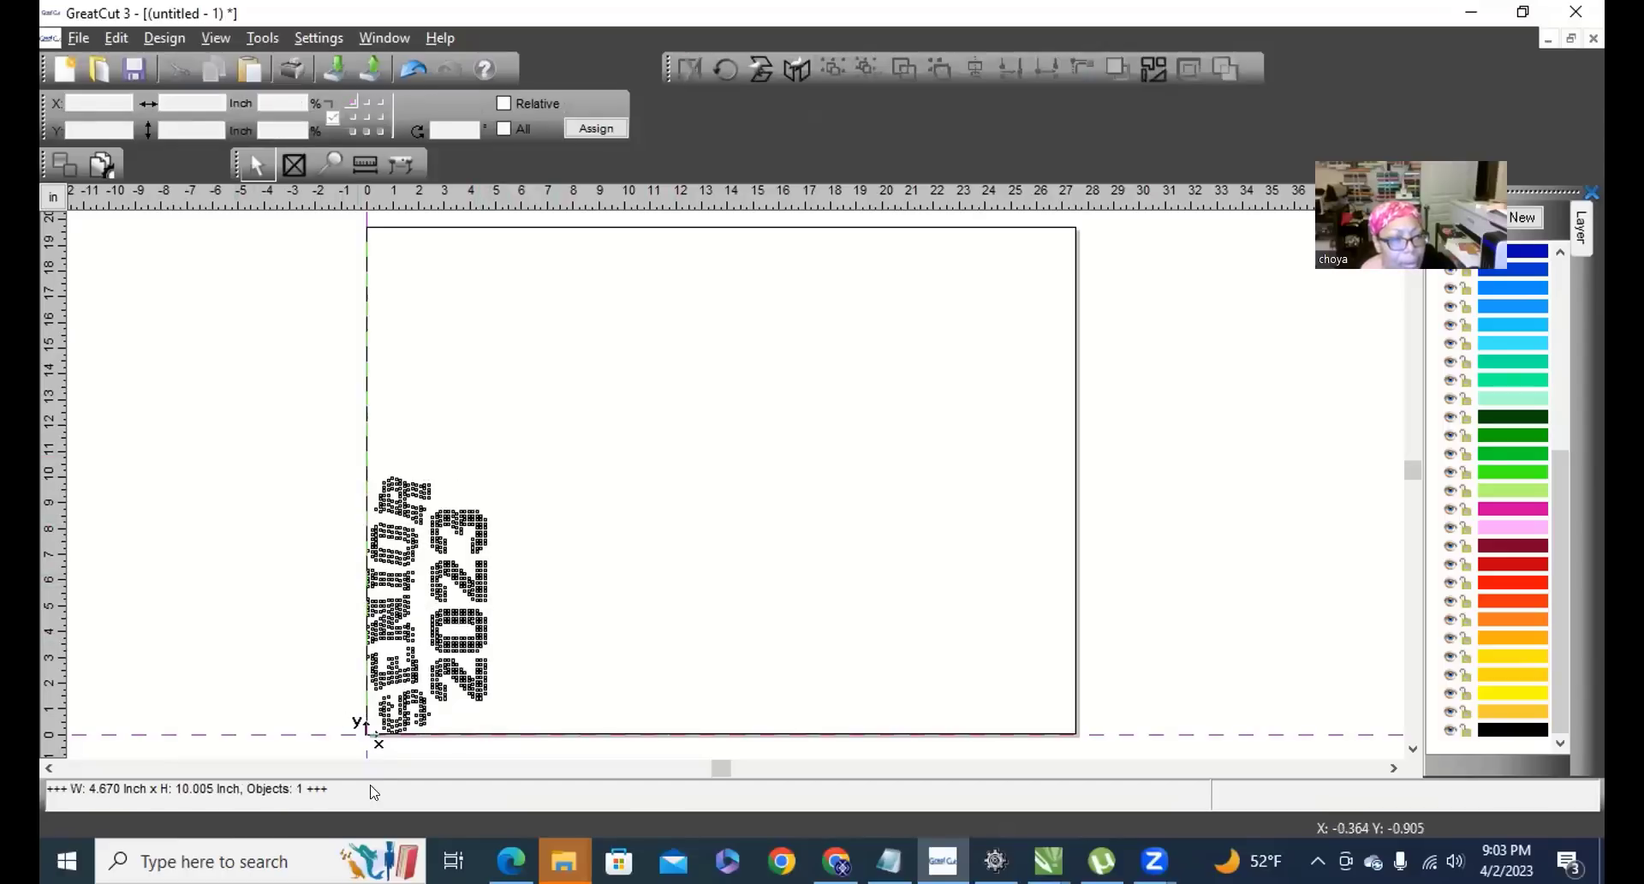
left_click_drag(315, 445, 544, 723)
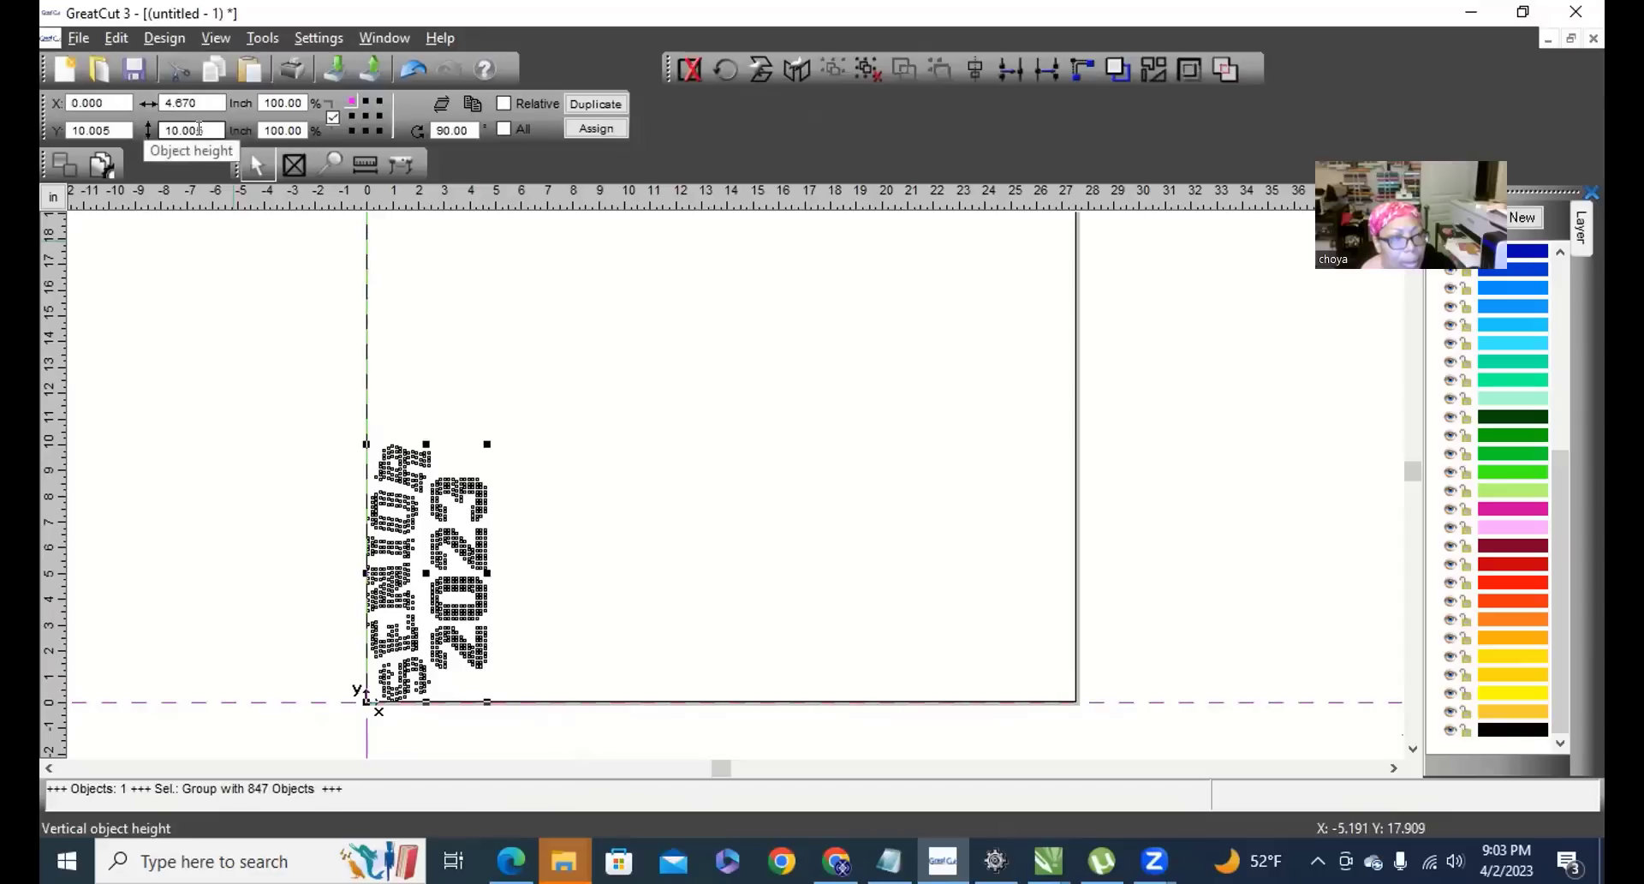
left_click(308, 400)
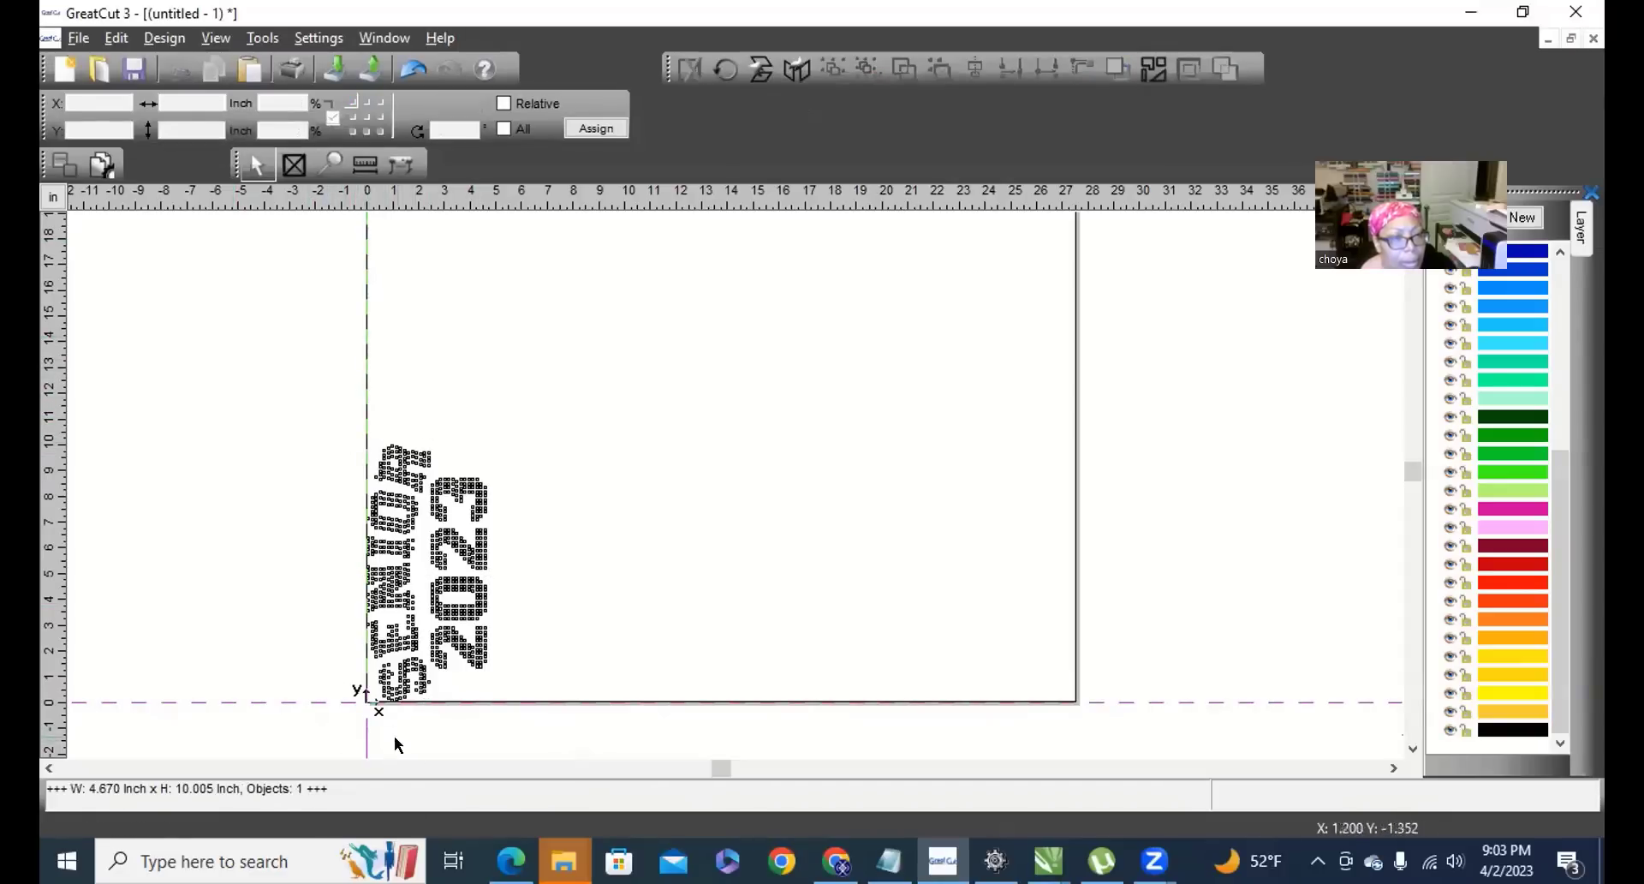
left_click_drag(340, 417, 1185, 716)
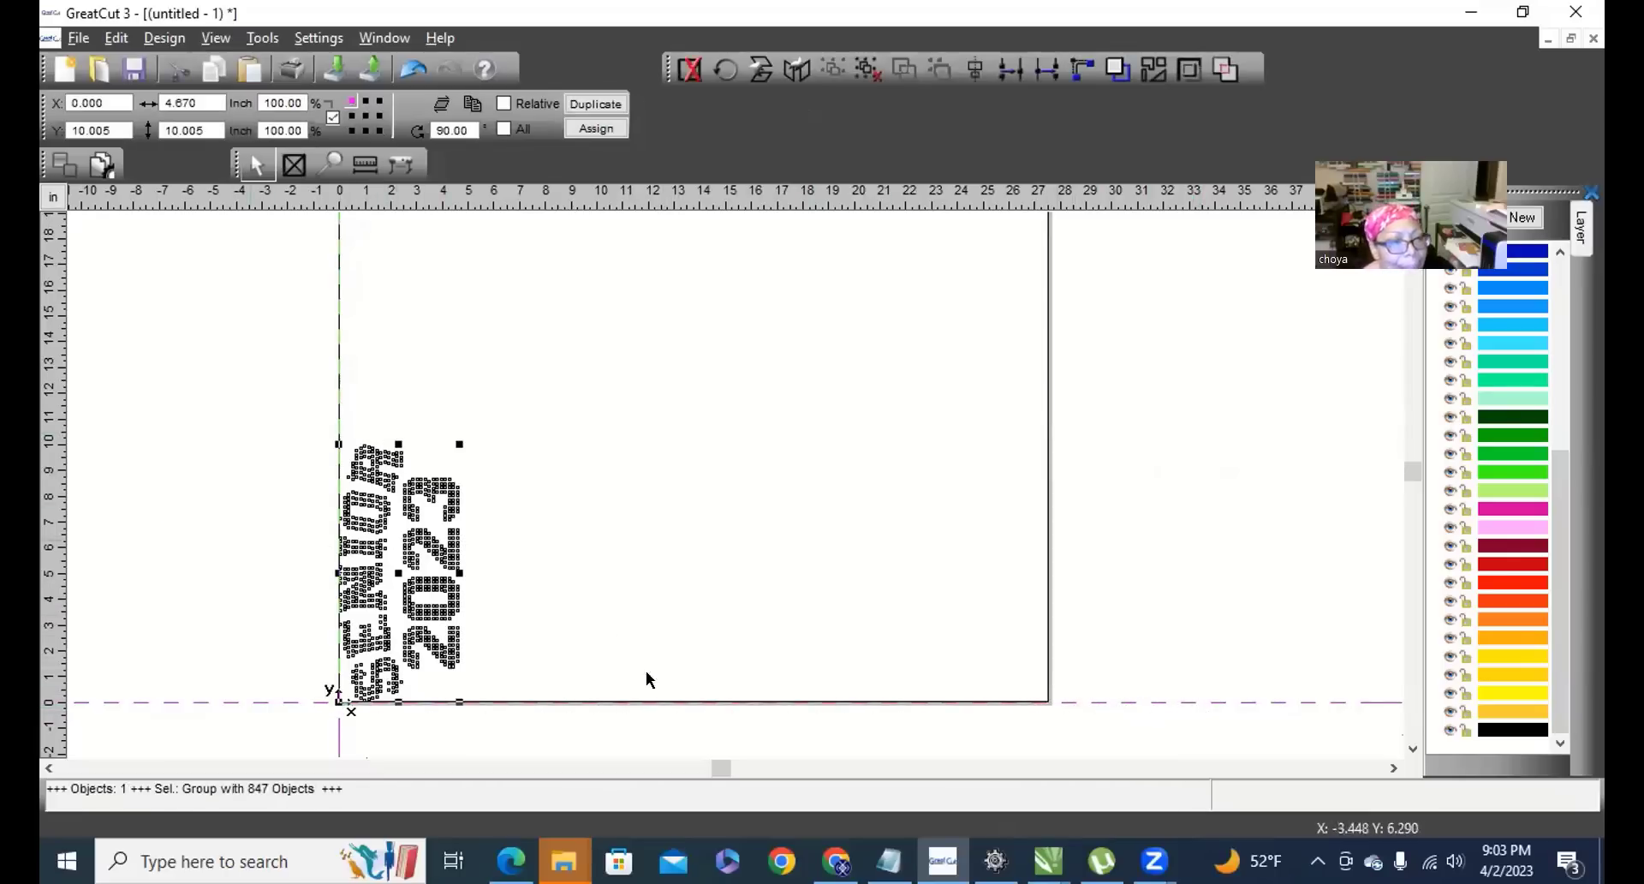
Cancel the GCC Expert 24 output settings without cutting, then minimize GreatCut 3.
left_click(78, 40)
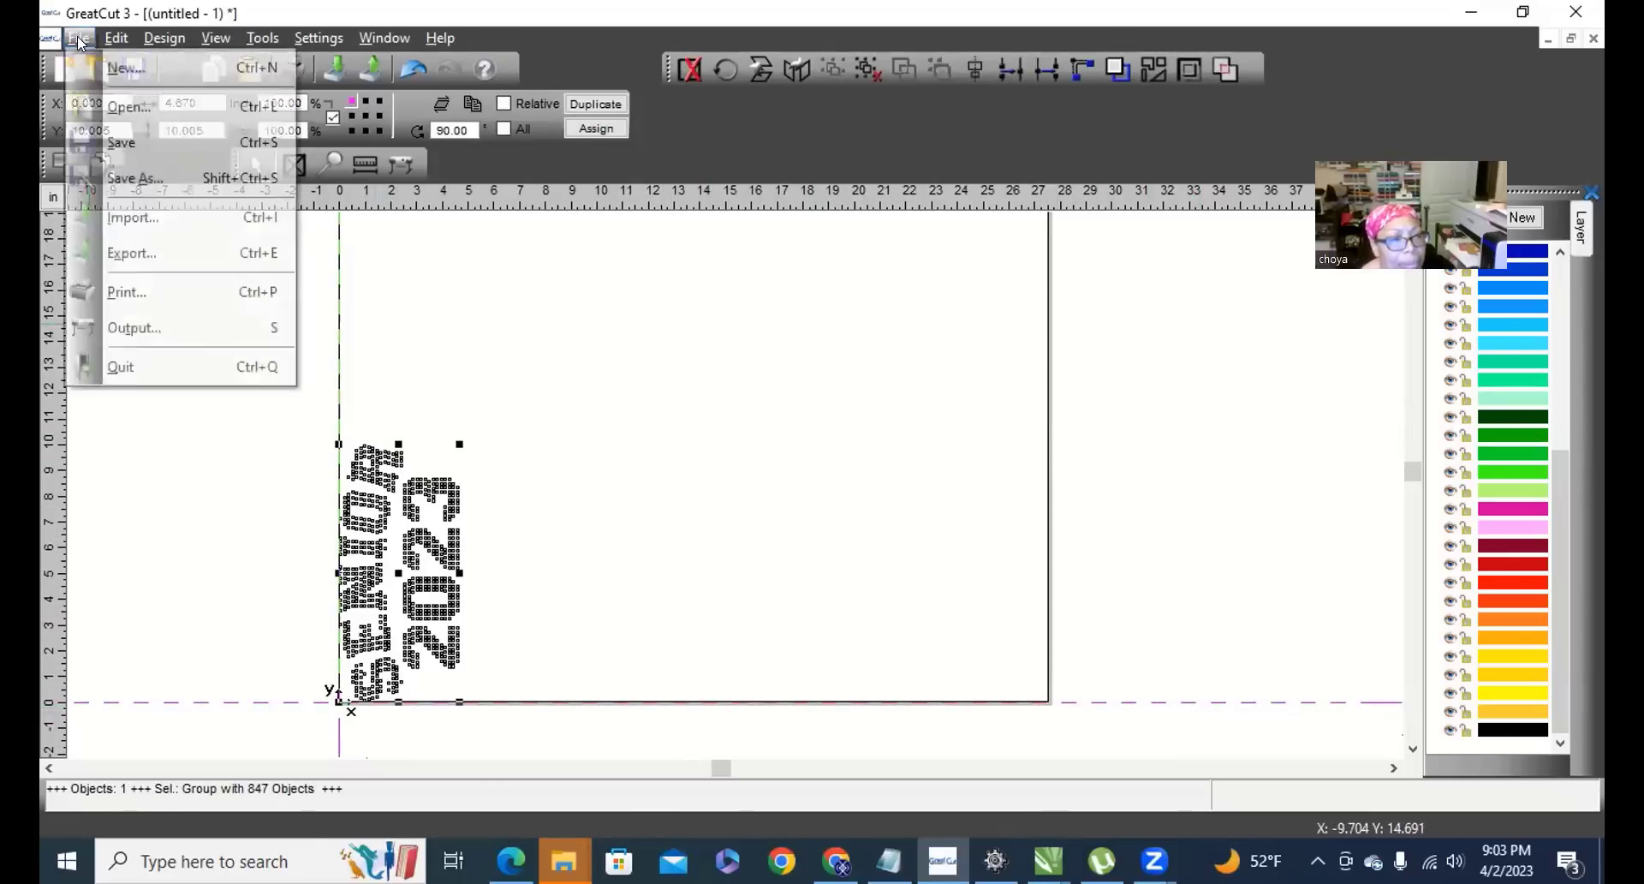
left_click(162, 327)
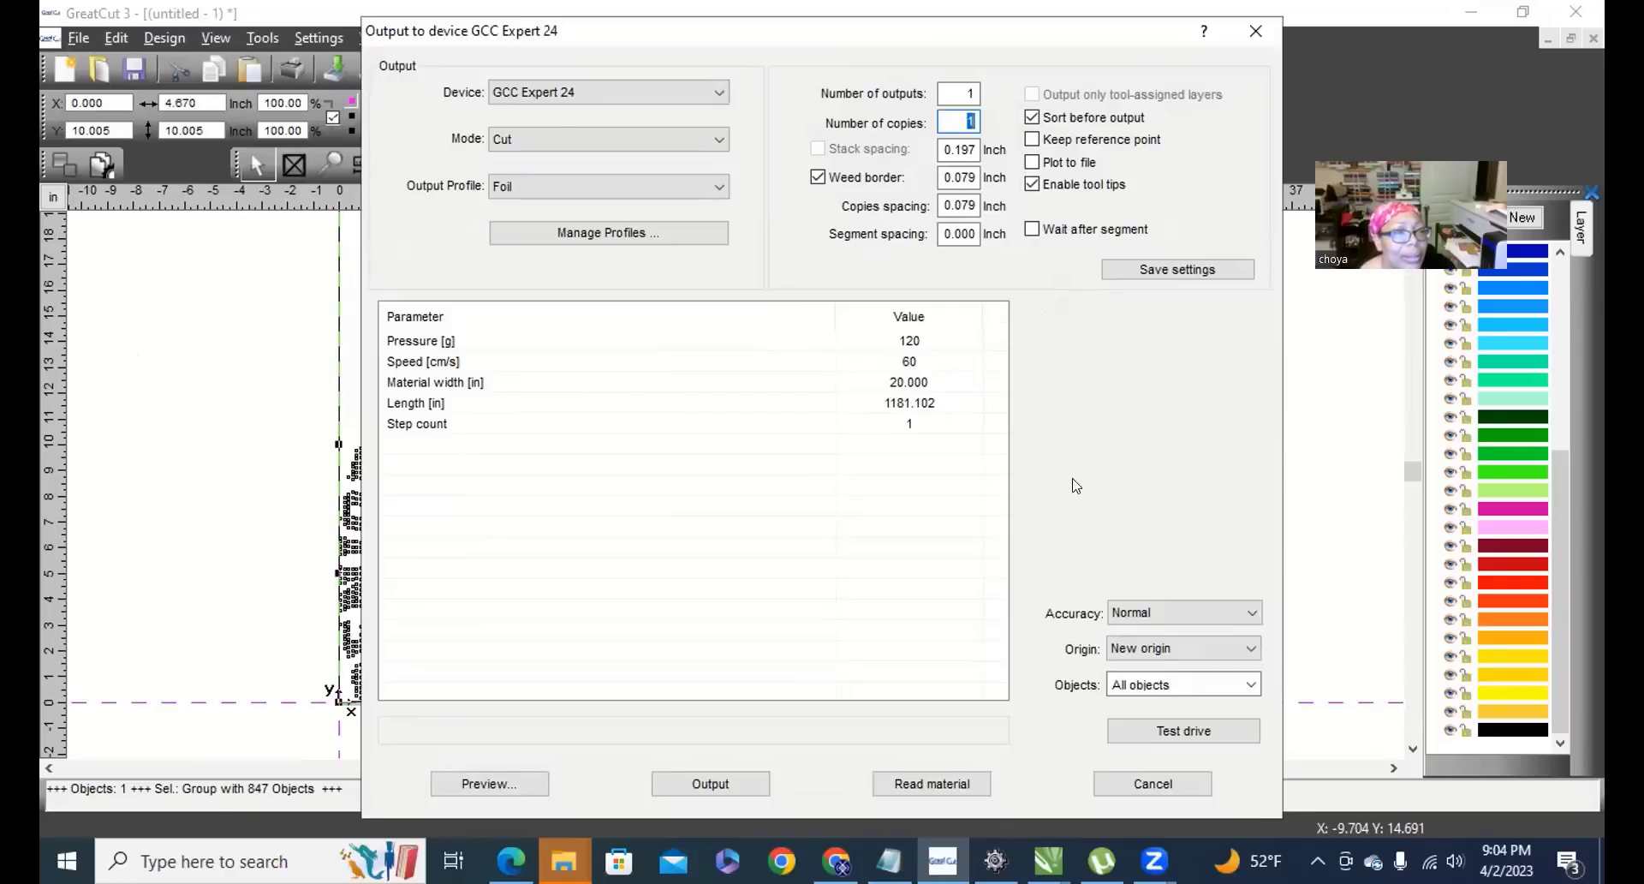
left_click(1182, 785)
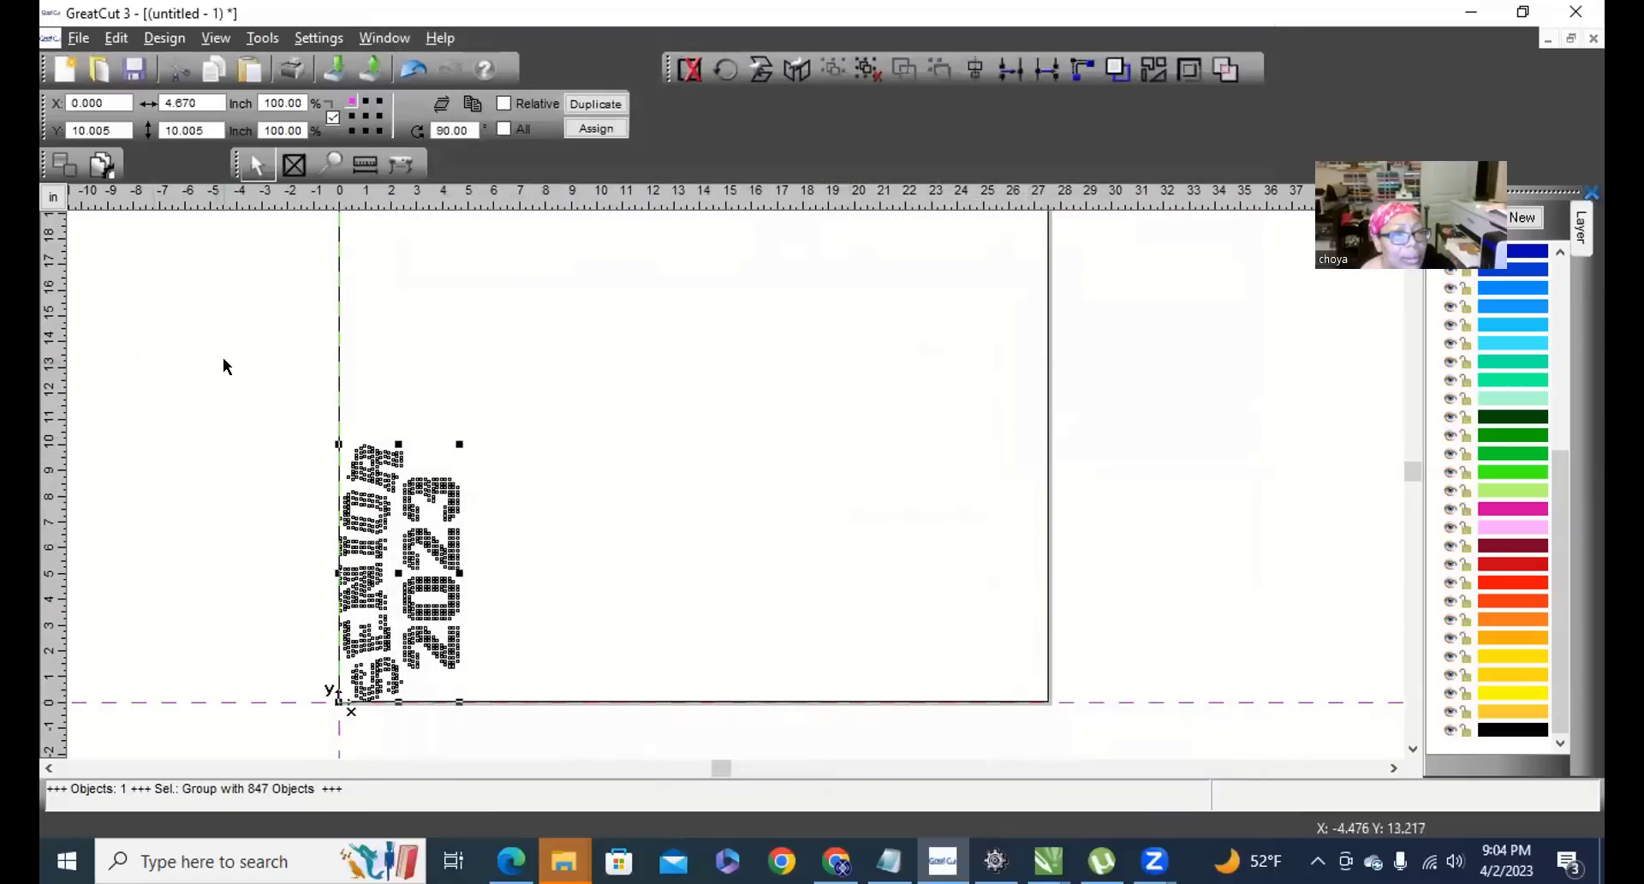
left_click(366, 437)
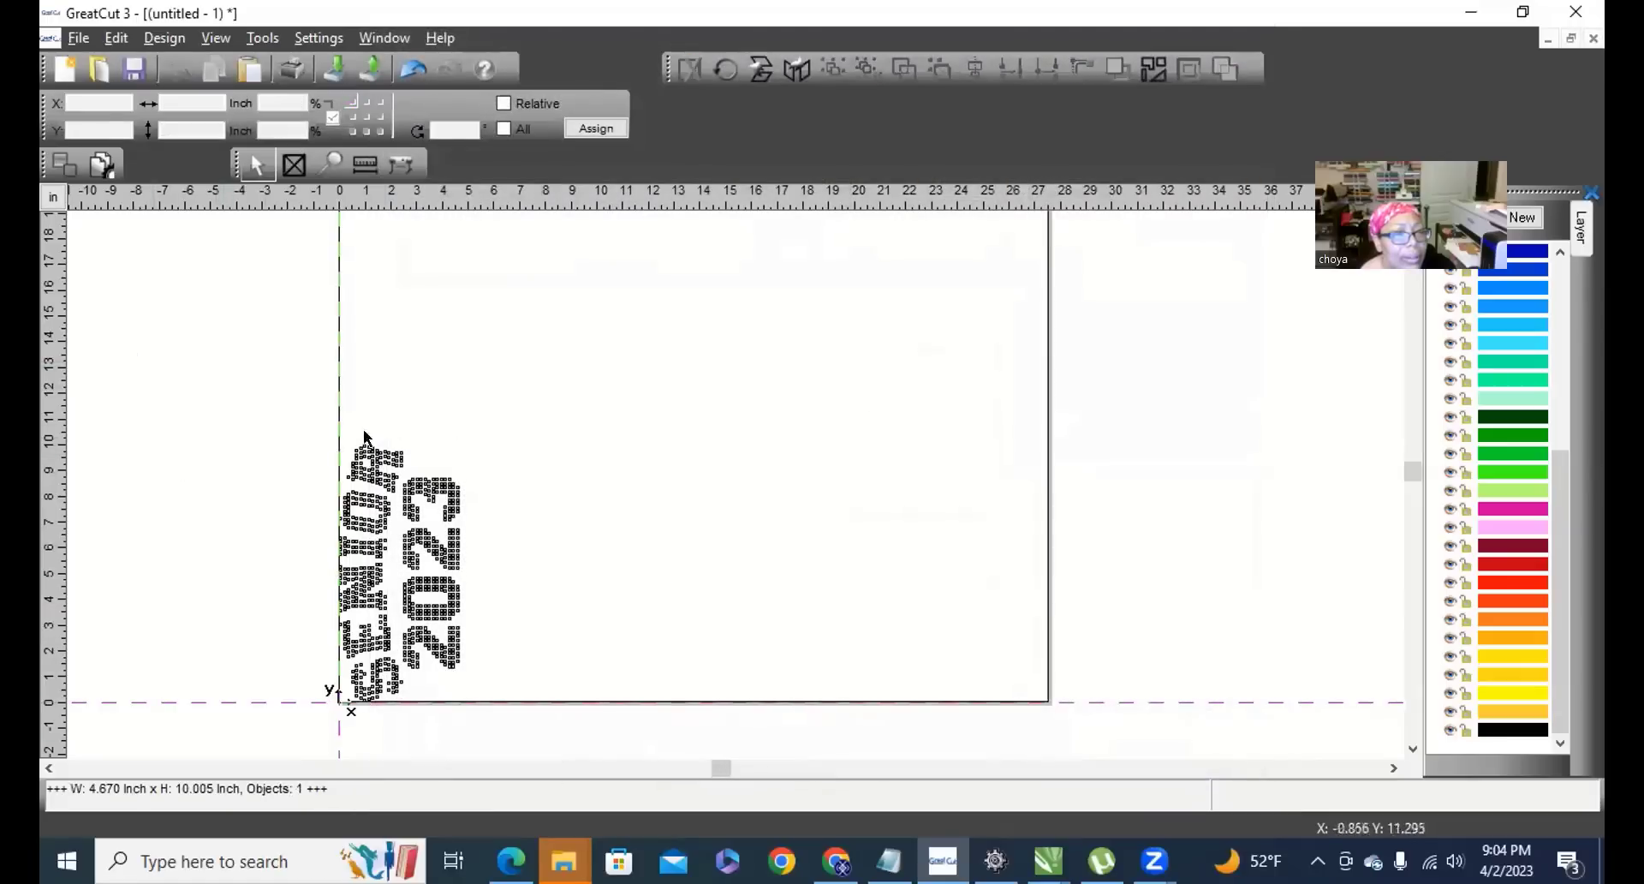
left_click(1467, 13)
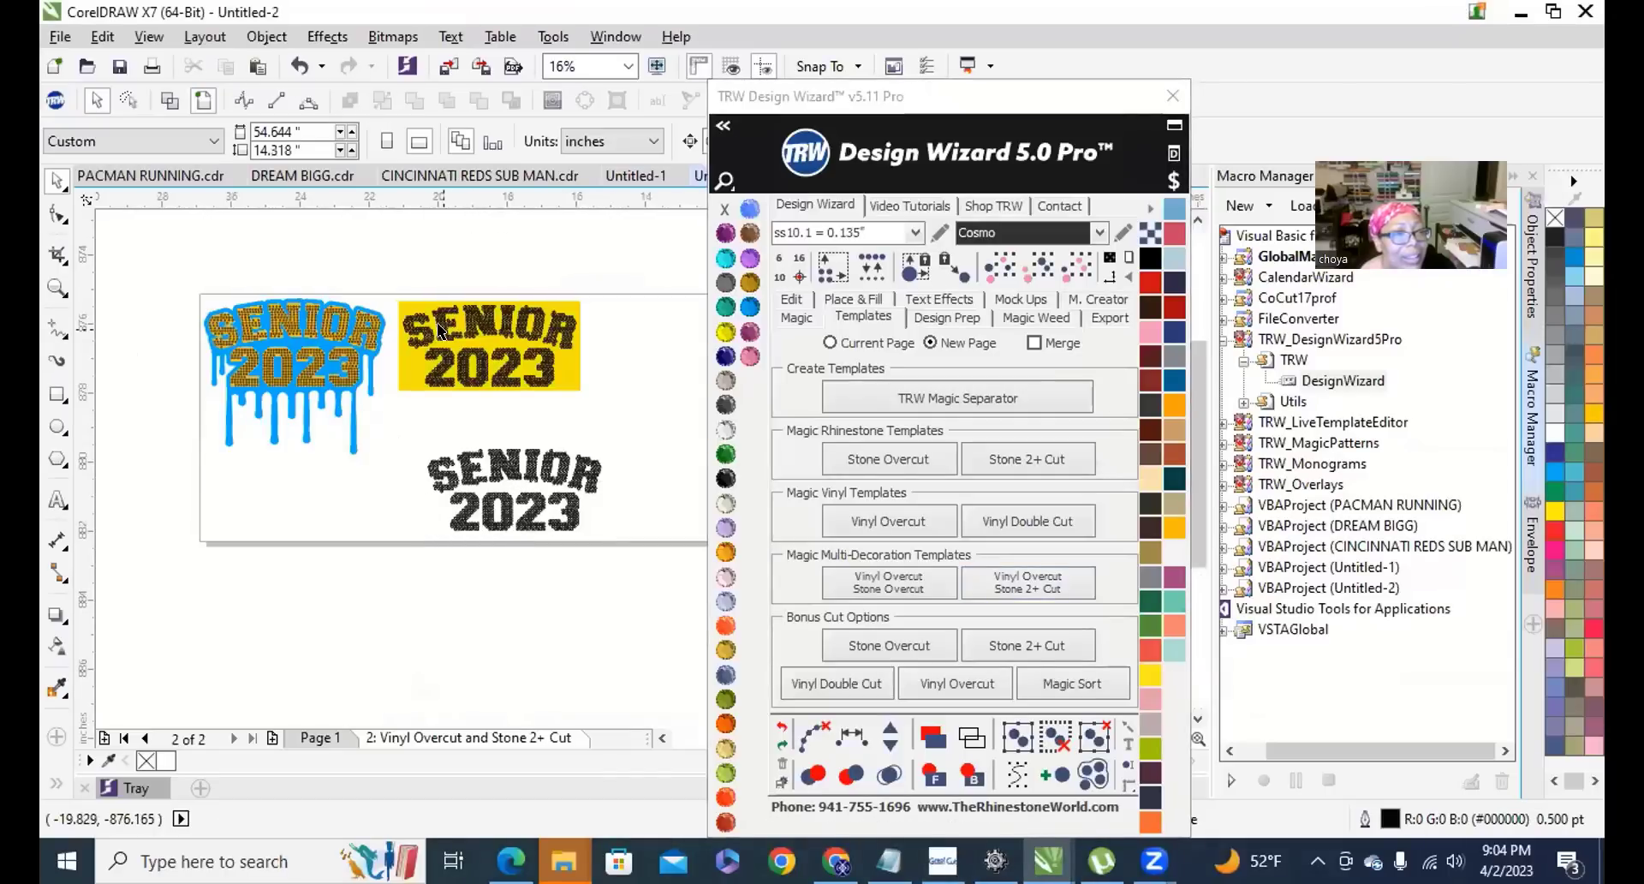
On Page 1, move the SENIOR 2023 rhinestone layer off to the right of the page.
scroll(362, 380, "up", 4)
scroll(362, 380, "down", 4)
scroll(248, 375, "up", 2)
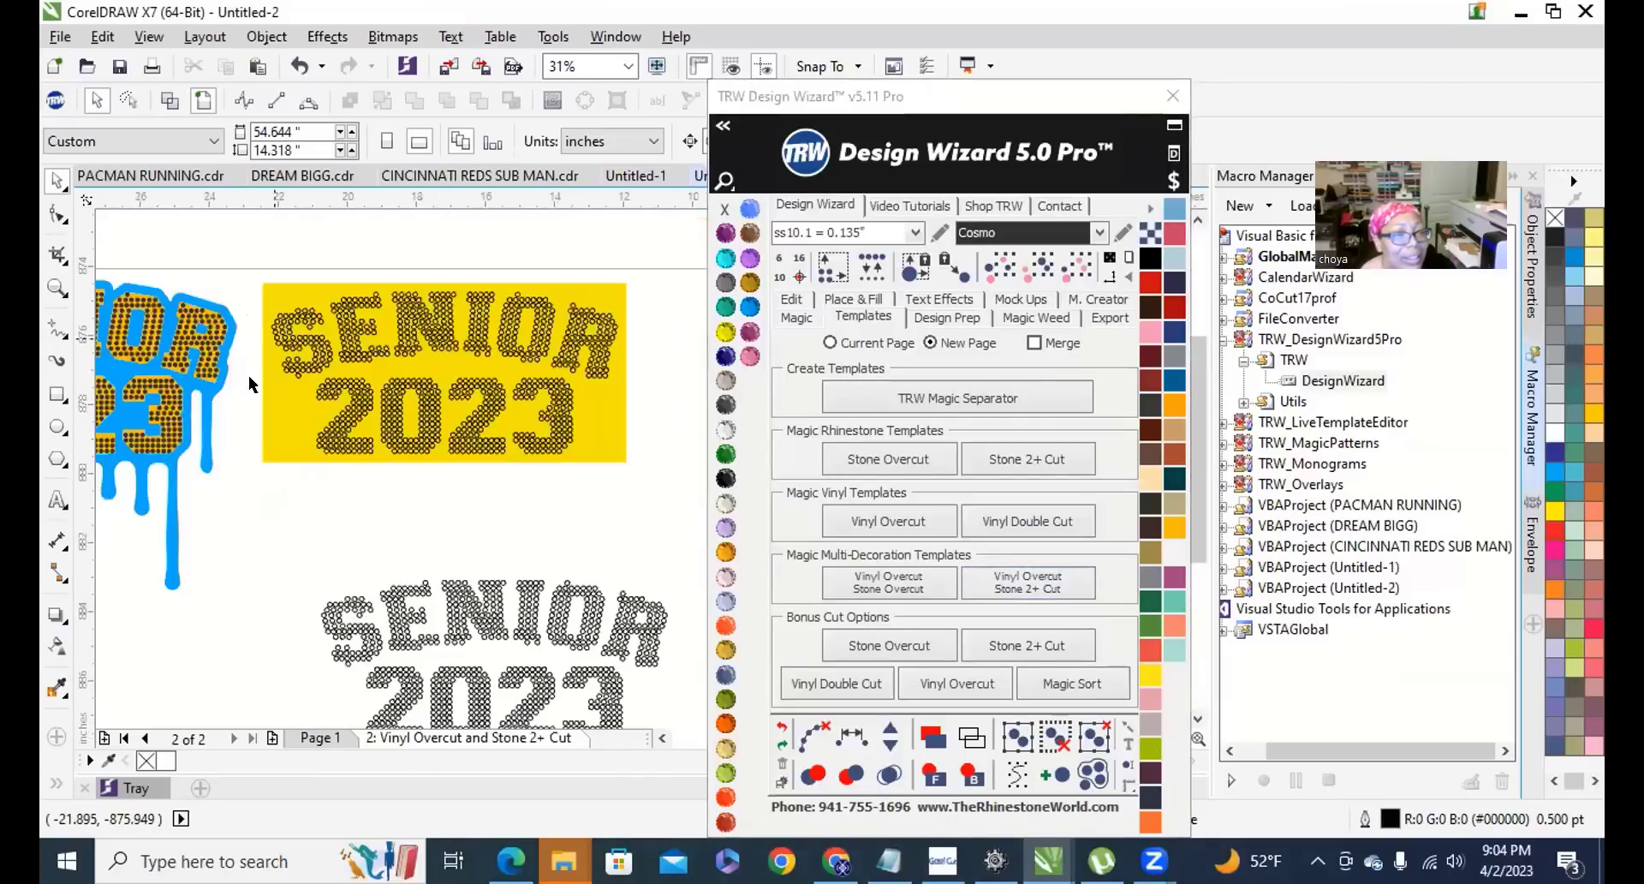
scroll(445, 447, "down", 2)
left_click(319, 738)
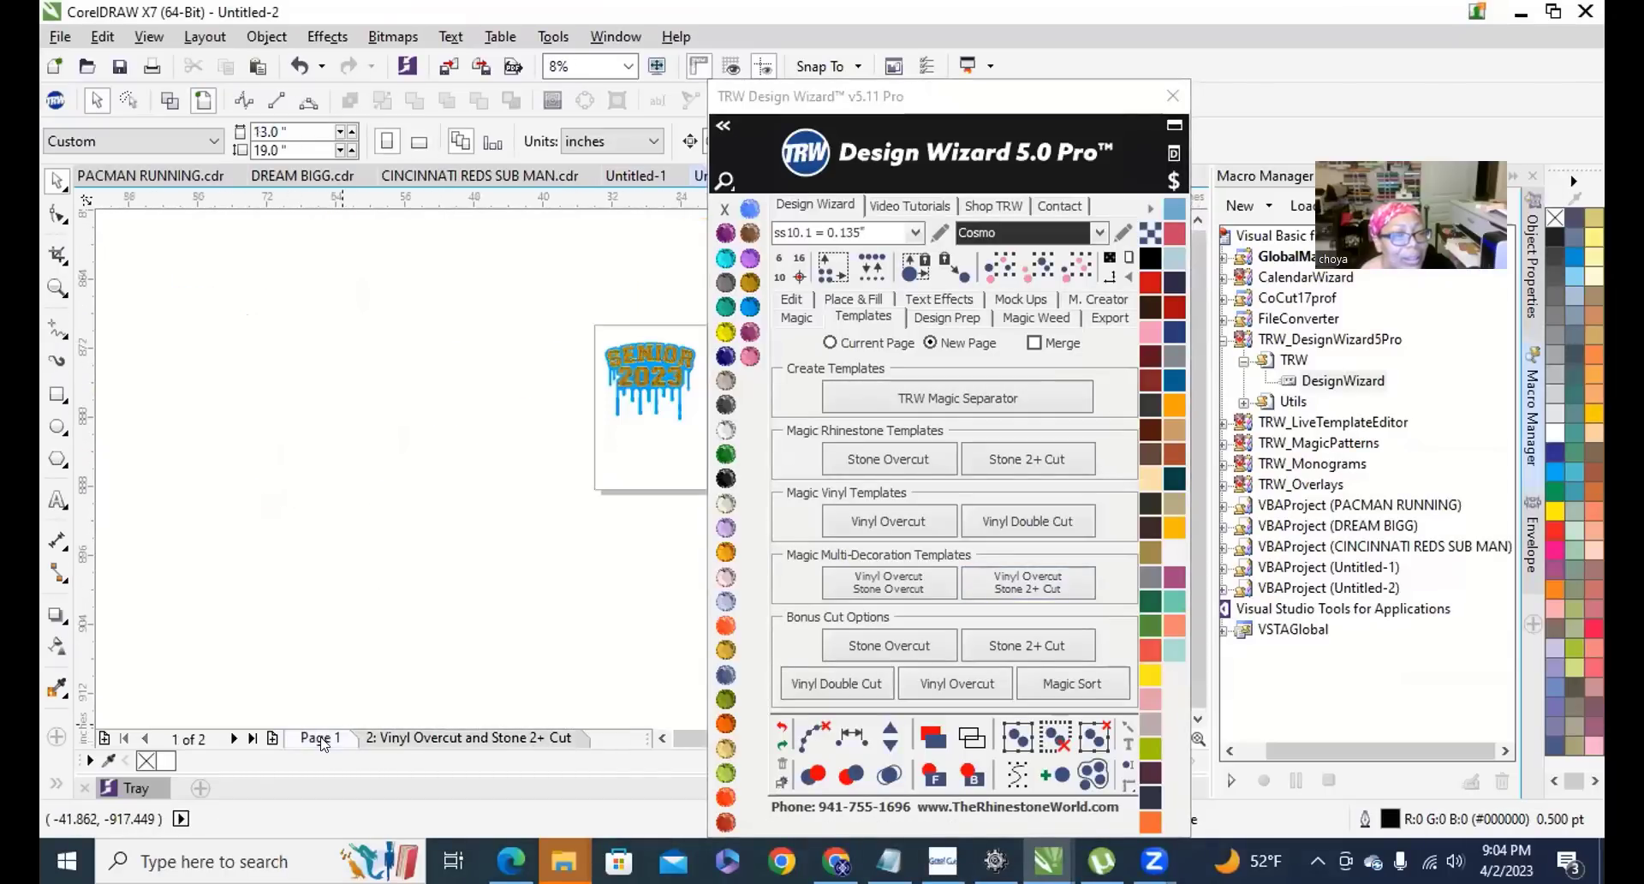
scroll(302, 483, "down", 2)
scroll(407, 469, "up", 8)
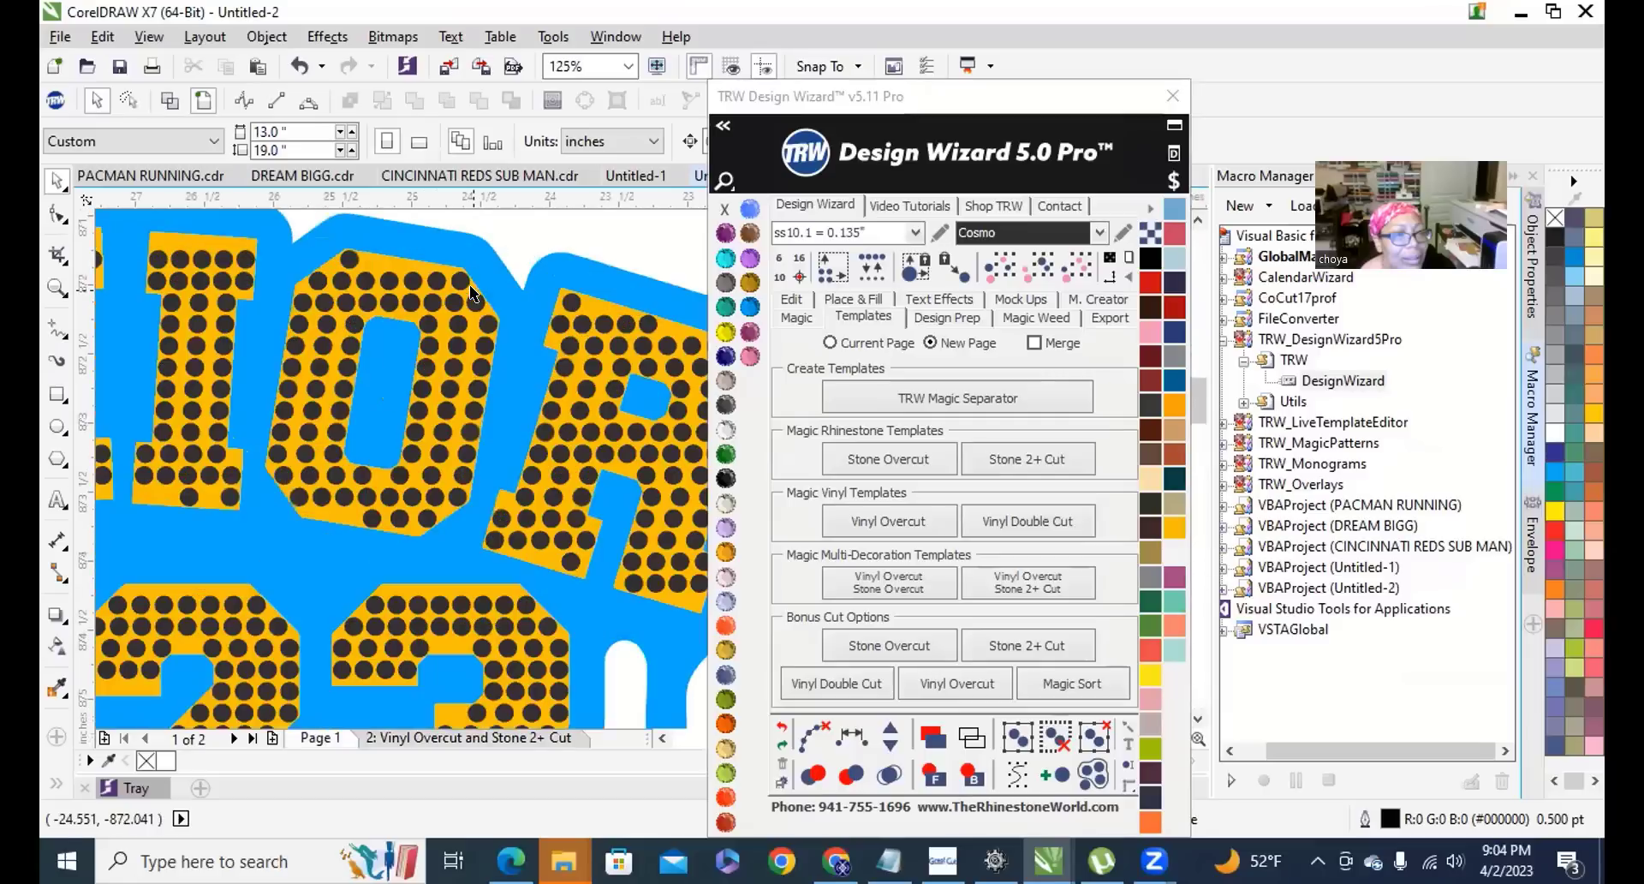
left_click(456, 278)
scroll(456, 278, "down", 4)
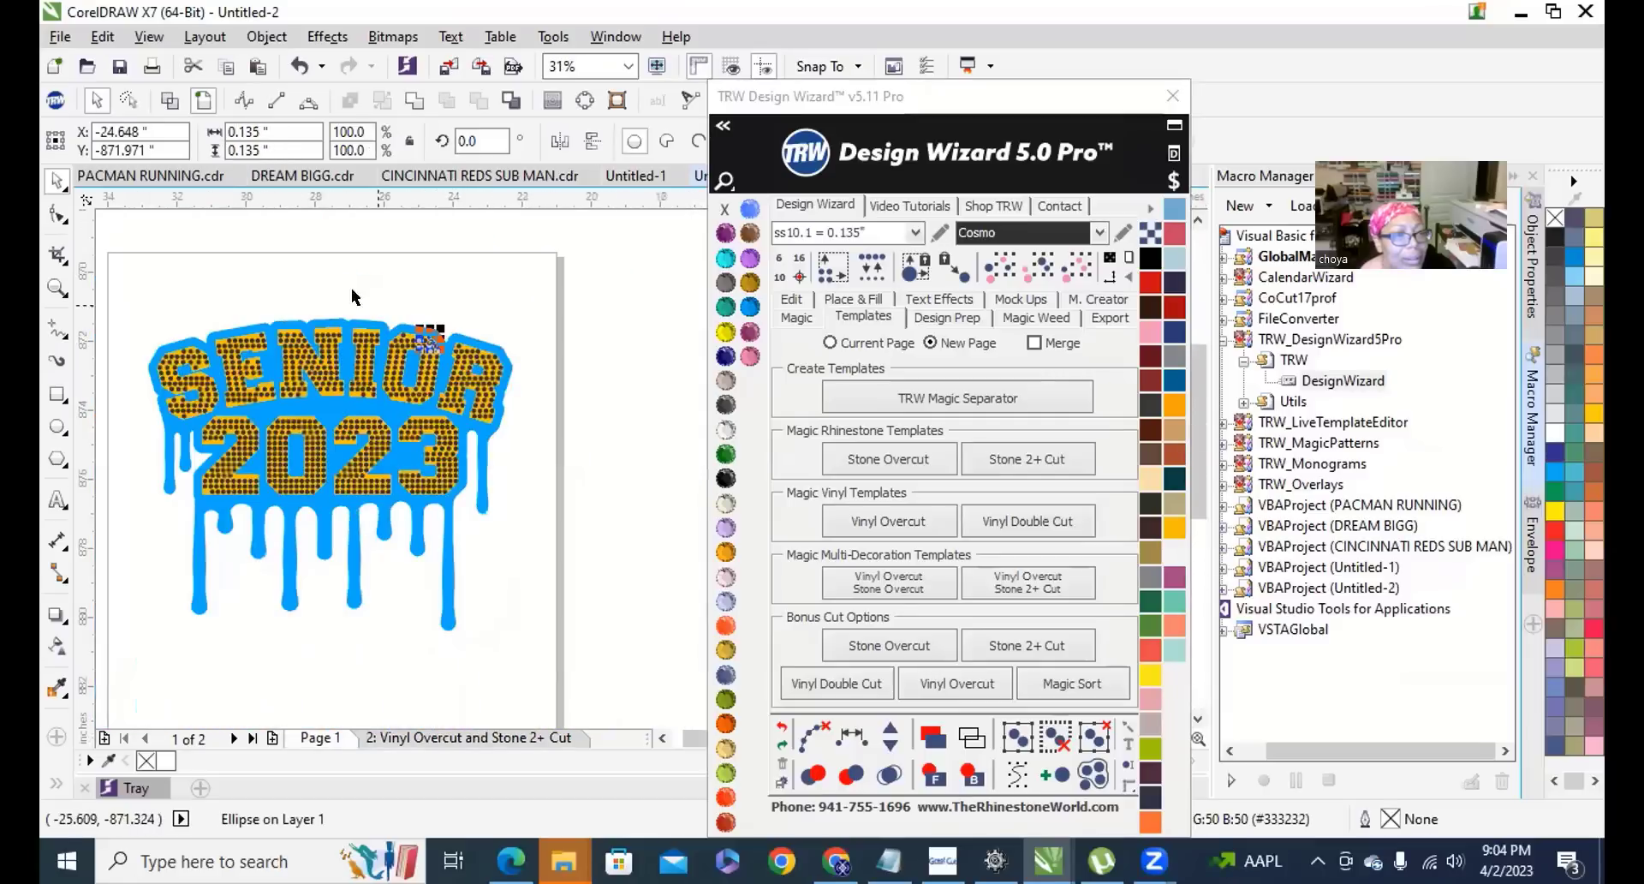
left_click(1078, 268)
scroll(342, 351, "down", 3)
scroll(313, 348, "up", 1)
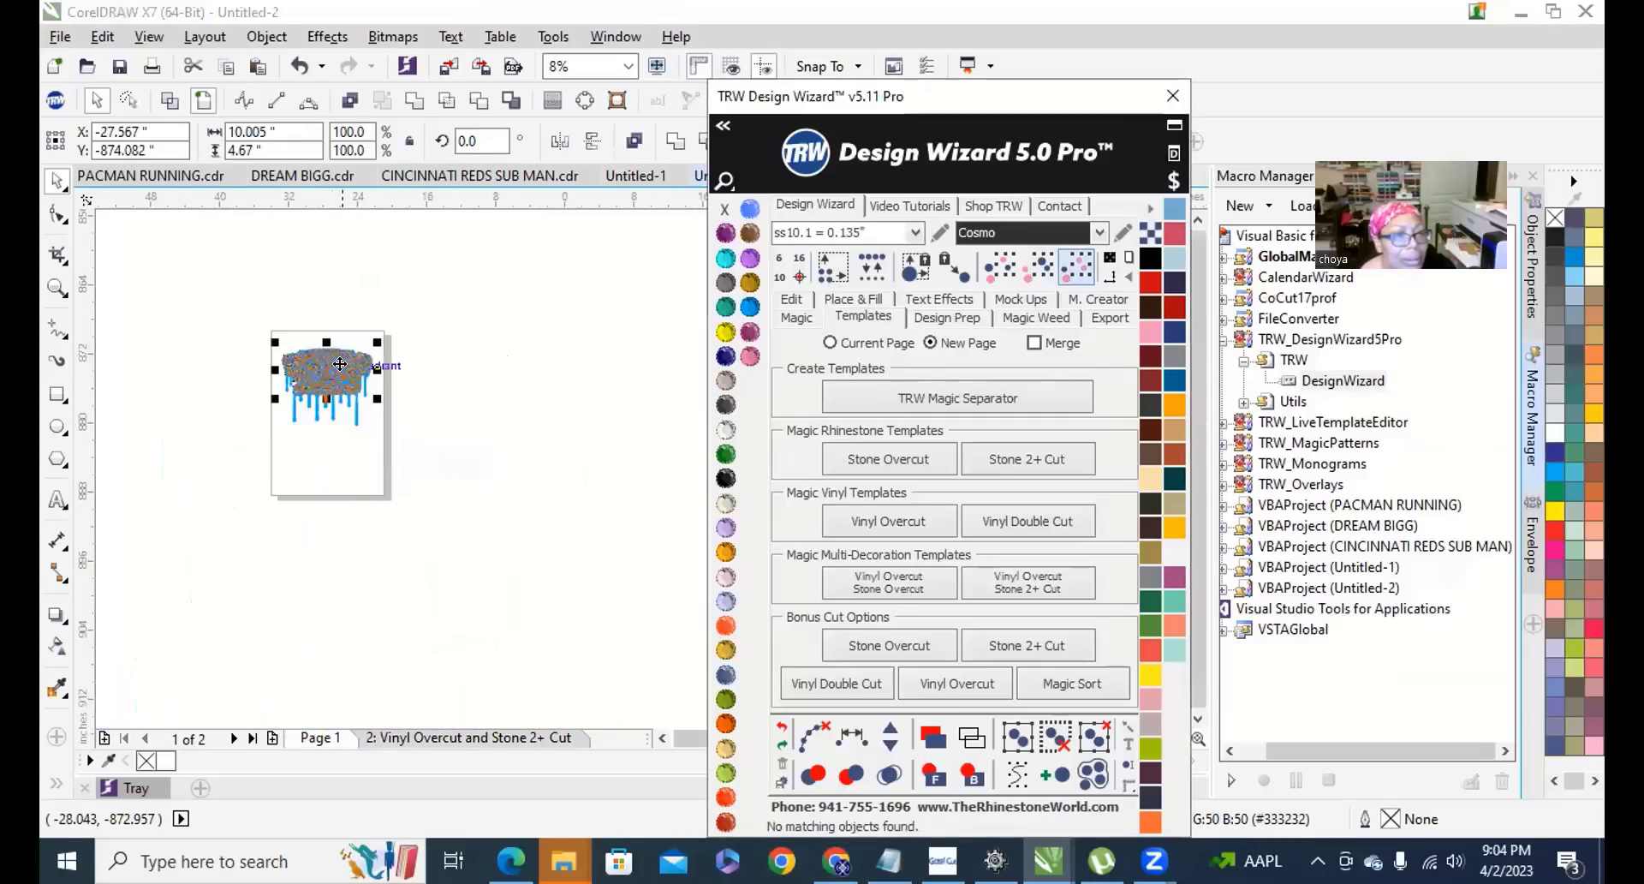
left_click(313, 348)
left_click_drag(297, 345, 559, 345)
left_click(581, 484)
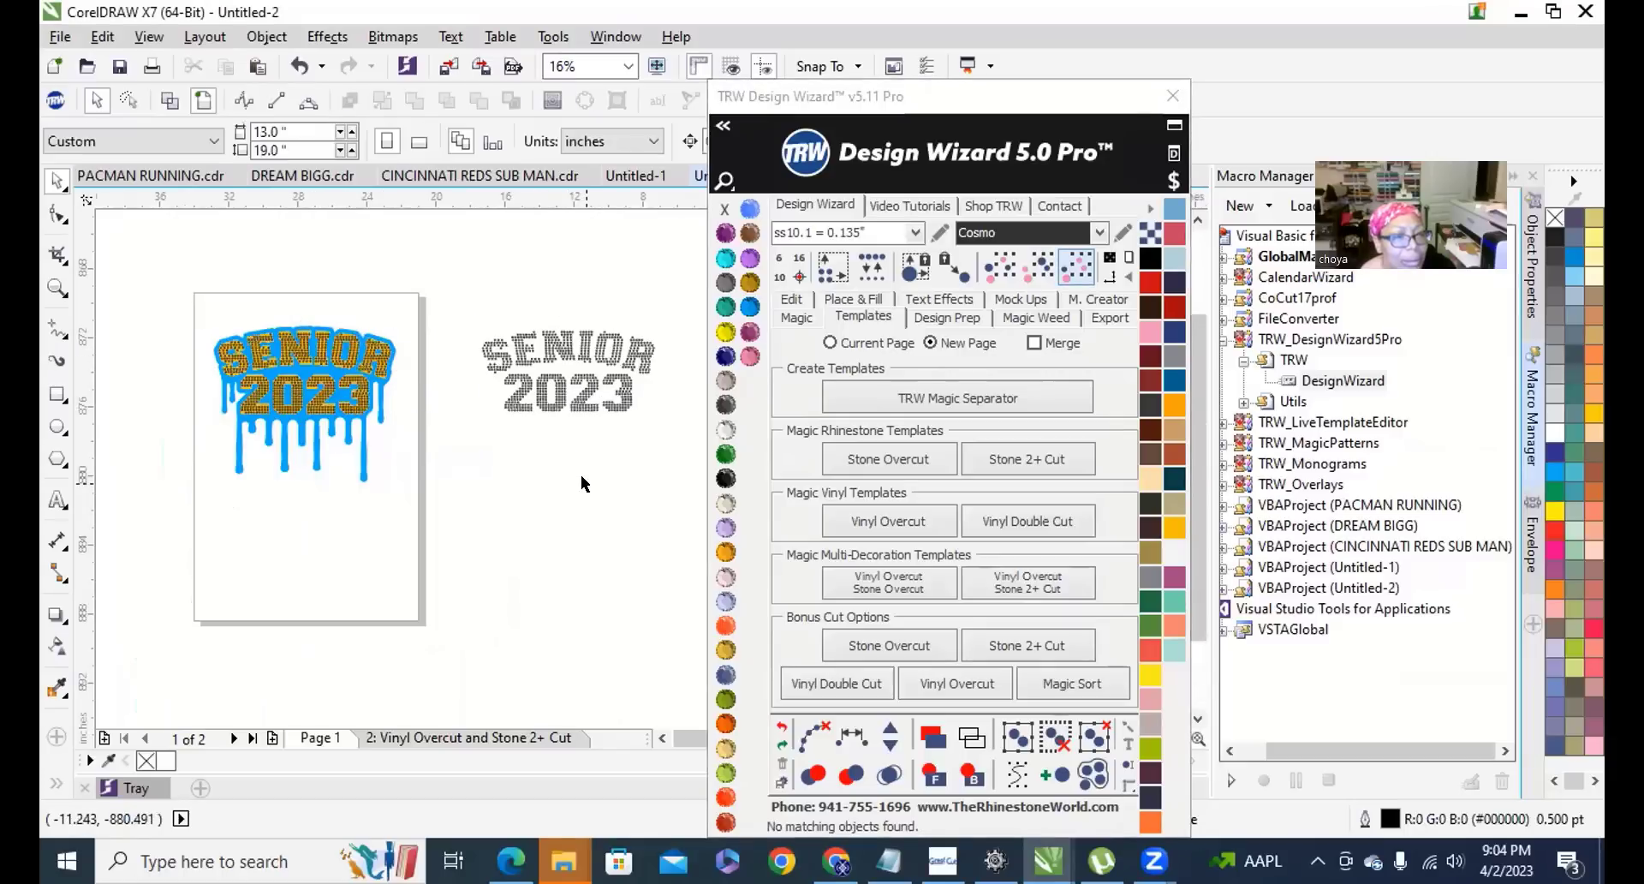
Combine the rhinestones into one curve and draw a 10.467 × 5.3 inch rectangle around them.
scroll(657, 341, "up", 2)
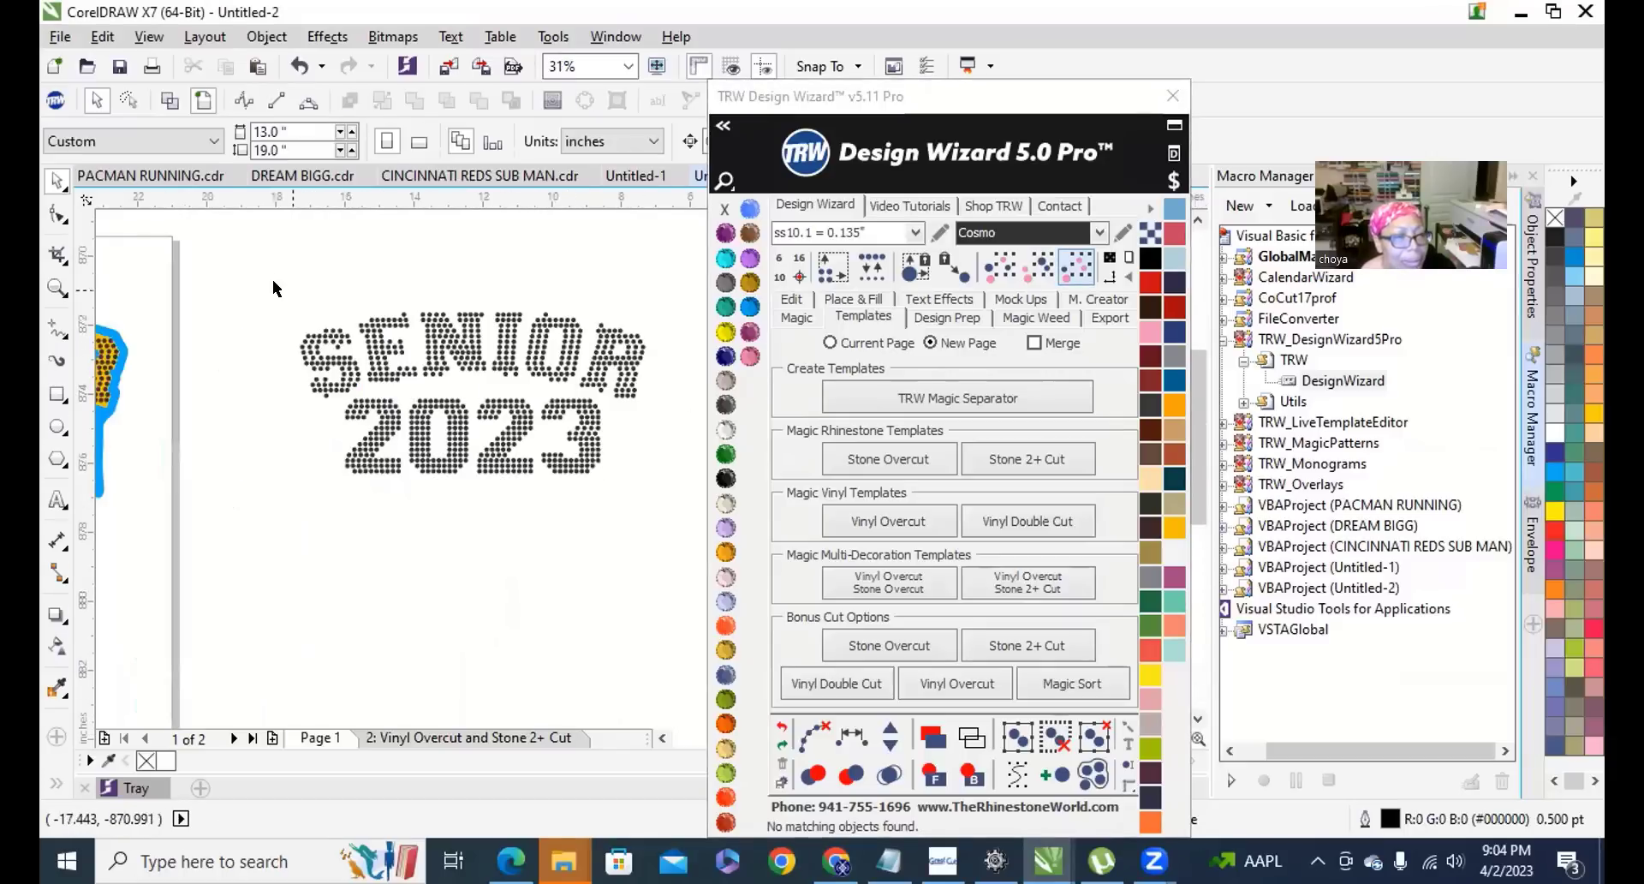
left_click(595, 366)
right_click(596, 366)
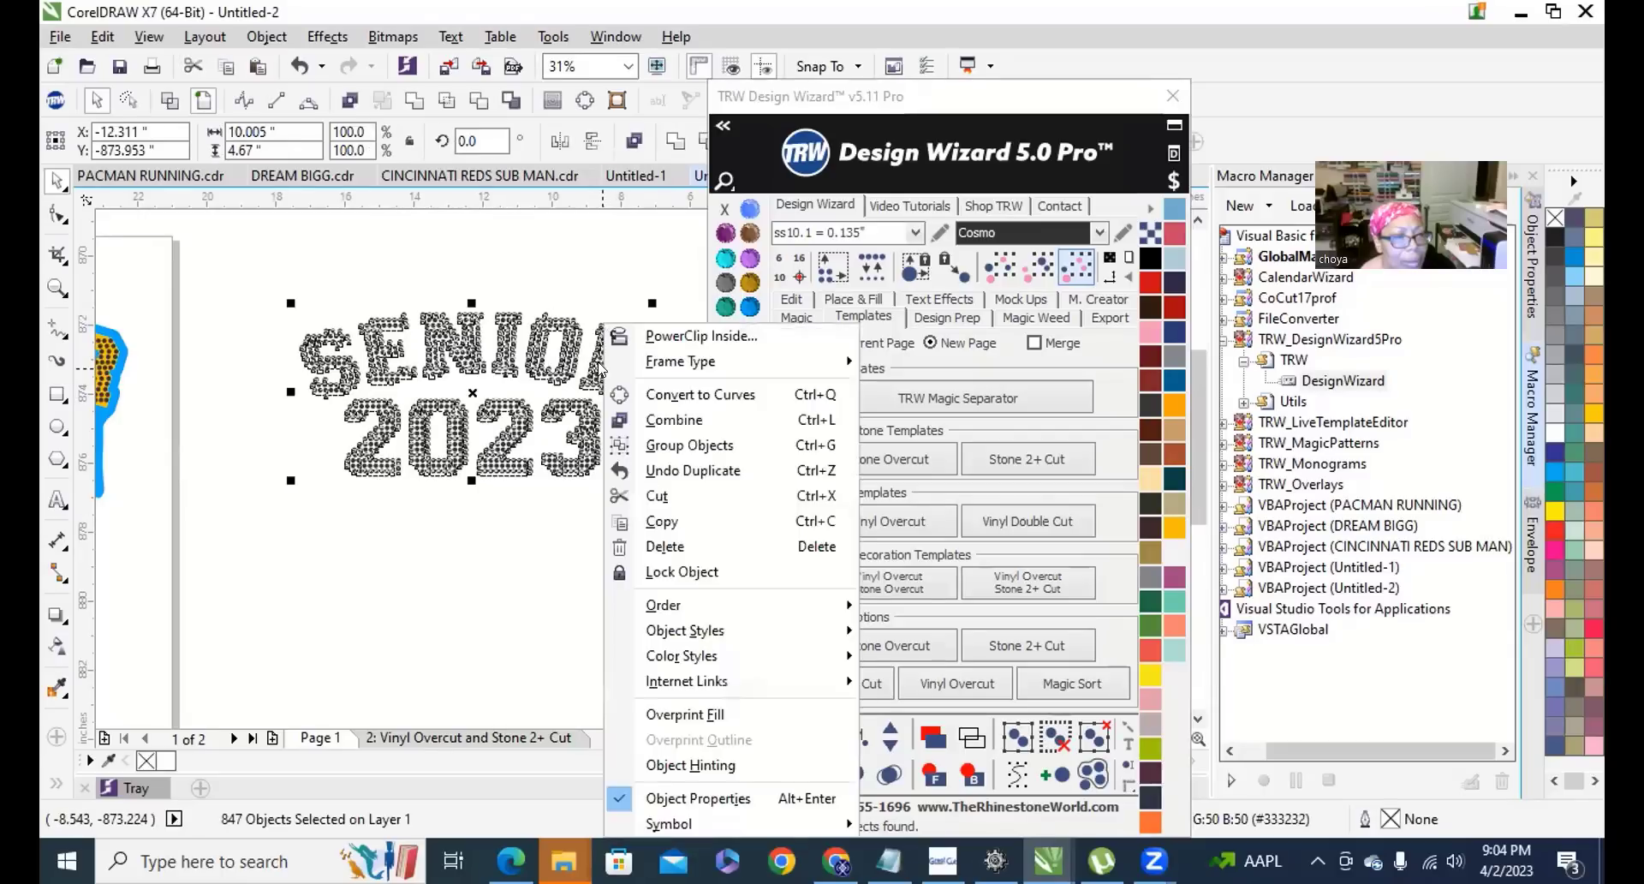
left_click(694, 420)
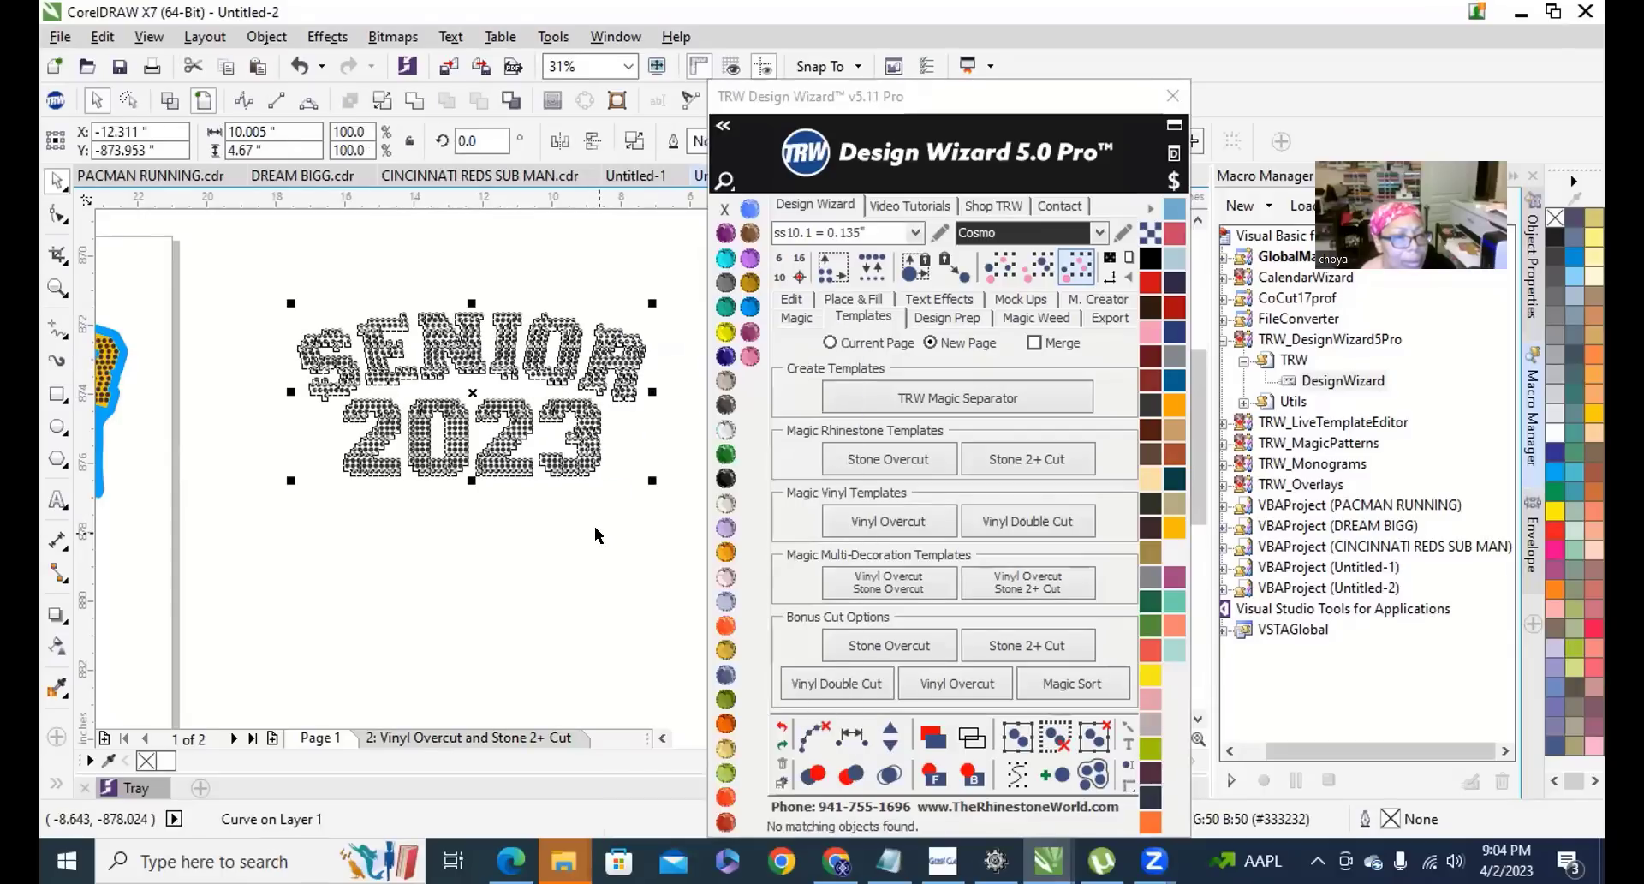
left_click(595, 526)
left_click(57, 394)
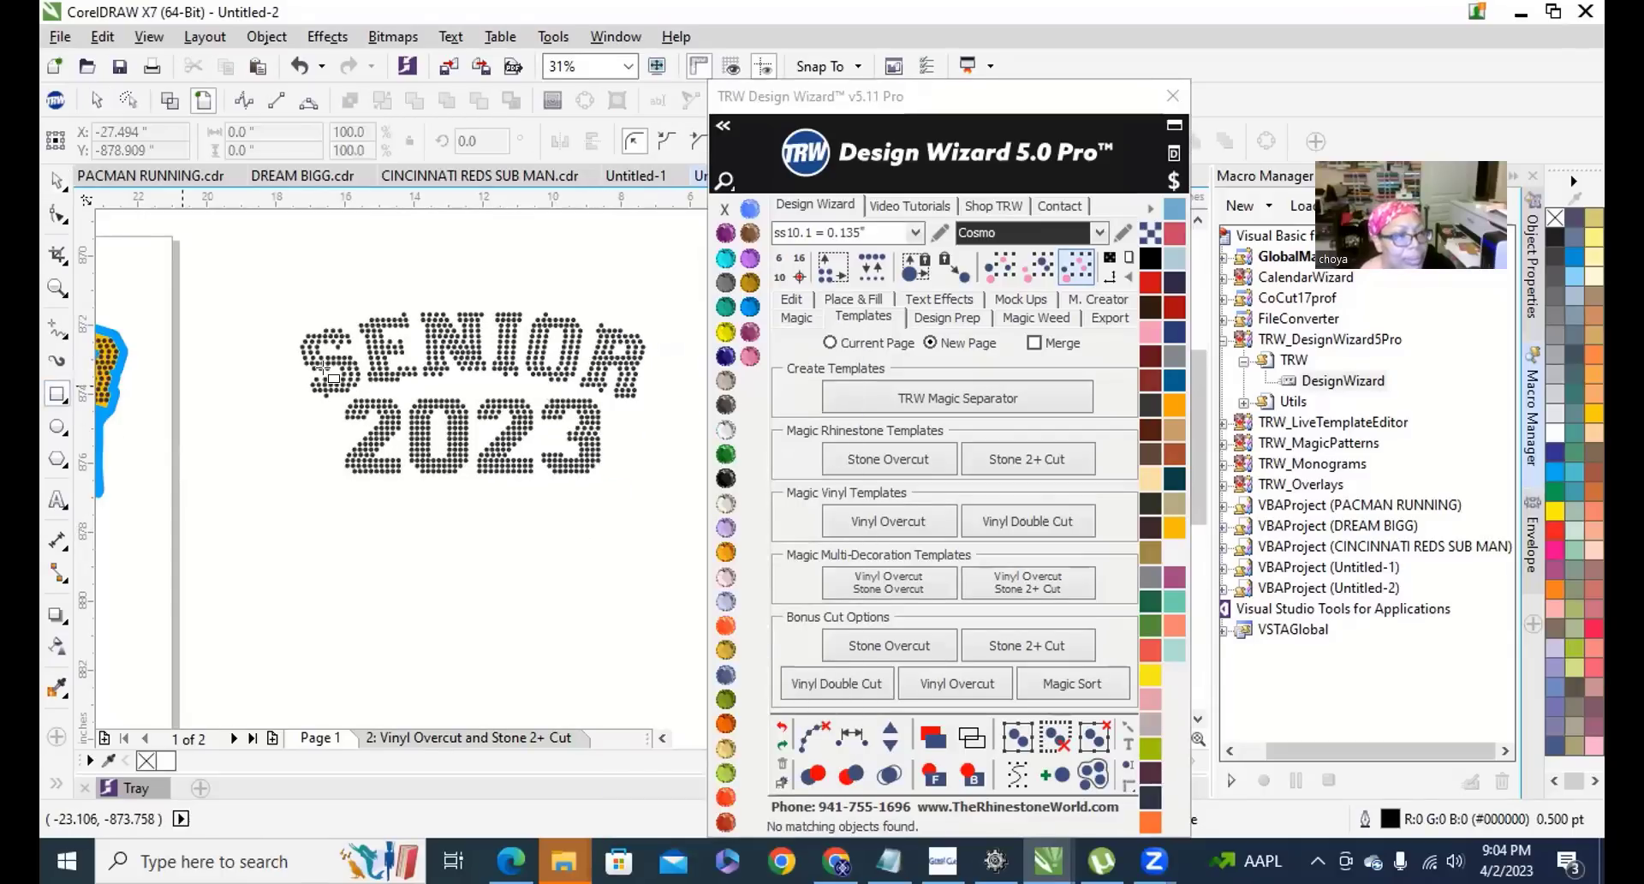
left_click_drag(288, 298, 650, 485)
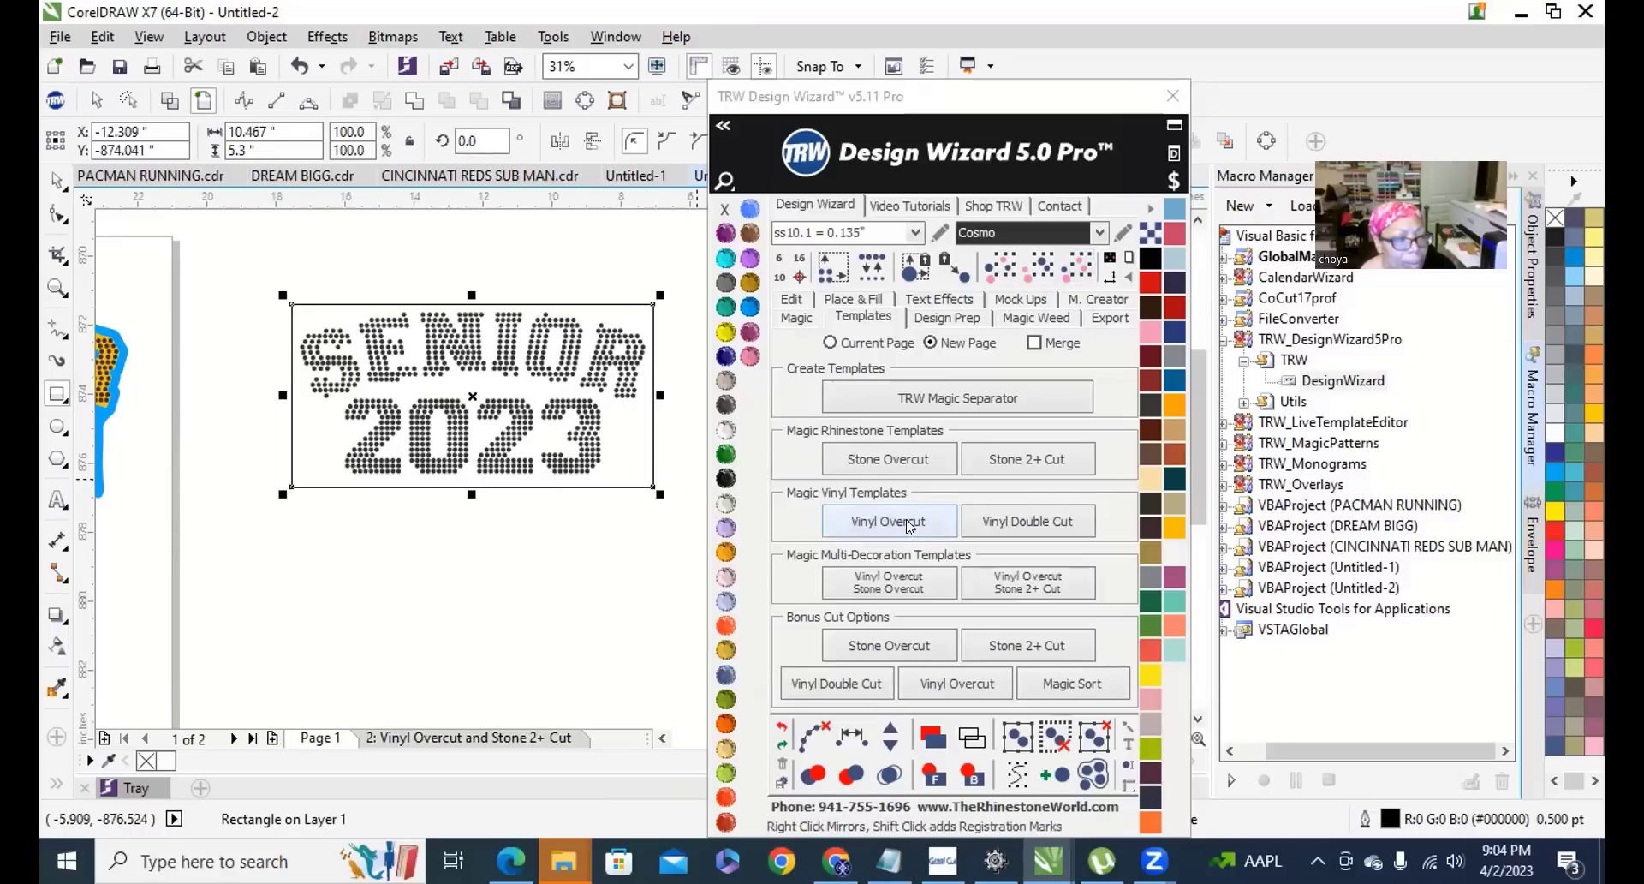
Fill the rectangle with TRW Pink and send it behind the rhinestones.
left_click(750, 356)
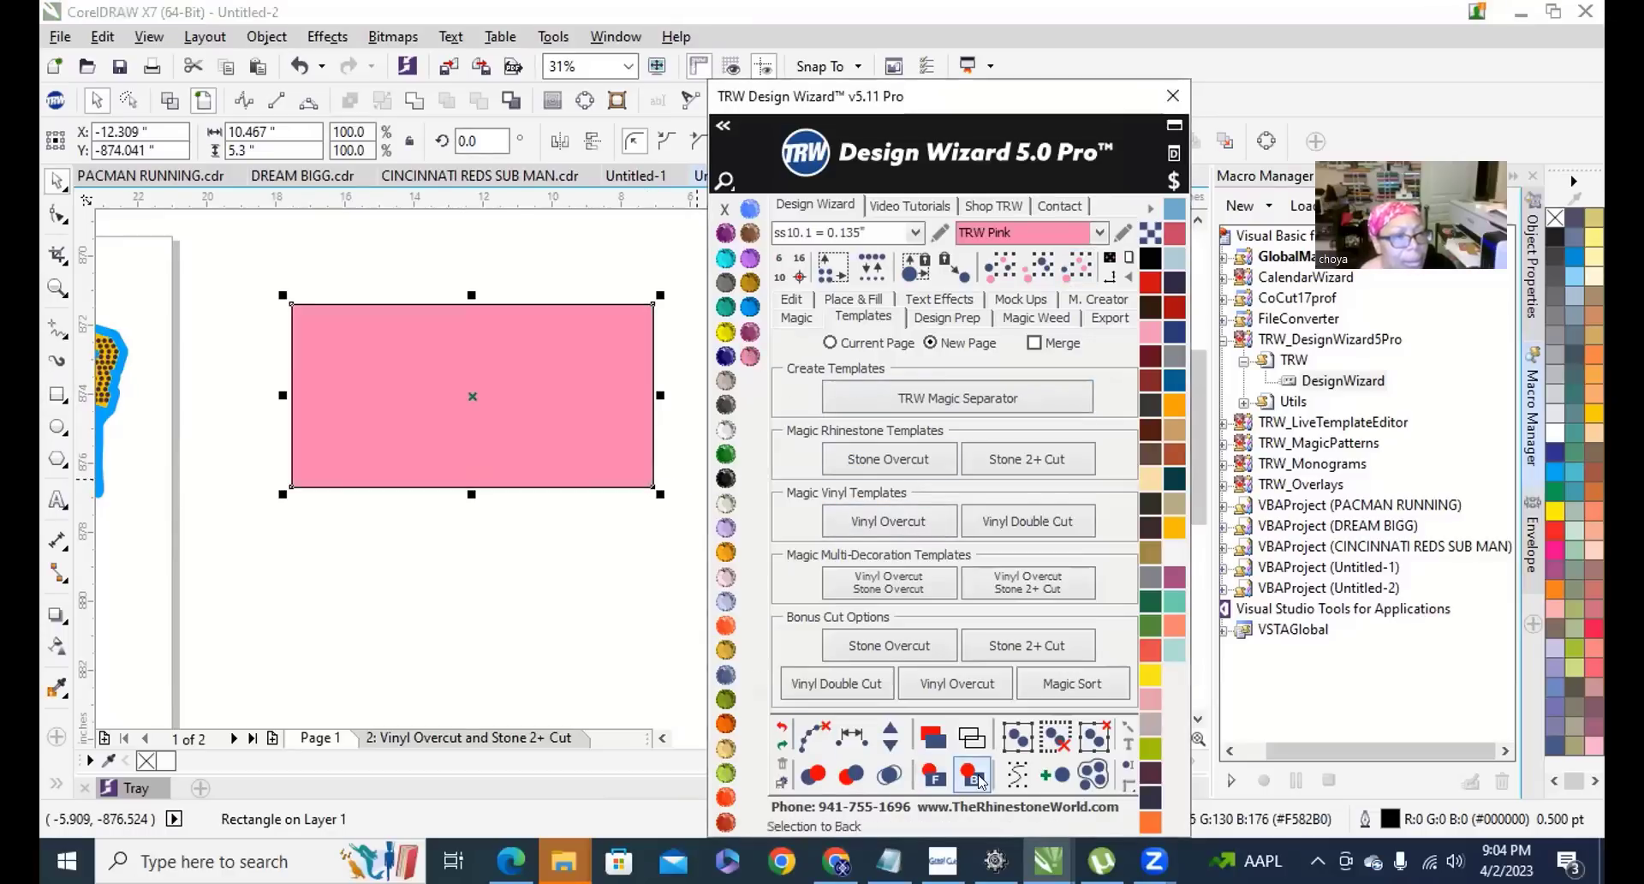
left_click(970, 777)
left_click(491, 567)
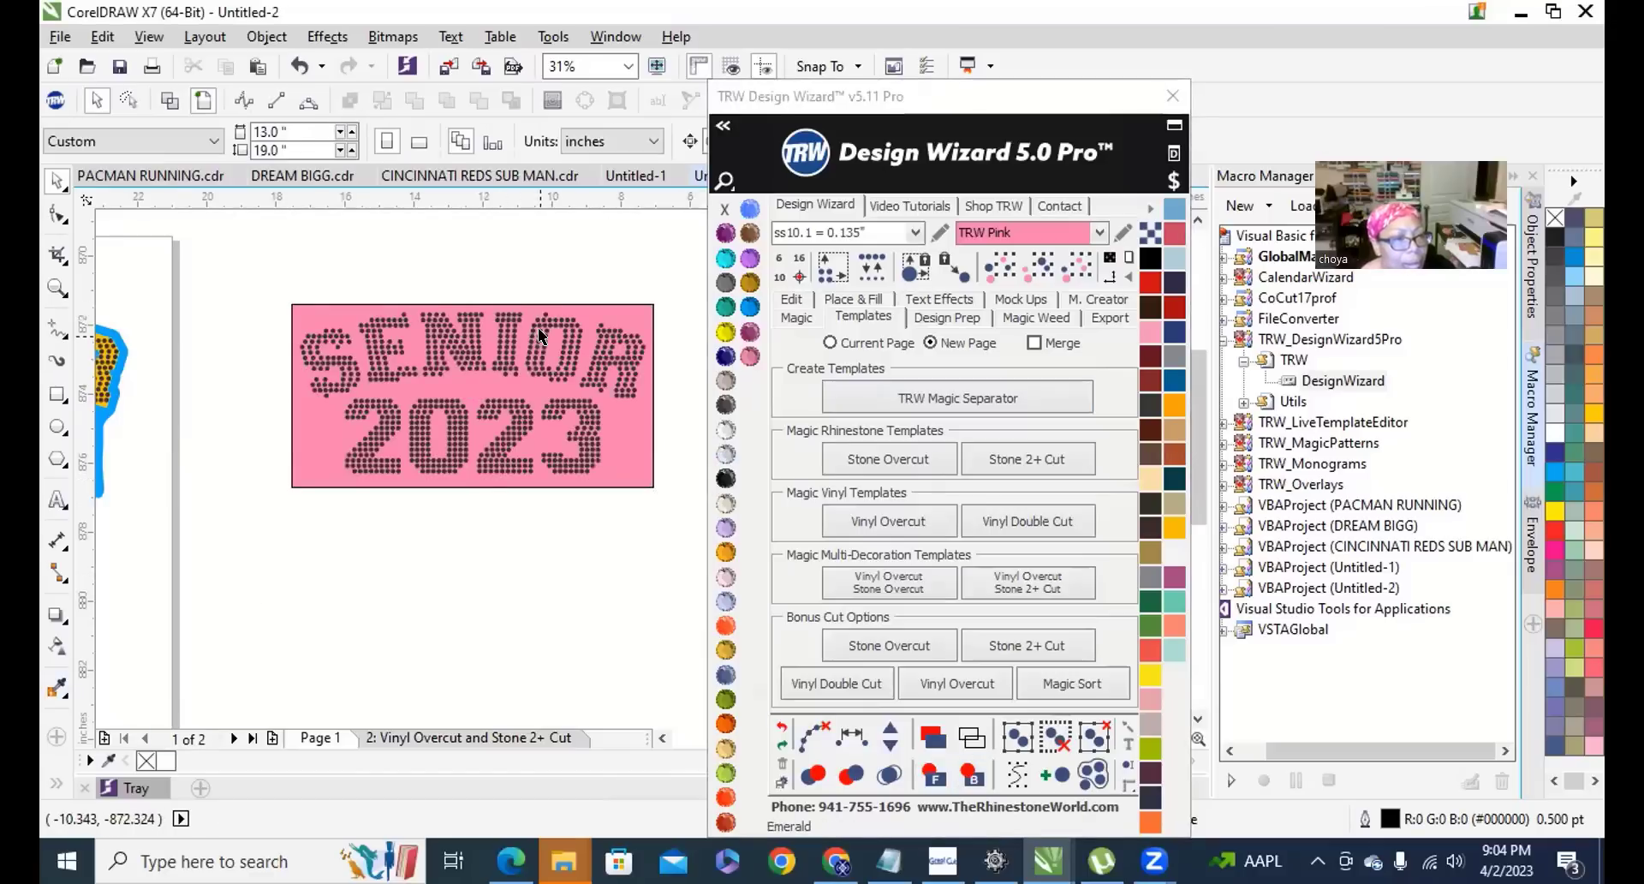
left_click_drag(540, 343, 548, 587)
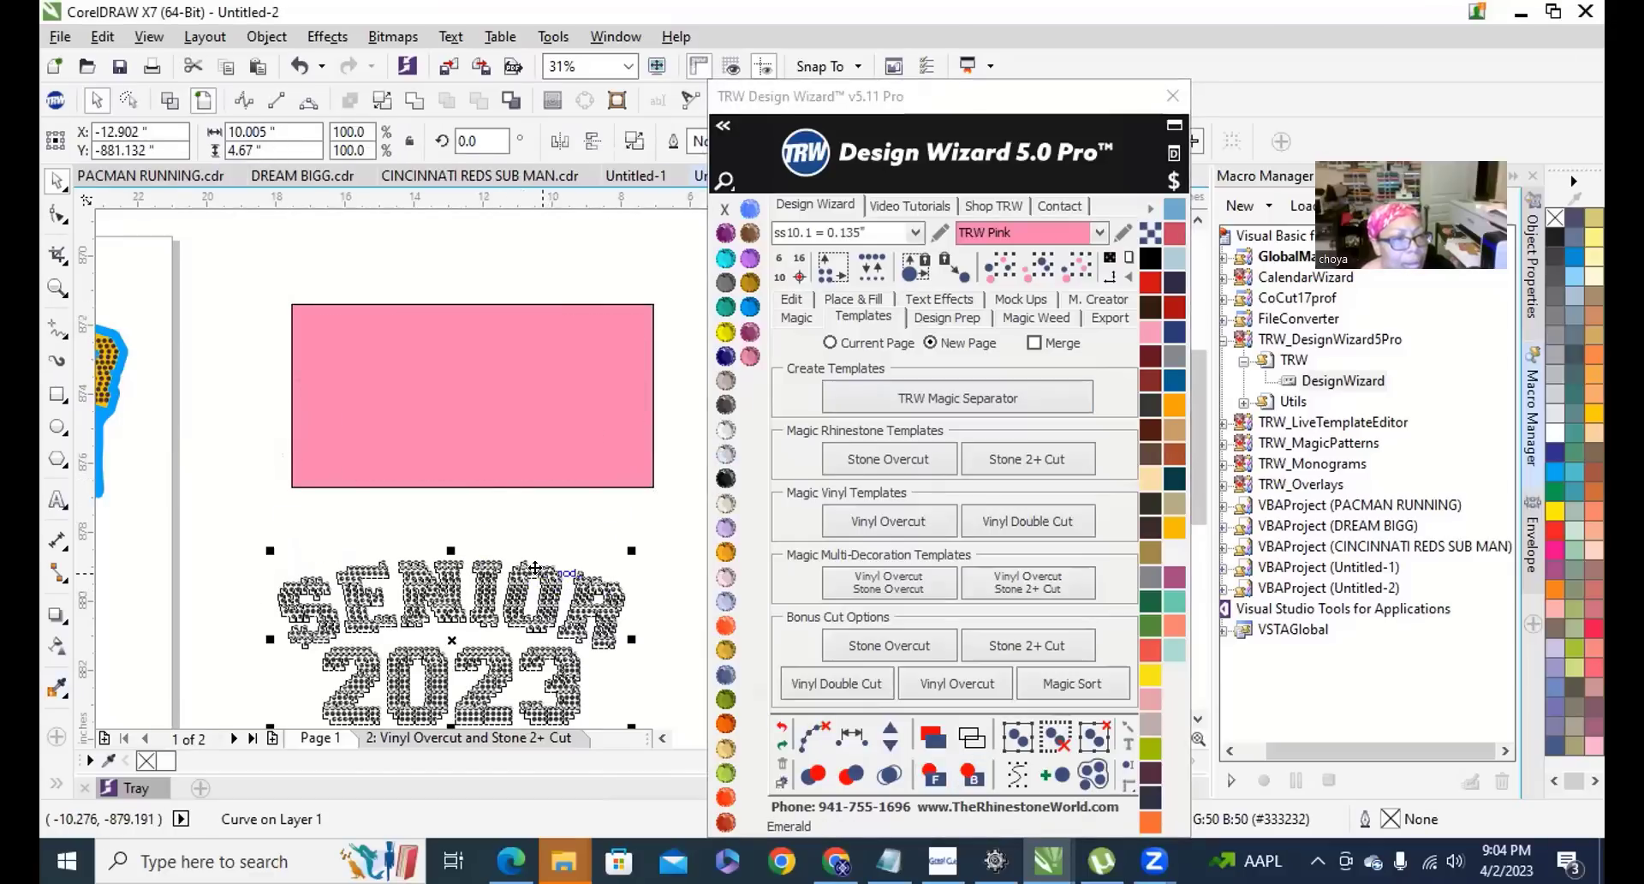
key("ctrl+z")
Select both the rhinestones and the pink rectangle, and move the plugin panel aside.
left_click(458, 227)
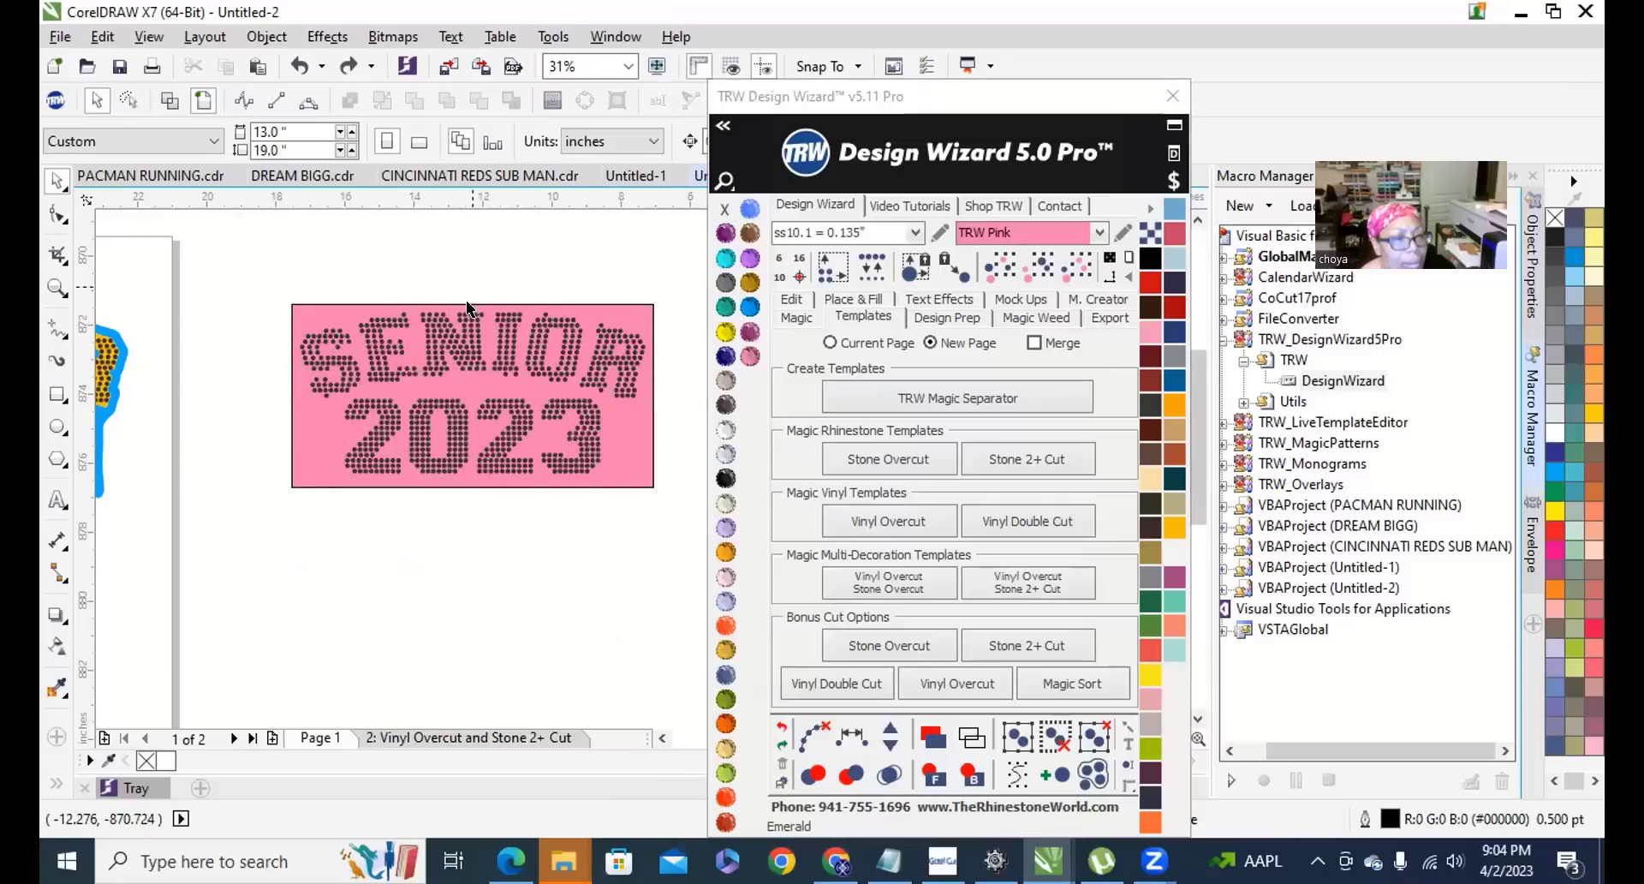
scroll(480, 308, "up", 5)
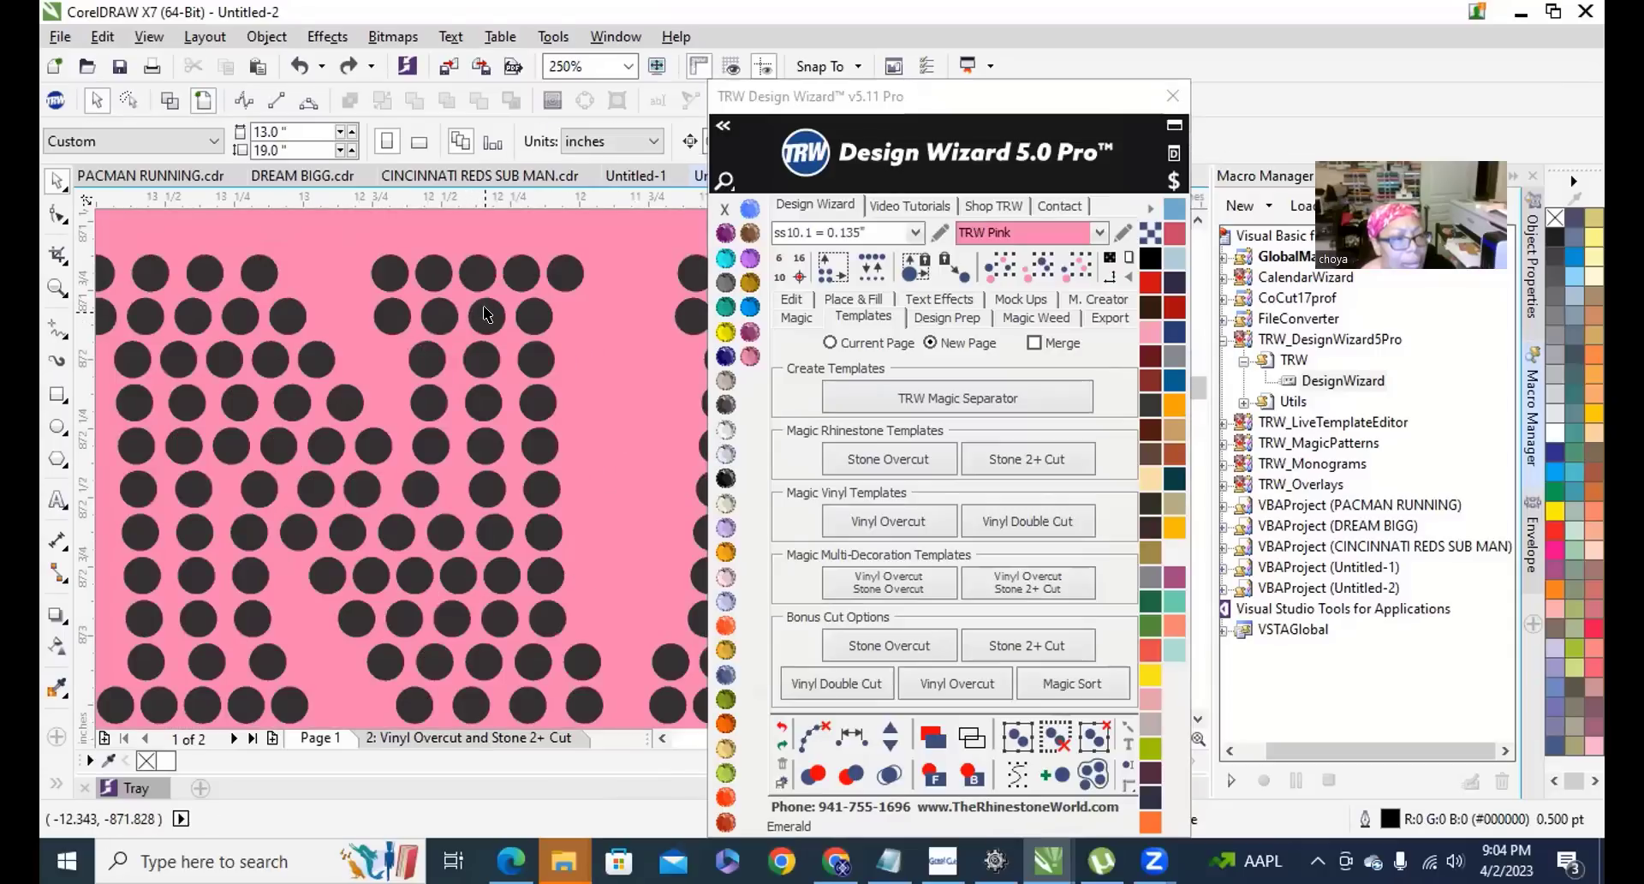
left_click(485, 314)
scroll(484, 314, "down", 5)
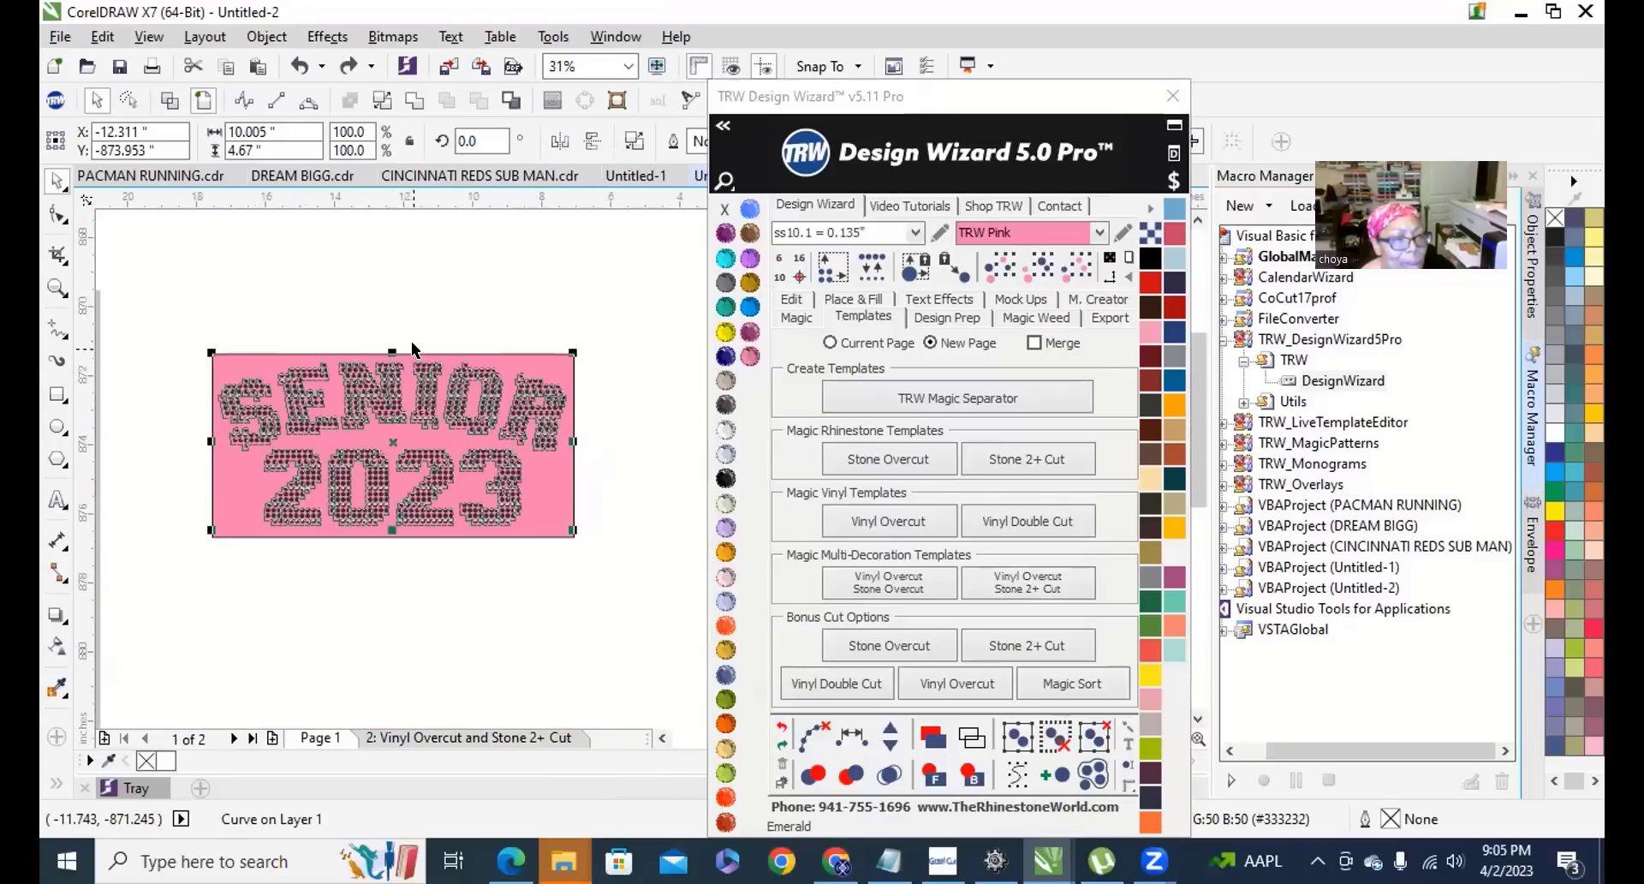
scroll(411, 349, "up", 3)
left_click(474, 375)
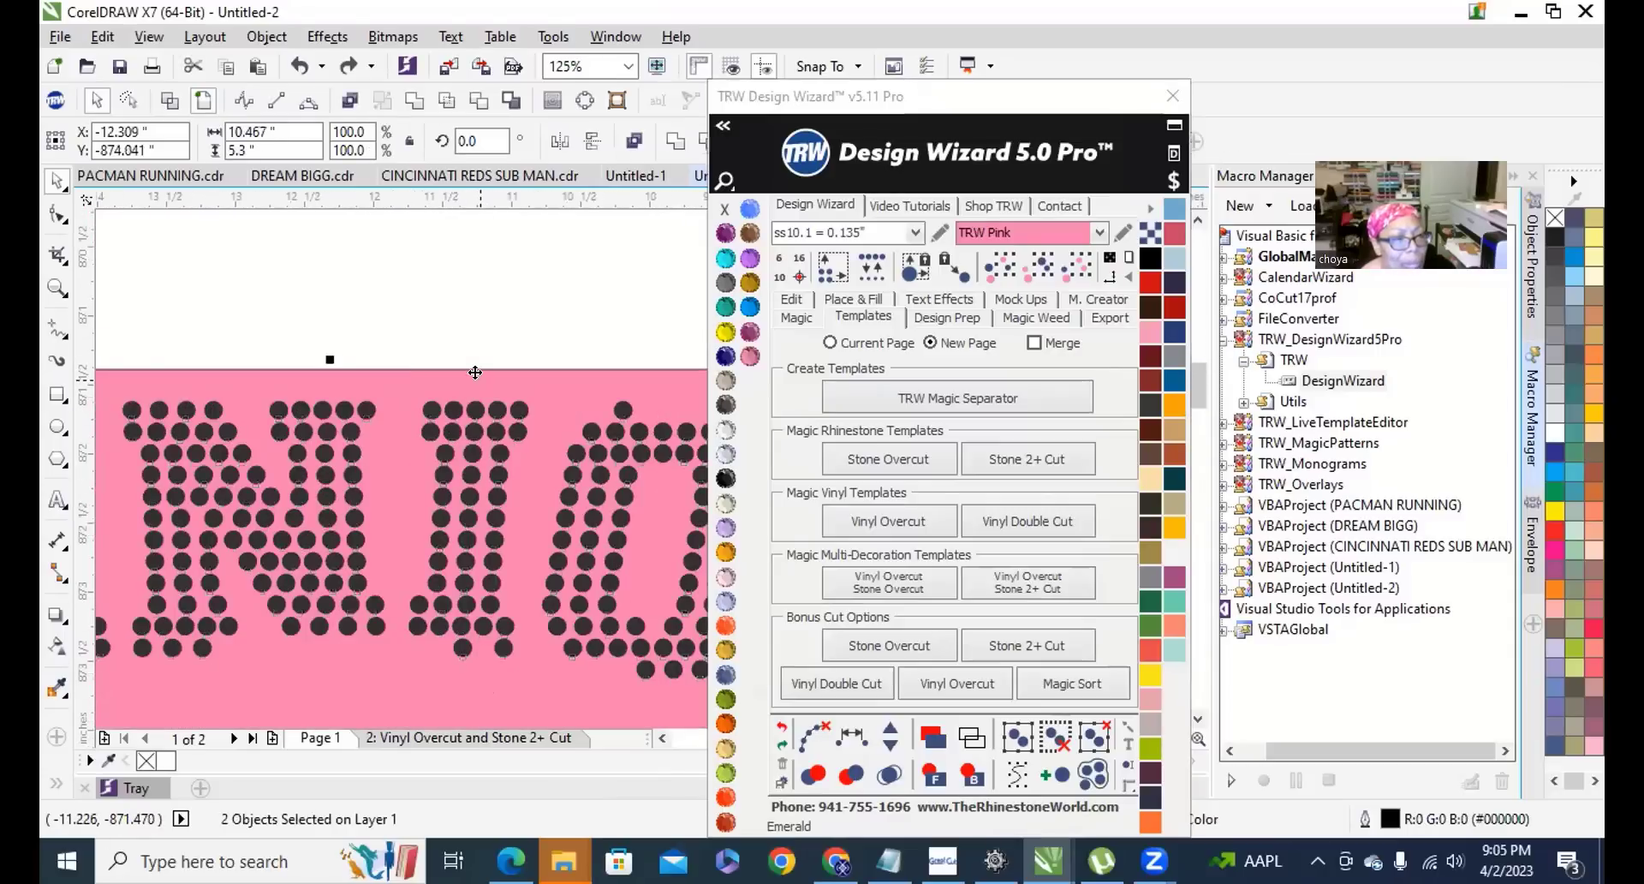
scroll(334, 289, "down", 5)
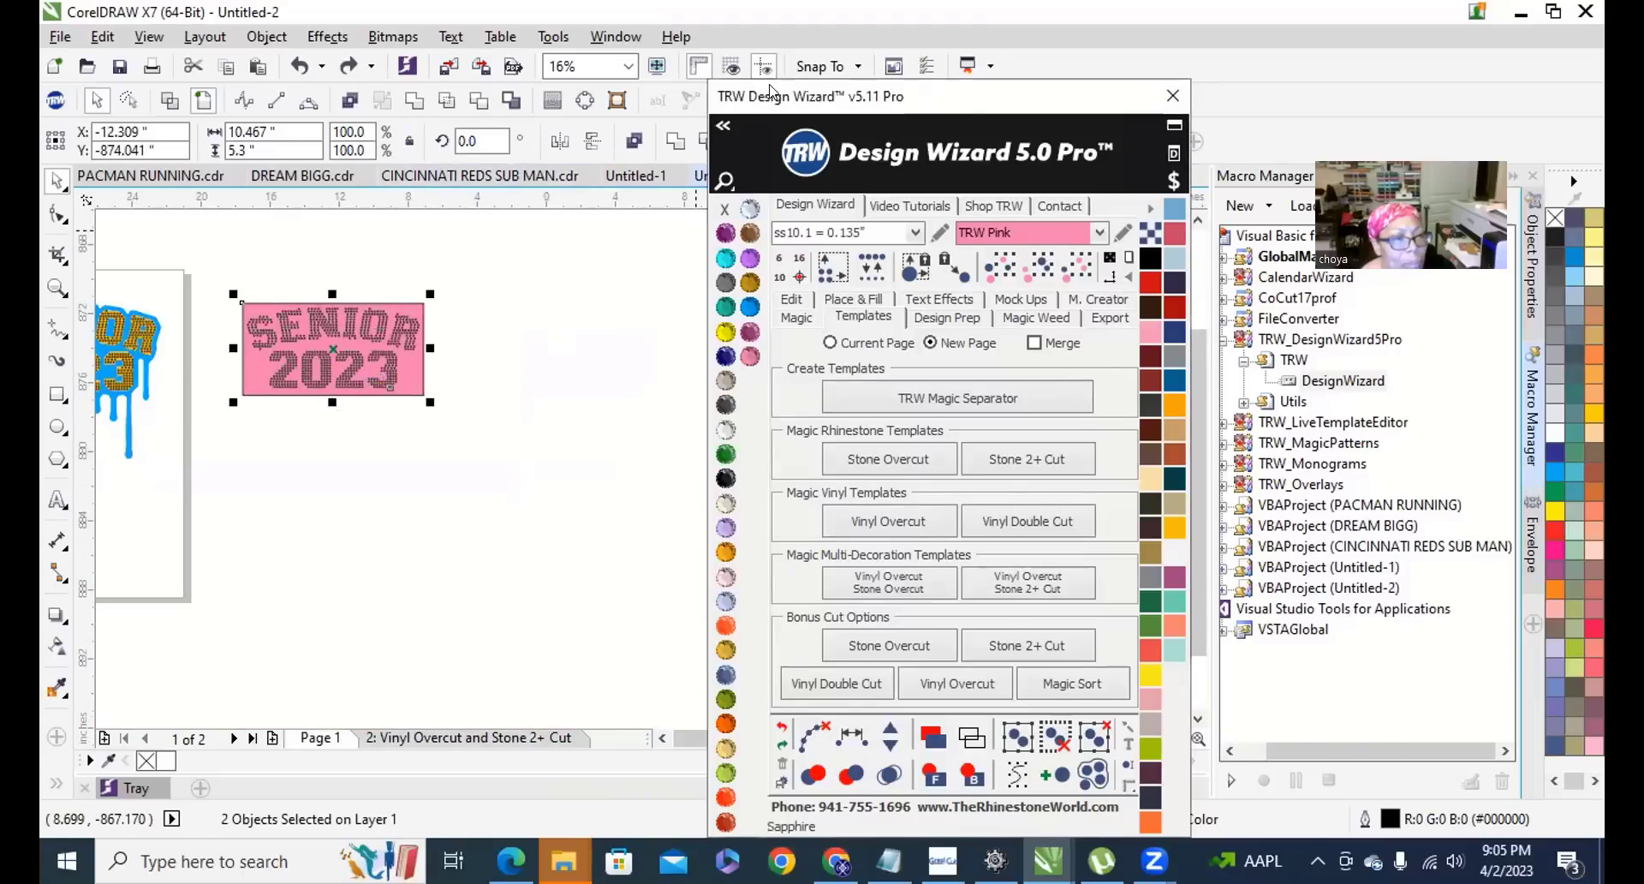
left_click_drag(739, 95, 932, 103)
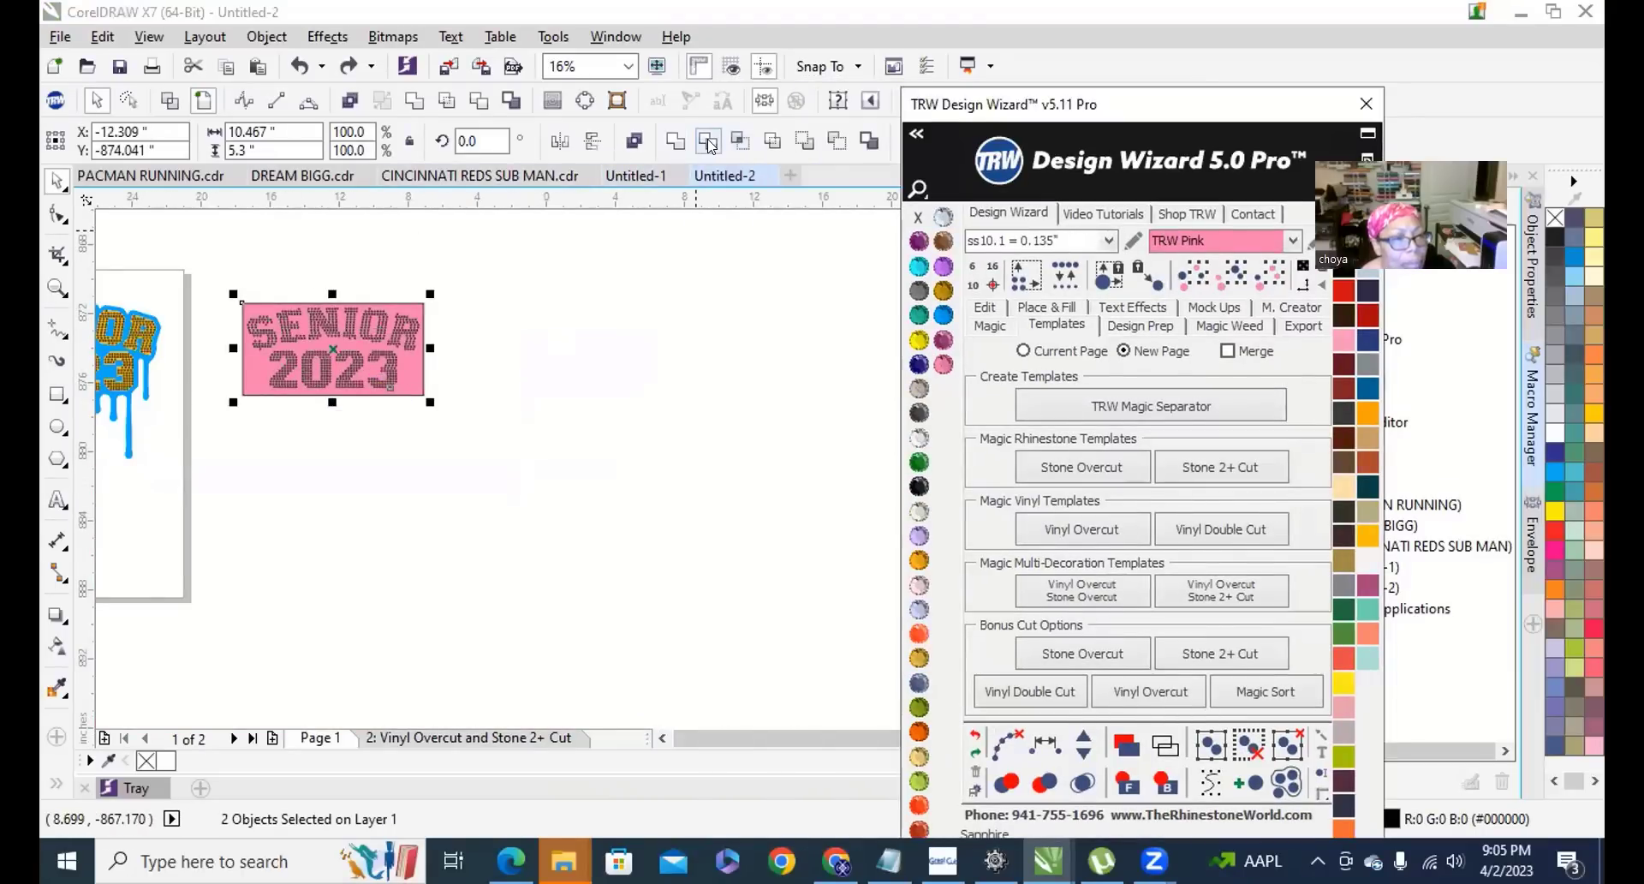
Combine the pink rectangle and SENIOR 2023 rhinestone circles into one shape.
left_click(477, 101)
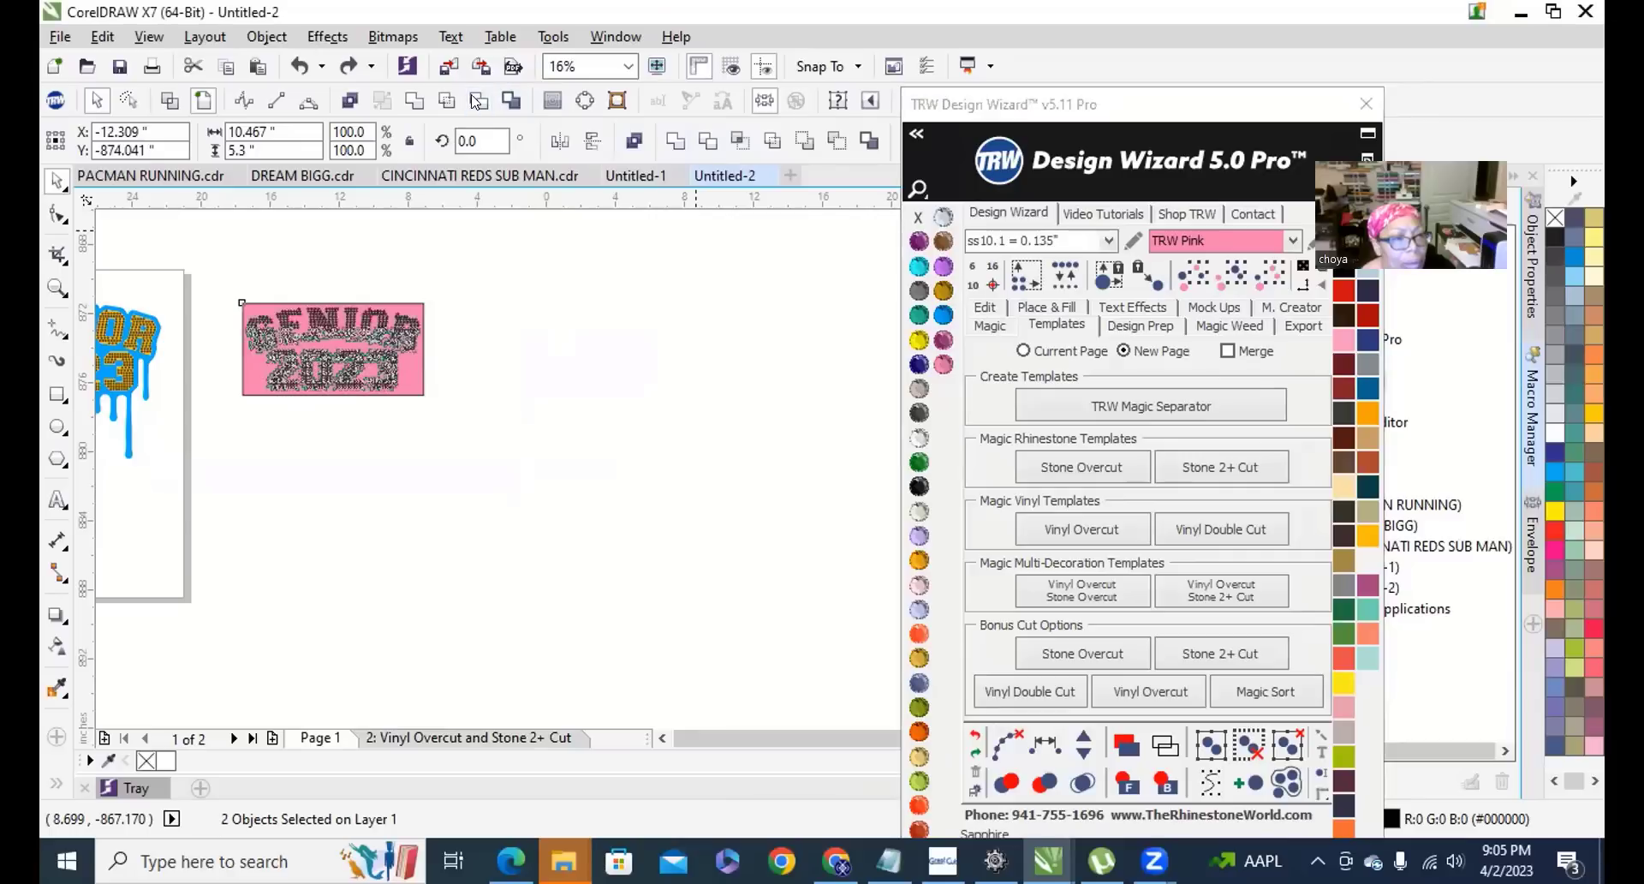
left_click(530, 334)
scroll(370, 356, "up", 3)
scroll(450, 320, "down", 3)
left_click_drag(451, 325, 446, 488)
left_click(575, 500)
scroll(360, 531, "up", 4)
scroll(557, 470, "down", 3)
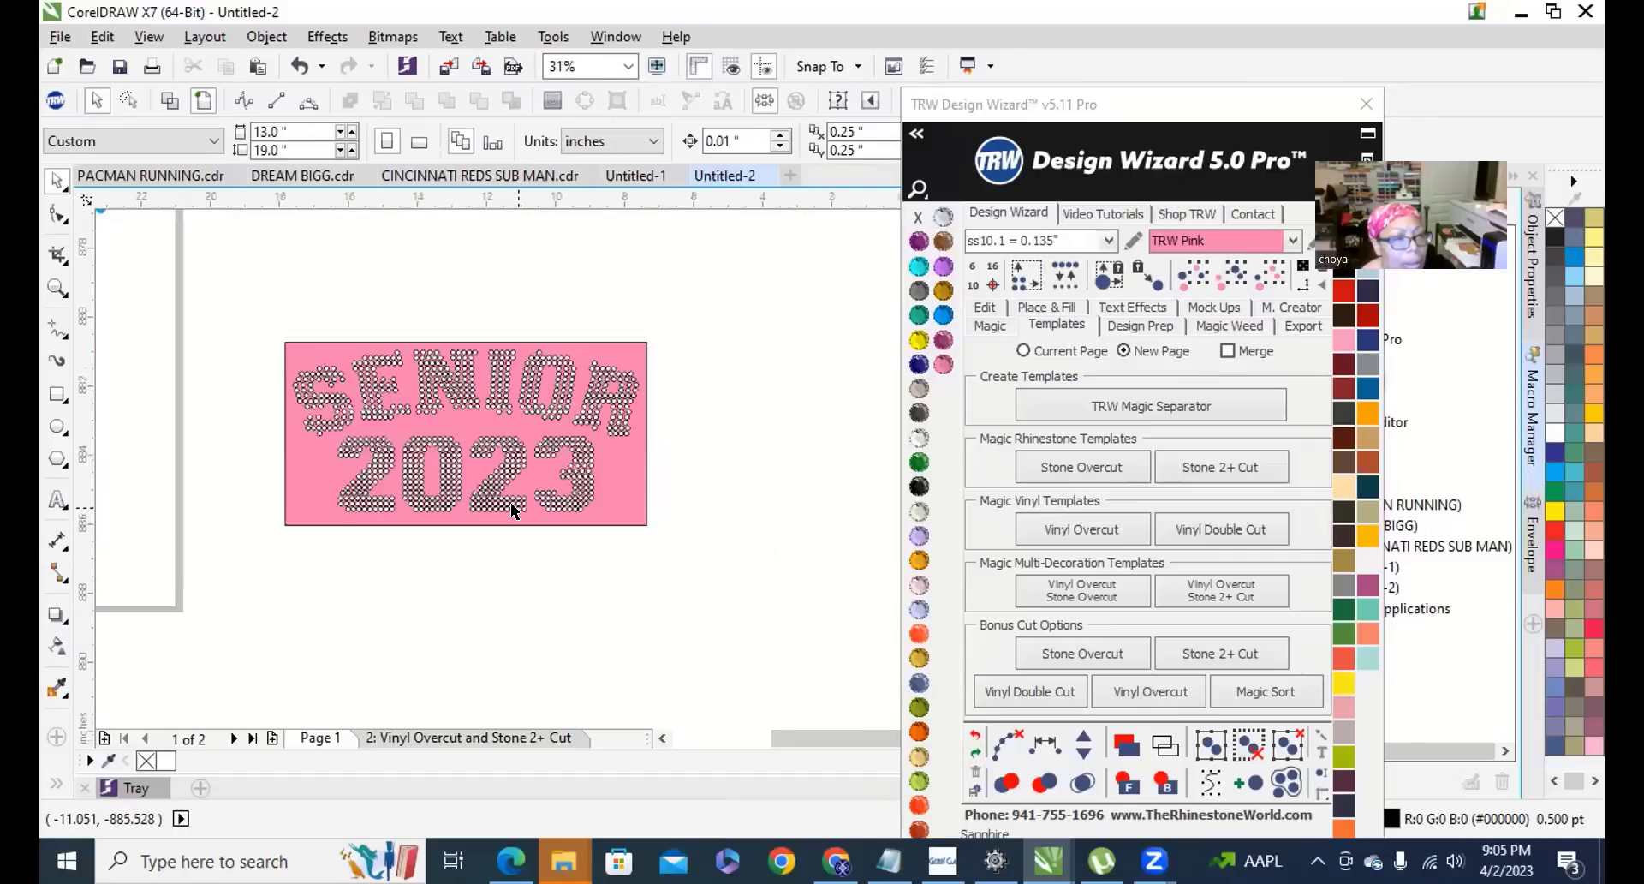
scroll(575, 500, "down", 2)
scroll(570, 504, "up", 3)
Remove the outline from the combined SENIOR 2023 design and check the result.
left_click(654, 444)
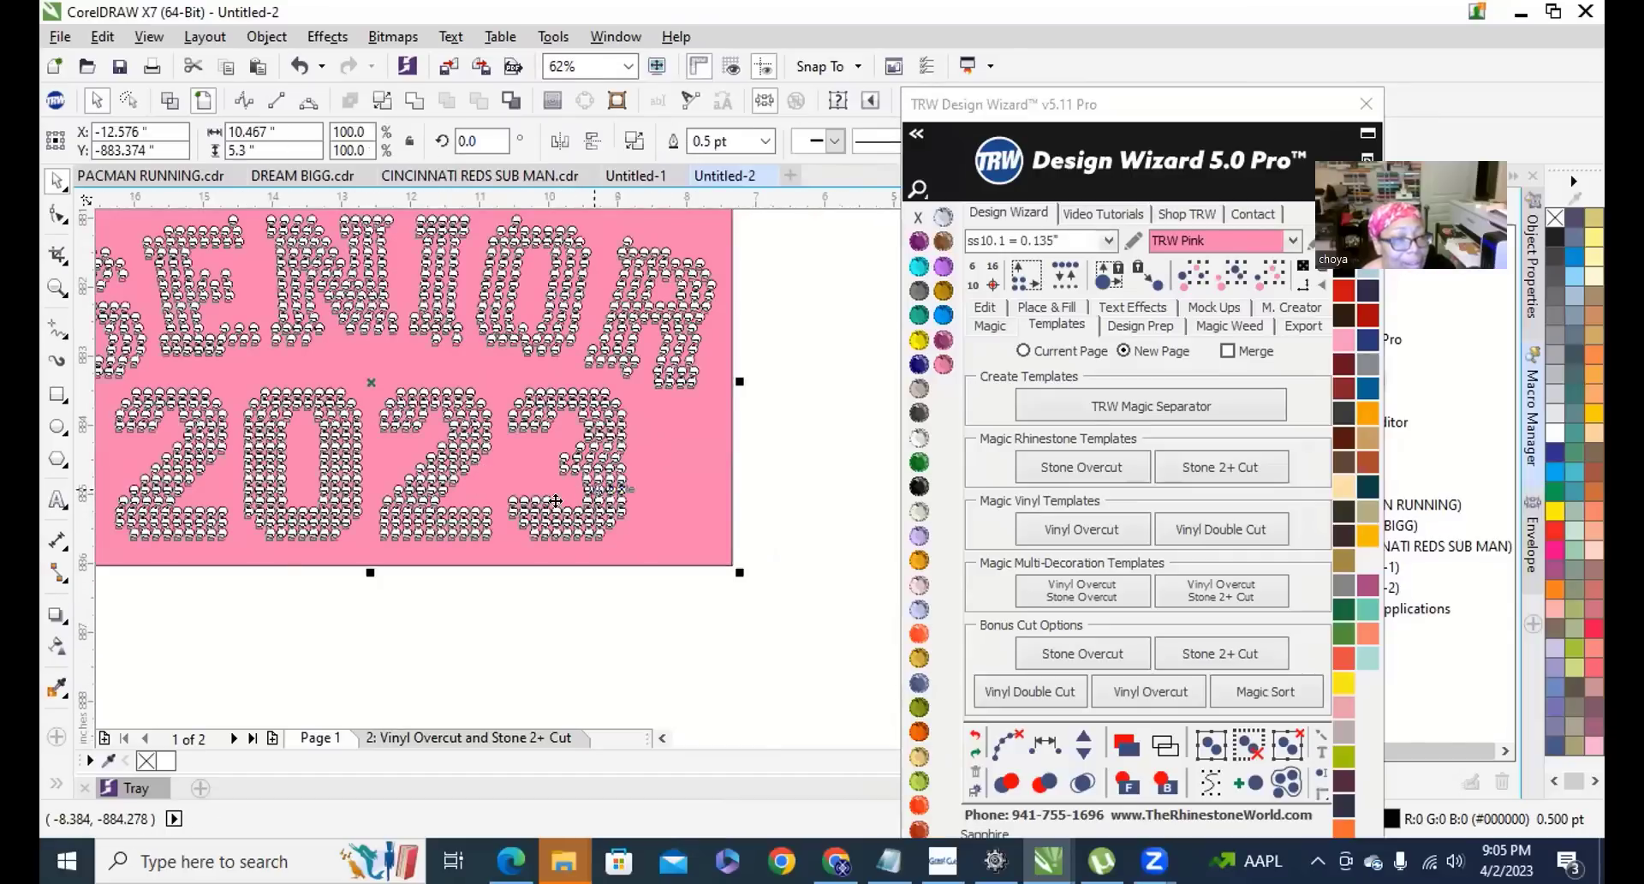
scroll(653, 444, "down", 3)
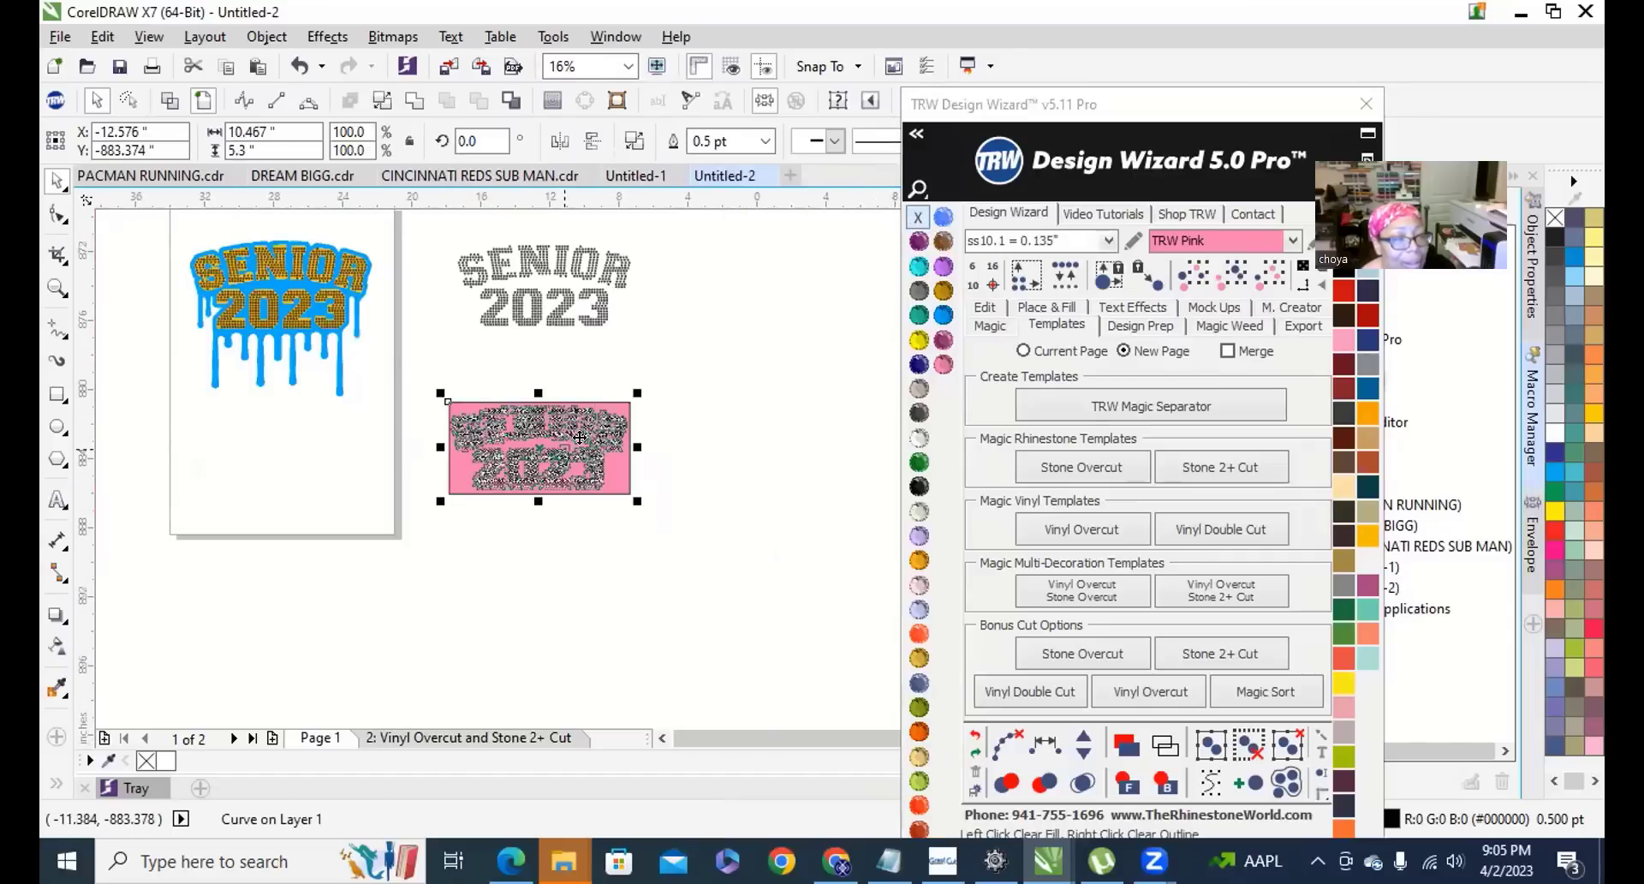
scroll(919, 218, "up", 5)
scroll(920, 219, "down", 3)
right_click(919, 217)
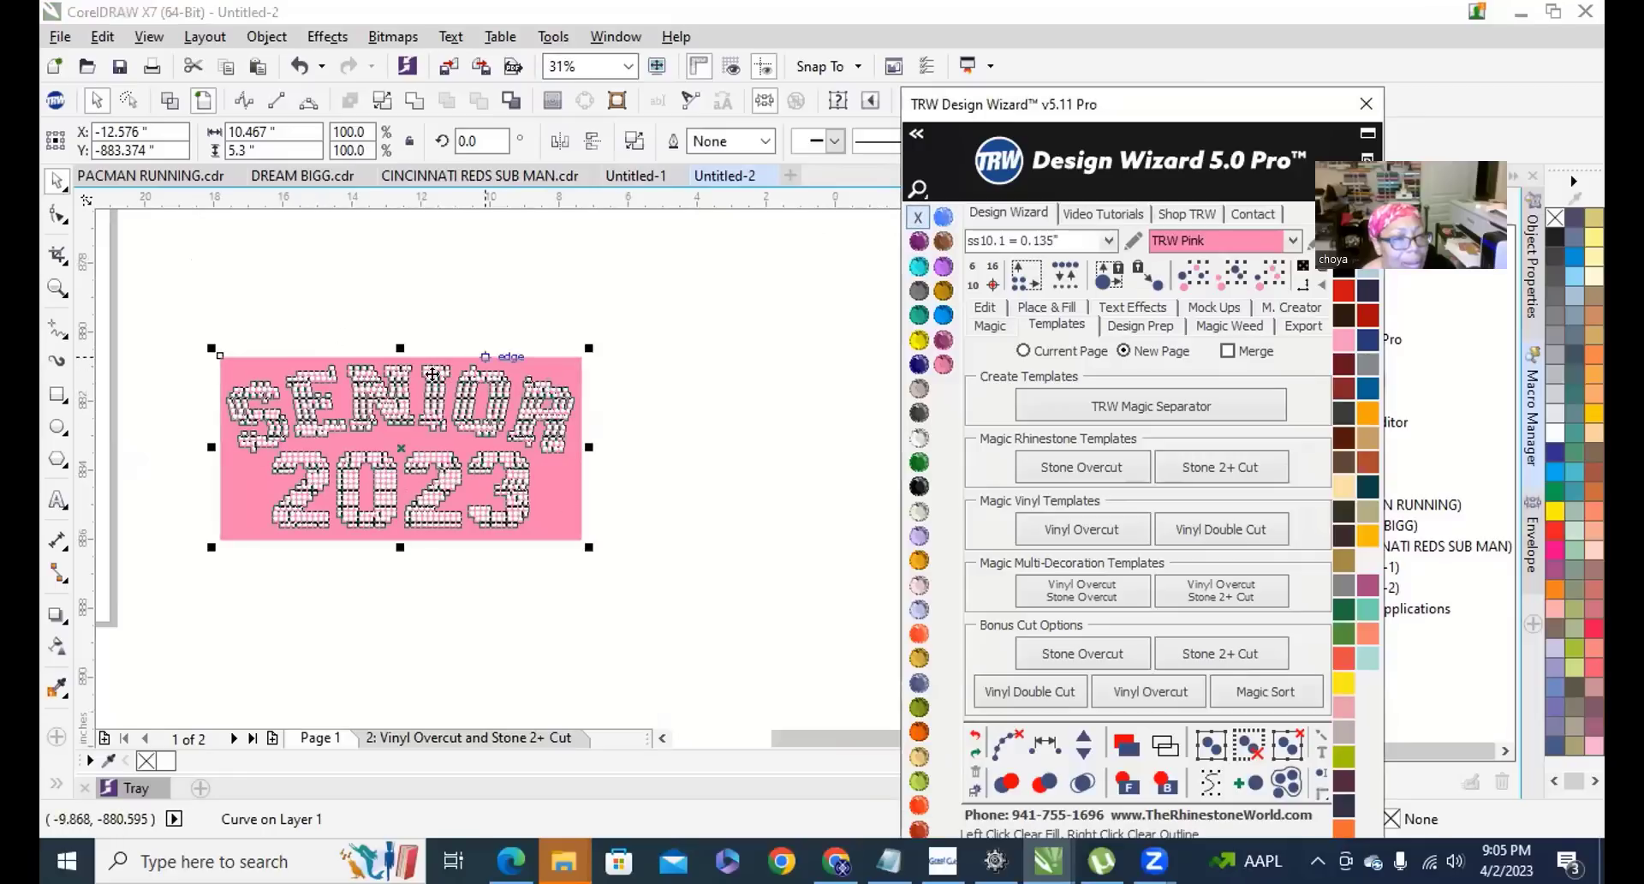
left_click(724, 502)
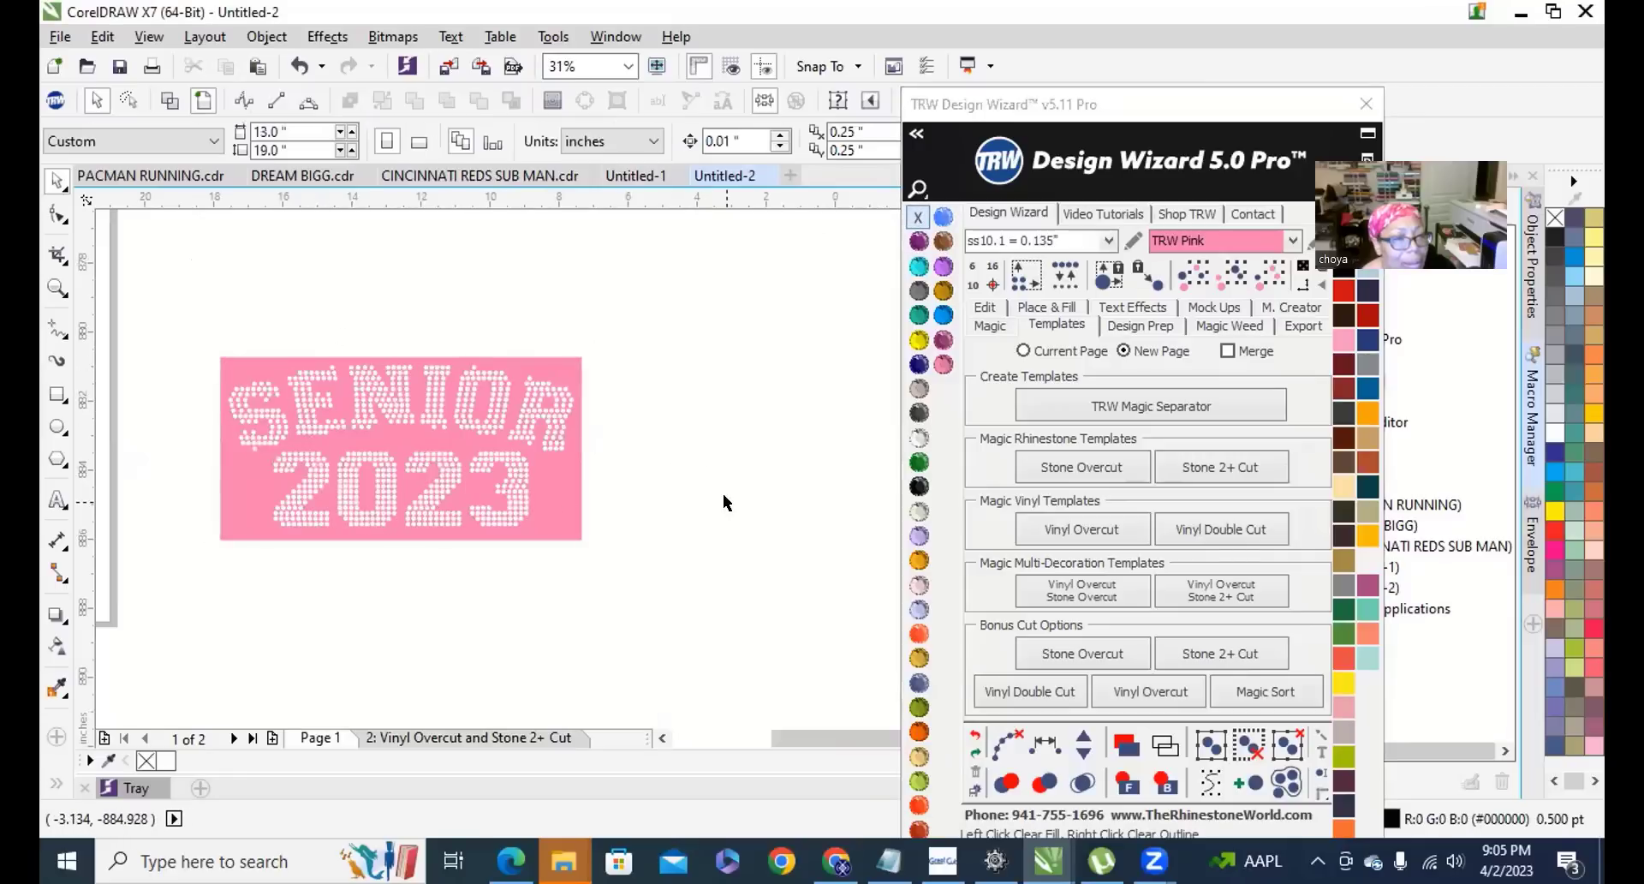
left_click(530, 490)
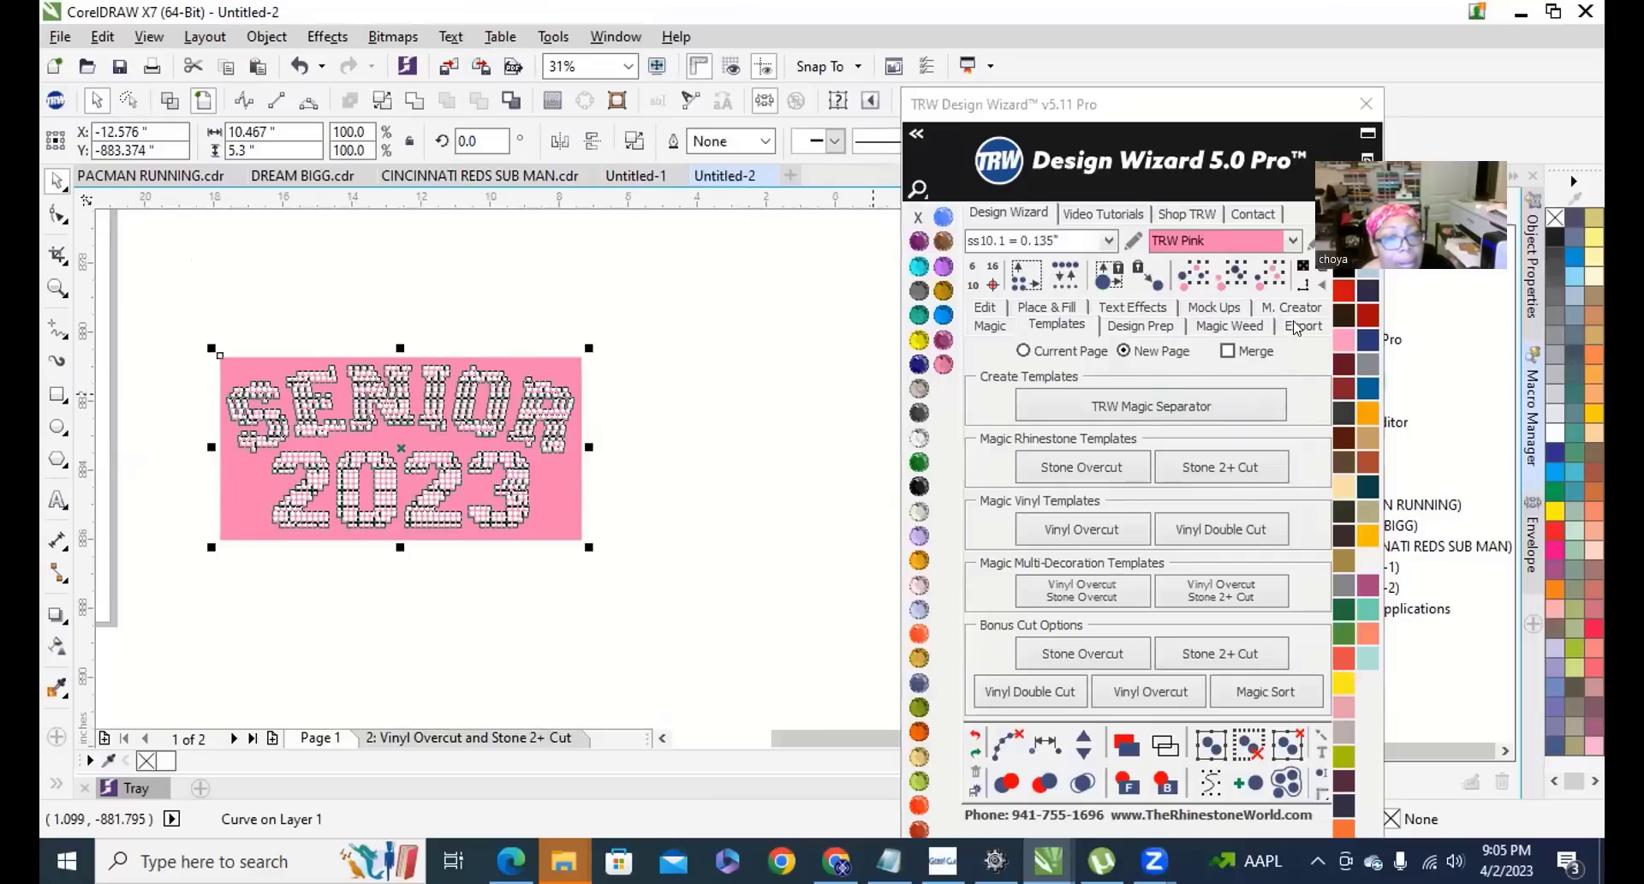
Export the design as an SVG file named 'SENIOR 2023' to the Desktop.
left_click(1301, 326)
left_click(1256, 368)
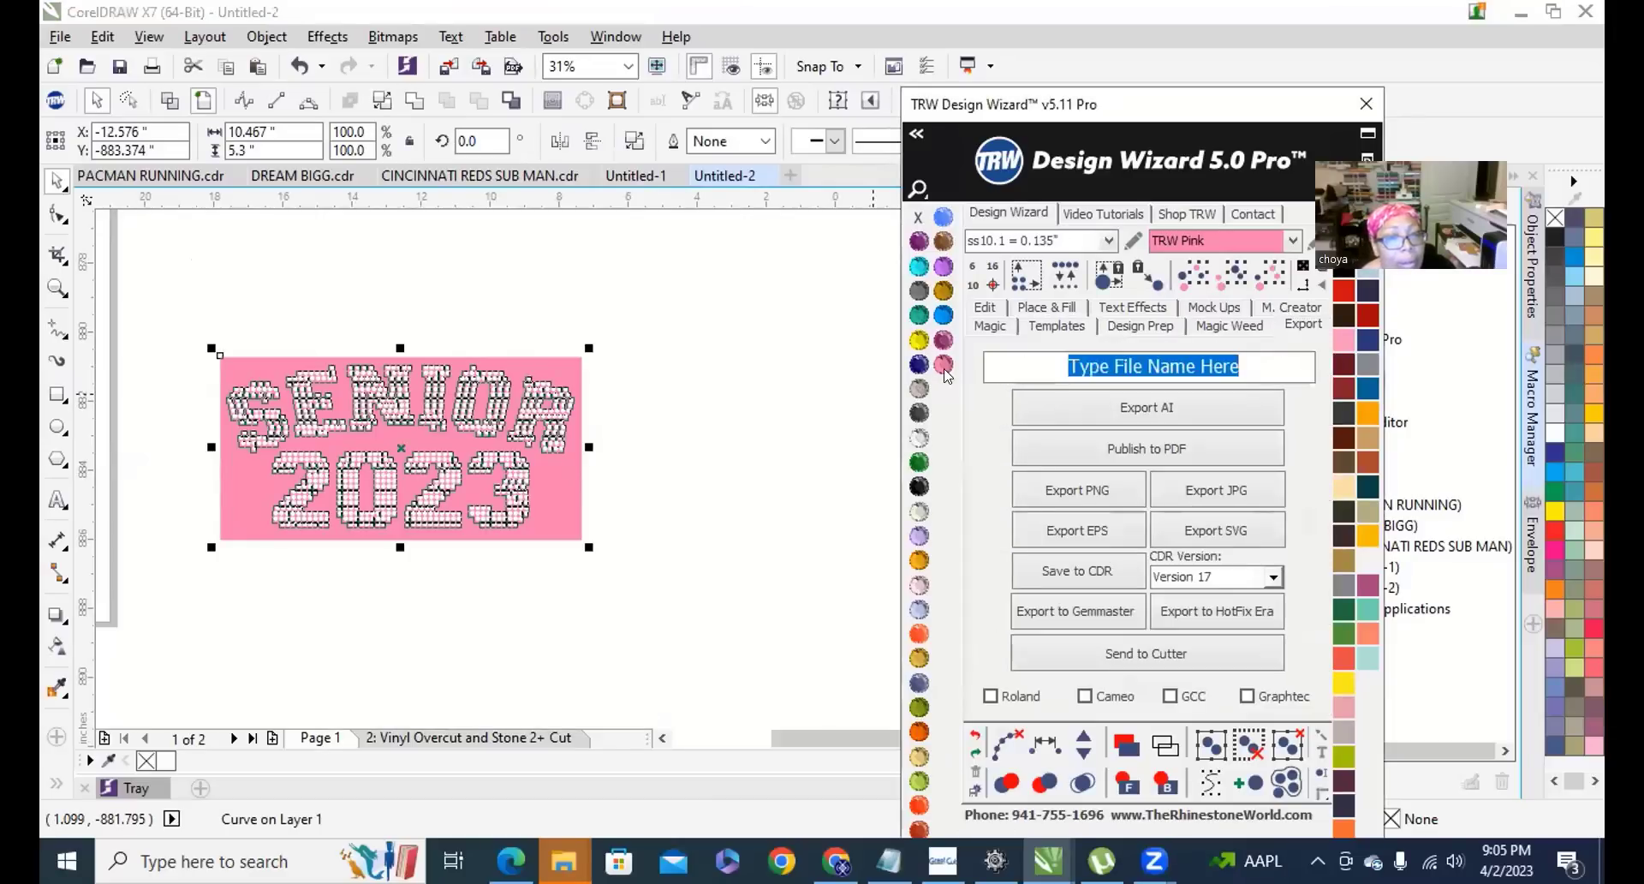
type("SENI")
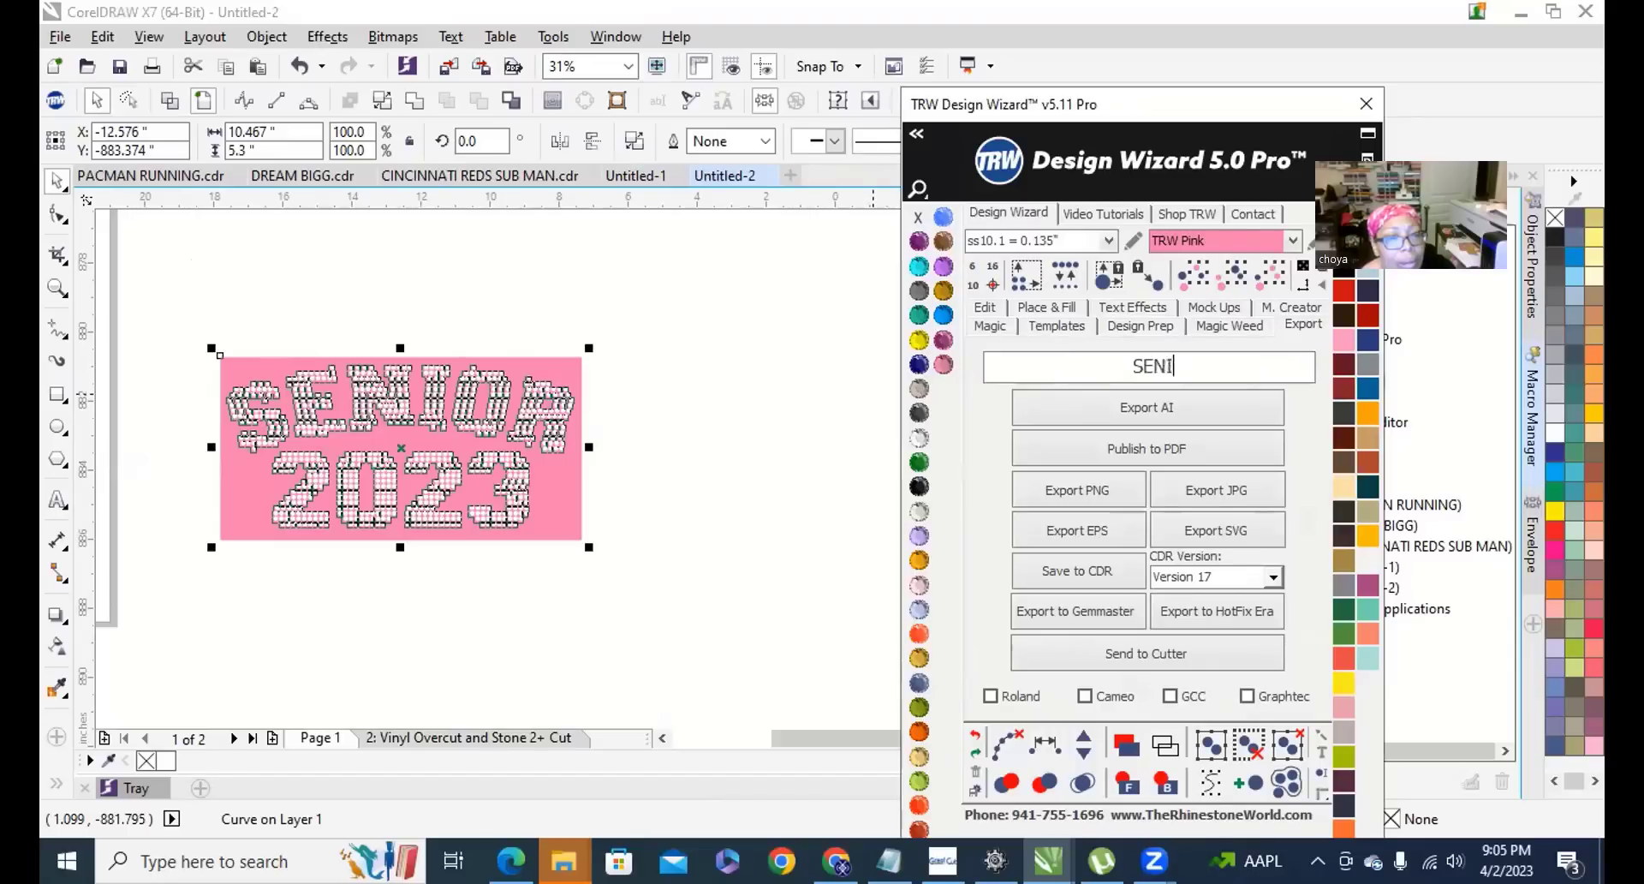
type("OR 2023")
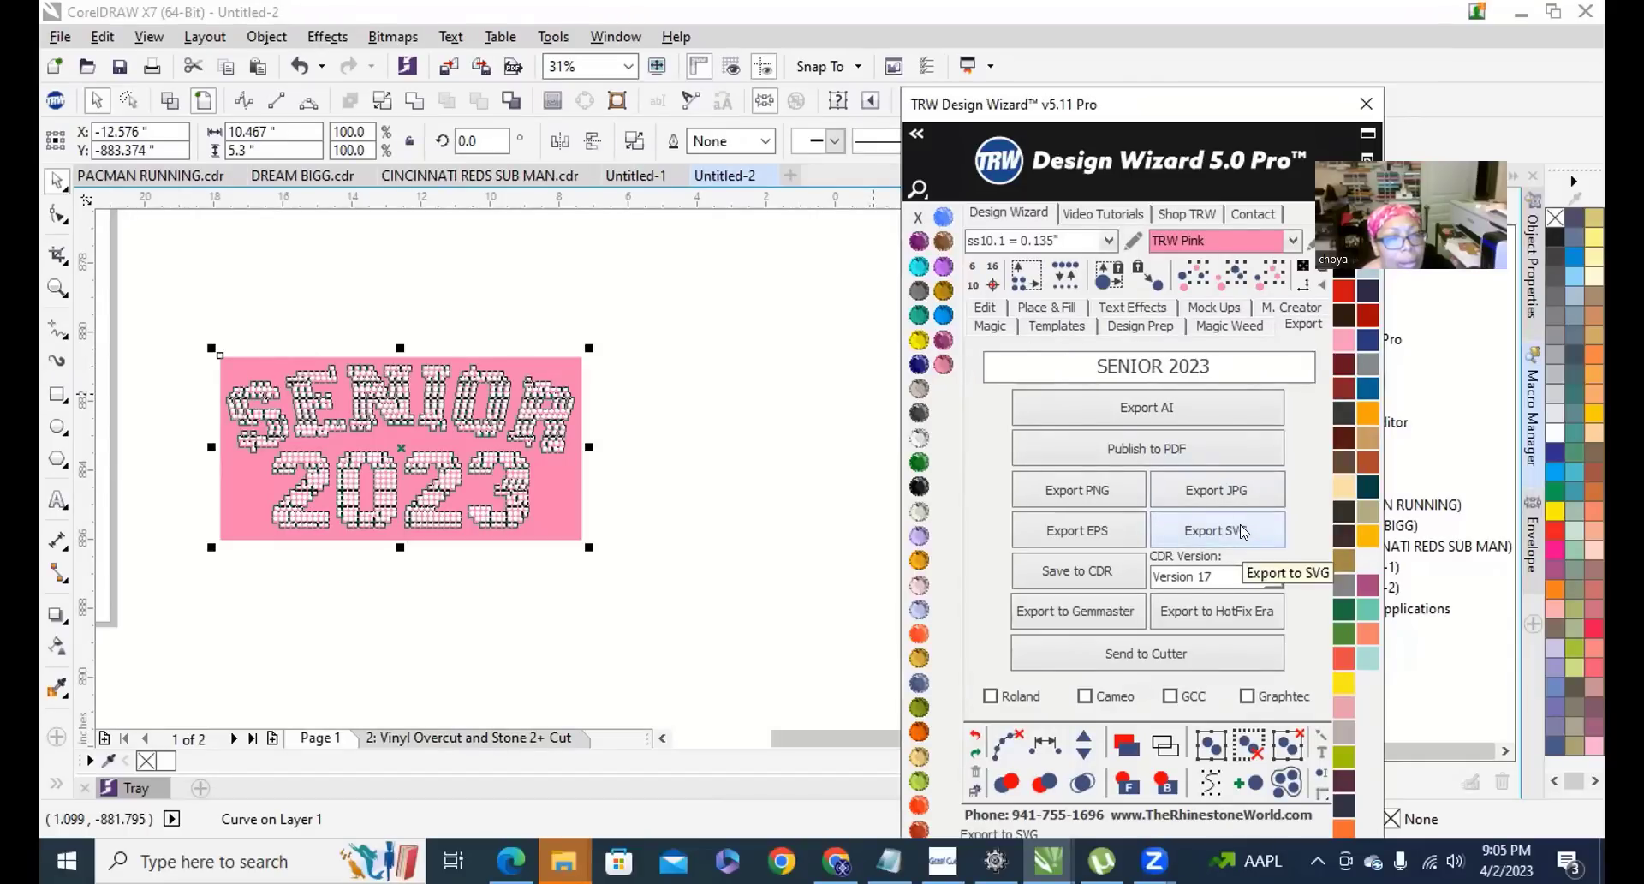
left_click(1242, 531)
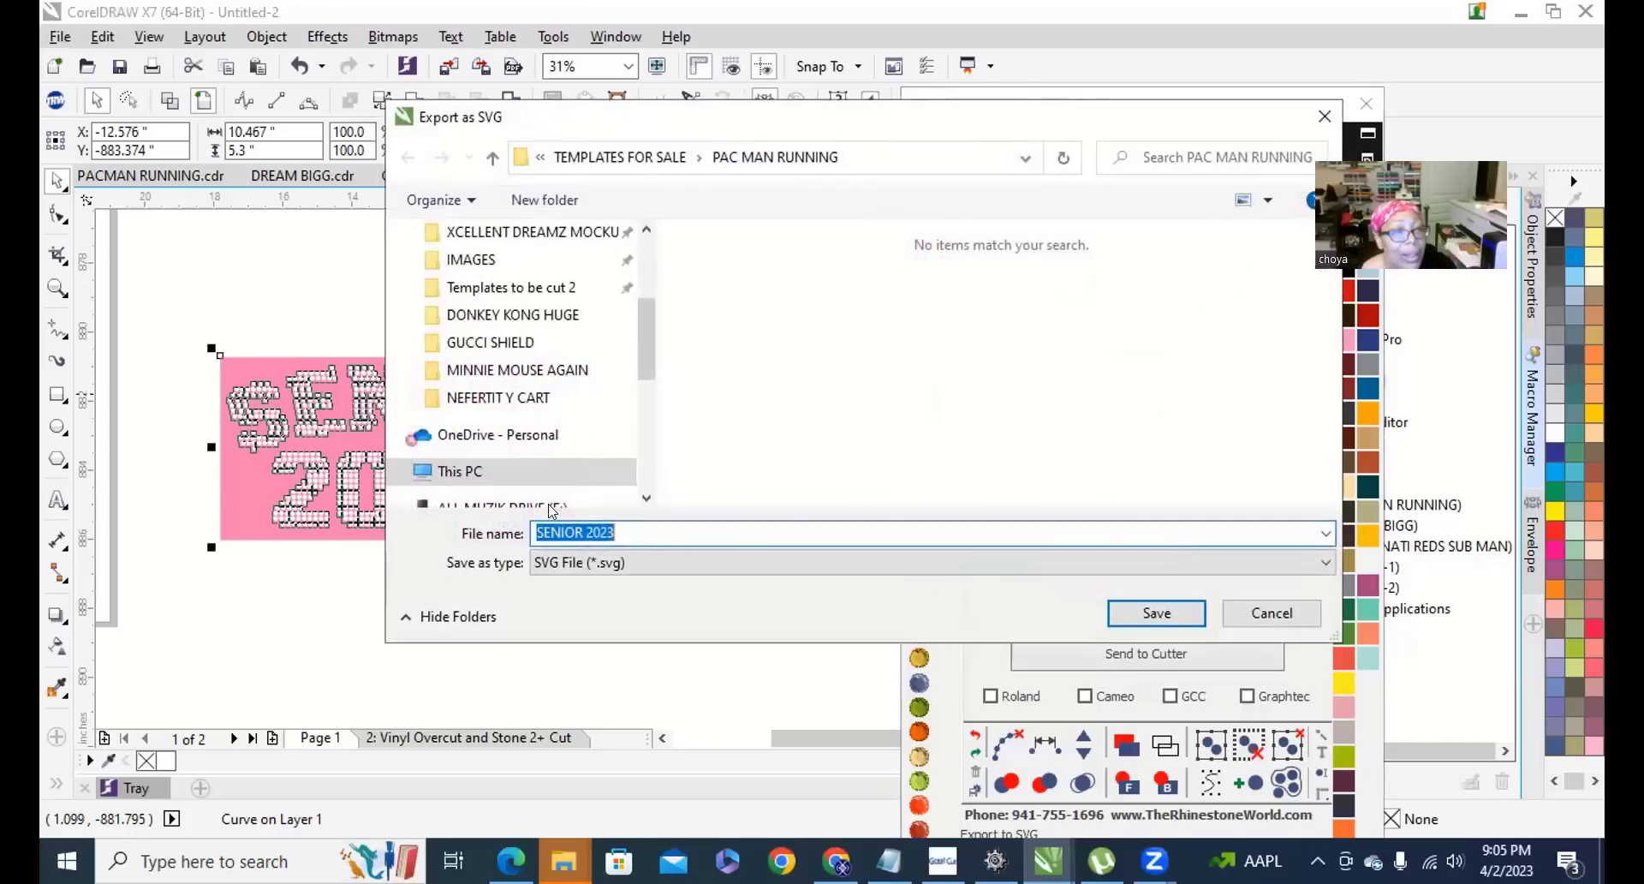
scroll(556, 282, "up", 3)
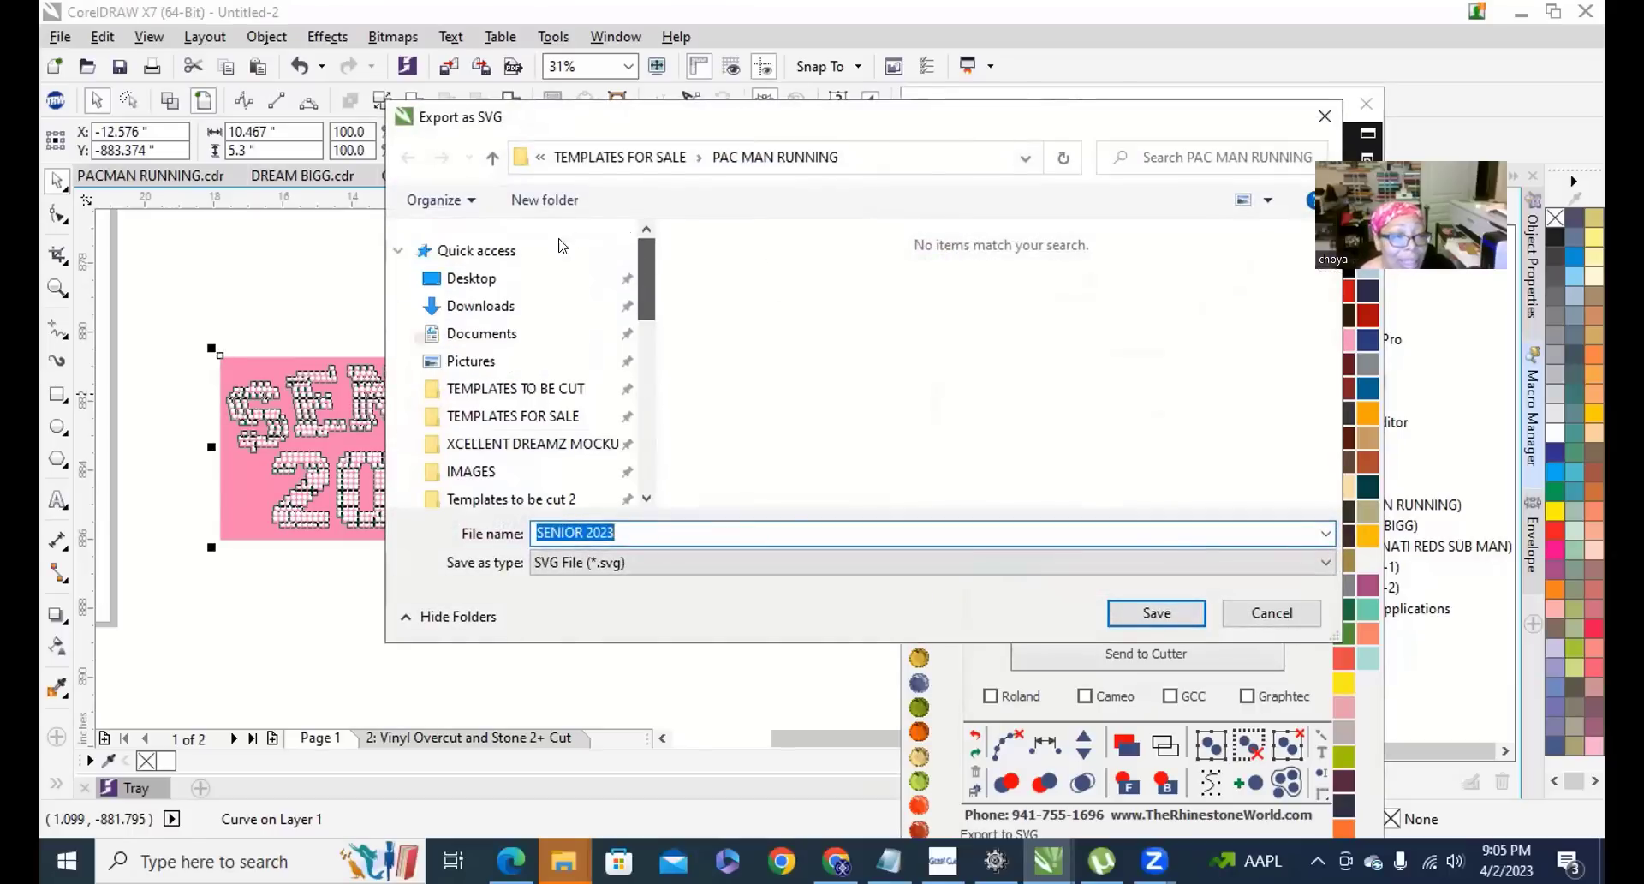
left_click(471, 279)
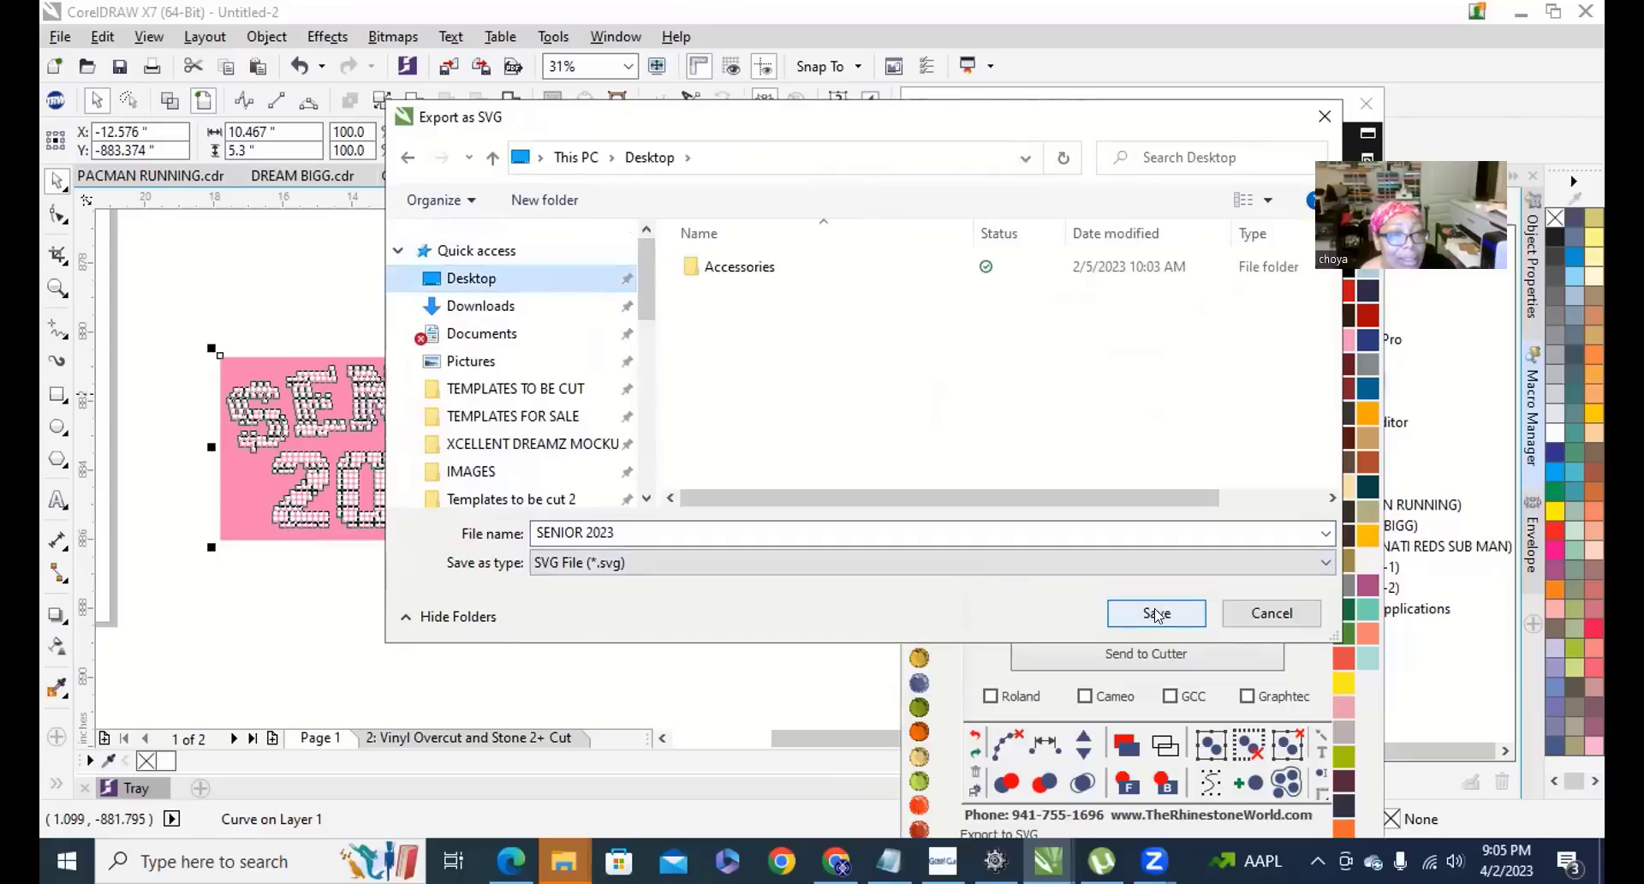
left_click(1157, 614)
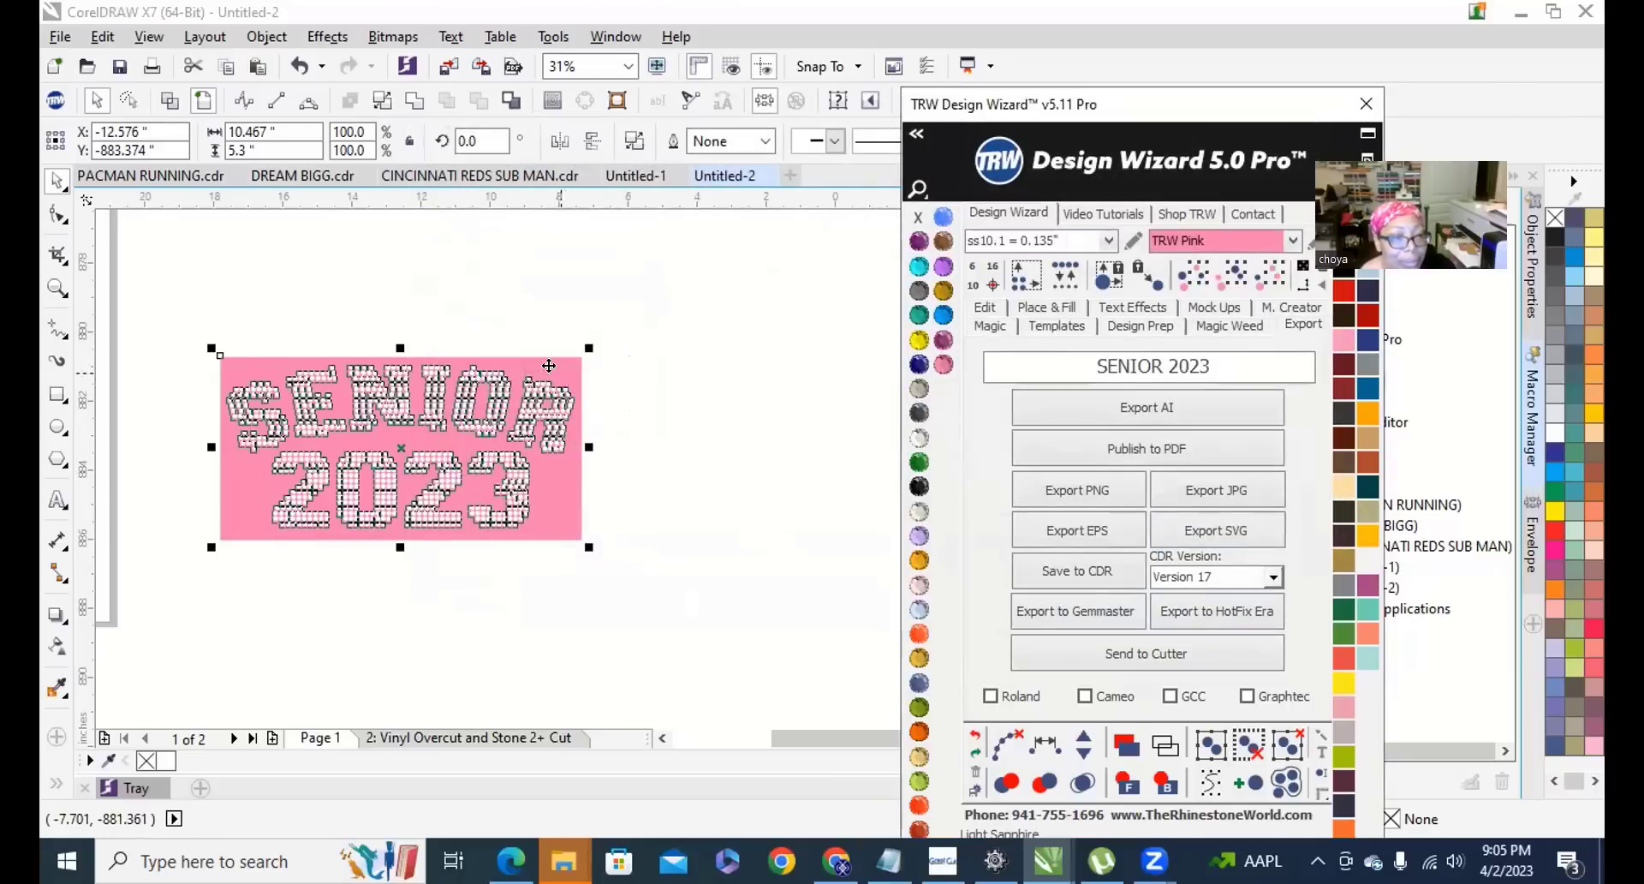
left_click(685, 514)
scroll(708, 553, "down", 3)
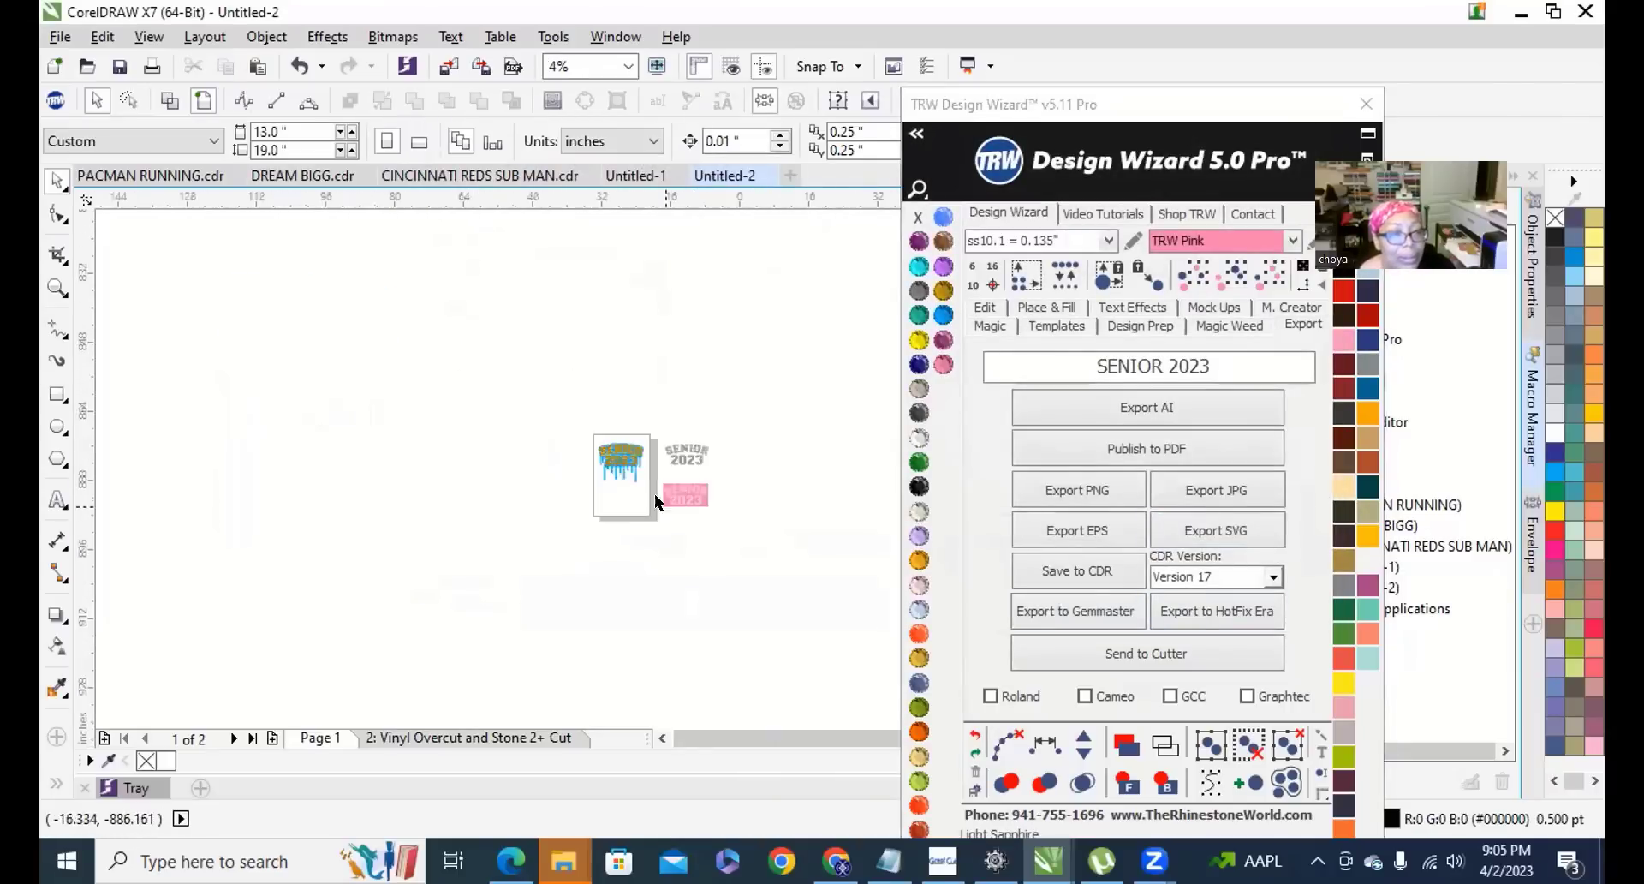
scroll(748, 458, "up", 3)
scroll(748, 458, "down", 3)
scroll(741, 480, "up", 2)
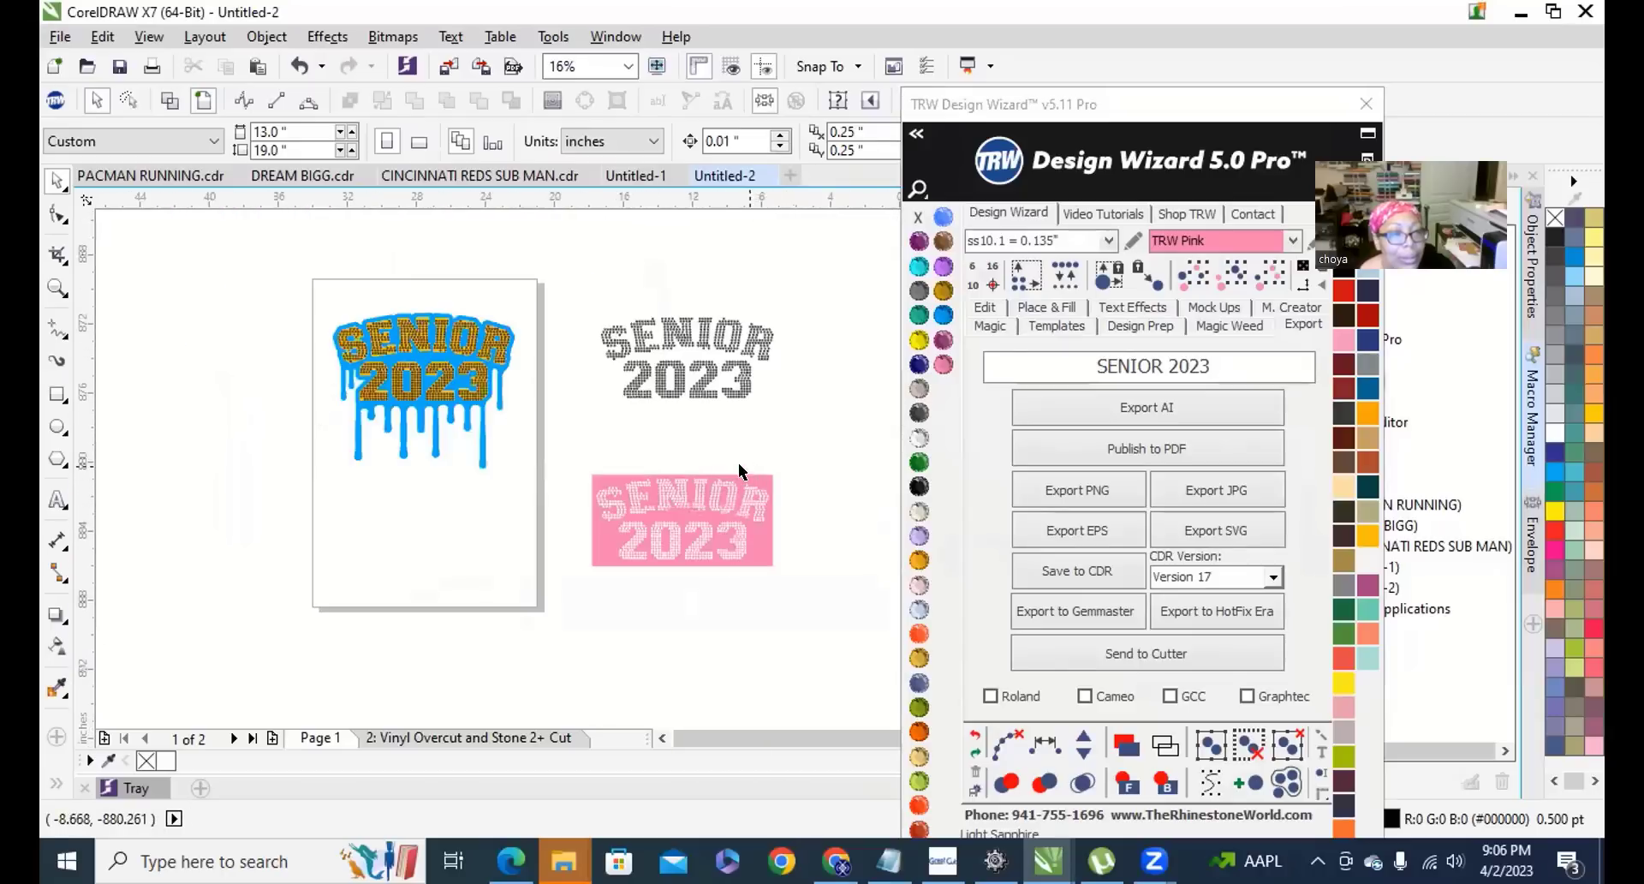
scroll(692, 531, "up", 3)
scroll(279, 440, "down", 1)
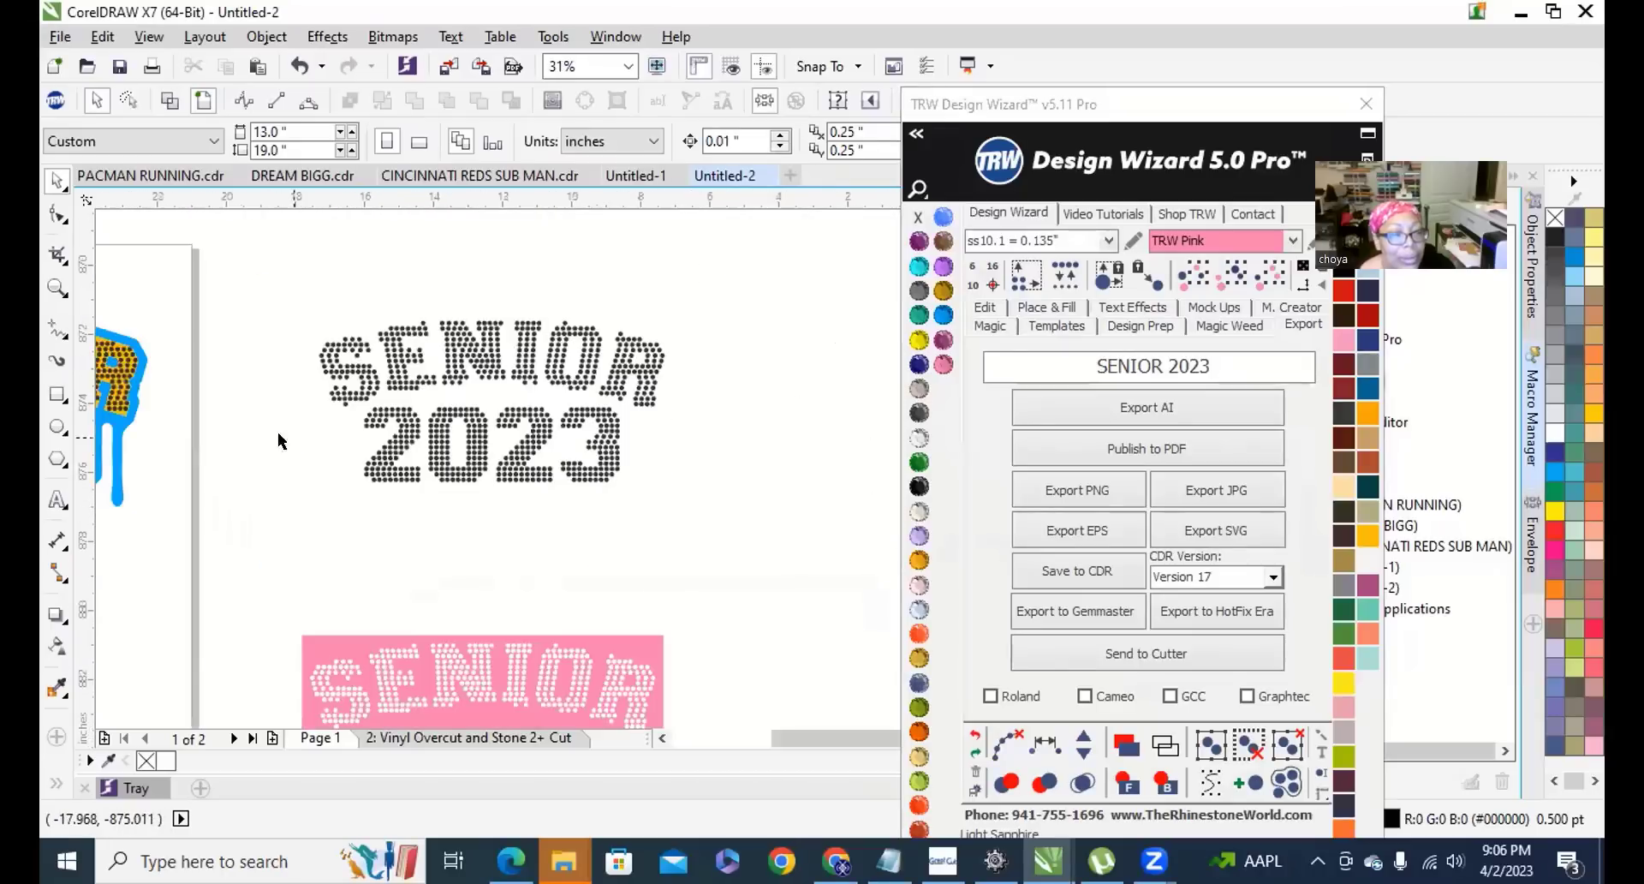
left_click(59, 498)
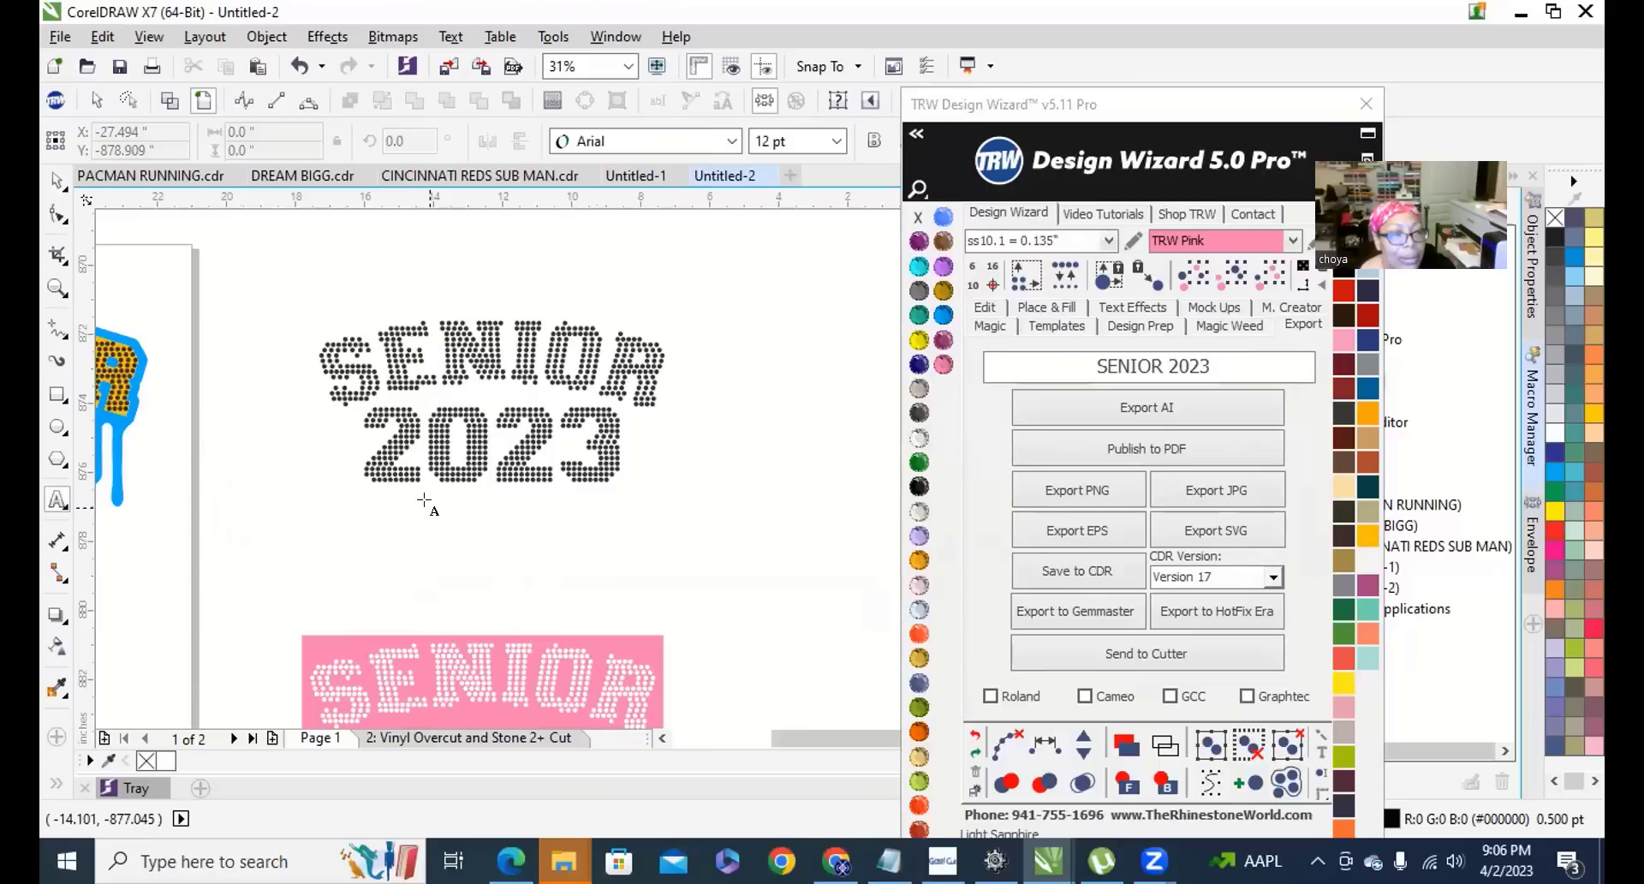
left_click(425, 498)
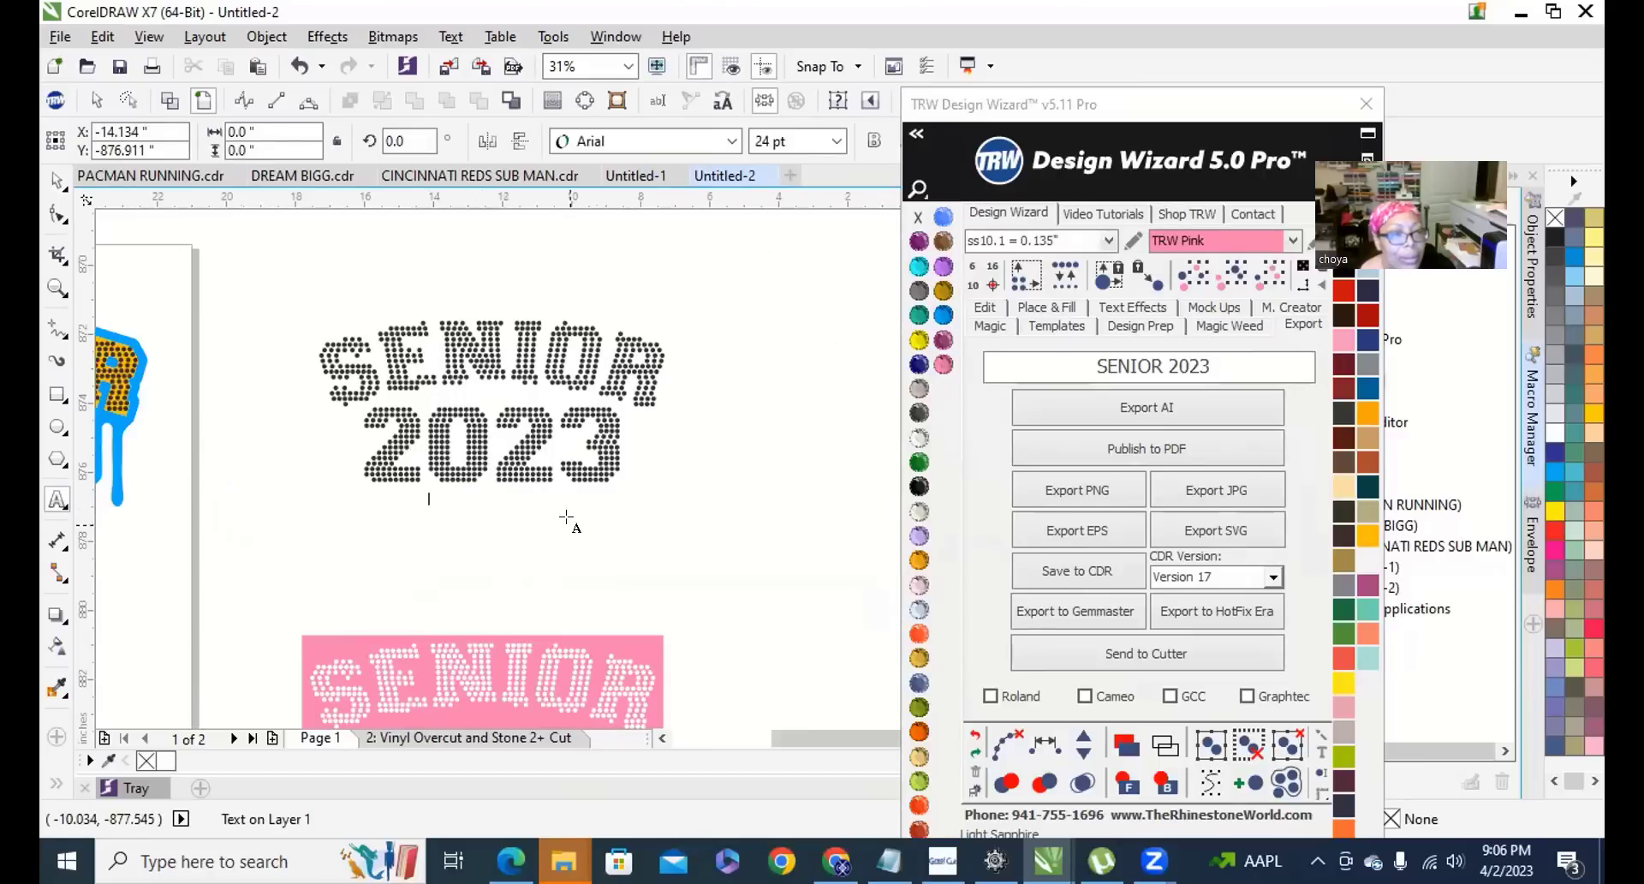
left_click(55, 184)
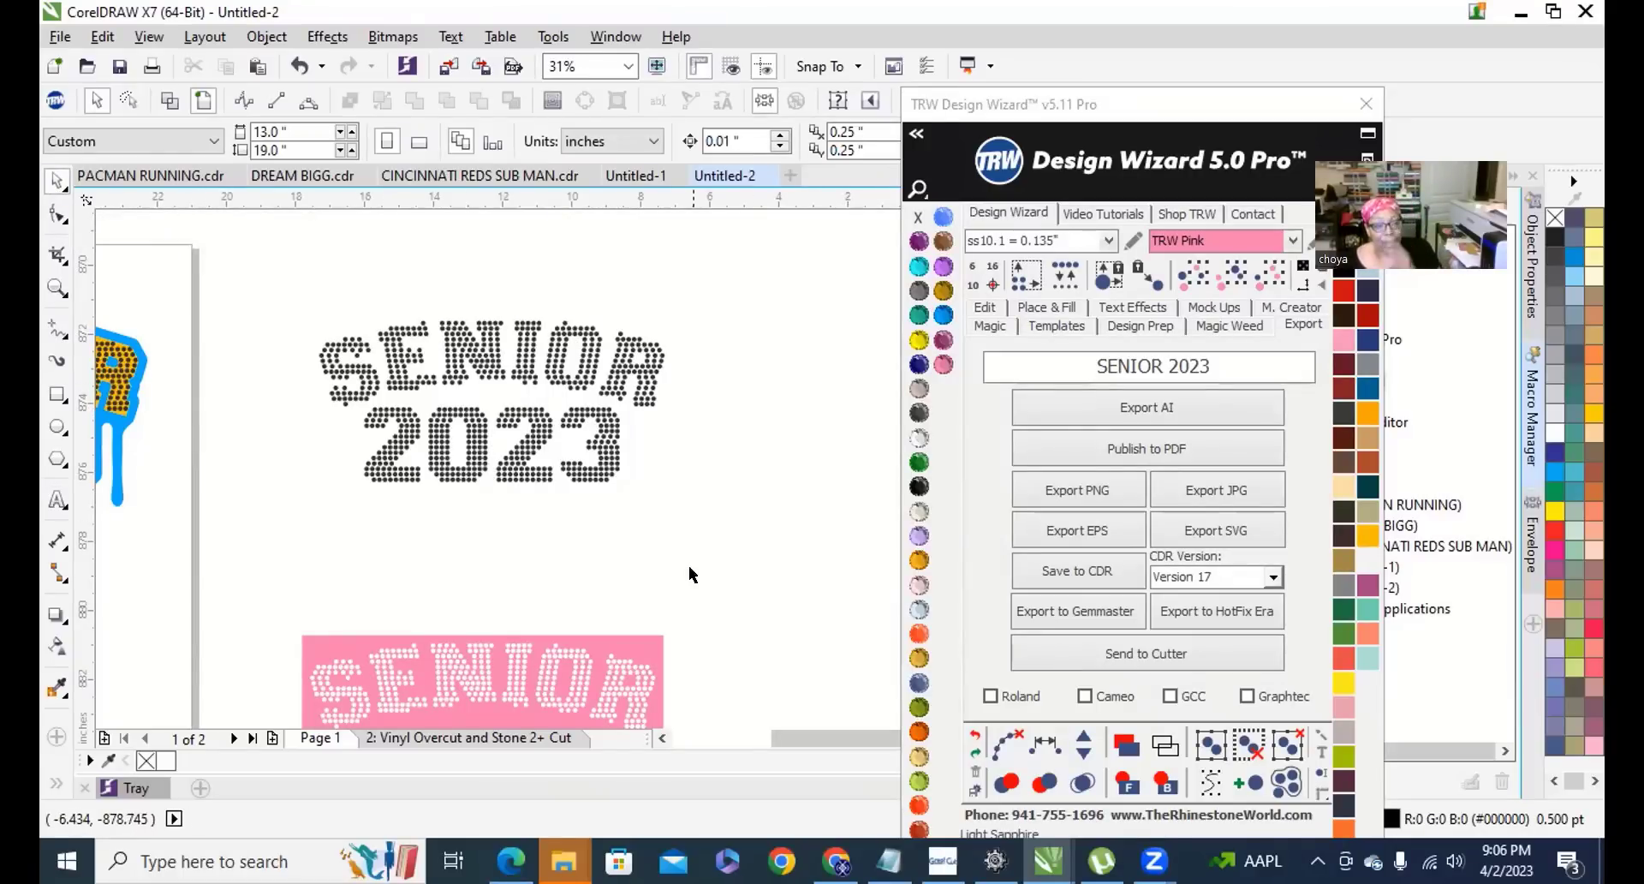
scroll(472, 407, "down", 3)
scroll(472, 407, "up", 3)
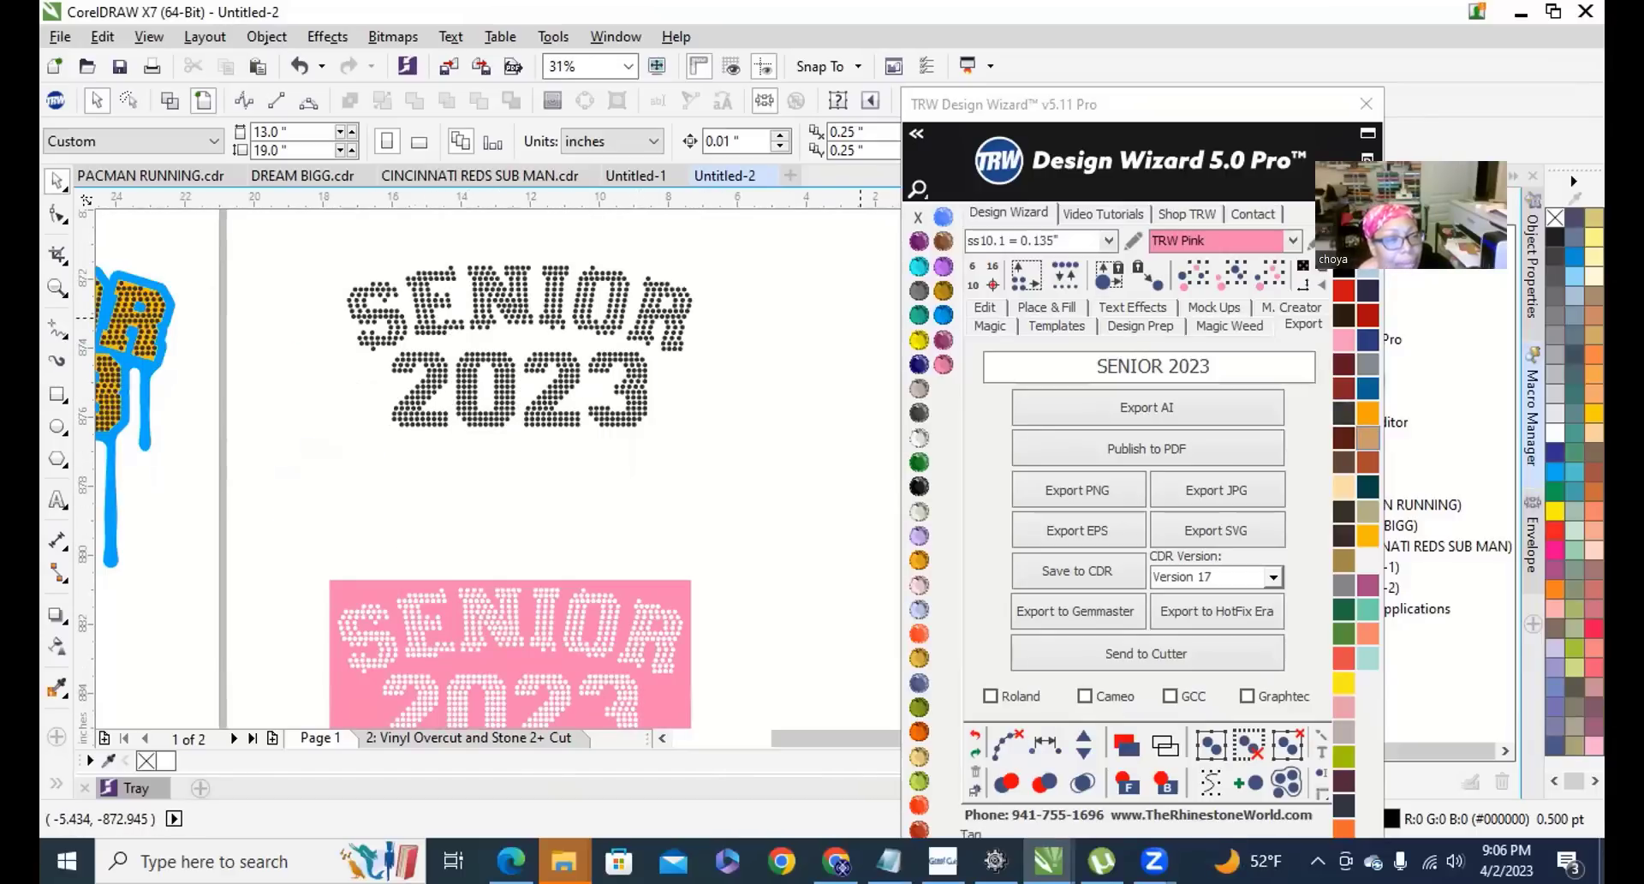
Show the Windows desktop, then bring the Chrome window back to the front.
left_click(1603, 860)
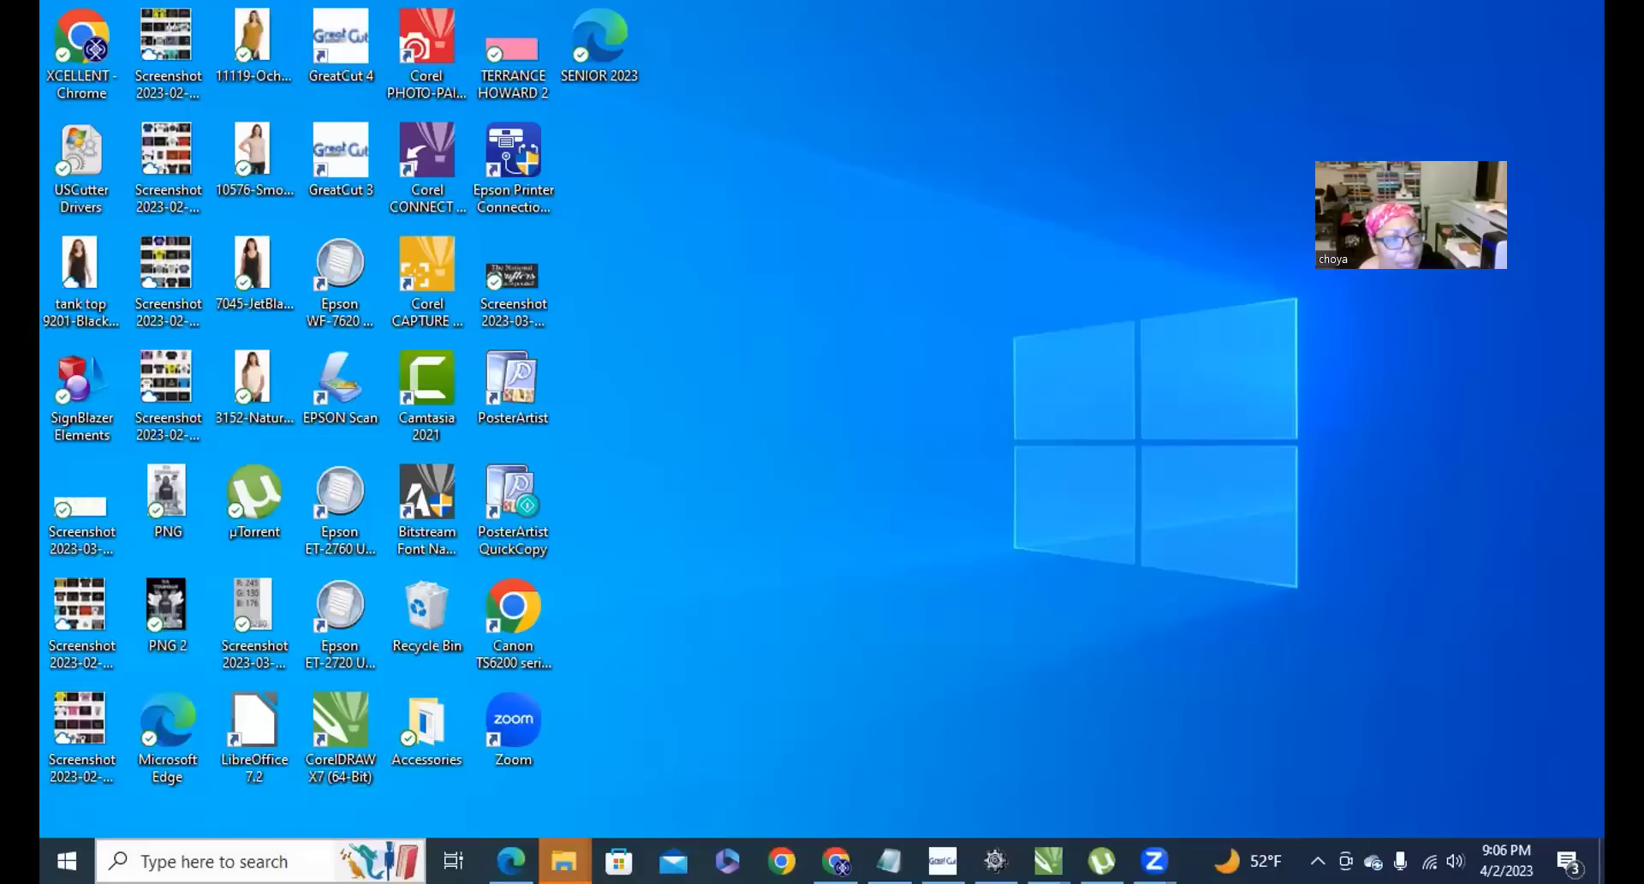
left_click(835, 861)
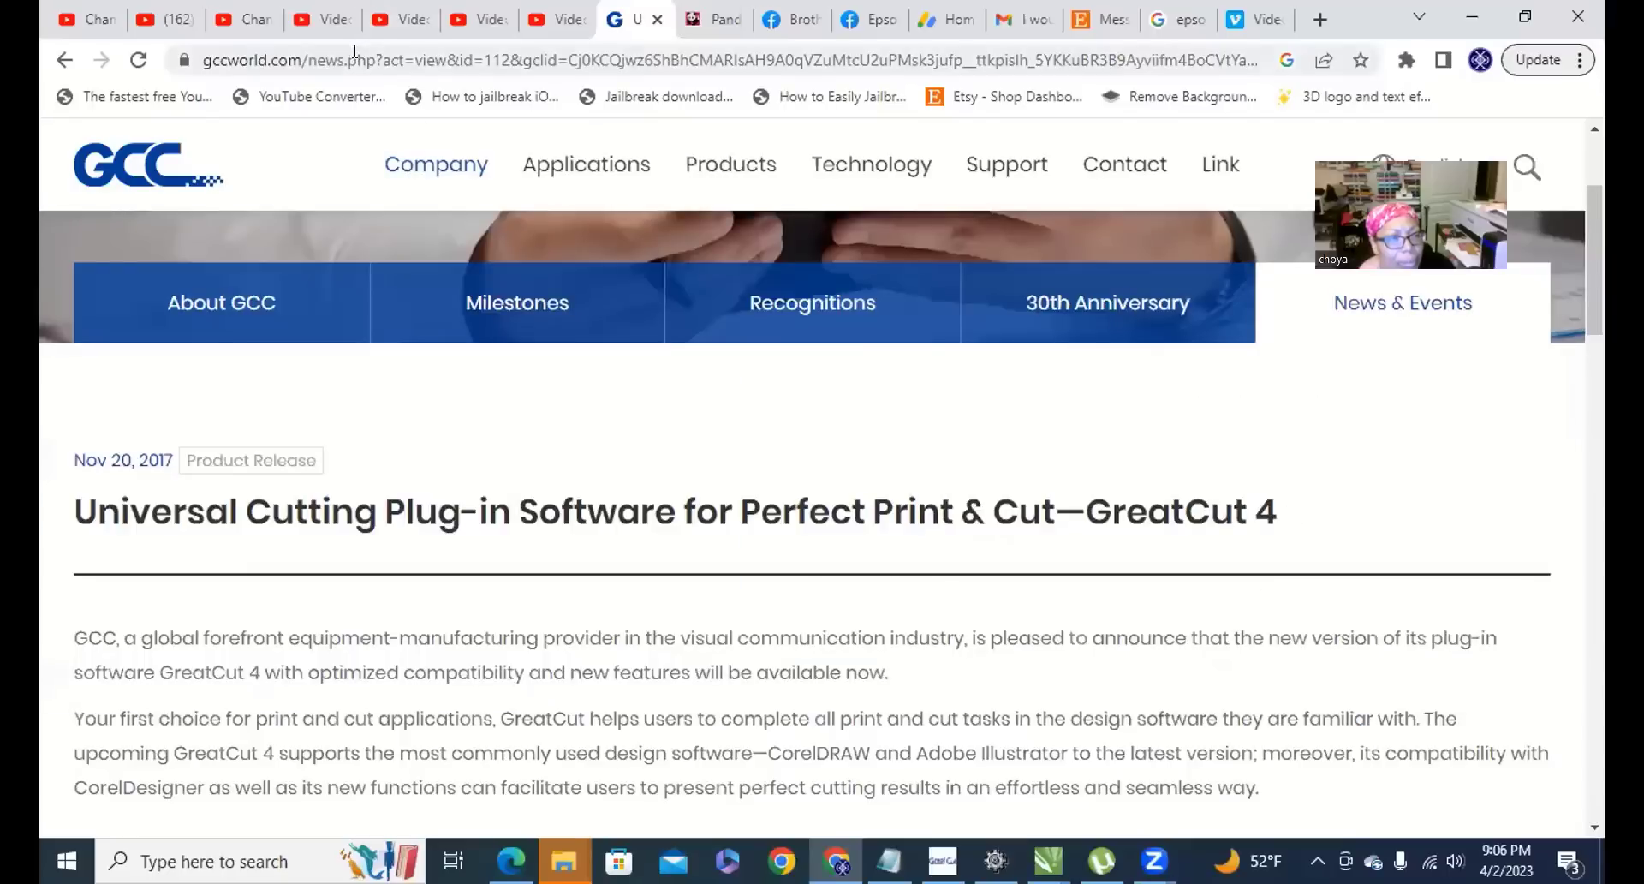
Go to google.com and search for 'cricut design space download'.
left_click(373, 53)
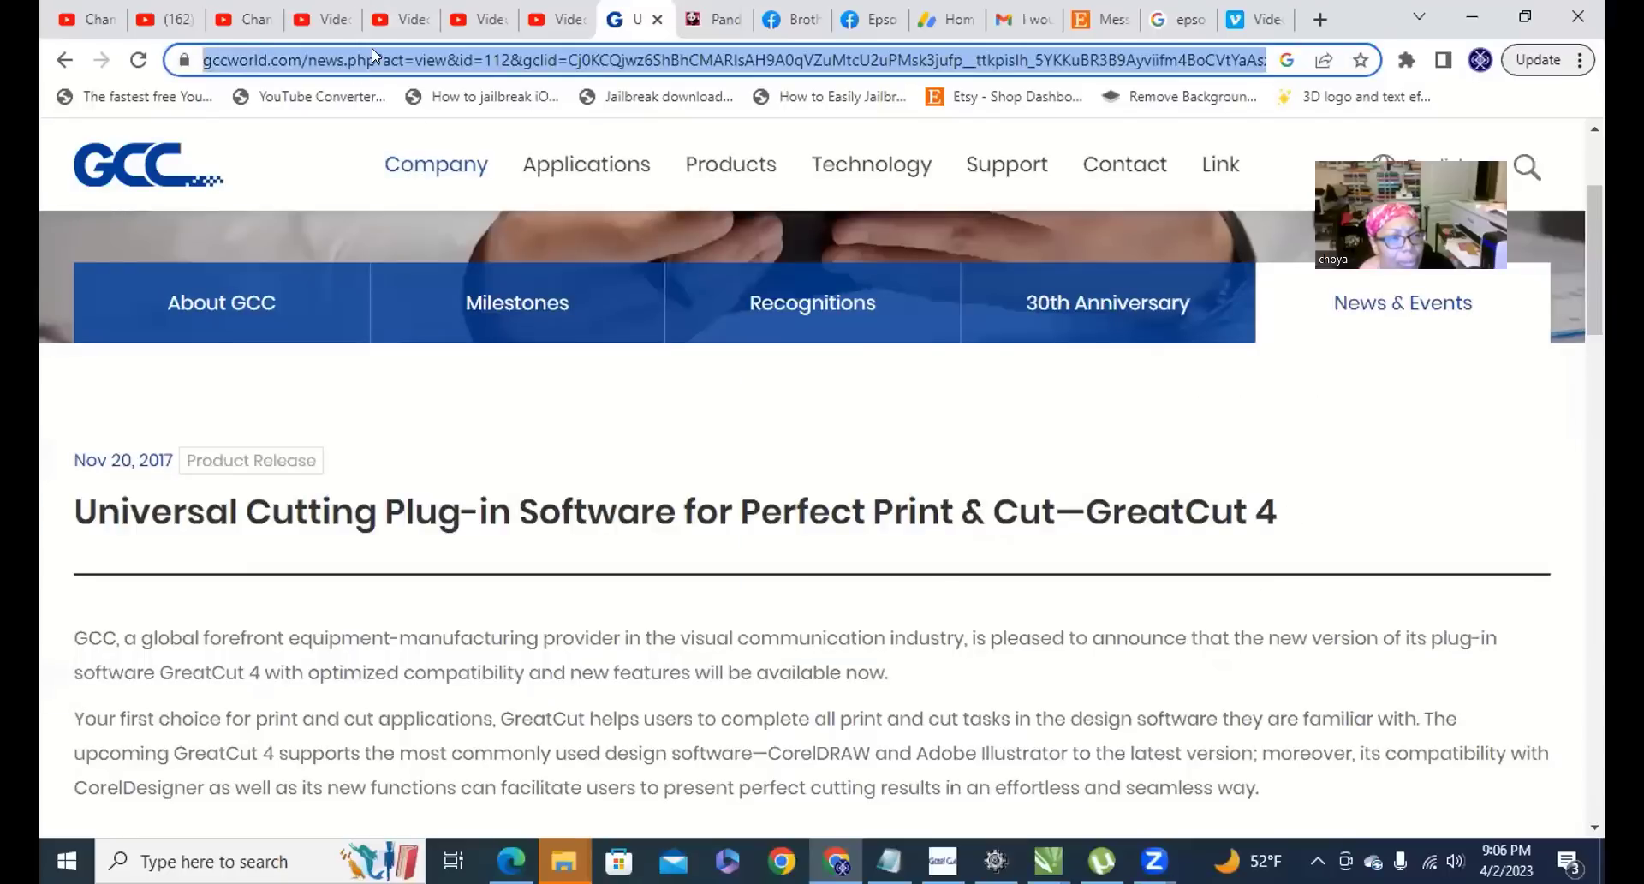
type("GOOgle.com")
key("Return")
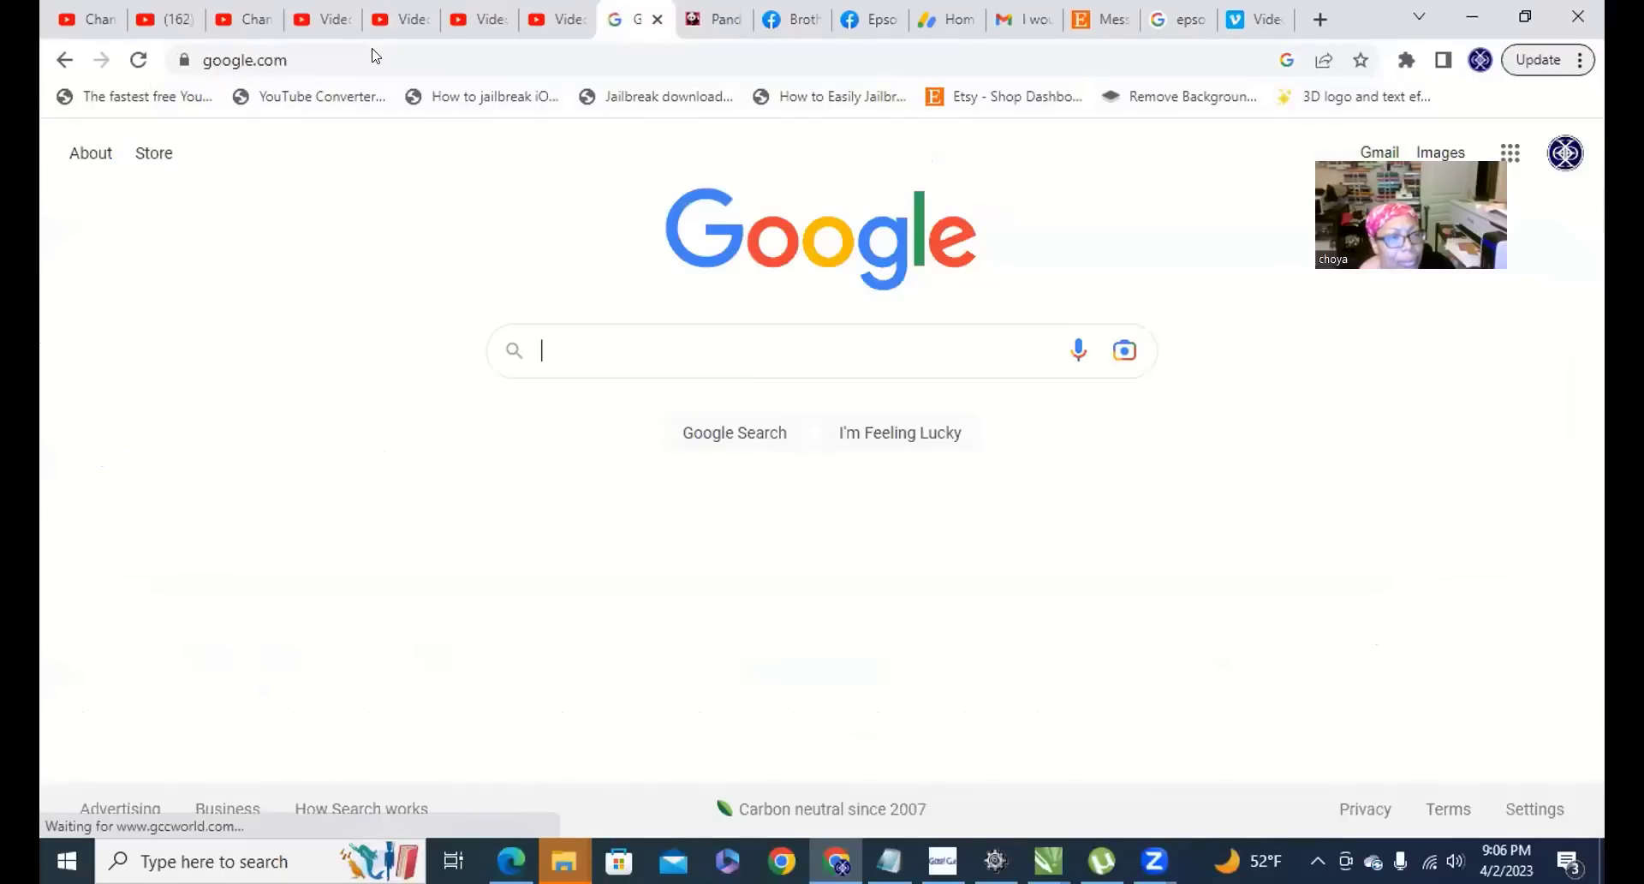
type("CRICUT")
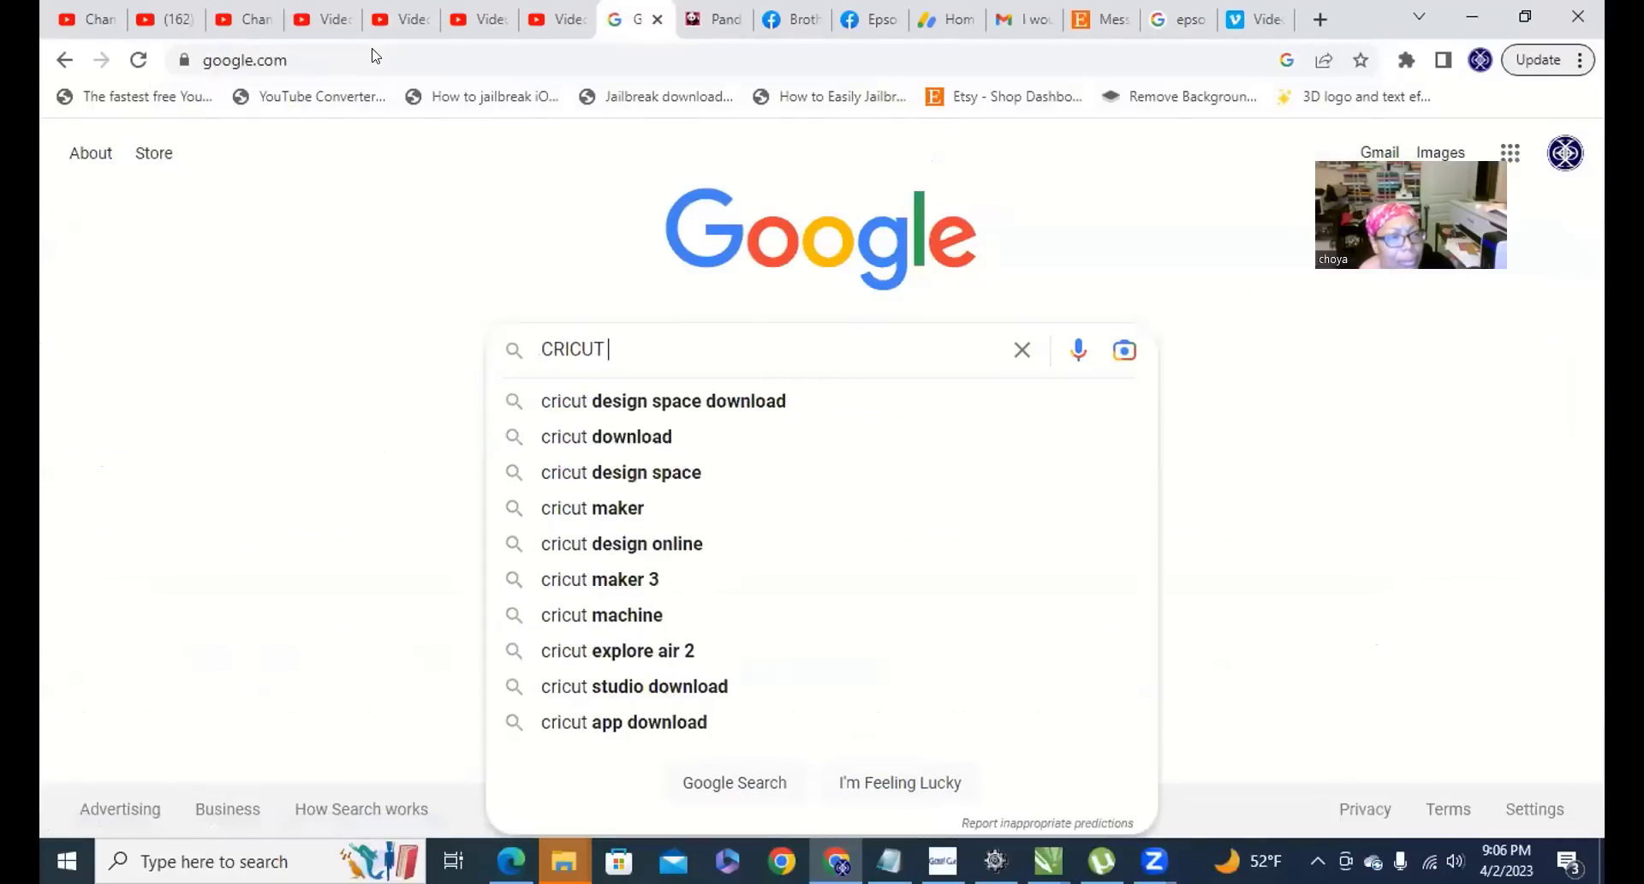
left_click(760, 400)
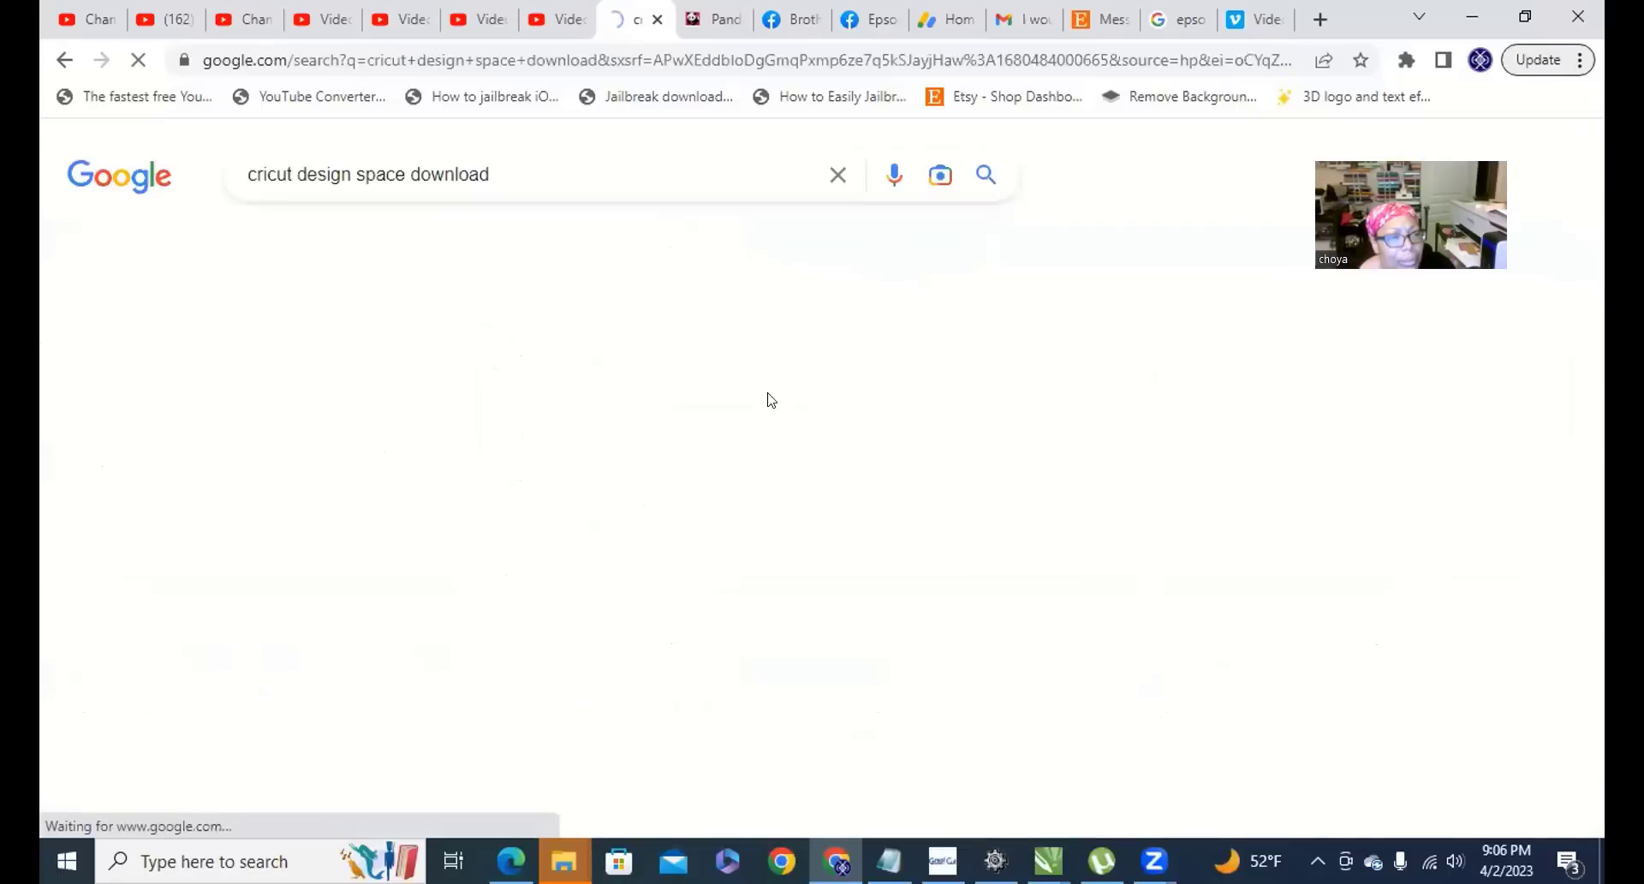
Check the sponsored Creative Fabrica and Design Space download ads, returning to results.
left_click(525, 440)
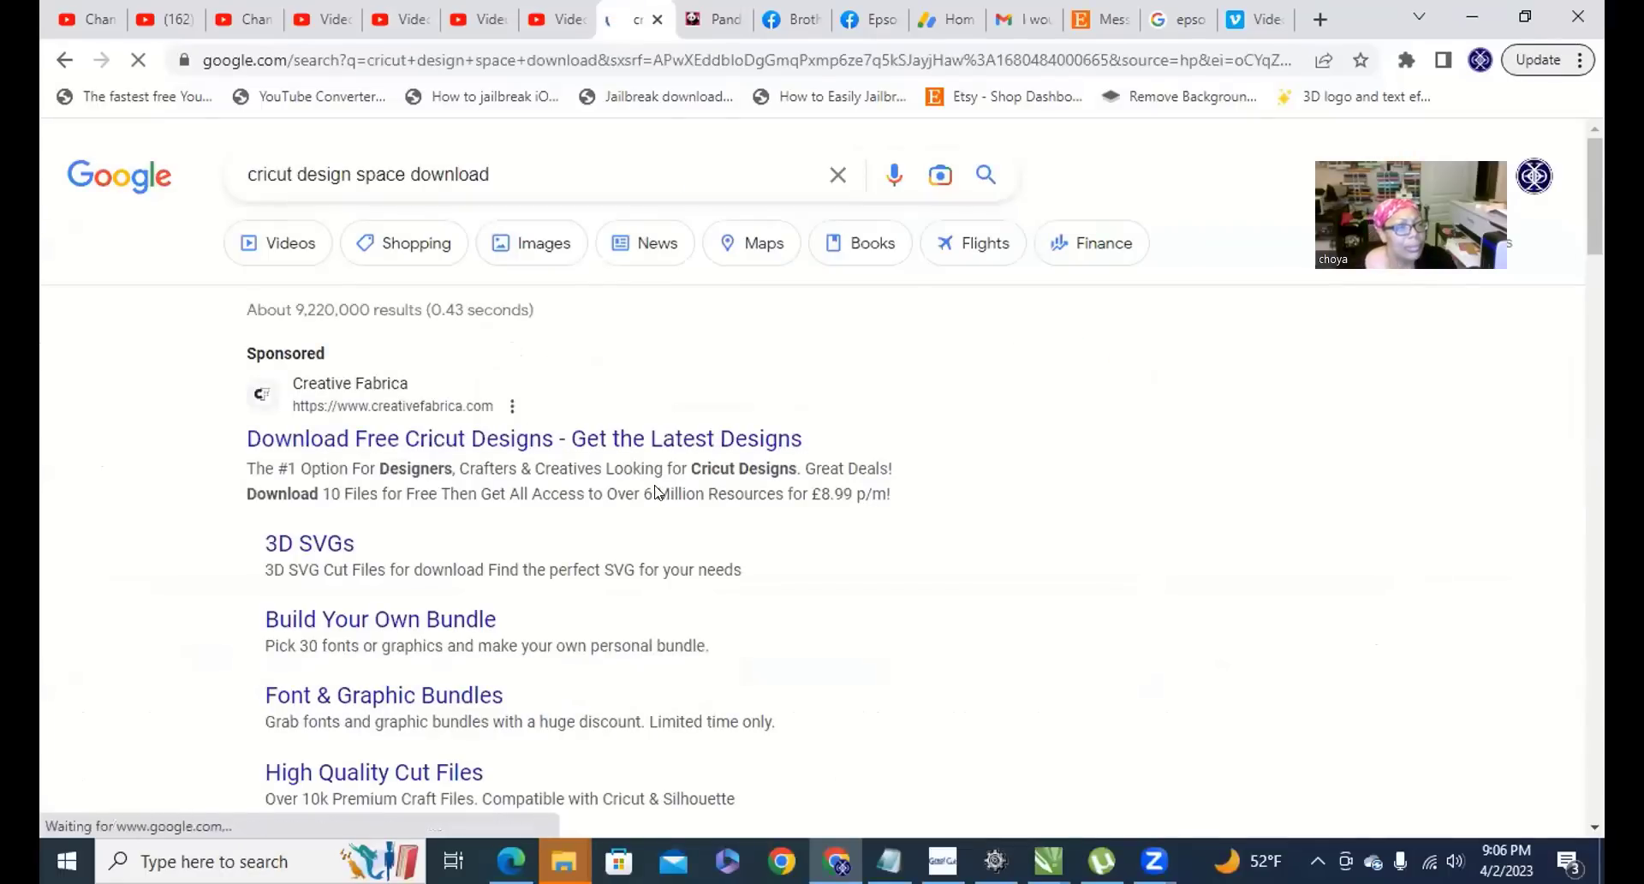
left_click(64, 62)
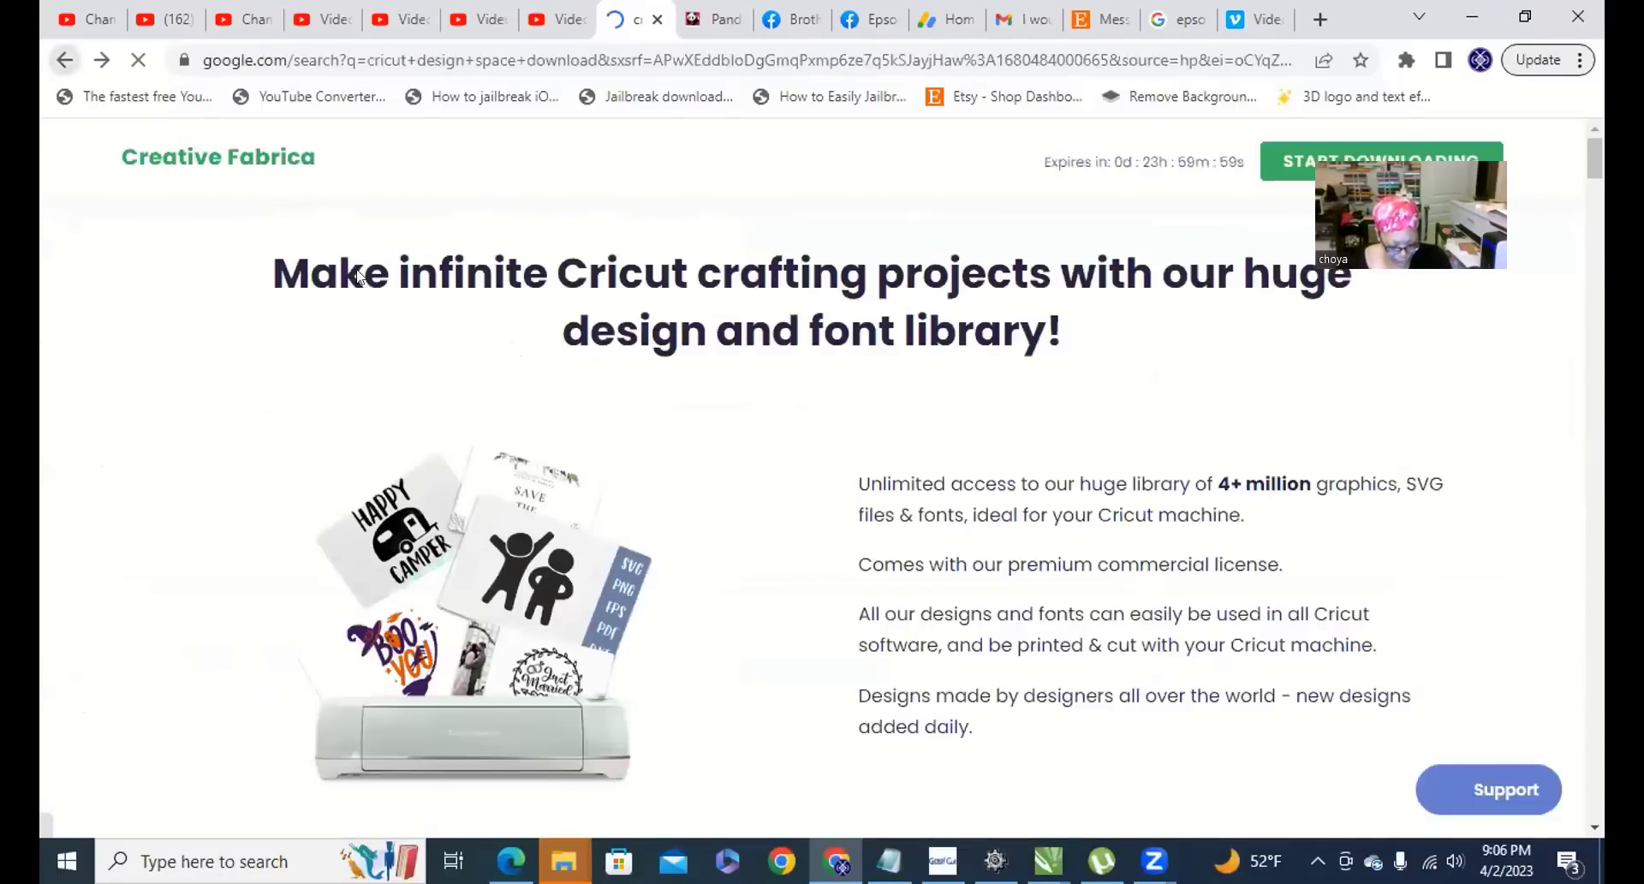
scroll(580, 430, "down", 3)
scroll(581, 431, "down", 3)
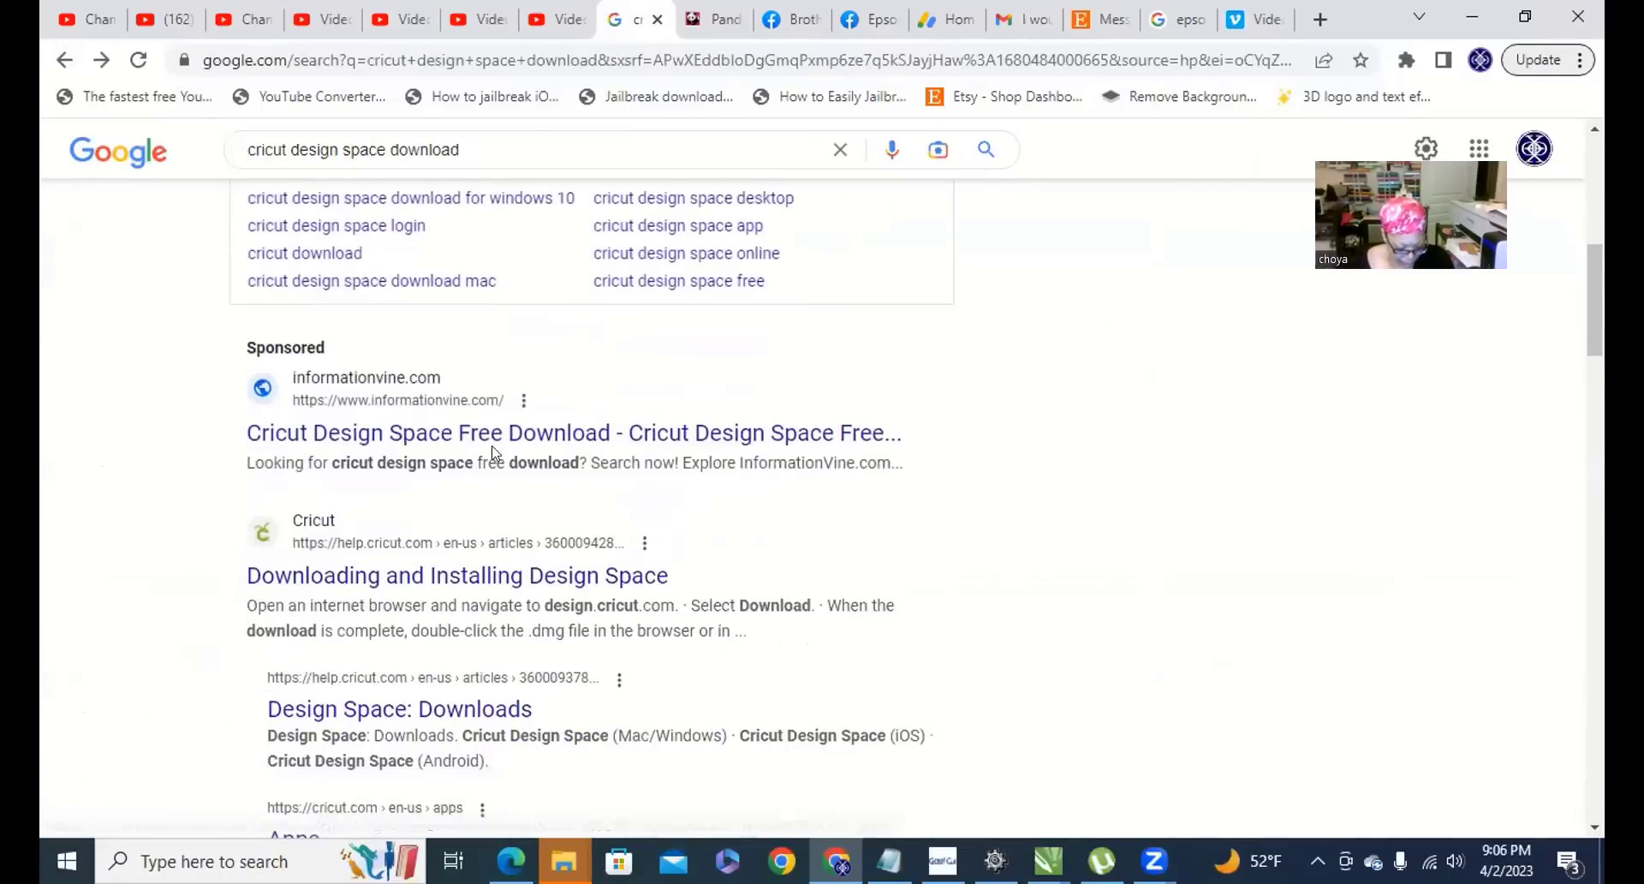
left_click(434, 433)
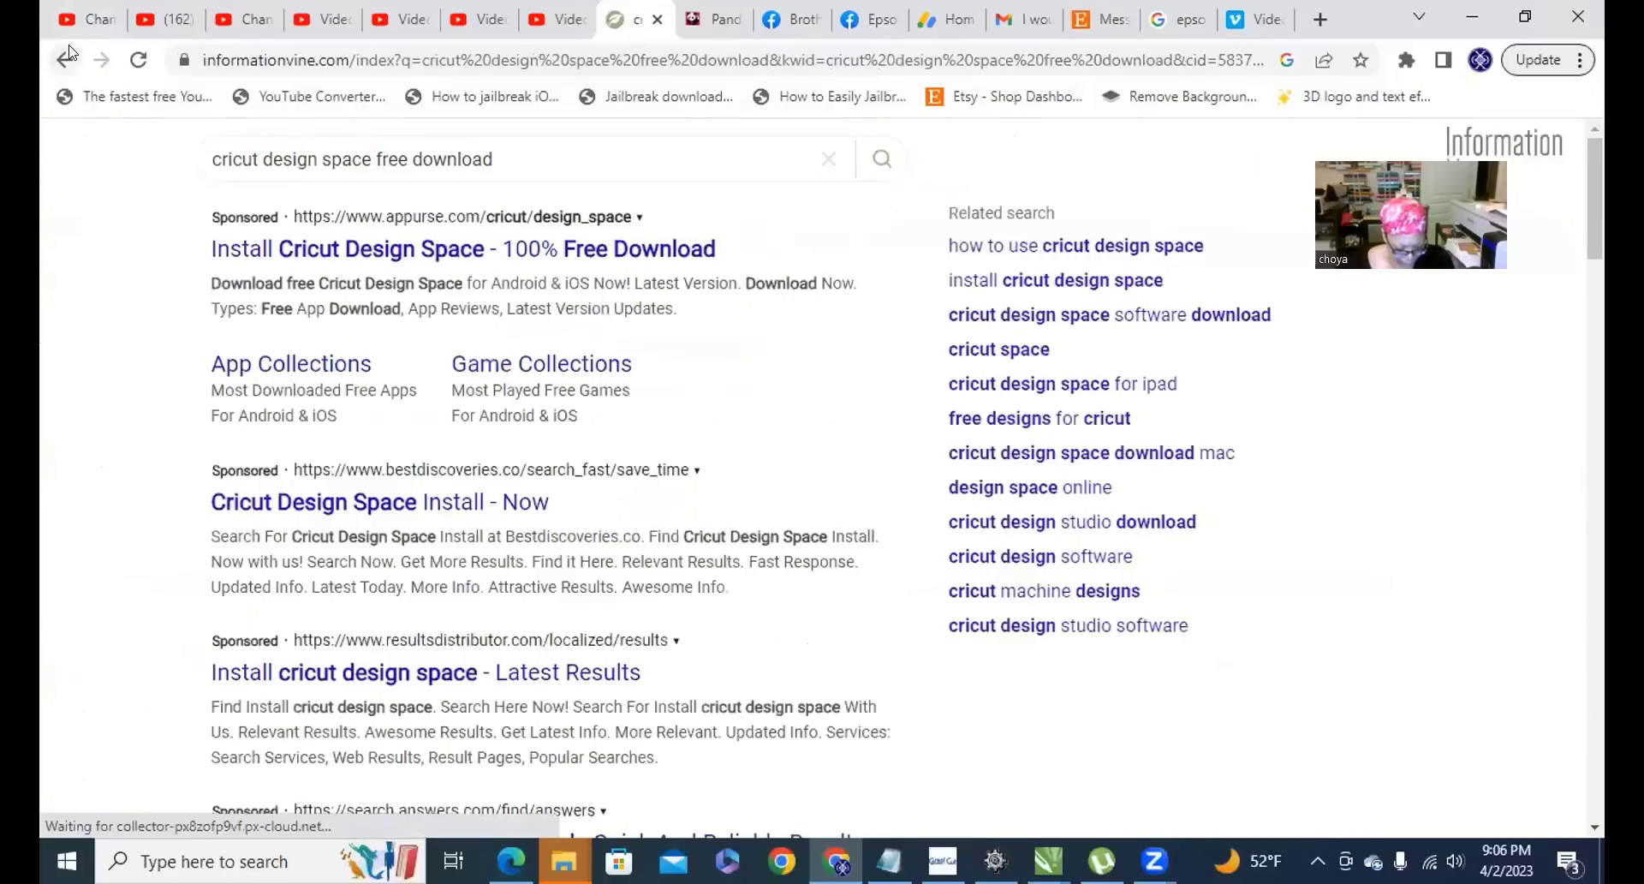
left_click(63, 59)
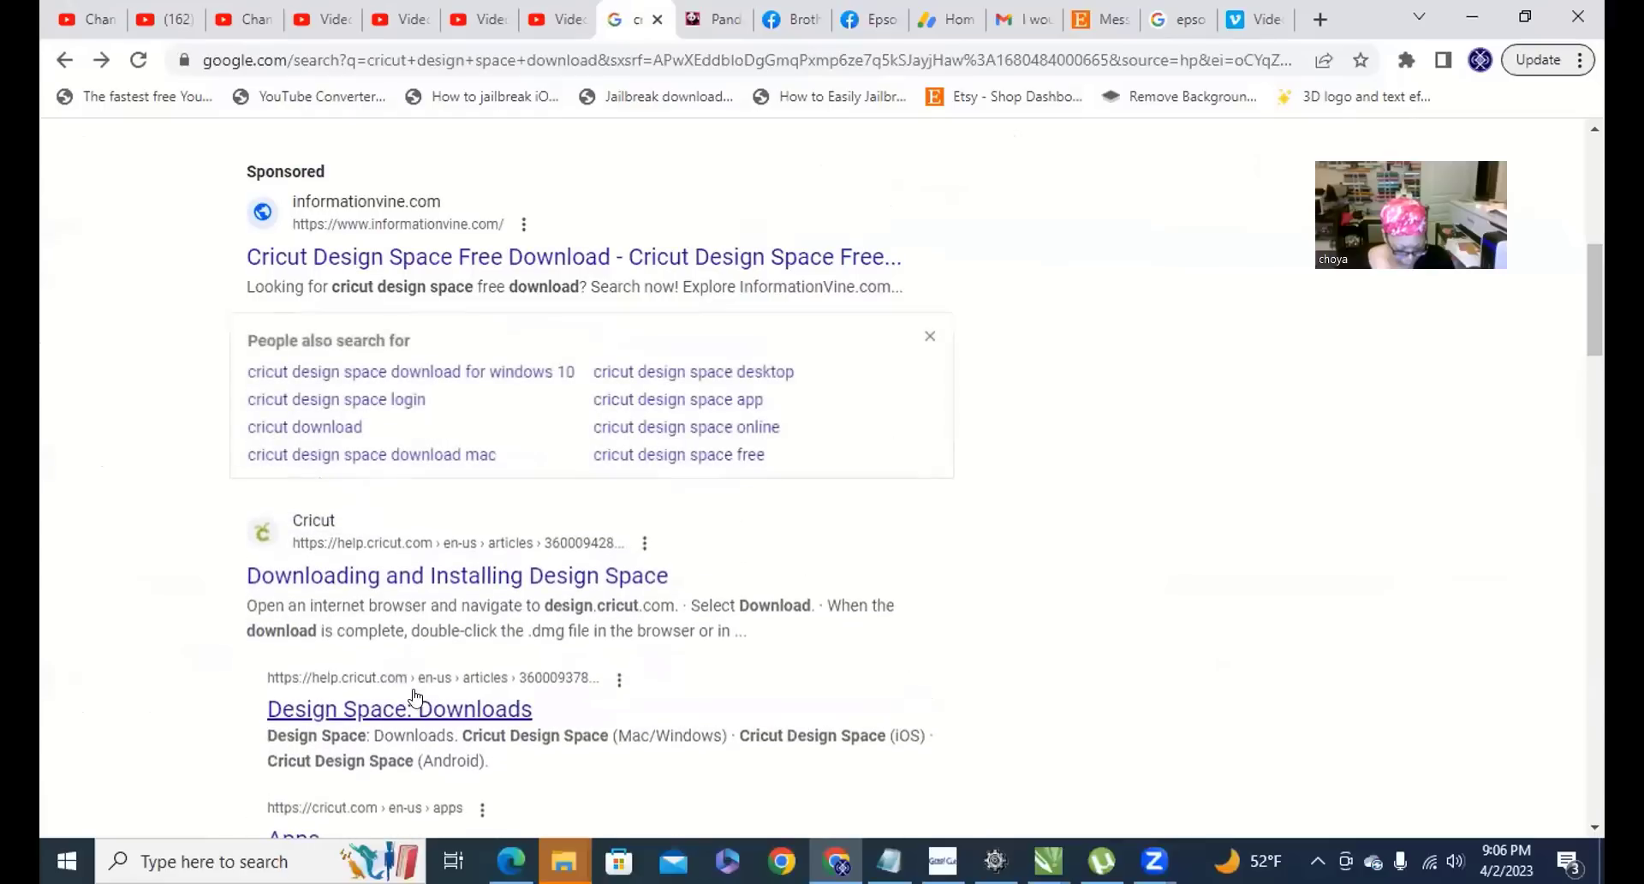
Open the 'Design Space: Downloads' help article and its Mac/Windows download page.
scroll(420, 605, "down", 1)
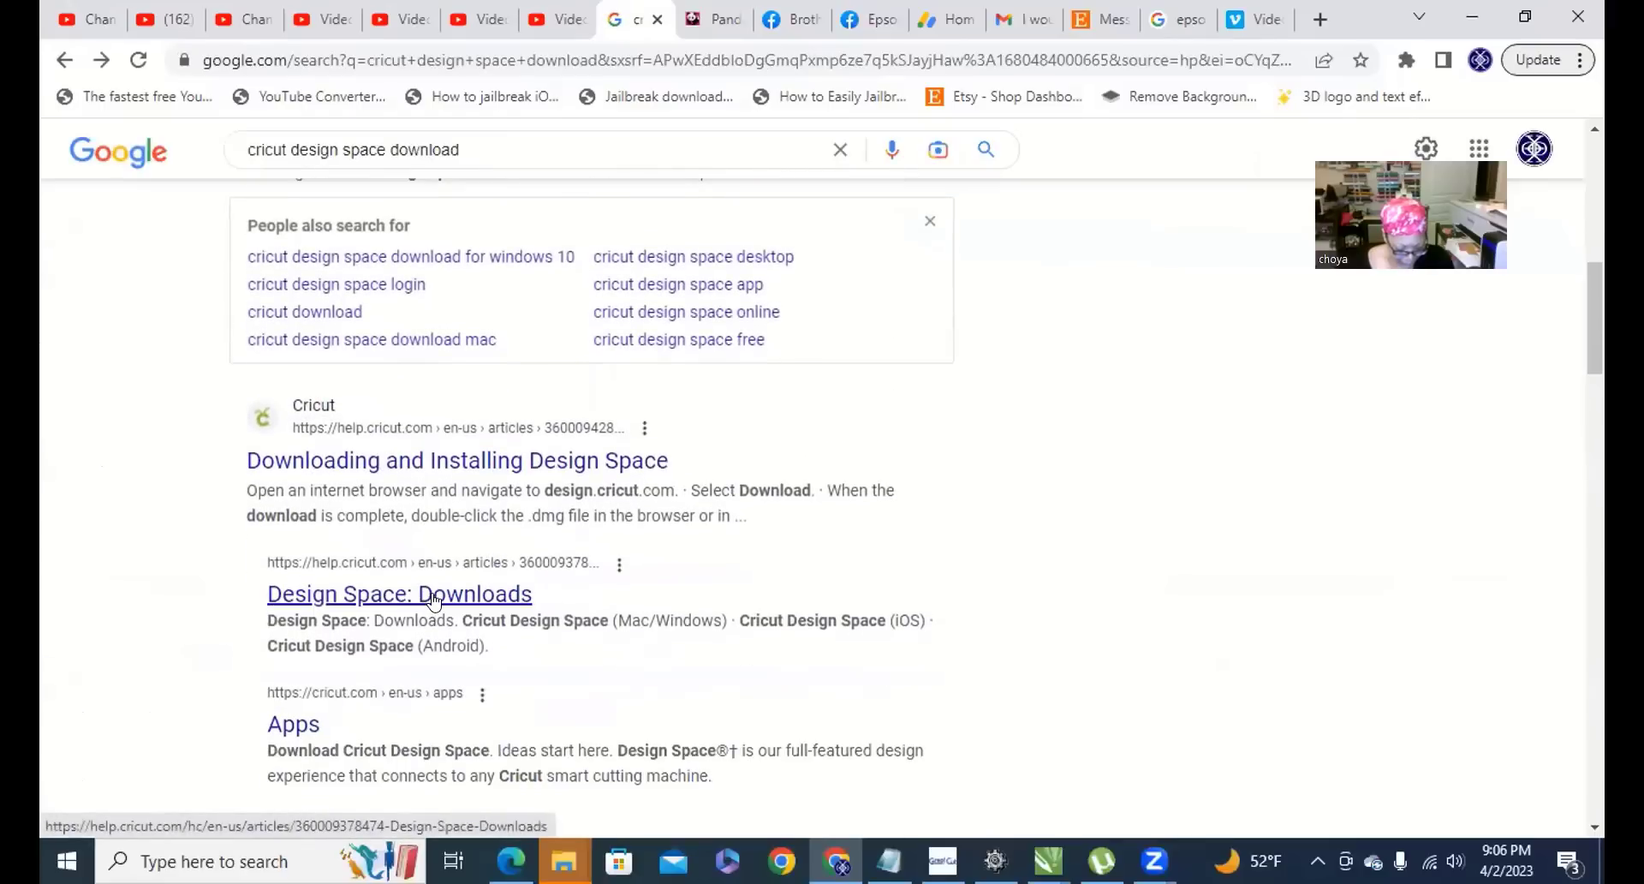
left_click(434, 597)
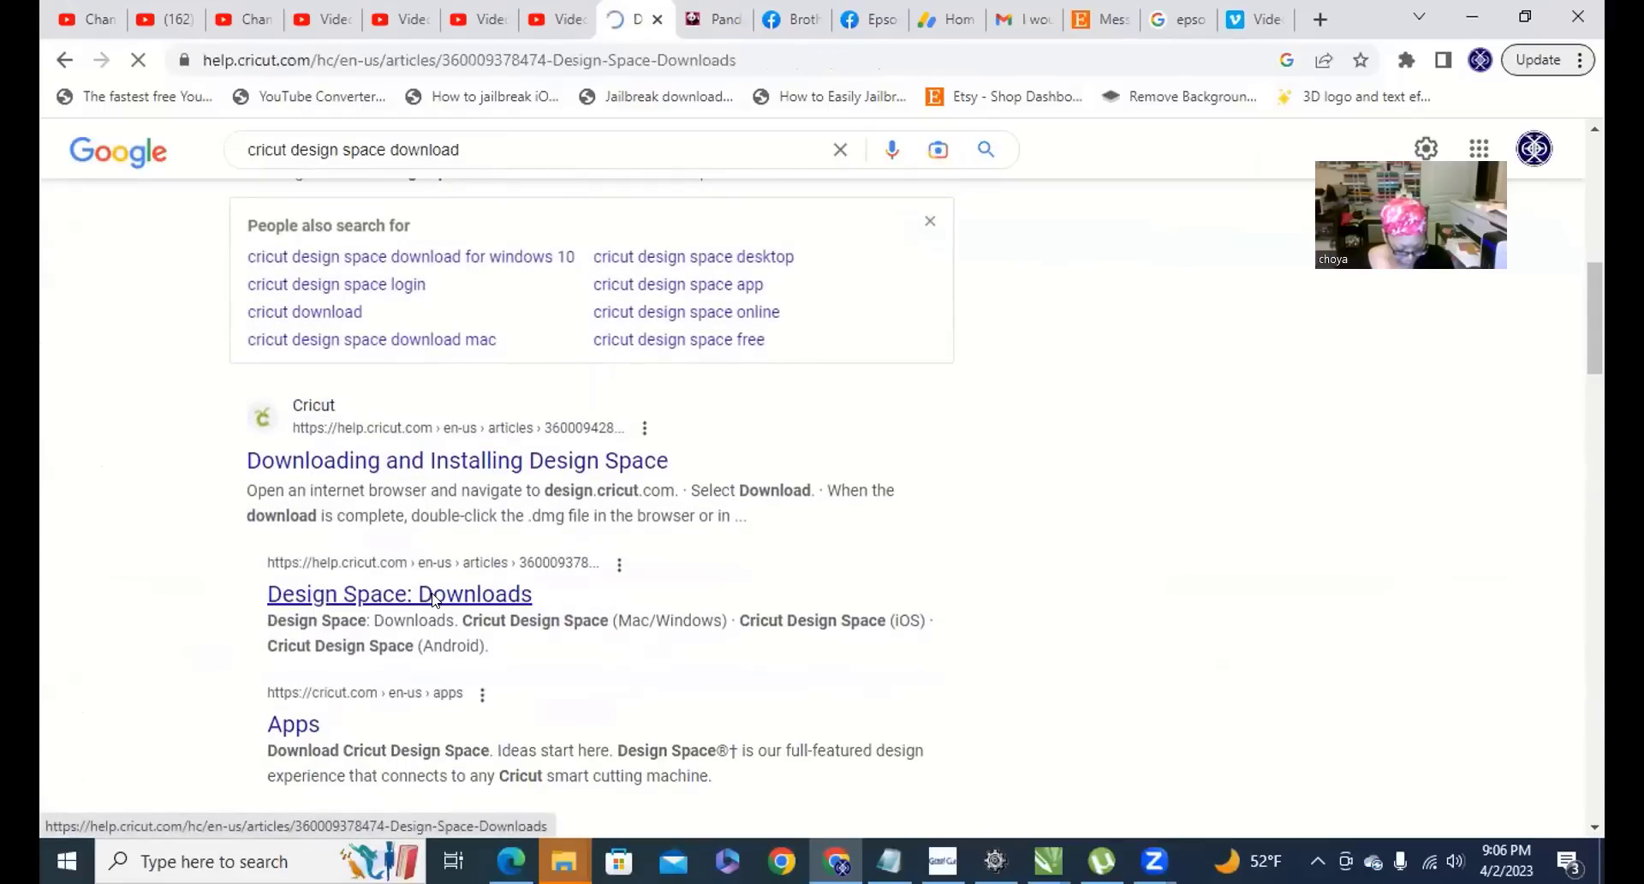
scroll(712, 399, "down", 5)
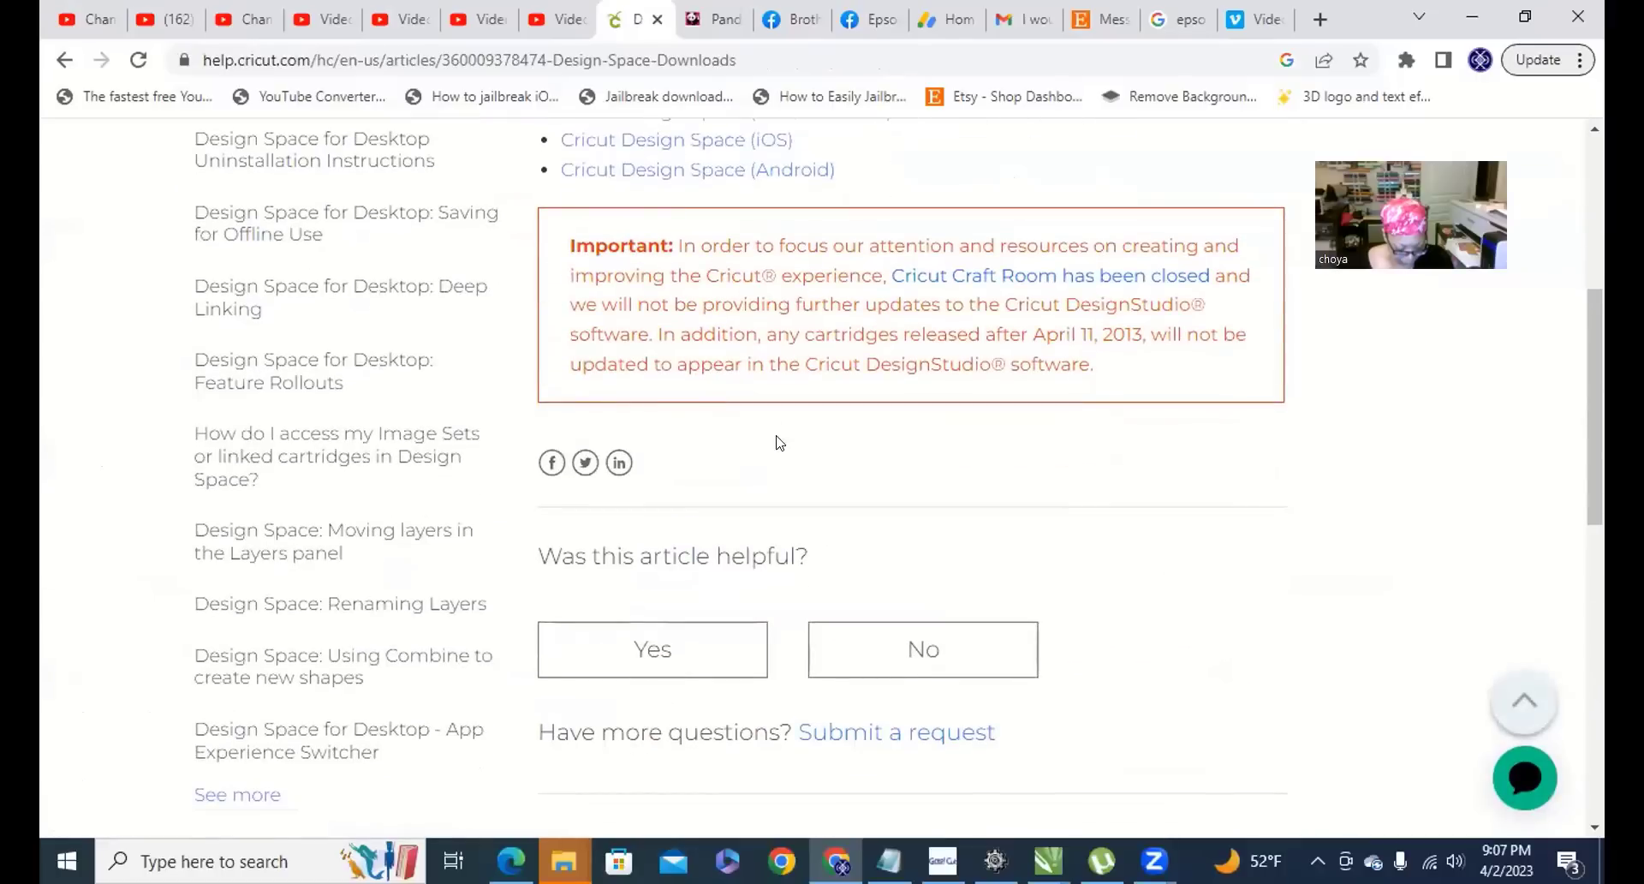
scroll(771, 451, "up", 4)
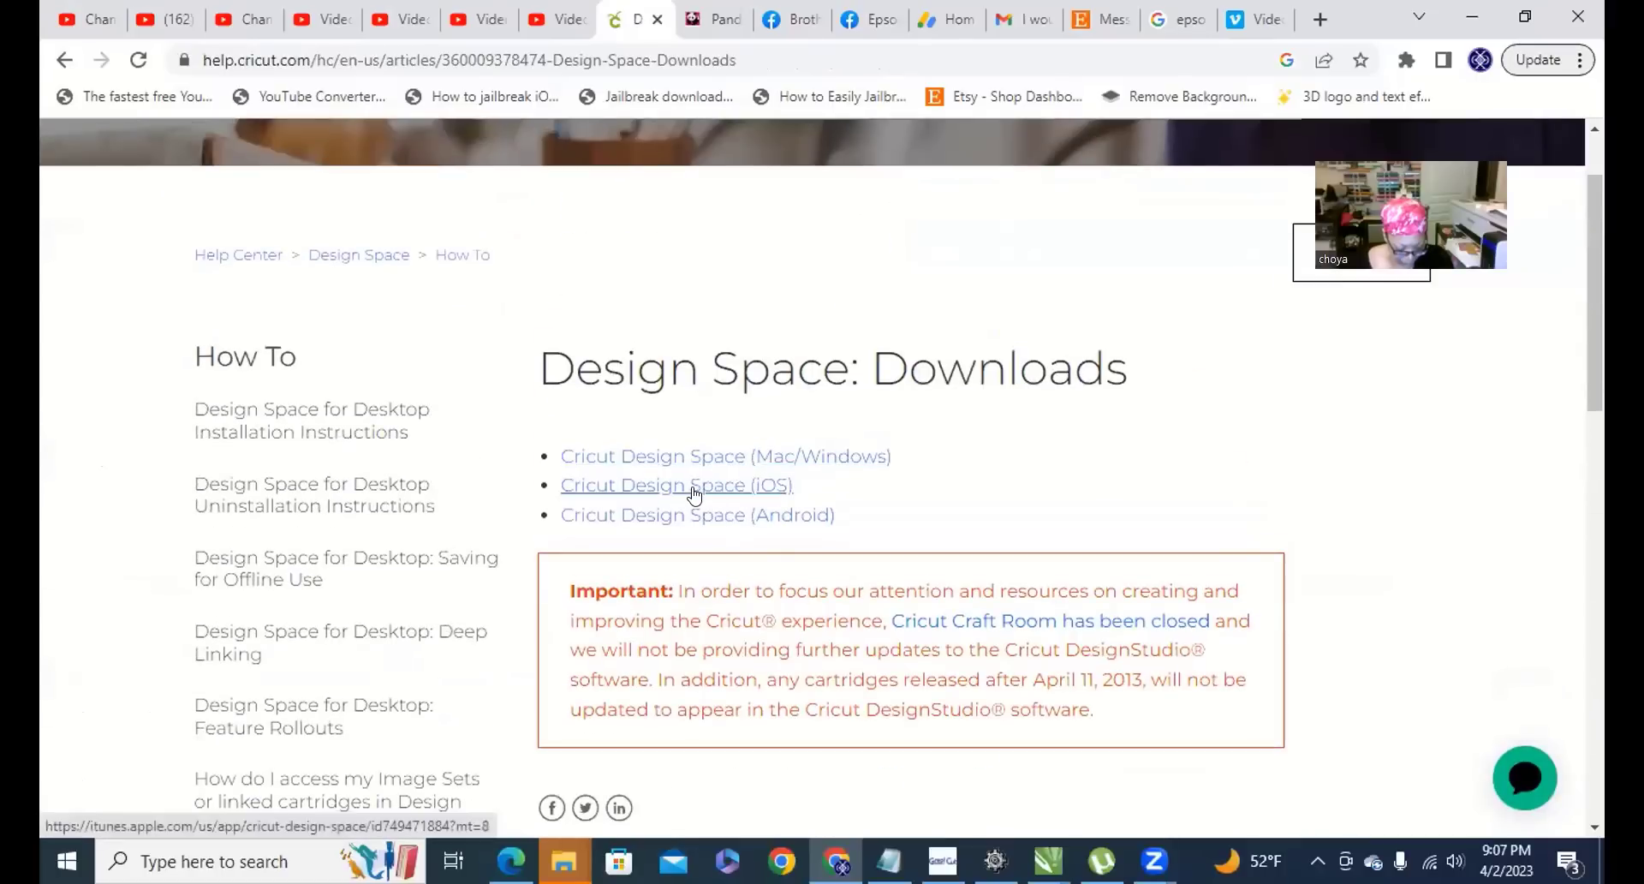
left_click(754, 456)
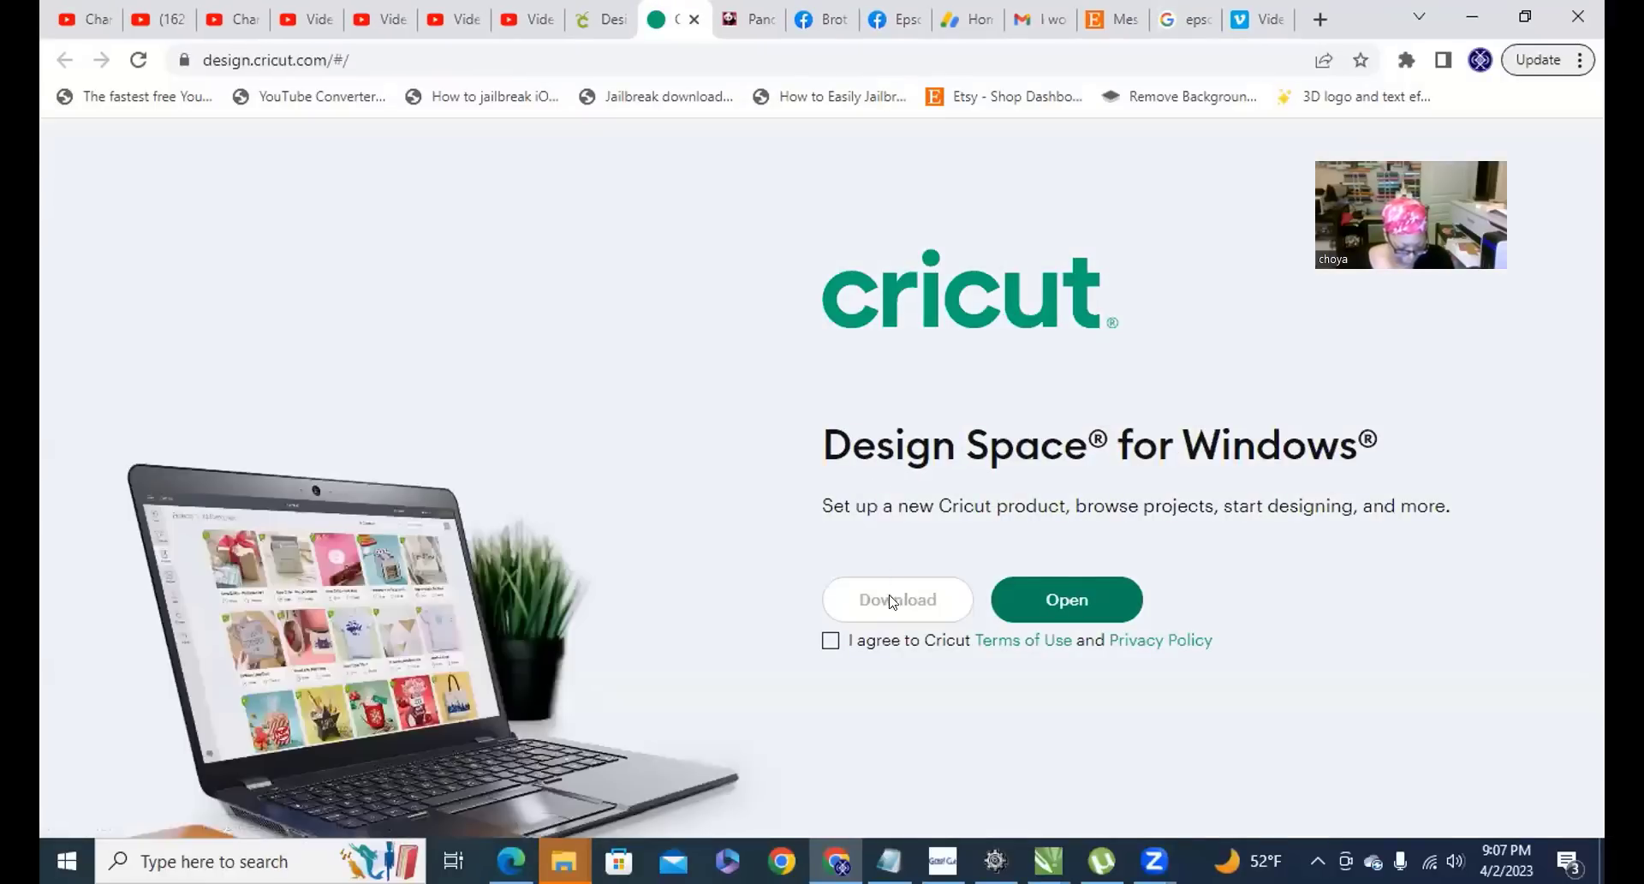
Accept Cricut's terms, download Design Space for Windows, and run the downloaded installer.
left_click(831, 640)
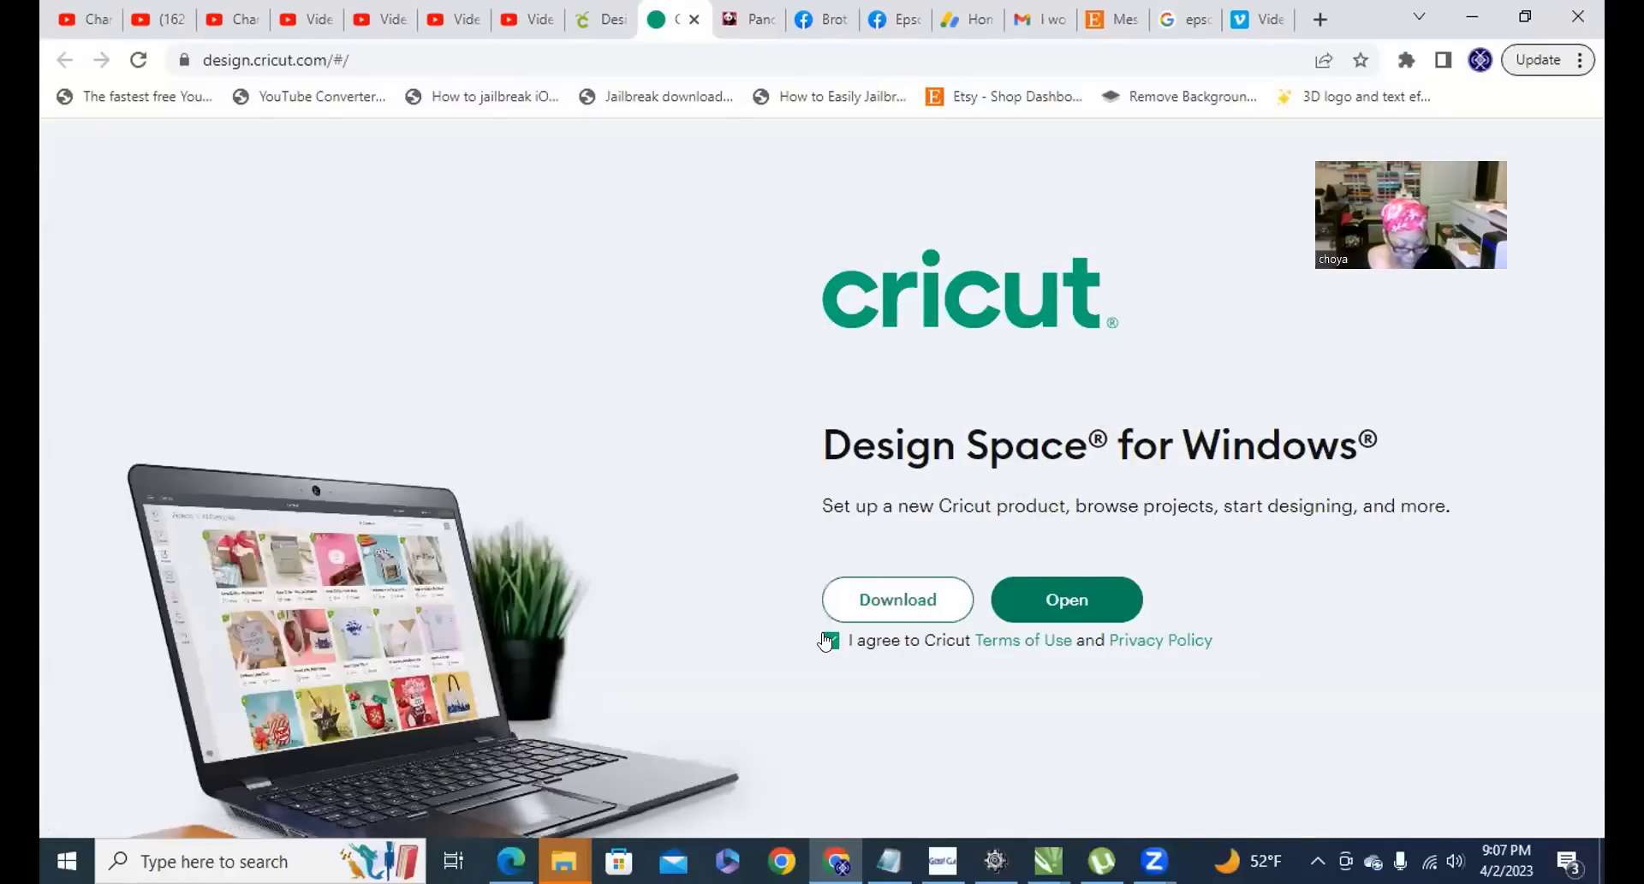
left_click(882, 600)
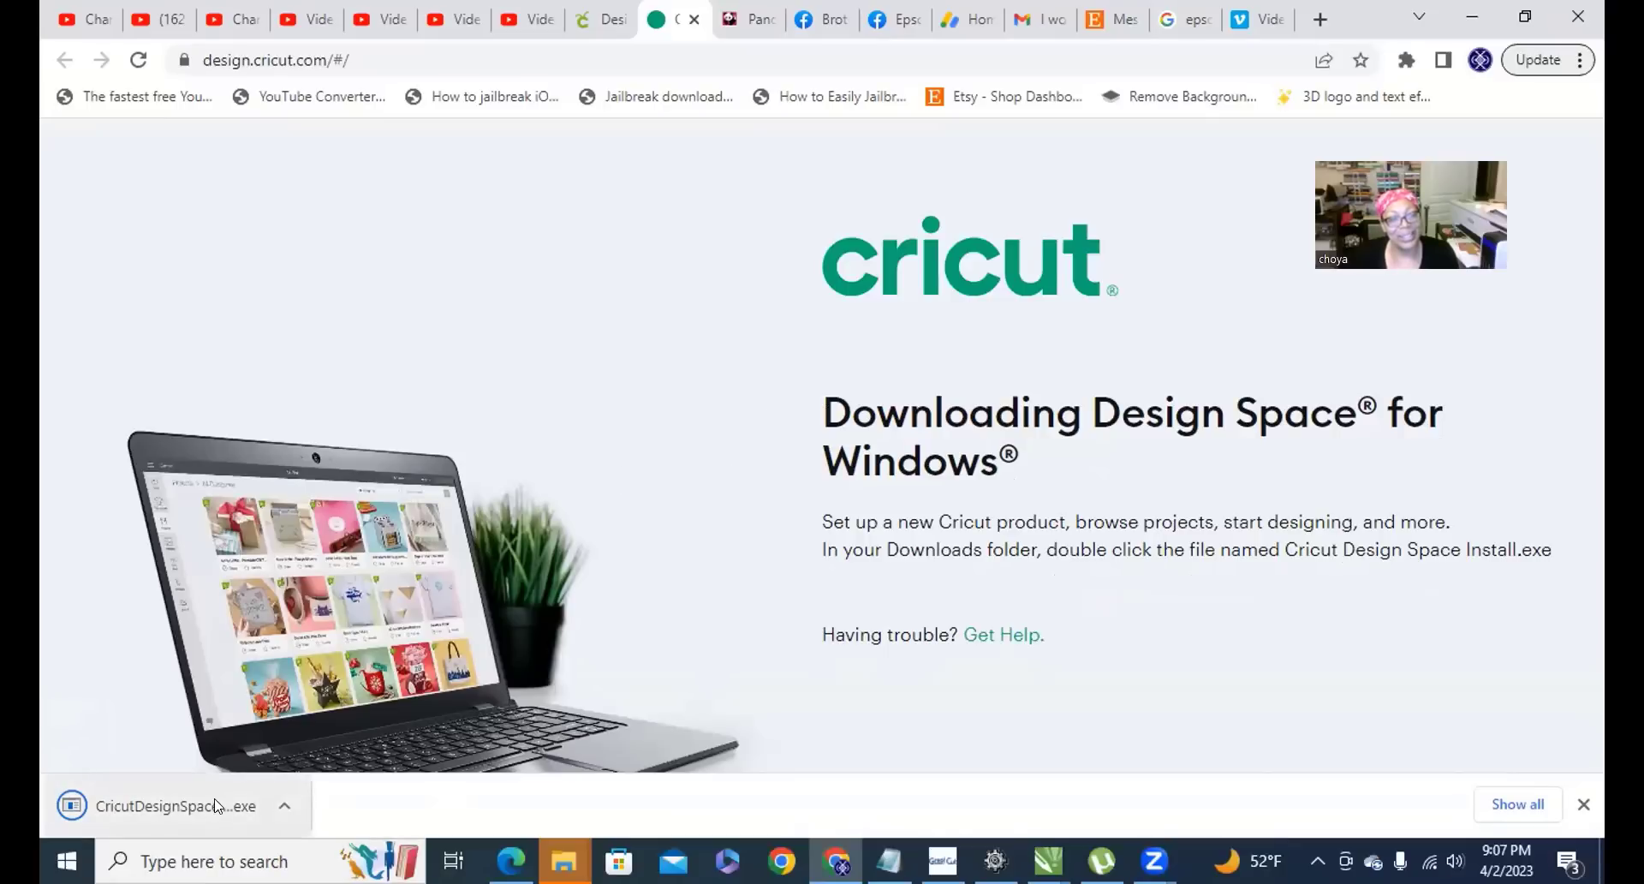
left_click(173, 818)
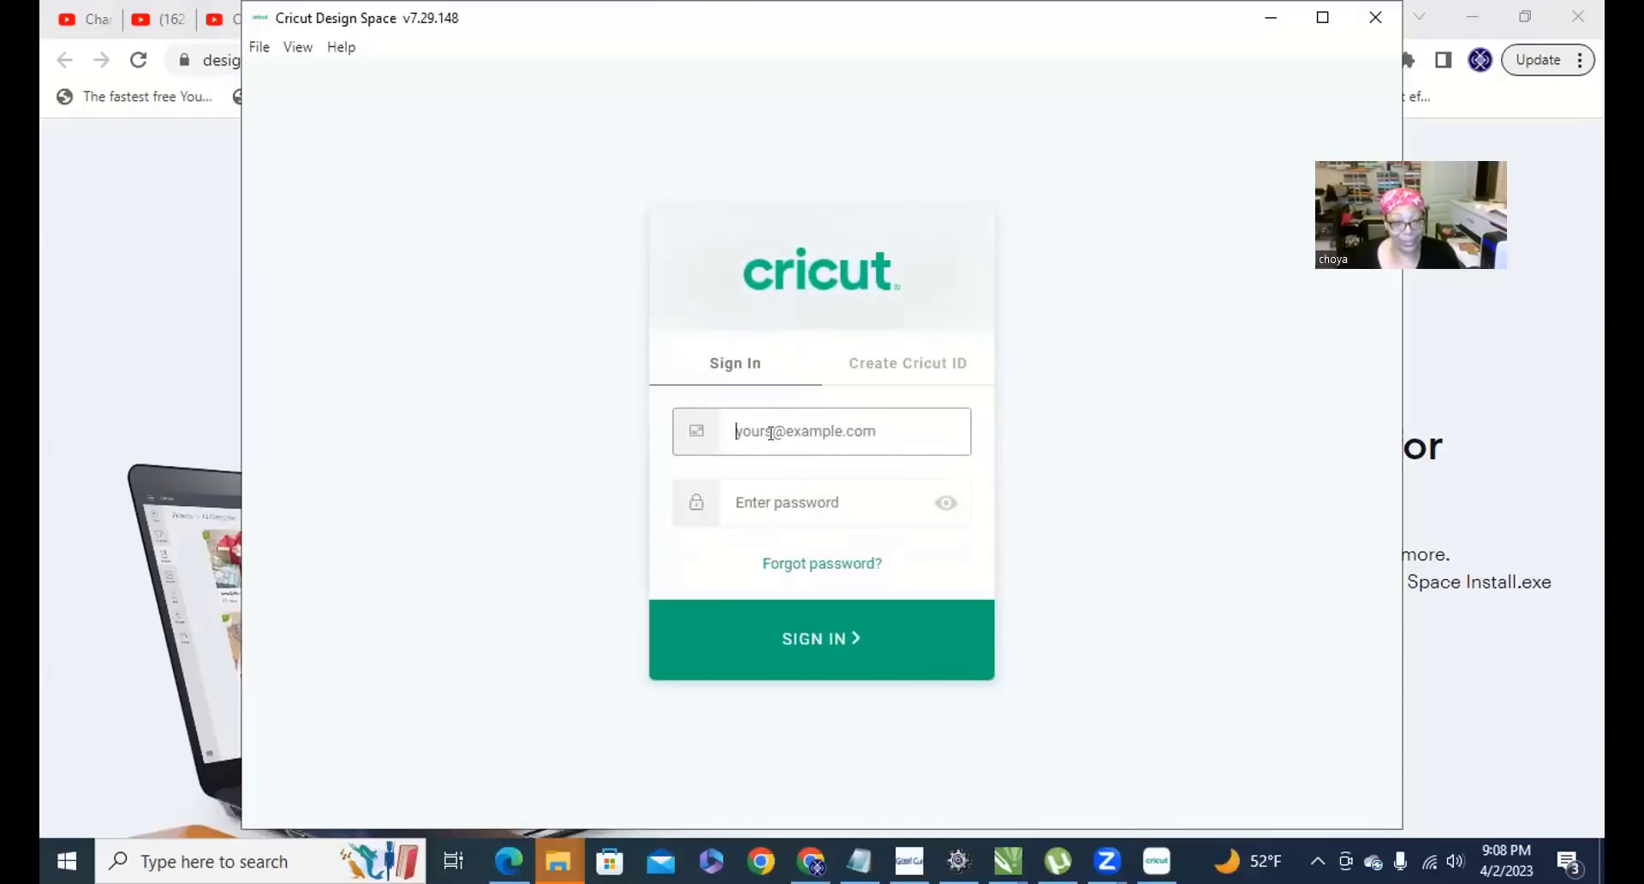
Enter the Cricut ID email and password, retyping the rejected password and resubmitting.
type("xce")
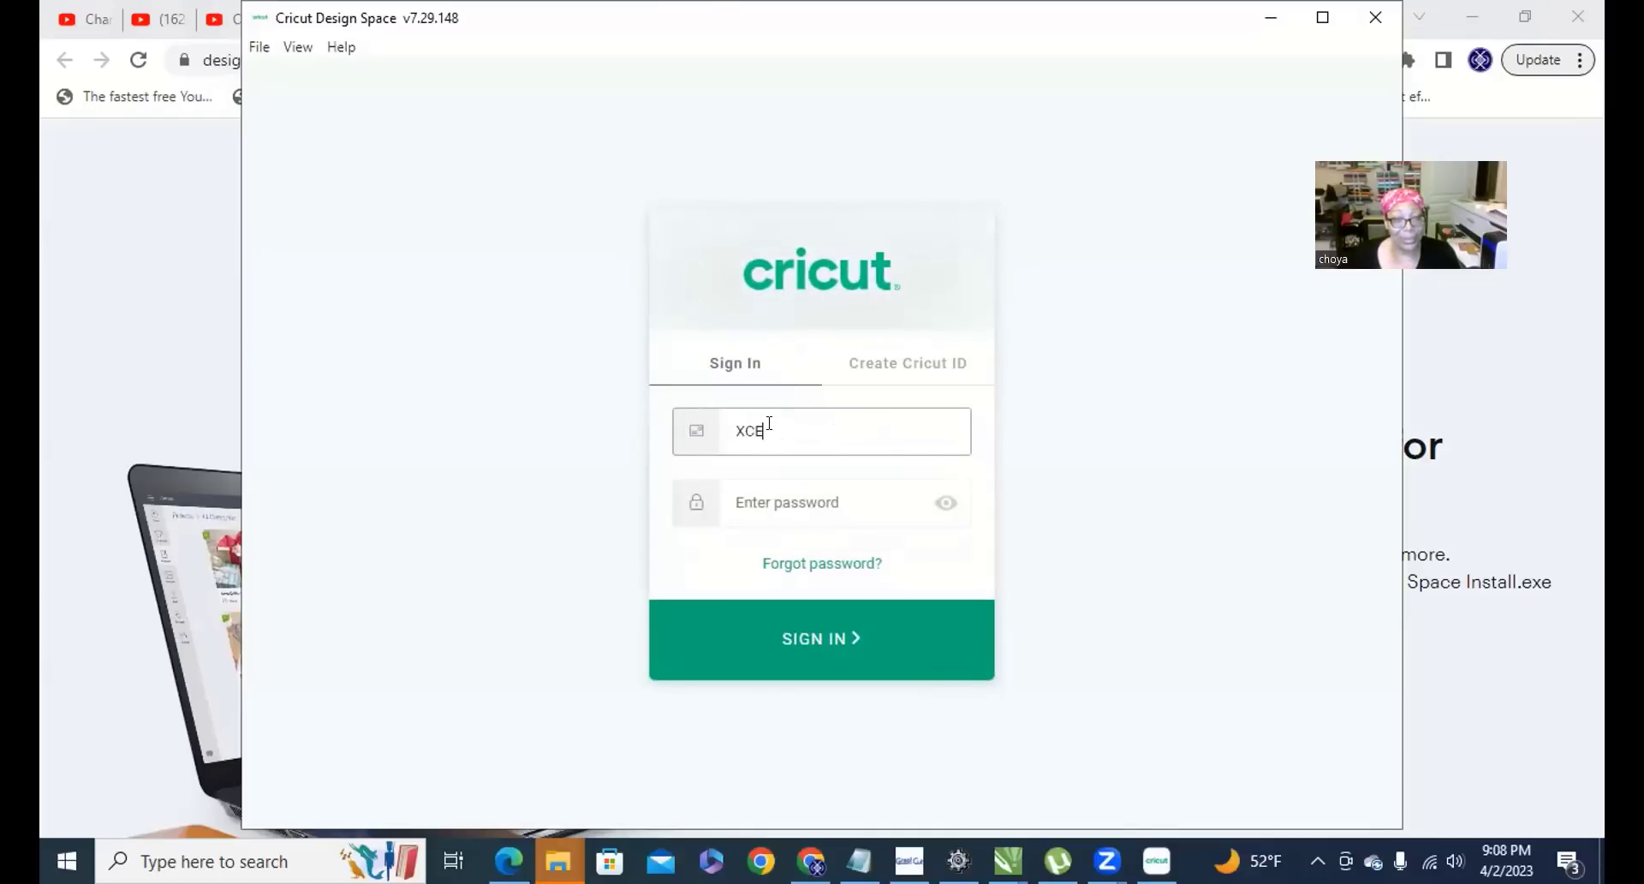
type("C")
key("BackSpace")
key("BackSpace")
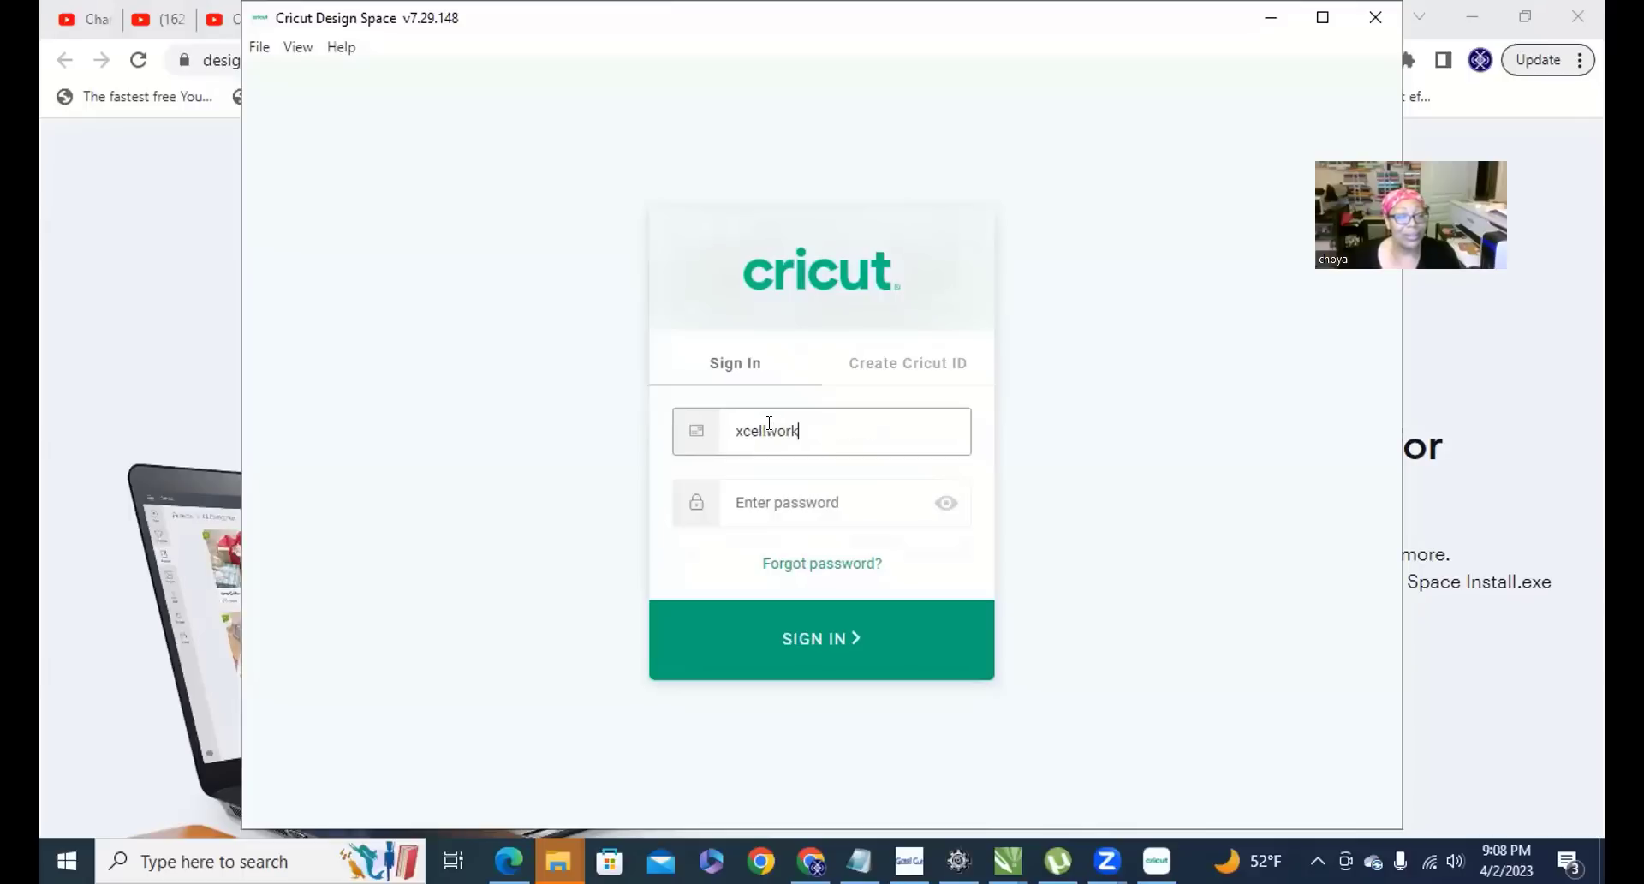
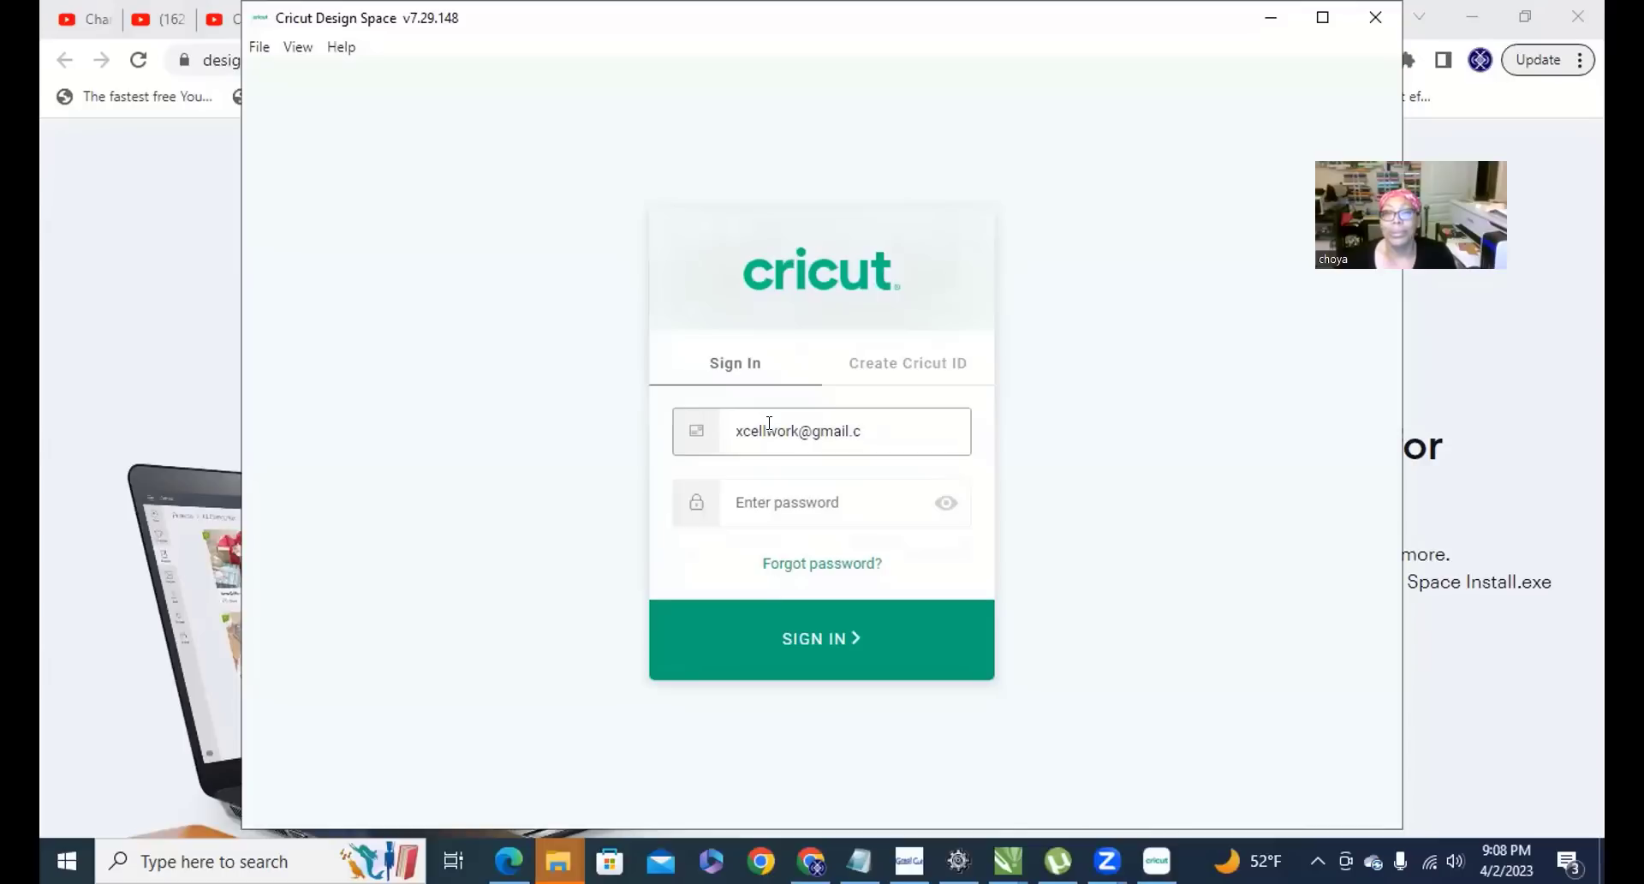
key("Tab")
type("•")
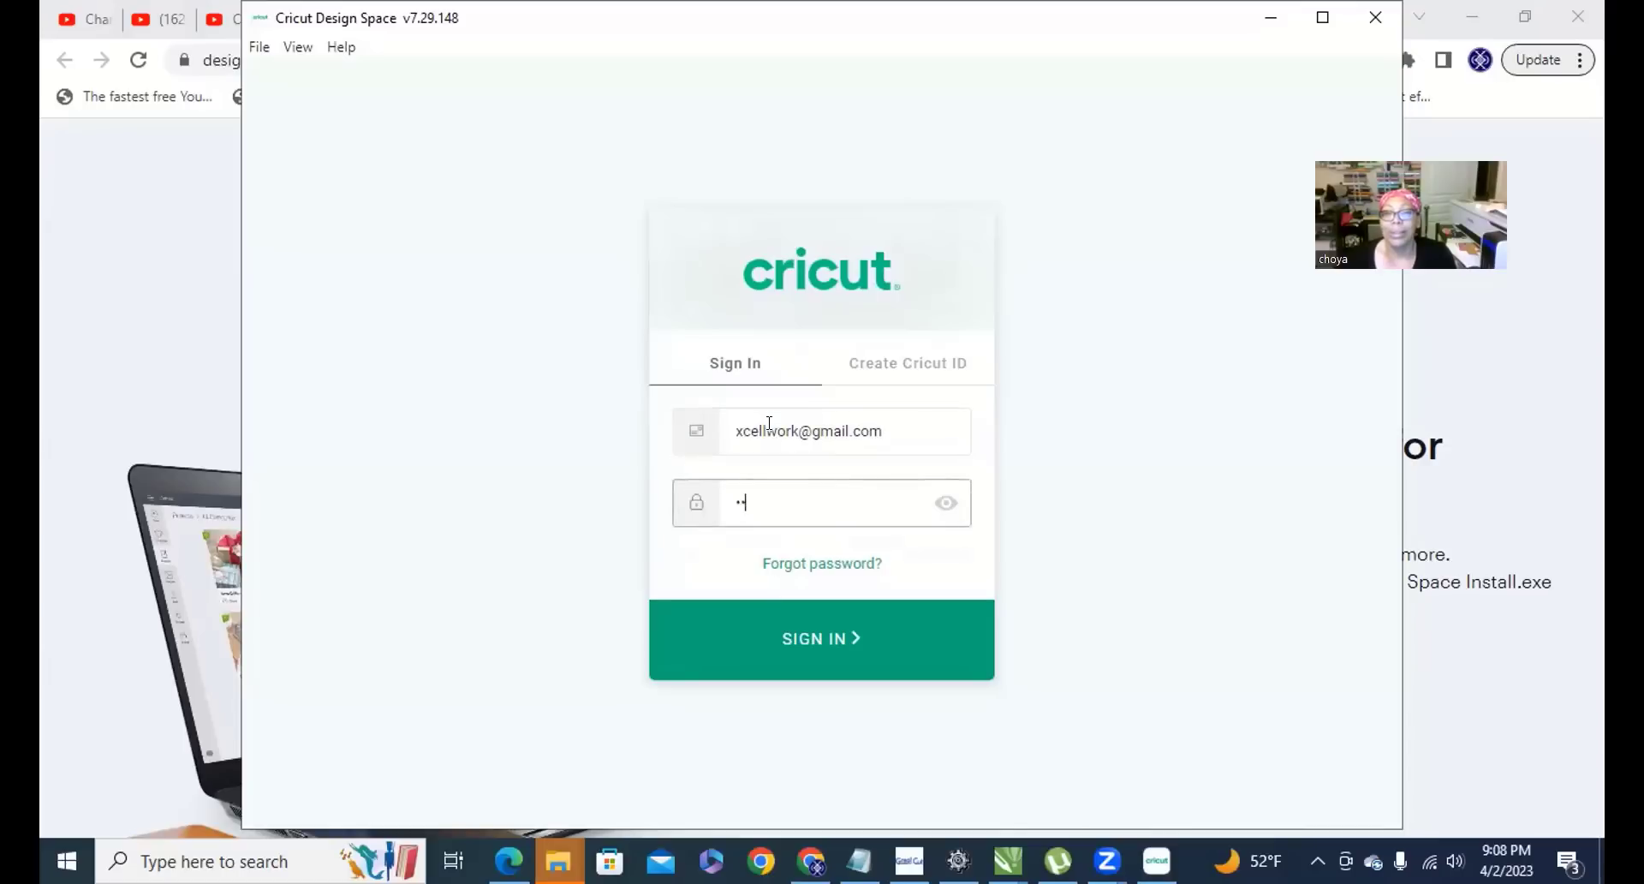
key("Return")
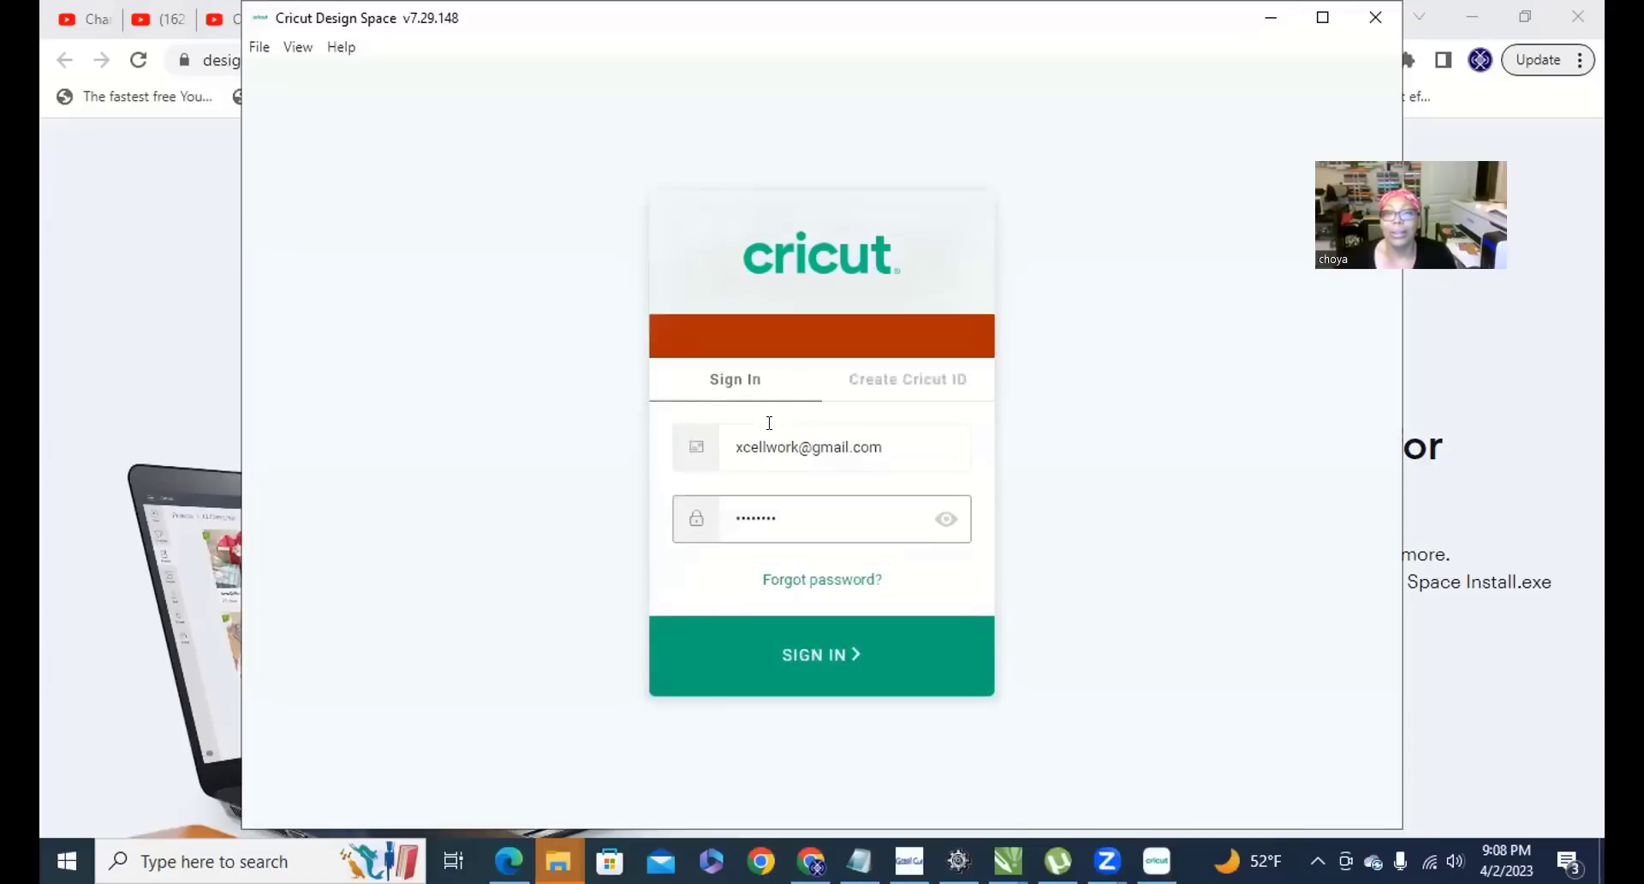
left_click_drag(790, 515, 631, 525)
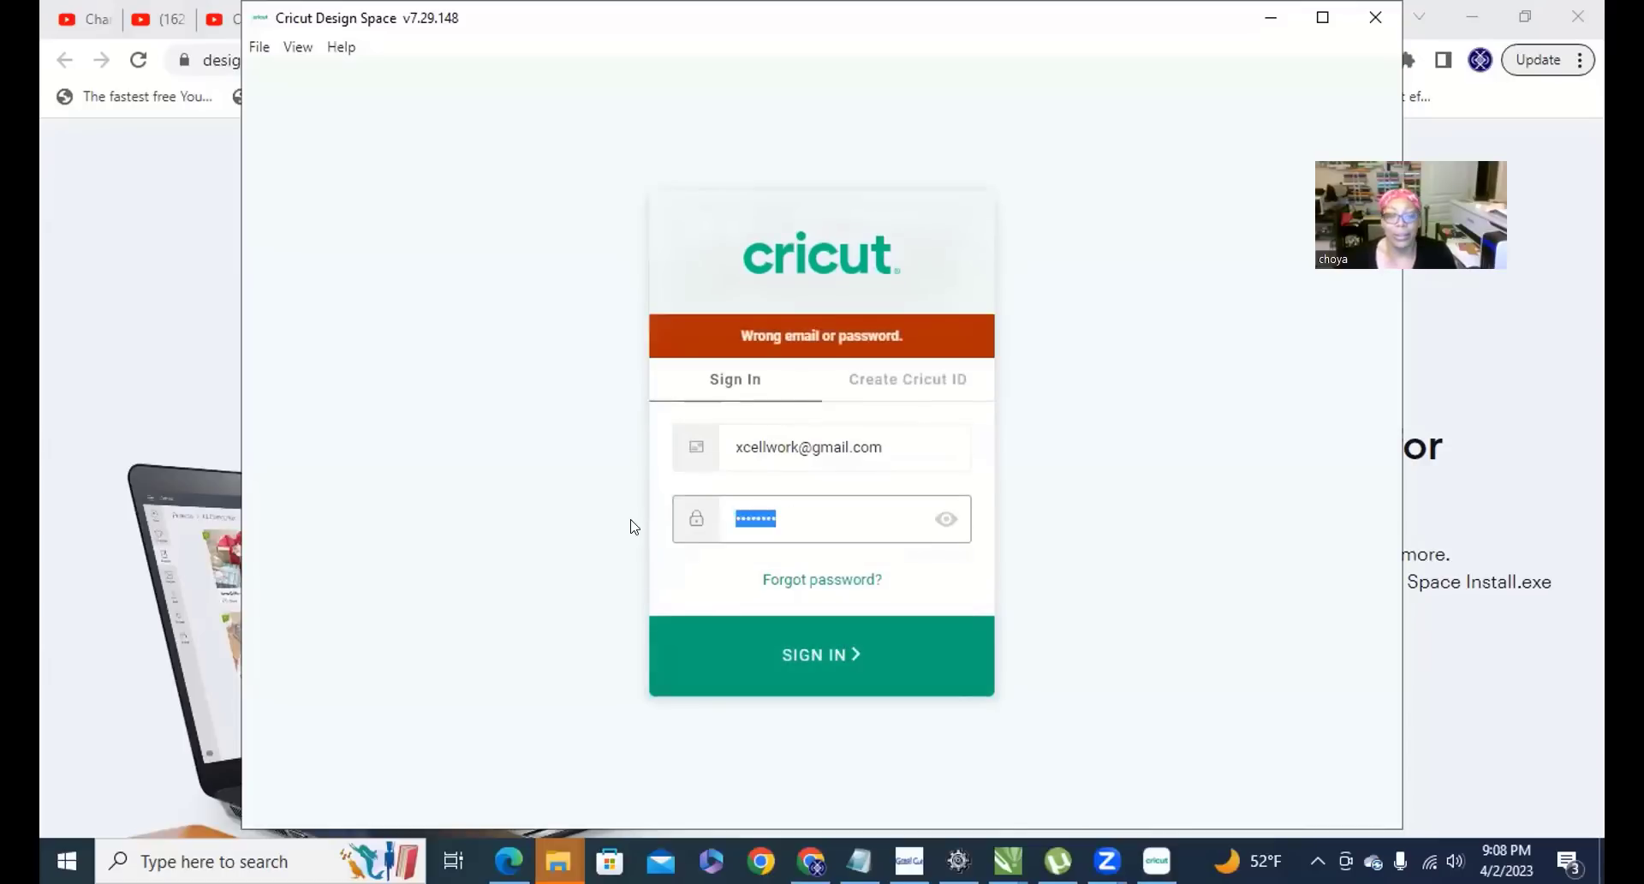
type("•••••••••")
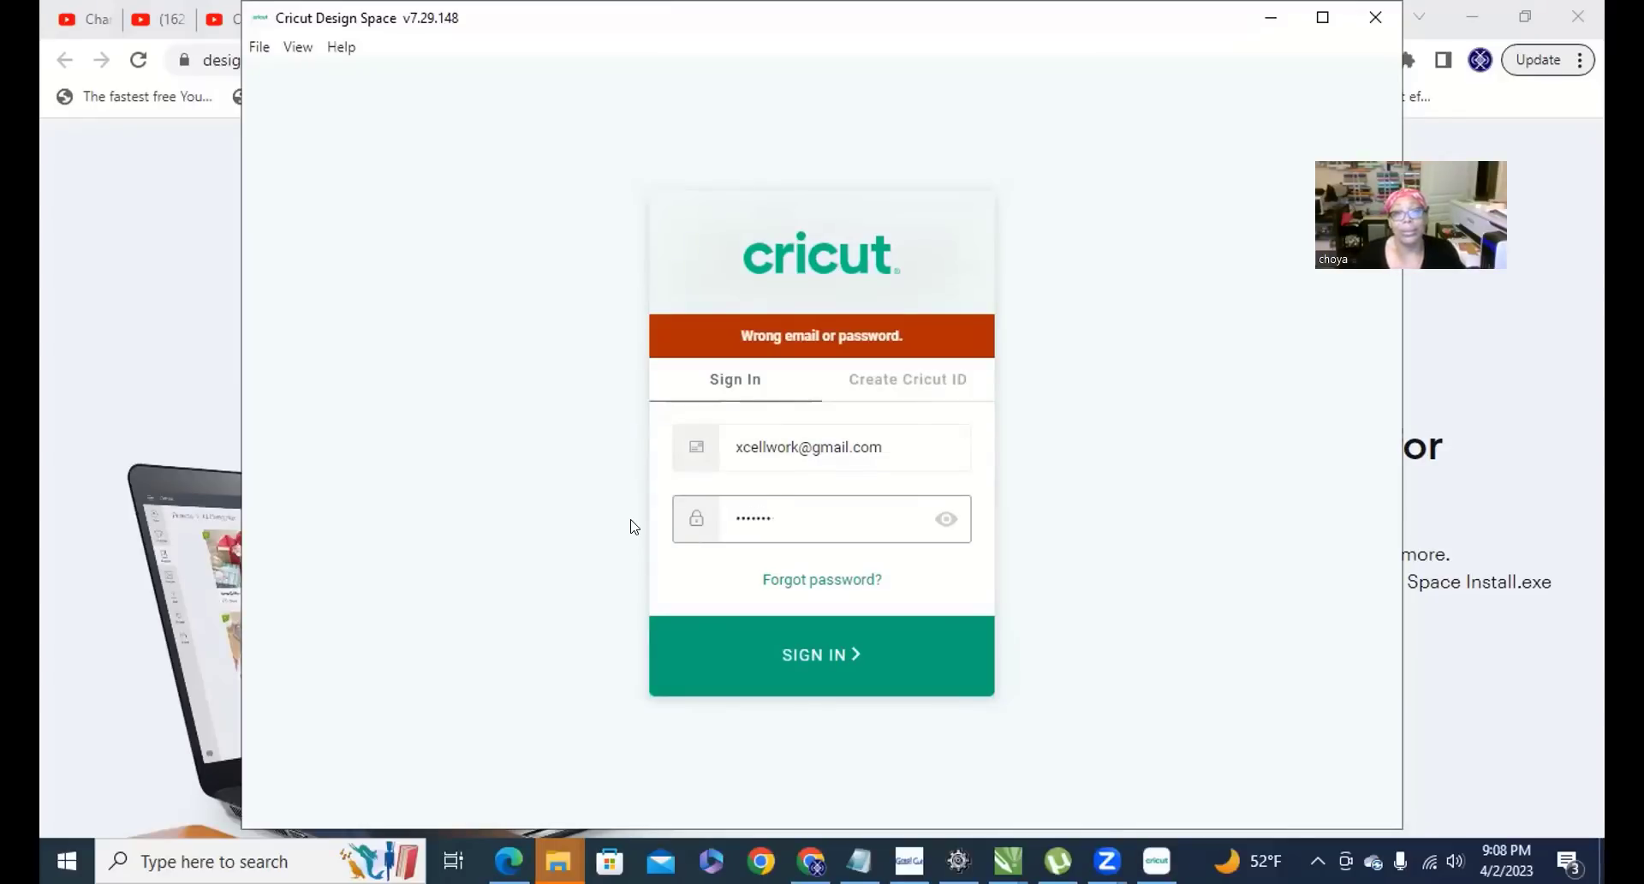
key("Return")
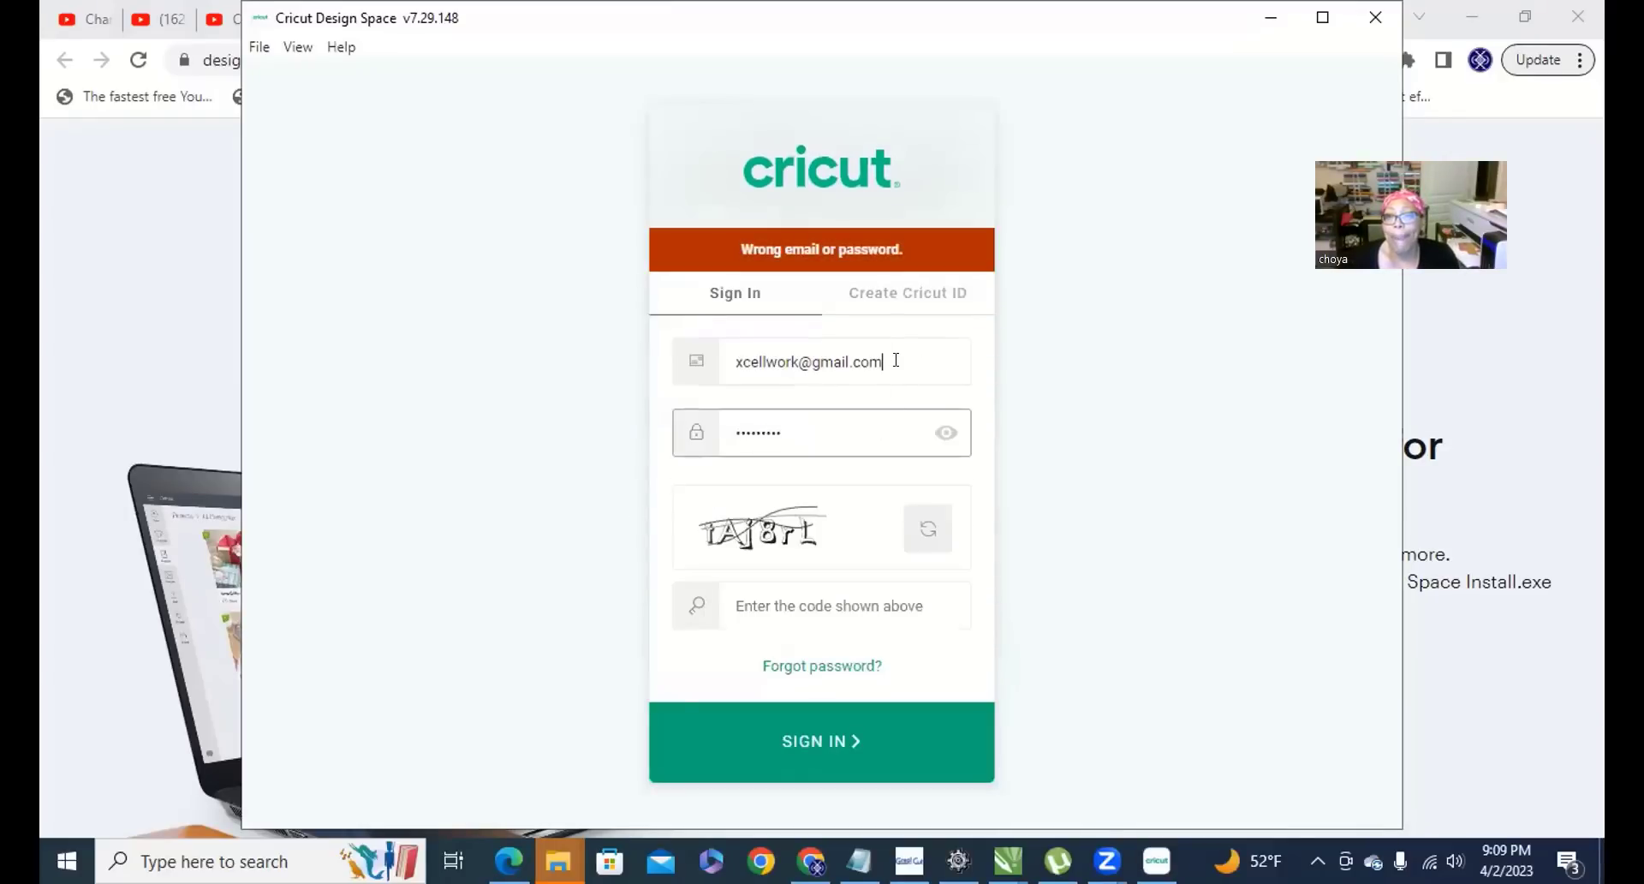
Correct the account email, enter a refreshed challenge code, and sign in.
left_click_drag(896, 360, 437, 319)
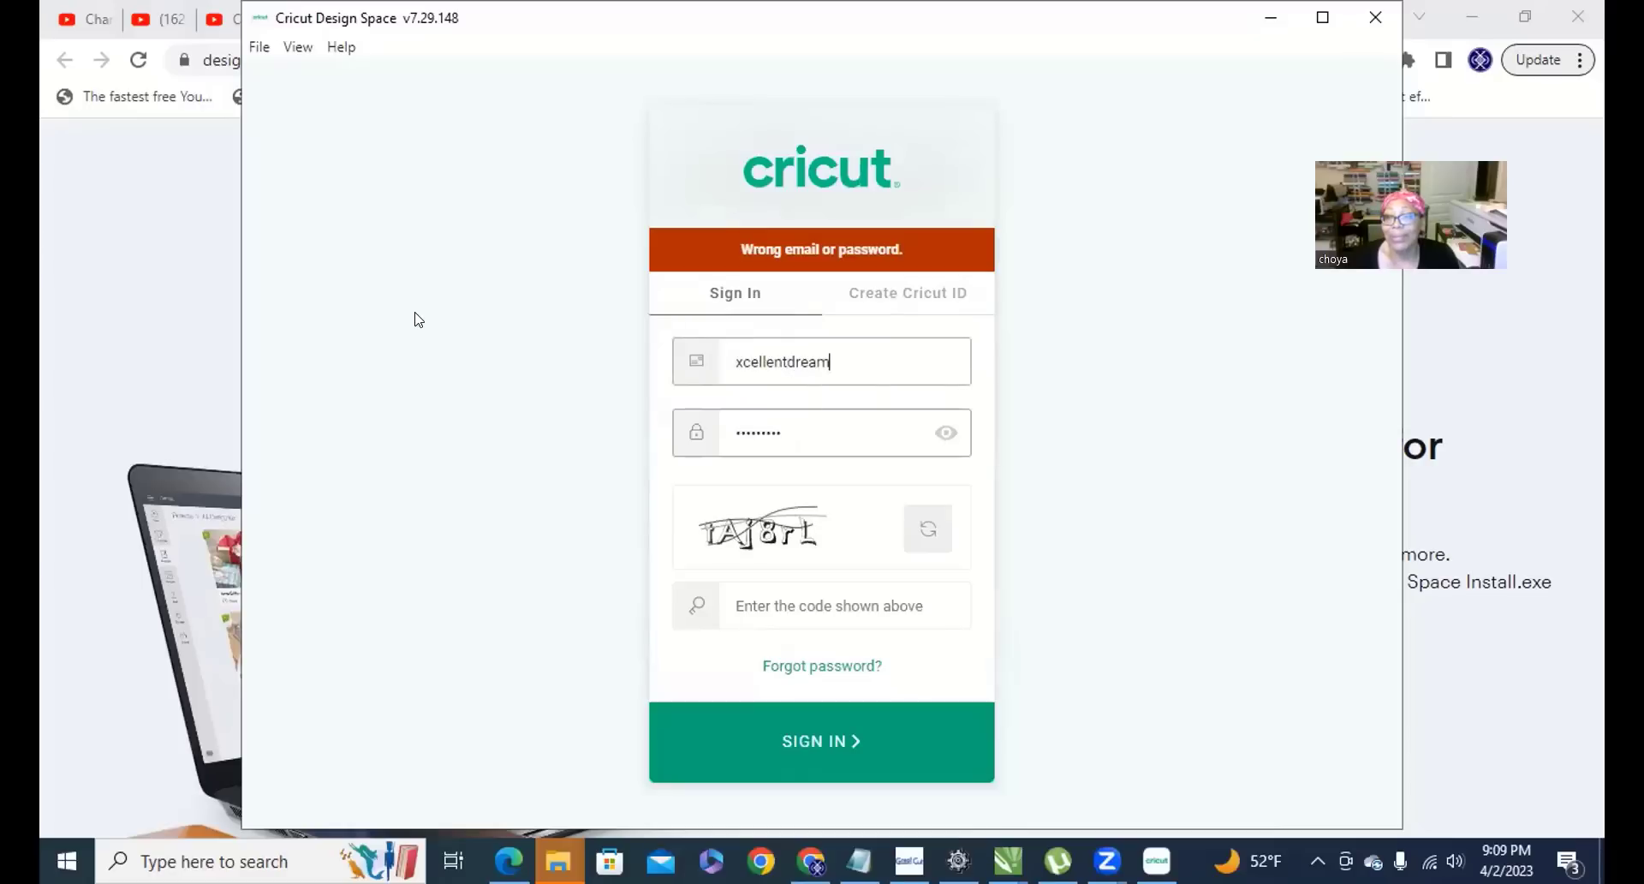
key("Tab")
key("Return")
key("Tab")
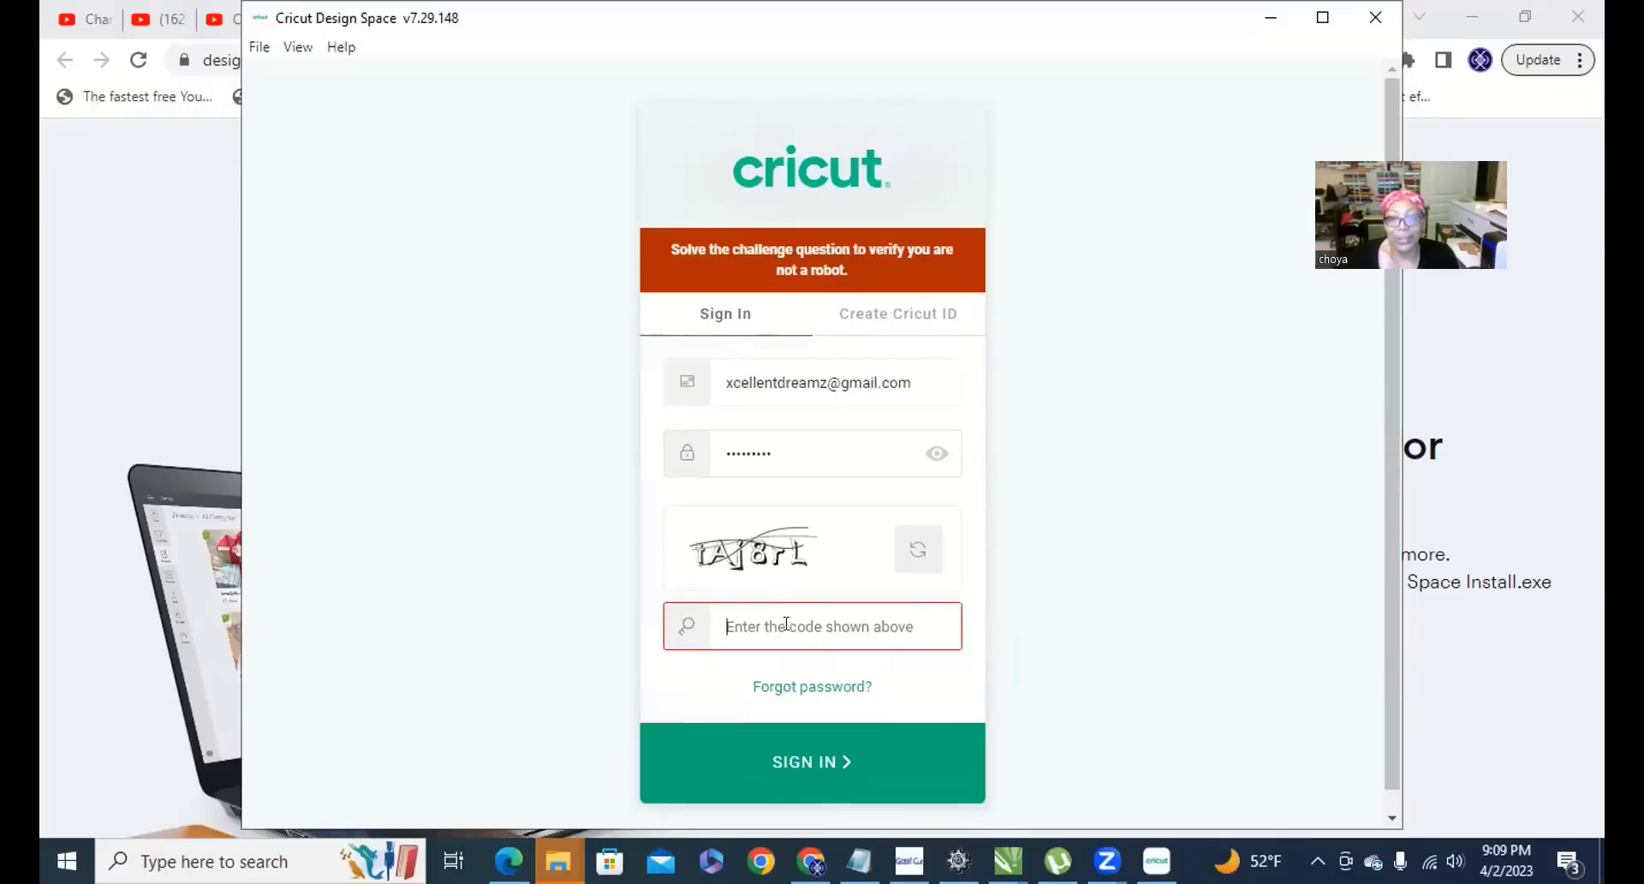
left_click(916, 550)
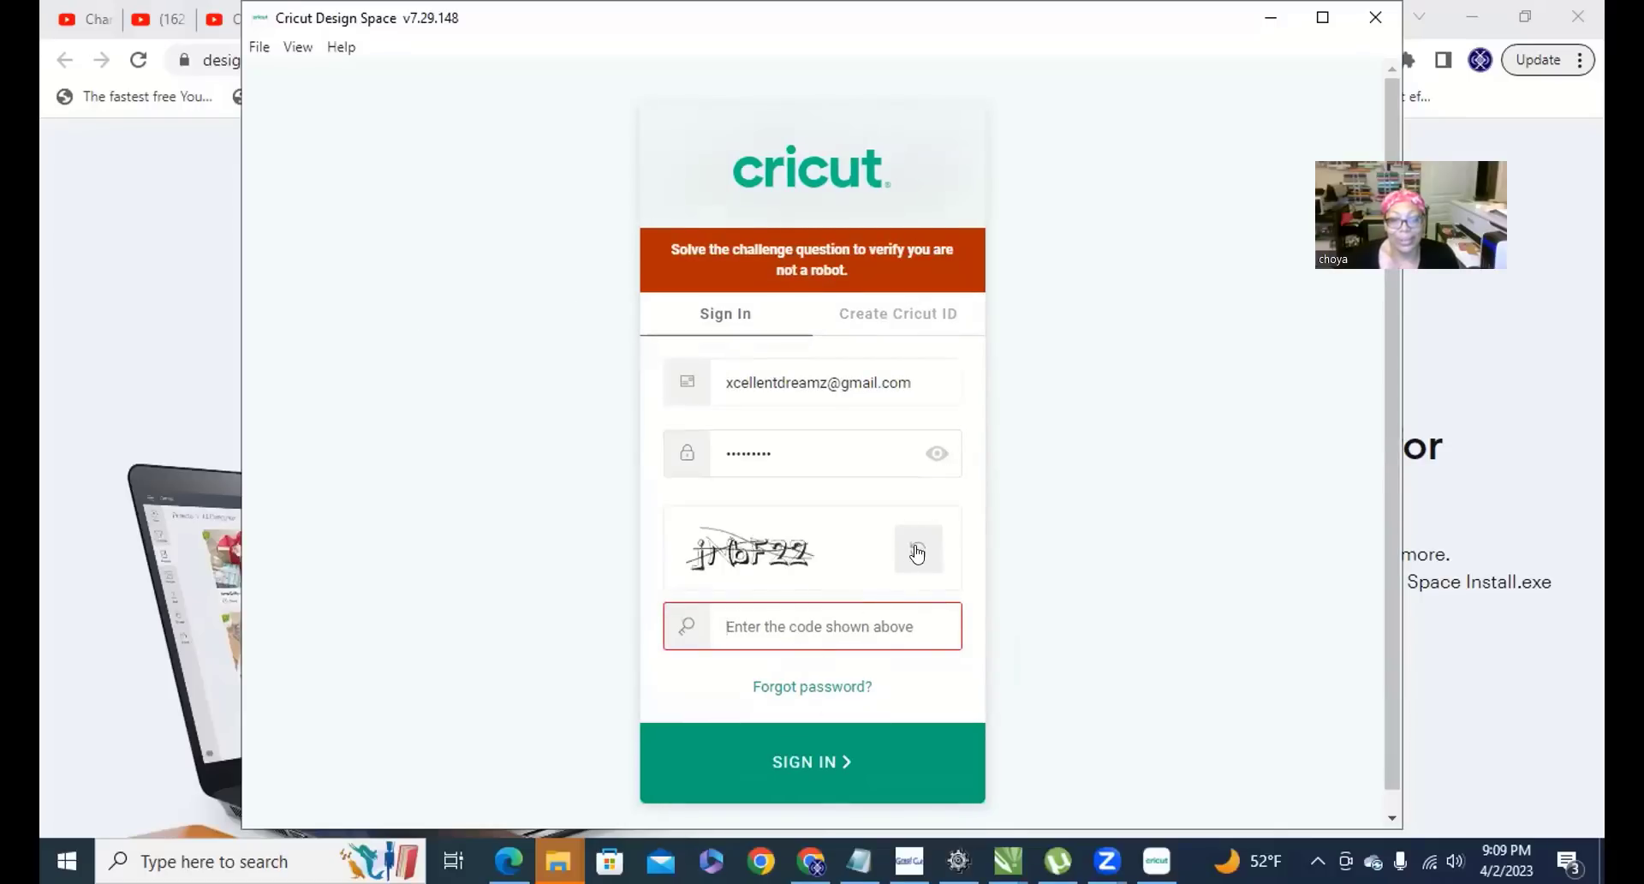
left_click(918, 553)
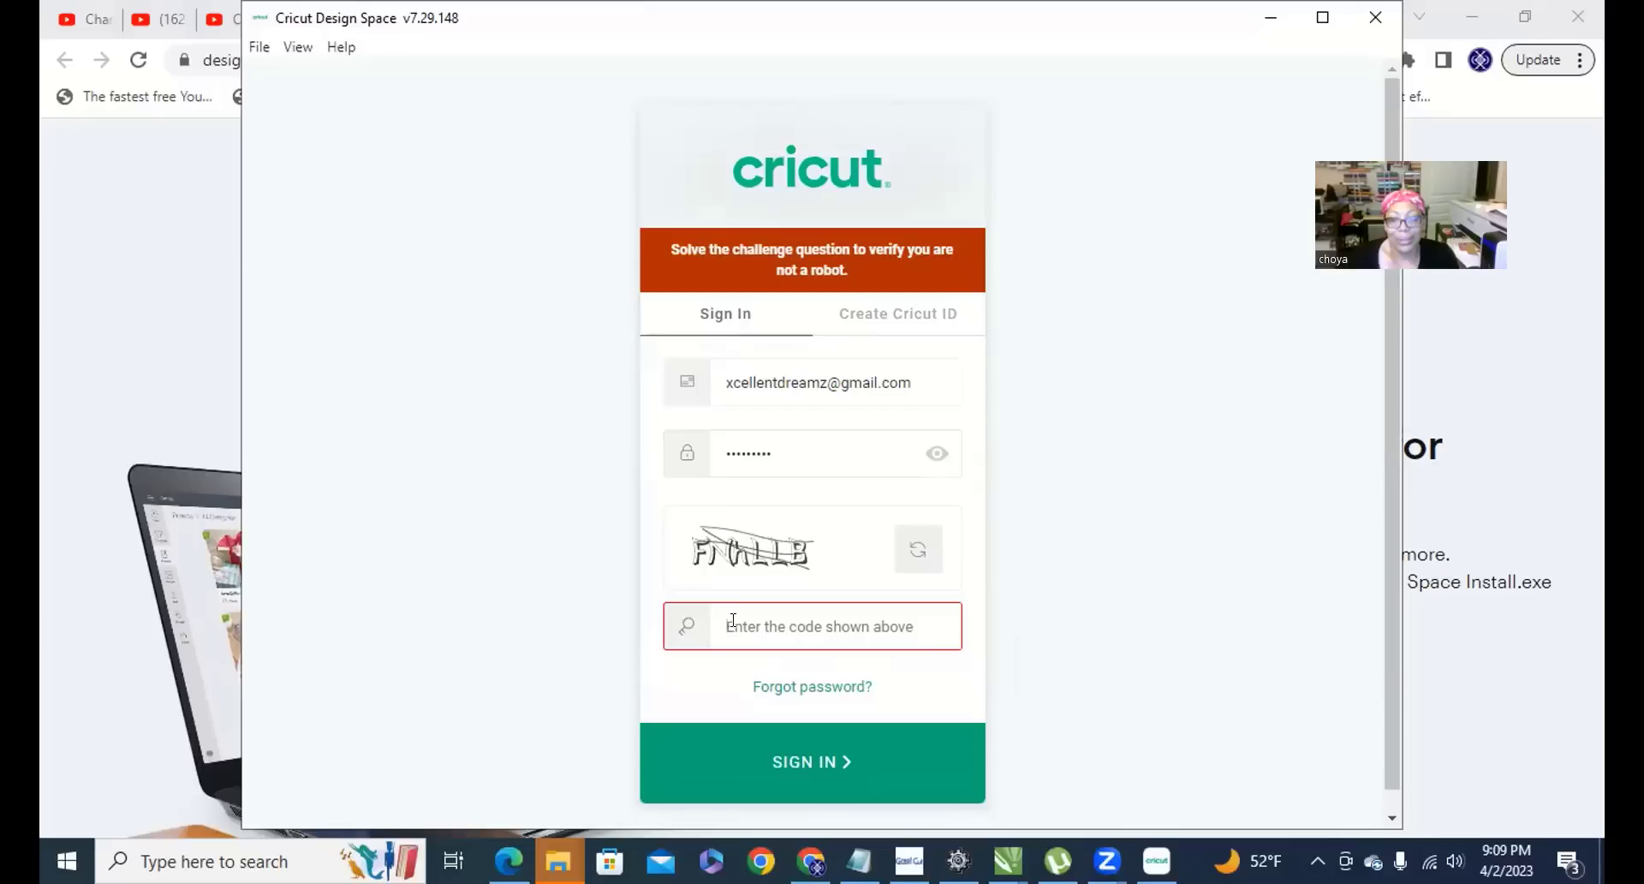
type("FNh")
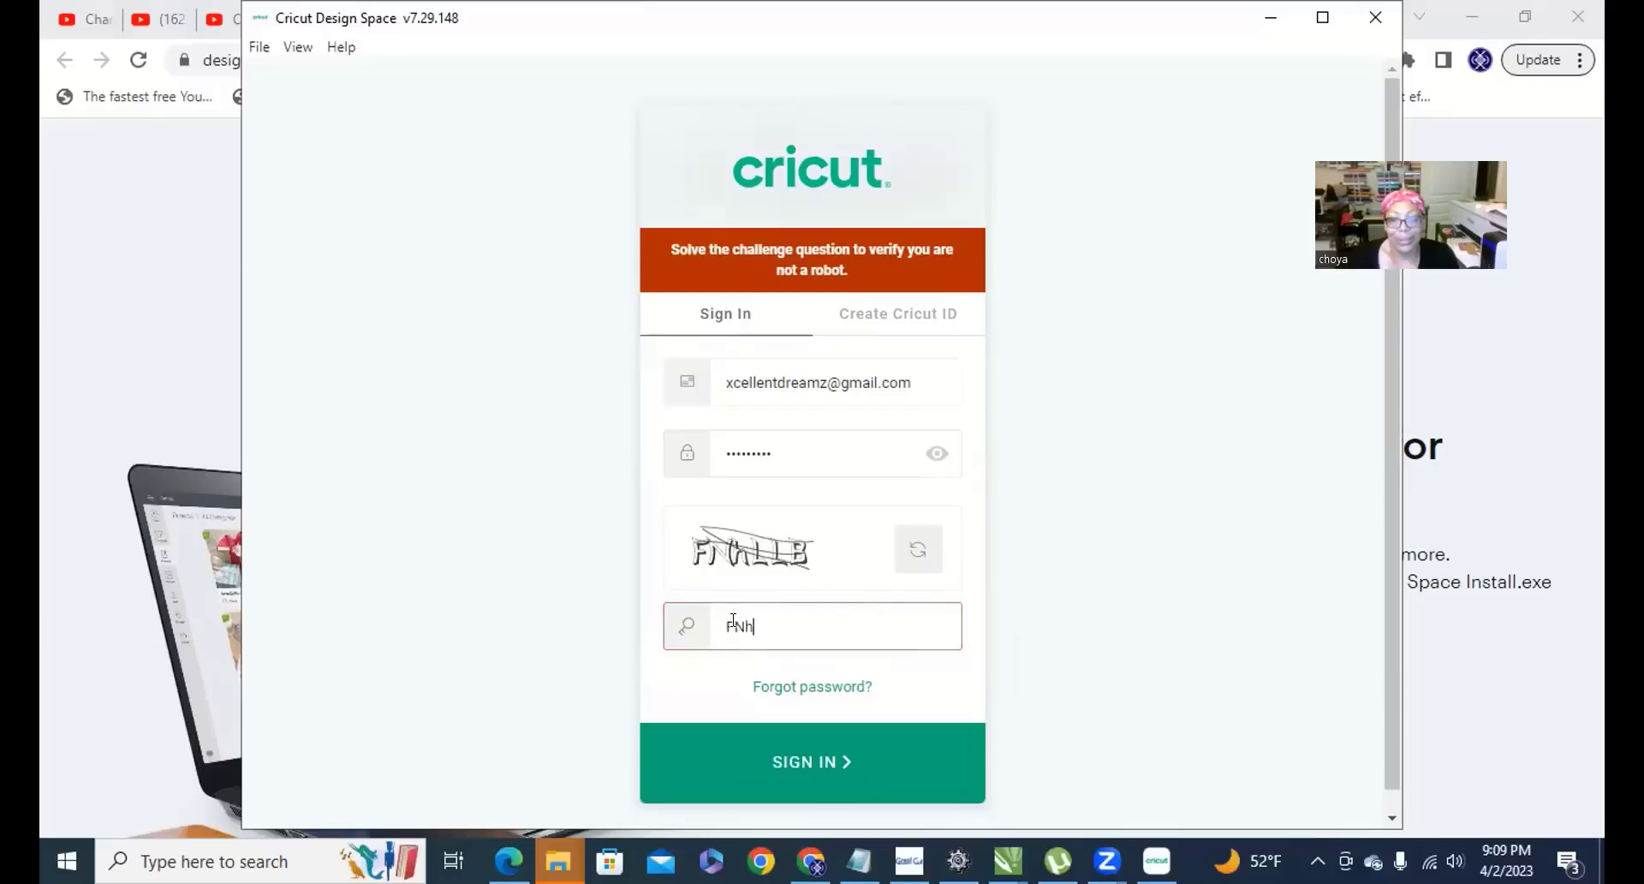
type("LLB")
left_click(823, 781)
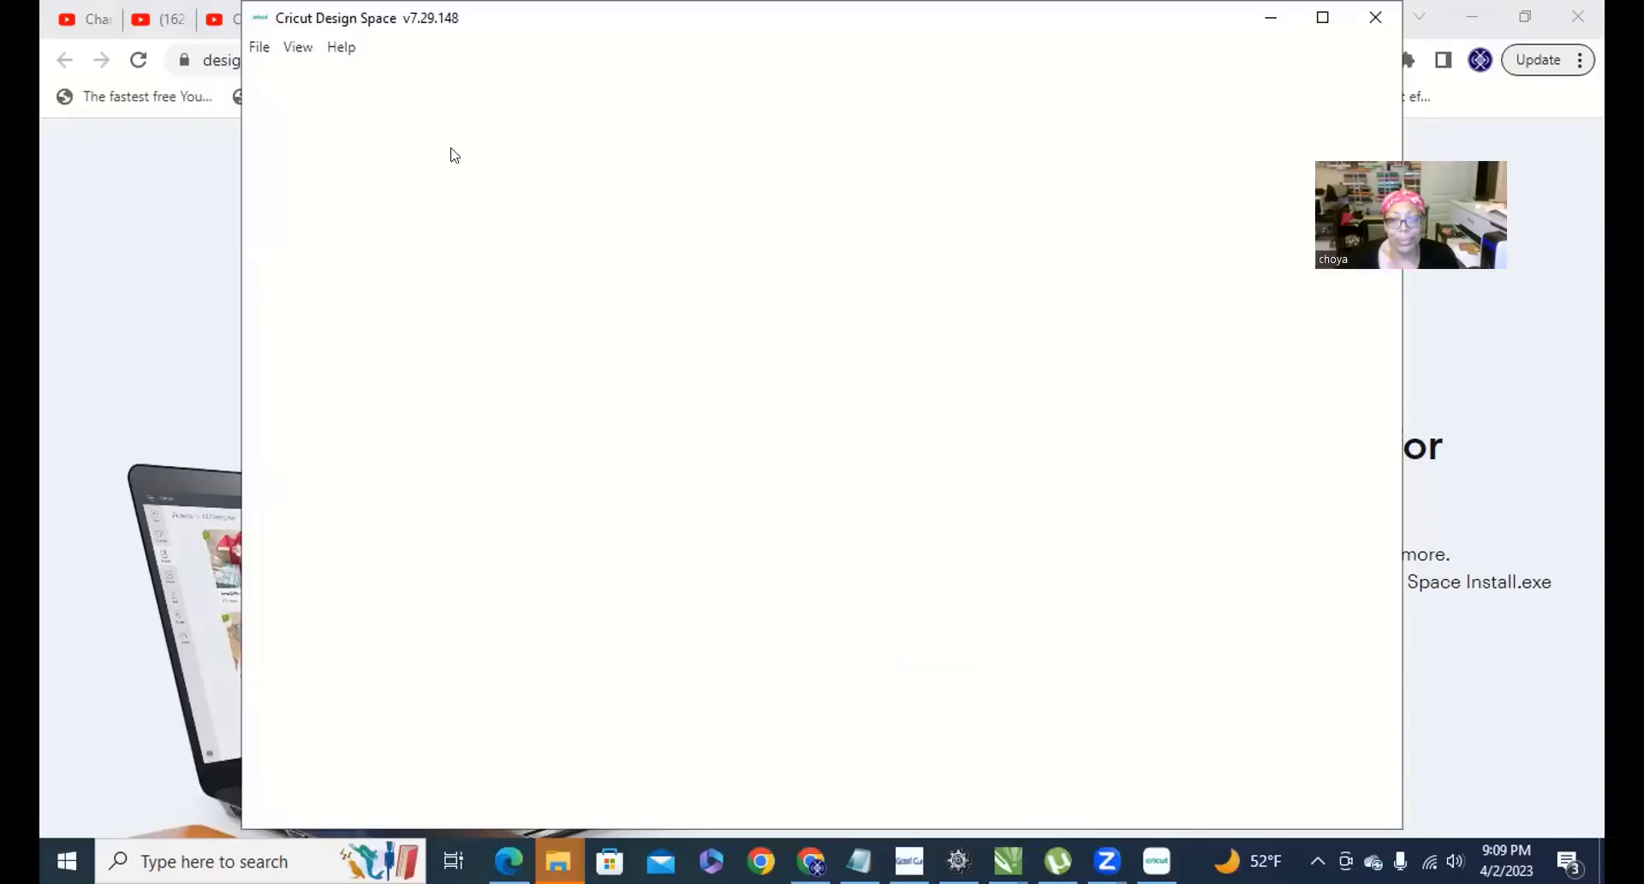
Dismiss the Cricut Access promotion and start a new blank Untitled canvas.
left_click(260, 48)
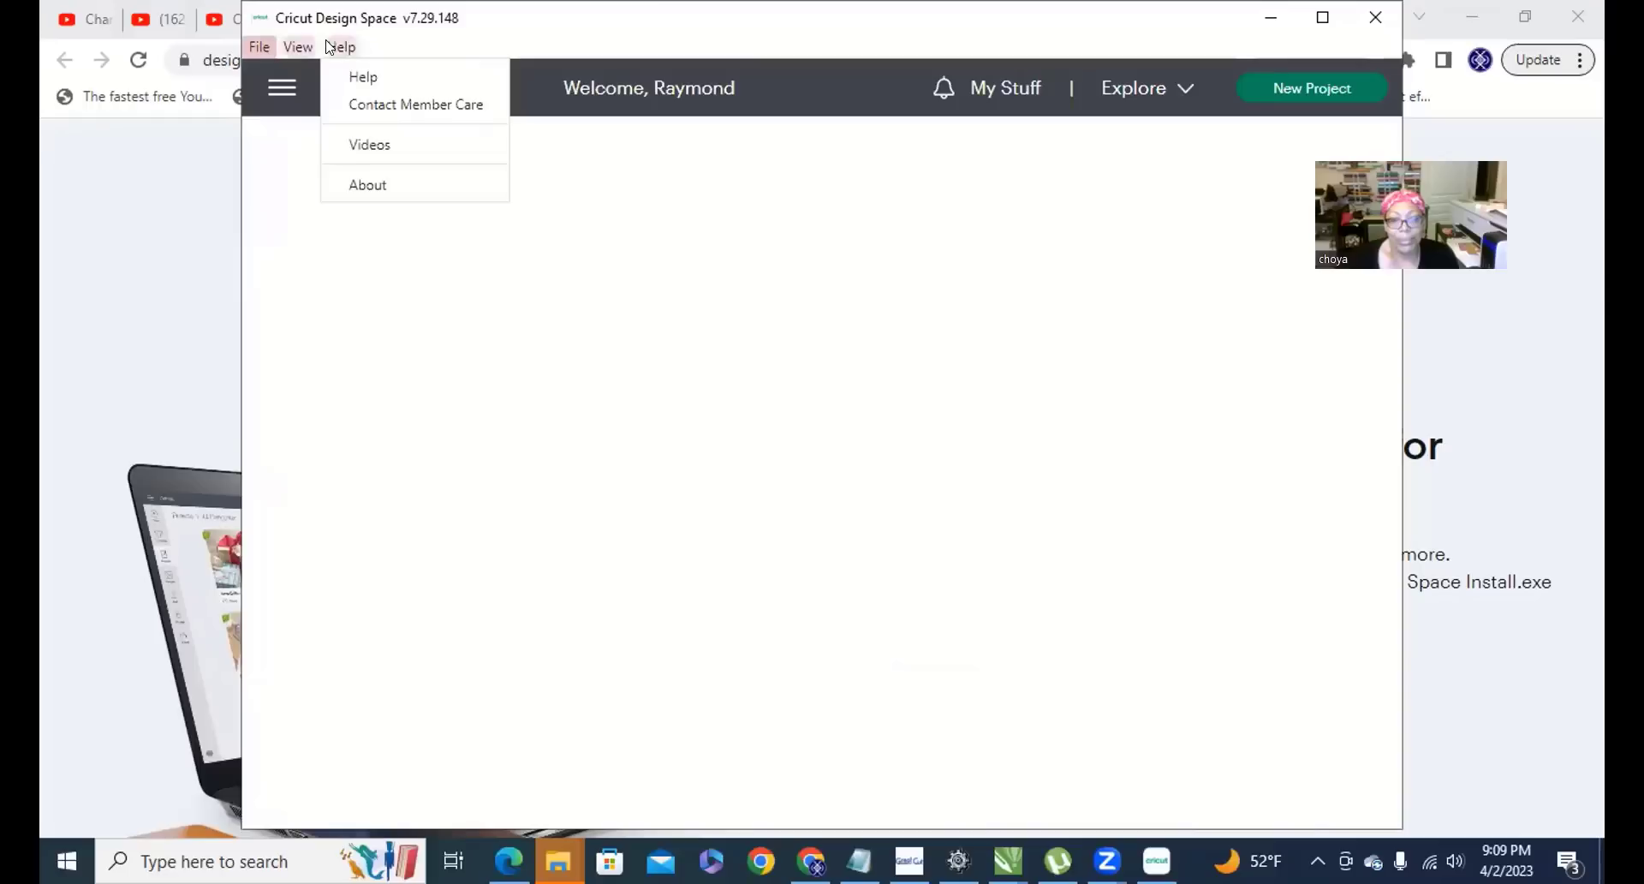
left_click(597, 140)
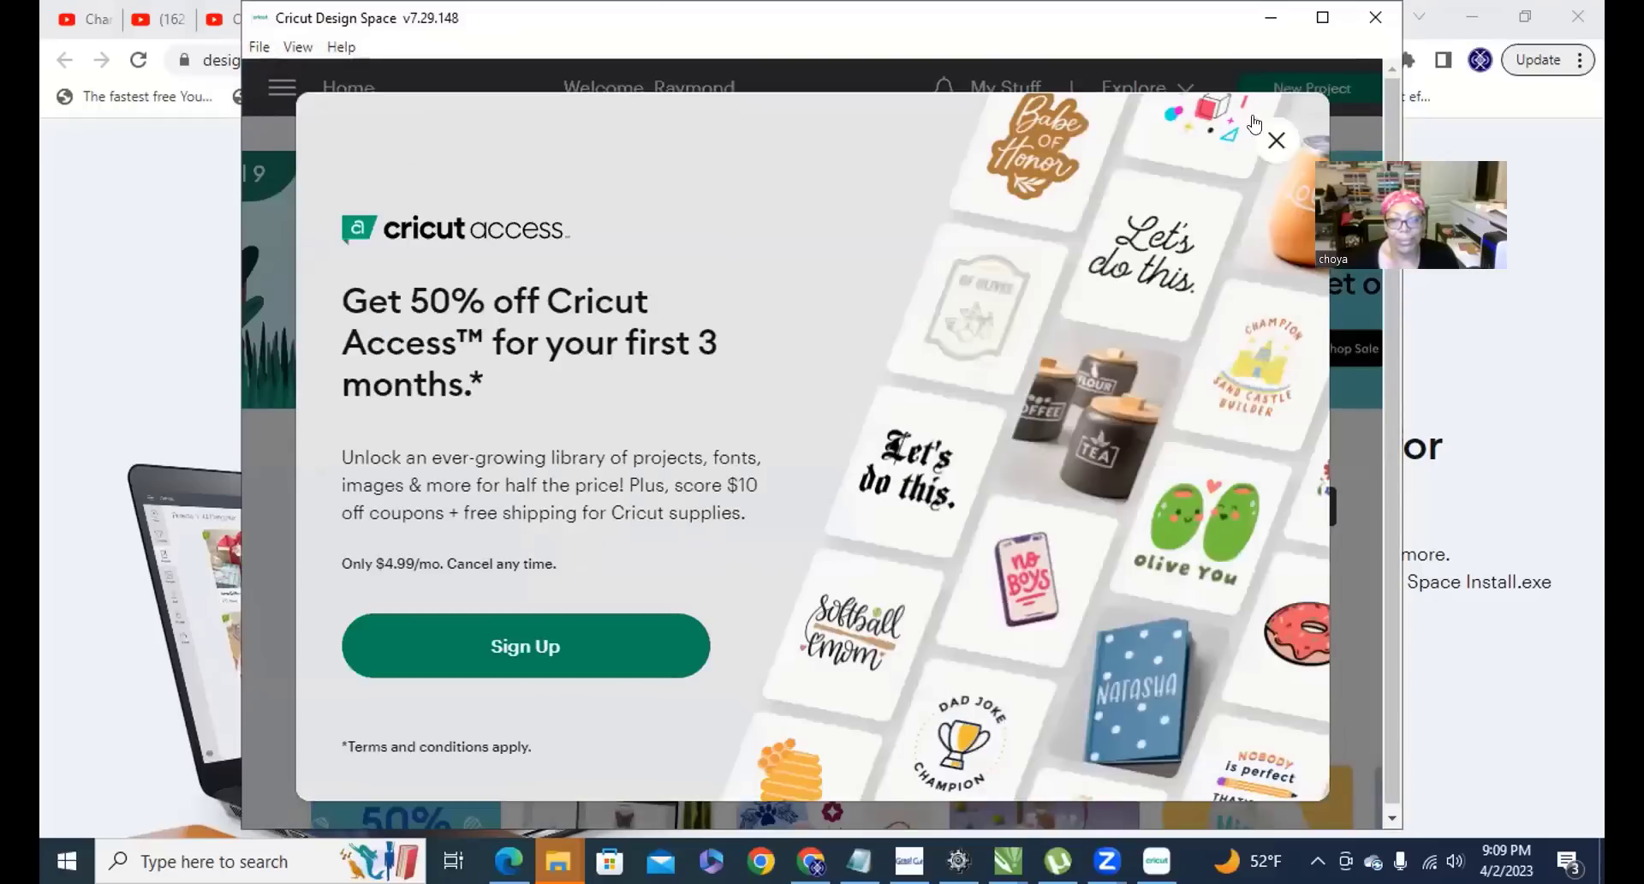
left_click(1273, 142)
left_click(276, 88)
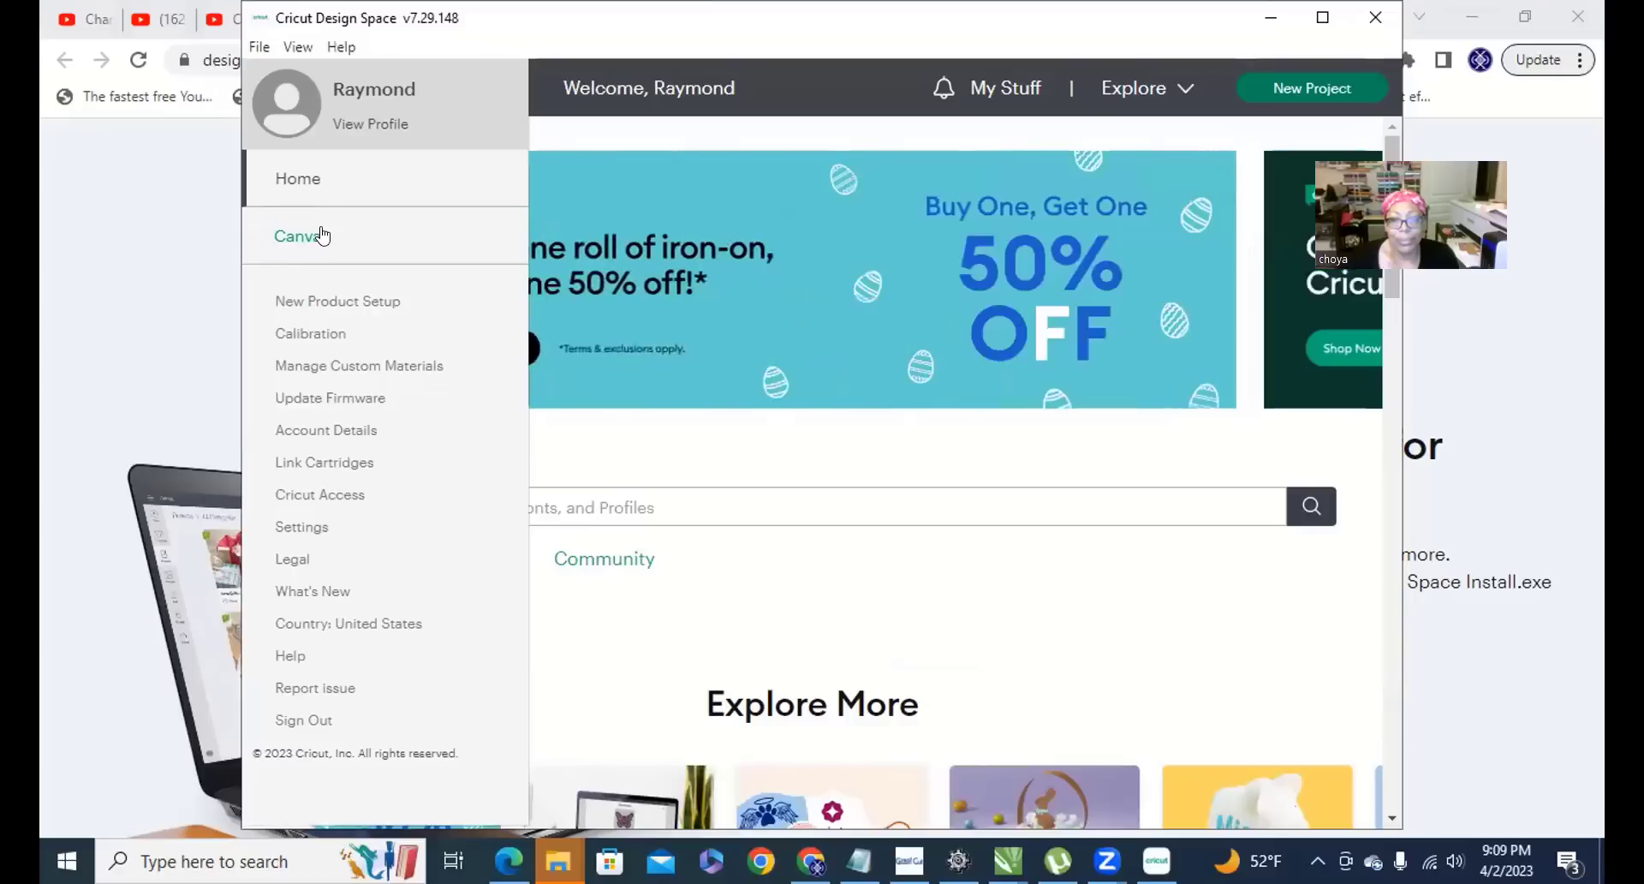
key("Escape")
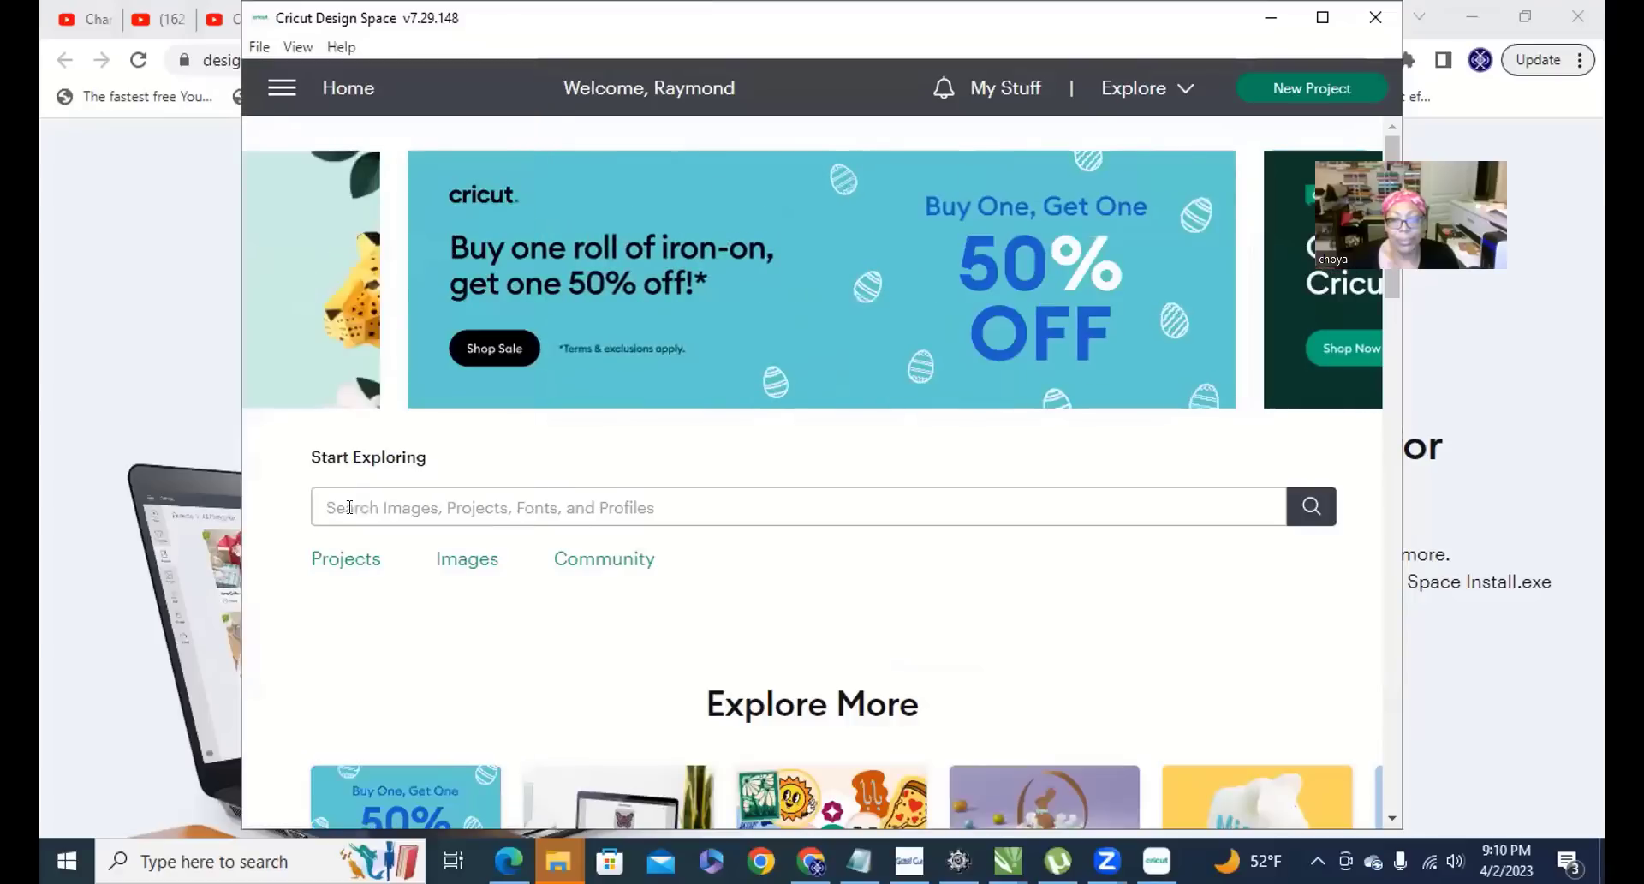
left_click(256, 48)
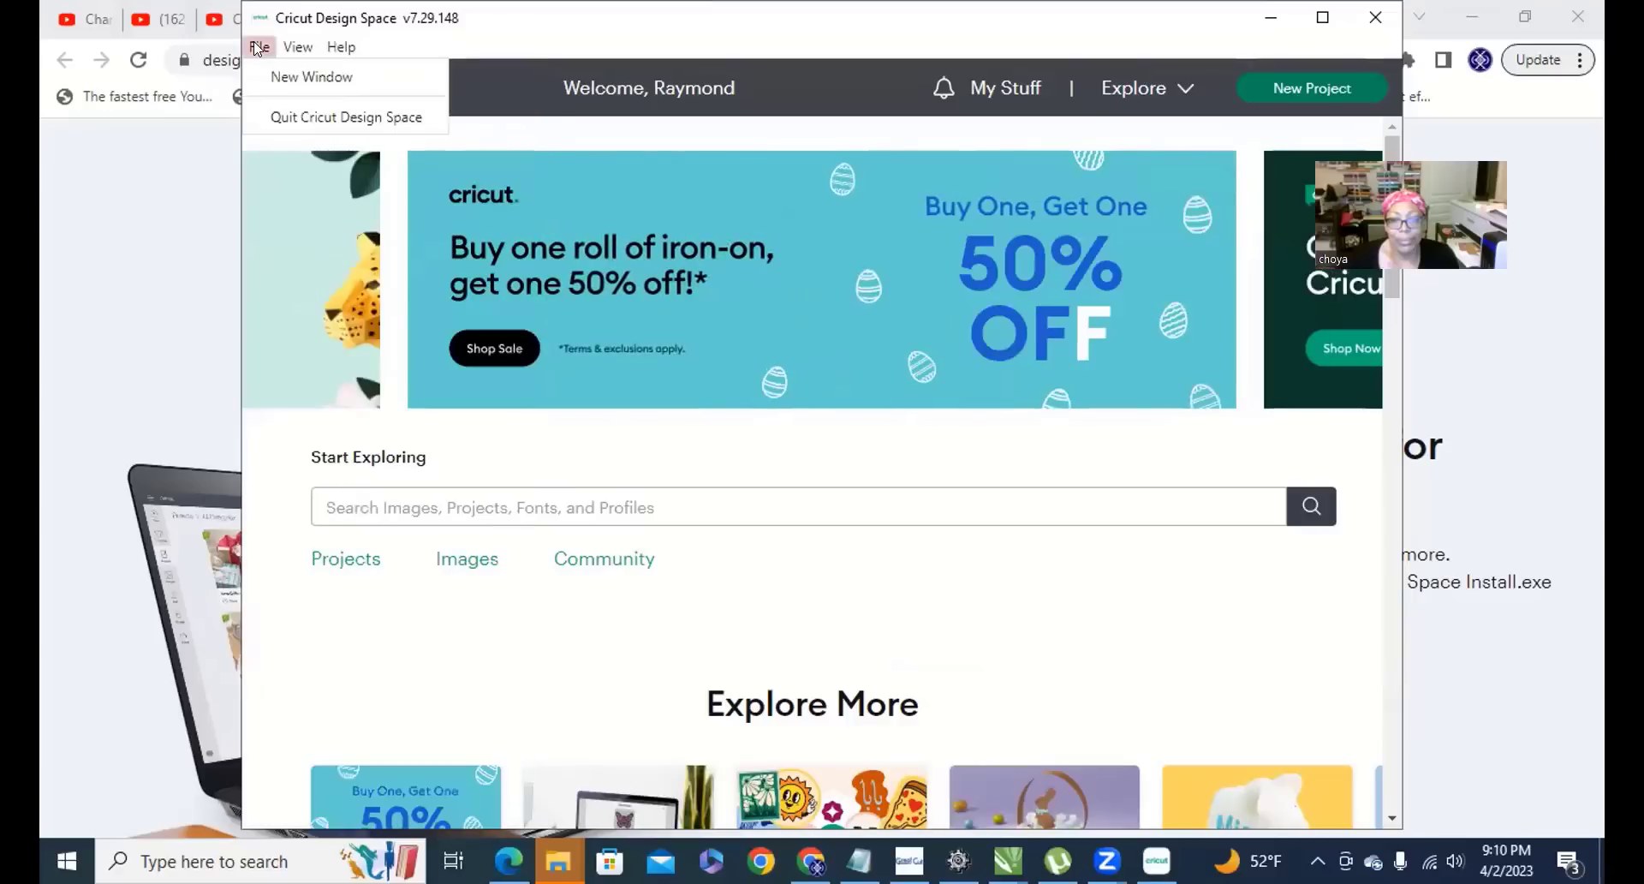
left_click(1115, 323)
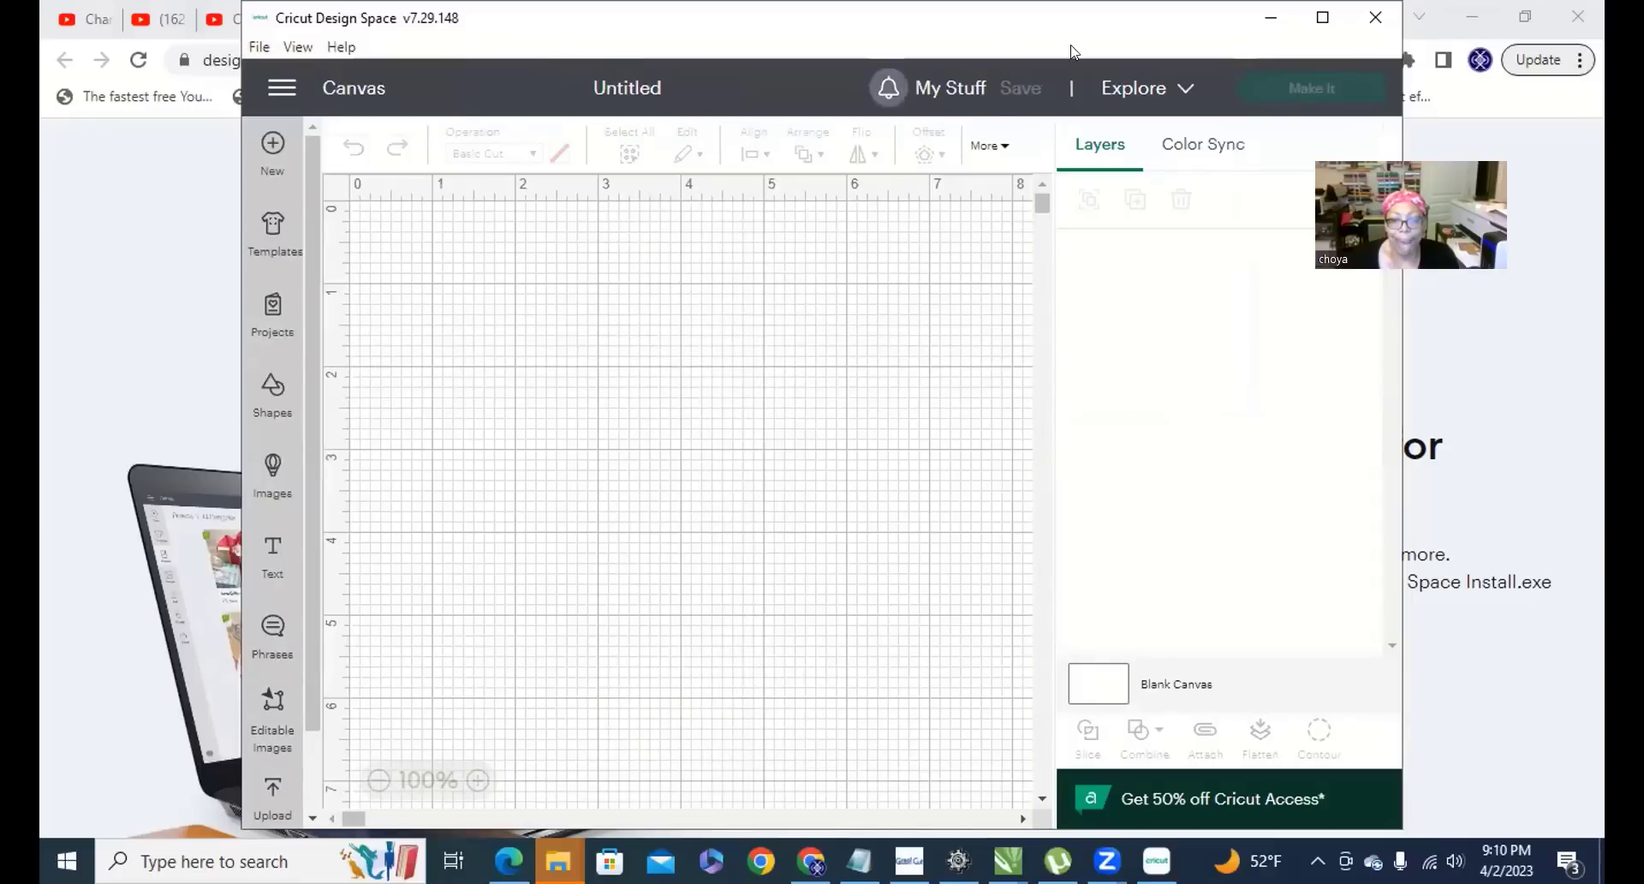
Maximize the window and upload the SENIOR 2023 image from the Desktop.
left_click(1322, 17)
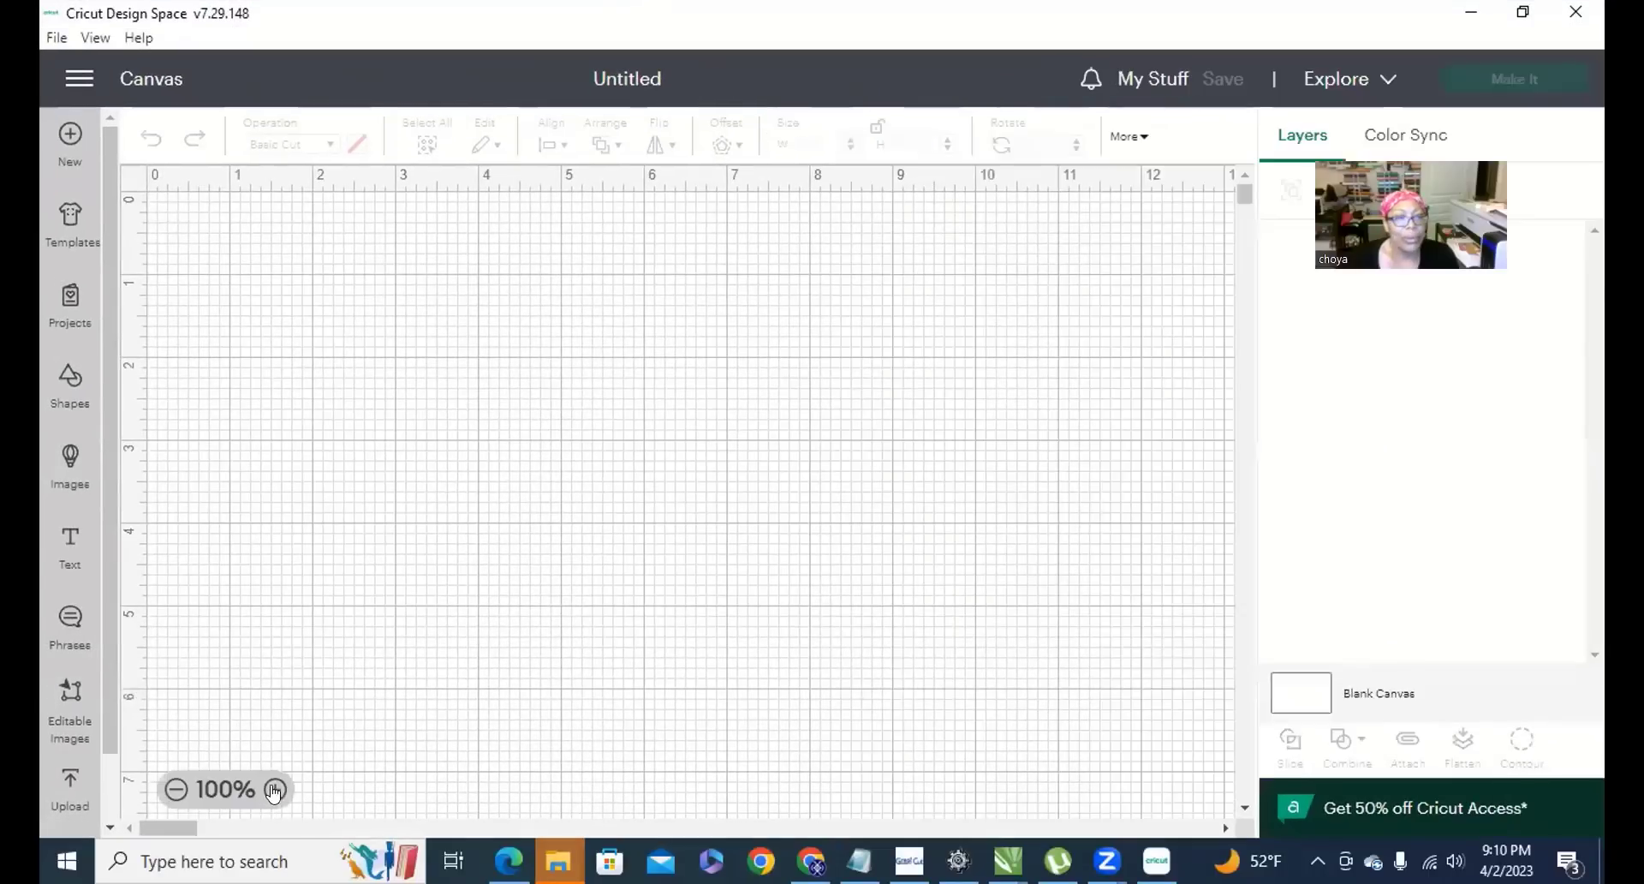
left_click(69, 784)
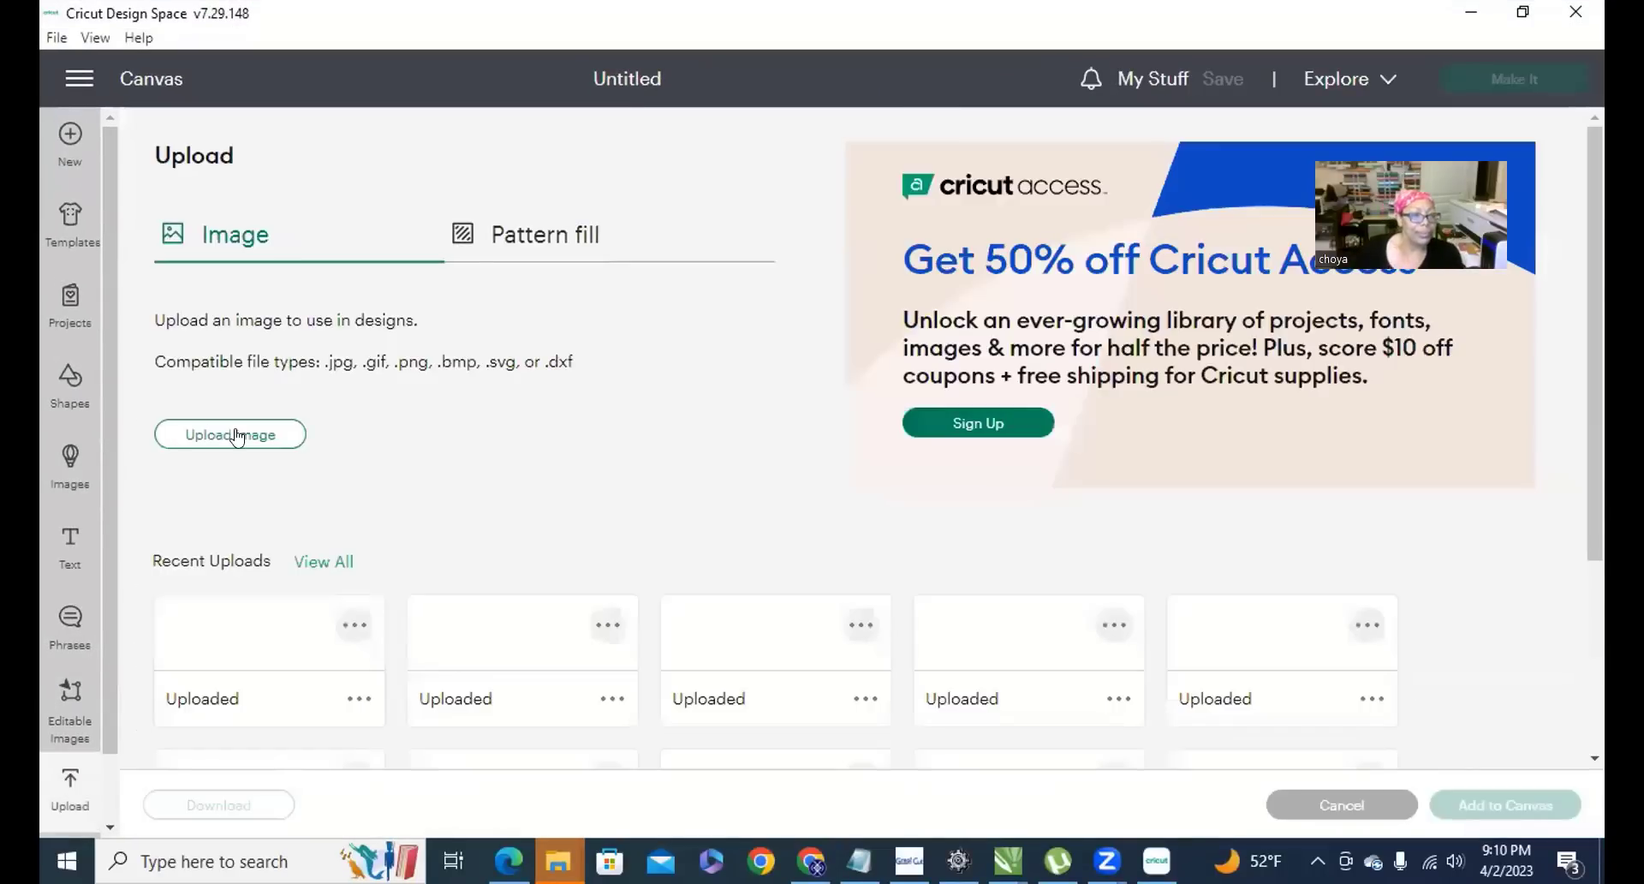
left_click(234, 435)
left_click(892, 456)
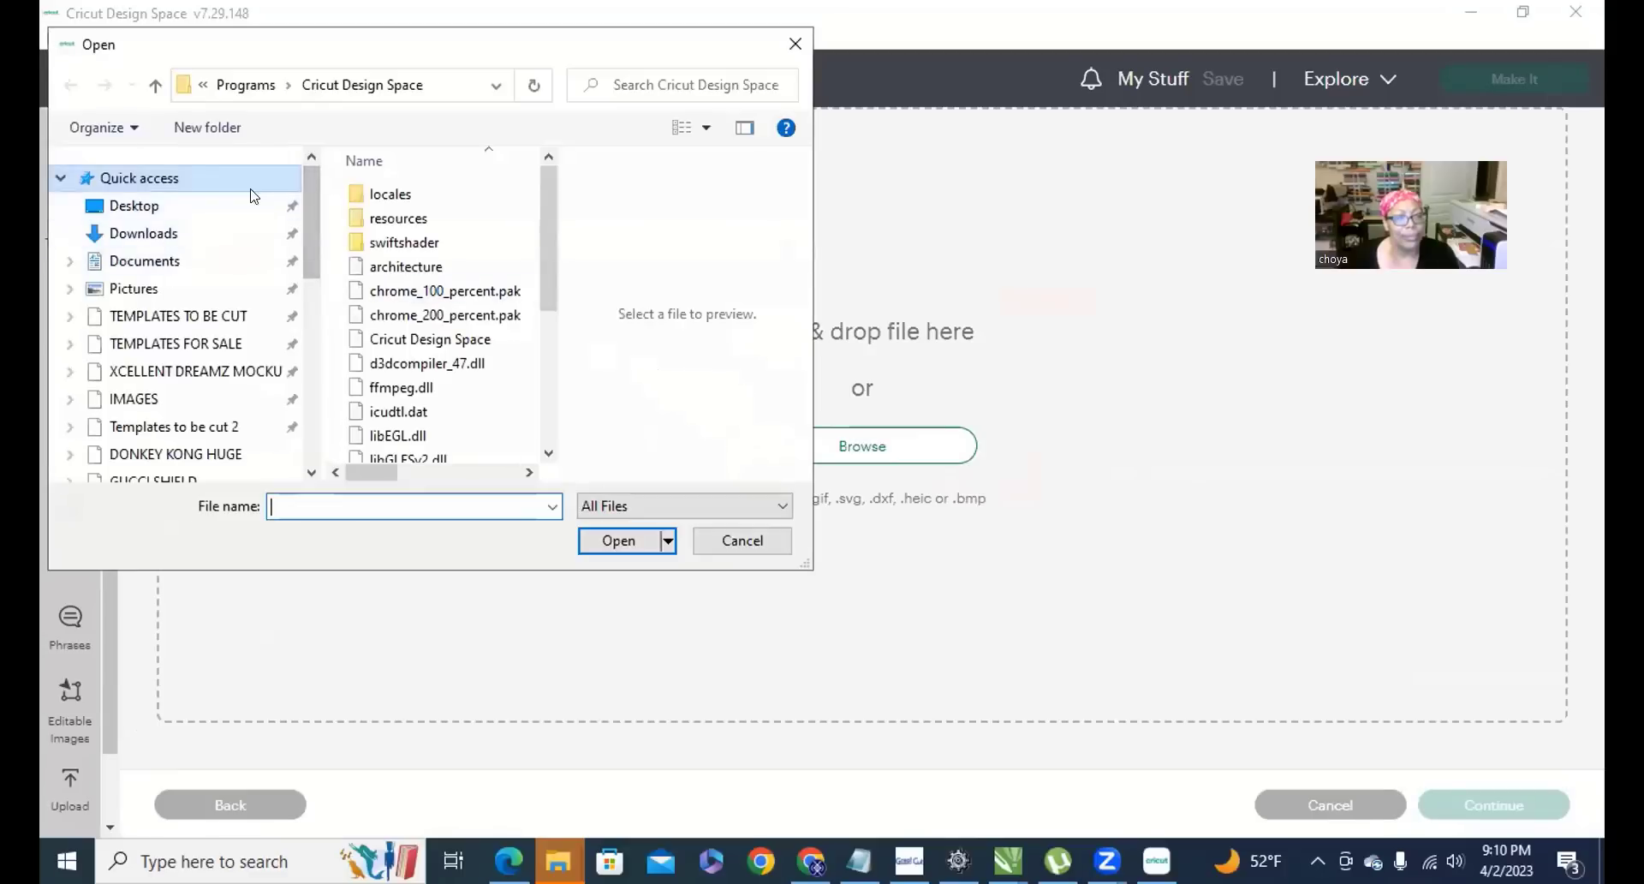
left_click(253, 204)
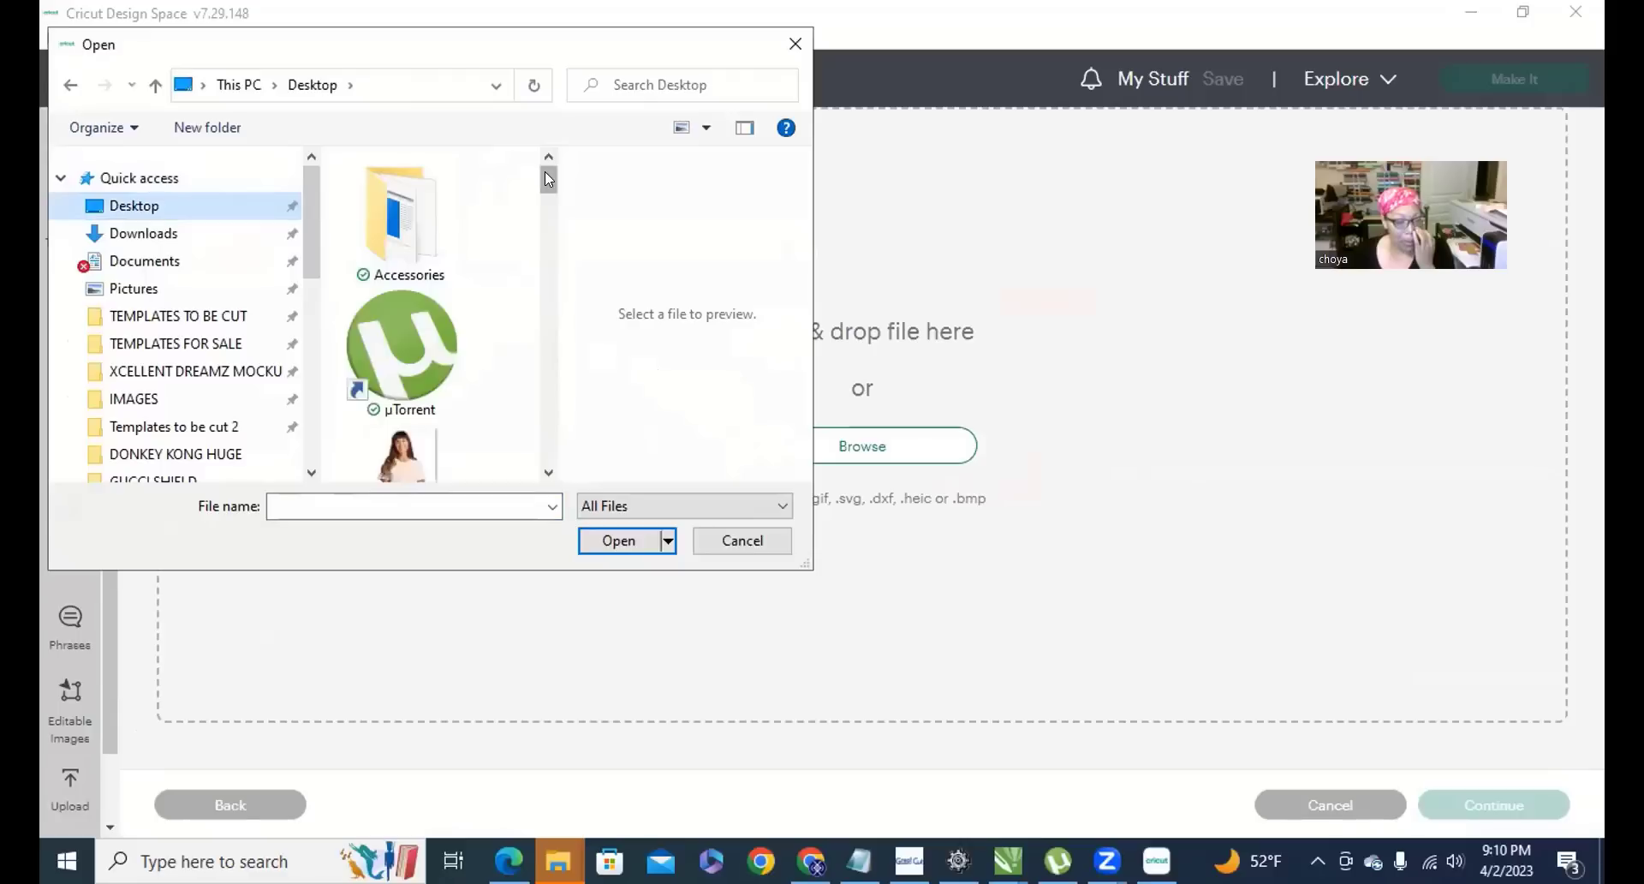
left_click_drag(546, 174, 548, 396)
left_click(394, 286)
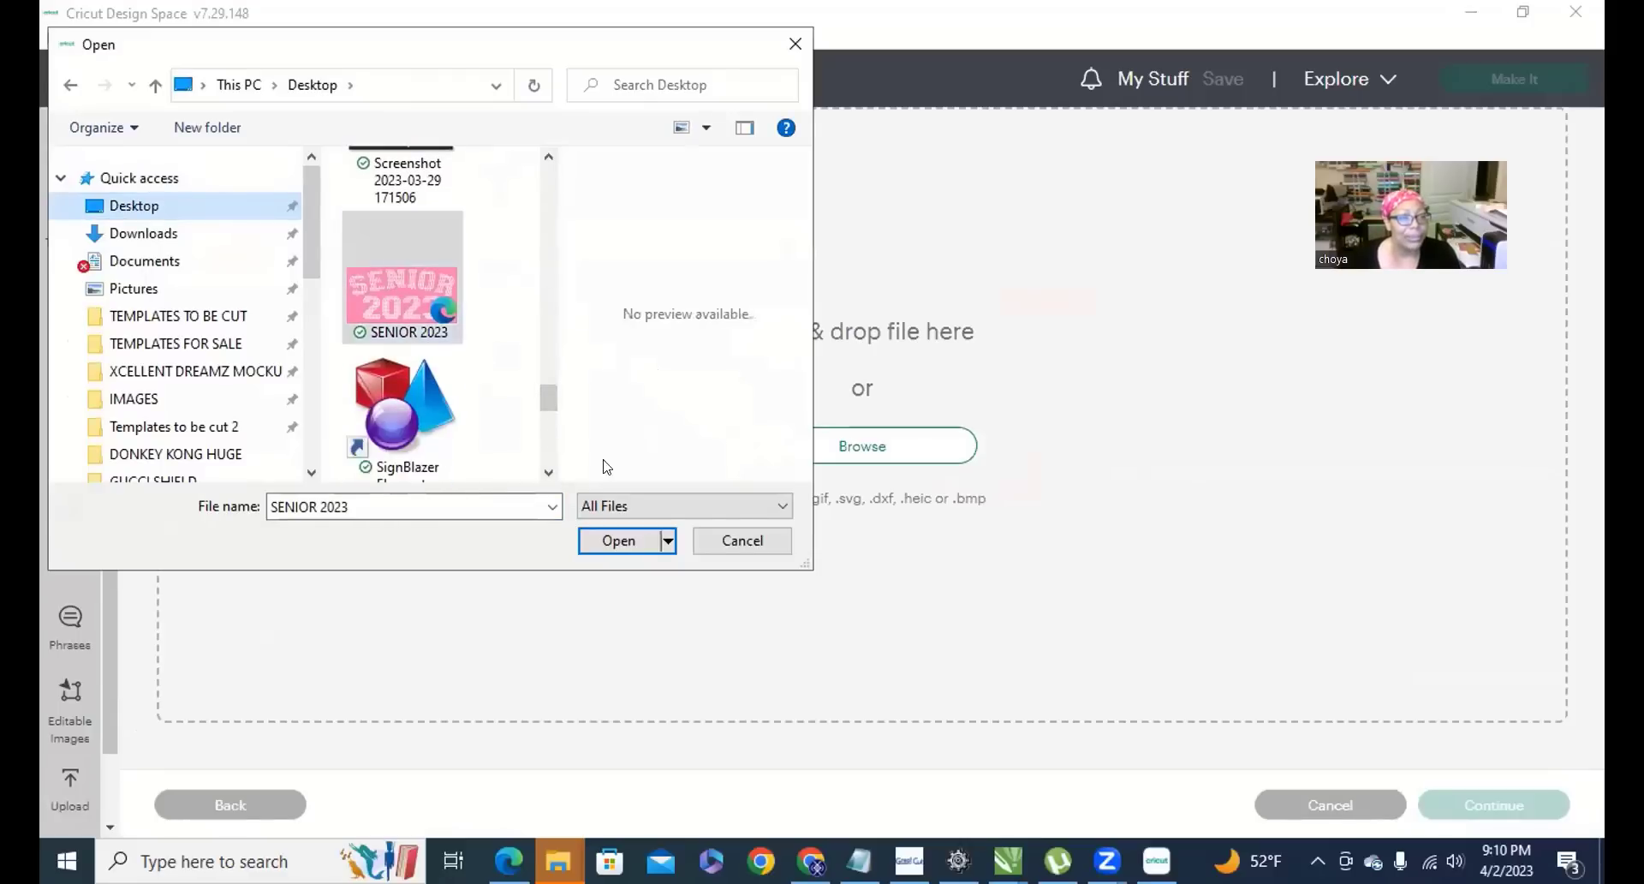
left_click(615, 539)
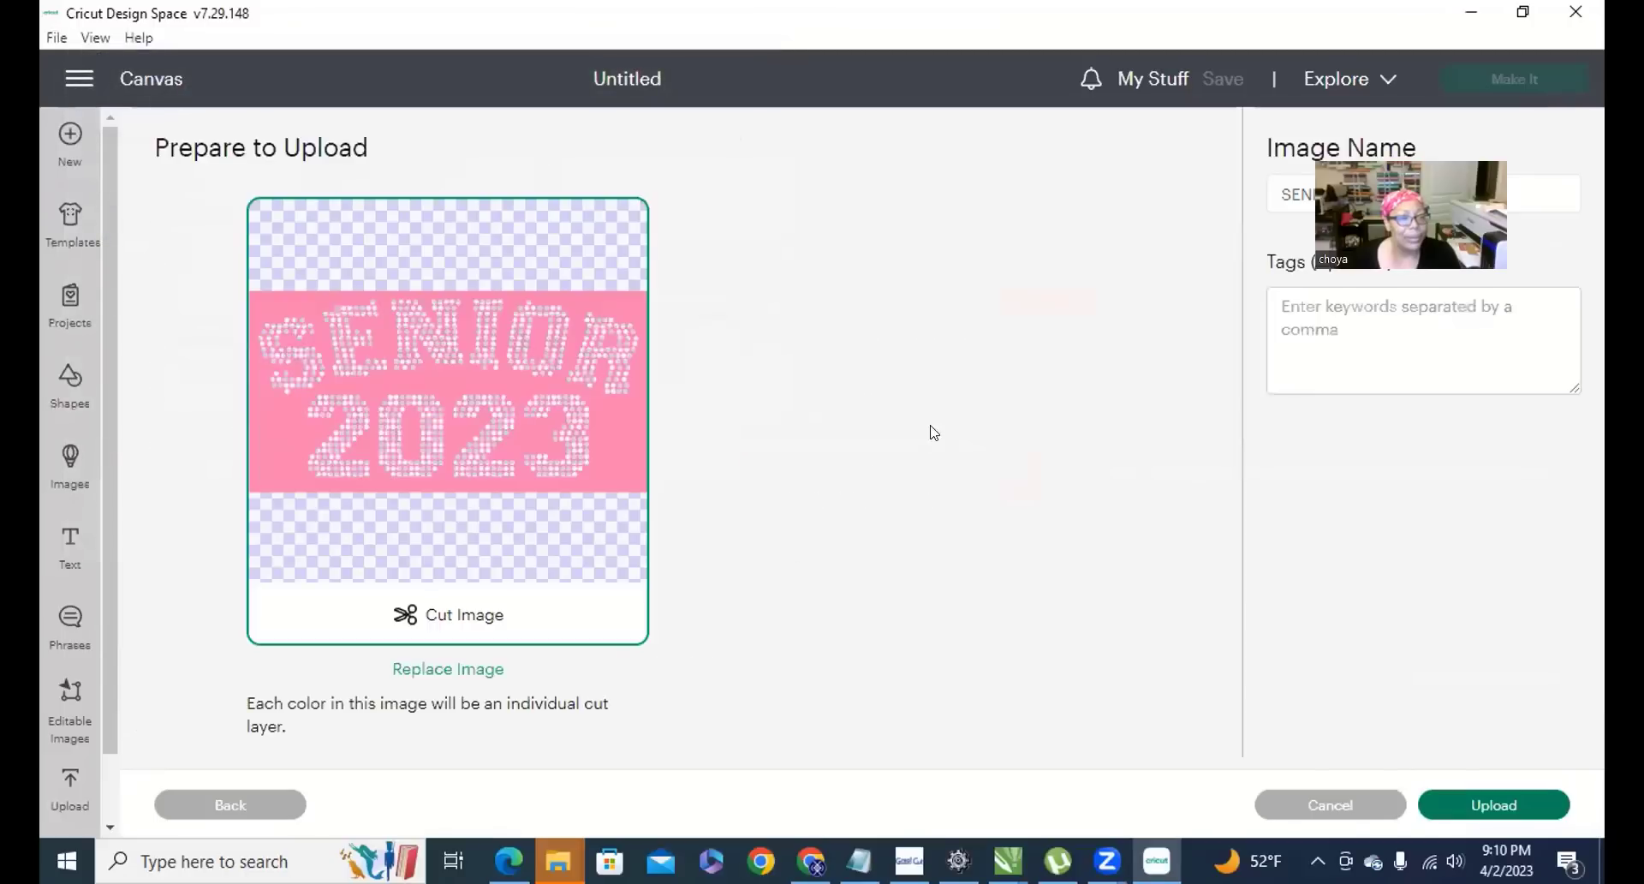